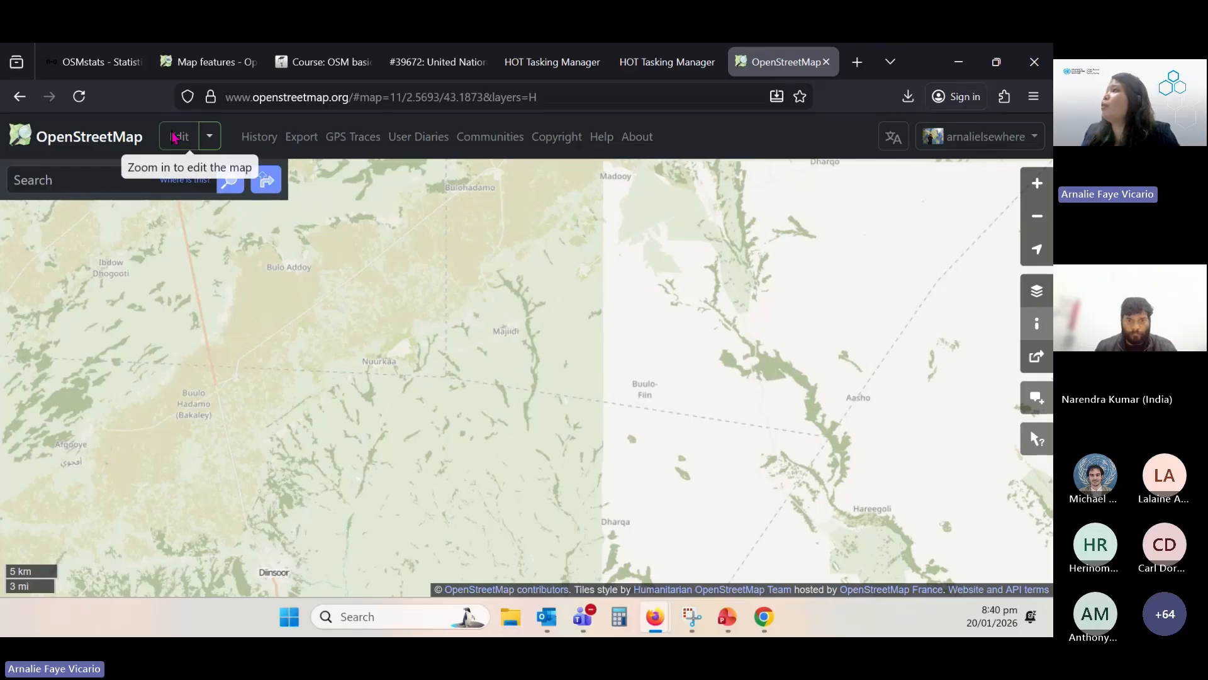
Open the map editor on the area around 2.46962, 43.52221 at zoom level 15
{"action": "left_click_drag", "start_coordinate": [733, 430], "coordinate": [504, 267]}
{"action": "scroll", "coordinate": [594, 356], "scroll_direction": "up", "scroll_amount": 1}
{"action": "scroll", "coordinate": [594, 354], "scroll_direction": "up", "scroll_amount": 5}
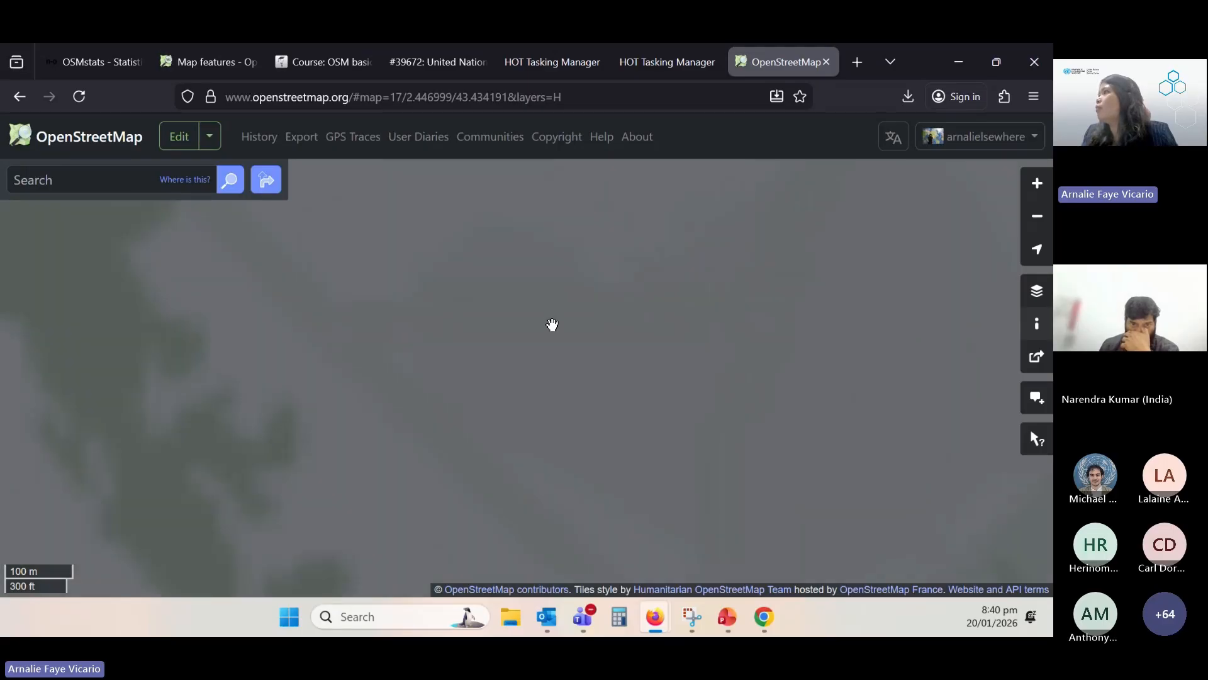
{"action": "scroll", "coordinate": [552, 322], "scroll_direction": "down", "scroll_amount": 1}
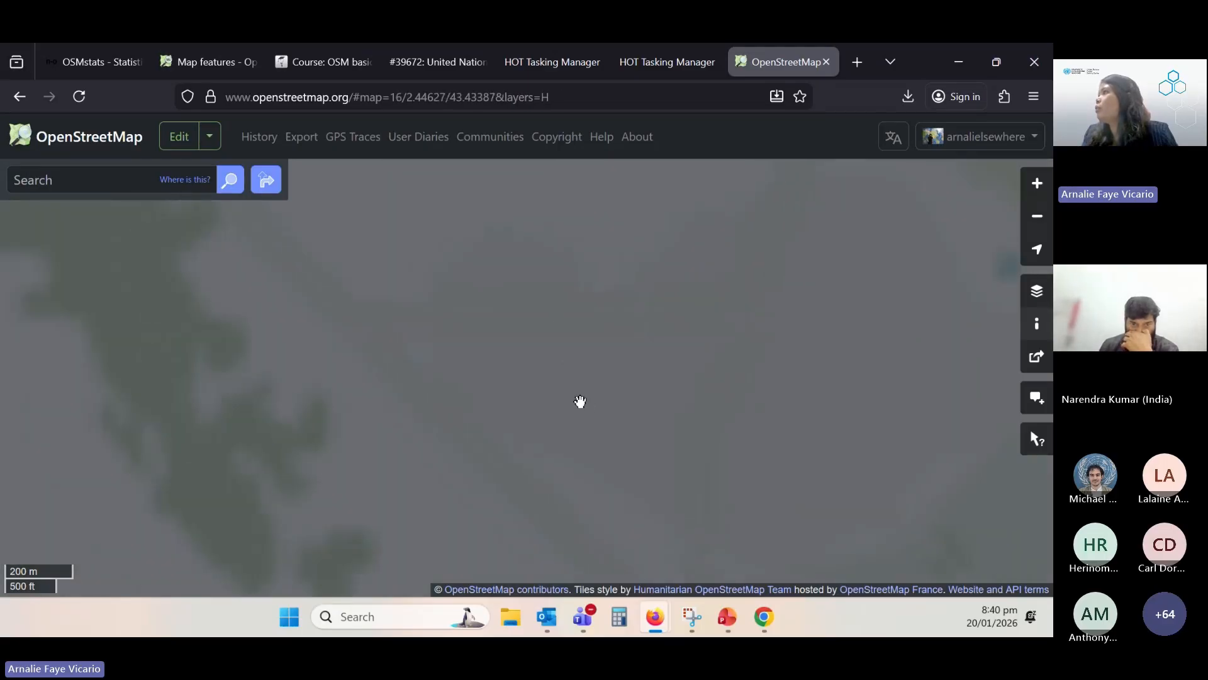
{"action": "left_click_drag", "start_coordinate": [580, 401], "coordinate": [564, 346]}
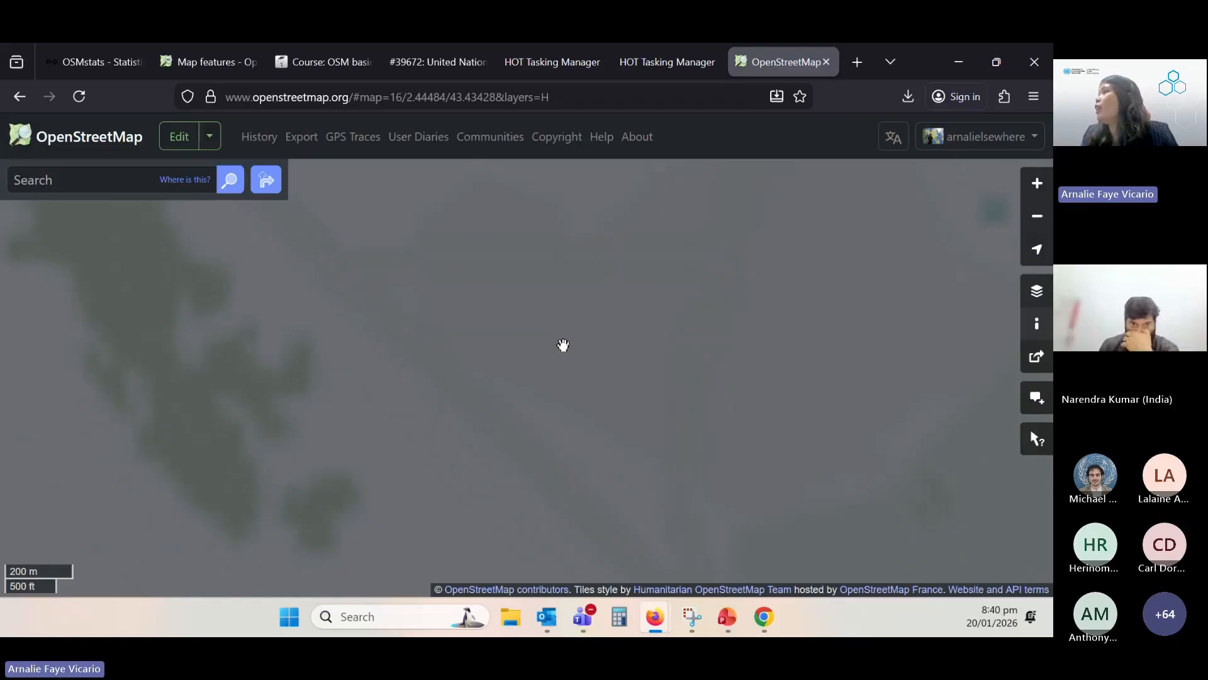
{"action": "scroll", "coordinate": [562, 368], "scroll_direction": "up", "scroll_amount": 1}
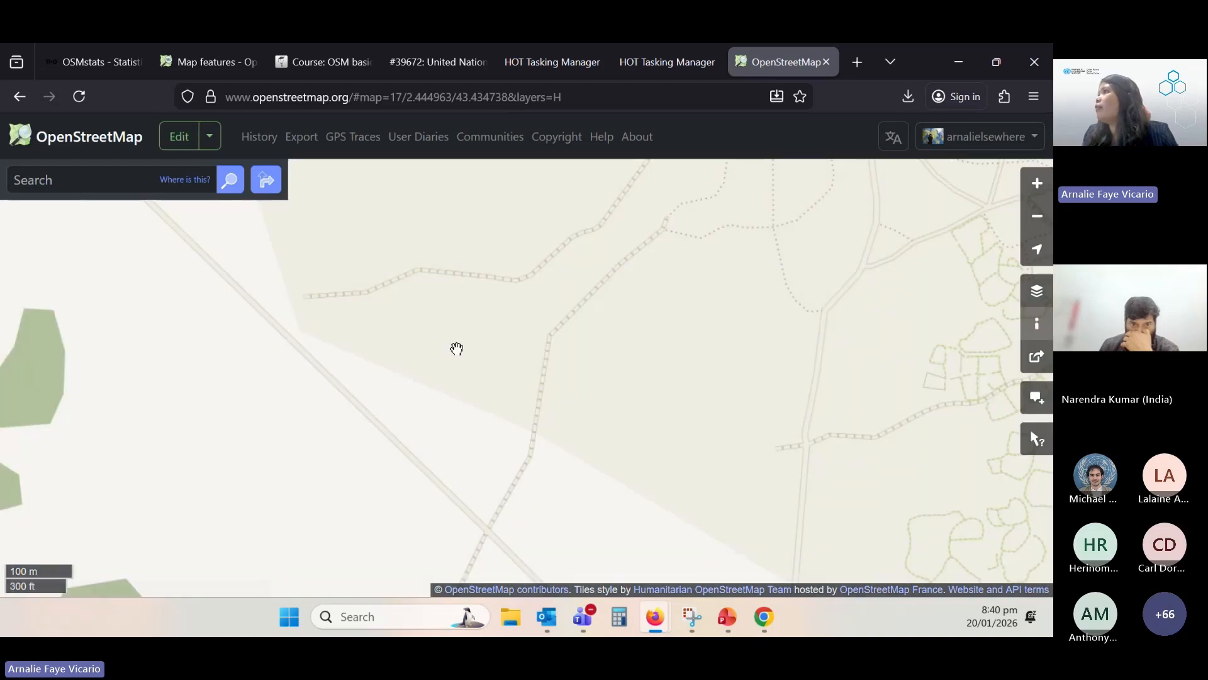
{"action": "scroll", "coordinate": [458, 338], "scroll_direction": "down", "scroll_amount": 7}
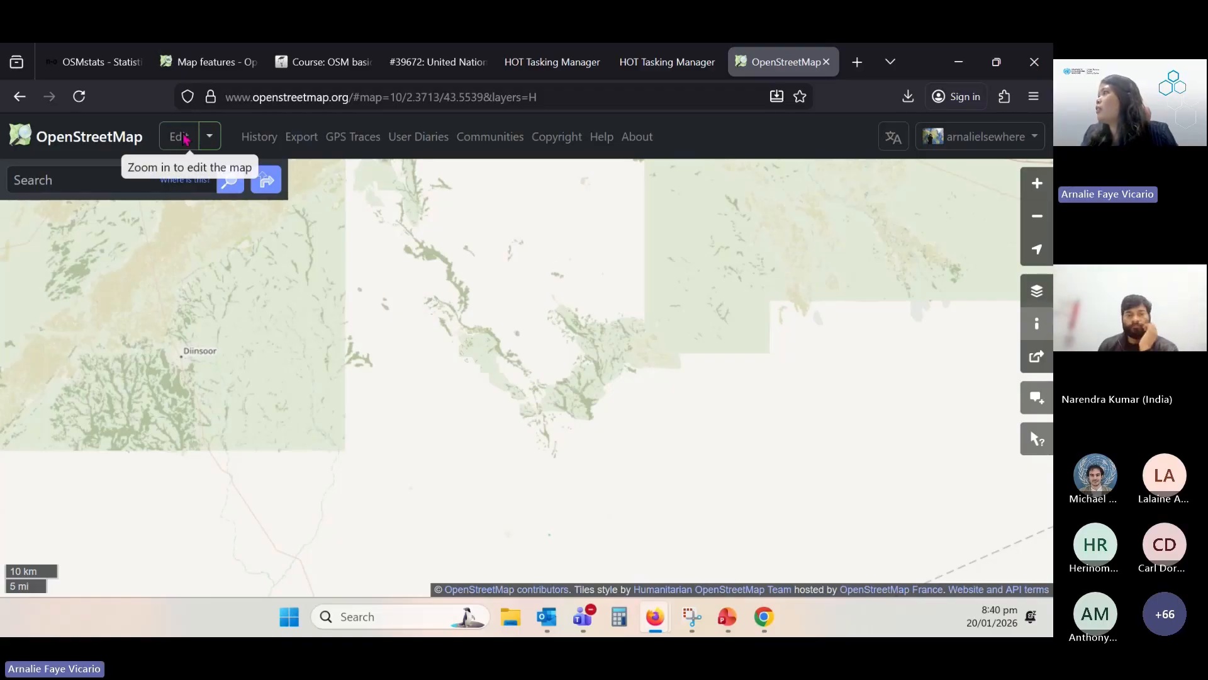
{"action": "scroll", "coordinate": [510, 313], "scroll_direction": "up", "scroll_amount": 5}
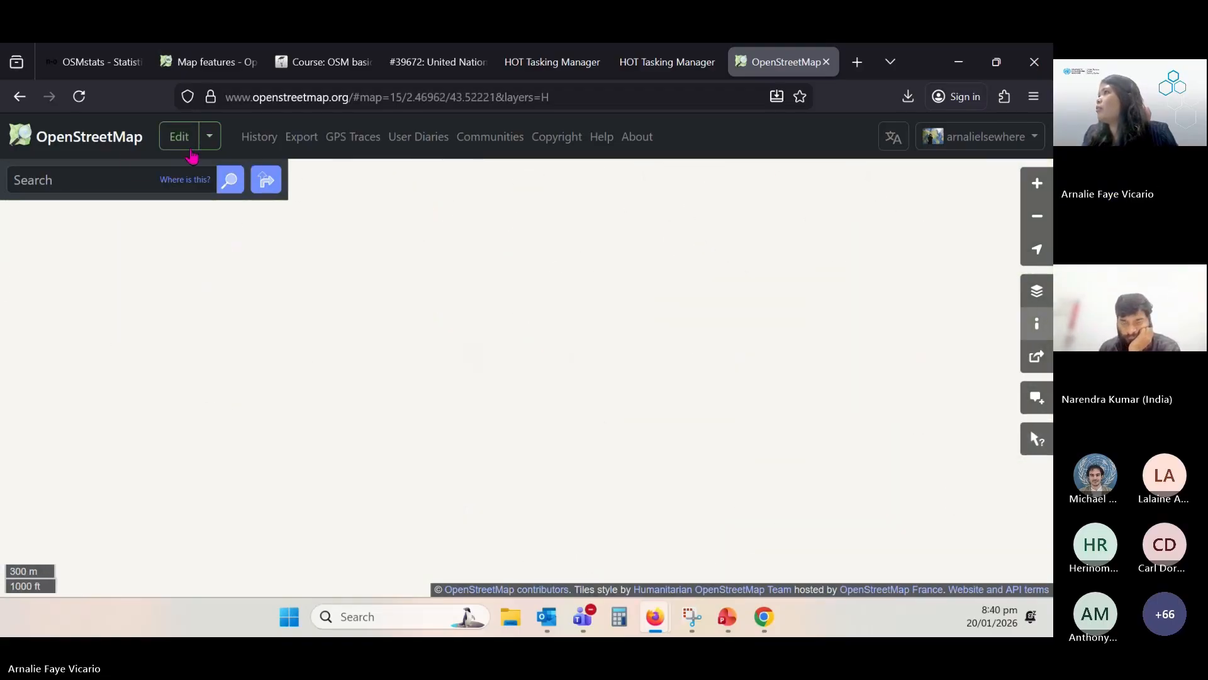
{"action": "left_click", "coordinate": [184, 141]}
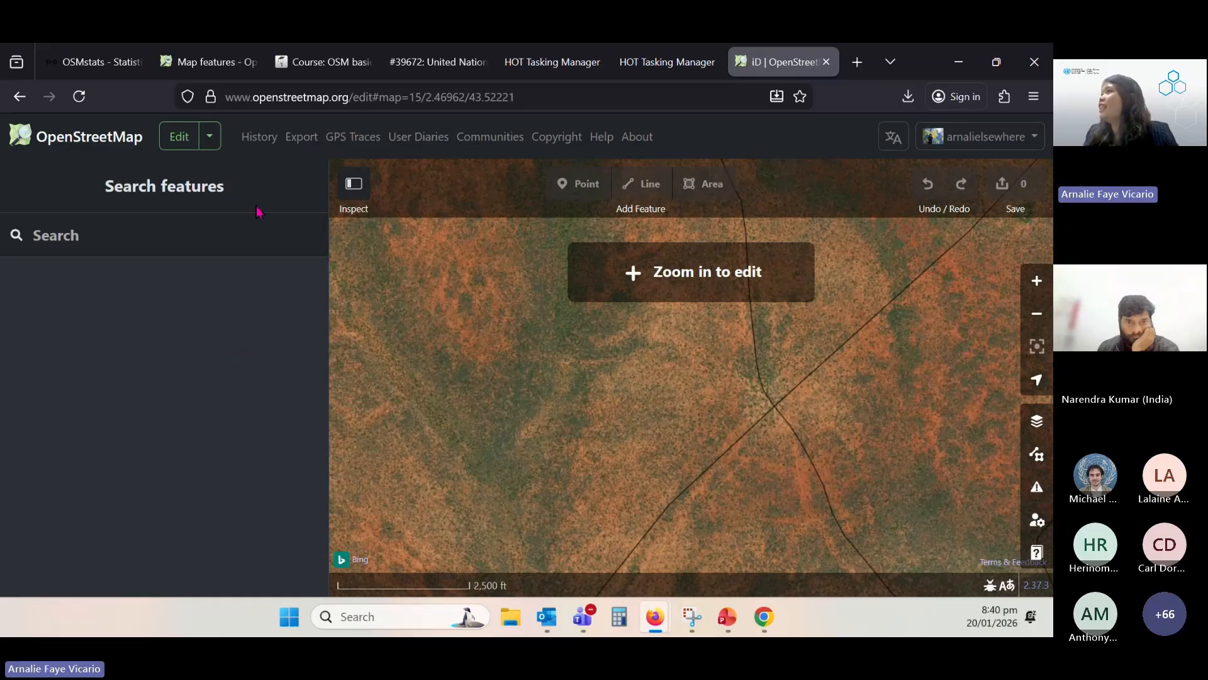
Open the area with the iD in-browser editor and enlarge the track crossing to zoom level 16 for editing
{"action": "left_click", "coordinate": [210, 137]}
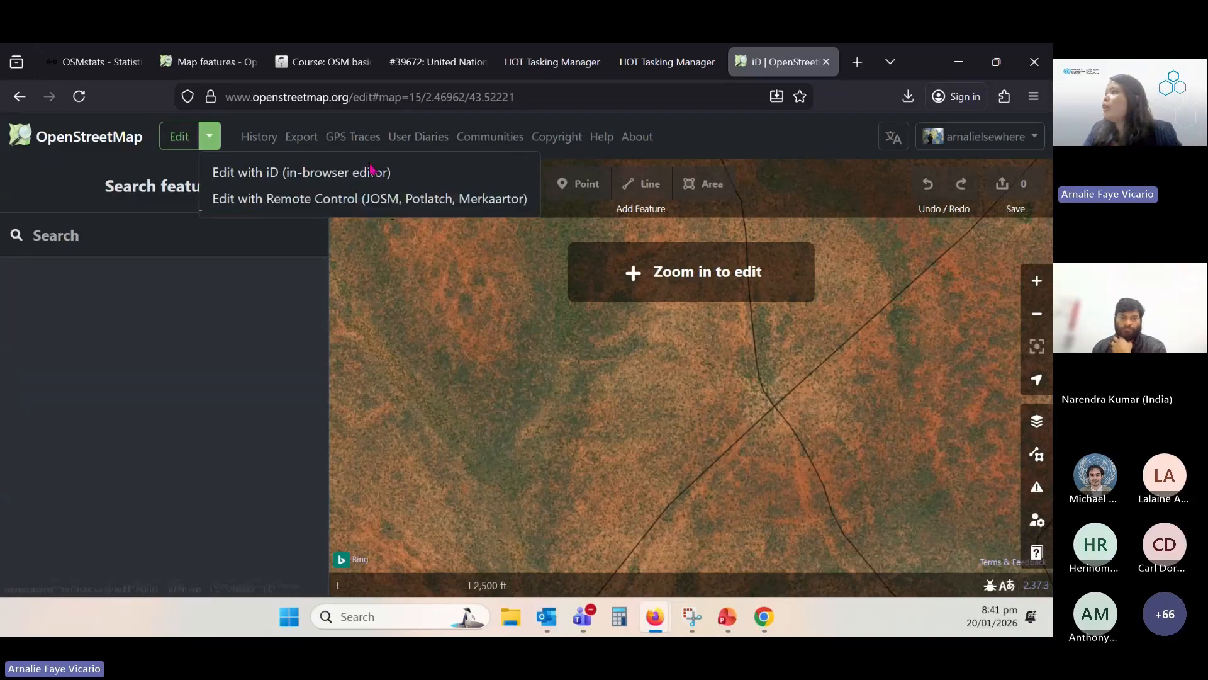
{"action": "left_click", "coordinate": [352, 178]}
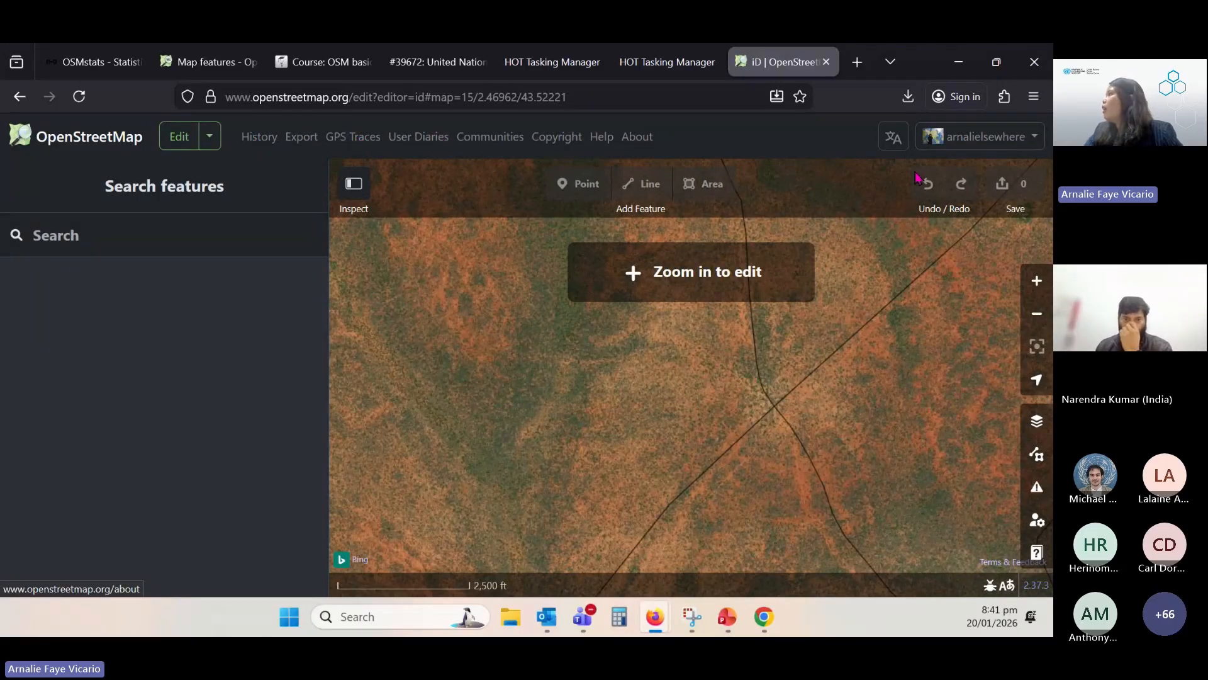
{"action": "left_click_drag", "start_coordinate": [978, 350], "coordinate": [866, 320]}
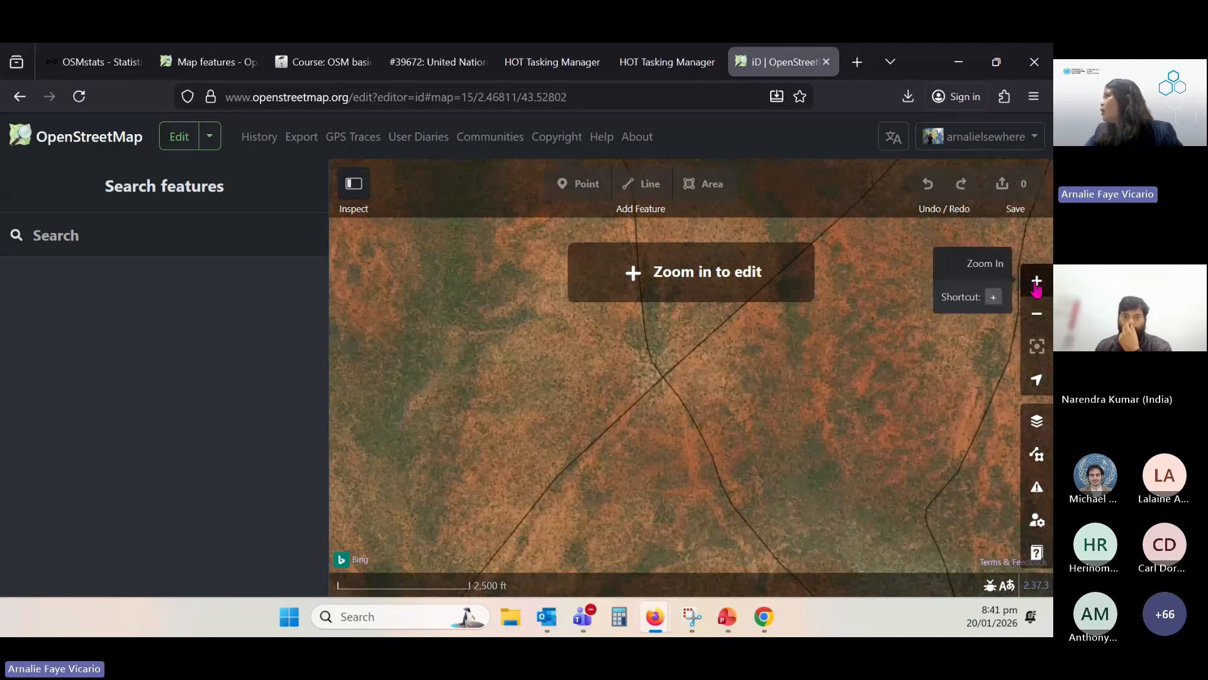
{"action": "left_click", "coordinate": [1036, 281]}
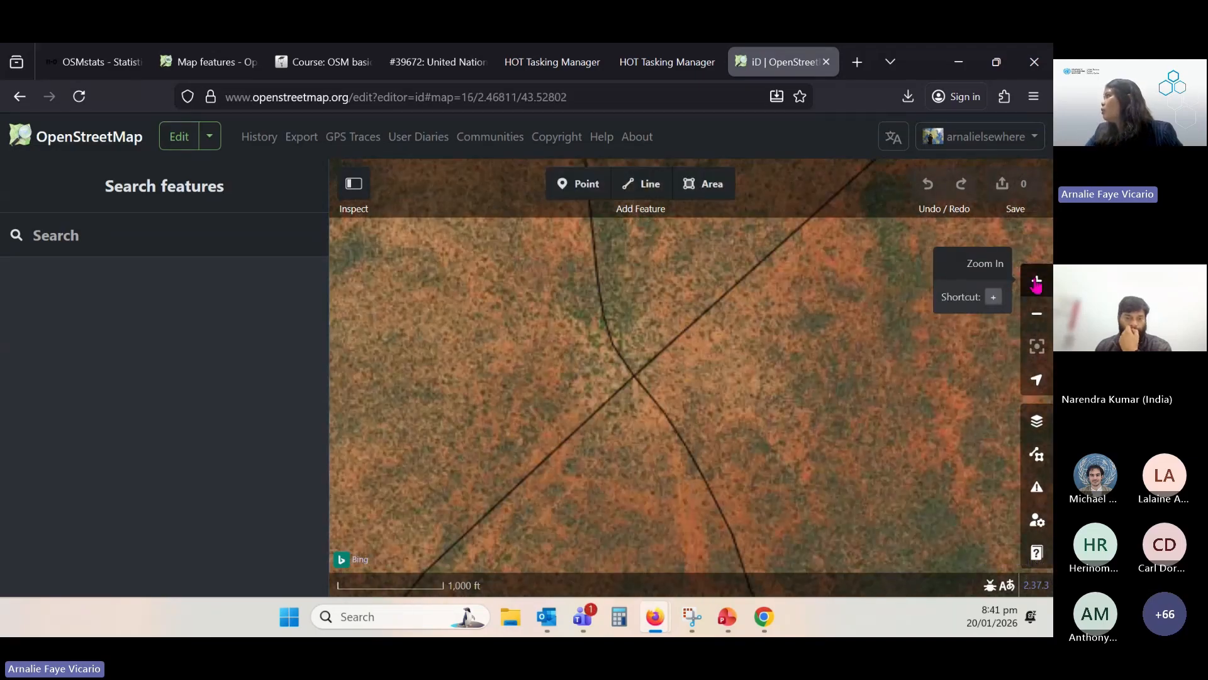
{"action": "left_click", "coordinate": [1037, 285]}
{"action": "left_click", "coordinate": [1037, 316]}
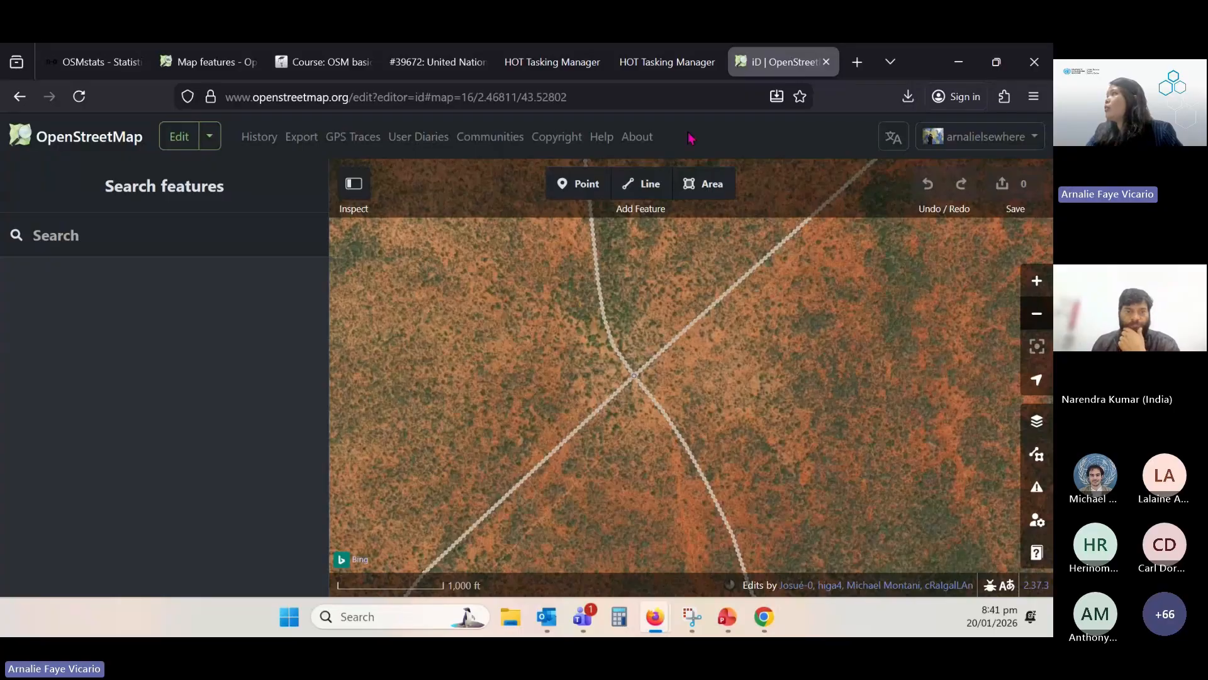
Compare the Esri World Imagery and Esri World Imagery (Clarity) Beta backgrounds, and switch back to Bing Maps Aerial
{"action": "left_click", "coordinate": [1038, 422]}
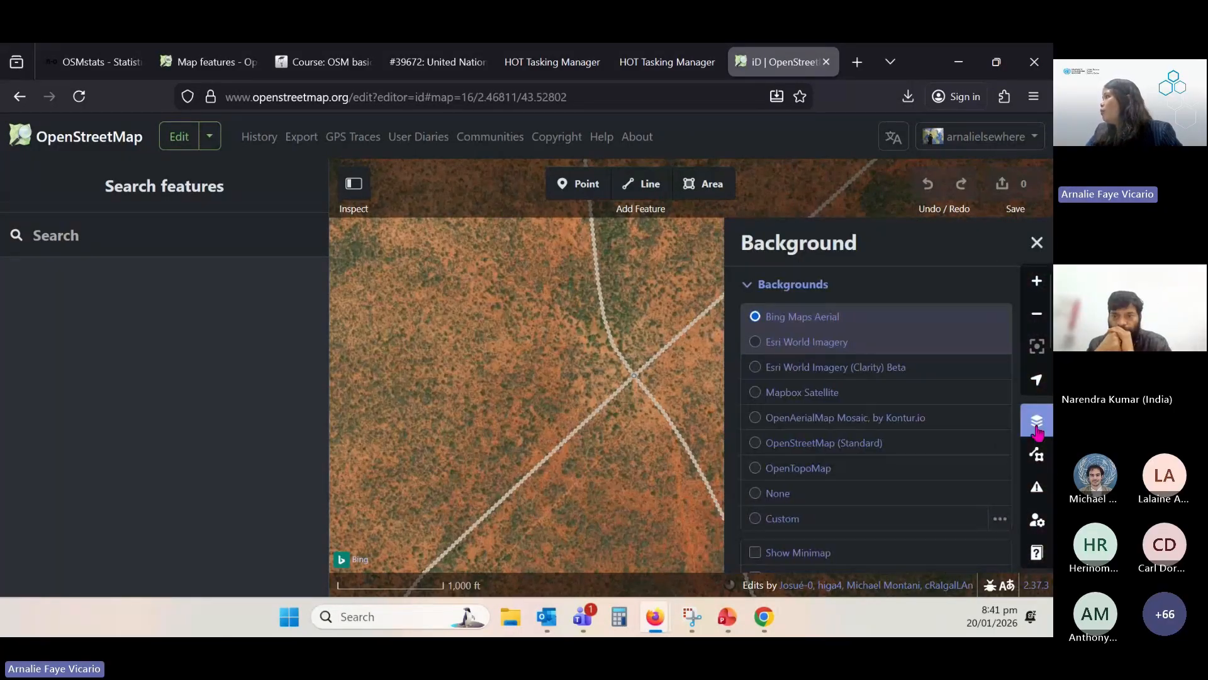
{"action": "left_click", "coordinate": [754, 344]}
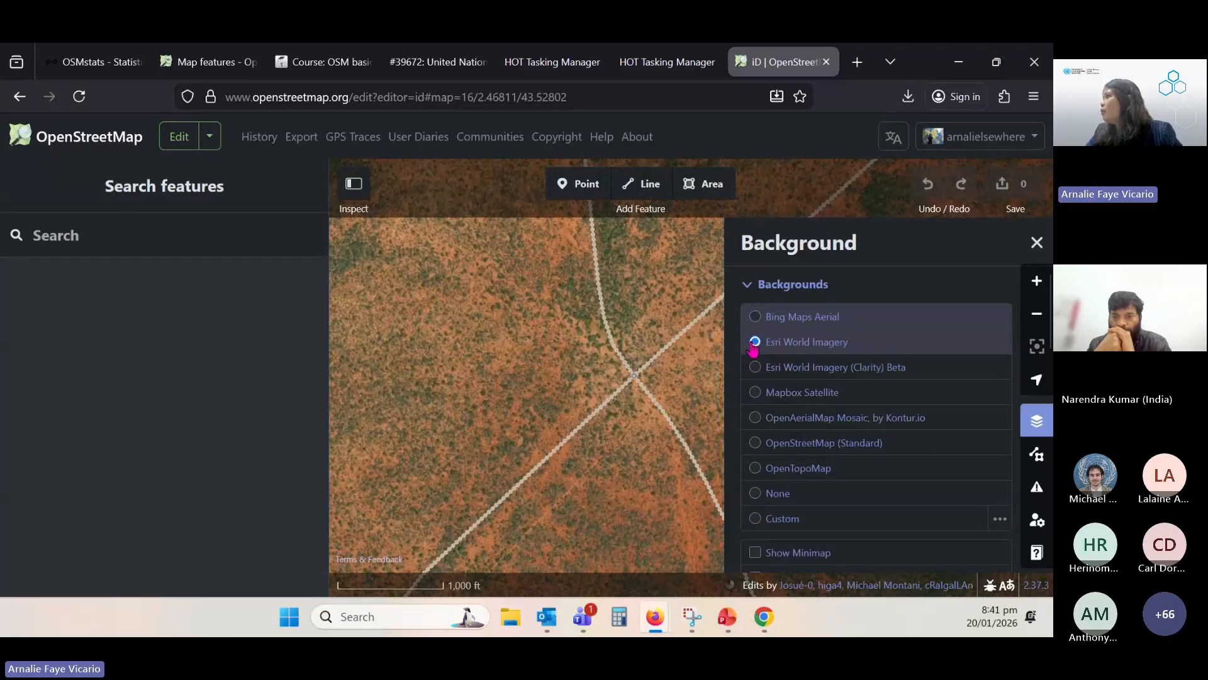
{"action": "left_click", "coordinate": [754, 371]}
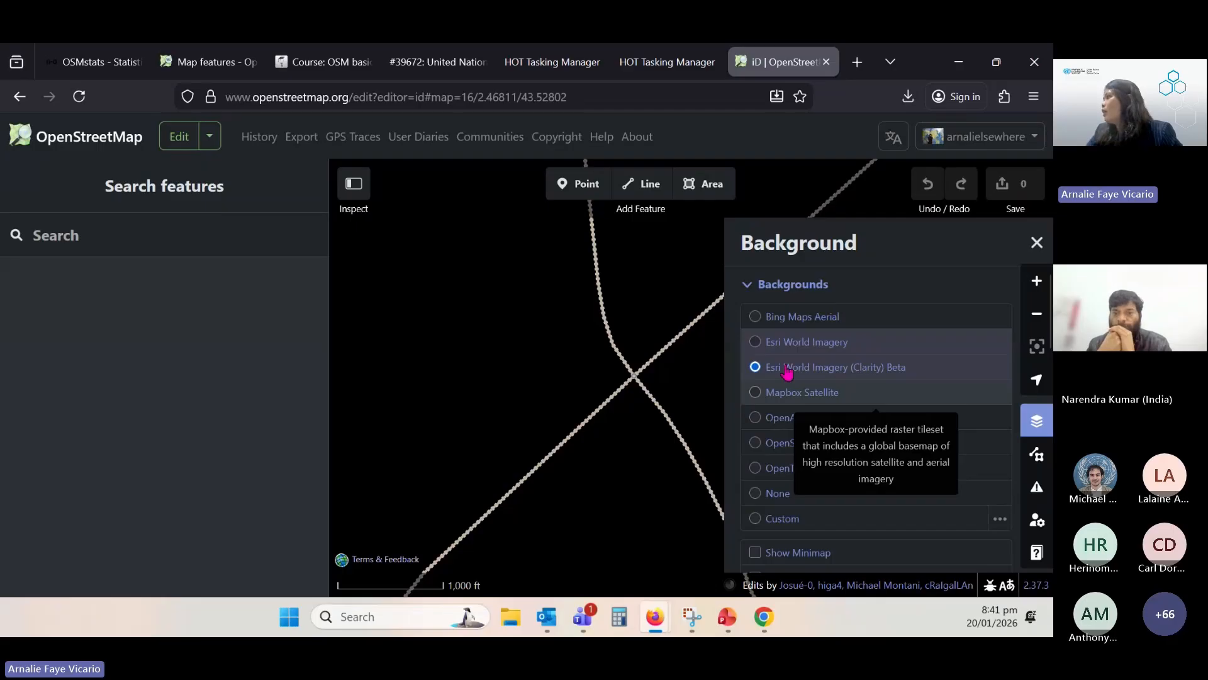
{"action": "left_click", "coordinate": [754, 318]}
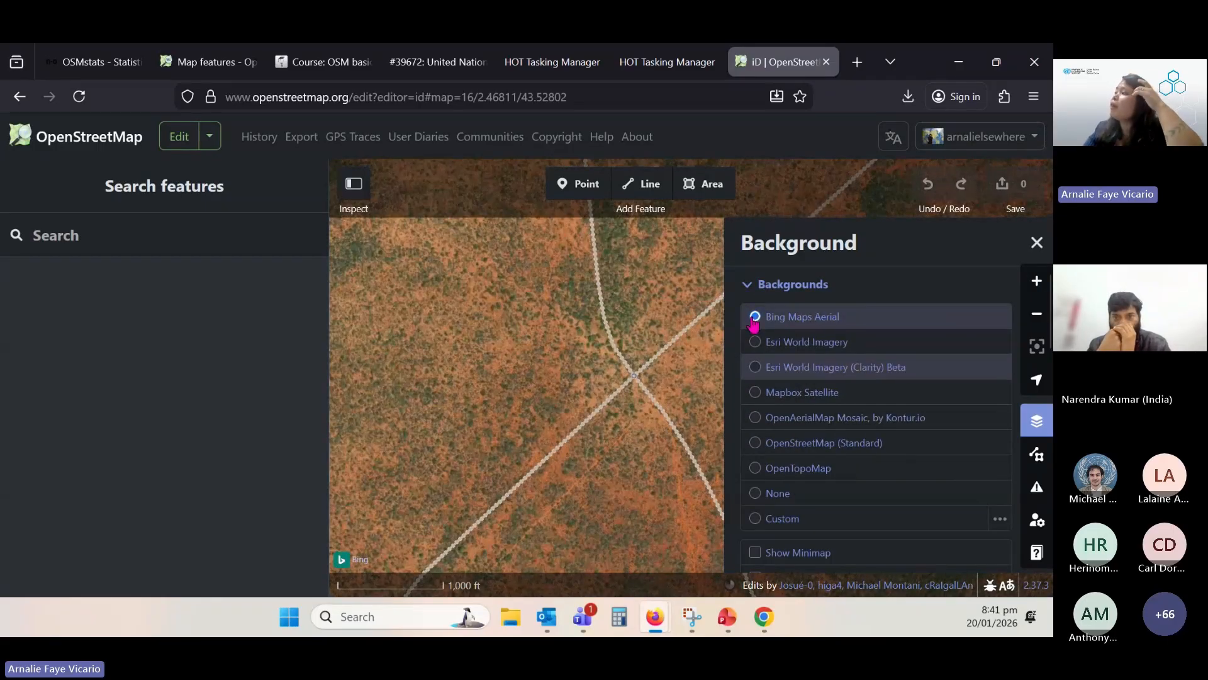
{"action": "left_click", "coordinate": [1035, 237]}
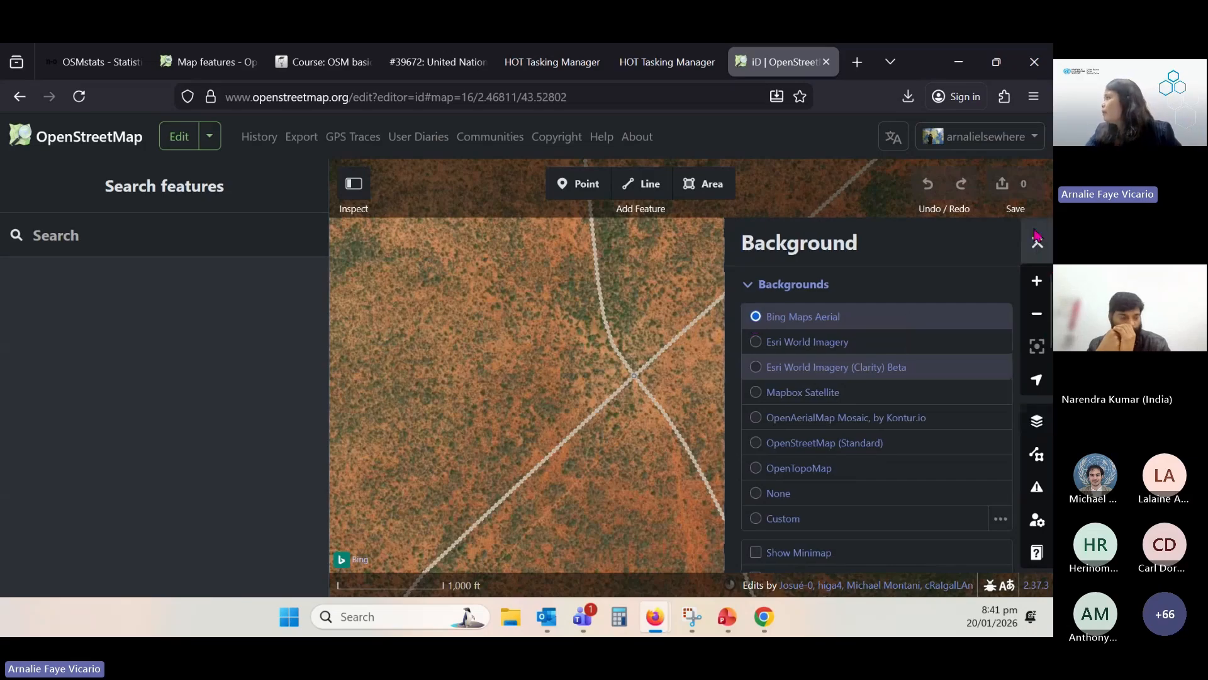
Toggle the OpenStreetMap Data layer off and on, and preview the OpenStreetMap Notes layer before hiding it again
{"action": "left_click", "coordinate": [1037, 453]}
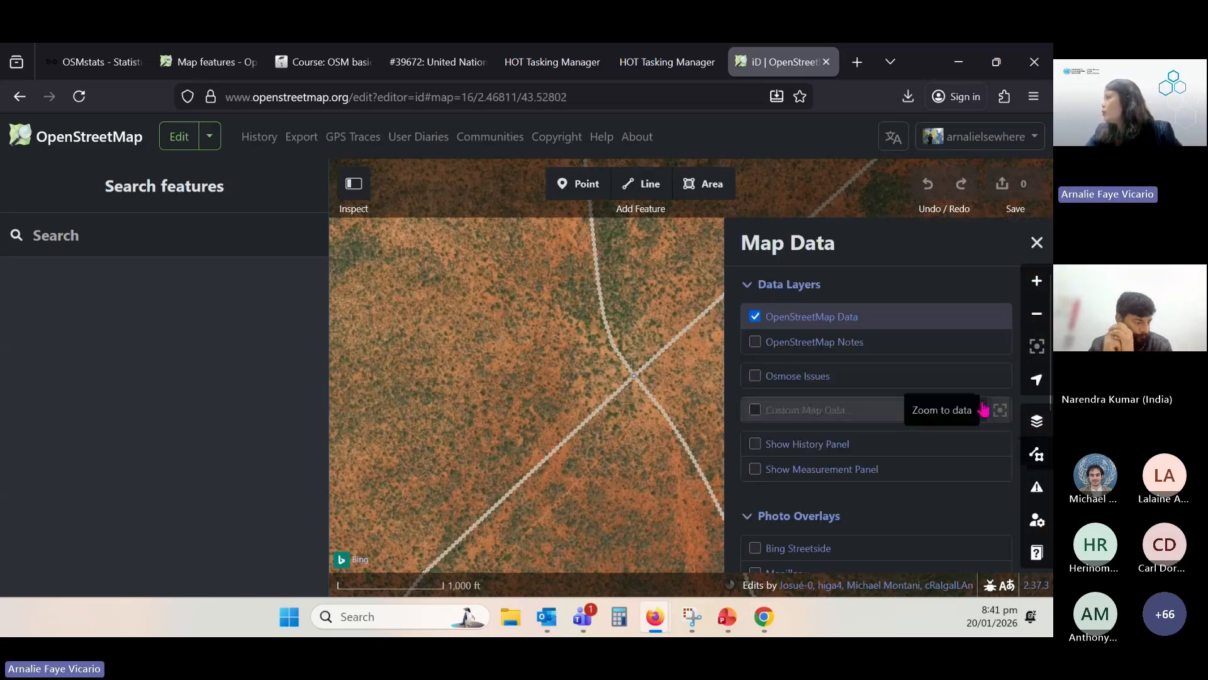
{"action": "left_click", "coordinate": [754, 317]}
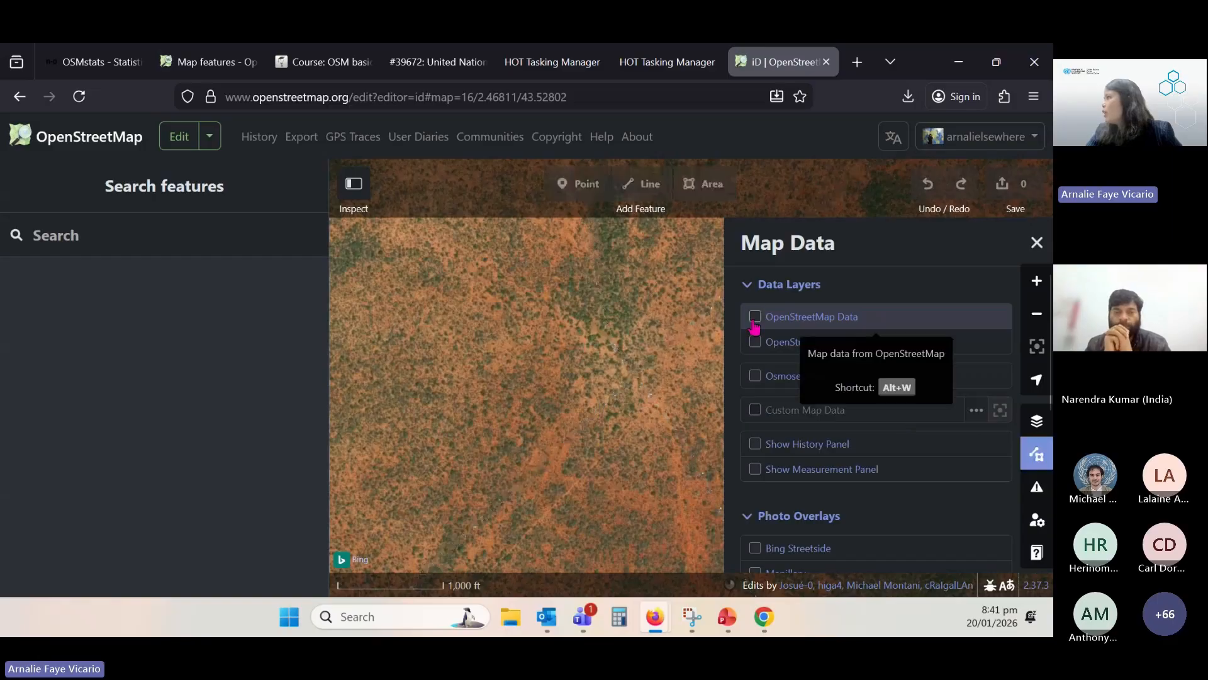
{"action": "left_click", "coordinate": [755, 318]}
{"action": "left_click", "coordinate": [755, 343]}
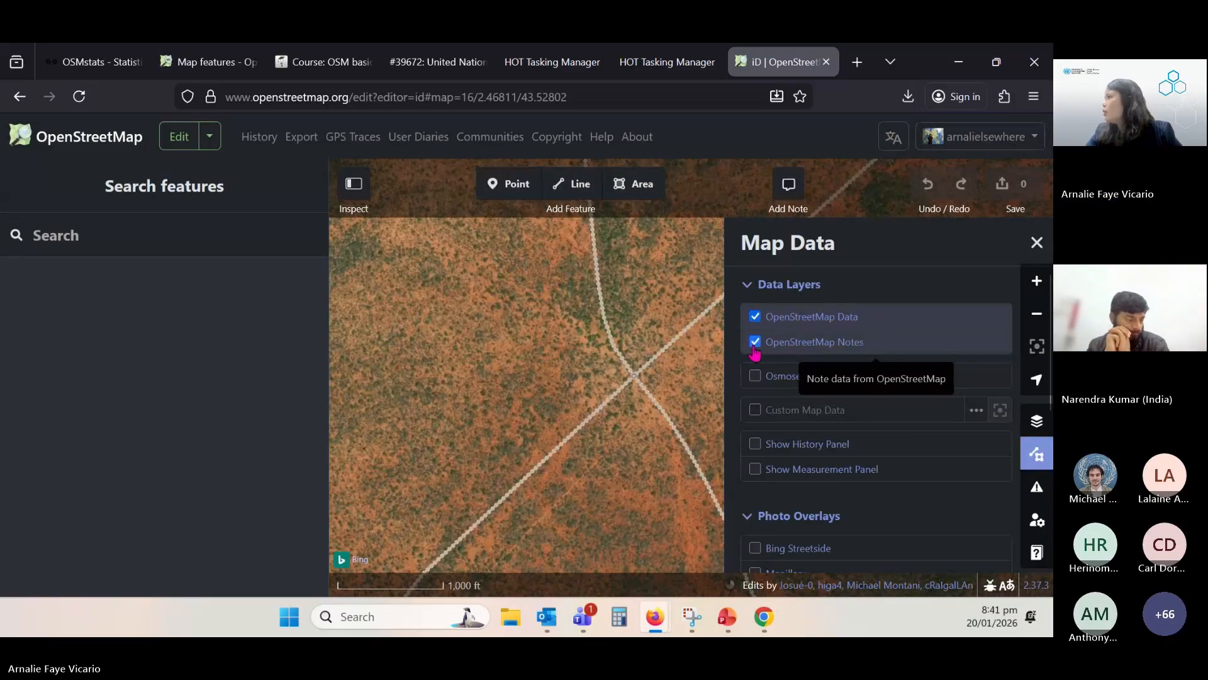
{"action": "scroll", "coordinate": [540, 343], "scroll_direction": "down", "scroll_amount": 5}
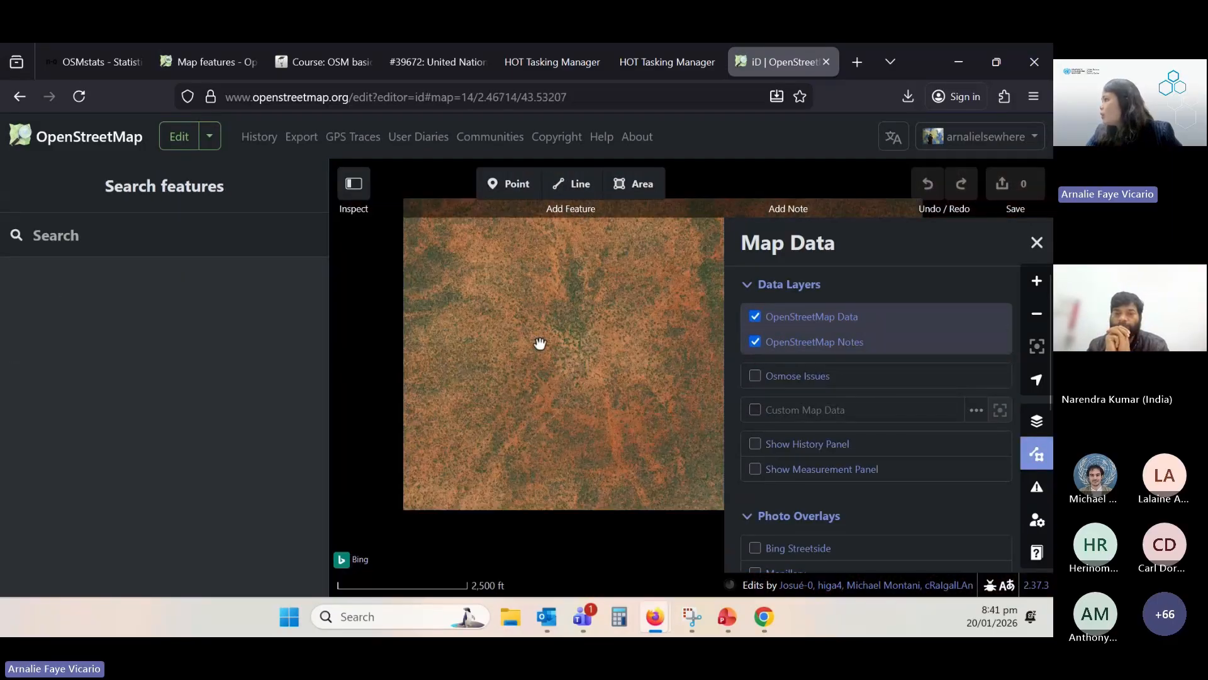
{"action": "scroll", "coordinate": [540, 343], "scroll_direction": "down", "scroll_amount": 3}
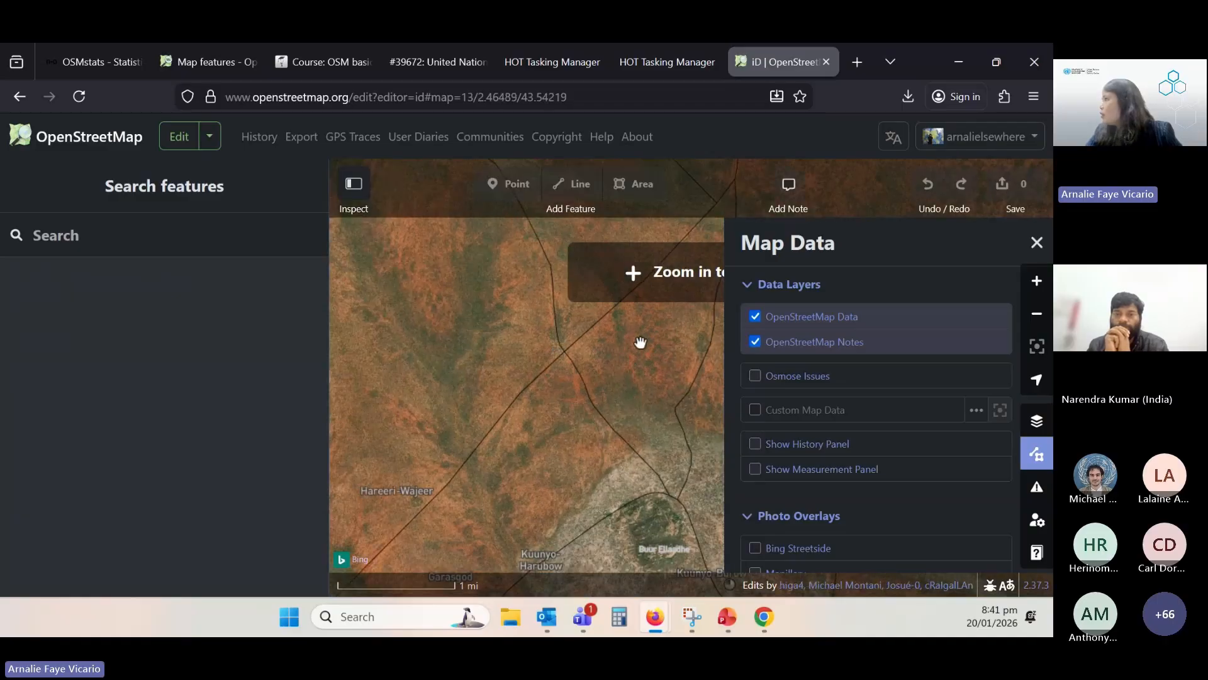
{"action": "scroll", "coordinate": [638, 340], "scroll_direction": "up", "scroll_amount": 7}
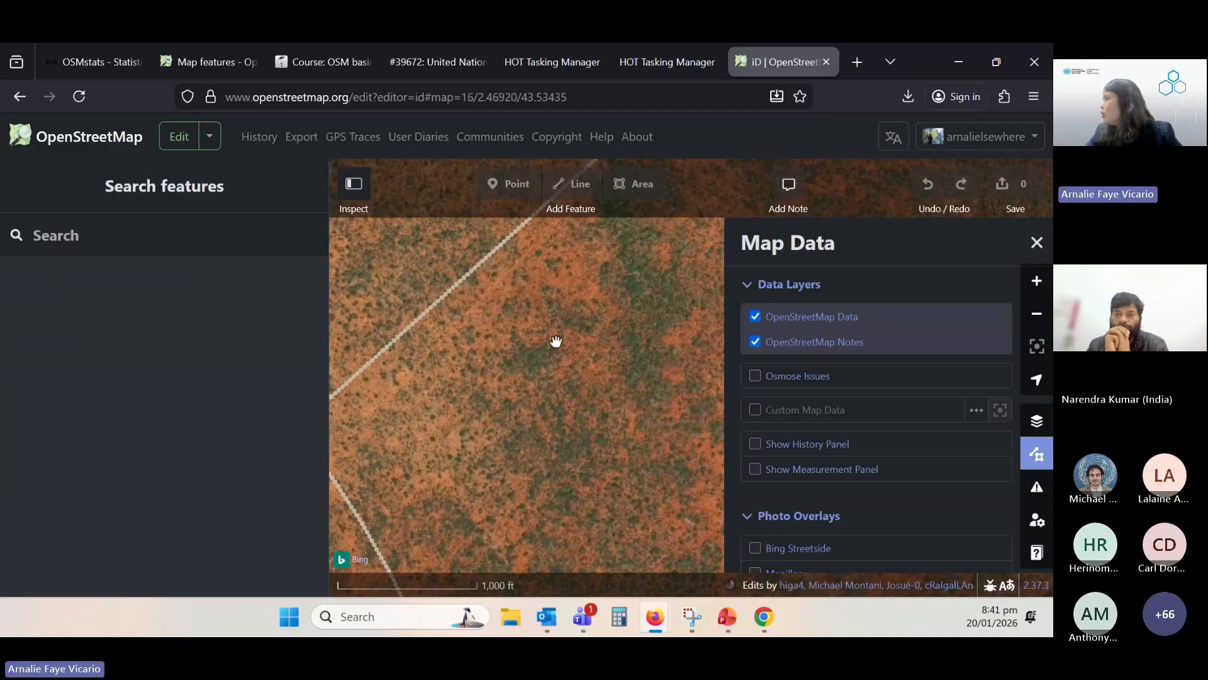
{"action": "left_click", "coordinate": [762, 342]}
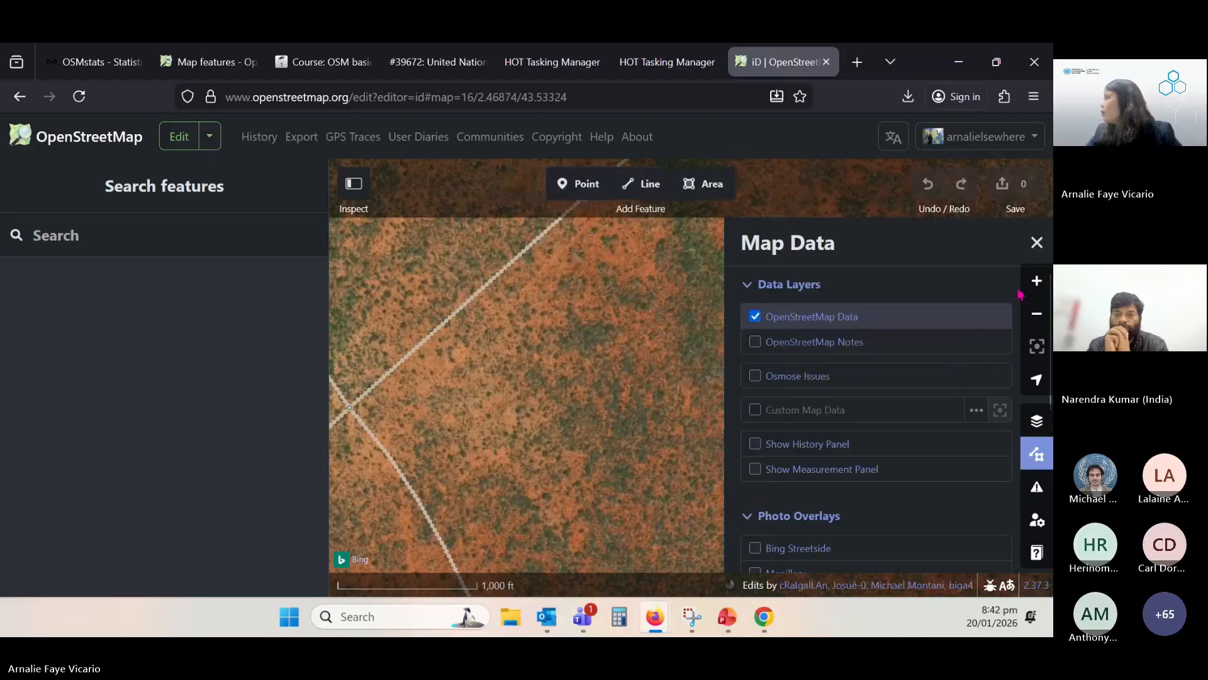
Review the editor's issue-checking rules and read the help page, including the walkthrough section, and close it
{"action": "left_click", "coordinate": [1035, 489]}
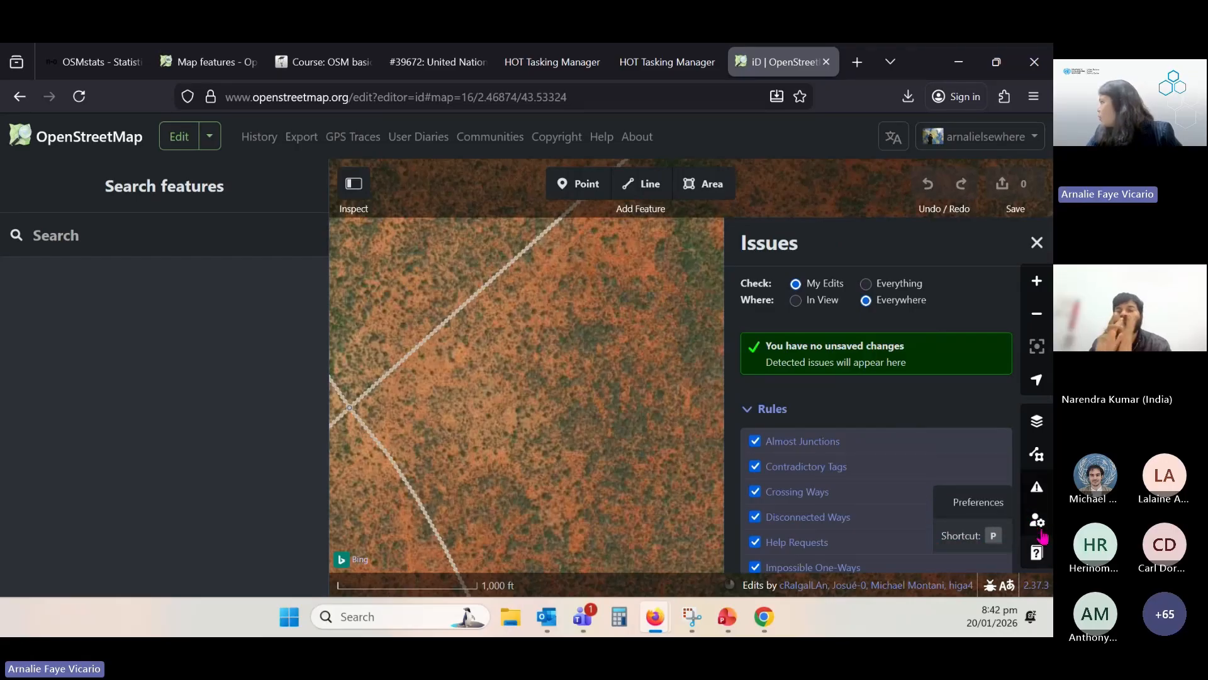
{"action": "left_click", "coordinate": [1039, 554]}
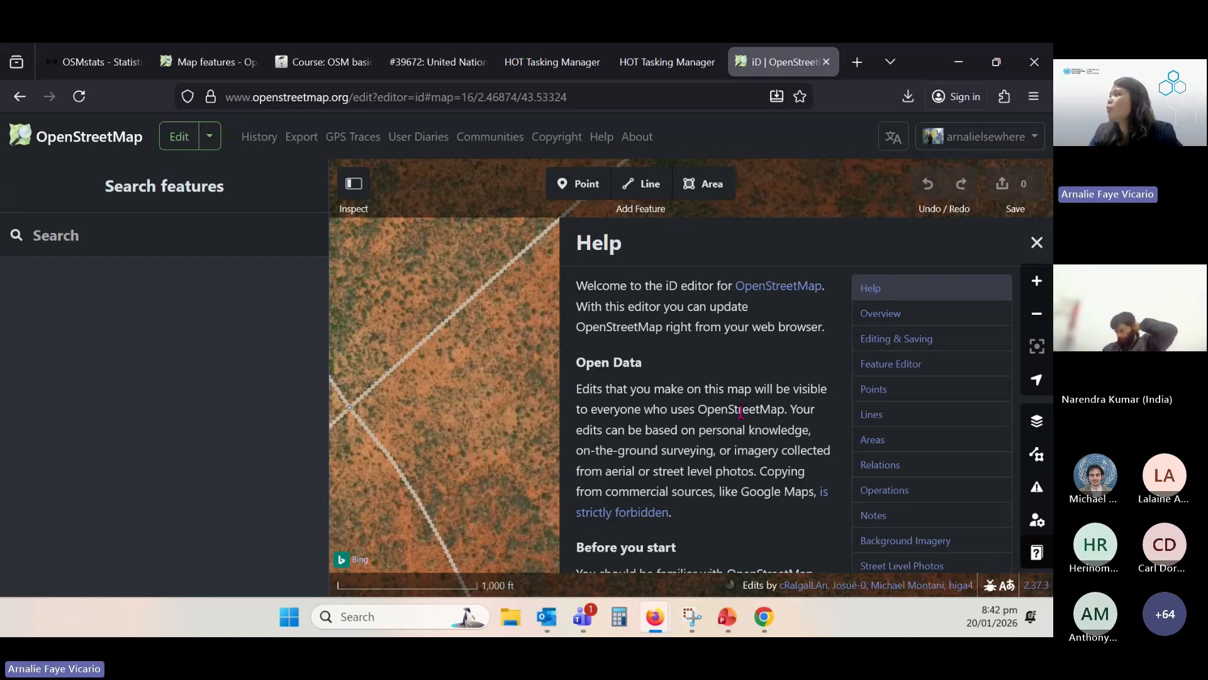
{"action": "scroll", "coordinate": [741, 412], "scroll_direction": "down", "scroll_amount": 6}
{"action": "scroll", "coordinate": [977, 472], "scroll_direction": "up", "scroll_amount": 2}
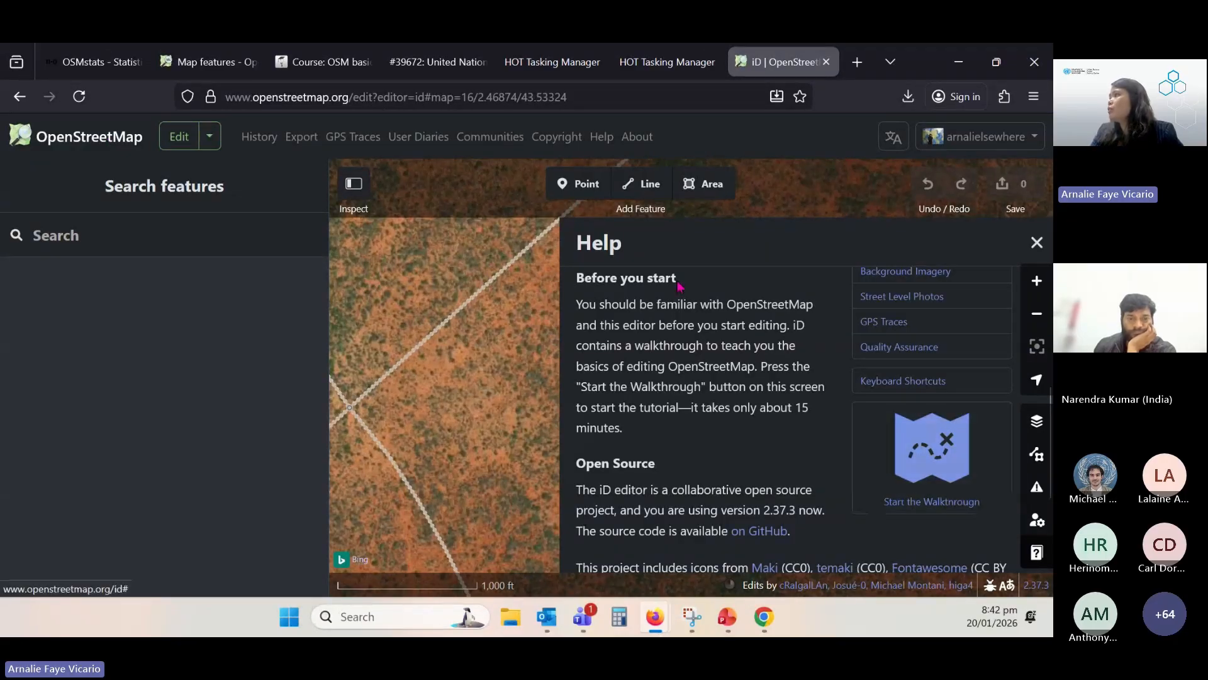
{"action": "double_click", "coordinate": [603, 249]}
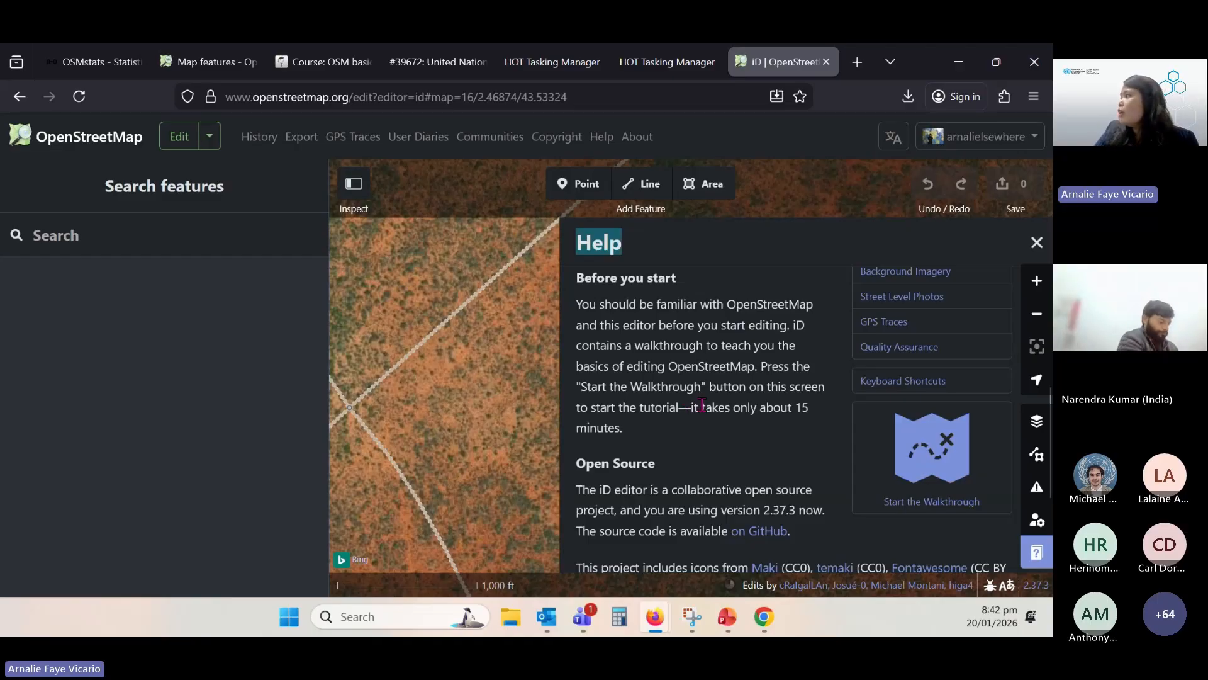
{"action": "scroll", "coordinate": [702, 404], "scroll_direction": "up", "scroll_amount": 5}
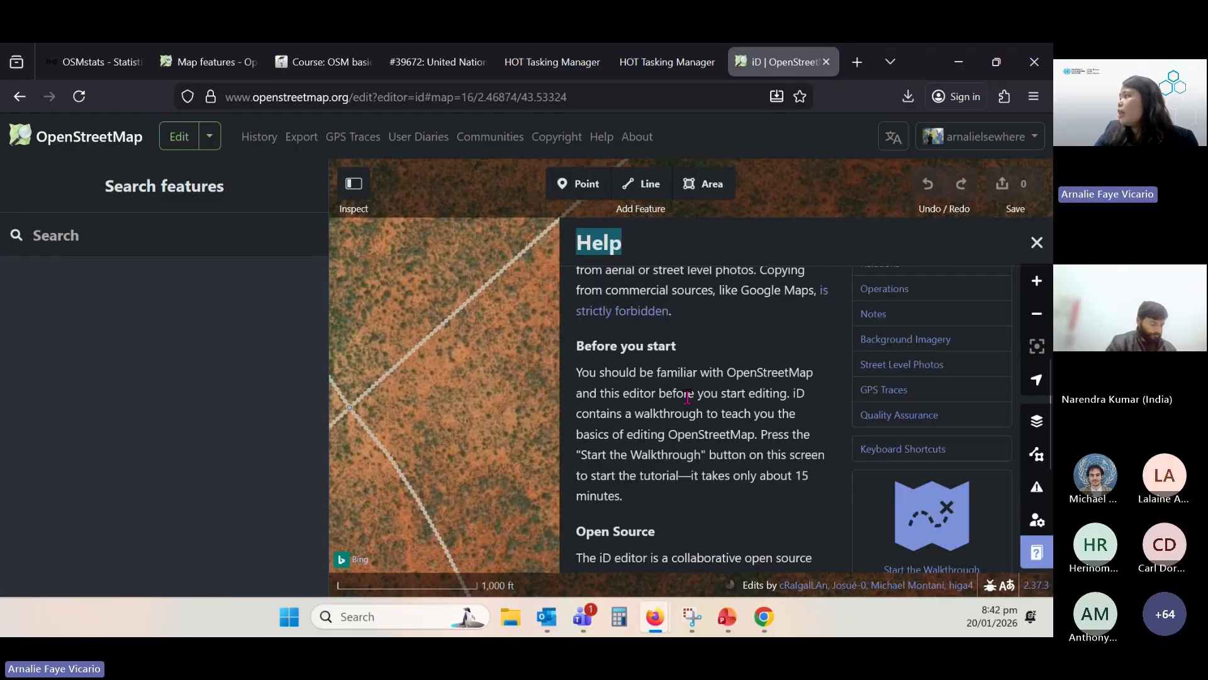
{"action": "left_click", "coordinate": [1036, 249]}
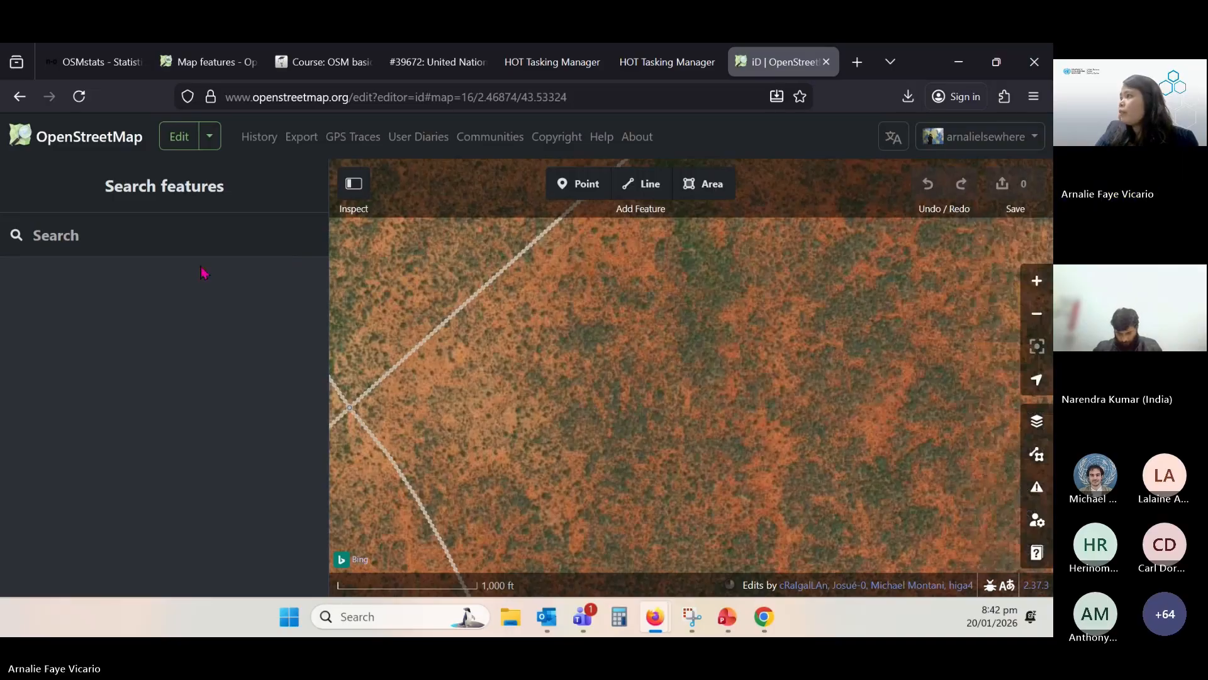
Select the curved track northwest of the track crossing and shift one of its middle nodes slightly west
{"action": "left_click_drag", "start_coordinate": [635, 403], "coordinate": [863, 437]}
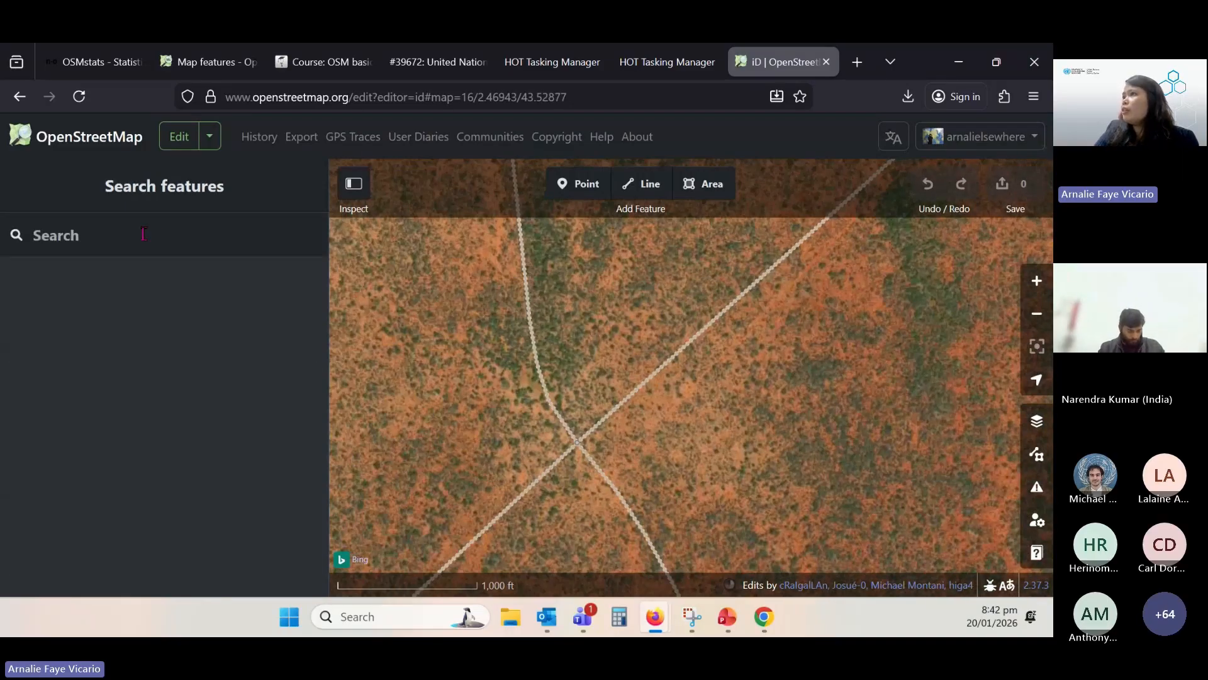
{"action": "scroll", "coordinate": [536, 311], "scroll_direction": "up", "scroll_amount": 2}
{"action": "scroll", "coordinate": [535, 310], "scroll_direction": "up", "scroll_amount": 1}
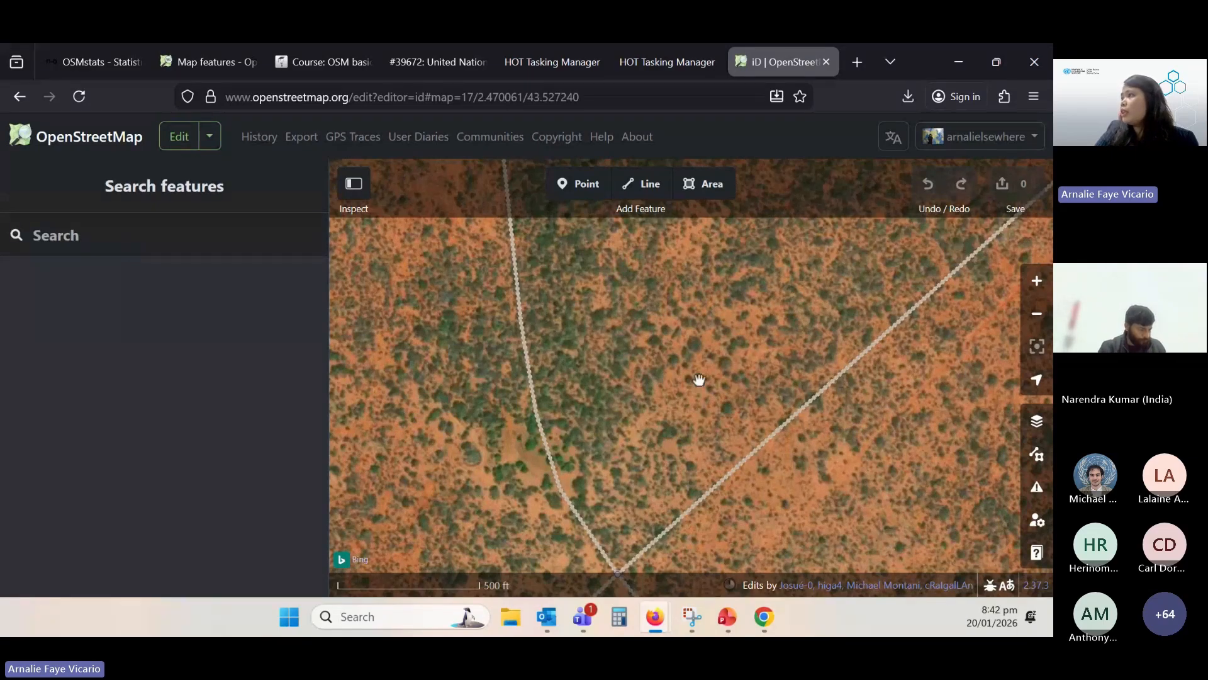
{"action": "left_click", "coordinate": [524, 345]}
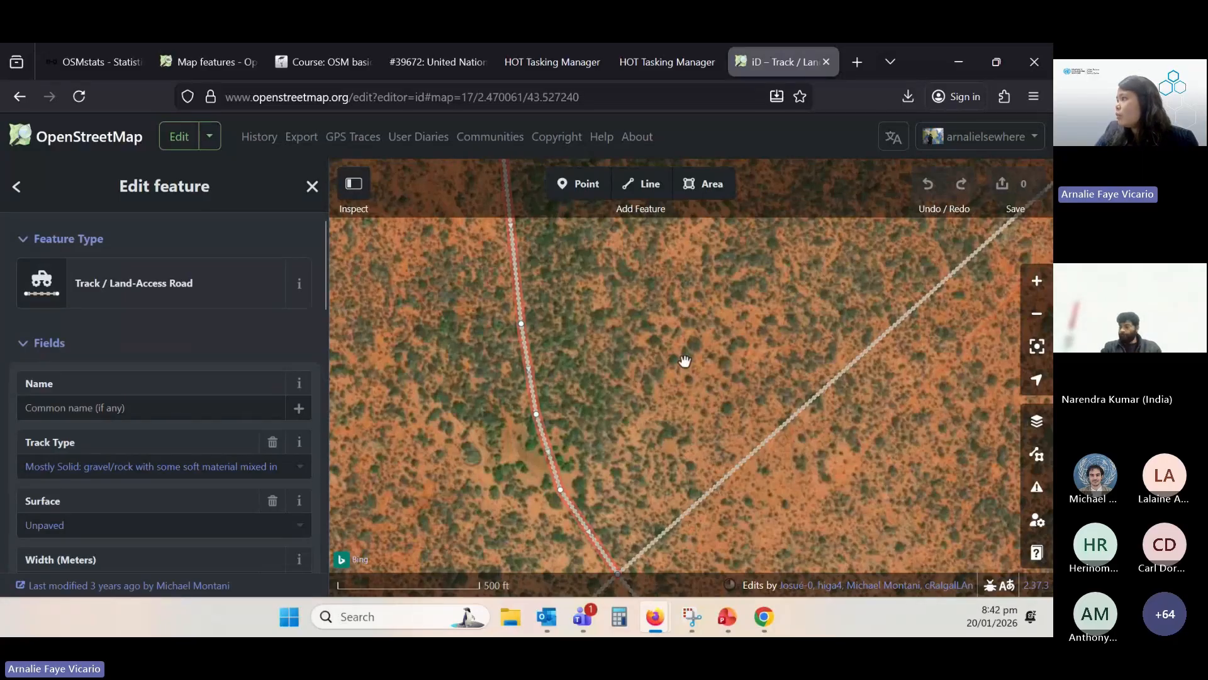
{"action": "left_click_drag", "start_coordinate": [684, 361], "coordinate": [678, 264]}
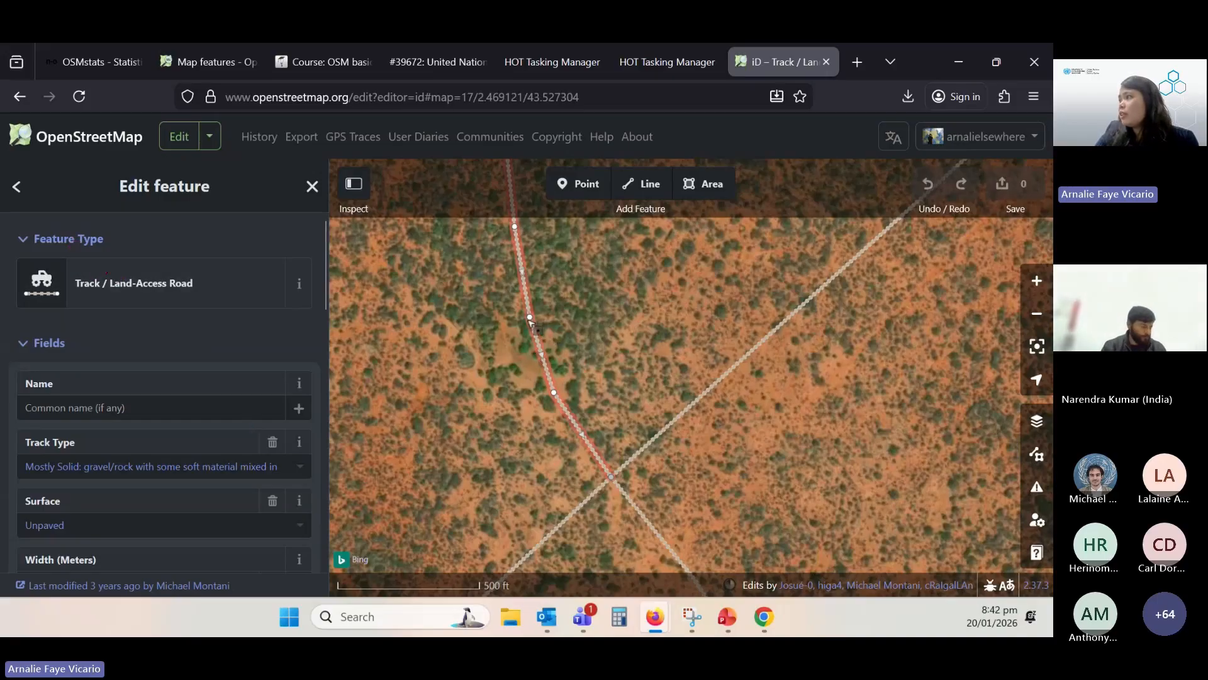
{"action": "left_click_drag", "start_coordinate": [531, 322], "coordinate": [520, 326]}
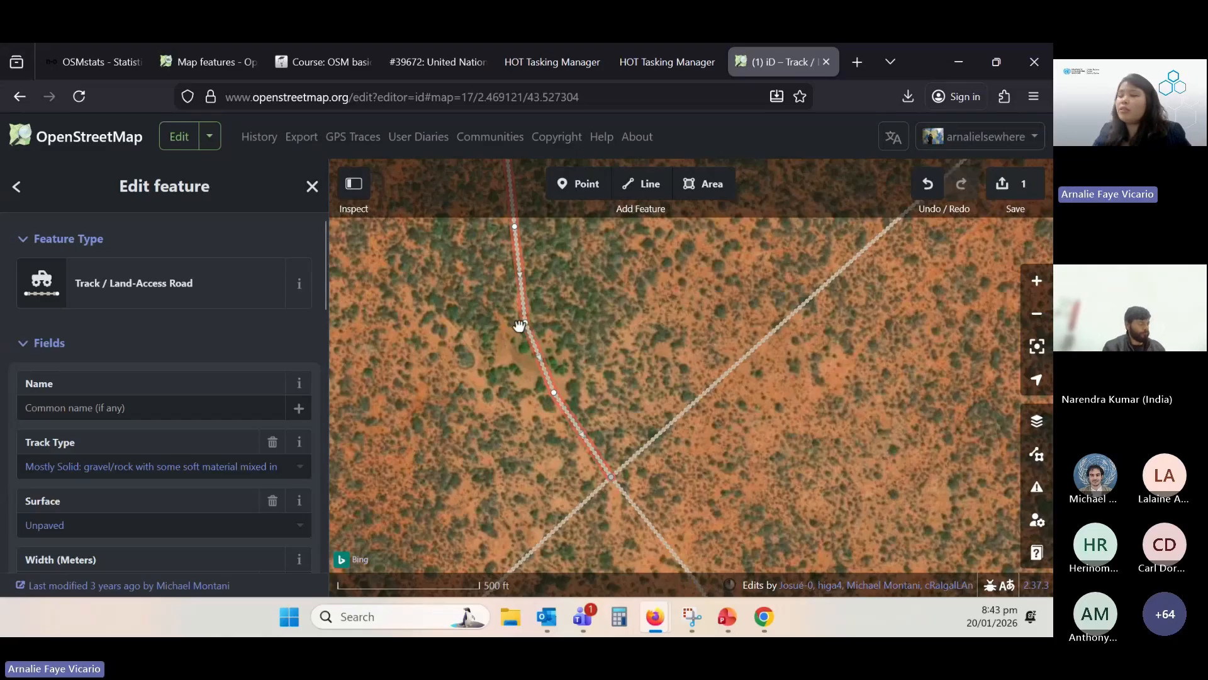
Undo the last node move on the curved track, and review the track's fields and tags
{"action": "key", "text": "ctrl+z"}
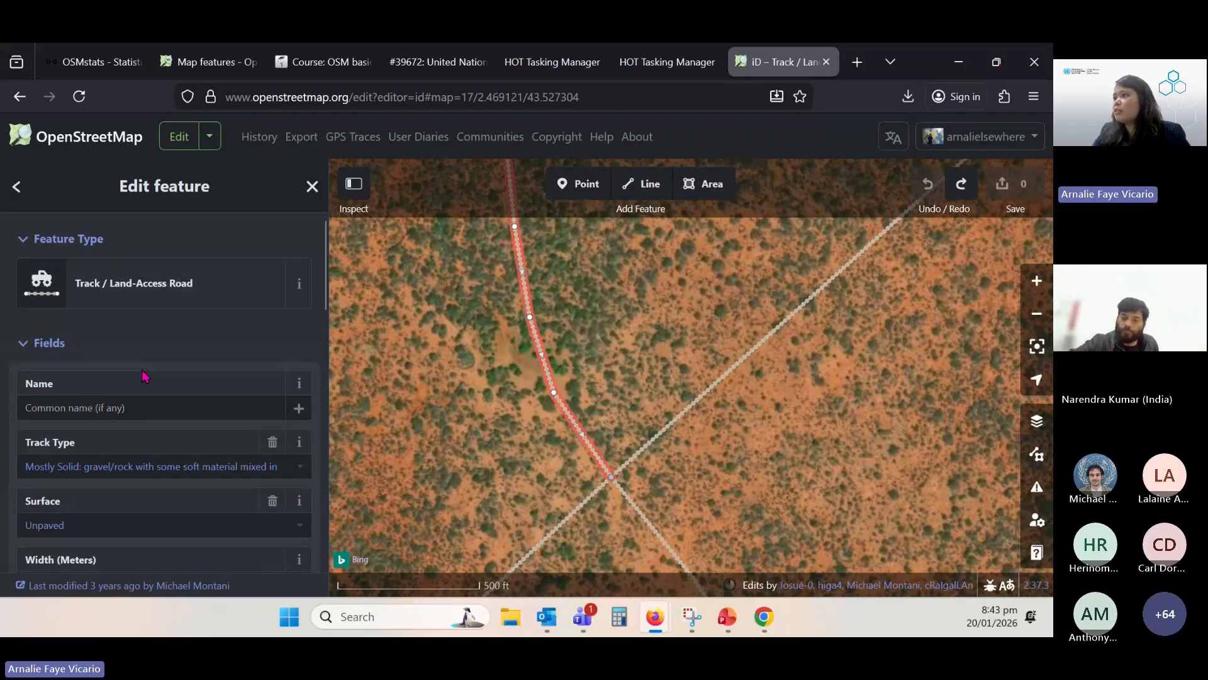
{"action": "scroll", "coordinate": [129, 387], "scroll_direction": "down", "scroll_amount": 3}
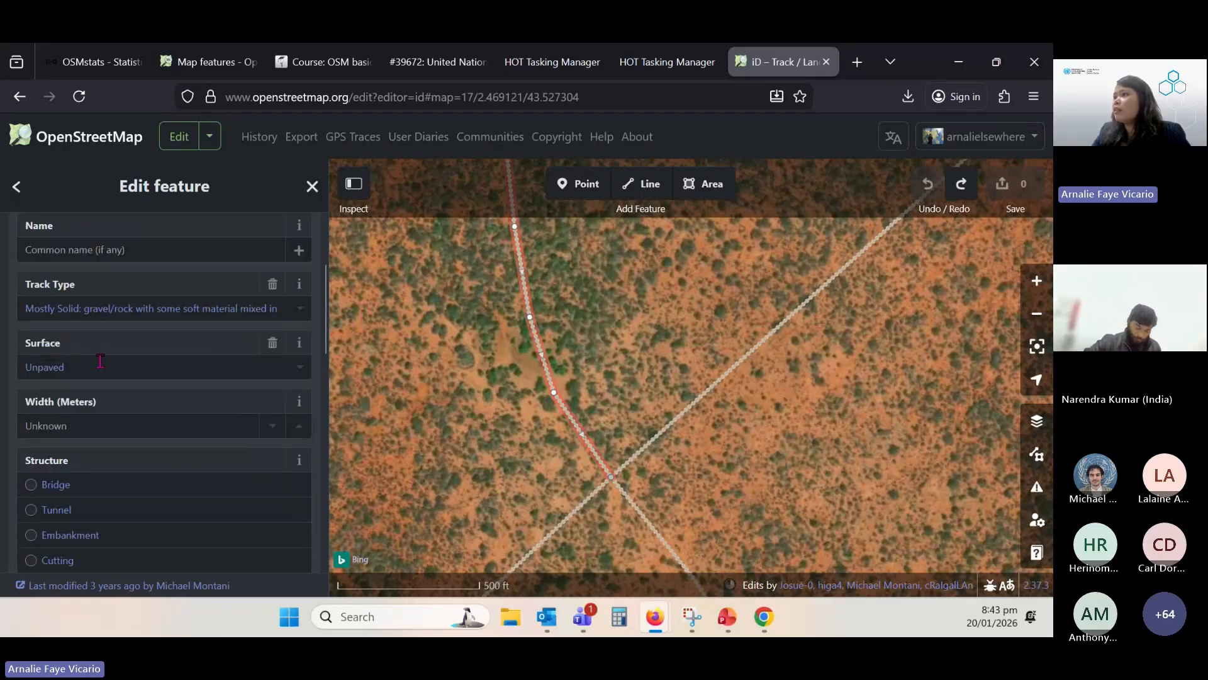
{"action": "scroll", "coordinate": [98, 360], "scroll_direction": "up", "scroll_amount": 2}
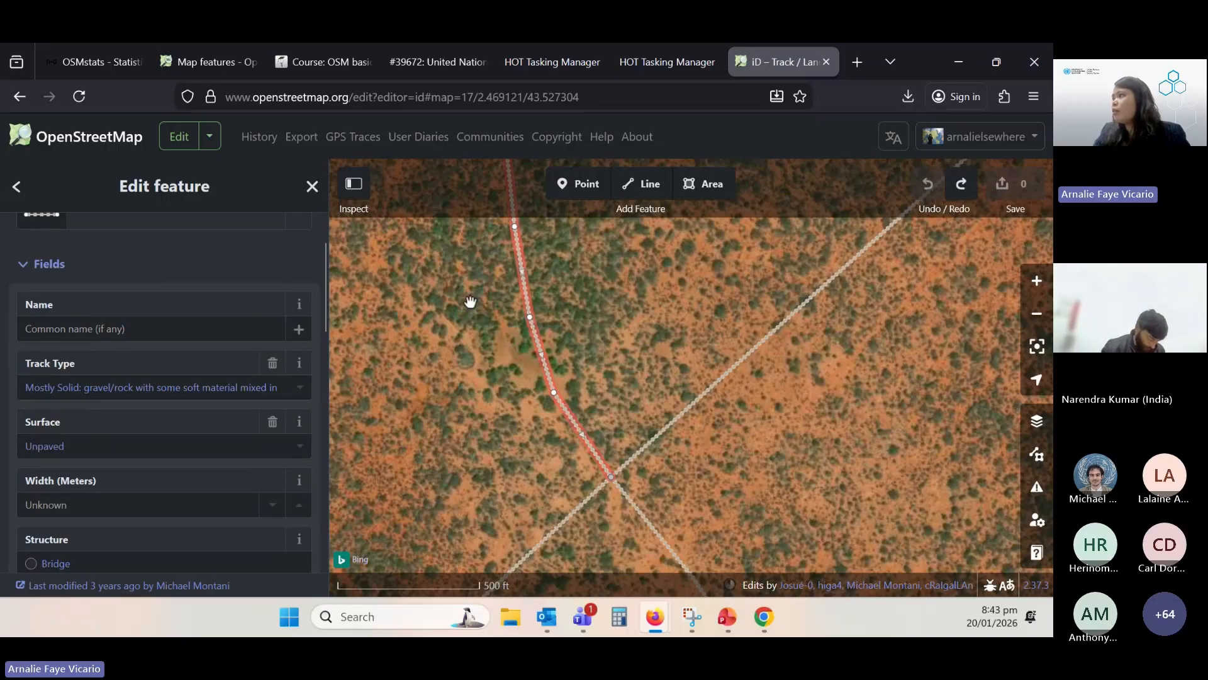
{"action": "scroll", "coordinate": [158, 378], "scroll_direction": "down", "scroll_amount": 2}
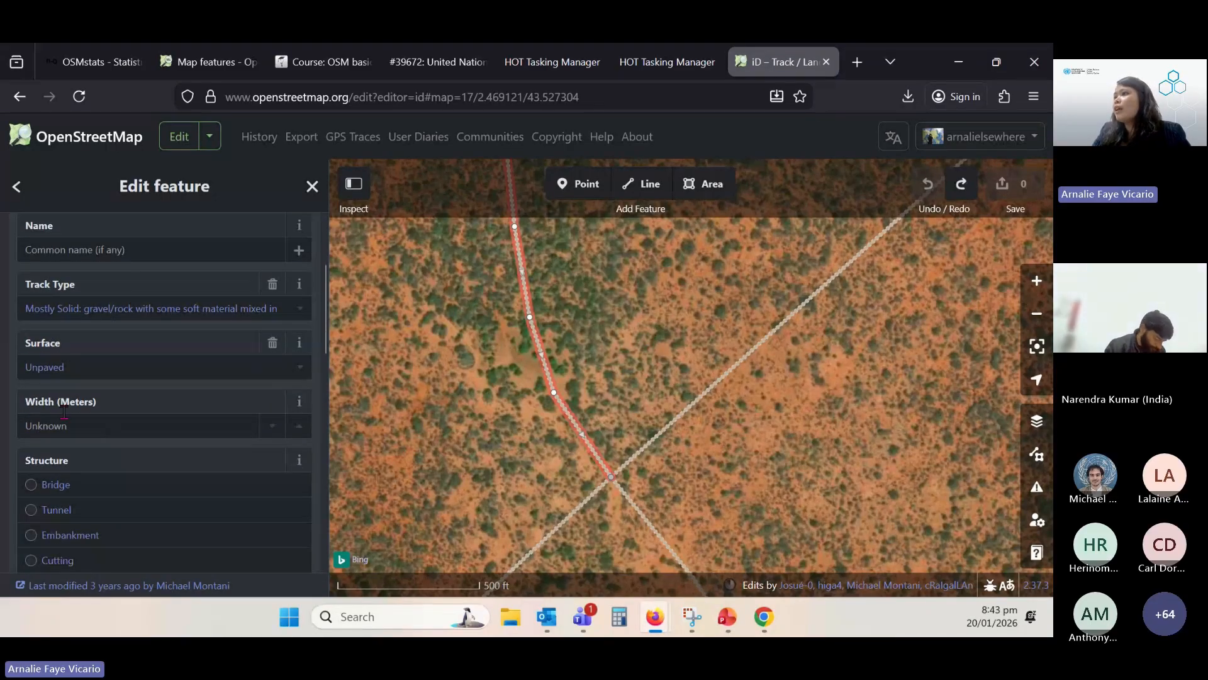
{"action": "scroll", "coordinate": [79, 403], "scroll_direction": "down", "scroll_amount": 6}
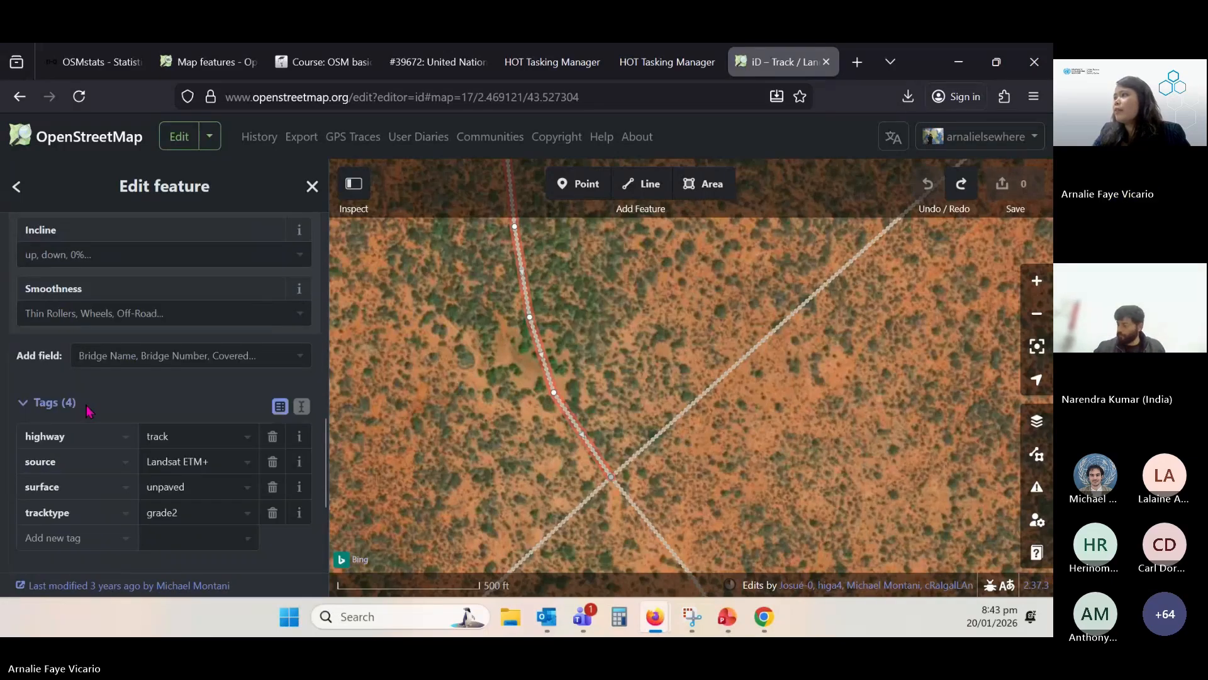
{"action": "scroll", "coordinate": [94, 412], "scroll_direction": "up", "scroll_amount": 10}
Deselect the track and add two points close together on the open ground between the two tracks
{"action": "left_click_drag", "start_coordinate": [596, 278], "coordinate": [539, 317]}
{"action": "scroll", "coordinate": [542, 314], "scroll_direction": "down", "scroll_amount": 2}
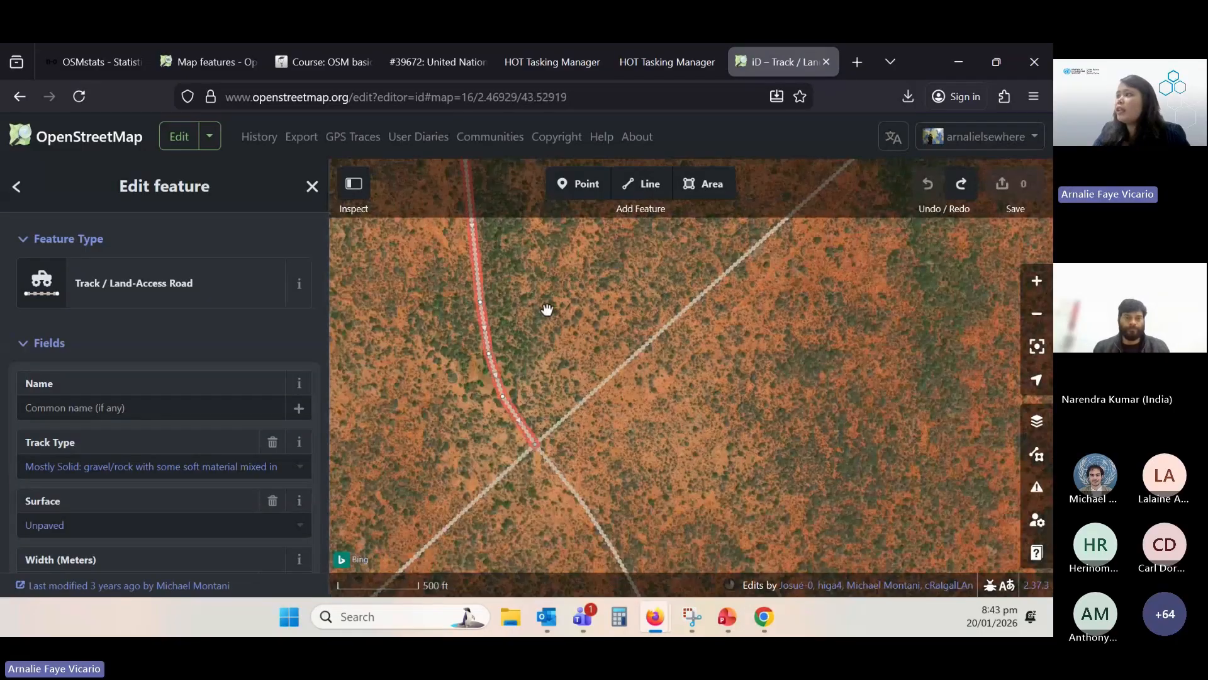
{"action": "left_click", "coordinate": [568, 277]}
{"action": "scroll", "coordinate": [575, 263], "scroll_direction": "up", "scroll_amount": 1}
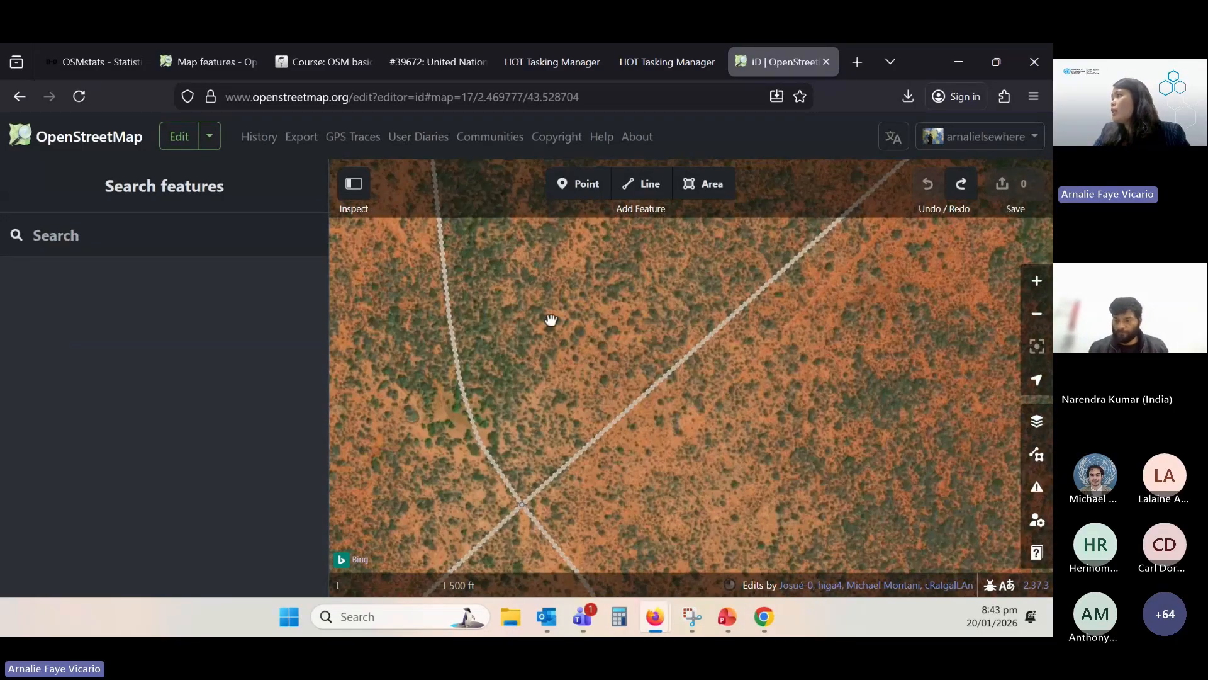
{"action": "left_click_drag", "start_coordinate": [597, 231], "coordinate": [554, 357]}
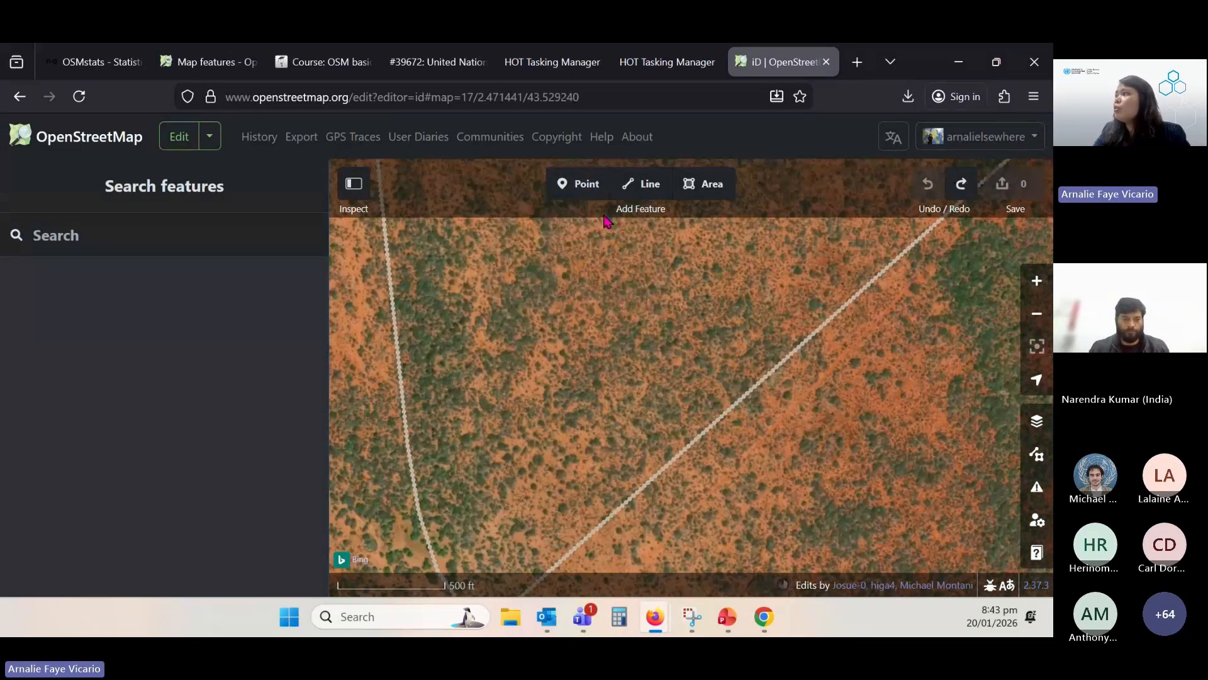
{"action": "left_click", "coordinate": [587, 188]}
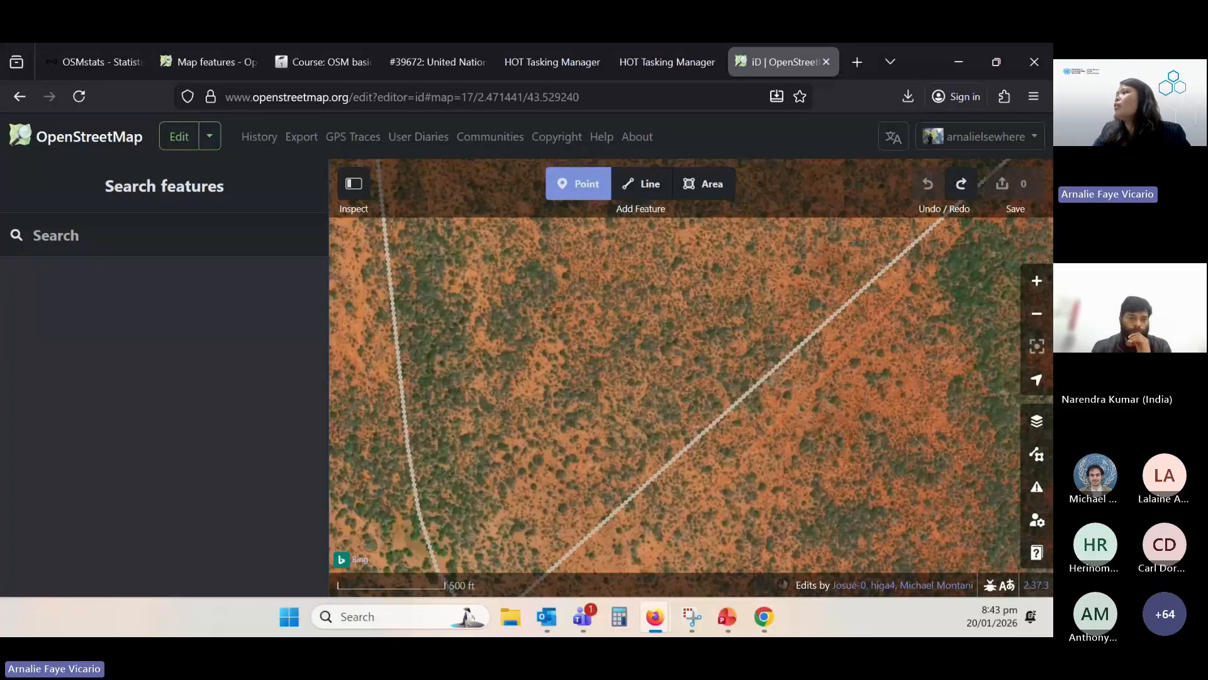
{"action": "left_click", "coordinate": [554, 311]}
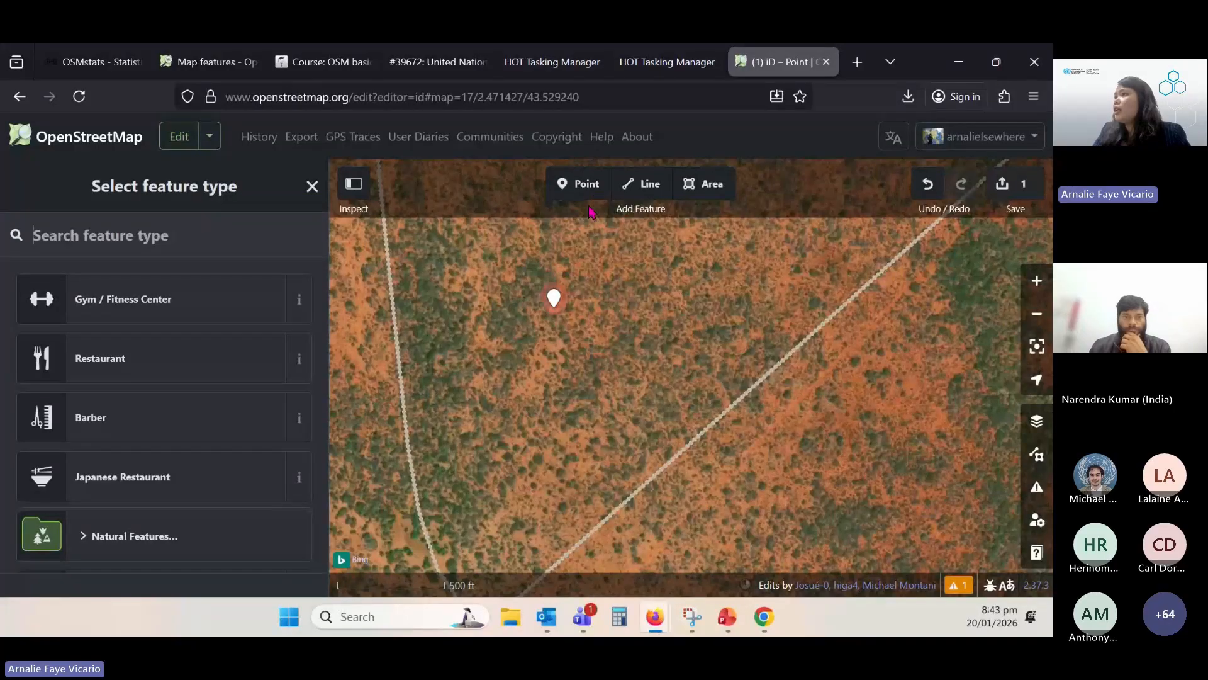
{"action": "left_click", "coordinate": [521, 289]}
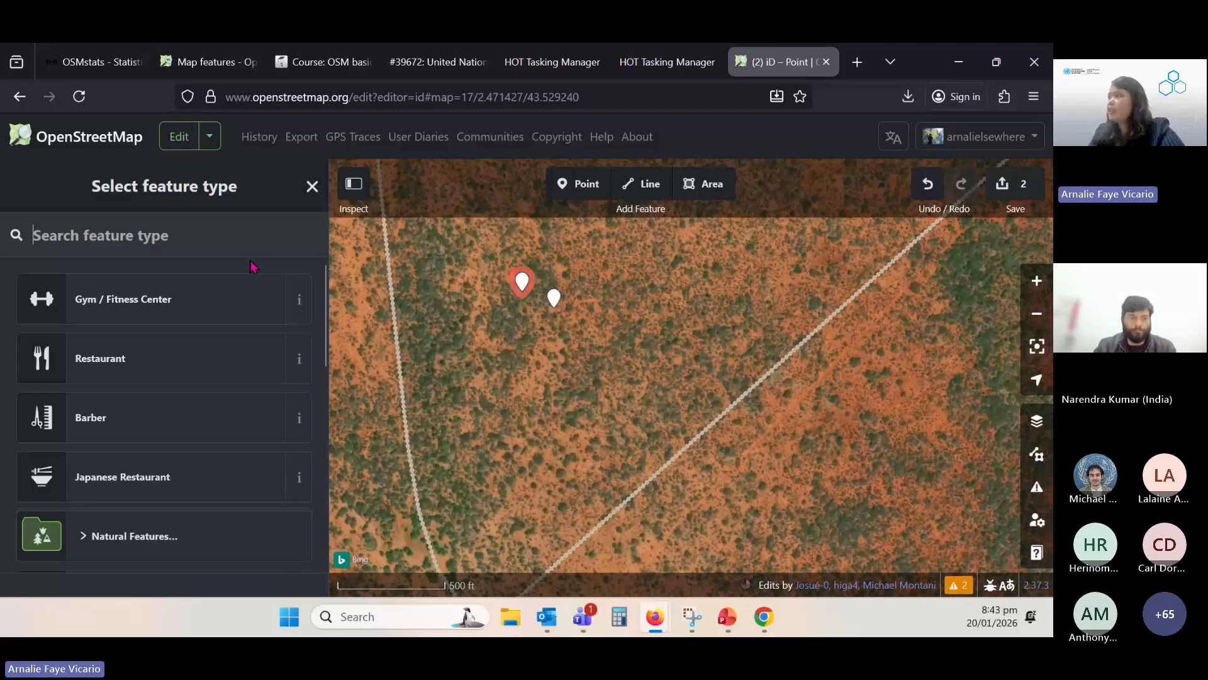
Select the eastern new point, and remove both new points from the map
{"action": "left_click", "coordinate": [557, 302]}
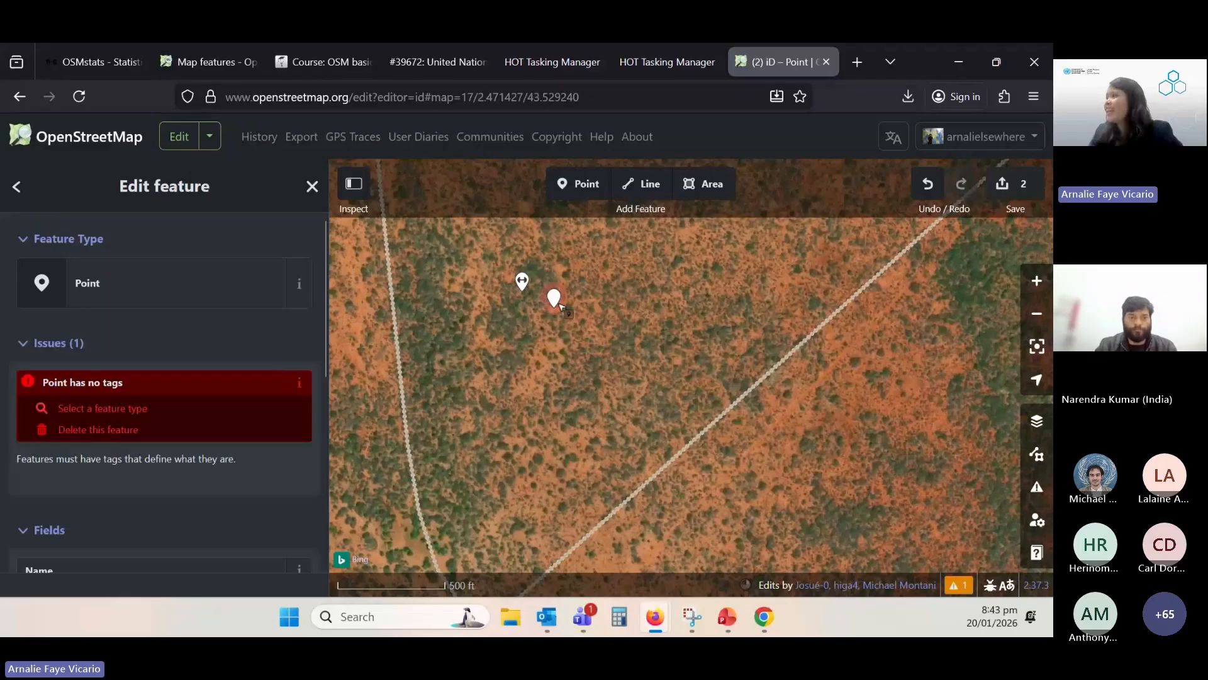
{"action": "key", "text": "ctrl+z"}
{"action": "key", "text": "ctrl+z"}
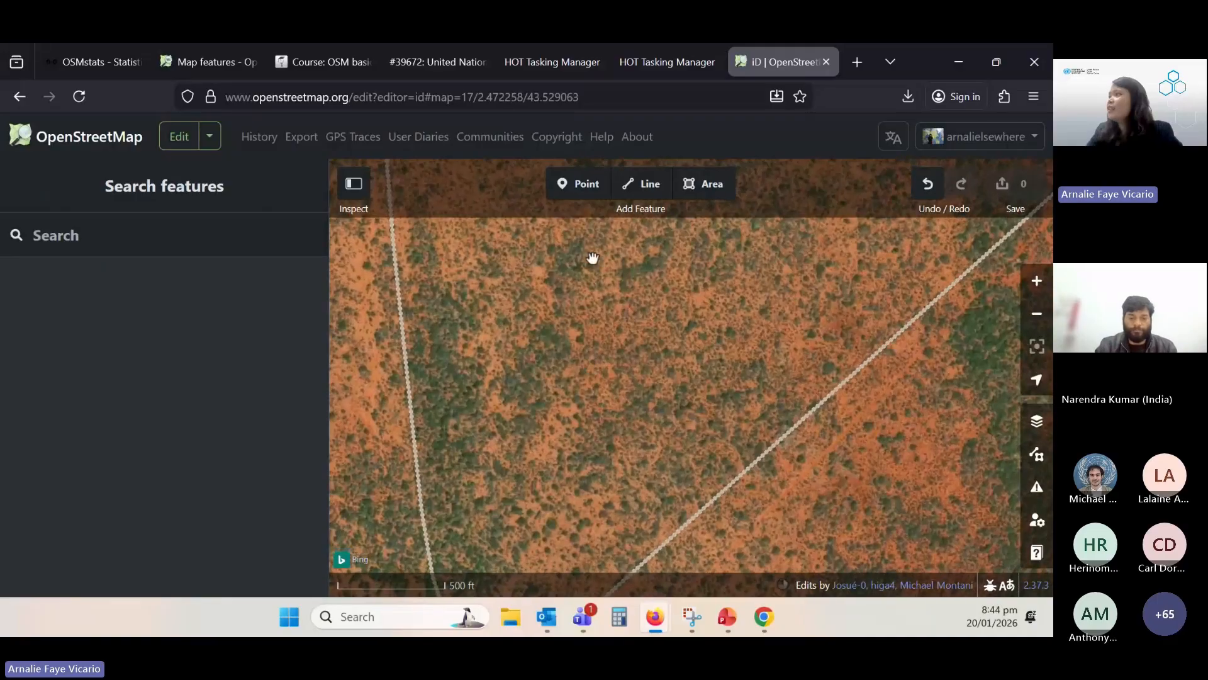
Draw a five-node line running roughly west to east between the two tracks
{"action": "left_click", "coordinate": [628, 189]}
{"action": "left_click", "coordinate": [490, 313]}
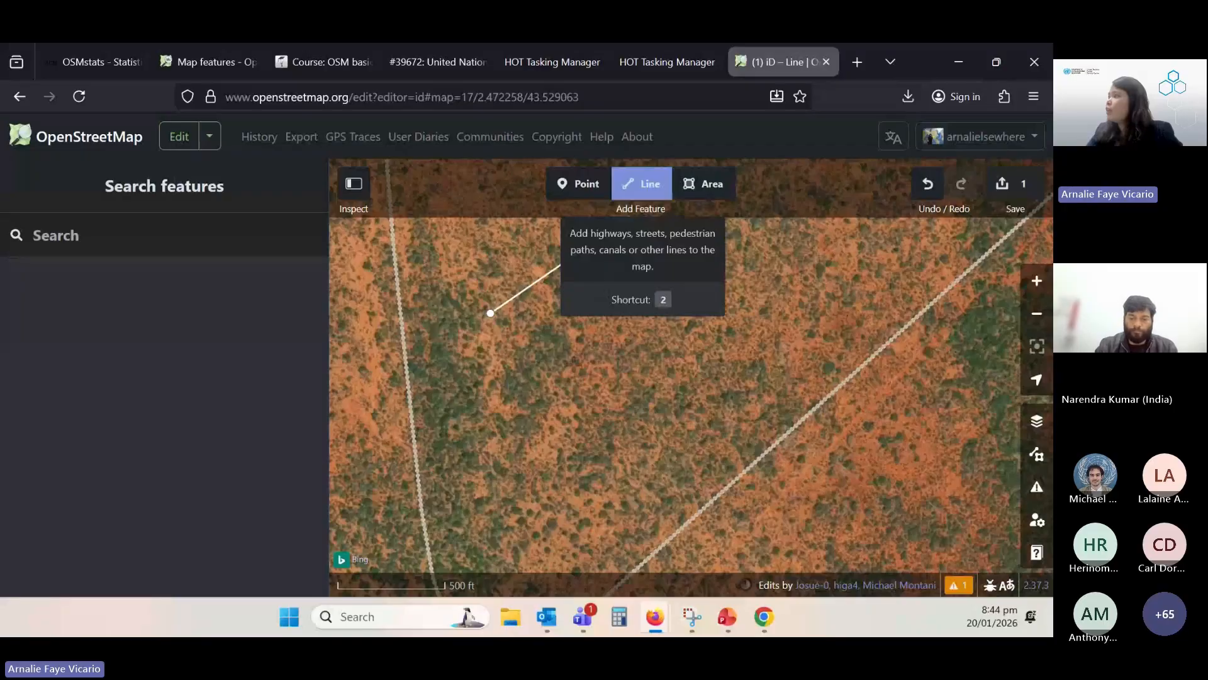
{"action": "left_click", "coordinate": [556, 327]}
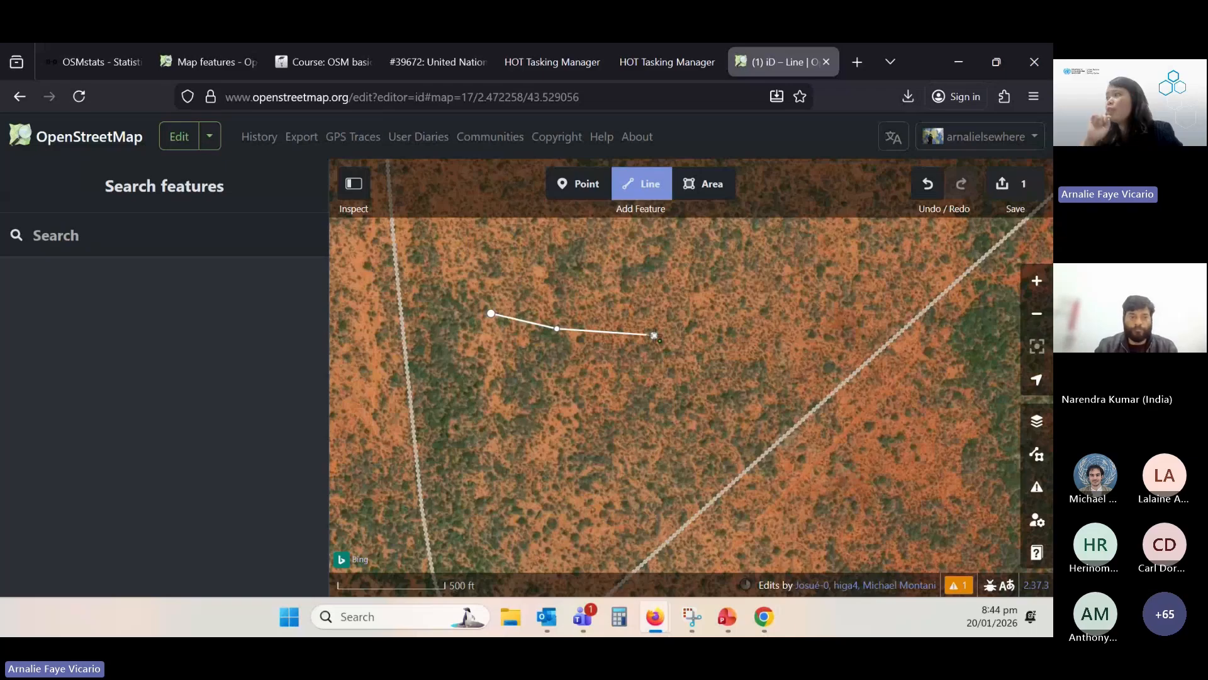
{"action": "left_click", "coordinate": [654, 335]}
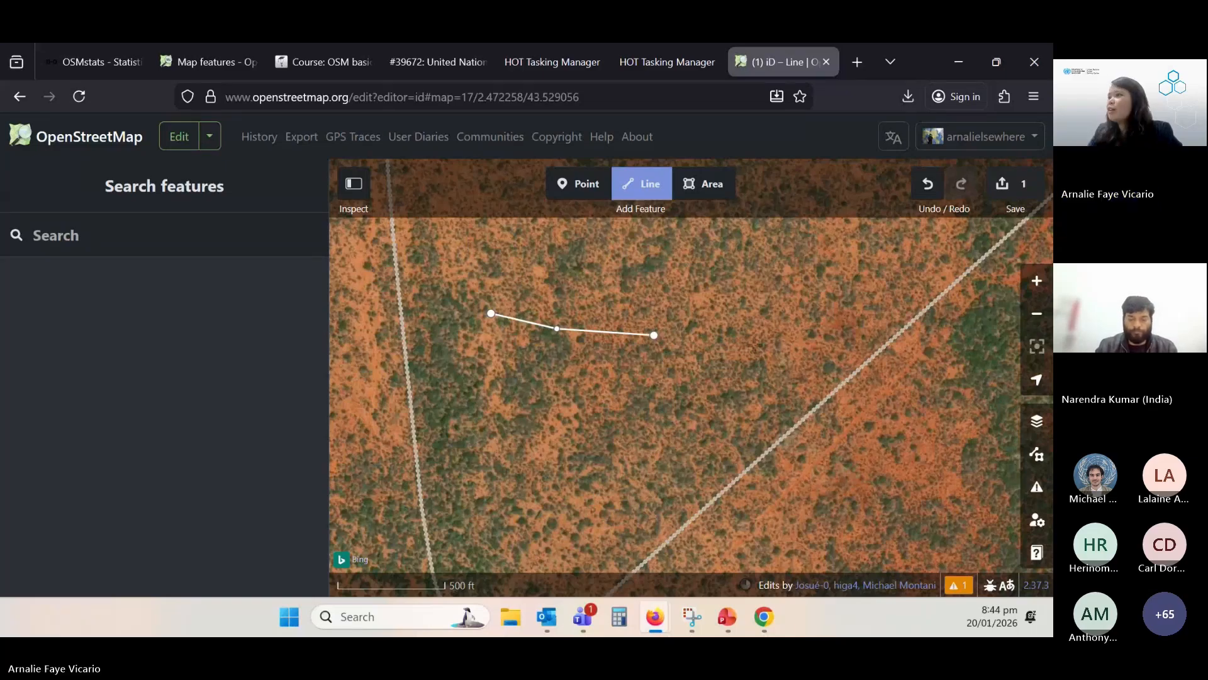
{"action": "left_click", "coordinate": [754, 345]}
{"action": "double_click", "coordinate": [797, 345]}
Search the feature types for water, set the new line's type to River from the Waterways group, and remove the line
{"action": "left_click", "coordinate": [119, 230]}
{"action": "type", "text": "wa"}
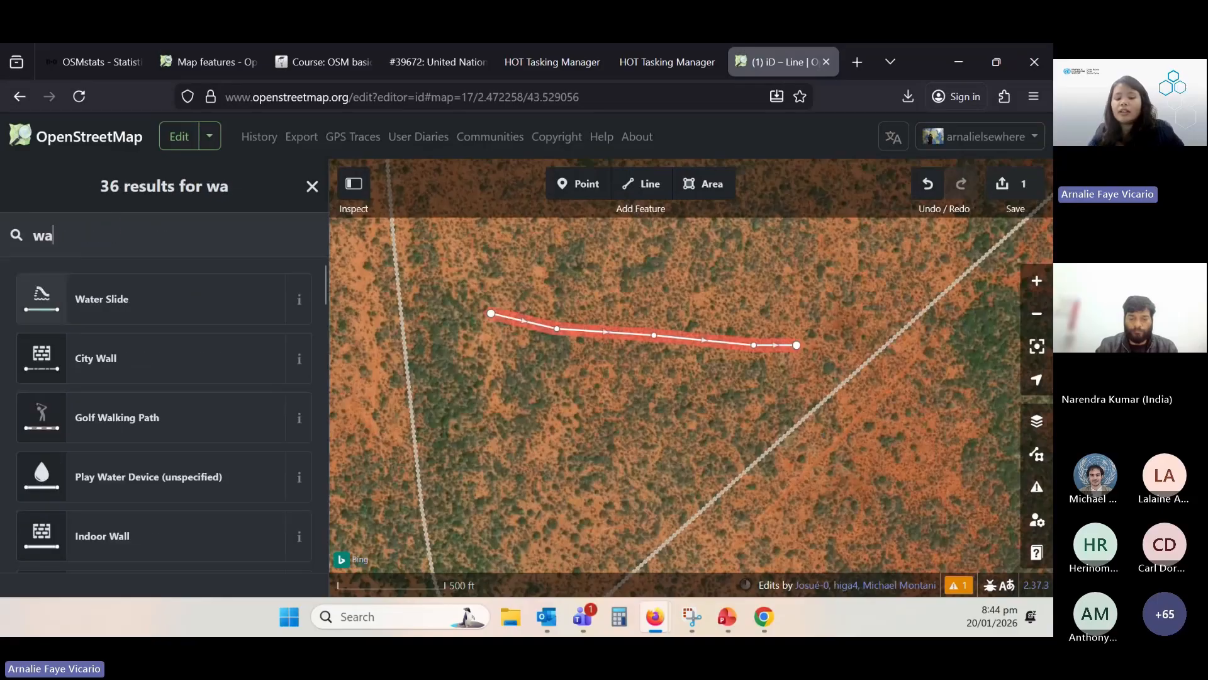
{"action": "type", "text": "ter"}
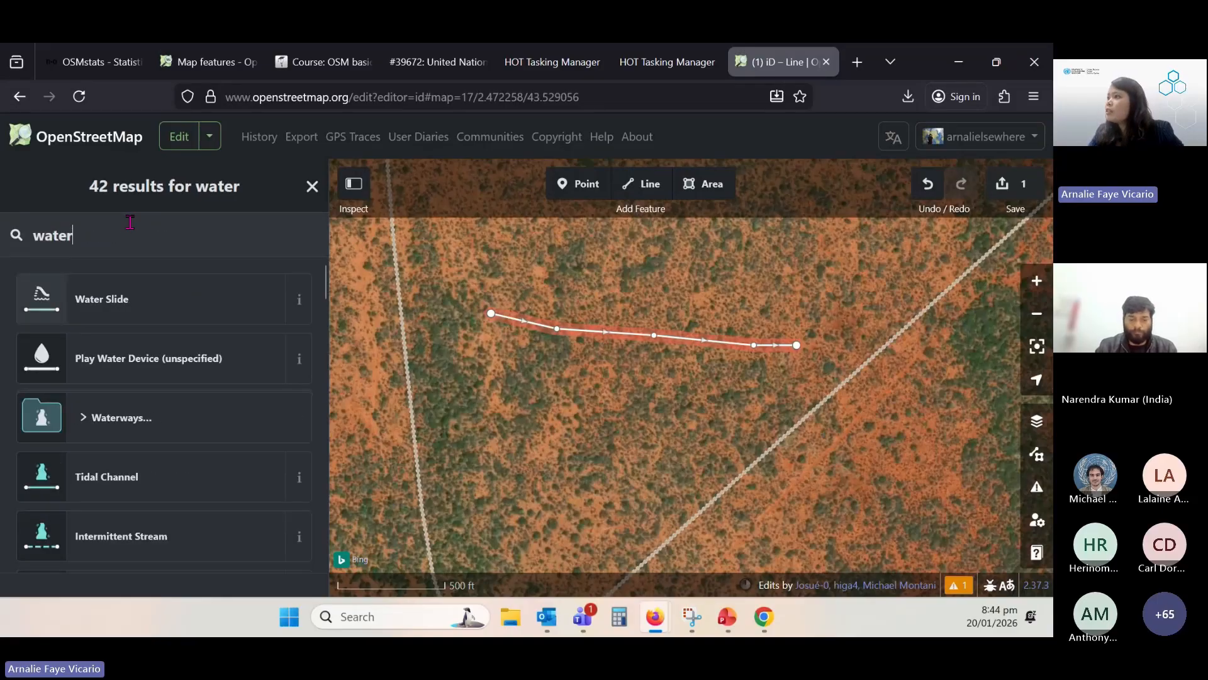
{"action": "left_click", "coordinate": [138, 416]}
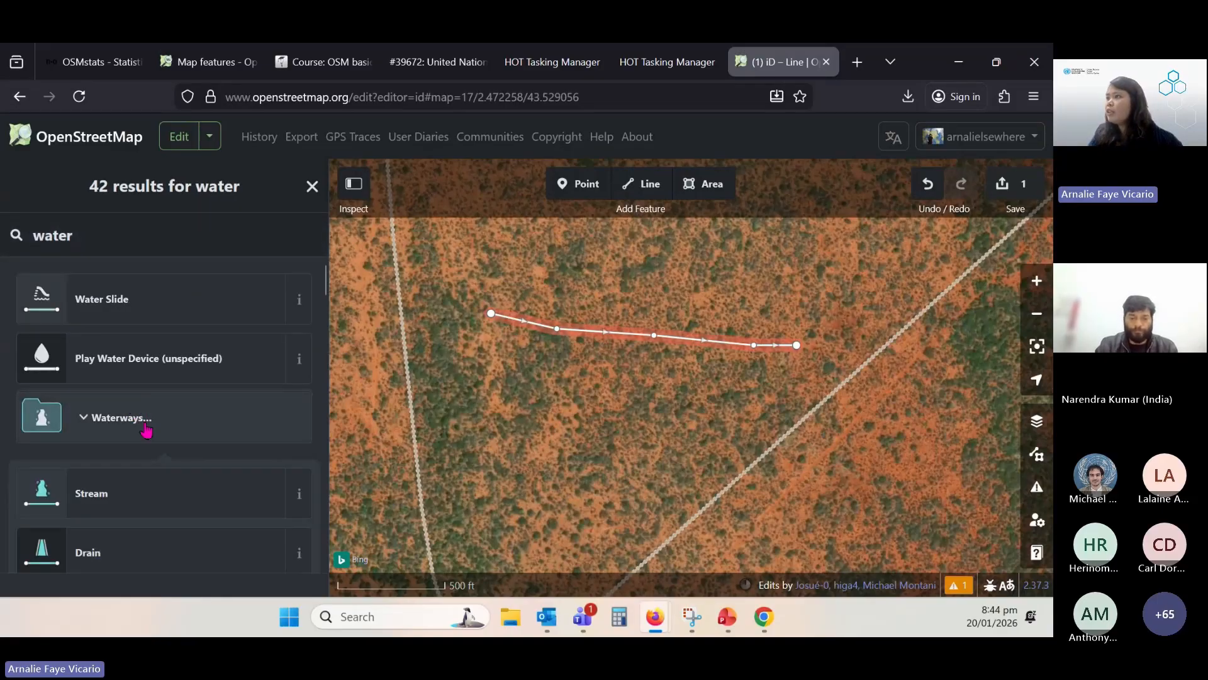
{"action": "scroll", "coordinate": [125, 364], "scroll_direction": "down", "scroll_amount": 3}
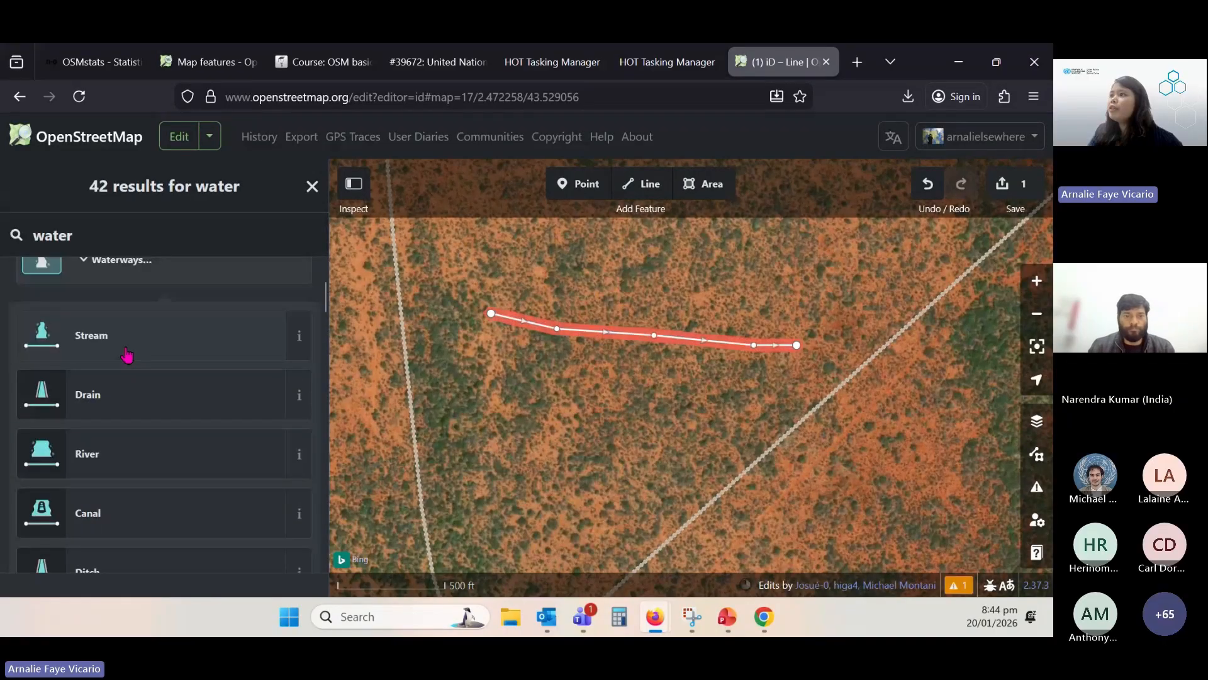
{"action": "left_click", "coordinate": [104, 461]}
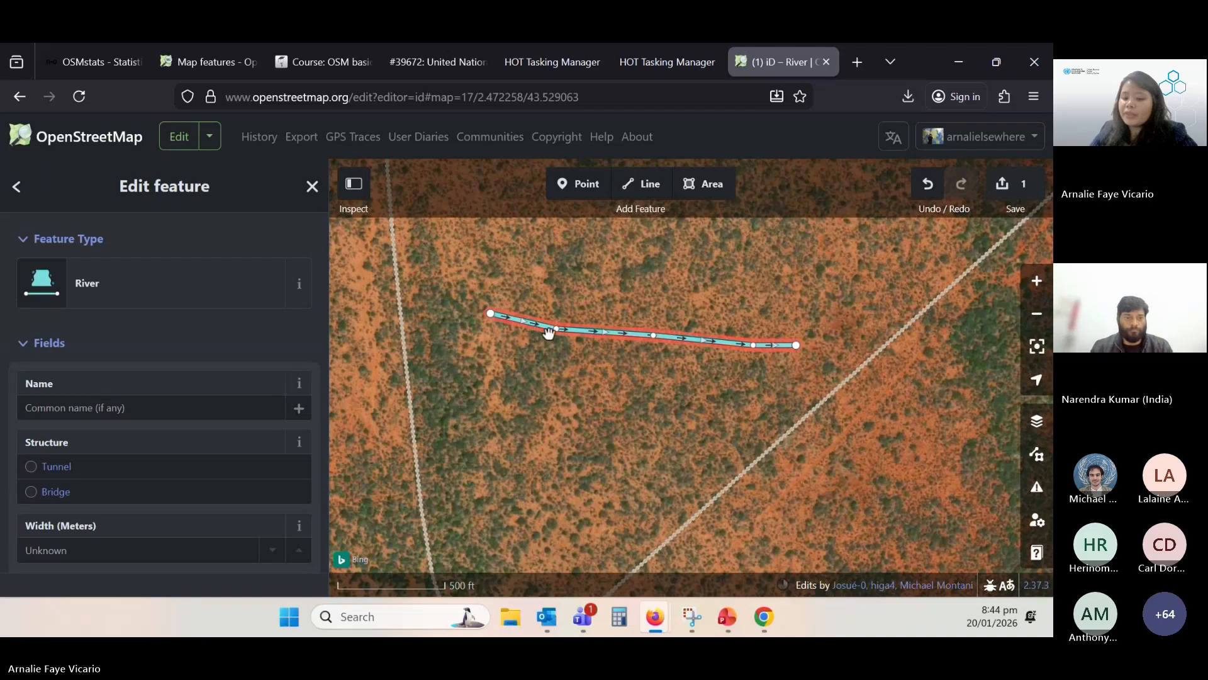
{"action": "key", "text": "ctrl+z"}
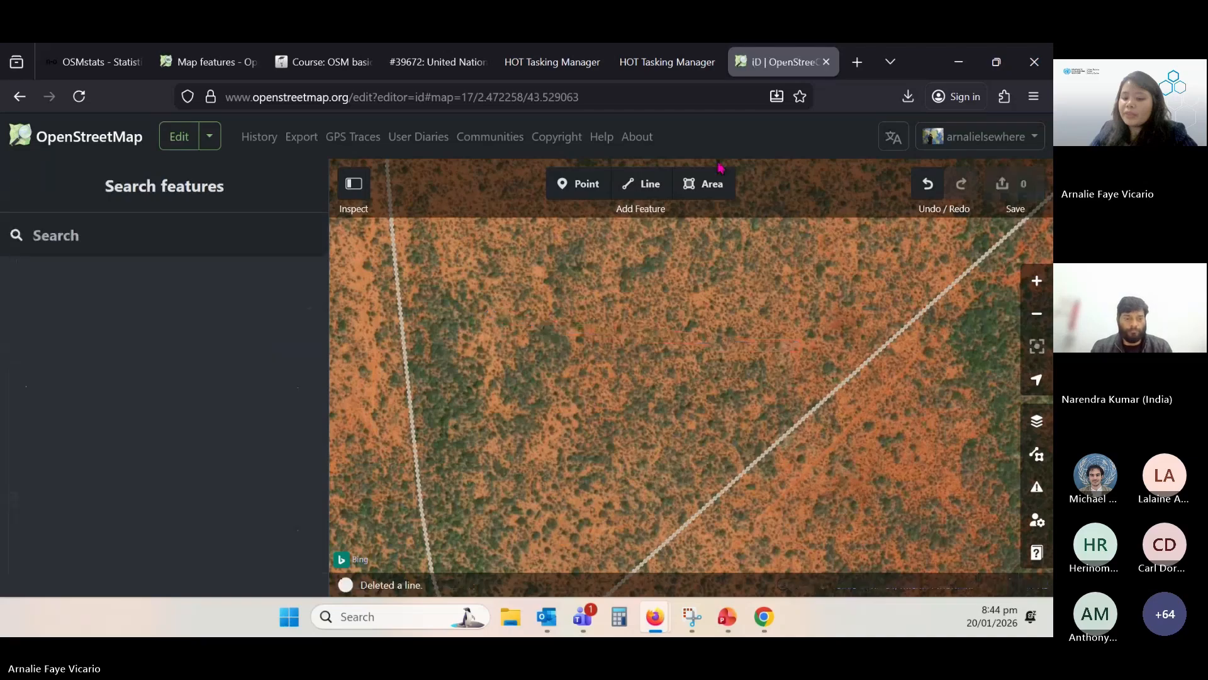
Draw a closed four-cornered line on the open ground between the two tracks
{"action": "left_click", "coordinate": [651, 188]}
{"action": "left_click", "coordinate": [511, 303]}
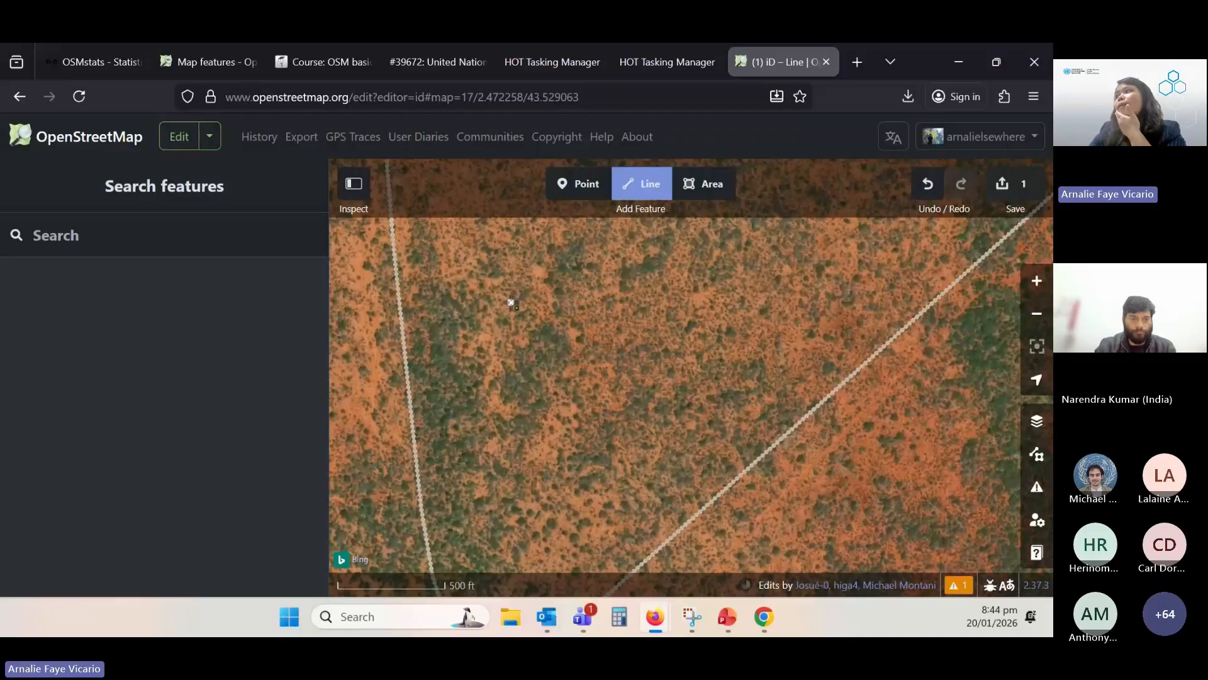
{"action": "left_click", "coordinate": [691, 335]}
{"action": "left_click", "coordinate": [660, 425]}
{"action": "left_click", "coordinate": [497, 390]}
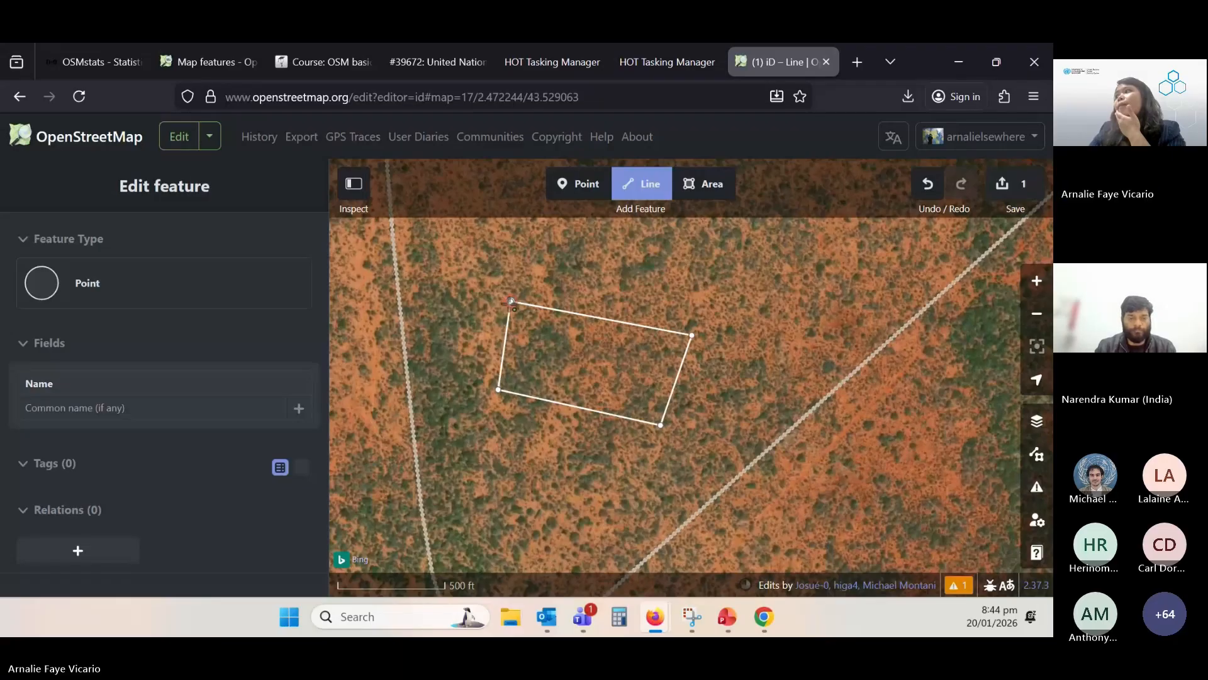
{"action": "left_click", "coordinate": [511, 302]}
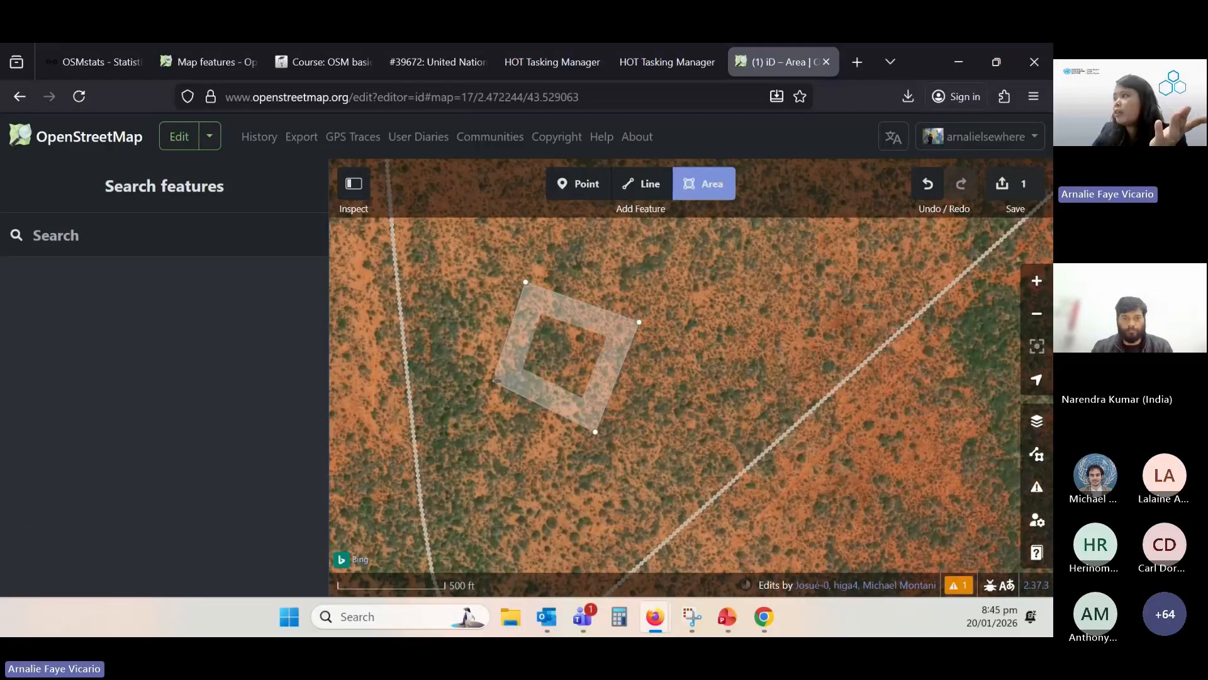
Place the last corner of the four-cornered area, and complete a smaller closed four-cornered line northeast of it
{"action": "left_click", "coordinate": [487, 381]}
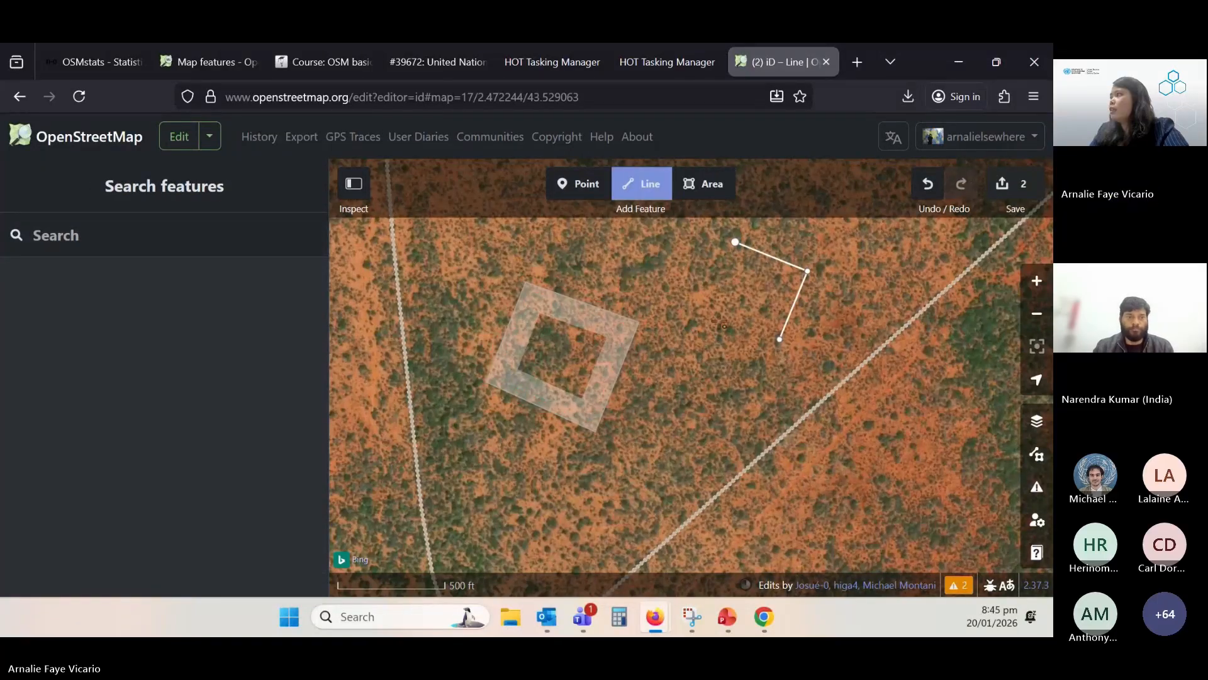
{"action": "left_click", "coordinate": [704, 316]}
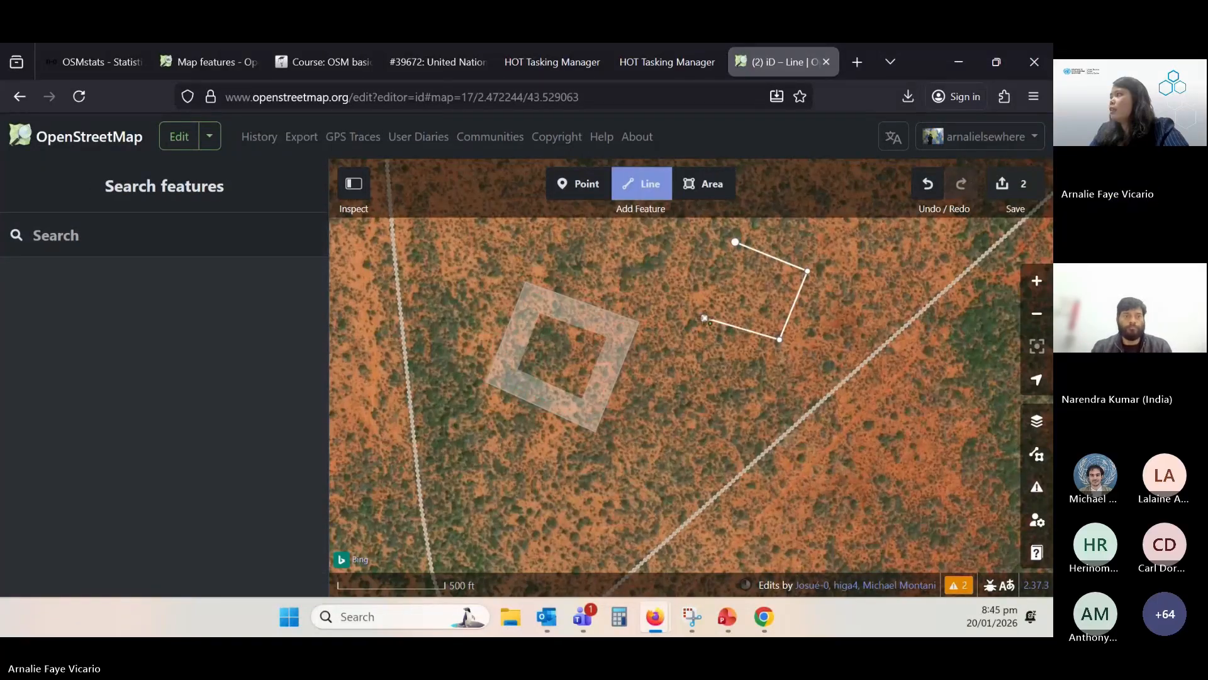
{"action": "left_click", "coordinate": [736, 244]}
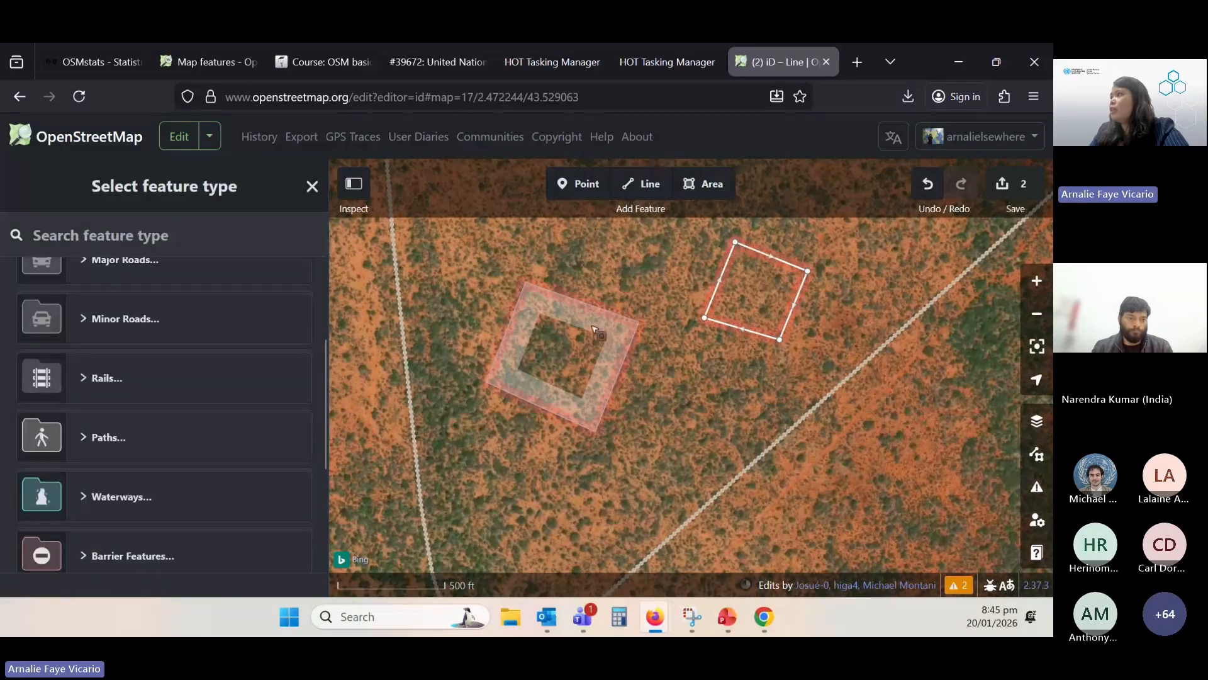
Select the area and the closed line in turn to compare their feature type and issues
{"action": "left_click", "coordinate": [546, 337]}
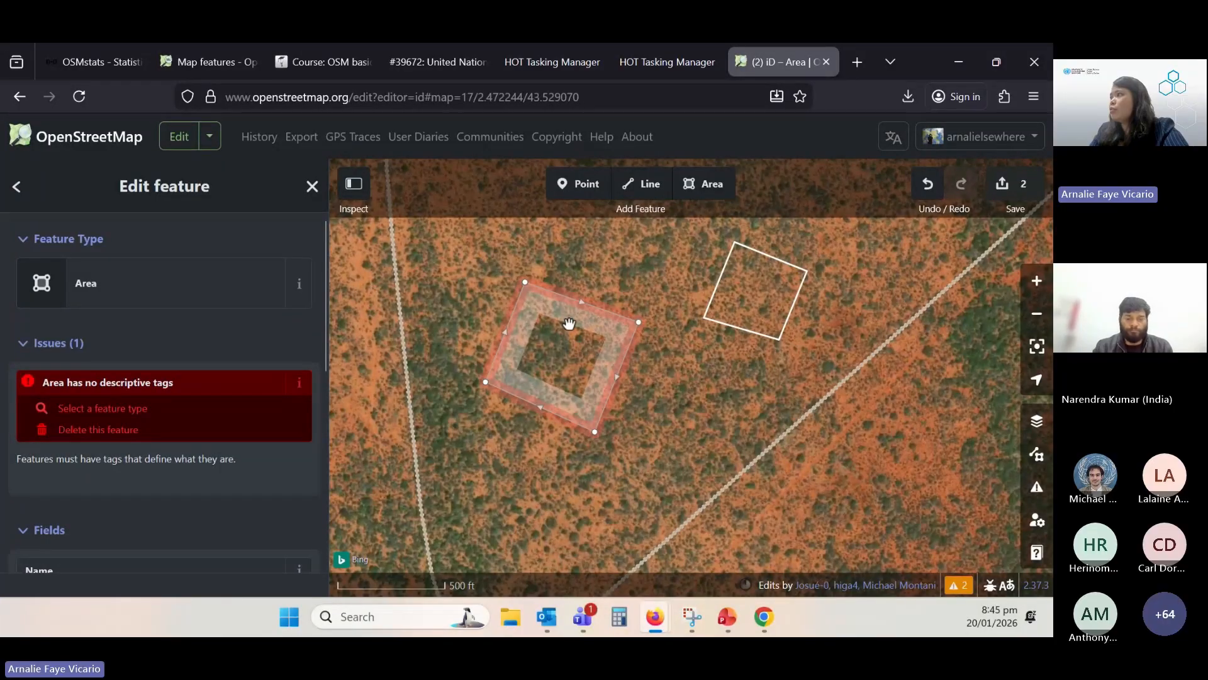
{"action": "left_click_drag", "start_coordinate": [569, 324], "coordinate": [564, 340]}
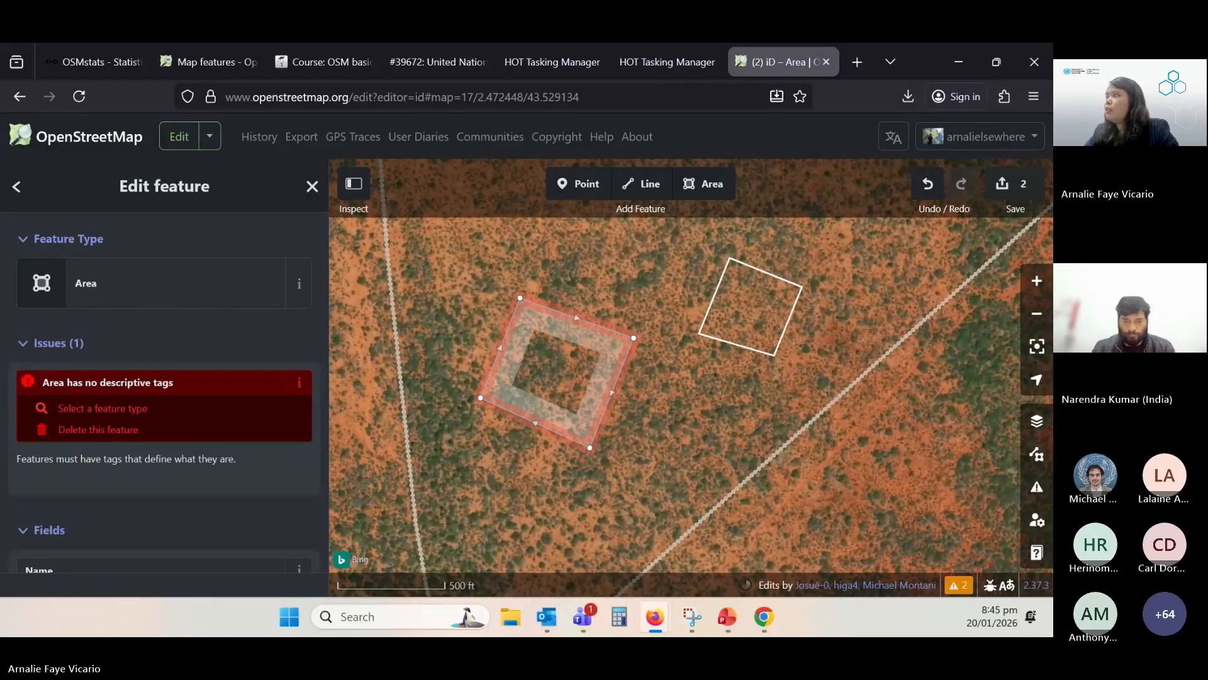
{"action": "left_click", "coordinate": [766, 277]}
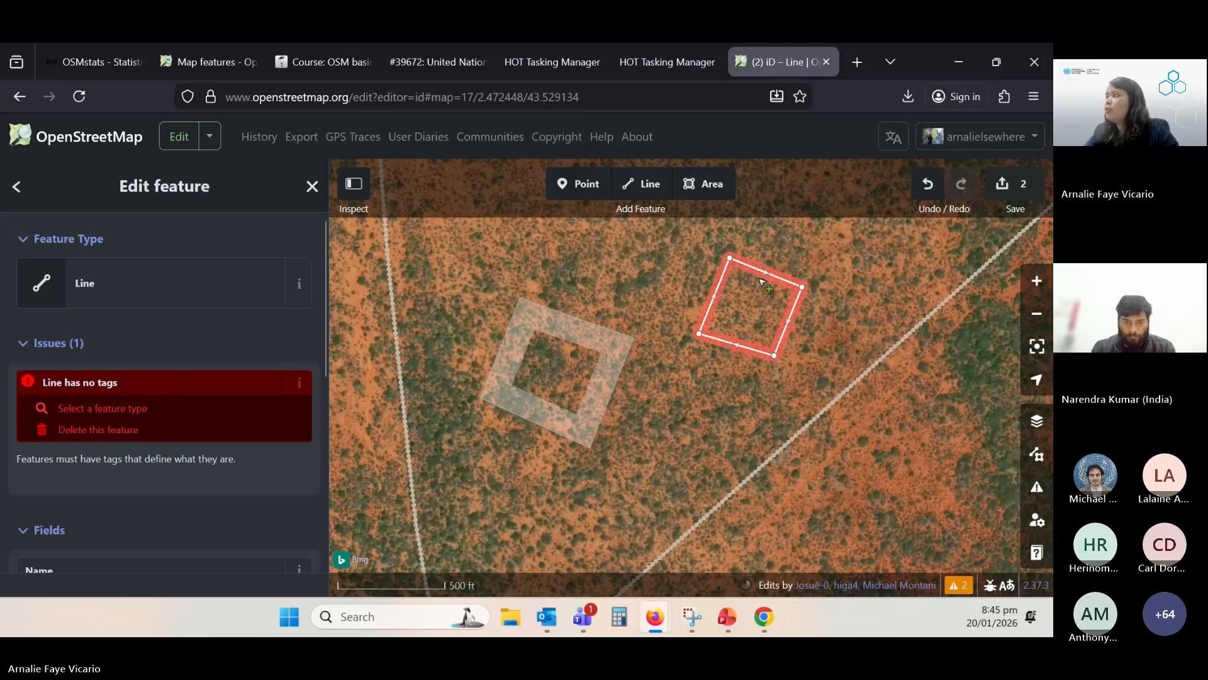
Set the area's feature type to Building and the closed line's to River, ending with the building selected
{"action": "left_click", "coordinate": [605, 343]}
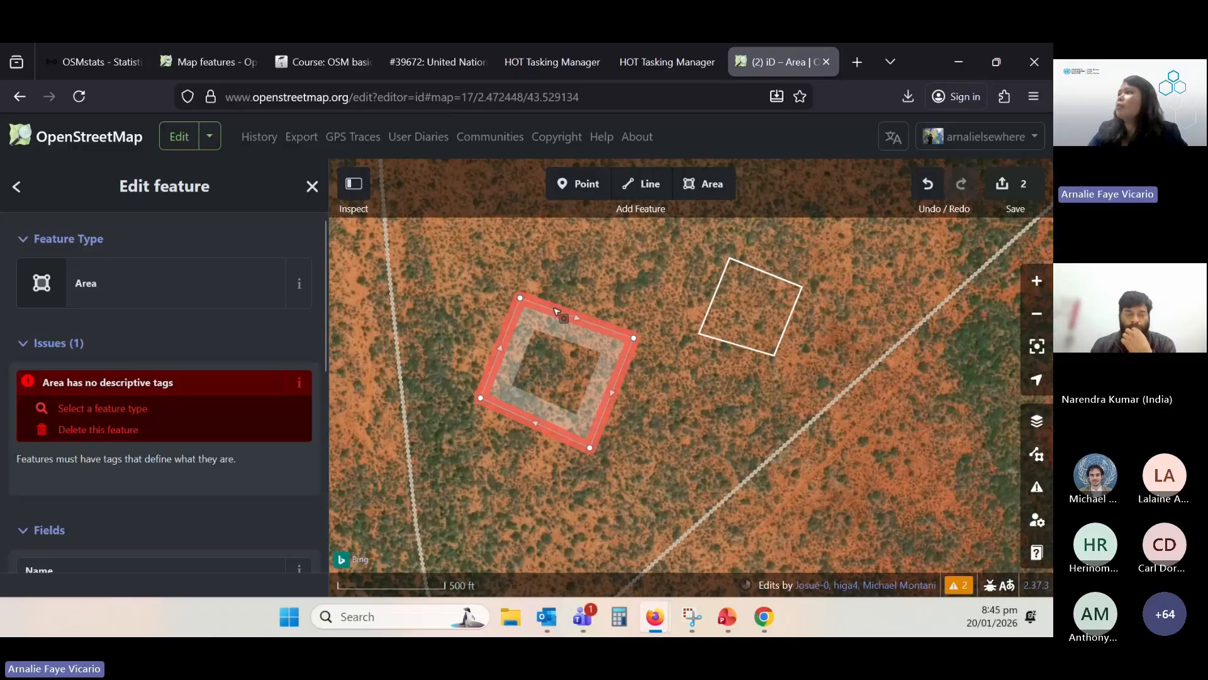
{"action": "left_click", "coordinate": [124, 283]}
{"action": "type", "text": "buildi"}
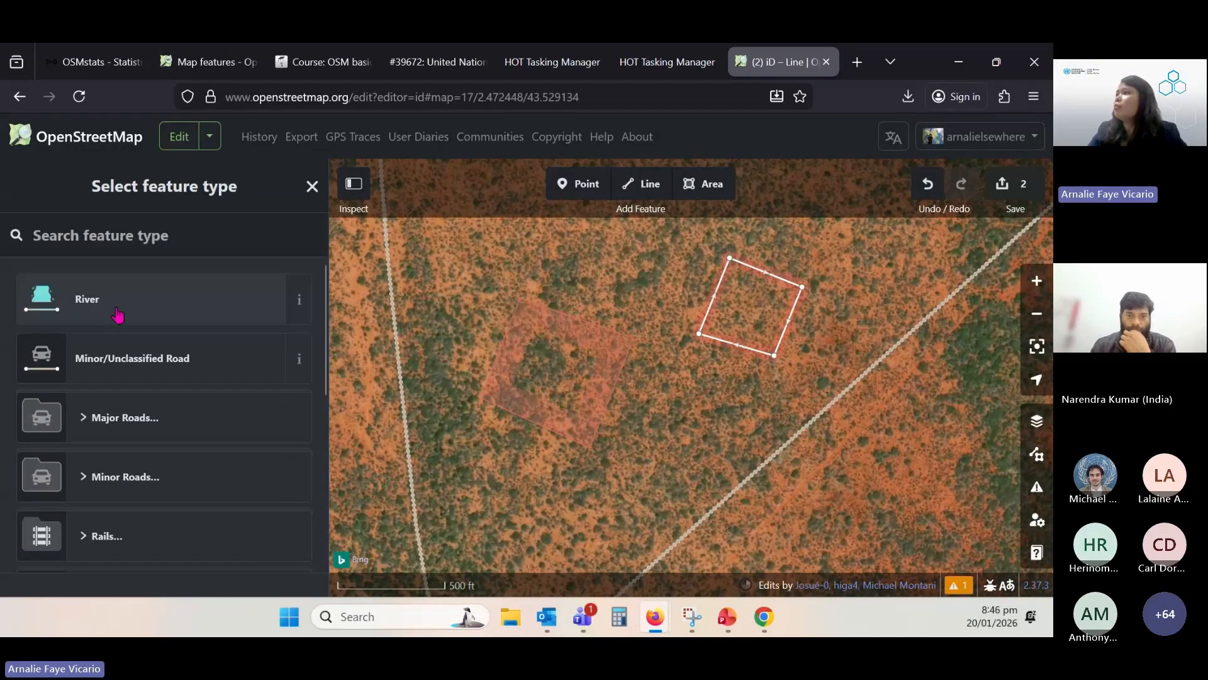
{"action": "left_click", "coordinate": [118, 314]}
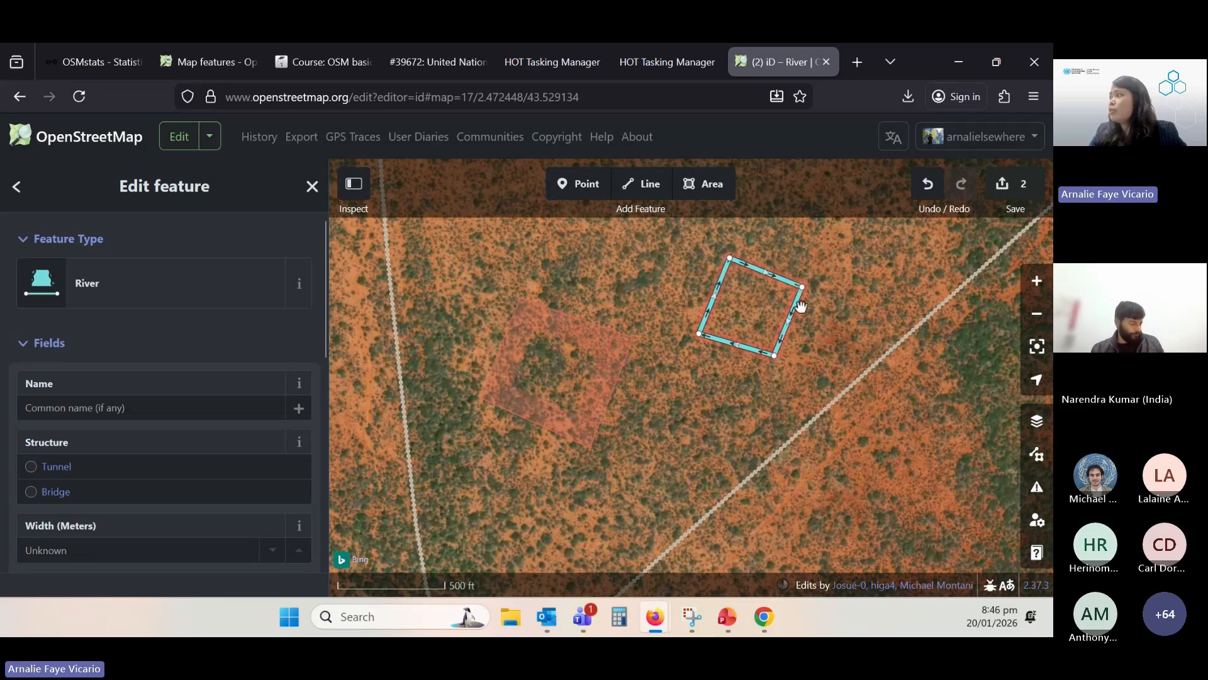
{"action": "left_click", "coordinate": [546, 305]}
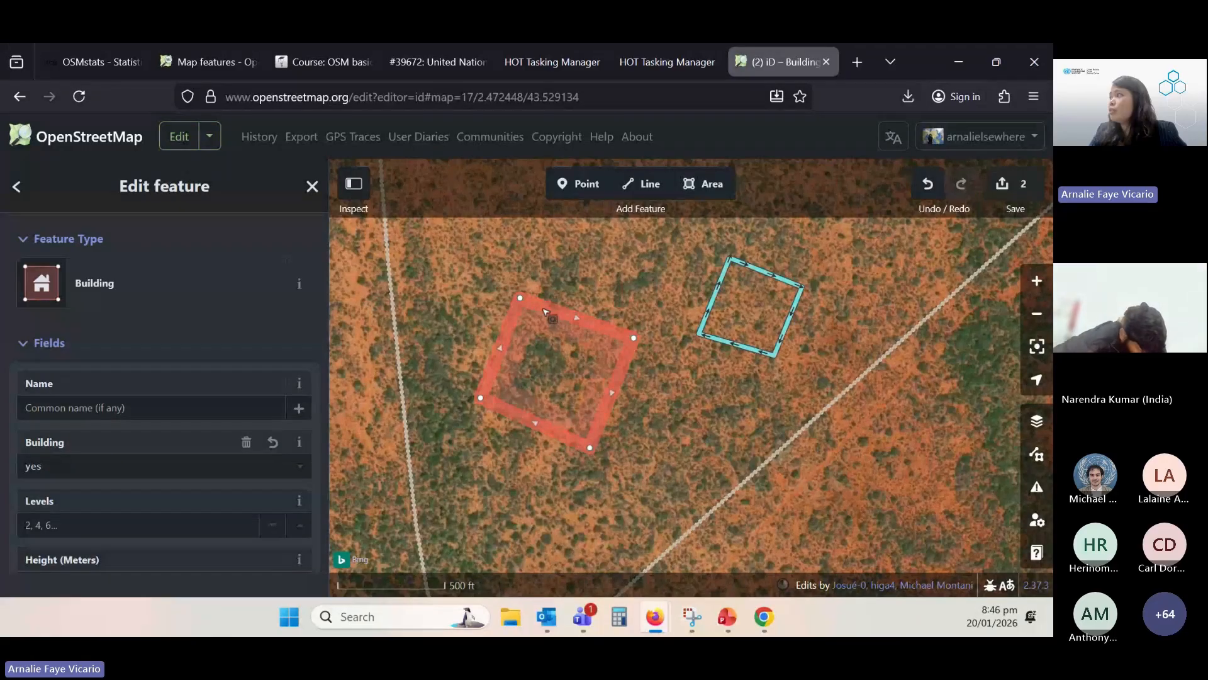
{"action": "key", "text": "2"}
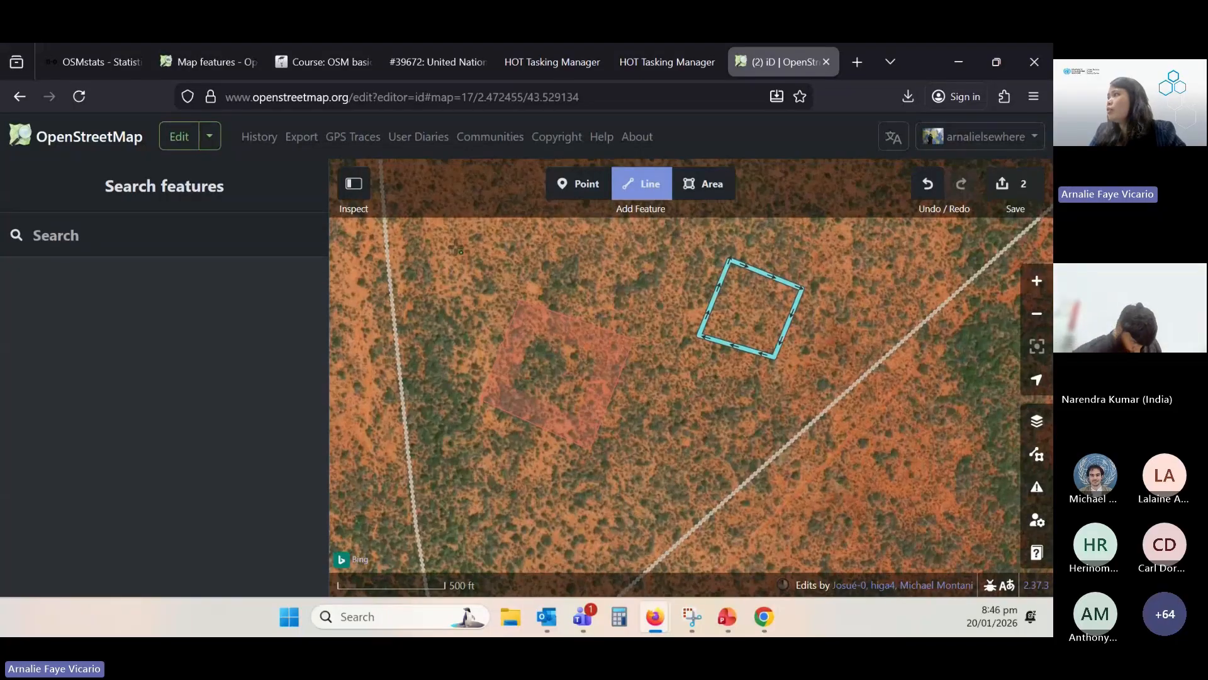
{"action": "key", "text": "Escape"}
{"action": "left_click", "coordinate": [547, 312]}
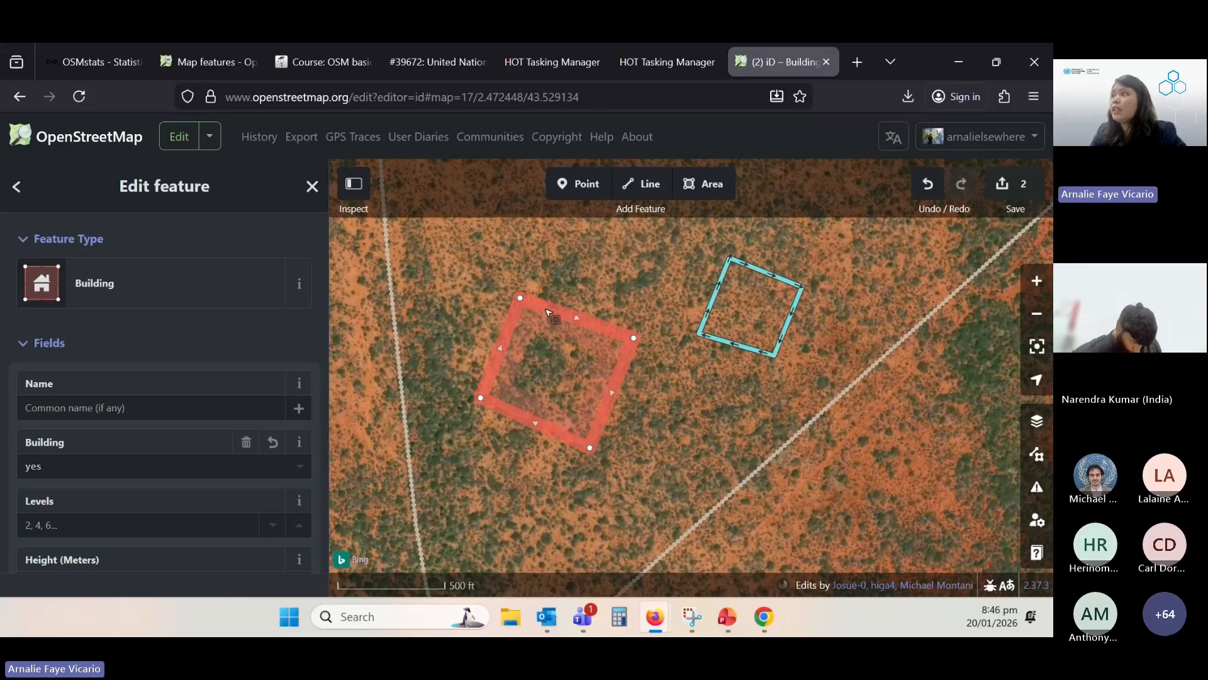
Draw a small closed four-cornered line just northwest of the building, and delete it again
{"action": "key", "text": "2"}
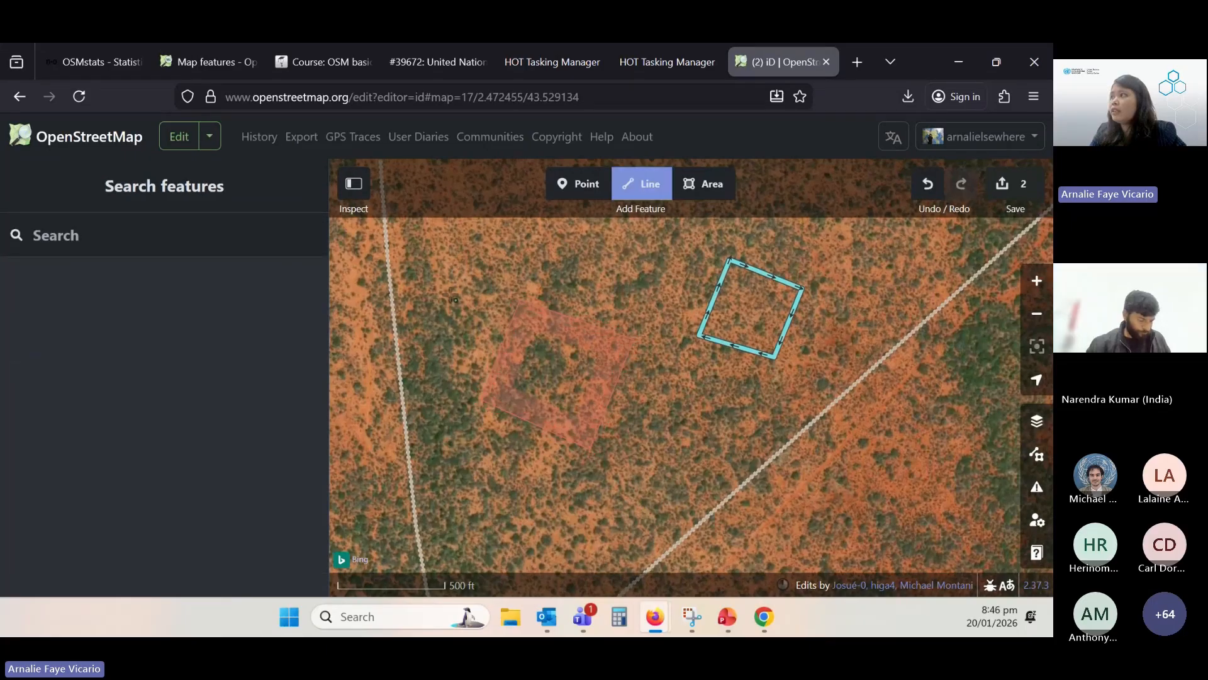
{"action": "left_click", "coordinate": [455, 246]}
{"action": "left_click", "coordinate": [493, 247]}
{"action": "left_click", "coordinate": [485, 301]}
{"action": "left_click", "coordinate": [450, 294]}
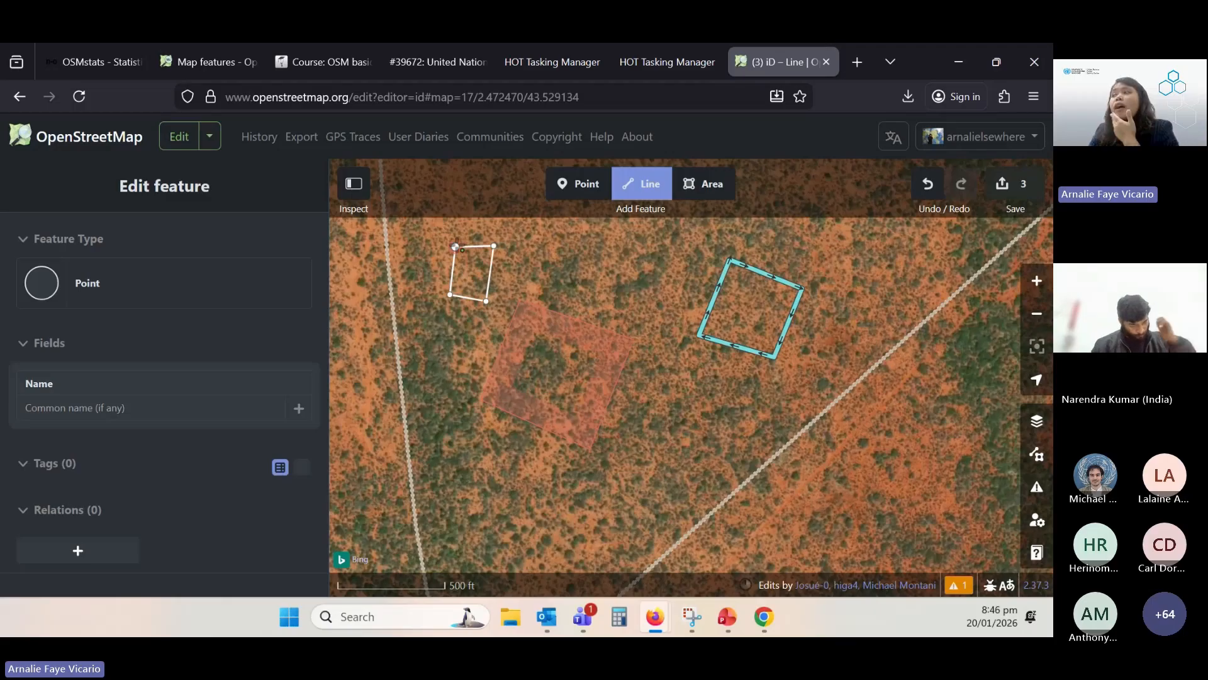
{"action": "left_click", "coordinate": [456, 247]}
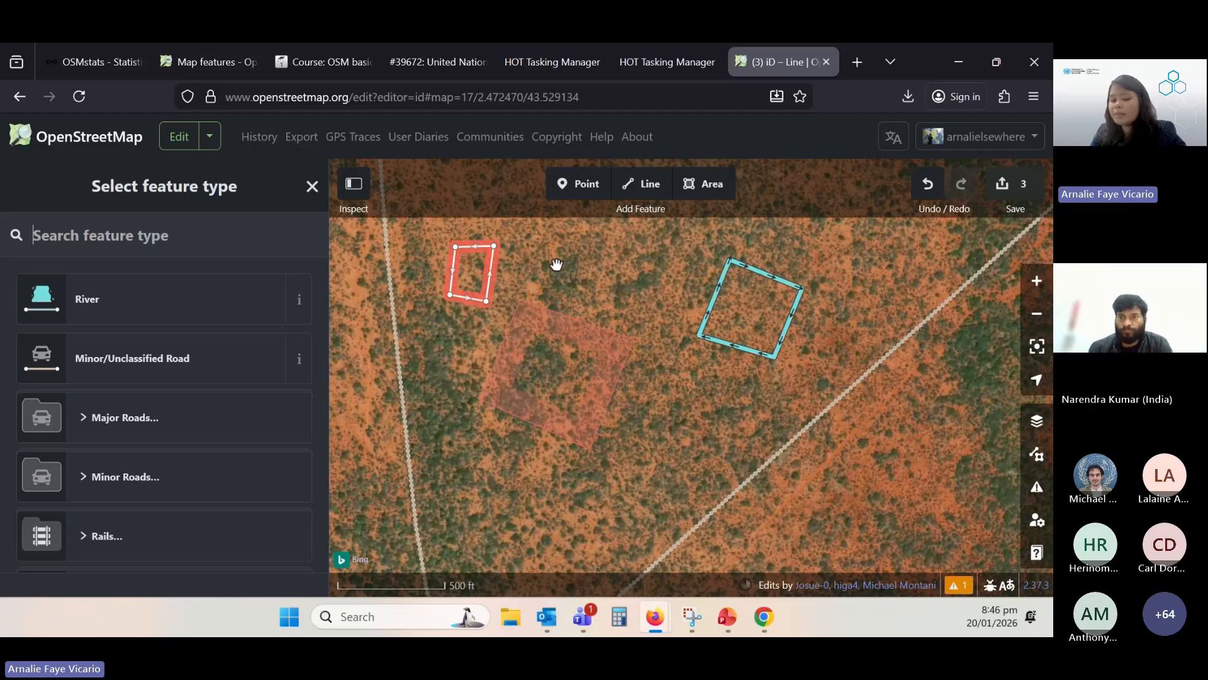
{"action": "left_click", "coordinate": [523, 278]}
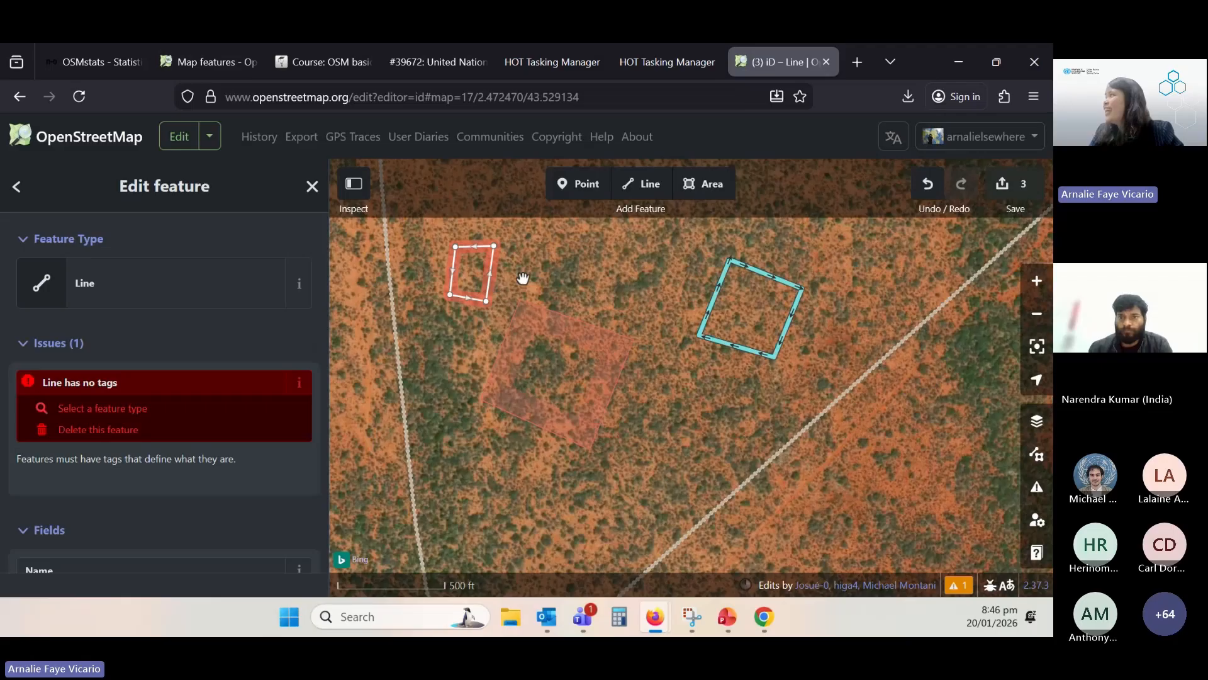
{"action": "key", "text": "Delete"}
Open the upload form for the edits and enter the changeset comment "added a building"
{"action": "mouse_move", "coordinate": [1029, 217]}
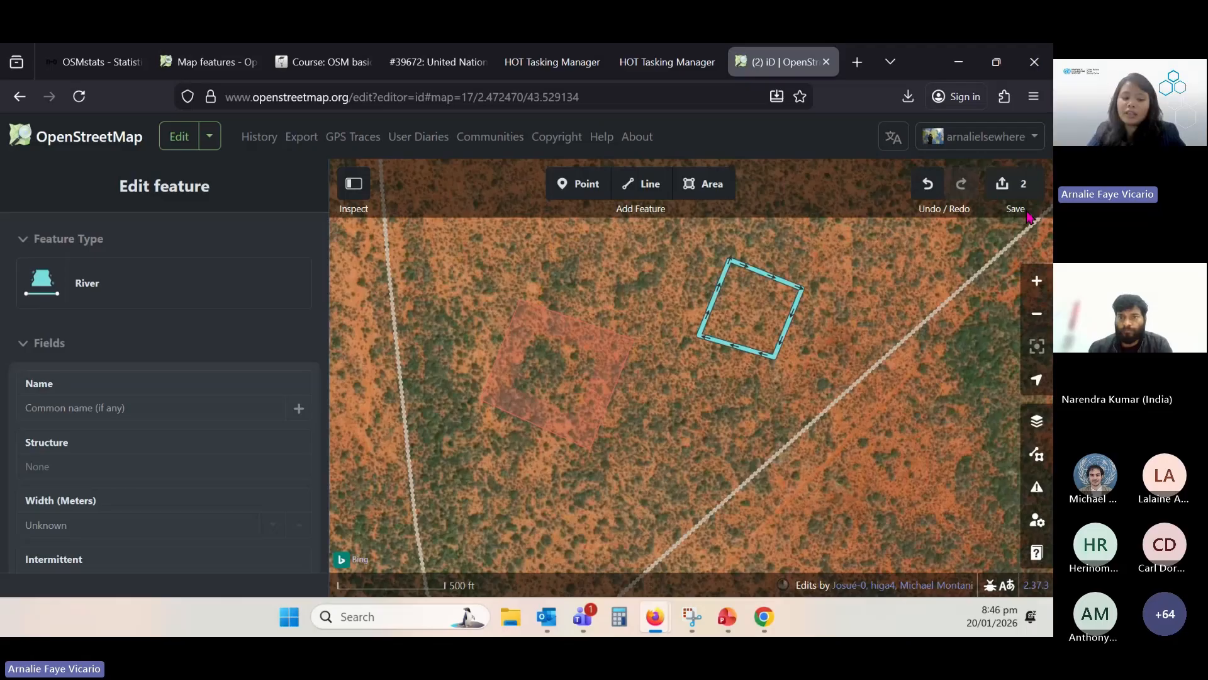
{"action": "left_click", "coordinate": [1014, 200]}
{"action": "left_click", "coordinate": [111, 271]}
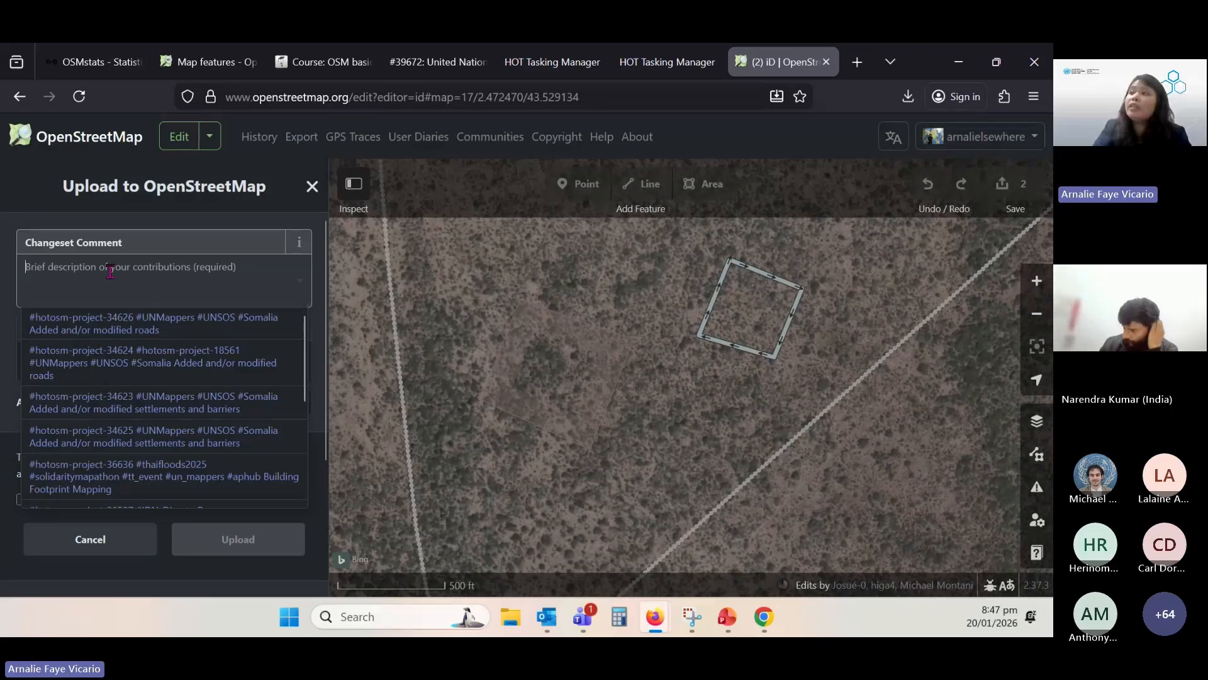
{"action": "type", "text": "adasdasd"}
{"action": "key", "text": "BackSpace"}
{"action": "key", "text": "BackSpace"}
{"action": "key", "text": "BackSpace"}
{"action": "key", "text": "BackSpace"}
{"action": "key", "text": "BackSpace"}
{"action": "key", "text": "BackSpace"}
{"action": "type", "text": "dd"}
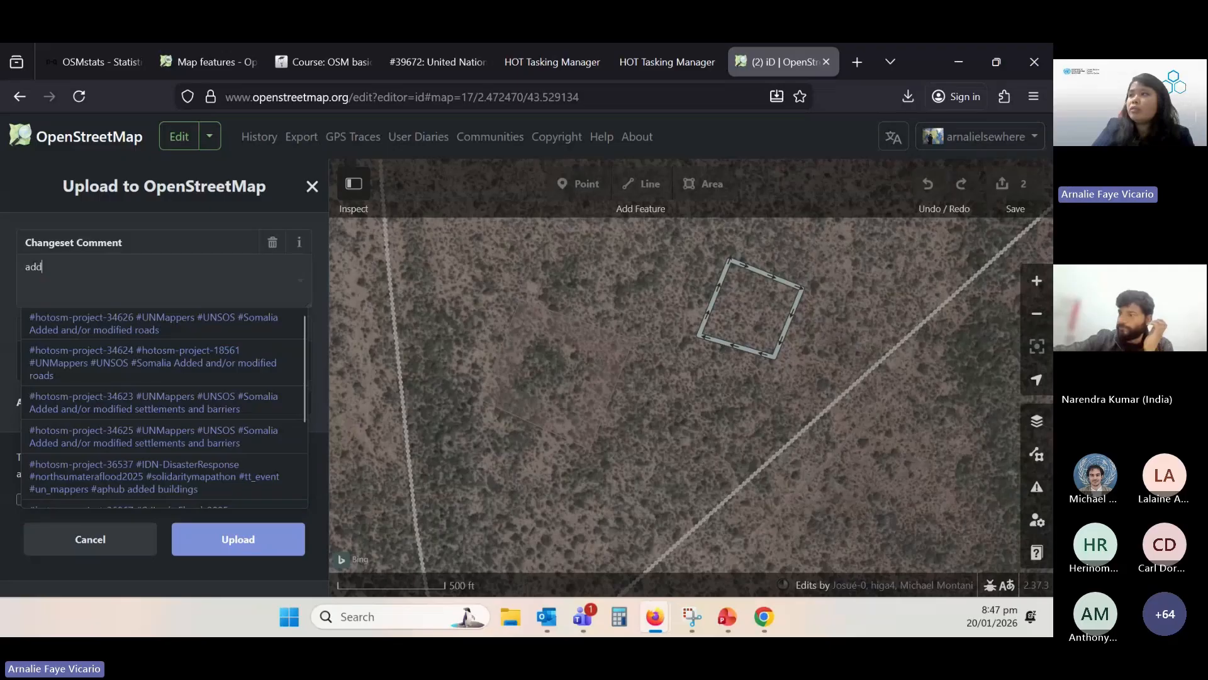
{"action": "type", "text": "ed a buoilding"}
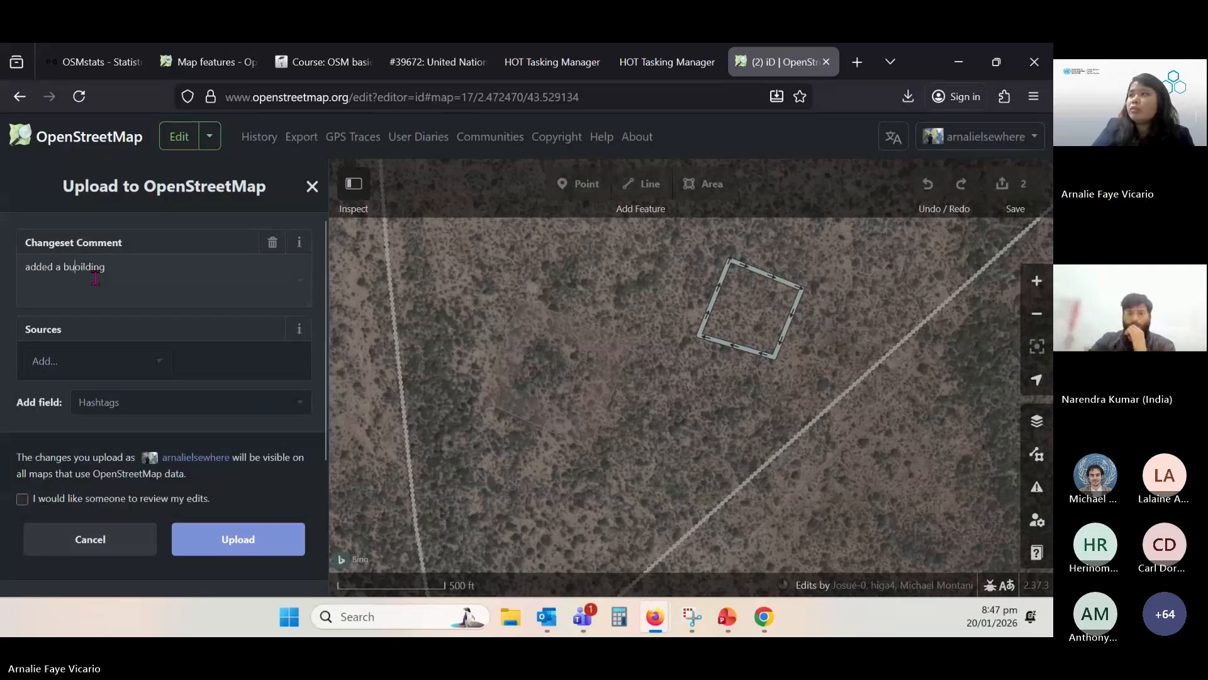
{"action": "key", "text": "Delete"}
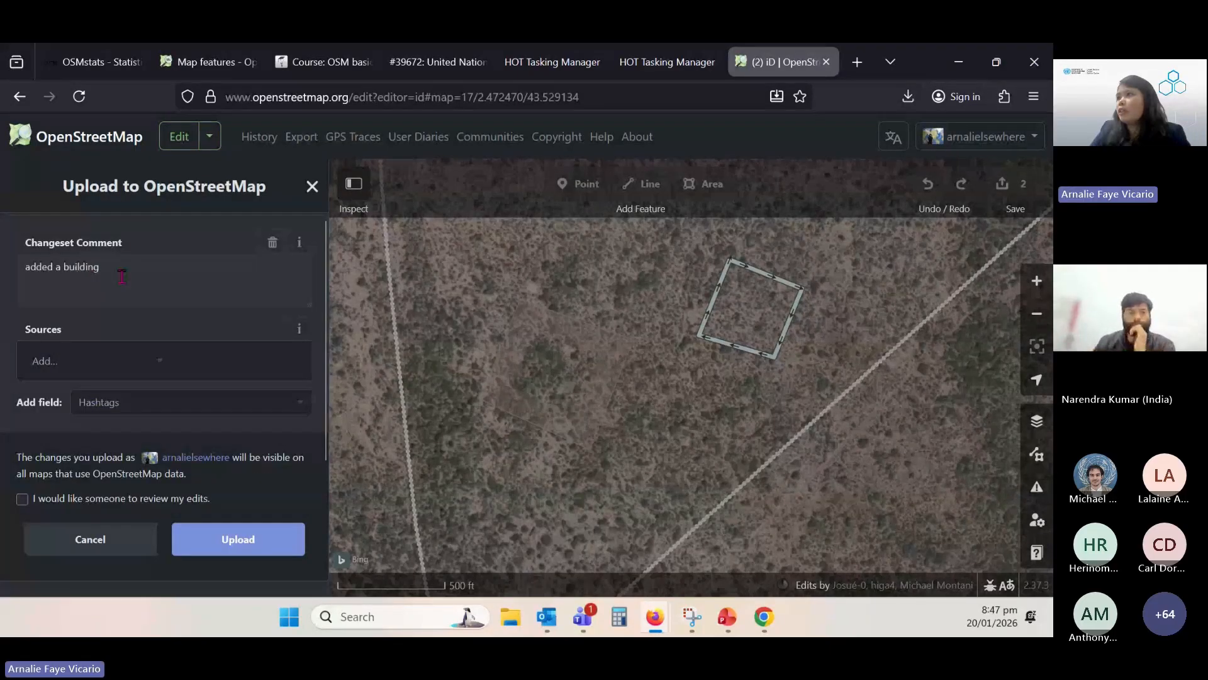
Rewrite the end of the changeset comment as "a building" and request a review of the edits
{"action": "key", "text": "BackSpace"}
{"action": "key", "text": "BackSpace"}
{"action": "key", "text": "BackSpace"}
{"action": "key", "text": "BackSpace"}
{"action": "key", "text": "BackSpace"}
{"action": "key", "text": "BackSpace"}
{"action": "key", "text": "BackSpace"}
{"action": "key", "text": "BackSpace"}
{"action": "key", "text": "BackSpace"}
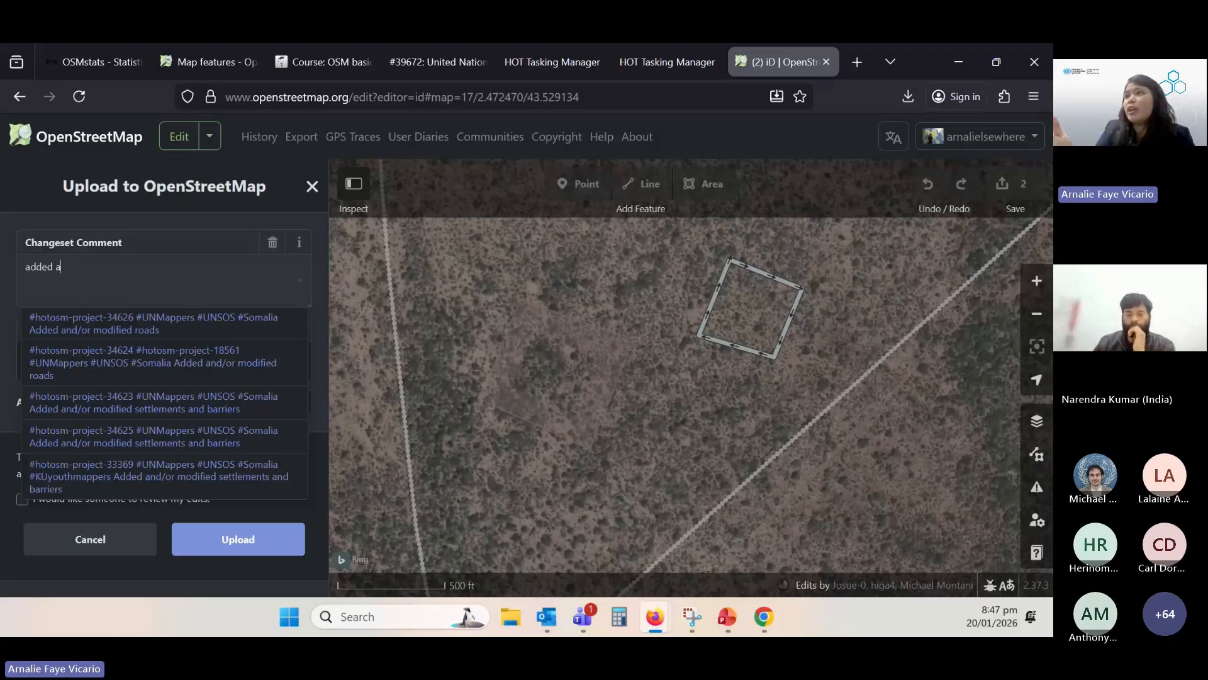
{"action": "type", "text": "building"}
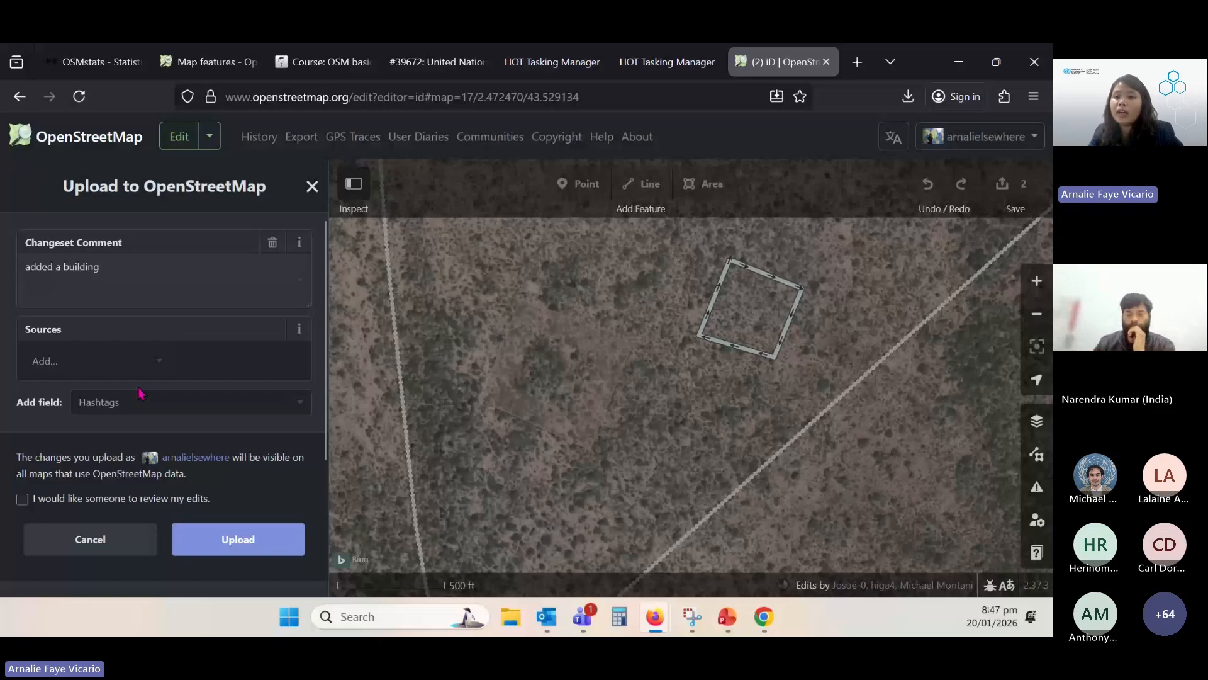
{"action": "left_click", "coordinate": [22, 499]}
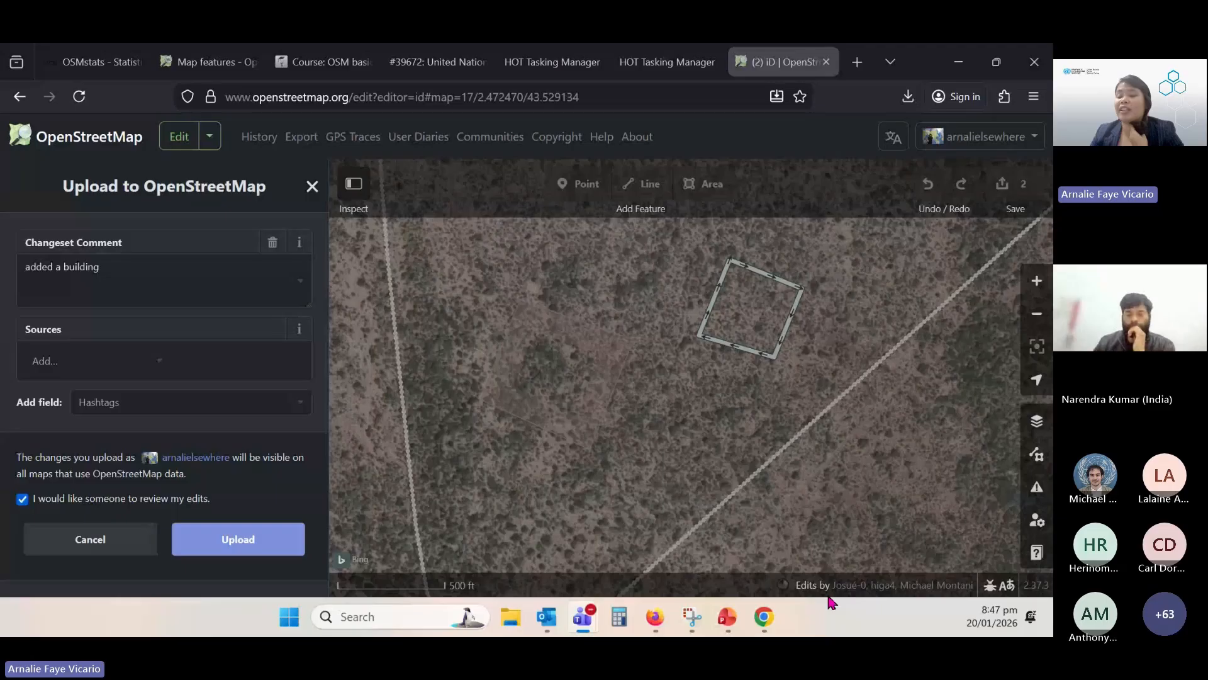
Switch to the HOT Tasking Manager and open the account's own list of contributed projects
{"action": "key", "text": "alt+Tab"}
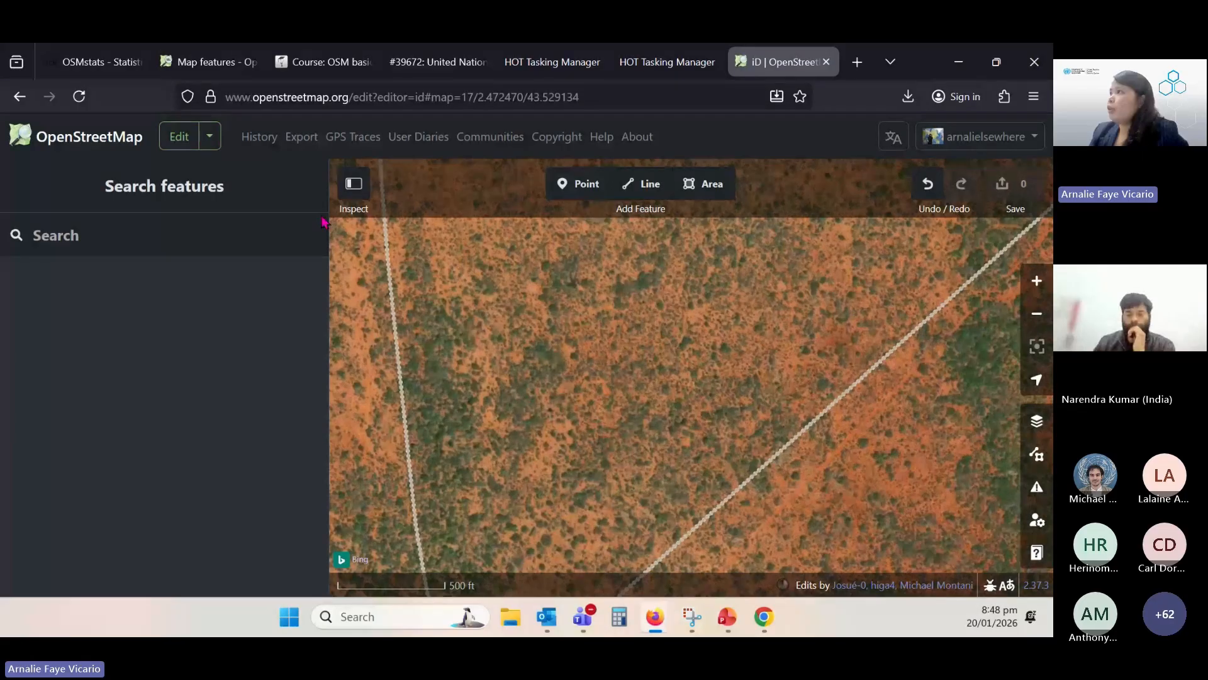
{"action": "left_click", "coordinate": [546, 62]}
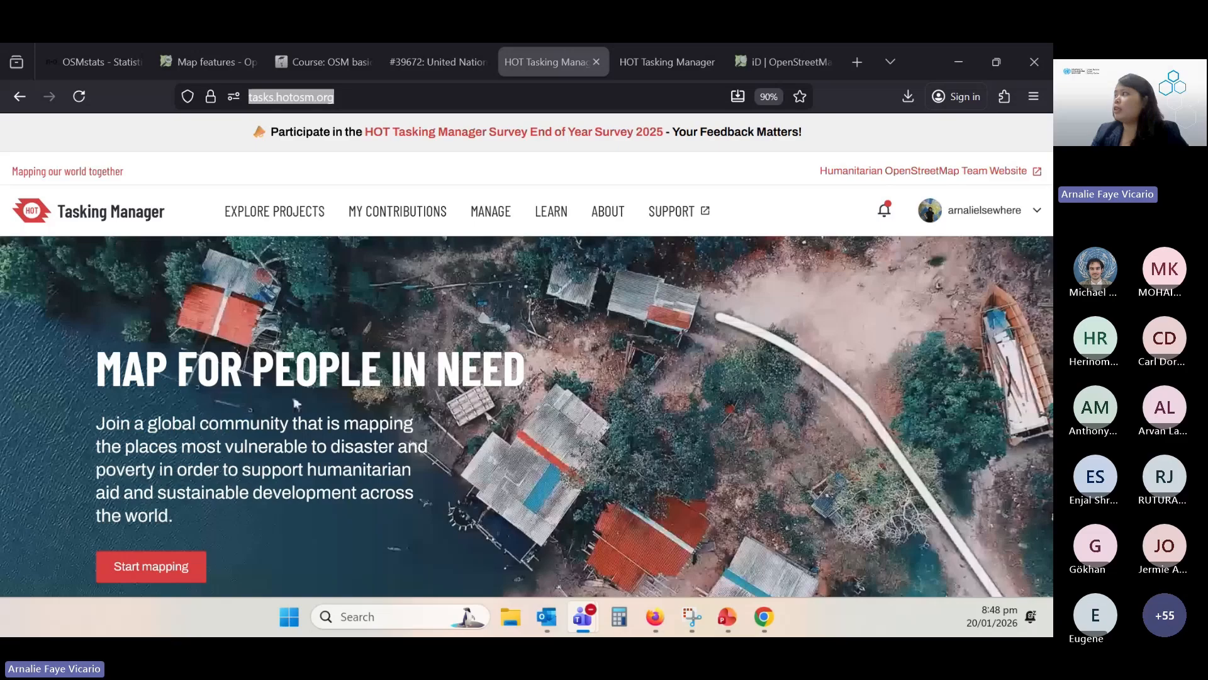
{"action": "left_click", "coordinate": [1036, 211]}
{"action": "left_click", "coordinate": [1029, 237]}
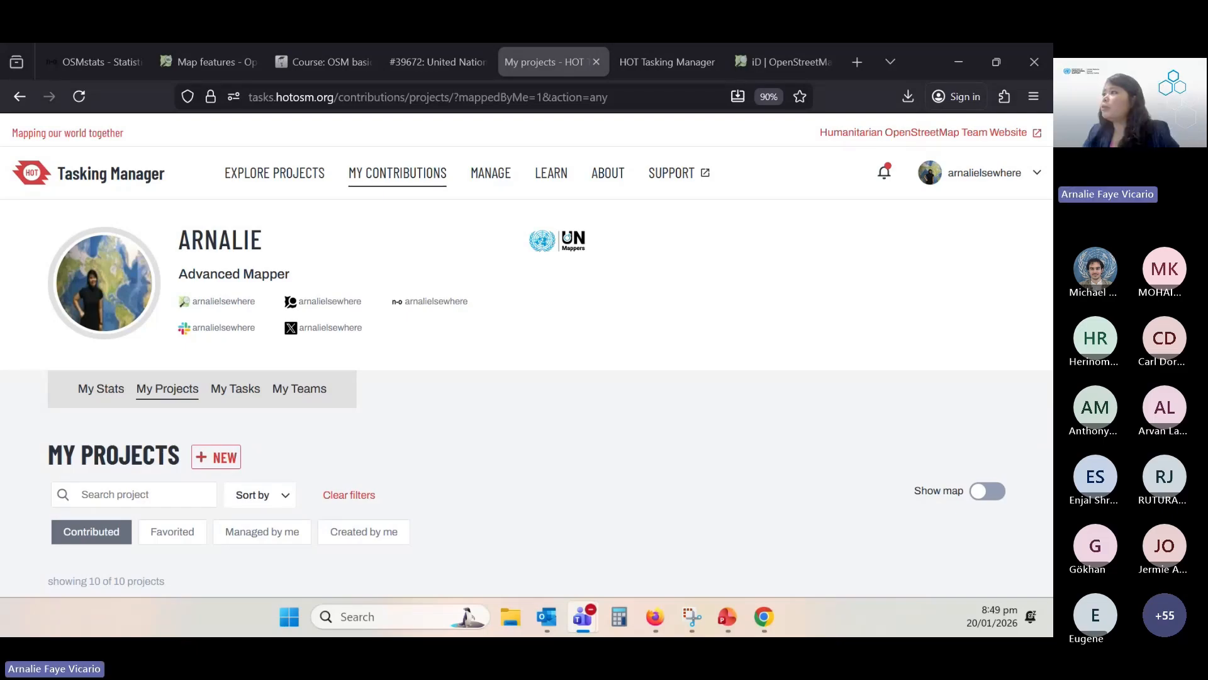
Select the address of the My Projects page, and return to the Tasking Manager home page
{"action": "left_click", "coordinate": [387, 99]}
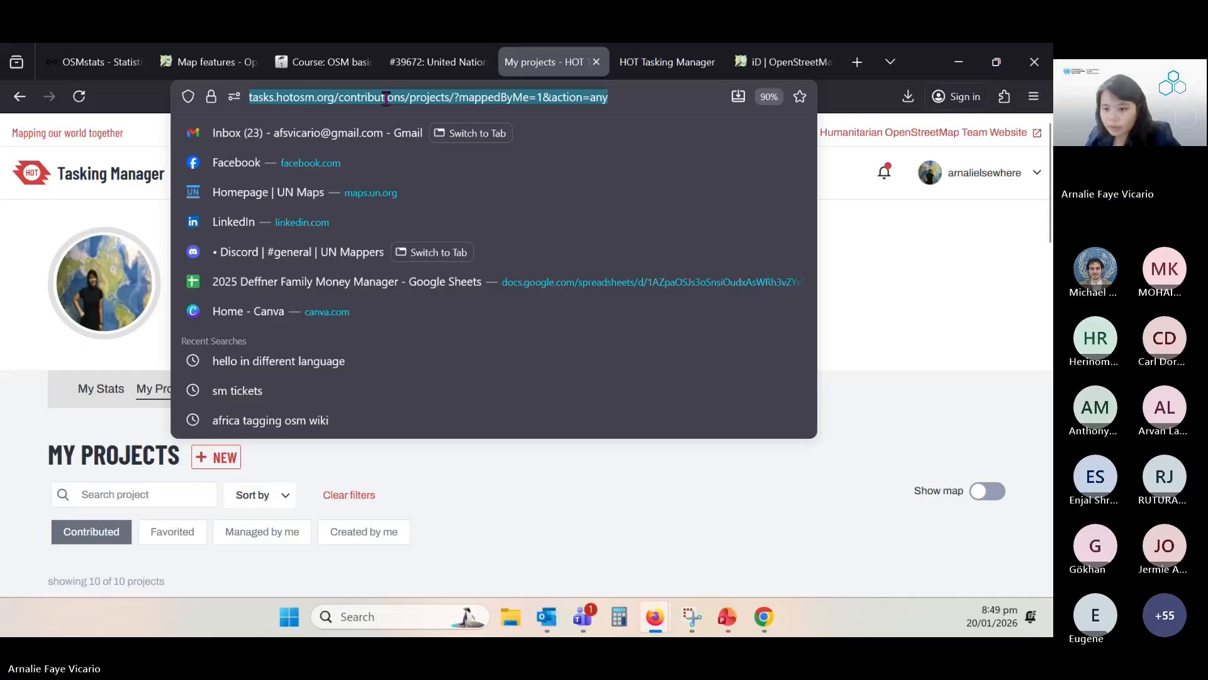
{"action": "key", "text": "alt+Tab"}
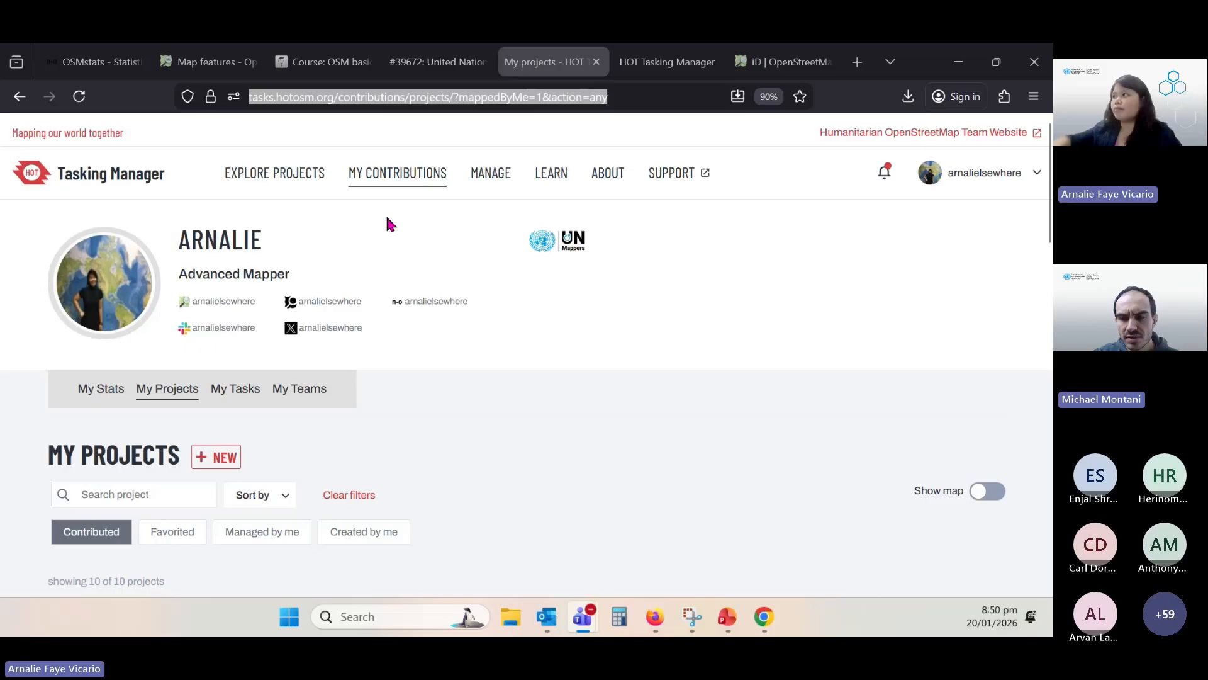
{"action": "left_click", "coordinate": [41, 179]}
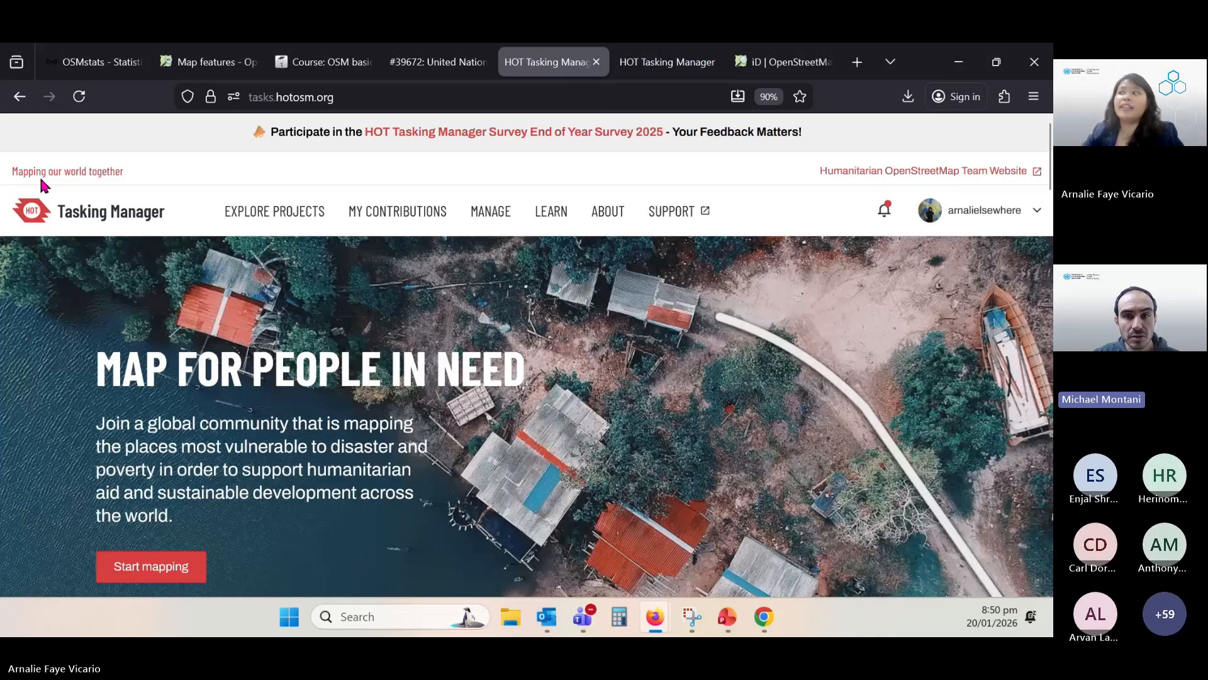
{"action": "scroll", "coordinate": [304, 456], "scroll_direction": "down", "scroll_amount": 1}
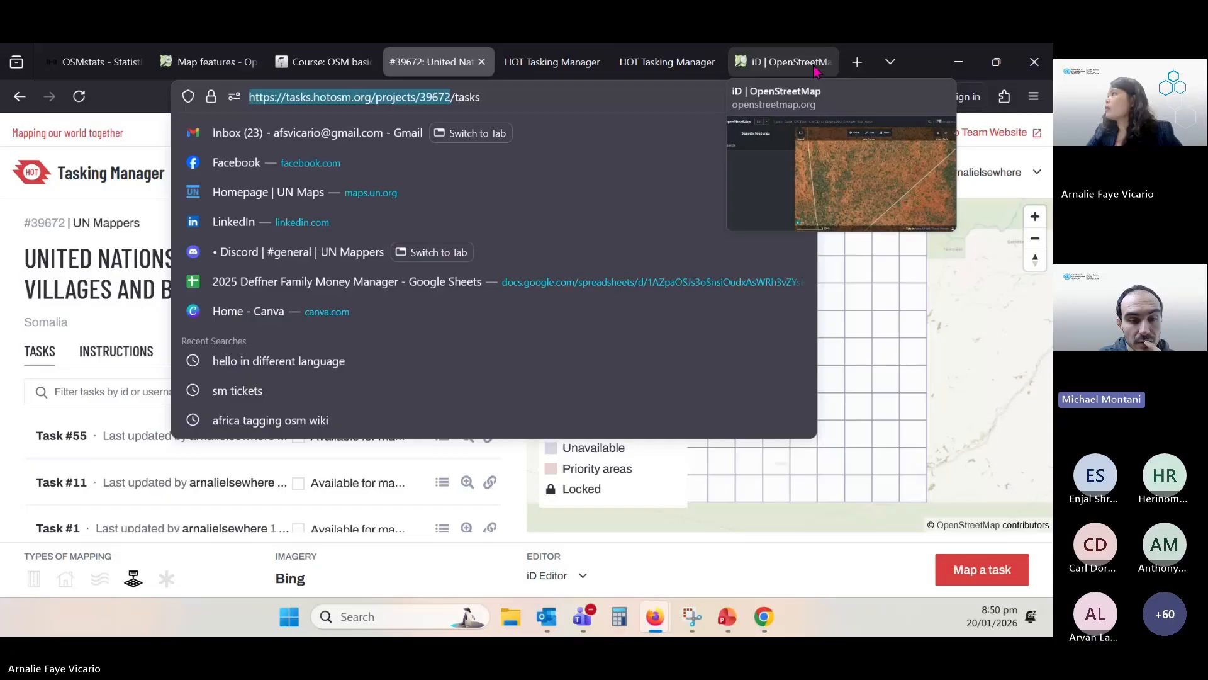
Open project #39672 for editing and view its custom editor section and the permitted mapping and validation editors in its settings
{"action": "left_click", "coordinate": [547, 61]}
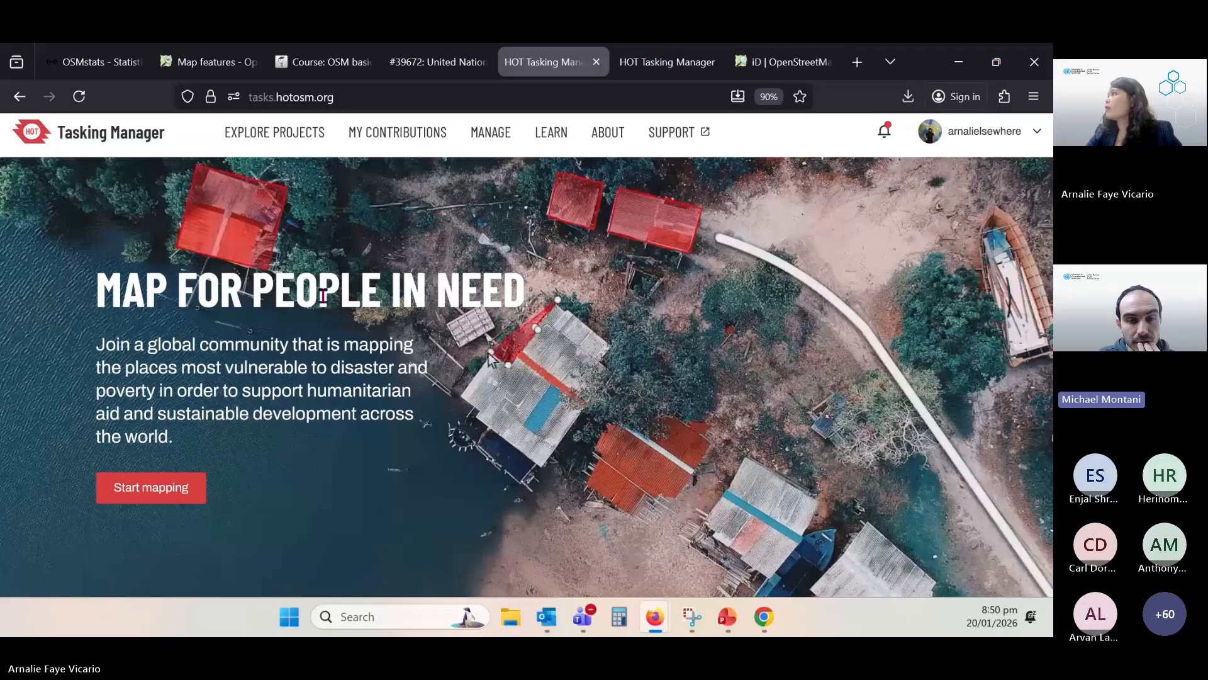
{"action": "left_click", "coordinate": [434, 62]}
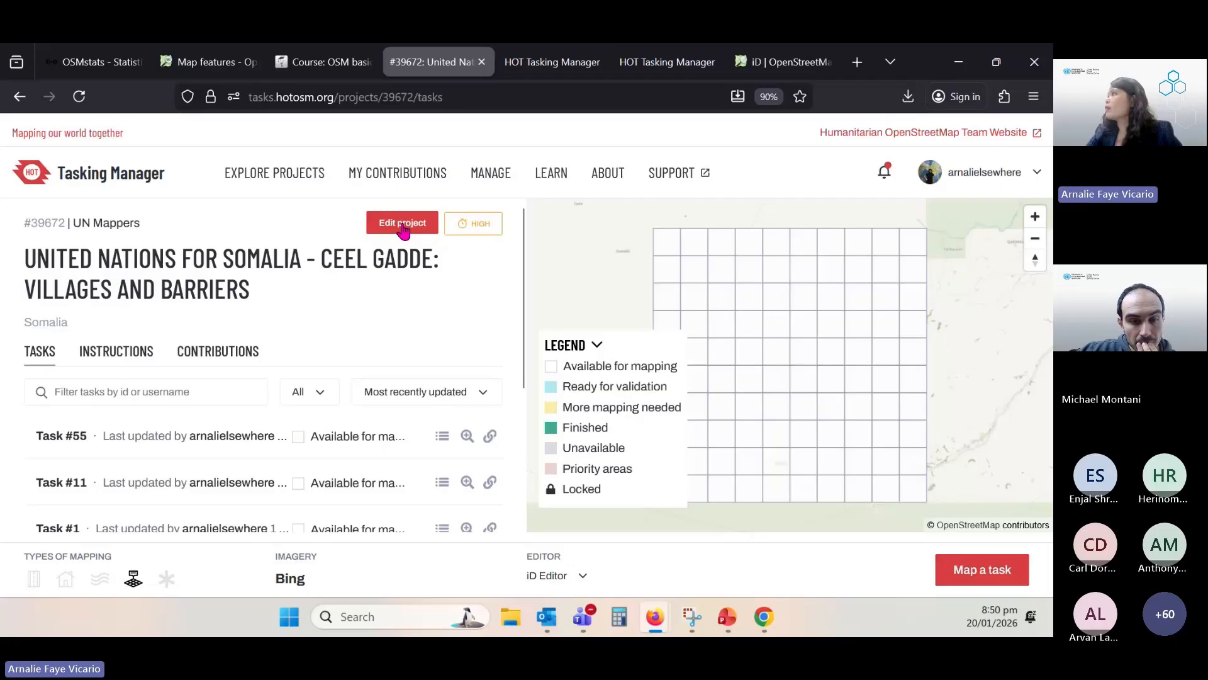
{"action": "left_click", "coordinate": [403, 225]}
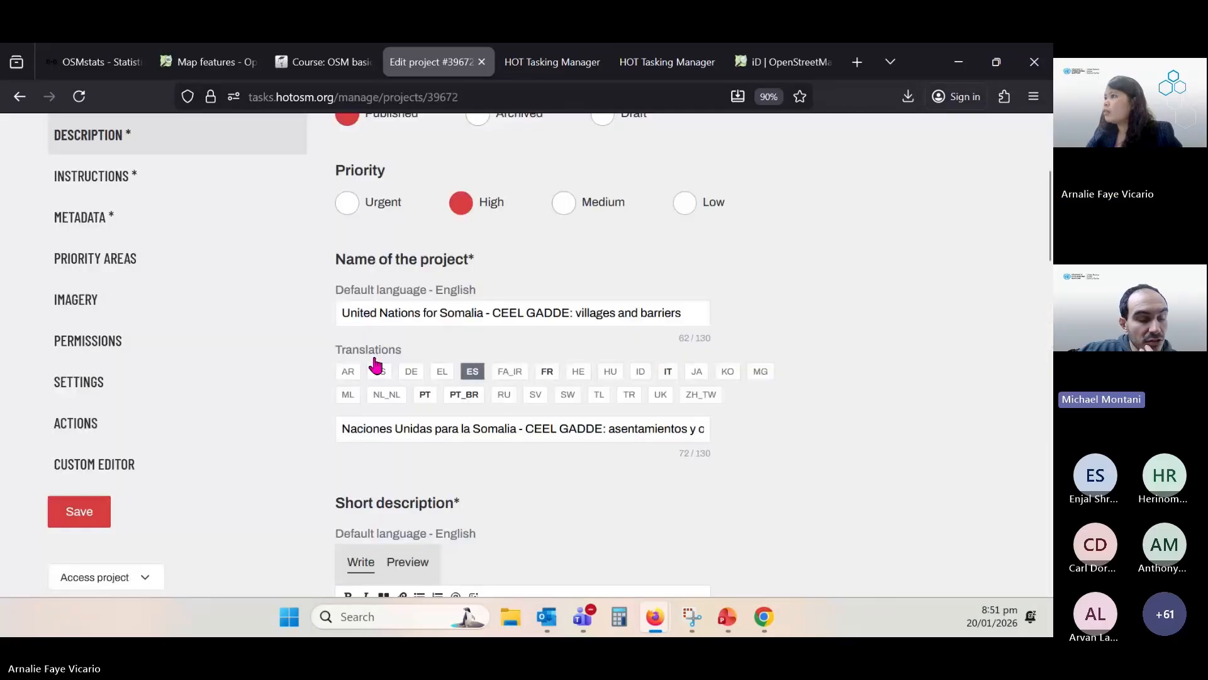
{"action": "left_click", "coordinate": [94, 464]}
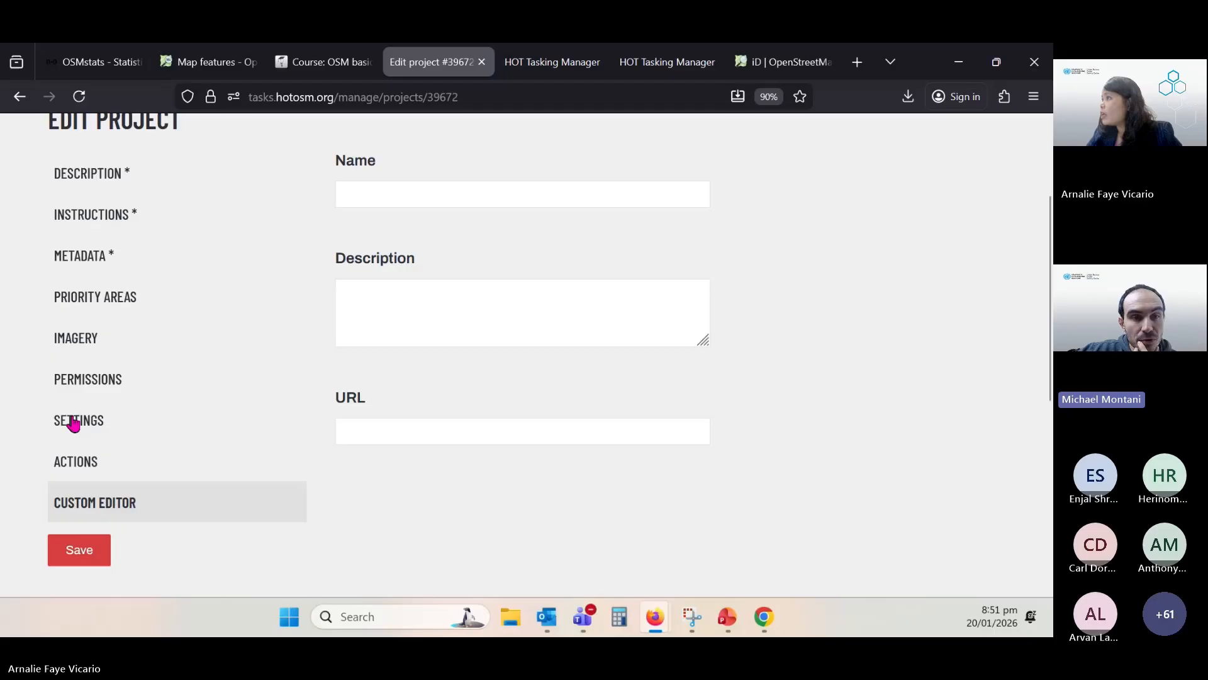
{"action": "left_click", "coordinate": [74, 424]}
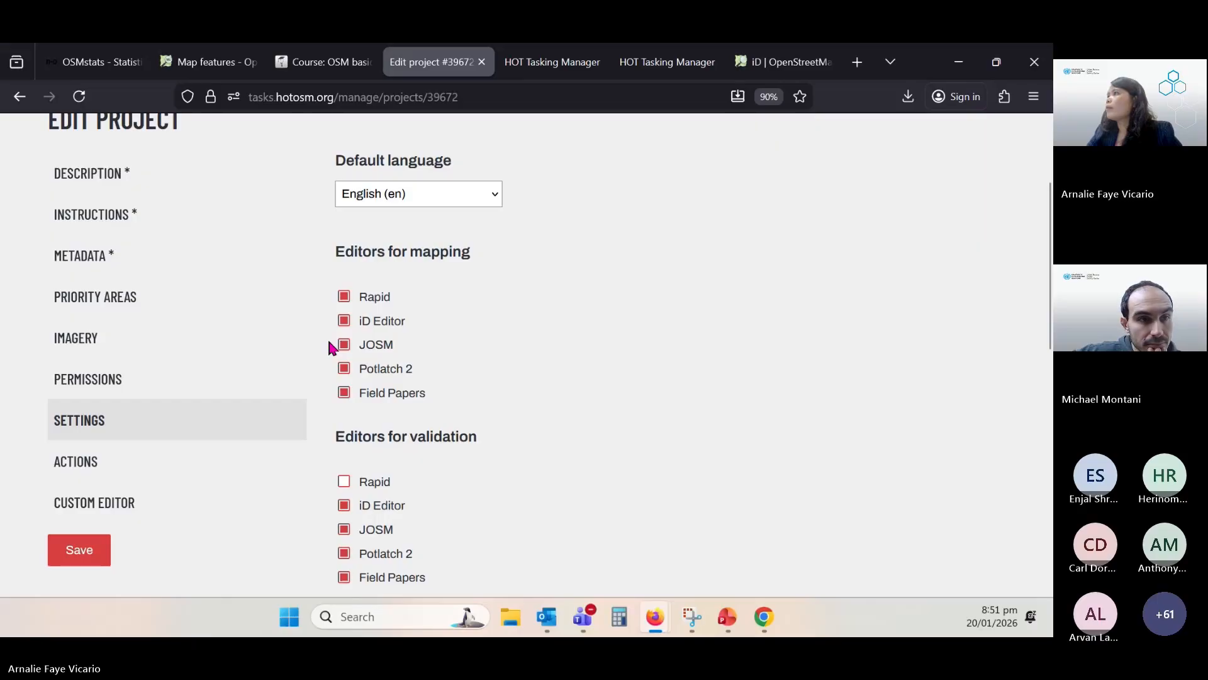
View the editors offered for mapping a task of project #39672, and return to the Tasking Manager home page
{"action": "scroll", "coordinate": [301, 185], "scroll_direction": "up", "scroll_amount": 3}
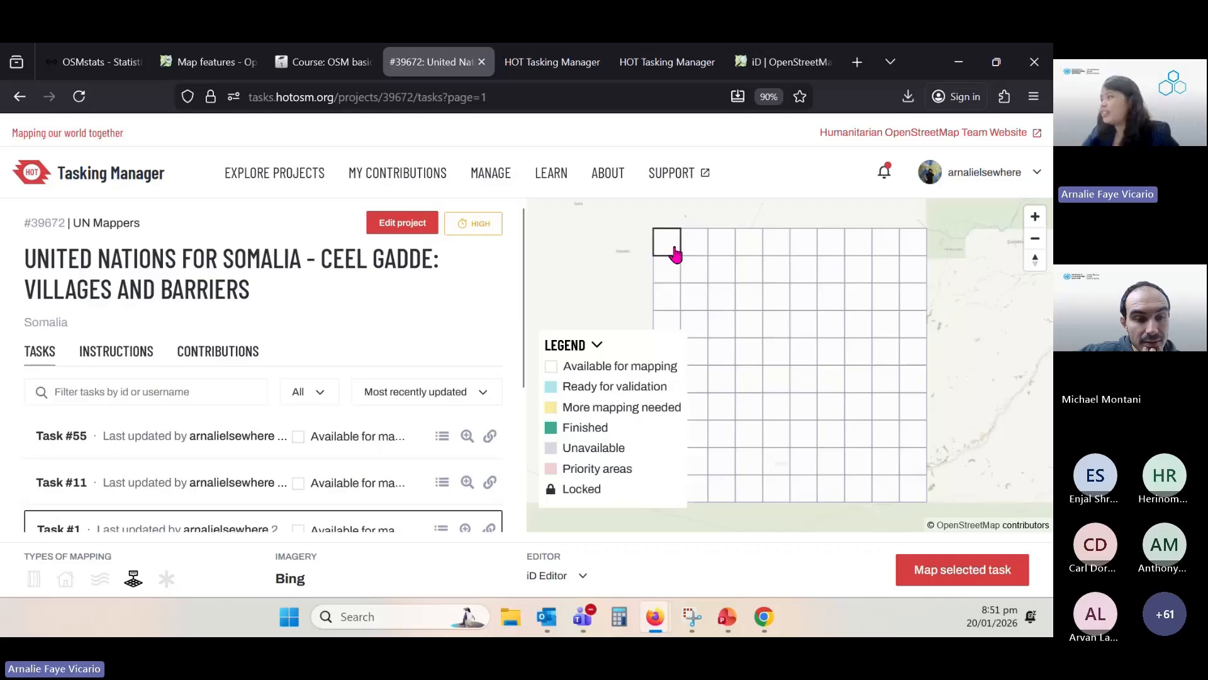
{"action": "left_click", "coordinate": [555, 575]}
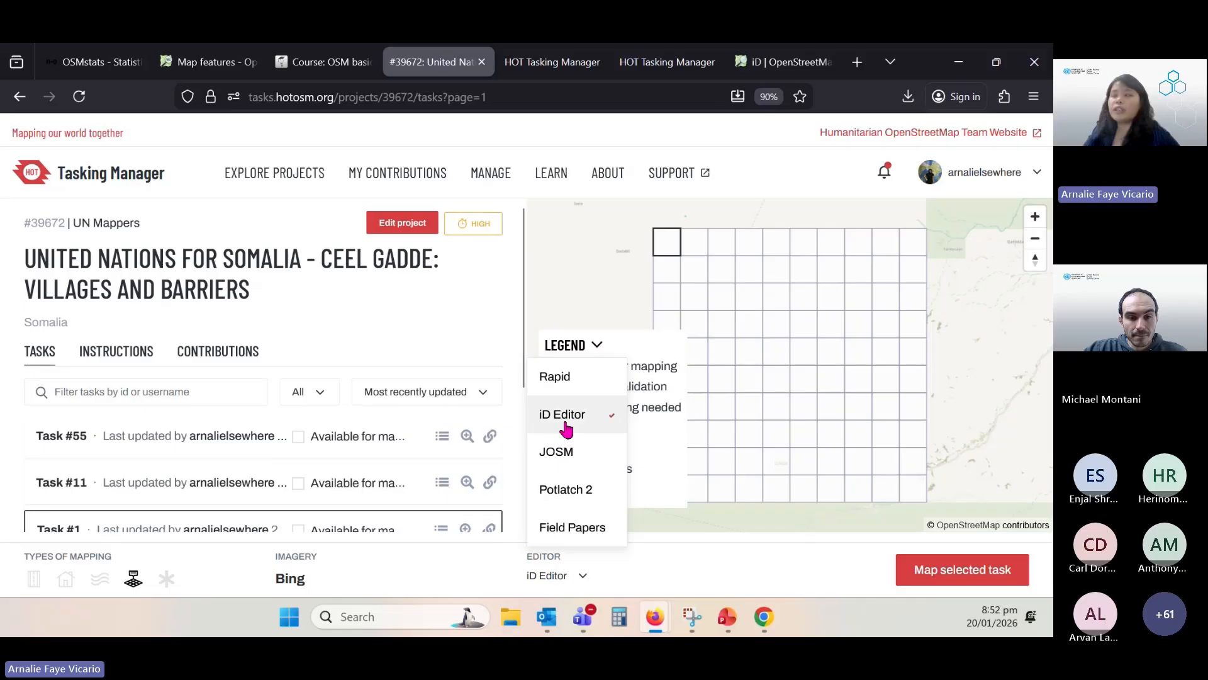
{"action": "left_click", "coordinate": [33, 183]}
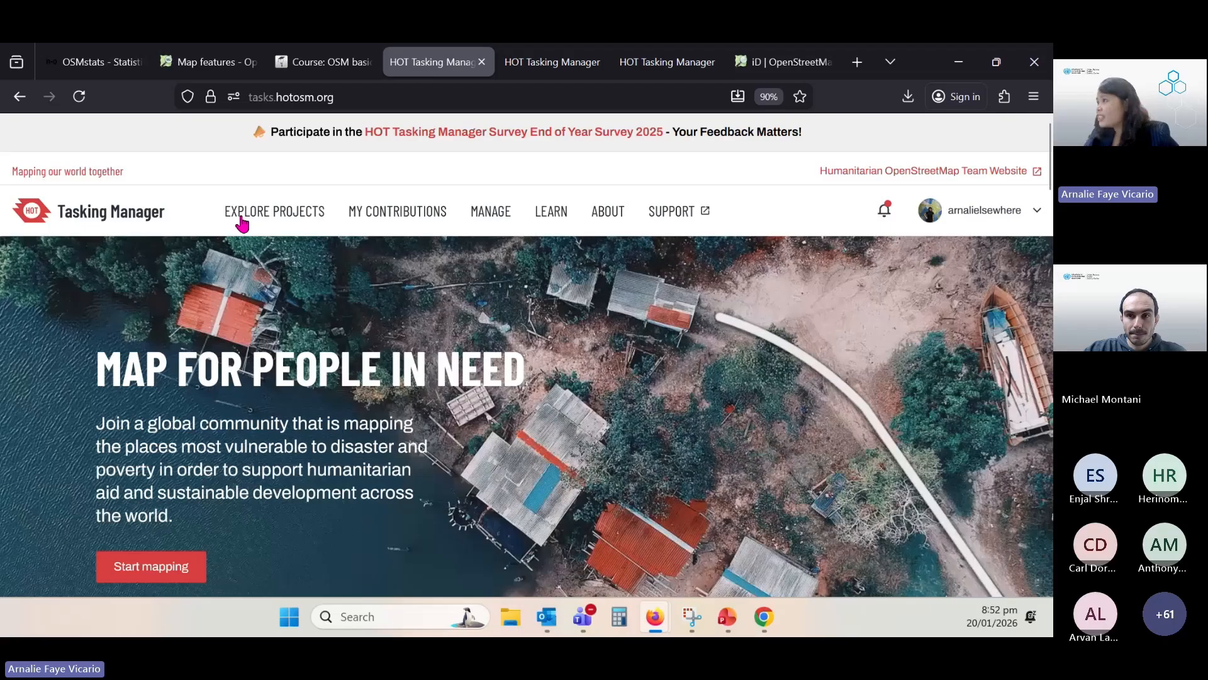
Look up the Ceel Gadde project among the managed projects and search the Explore Projects list for 39672
{"action": "left_click", "coordinate": [241, 217]}
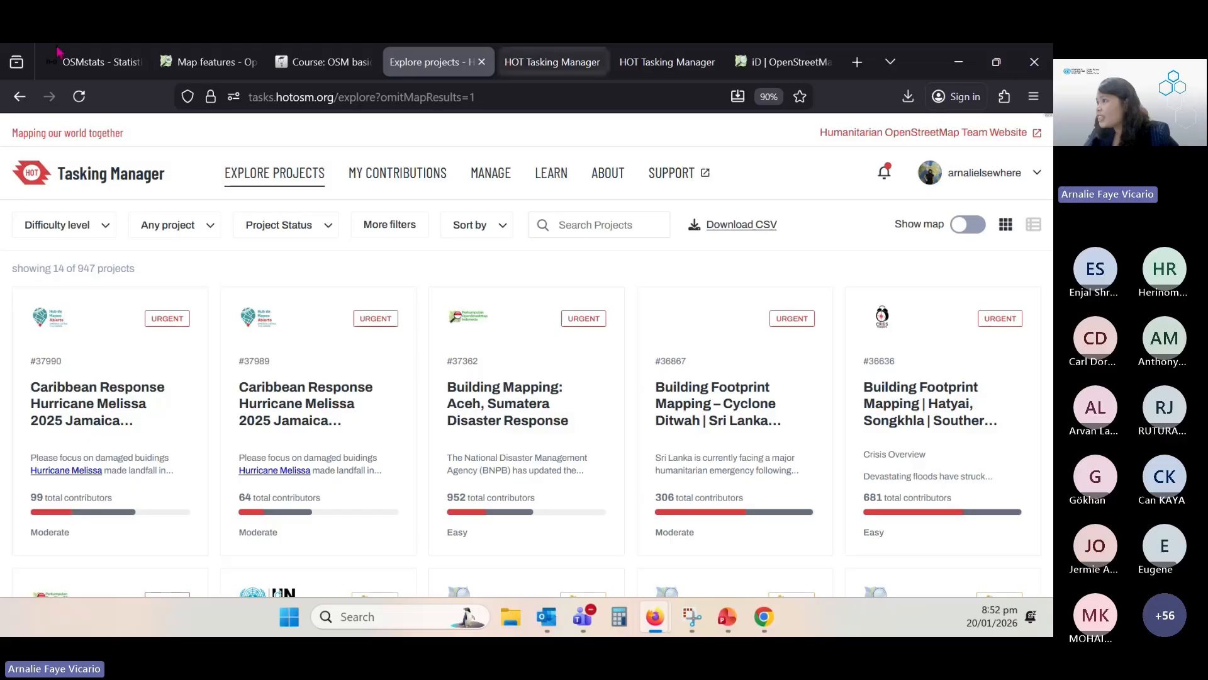
{"action": "left_click", "coordinate": [491, 173]}
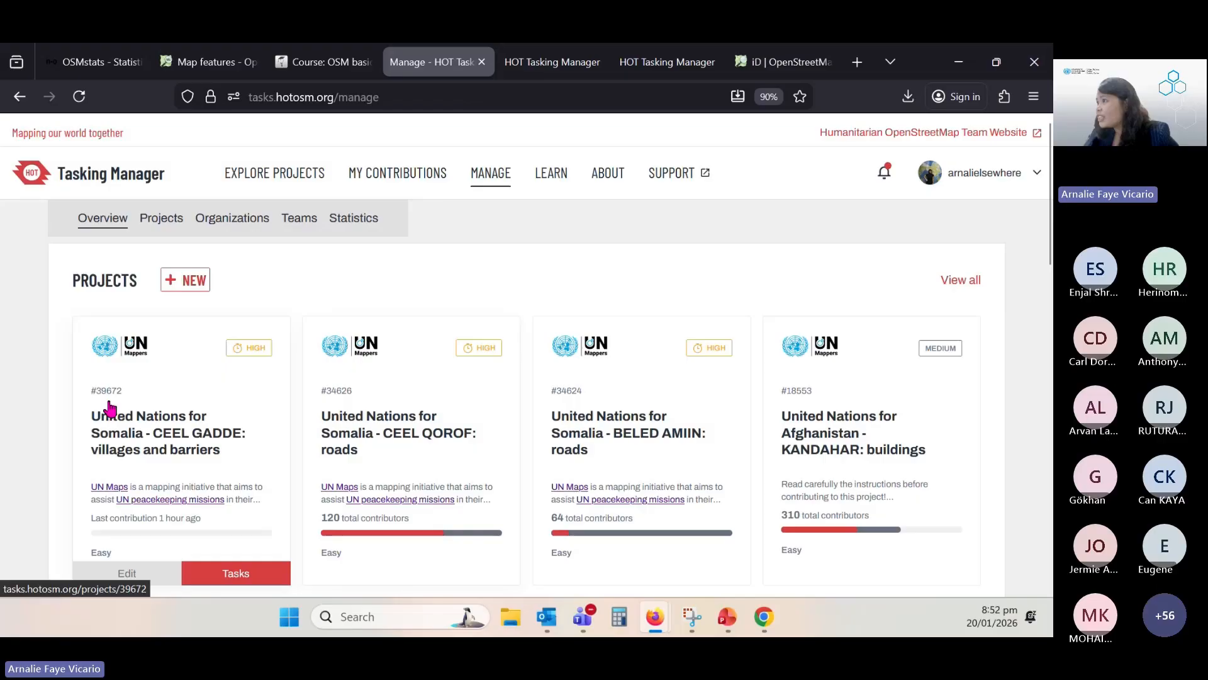
{"action": "left_click", "coordinate": [274, 173]}
{"action": "left_click", "coordinate": [598, 224]}
{"action": "type", "text": "396"}
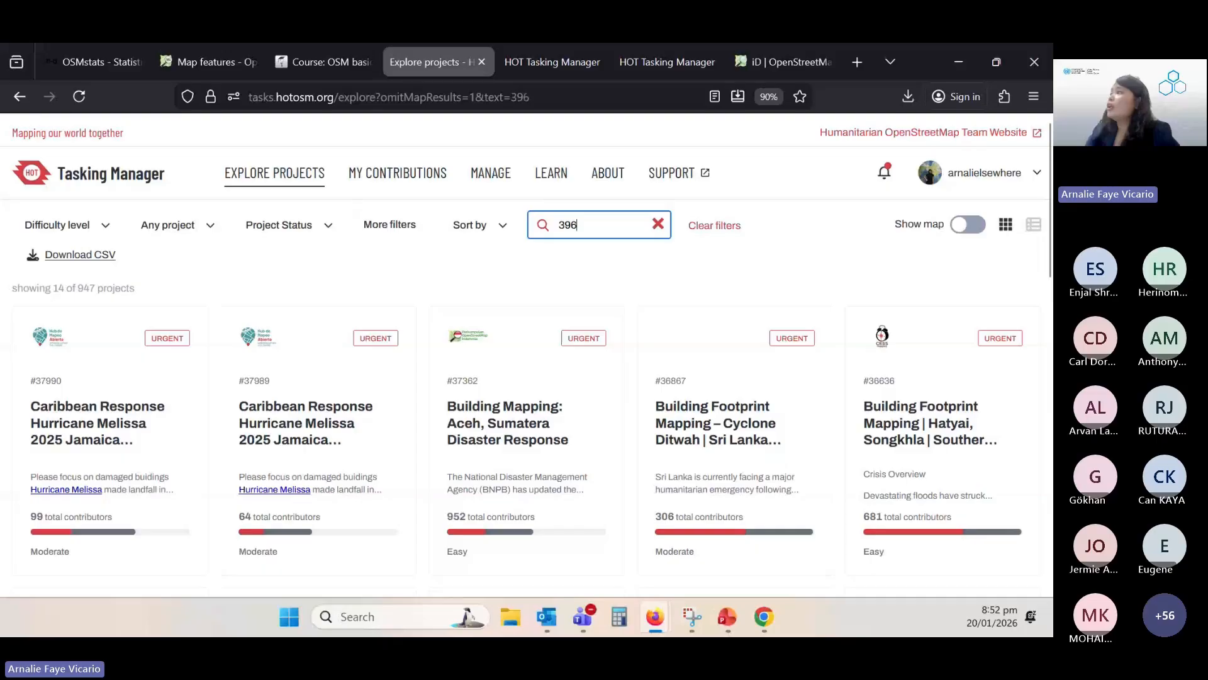
{"action": "type", "text": "72"}
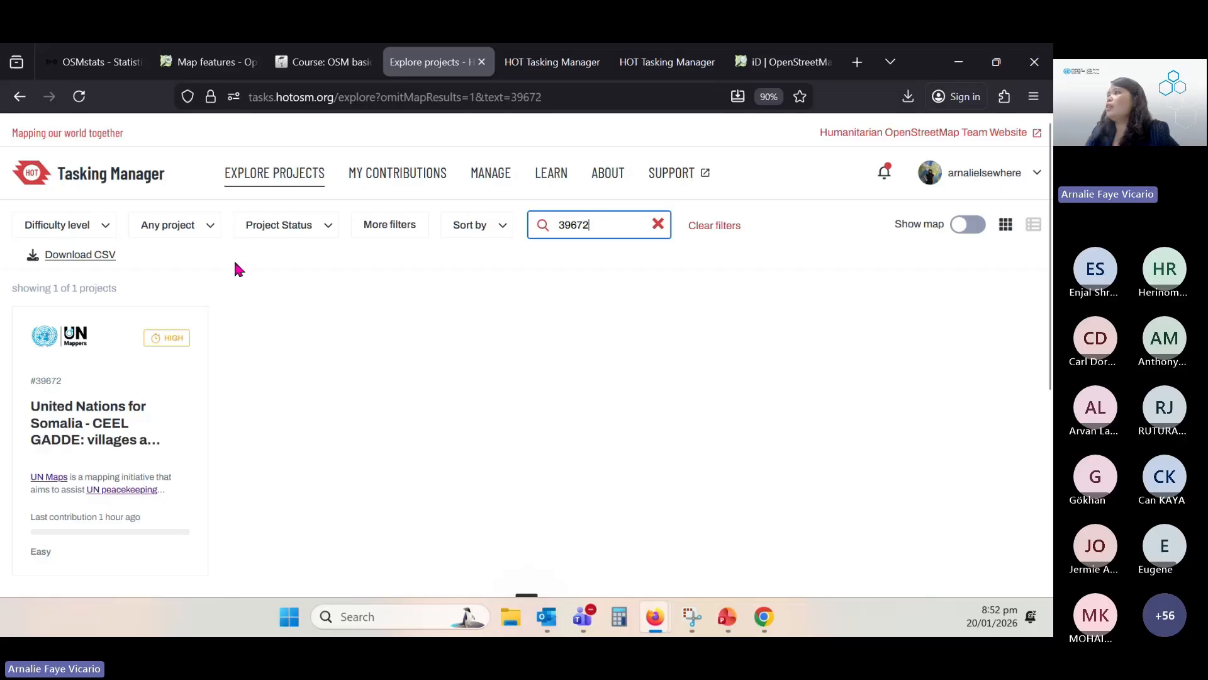
View the difficulty levels, the map or validate project options and the additional filters available for the project list
{"action": "left_click", "coordinate": [63, 224]}
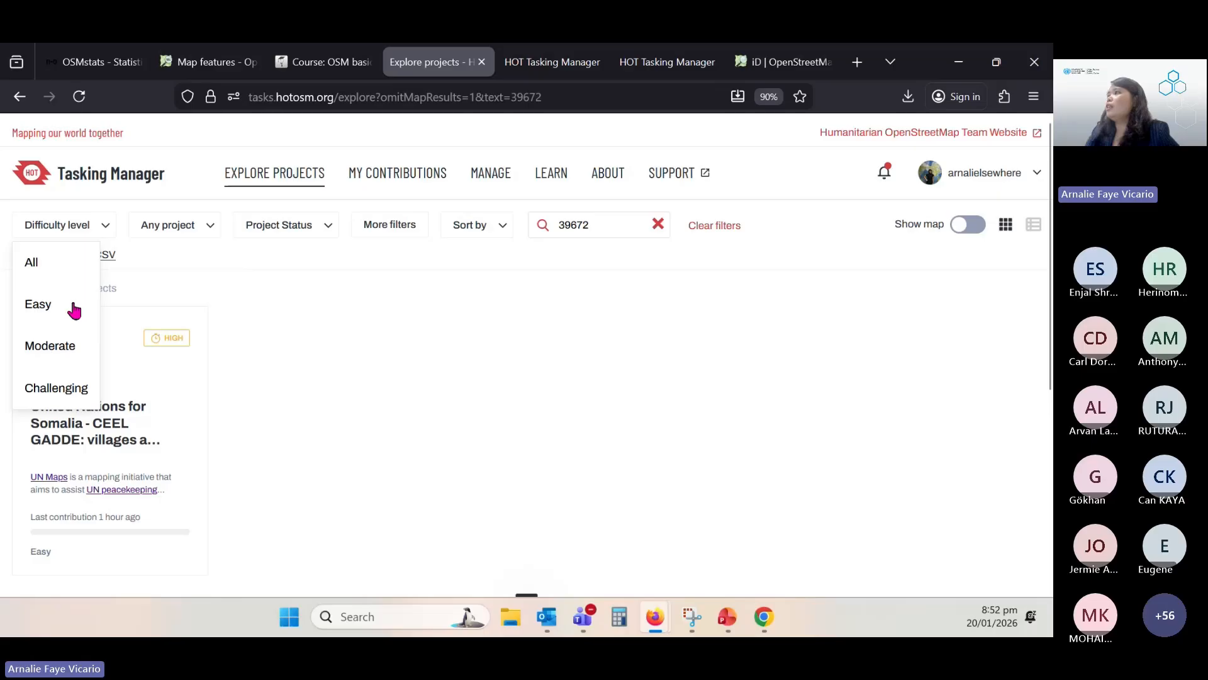
{"action": "left_click", "coordinate": [175, 224]}
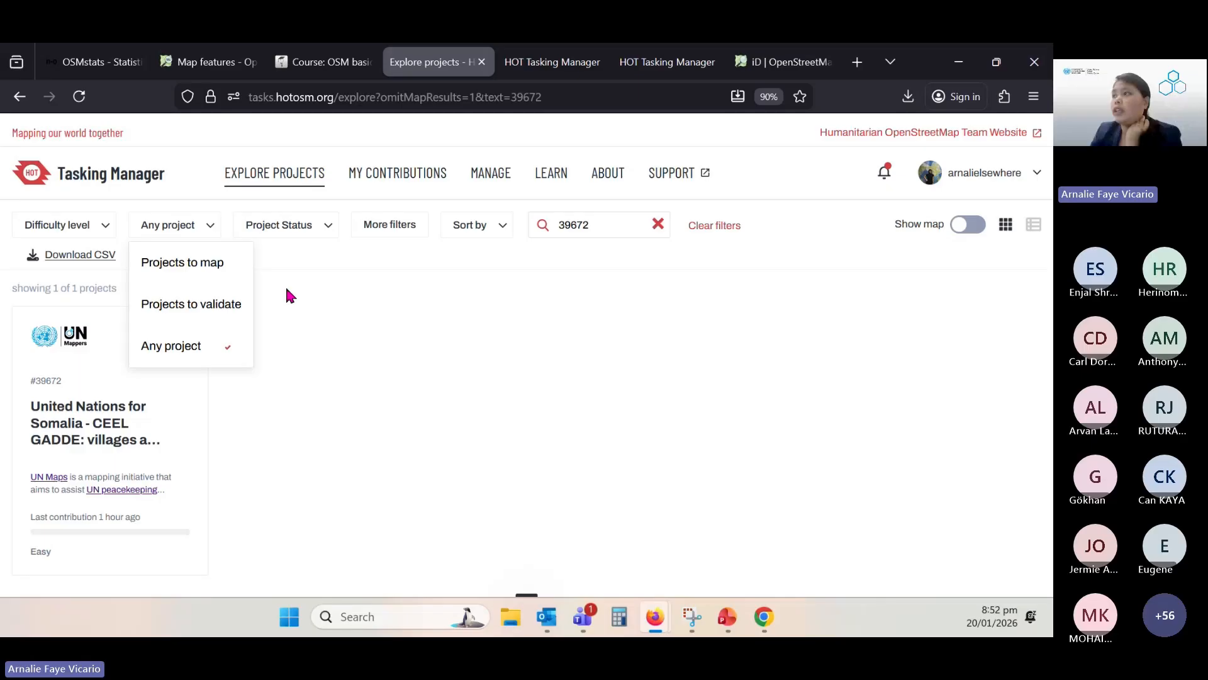
{"action": "left_click", "coordinate": [390, 224]}
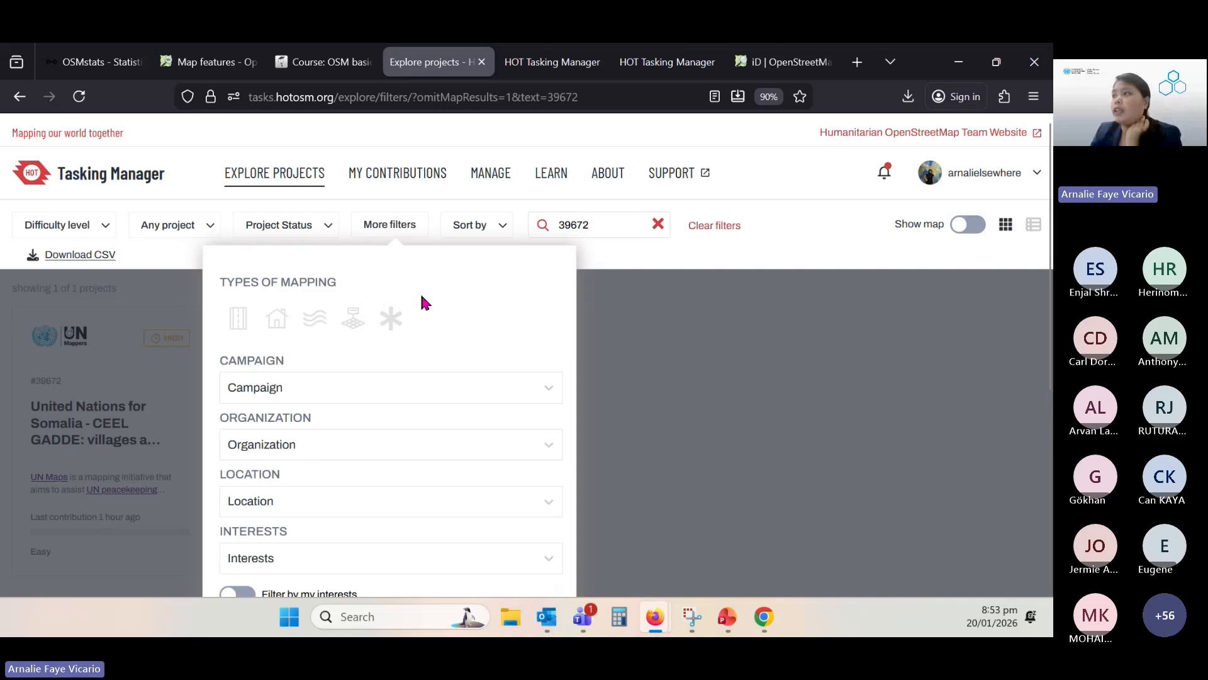
Try the types of mapping filters, including roads, buildings and land use, and clear the selection
{"action": "scroll", "coordinate": [424, 330], "scroll_direction": "down", "scroll_amount": 1}
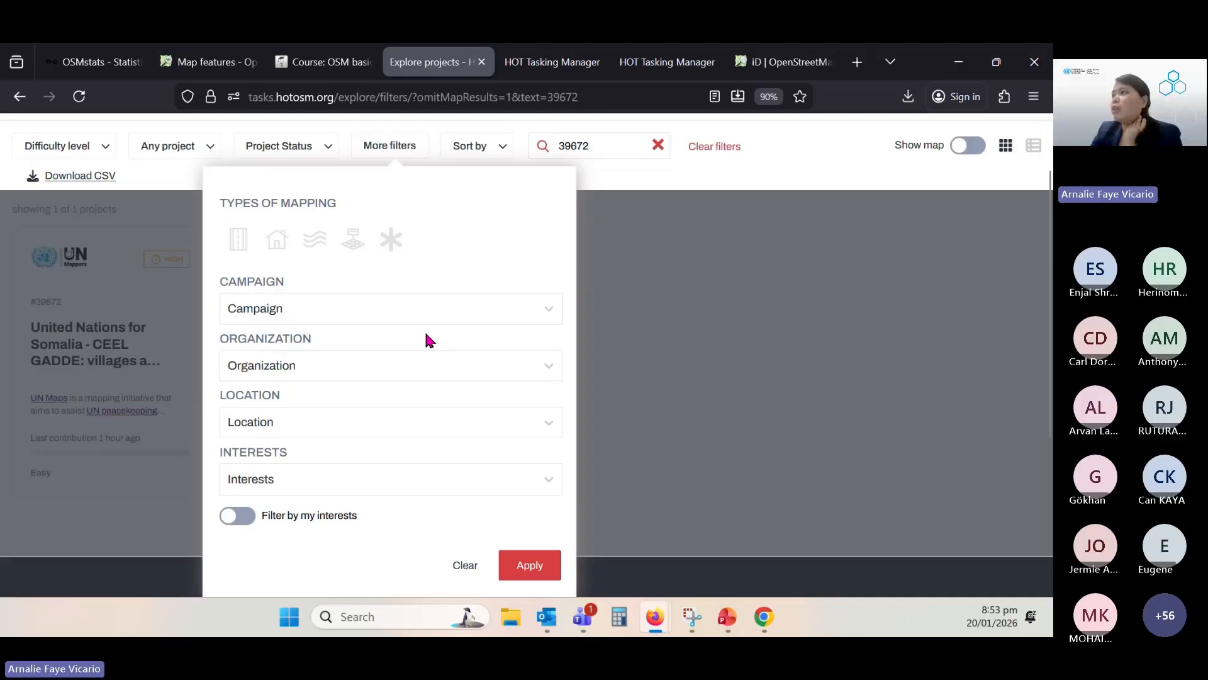
{"action": "left_click", "coordinate": [274, 242]}
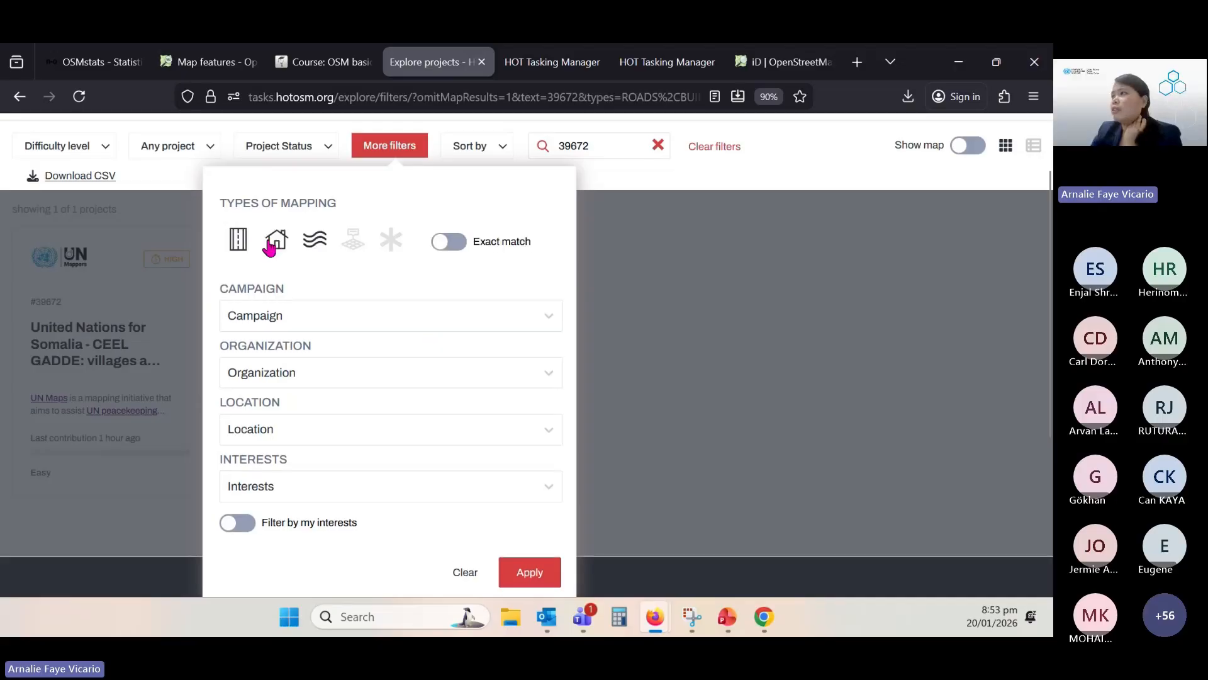
{"action": "left_click", "coordinate": [353, 246]}
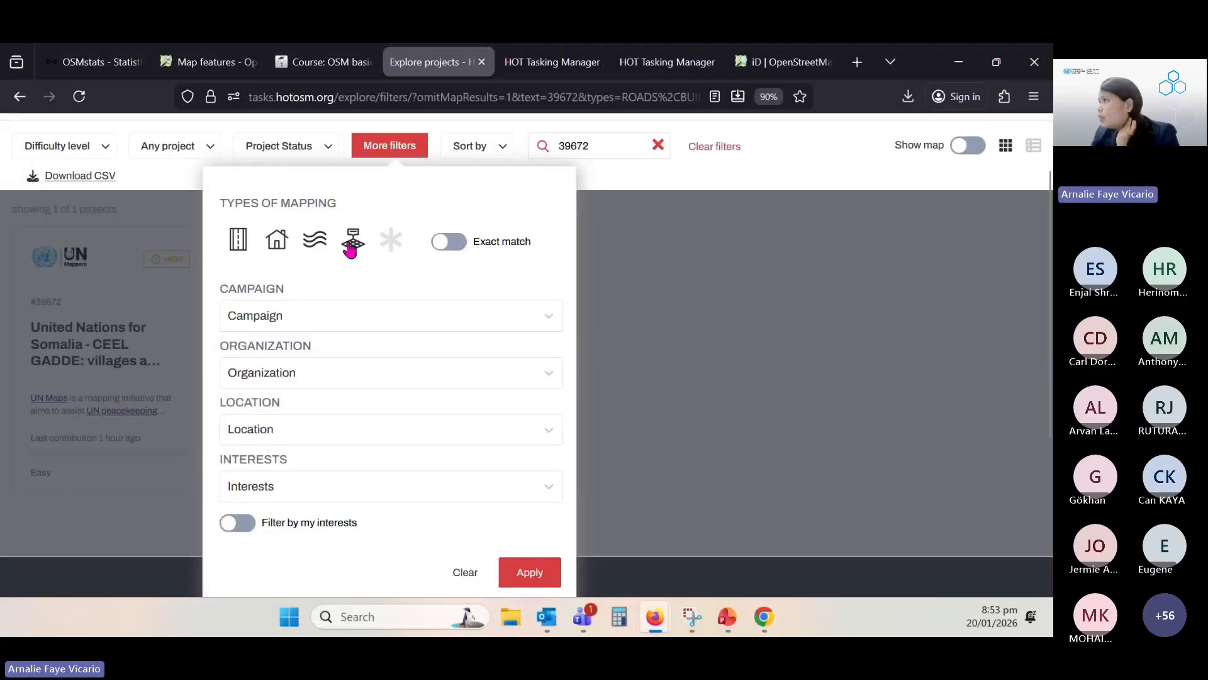
{"action": "left_click", "coordinate": [390, 246]}
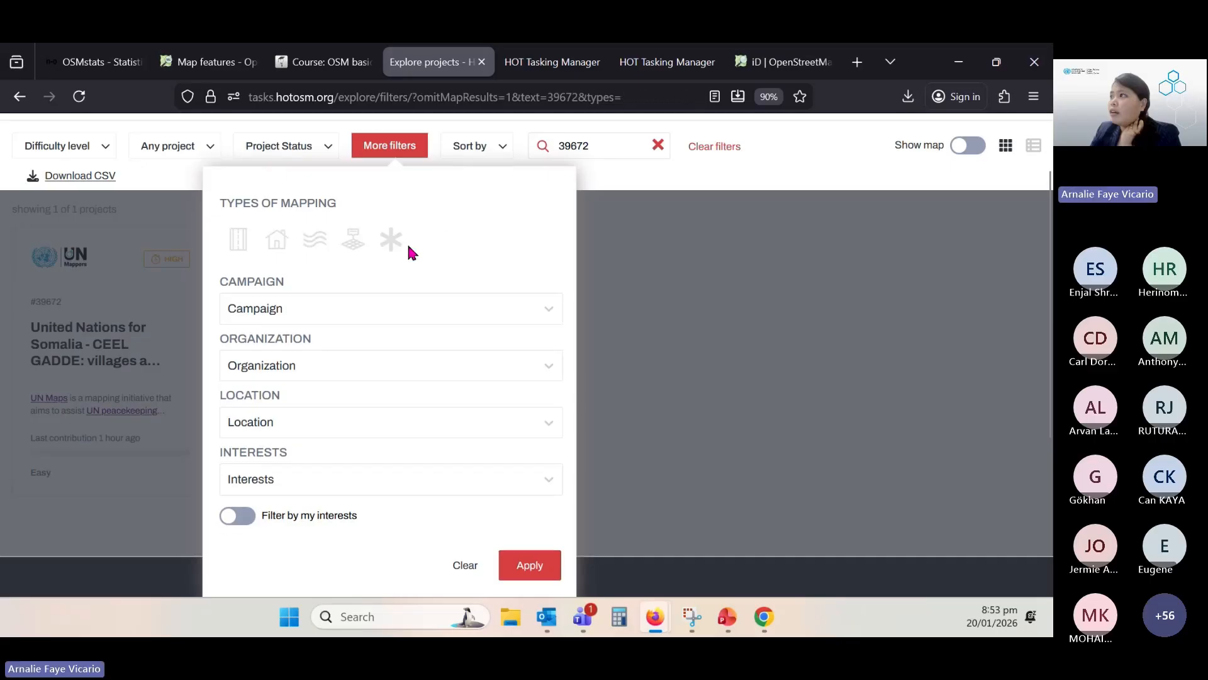
Filter the project list by the organization UN Mappers and open the Ceel Gadde project #39672
{"action": "left_click", "coordinate": [390, 344]}
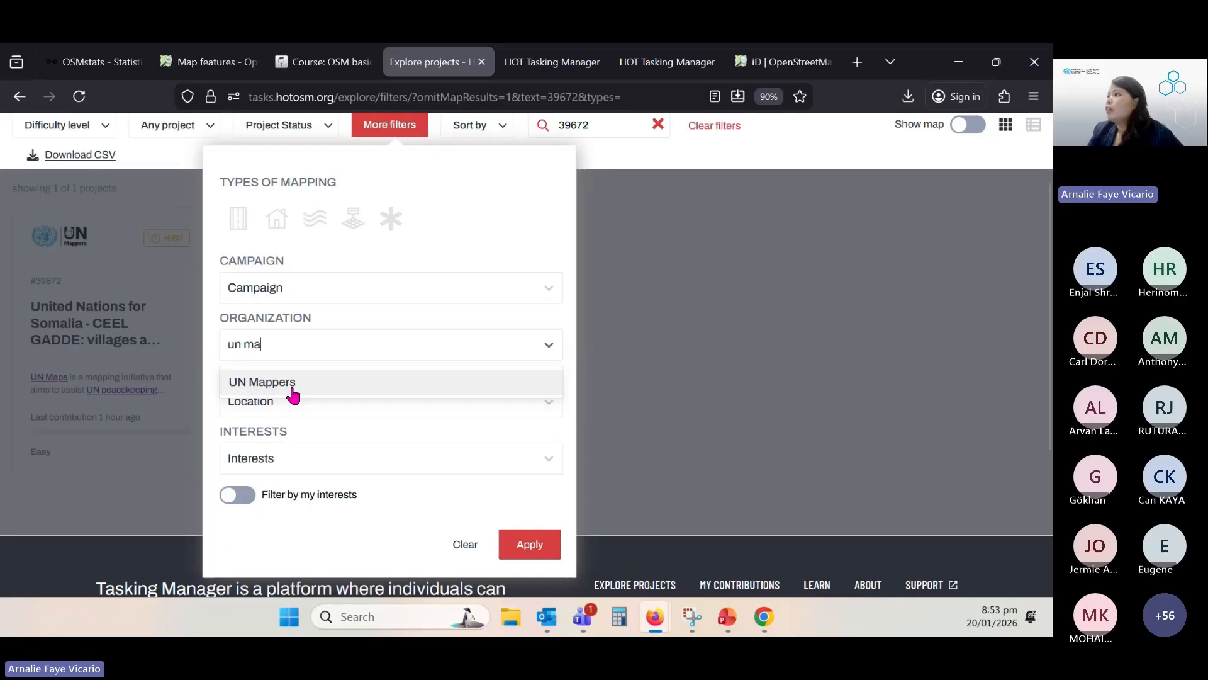
{"action": "left_click", "coordinate": [292, 385]}
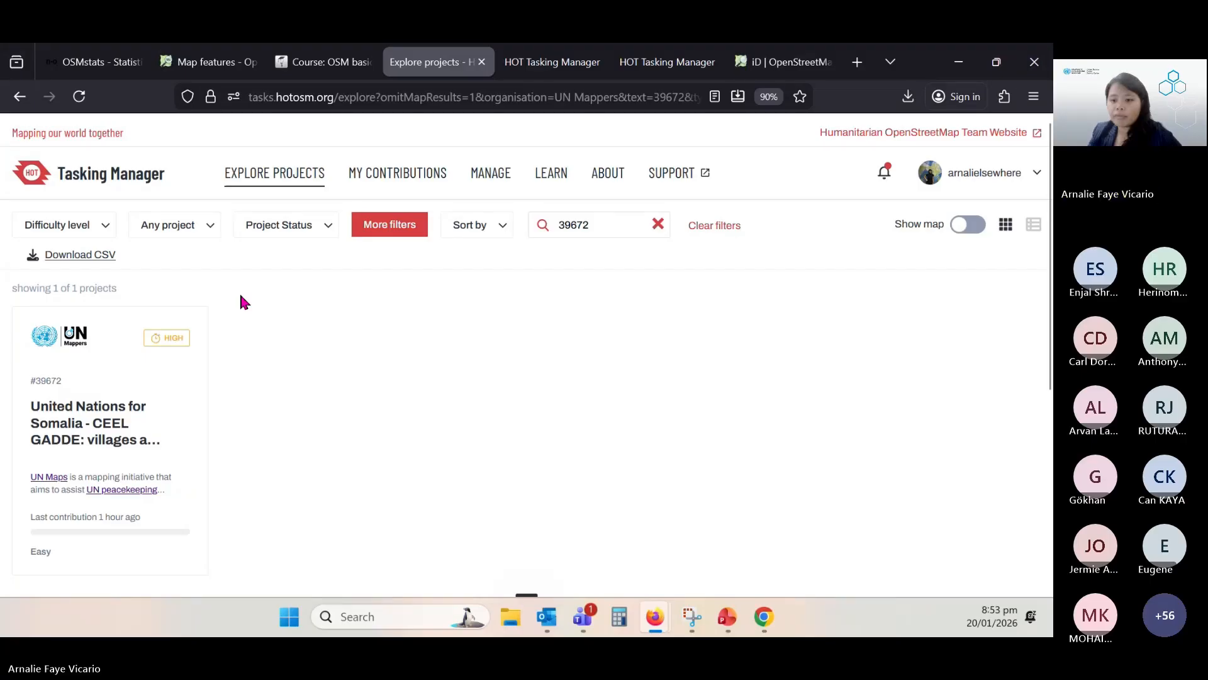
{"action": "left_click", "coordinate": [124, 406]}
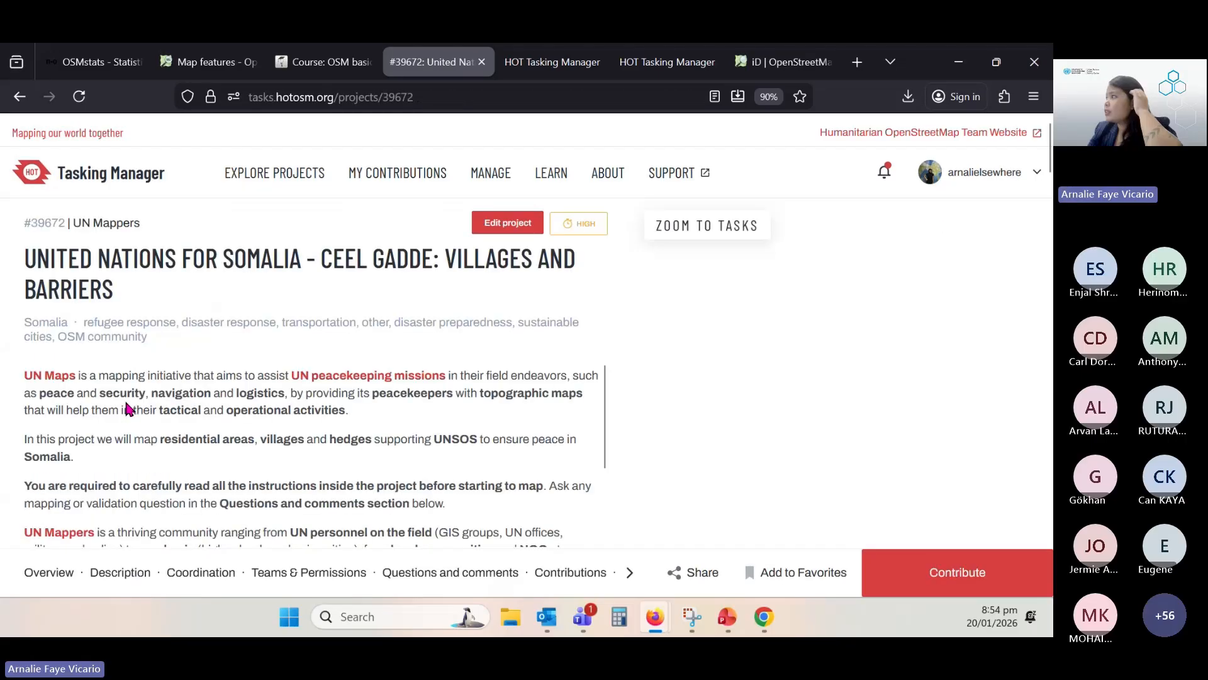
{"action": "key", "text": "alt+Left"}
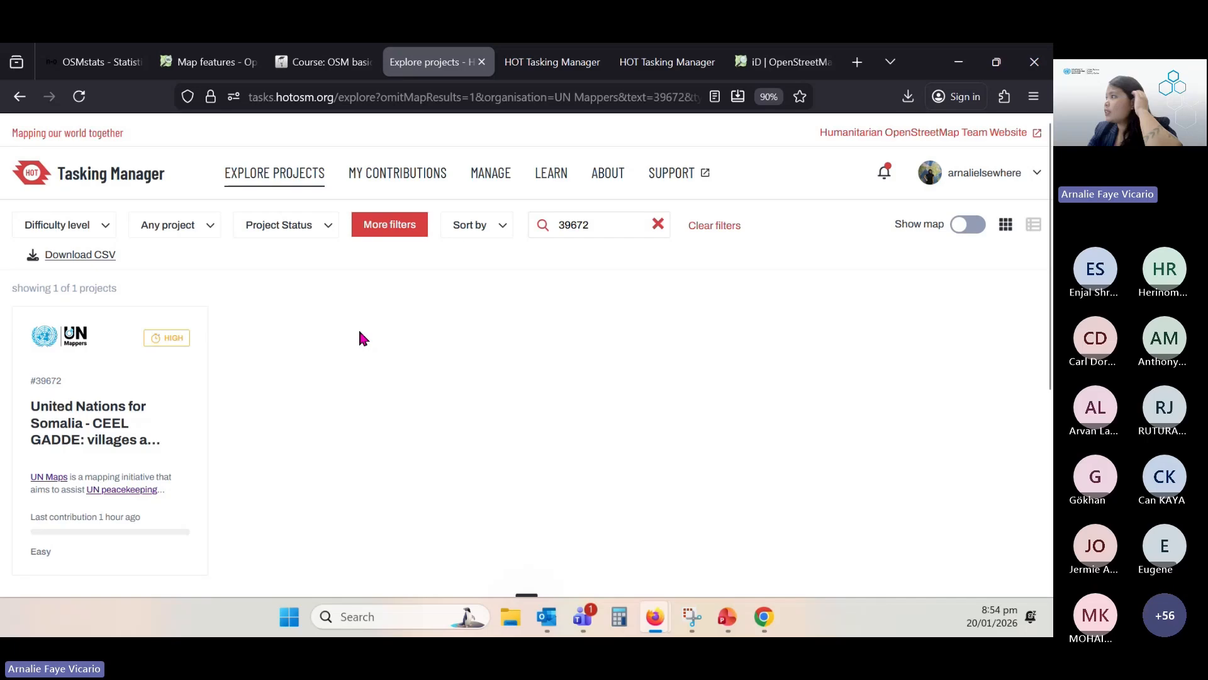
{"action": "key", "text": "alt+Right"}
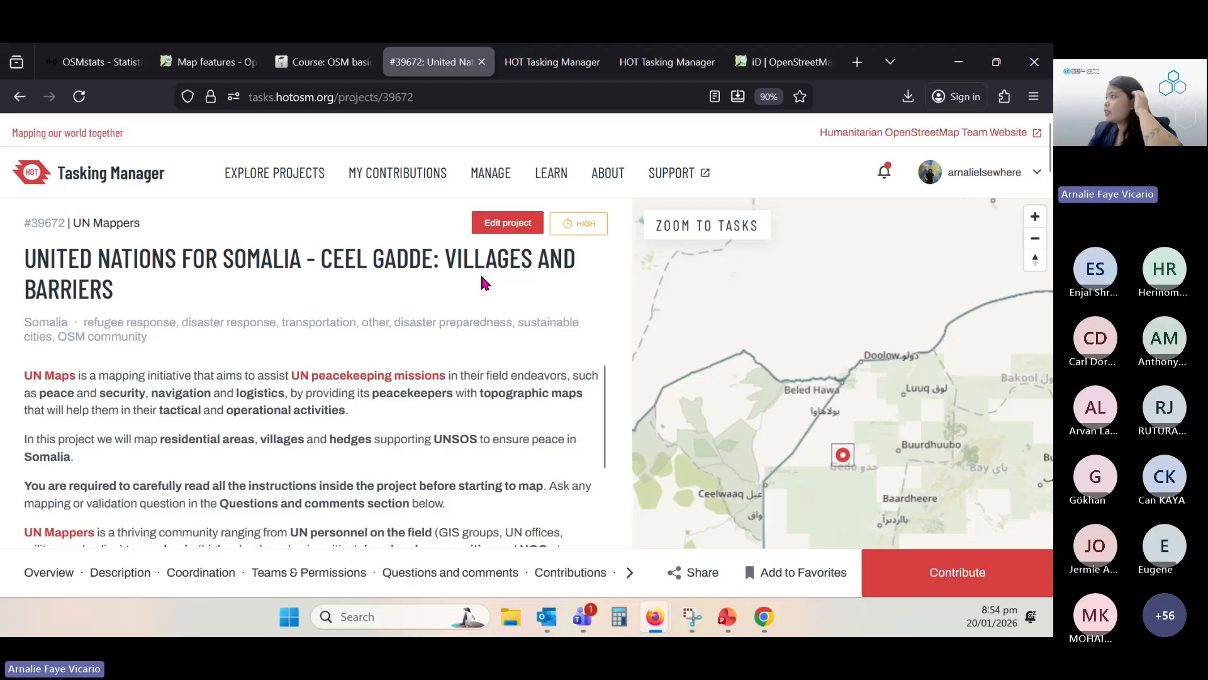
Highlight the project's title and read through its overview text
{"action": "triple_click", "coordinate": [481, 277]}
{"action": "scroll", "coordinate": [417, 364], "scroll_direction": "down", "scroll_amount": 3}
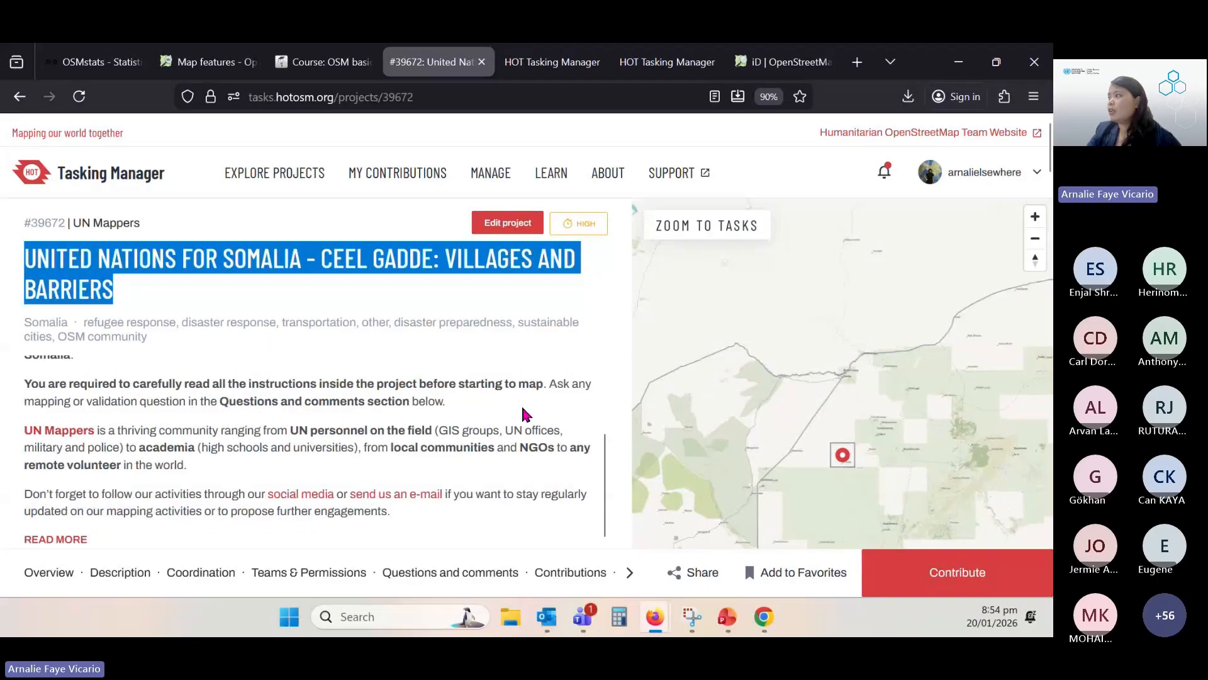
{"action": "scroll", "coordinate": [521, 261], "scroll_direction": "up", "scroll_amount": 3}
{"action": "scroll", "coordinate": [531, 418], "scroll_direction": "down", "scroll_amount": 3}
{"action": "scroll", "coordinate": [288, 440], "scroll_direction": "up", "scroll_amount": 3}
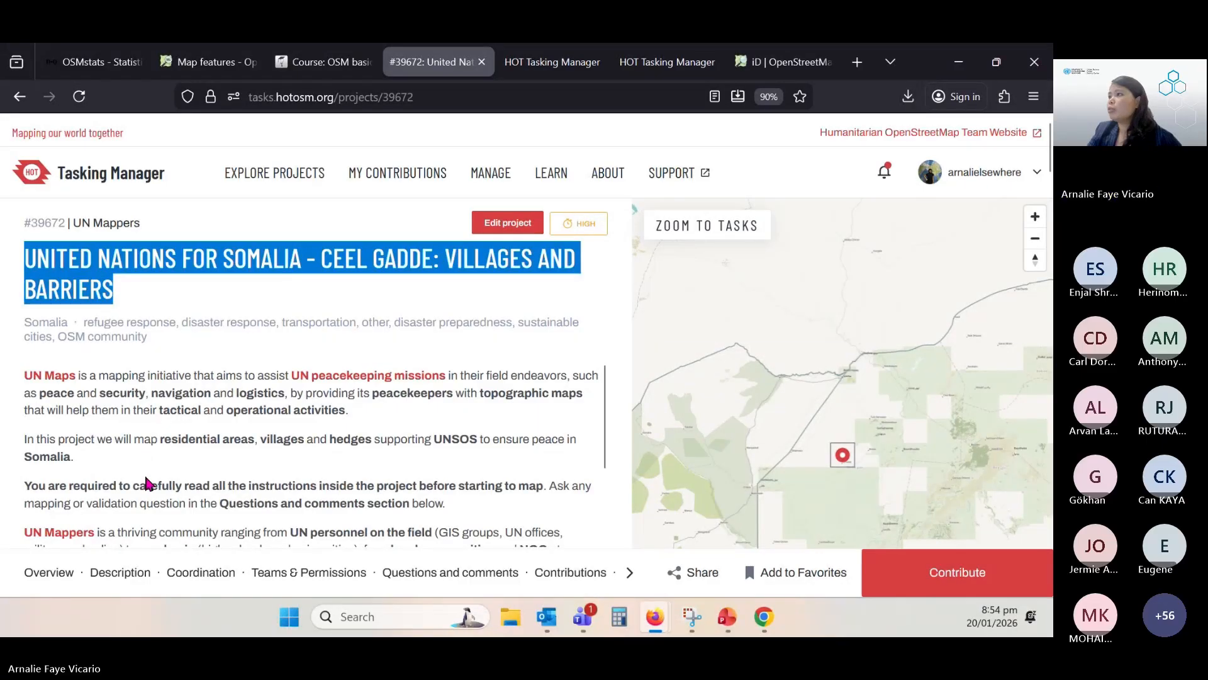
Check the project's types of mapping and imagery, read the full description, and open the project specific instructions
{"action": "scroll", "coordinate": [146, 483], "scroll_direction": "down", "scroll_amount": 5}
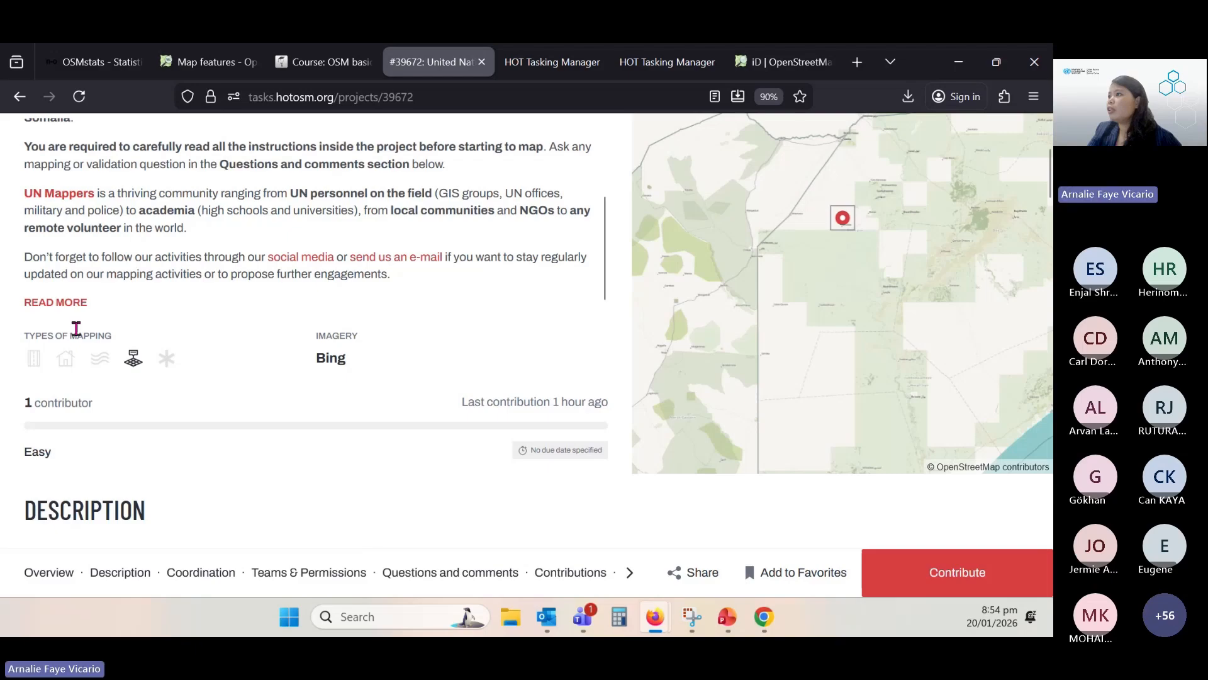
{"action": "left_click", "coordinate": [56, 302]}
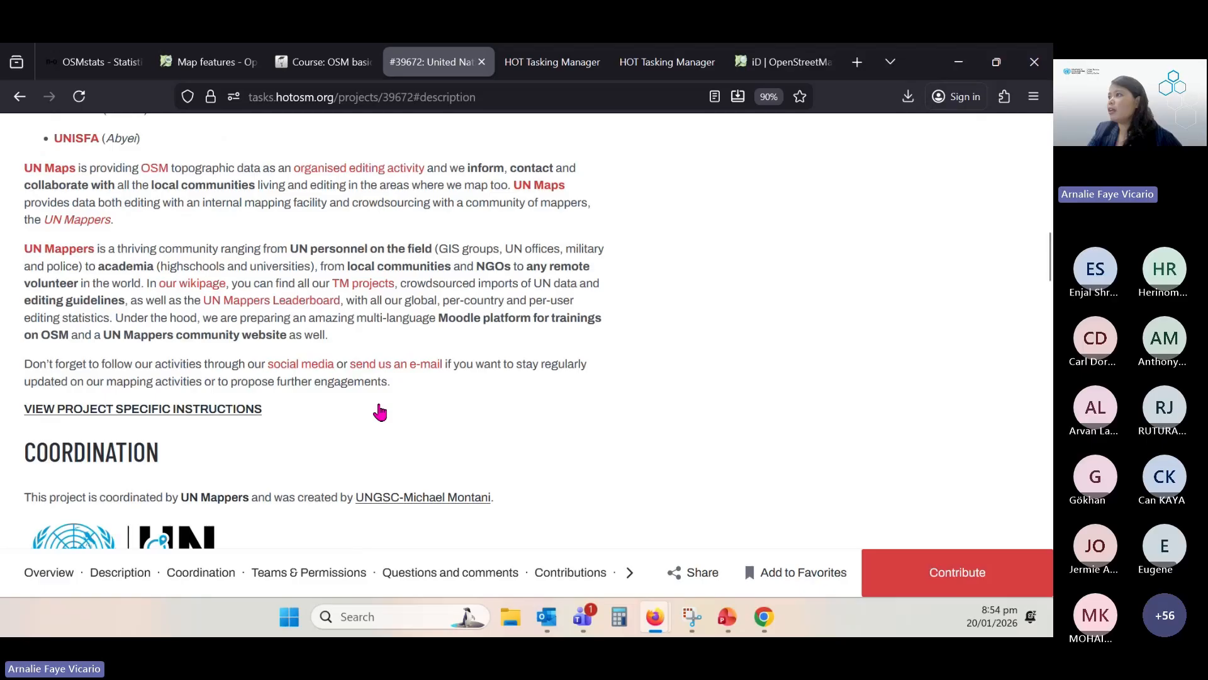
{"action": "left_click", "coordinate": [379, 407]}
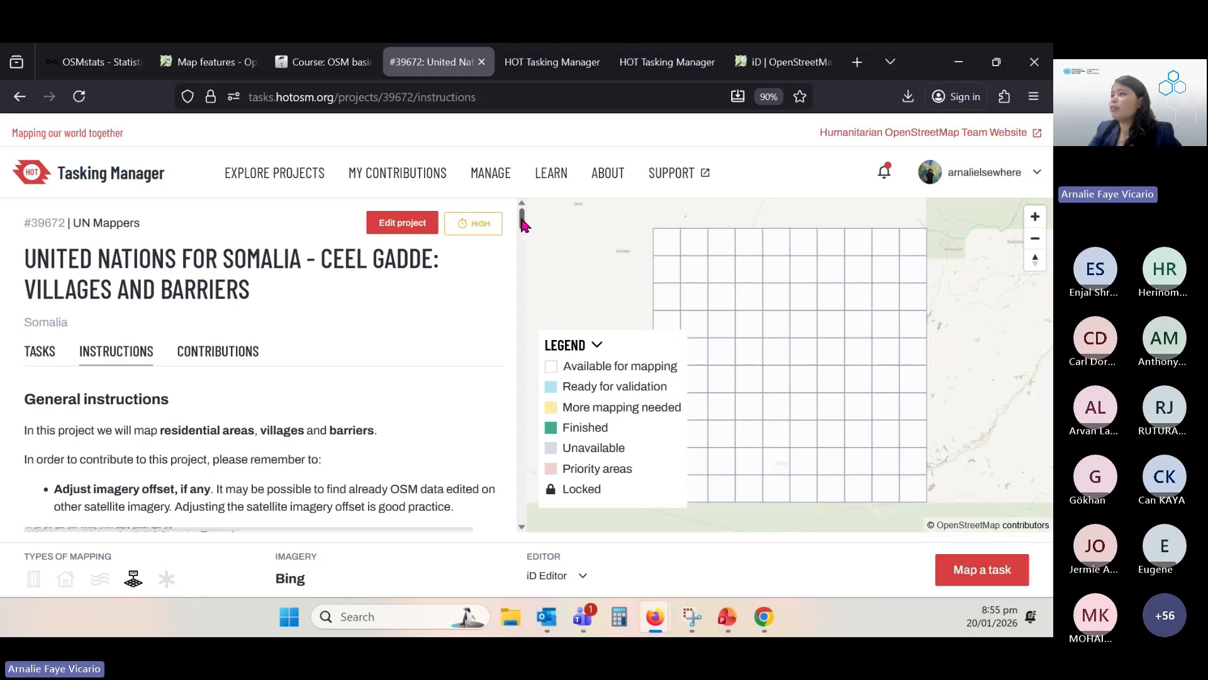
Read the general instructions on imagery offset, overextraction, zoom levels and the #UNMappers changeset comment, with their example animations
{"action": "left_click_drag", "start_coordinate": [522, 223], "coordinate": [522, 233]}
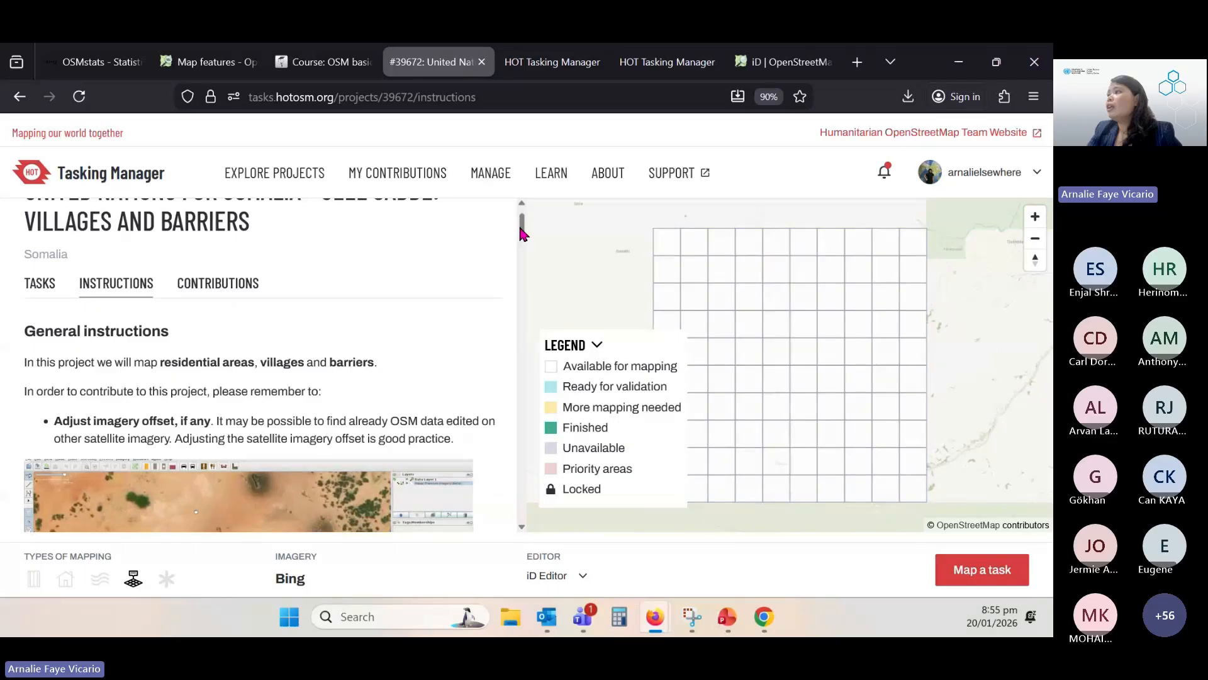
{"action": "left_click_drag", "start_coordinate": [521, 228], "coordinate": [524, 226]}
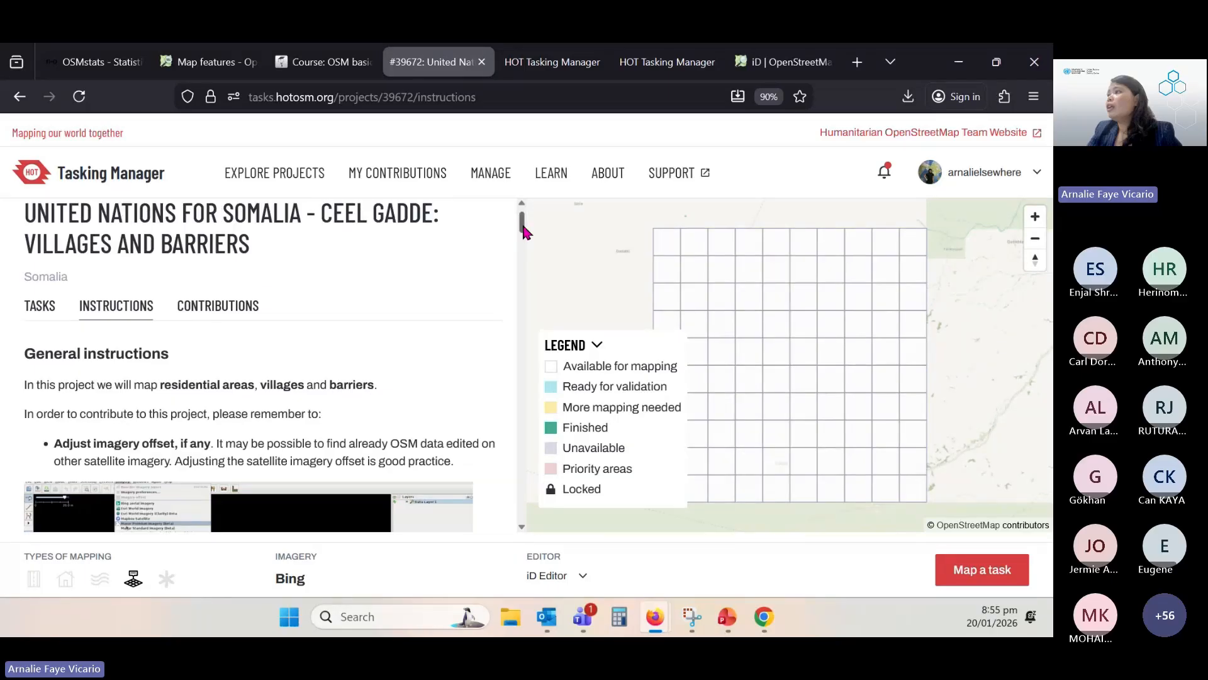
{"action": "left_click_drag", "start_coordinate": [524, 232], "coordinate": [522, 233]}
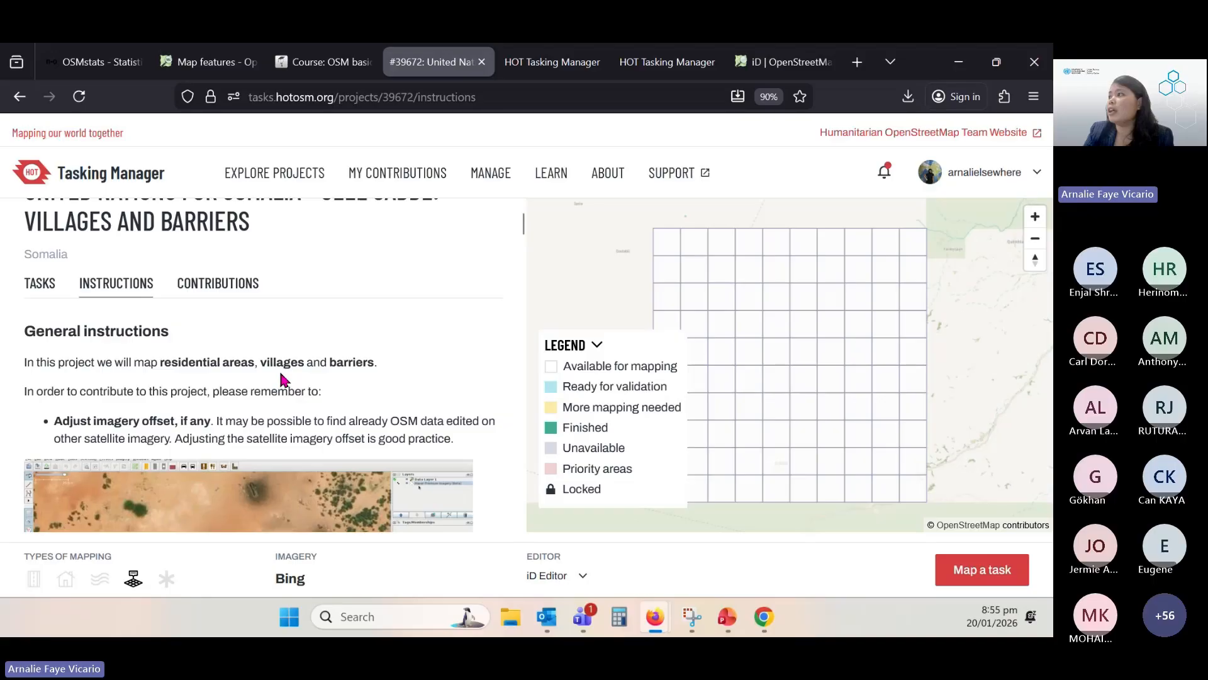
{"action": "scroll", "coordinate": [343, 337], "scroll_direction": "down", "scroll_amount": 1}
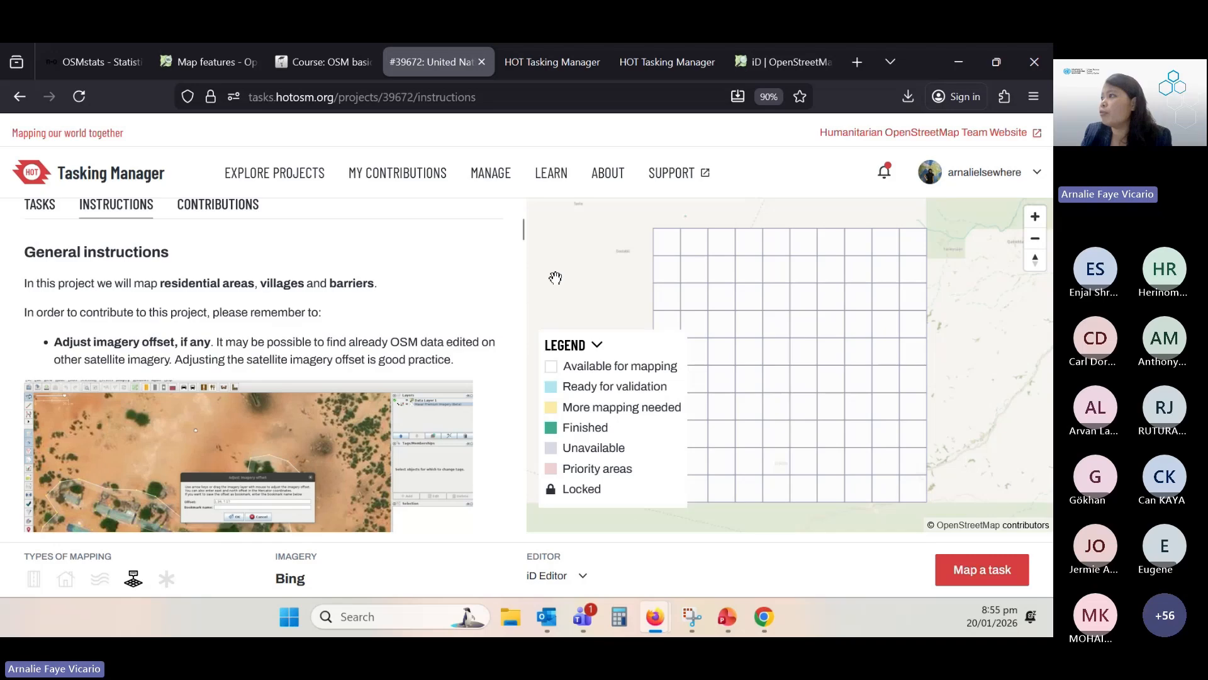
{"action": "scroll", "coordinate": [322, 307], "scroll_direction": "down", "scroll_amount": 3}
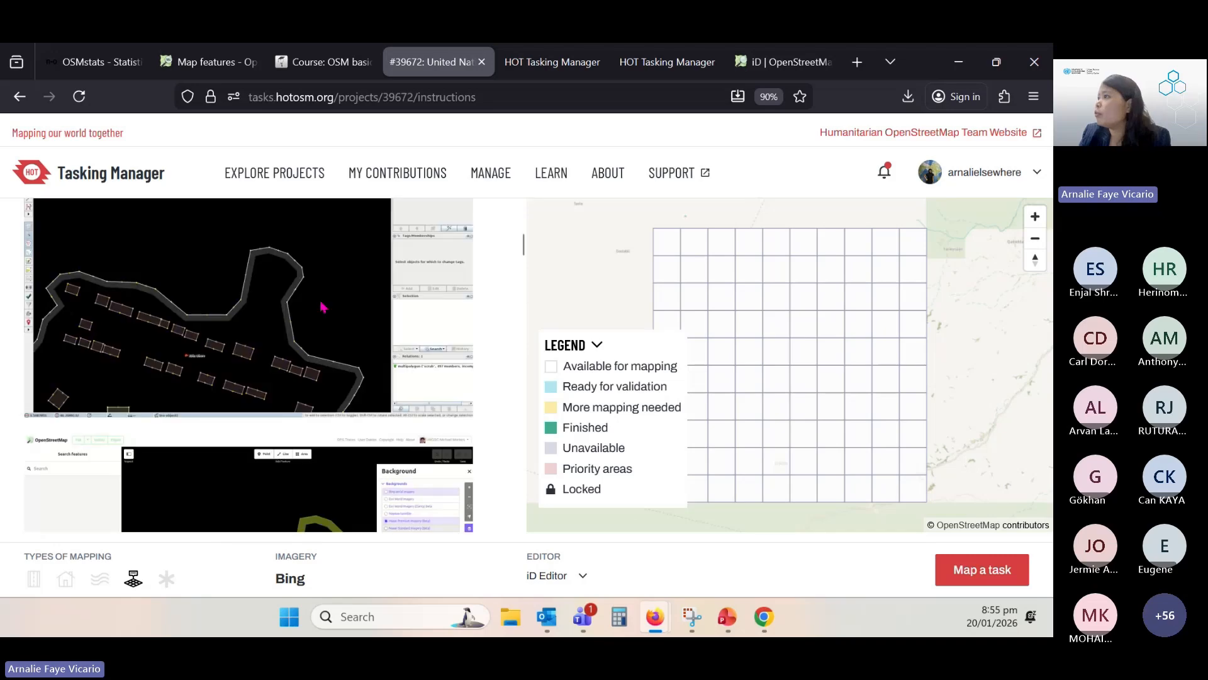
{"action": "scroll", "coordinate": [322, 306], "scroll_direction": "down", "scroll_amount": 3}
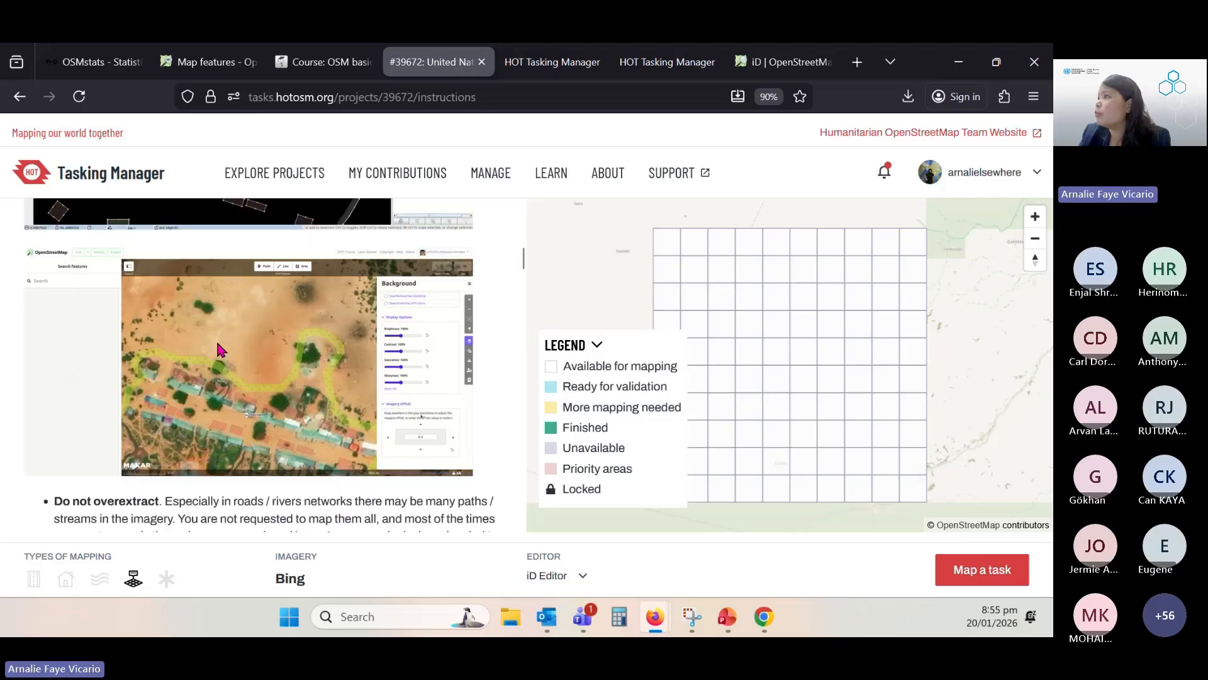
{"action": "scroll", "coordinate": [219, 350], "scroll_direction": "down", "scroll_amount": 3}
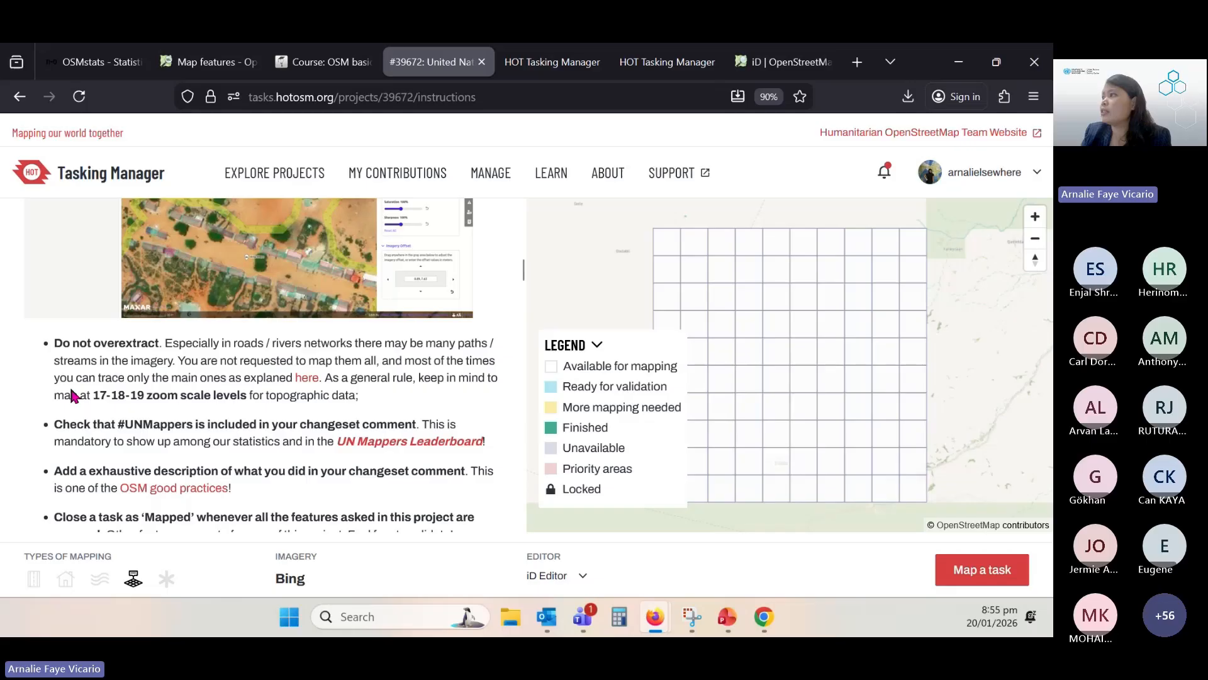
{"action": "scroll", "coordinate": [71, 389], "scroll_direction": "up", "scroll_amount": 2}
{"action": "scroll", "coordinate": [61, 386], "scroll_direction": "down", "scroll_amount": 2}
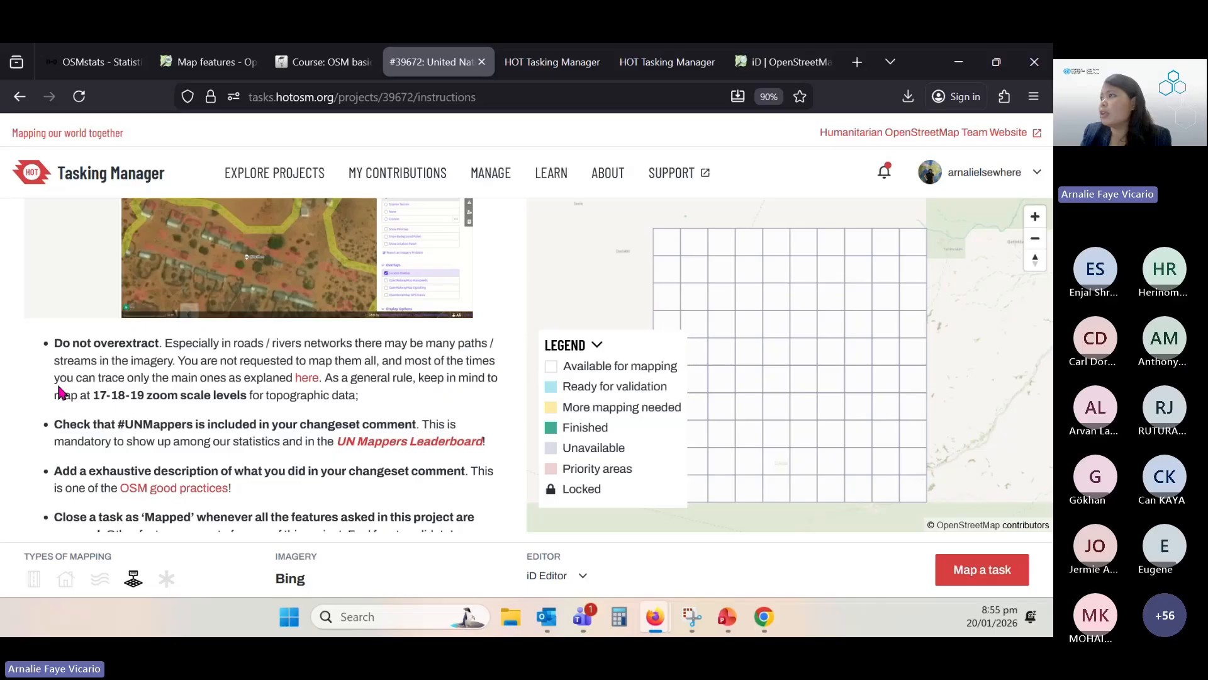
{"action": "scroll", "coordinate": [263, 378], "scroll_direction": "up", "scroll_amount": 3}
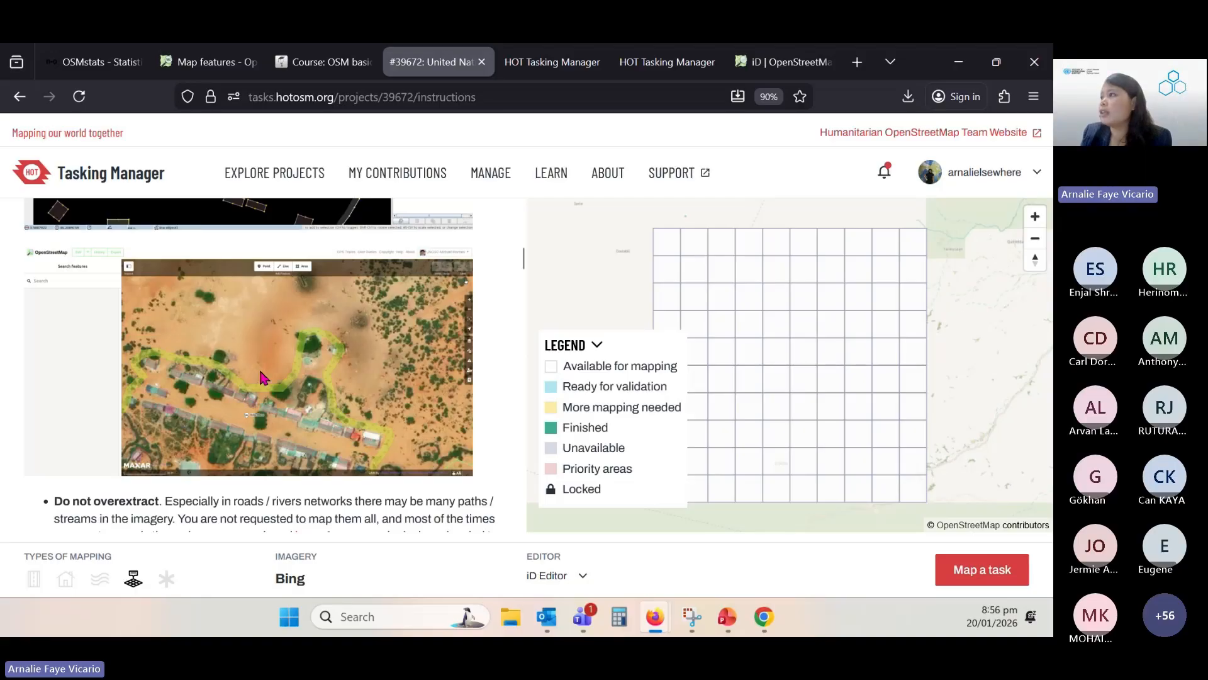
{"action": "scroll", "coordinate": [33, 449], "scroll_direction": "down", "scroll_amount": 3}
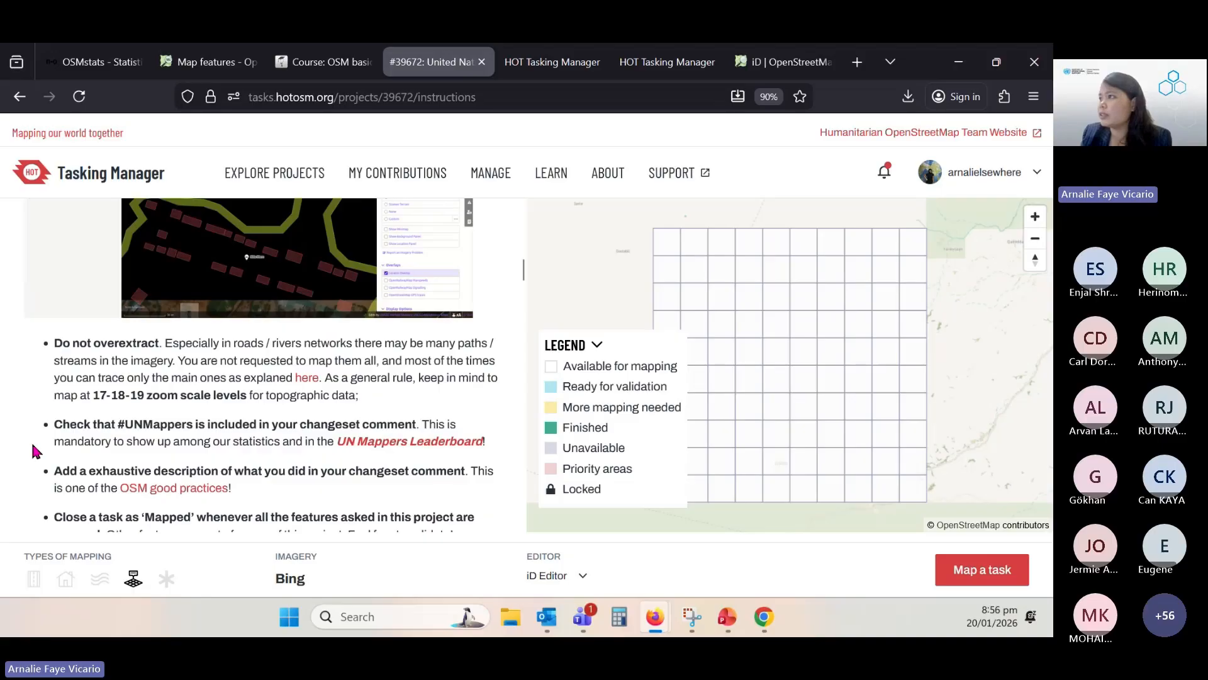
Review the rules on closing tasks and asking questions, and examine the Residential areas section with its landuse=residential tag
{"action": "scroll", "coordinate": [76, 282], "scroll_direction": "up", "scroll_amount": 5}
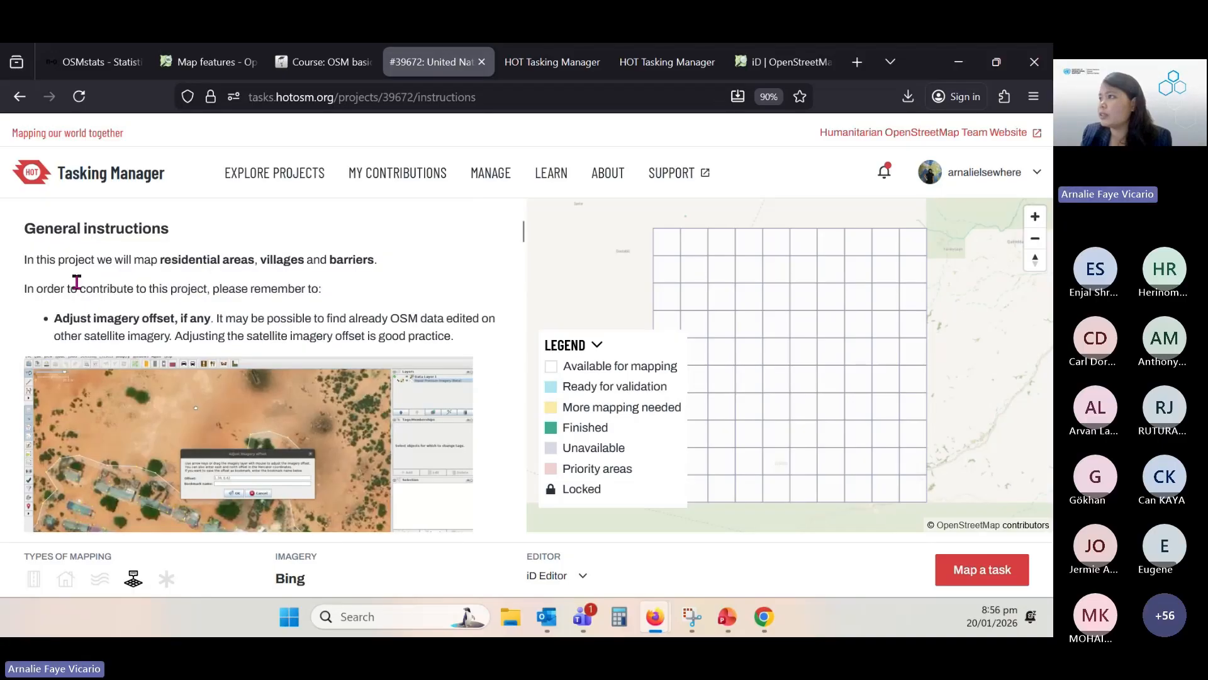
{"action": "scroll", "coordinate": [76, 282], "scroll_direction": "down", "scroll_amount": 15}
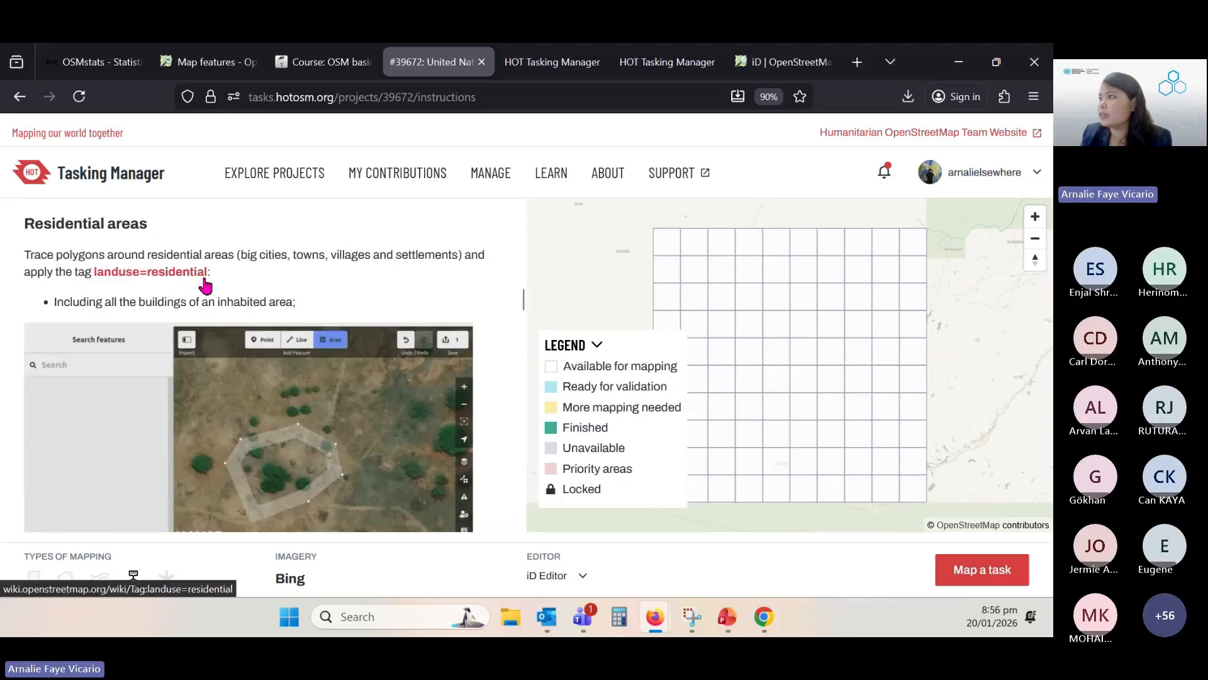
{"action": "scroll", "coordinate": [110, 425], "scroll_direction": "up", "scroll_amount": 4}
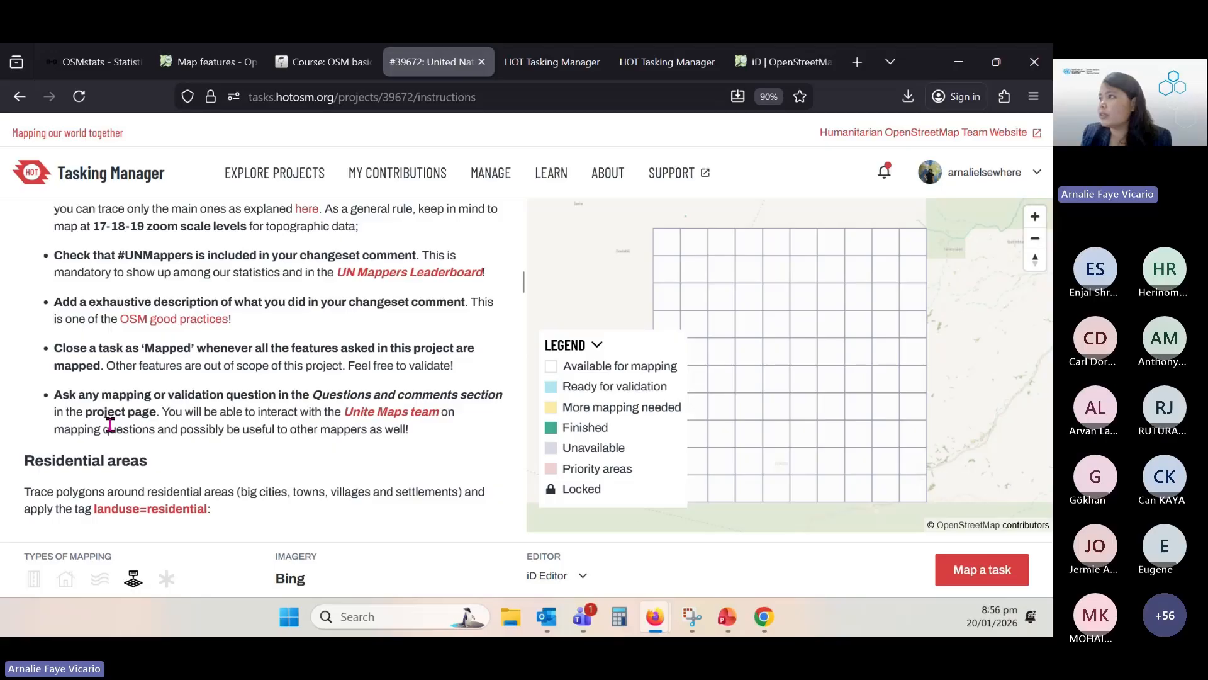
{"action": "scroll", "coordinate": [109, 425], "scroll_direction": "down", "scroll_amount": 4}
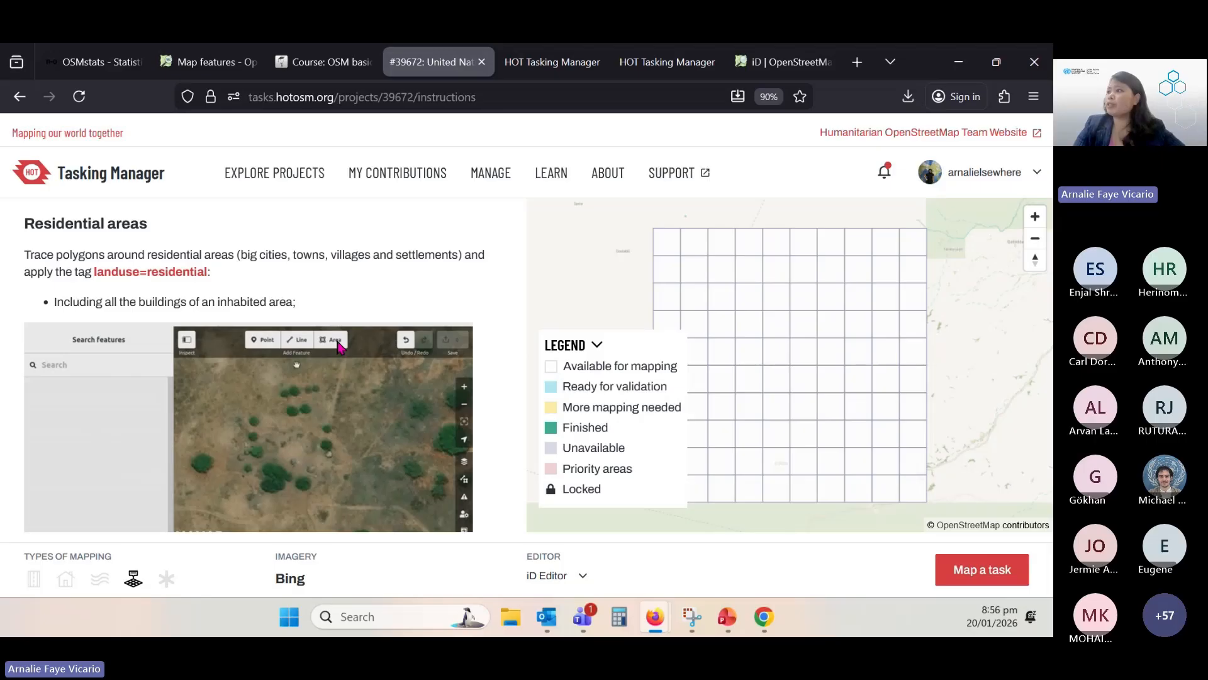
Read the Places section of the instructions, including the place=locality, isolated_dwelling, hamlet and village tags and their example images
{"action": "scroll", "coordinate": [346, 346], "scroll_direction": "down", "scroll_amount": 5}
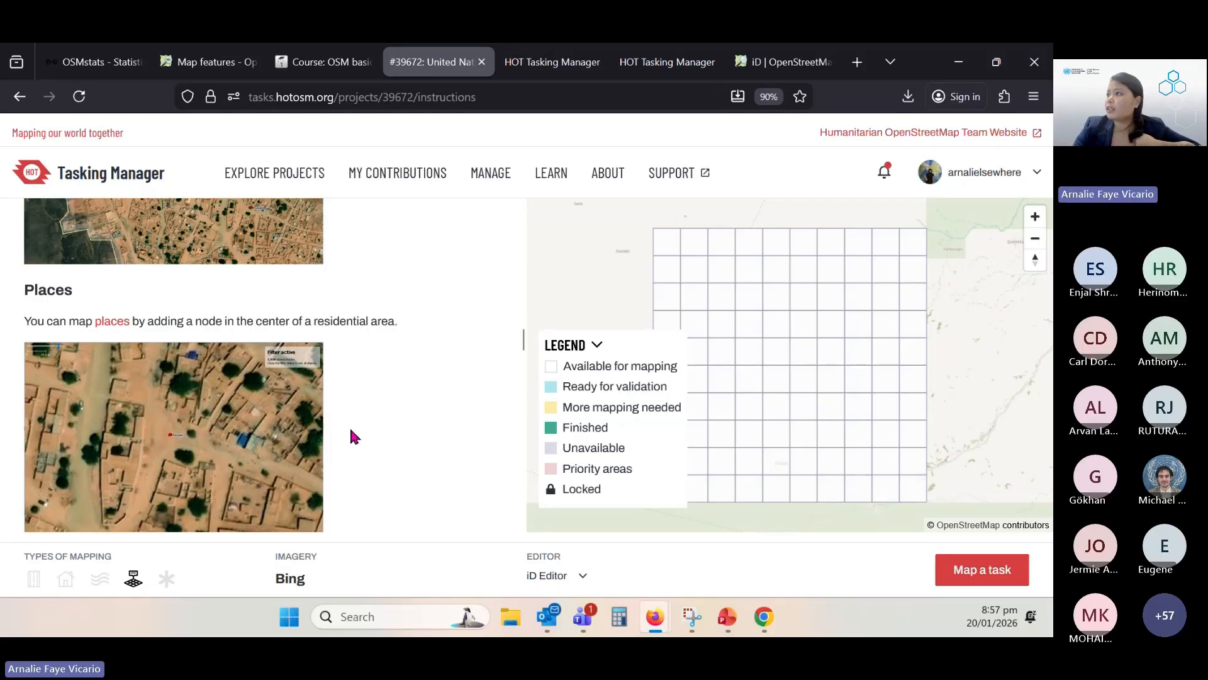
{"action": "scroll", "coordinate": [365, 433], "scroll_direction": "down", "scroll_amount": 3}
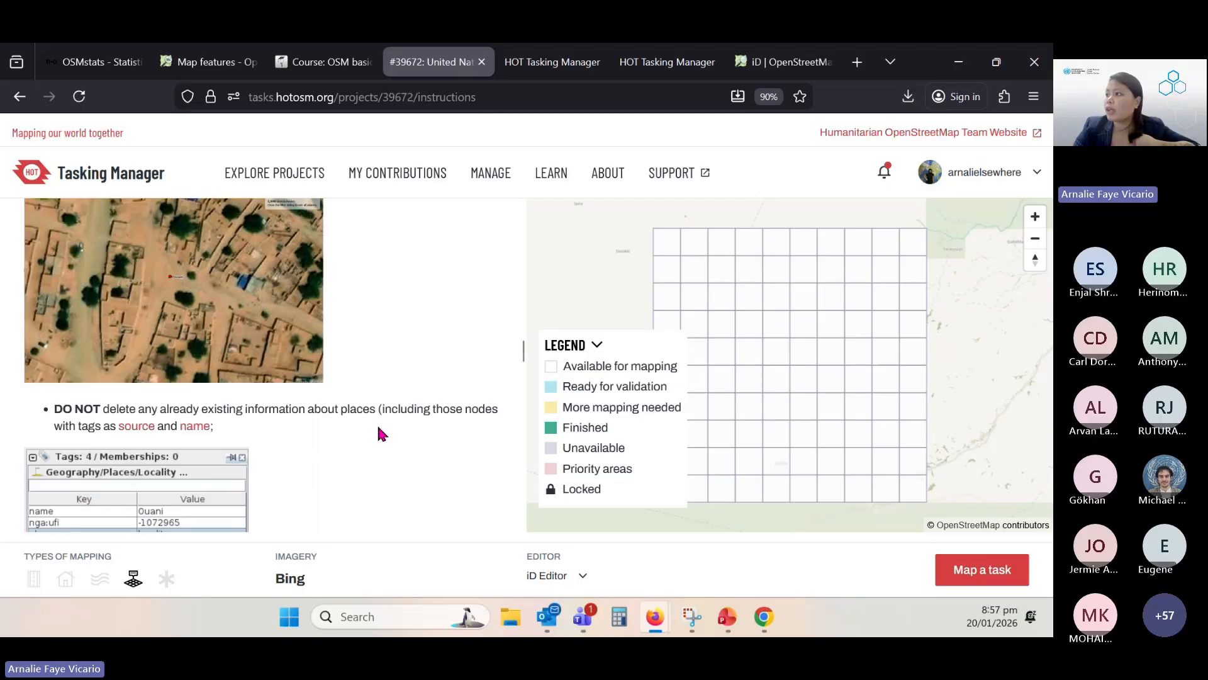
{"action": "scroll", "coordinate": [378, 432], "scroll_direction": "down", "scroll_amount": 5}
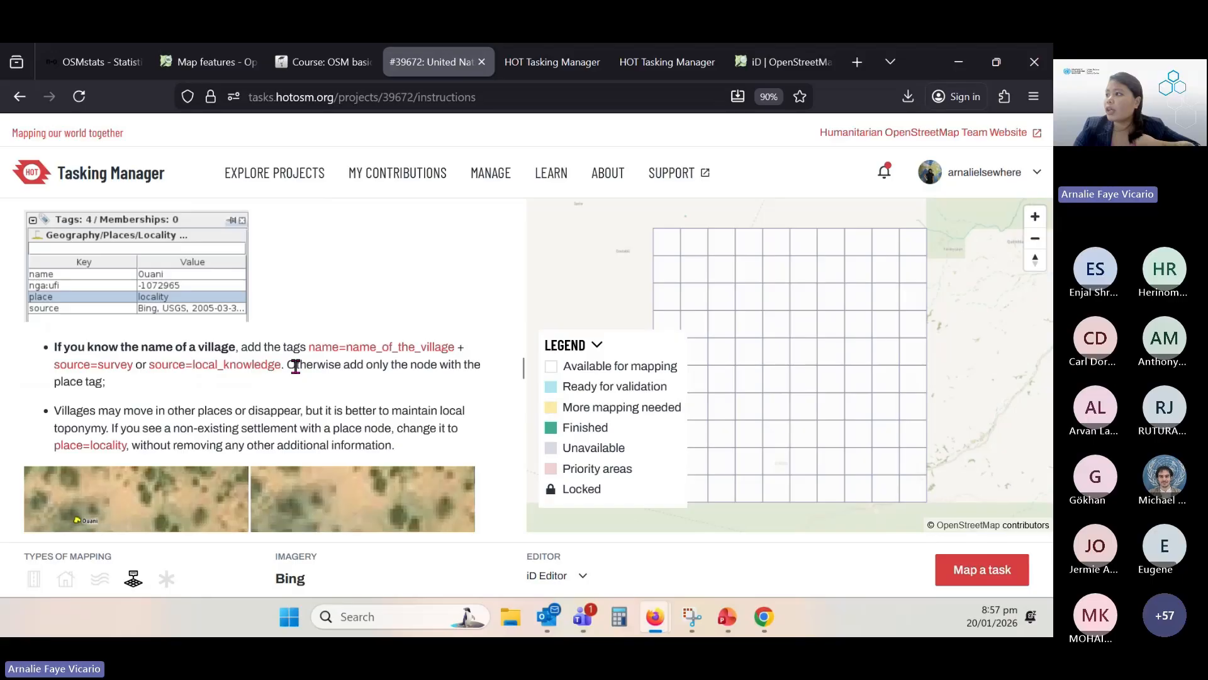
{"action": "scroll", "coordinate": [181, 500], "scroll_direction": "down", "scroll_amount": 5}
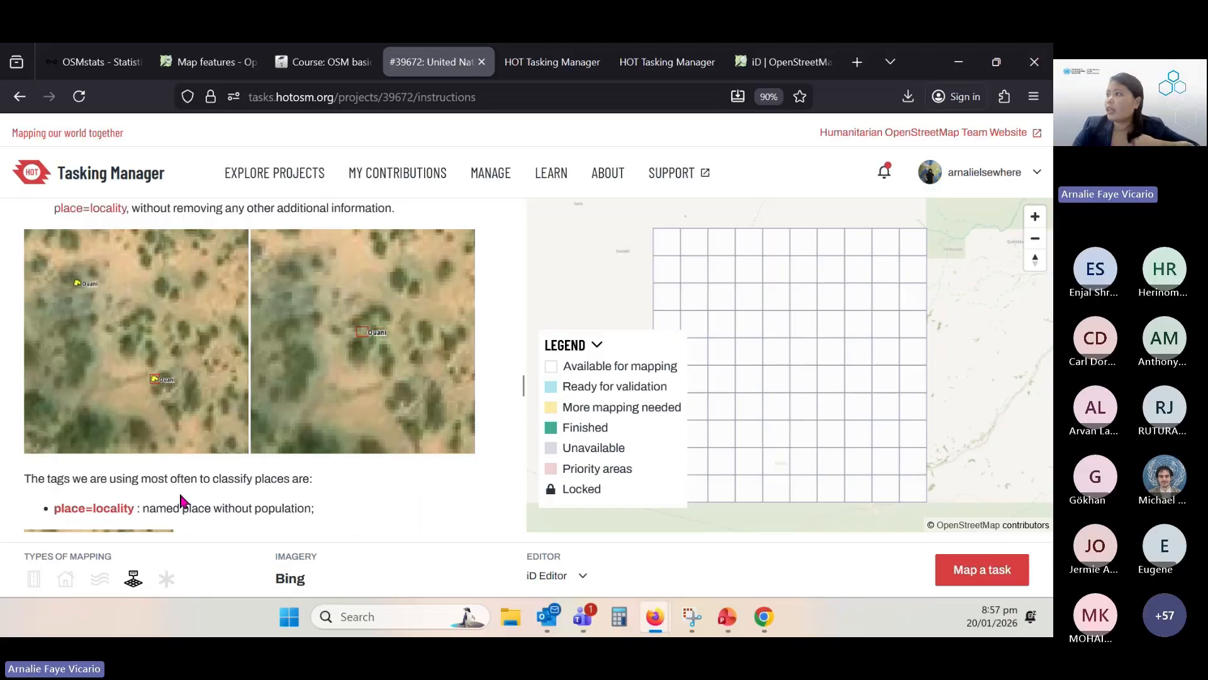
{"action": "scroll", "coordinate": [180, 499], "scroll_direction": "down", "scroll_amount": 5}
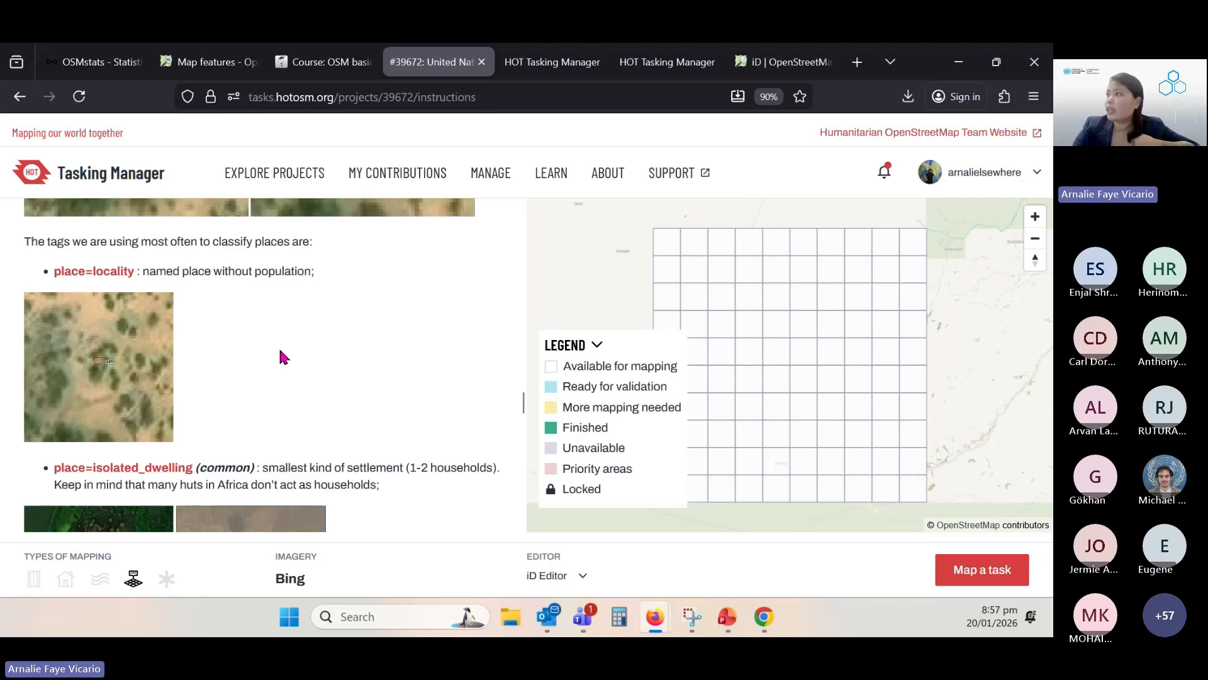
{"action": "scroll", "coordinate": [281, 357], "scroll_direction": "down", "scroll_amount": 3}
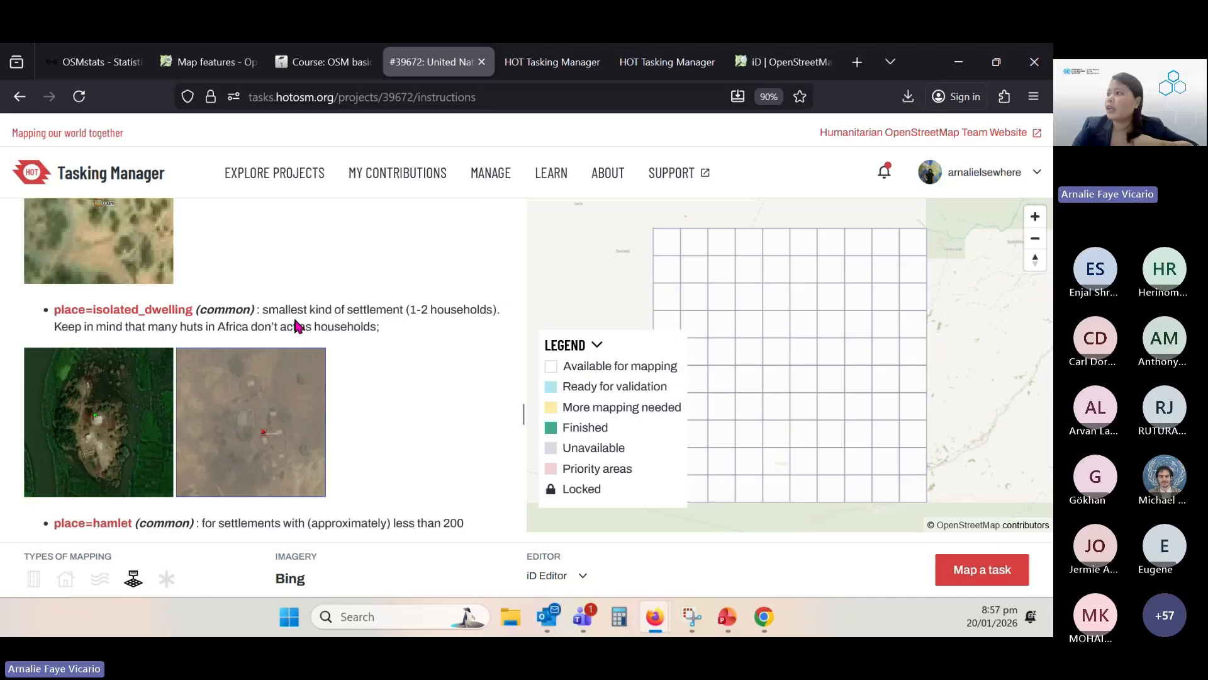
{"action": "scroll", "coordinate": [198, 368], "scroll_direction": "down", "scroll_amount": 3}
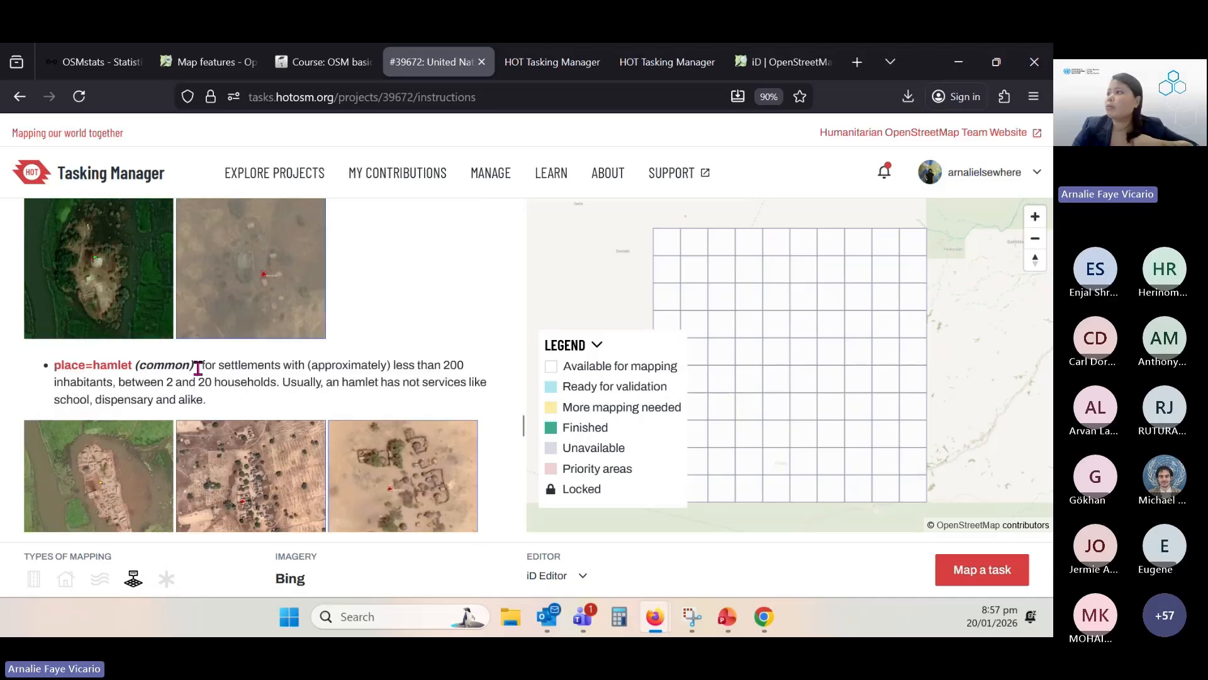
{"action": "scroll", "coordinate": [283, 346], "scroll_direction": "down", "scroll_amount": 2}
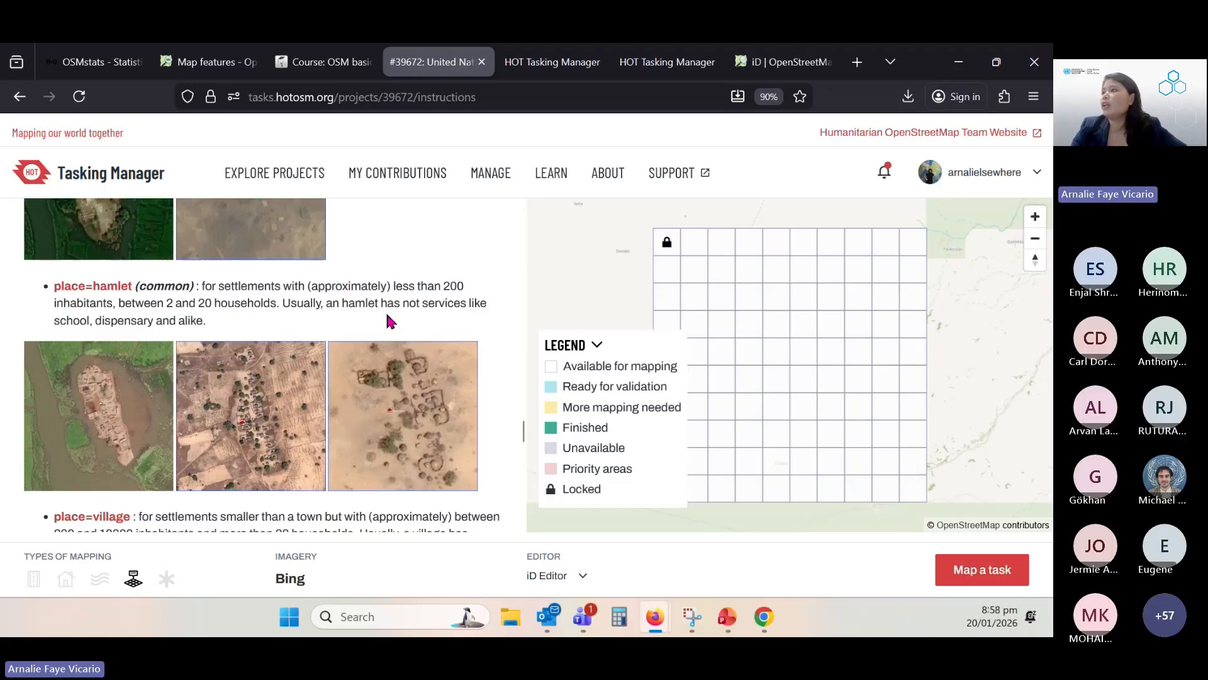
{"action": "scroll", "coordinate": [390, 321], "scroll_direction": "down", "scroll_amount": 4}
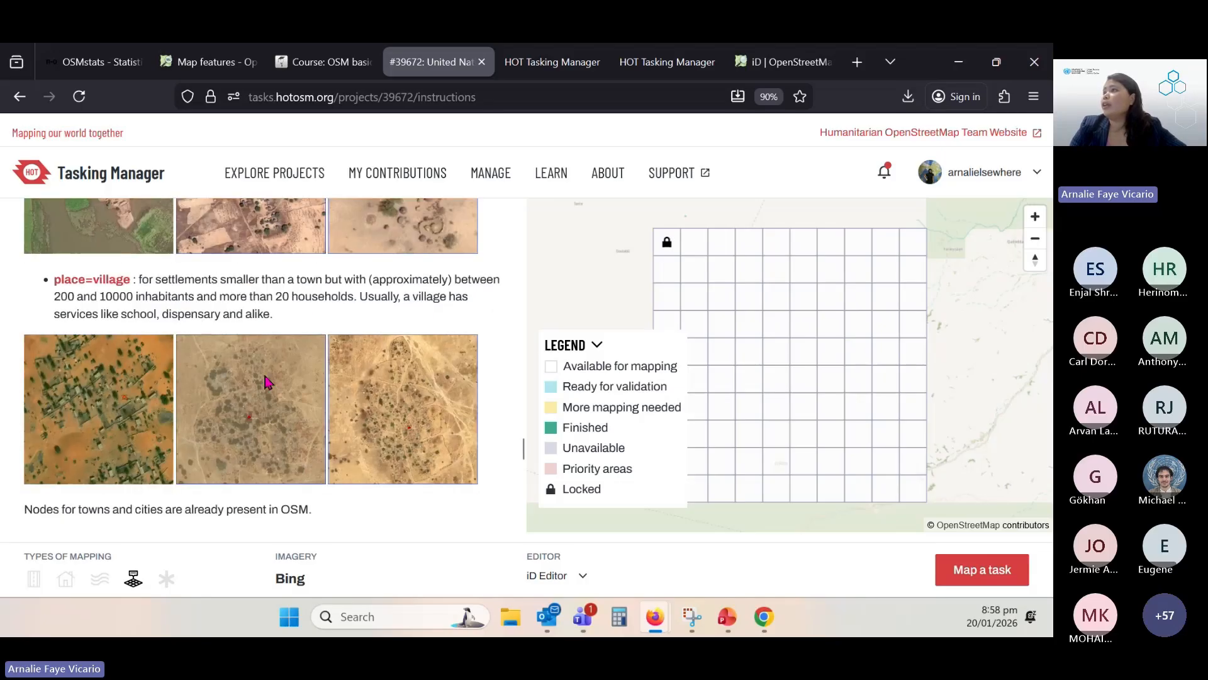
Read the Hedges section with its barrier=hedge examples, and highlight #UNMappers in the changeset comment
{"action": "scroll", "coordinate": [210, 347], "scroll_direction": "down", "scroll_amount": 4}
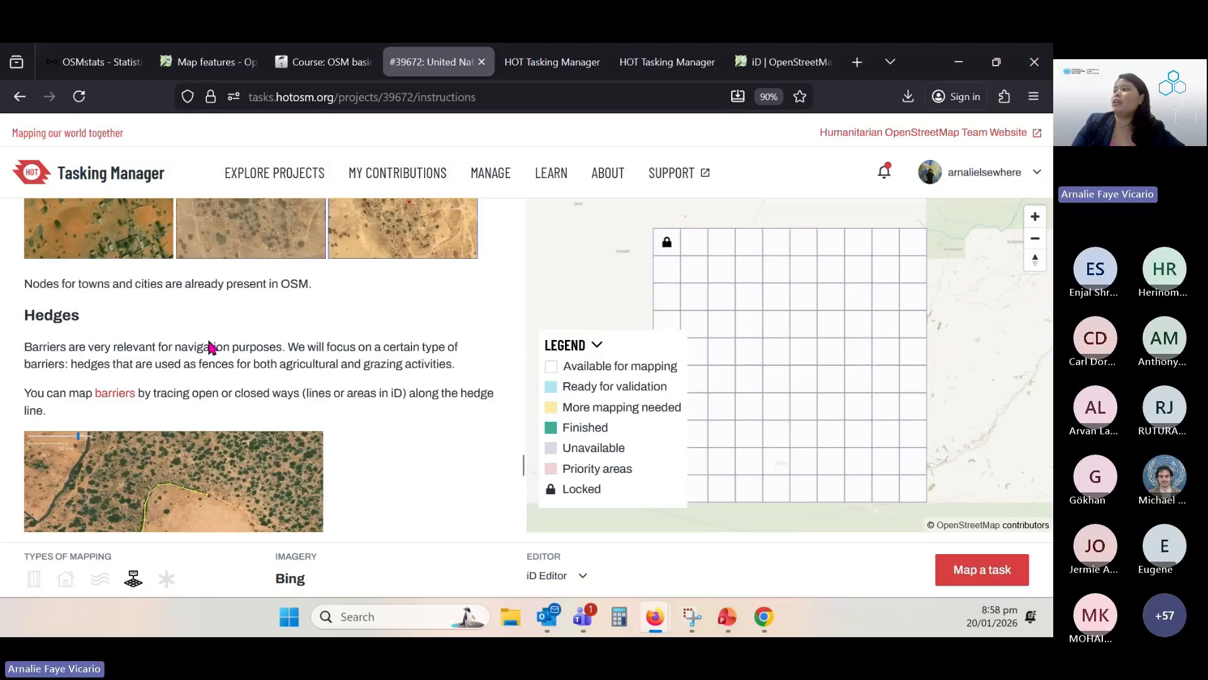
{"action": "scroll", "coordinate": [209, 347], "scroll_direction": "down", "scroll_amount": 2}
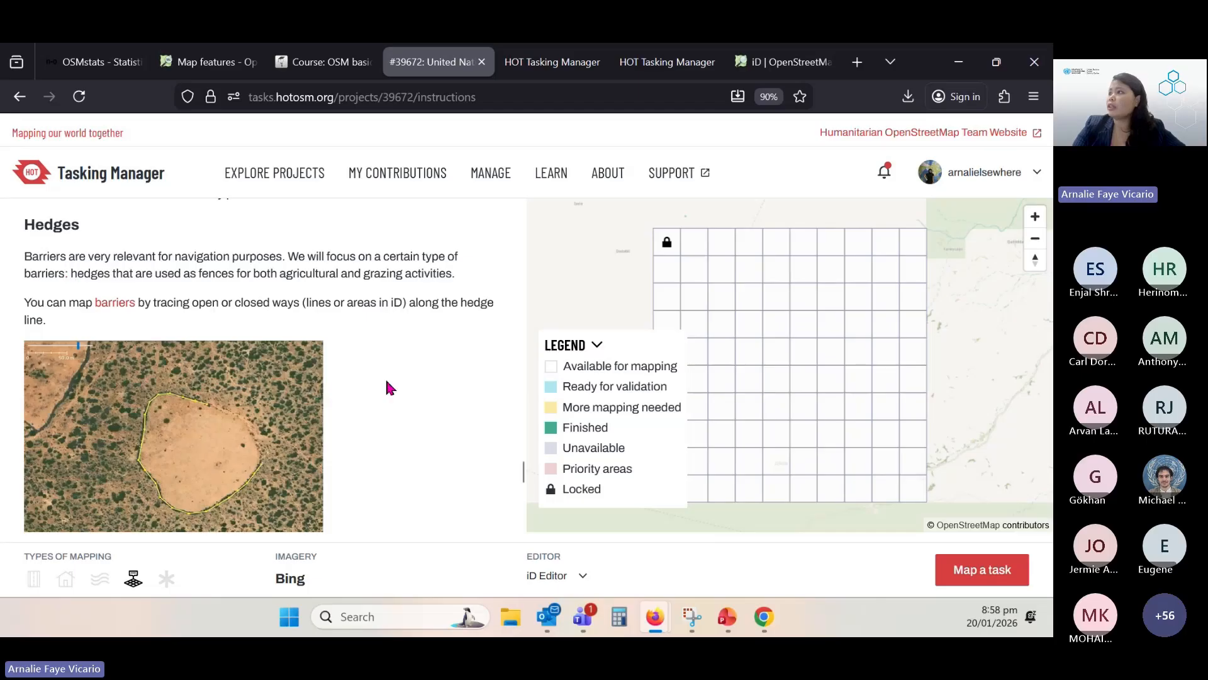
{"action": "scroll", "coordinate": [153, 231], "scroll_direction": "down", "scroll_amount": 3}
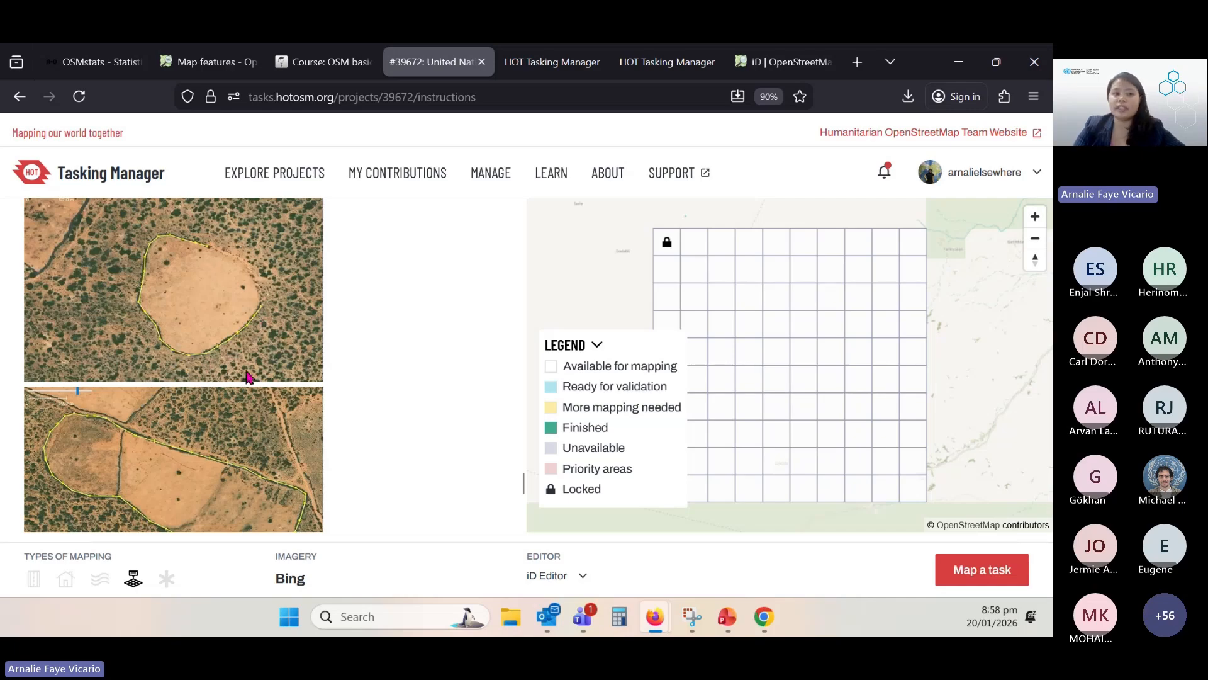
{"action": "scroll", "coordinate": [239, 368], "scroll_direction": "down", "scroll_amount": 3}
{"action": "scroll", "coordinate": [220, 330], "scroll_direction": "up", "scroll_amount": 4}
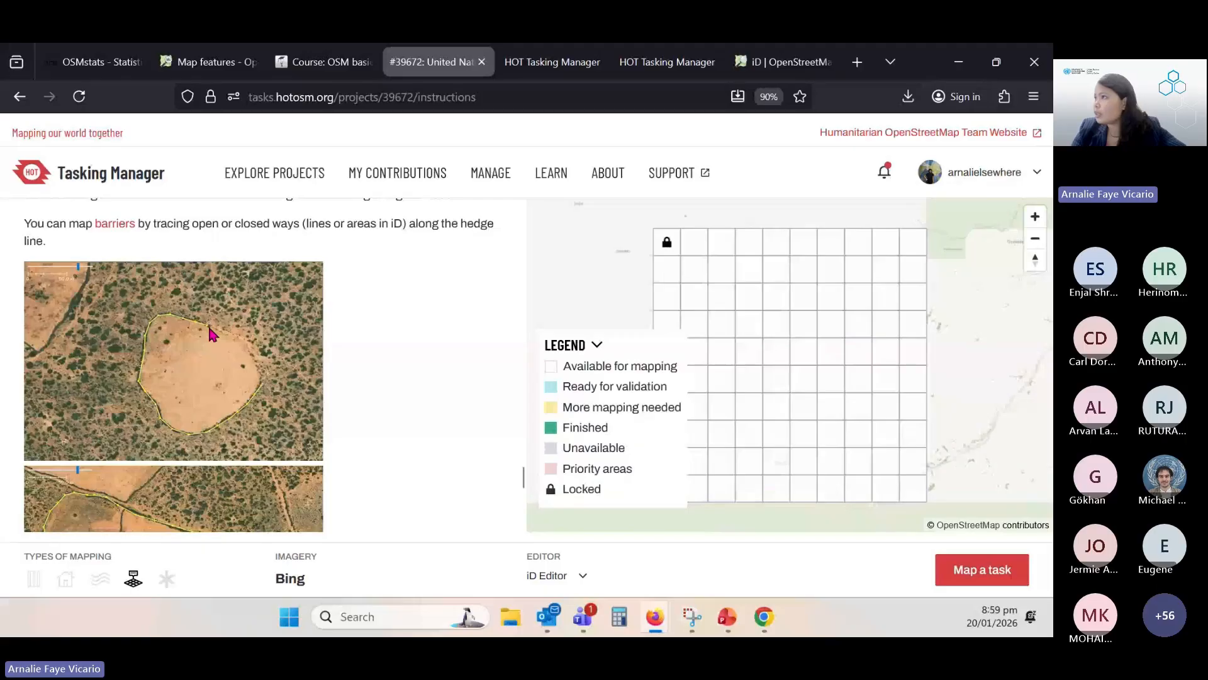
{"action": "scroll", "coordinate": [189, 327], "scroll_direction": "down", "scroll_amount": 2}
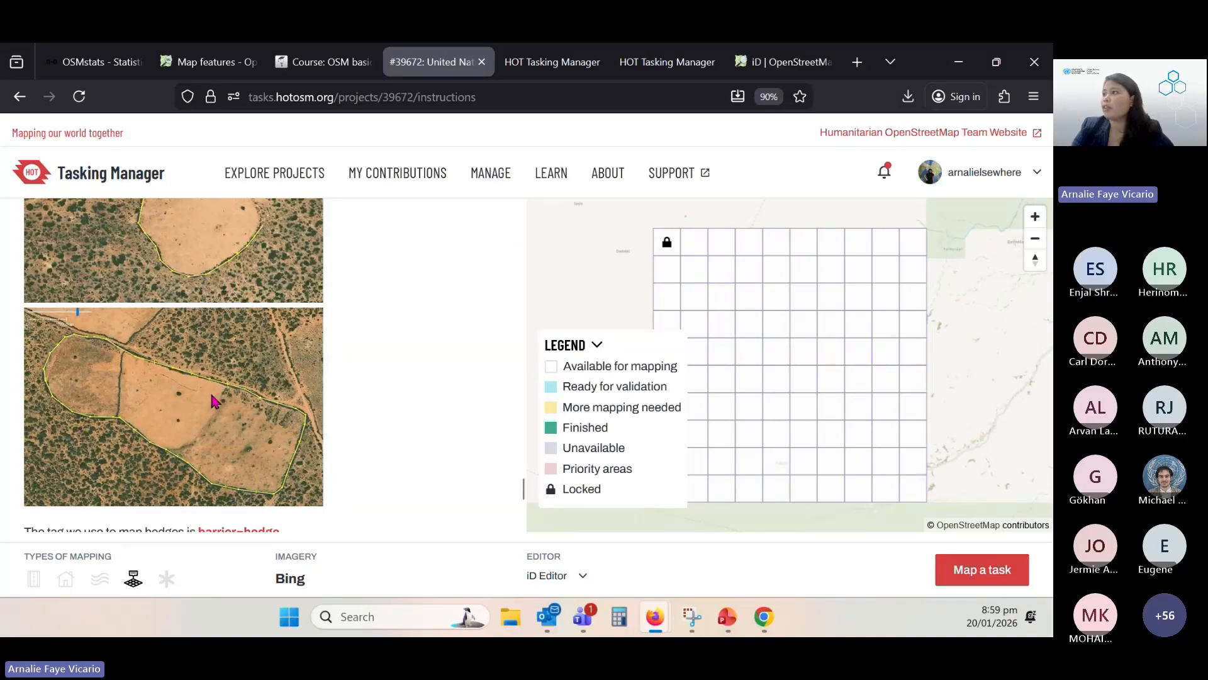
{"action": "scroll", "coordinate": [211, 396], "scroll_direction": "down", "scroll_amount": 5}
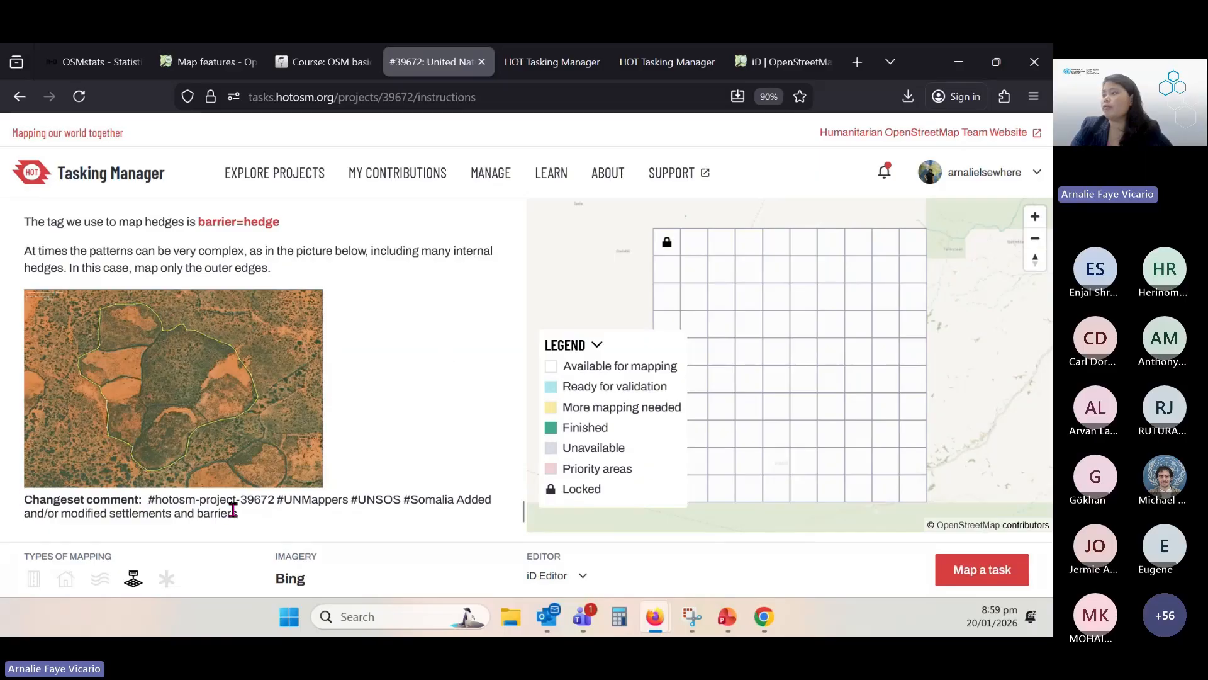
{"action": "left_click_drag", "start_coordinate": [275, 499], "coordinate": [346, 496]}
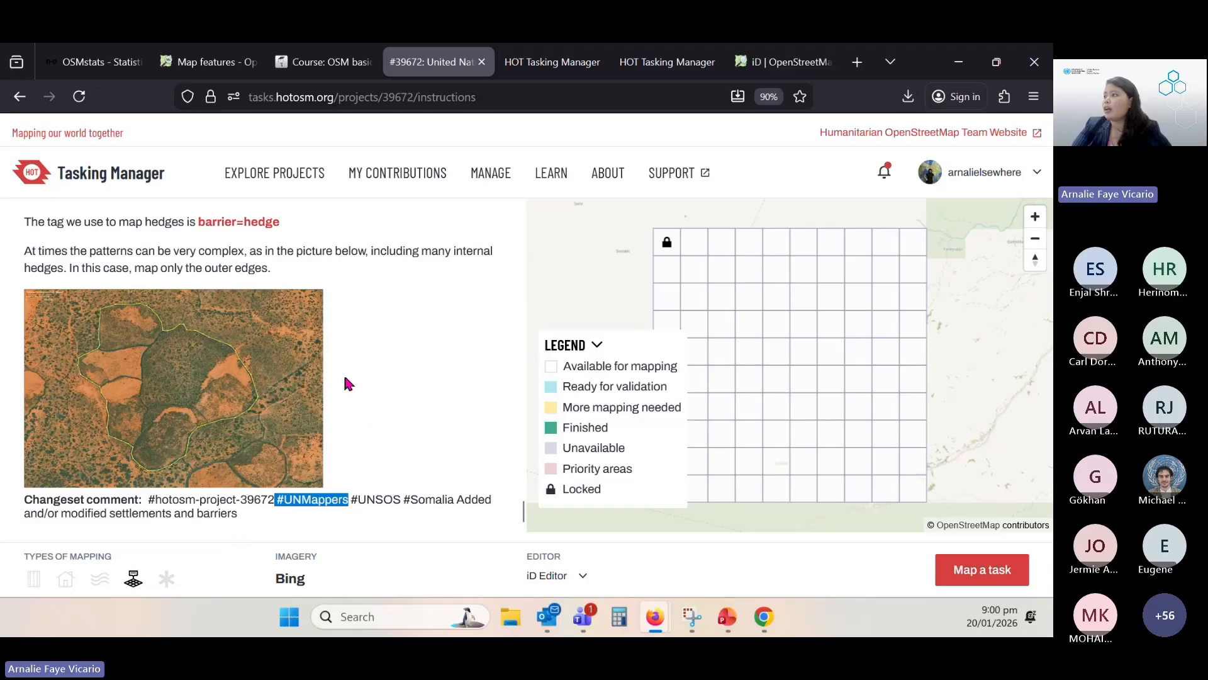
Select the second task square in the grid's first row and start mapping it in the iD Editor
{"action": "left_click", "coordinate": [694, 242]}
{"action": "left_click", "coordinate": [690, 242]}
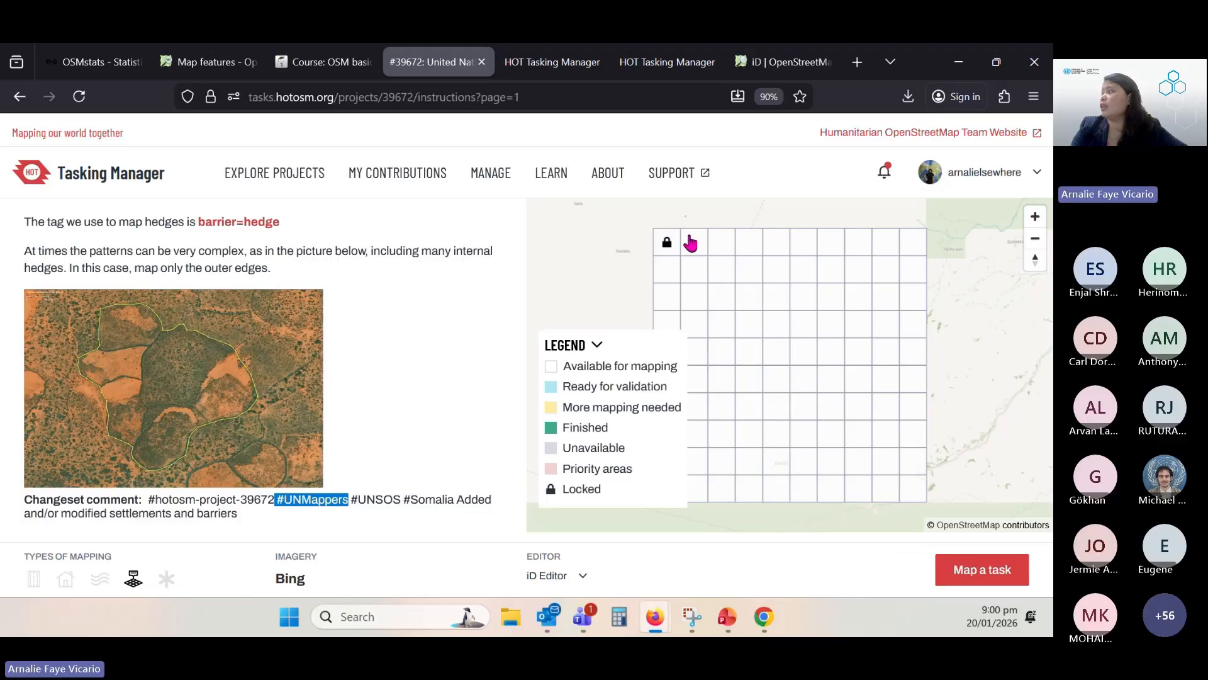
{"action": "left_click", "coordinate": [691, 243]}
{"action": "left_click", "coordinate": [965, 572]}
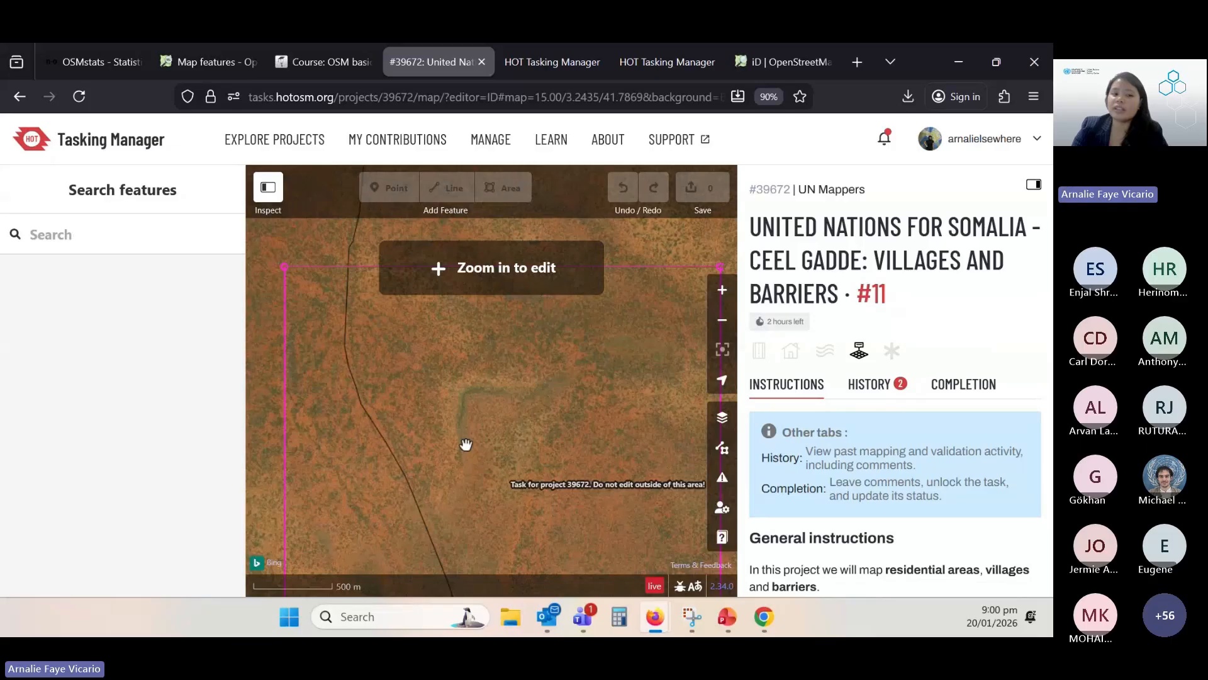
Examine the task's boundary on the imagery and show all entries in the task's history
{"action": "left_click_drag", "start_coordinate": [465, 444], "coordinate": [502, 370]}
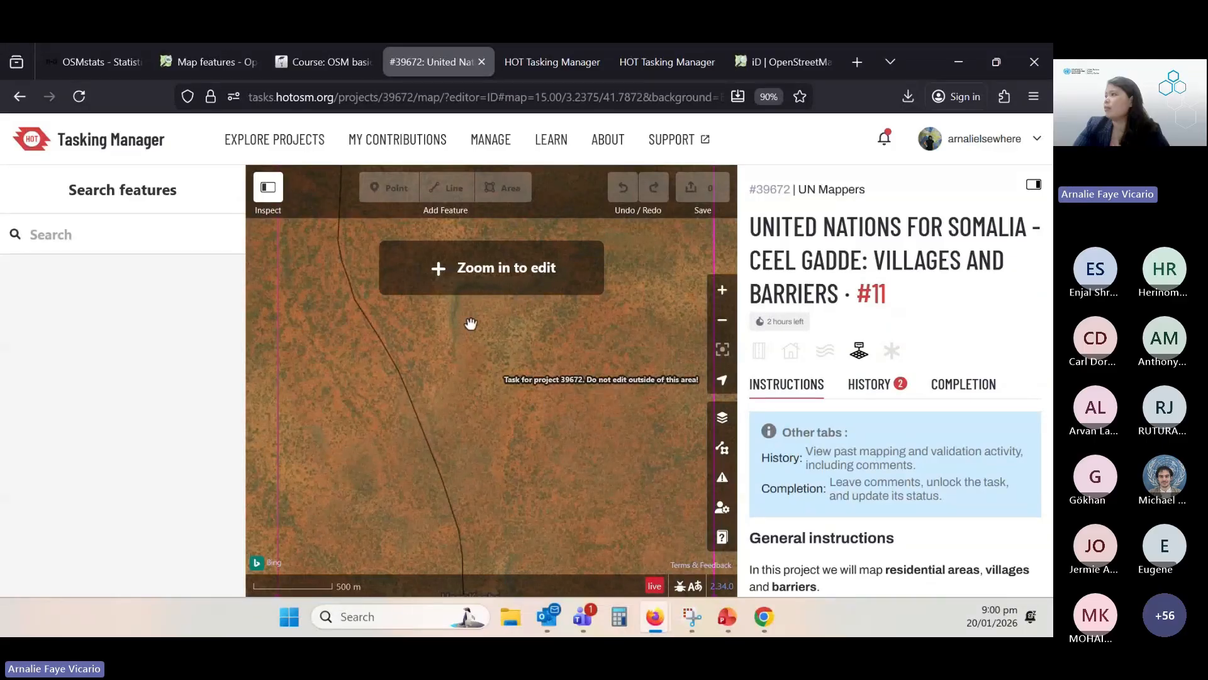
{"action": "left_click_drag", "start_coordinate": [470, 339], "coordinate": [460, 379]}
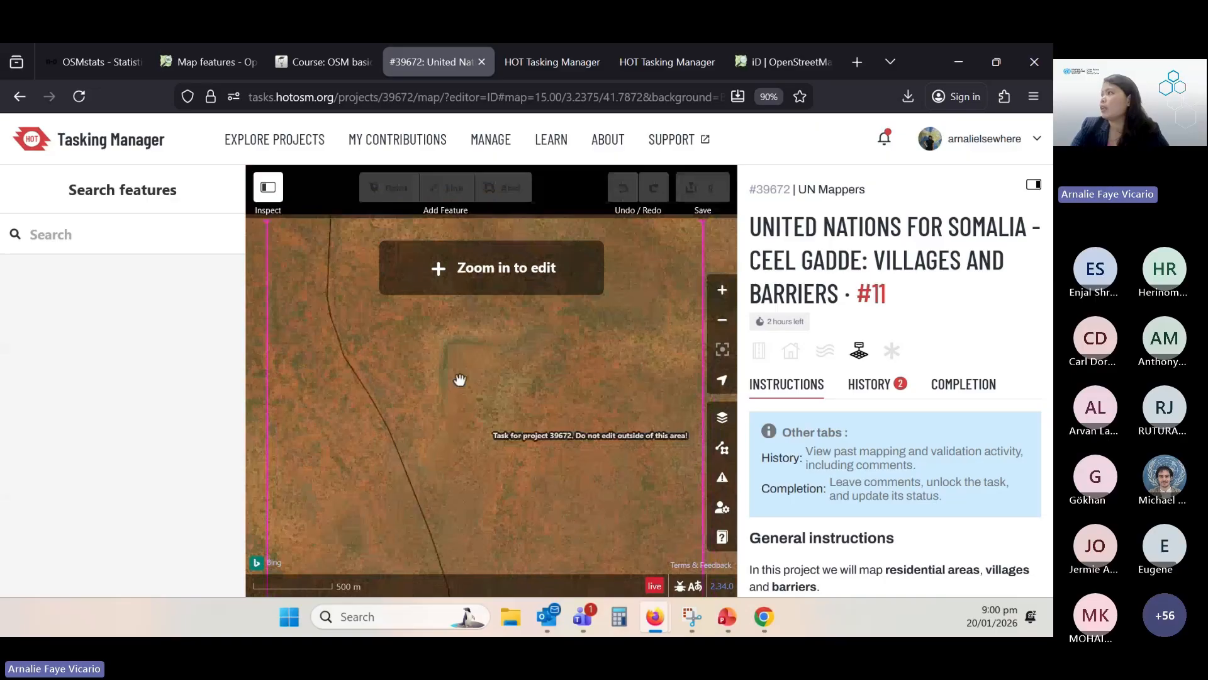
{"action": "scroll", "coordinate": [460, 379], "scroll_direction": "down", "scroll_amount": 2}
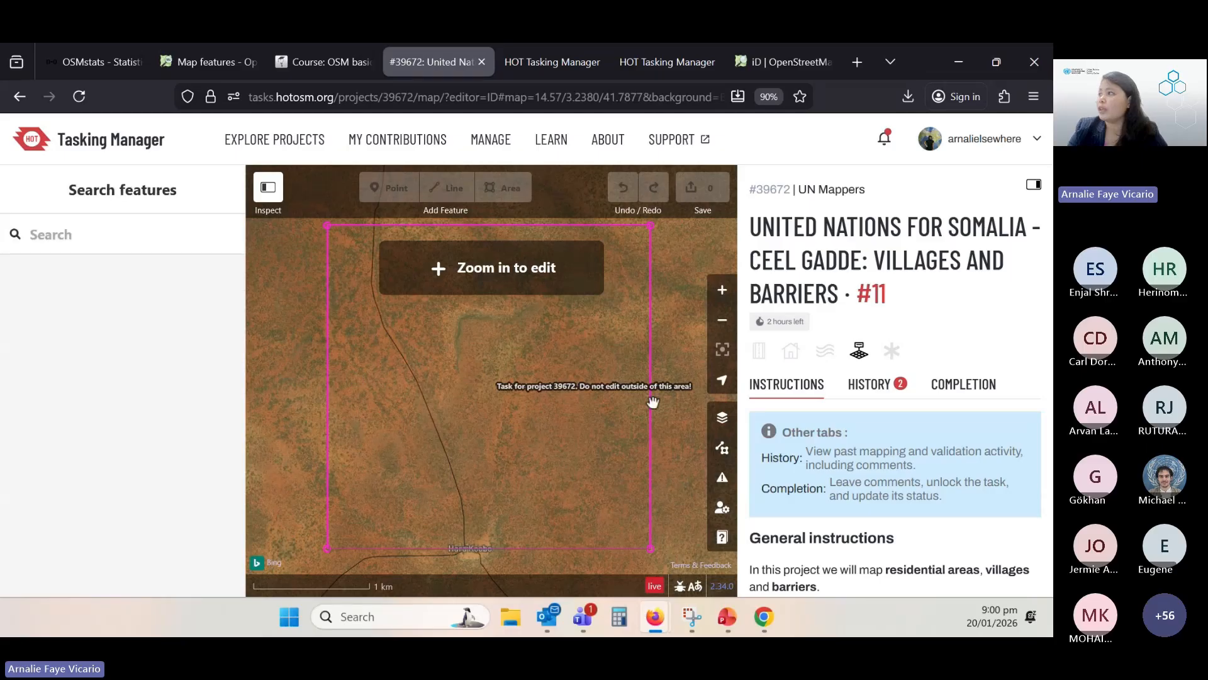
{"action": "left_click", "coordinate": [869, 389]}
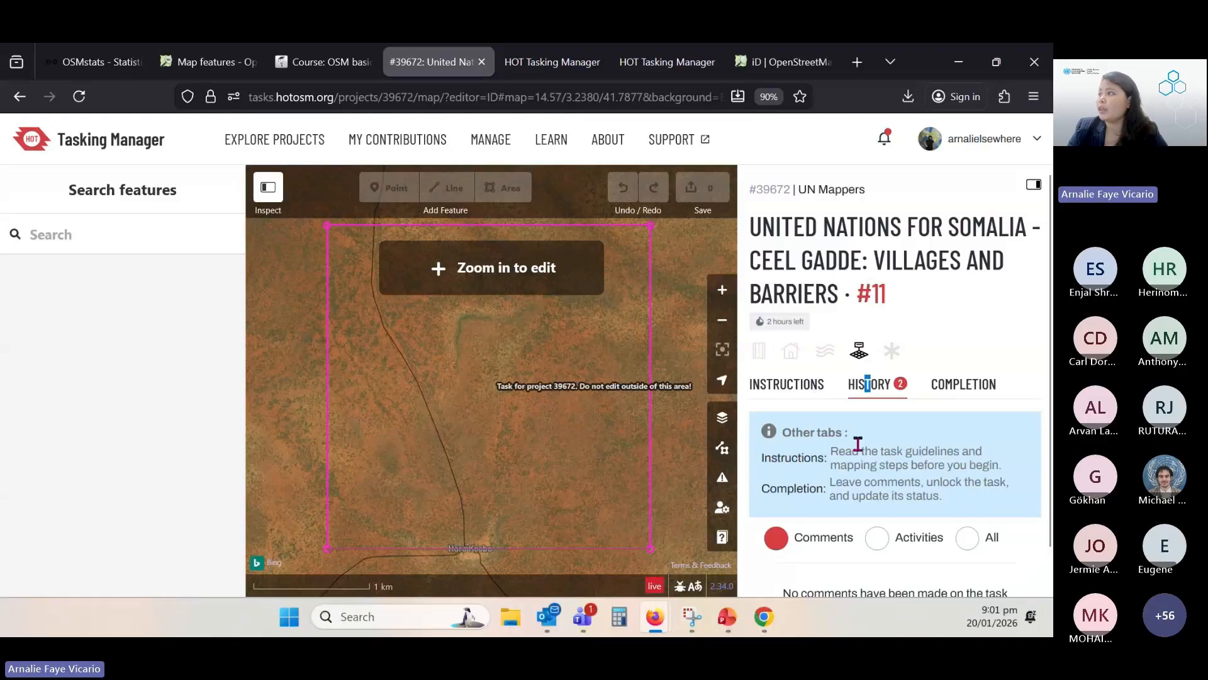
{"action": "left_click", "coordinate": [967, 536]}
{"action": "scroll", "coordinate": [894, 512], "scroll_direction": "down", "scroll_amount": 1}
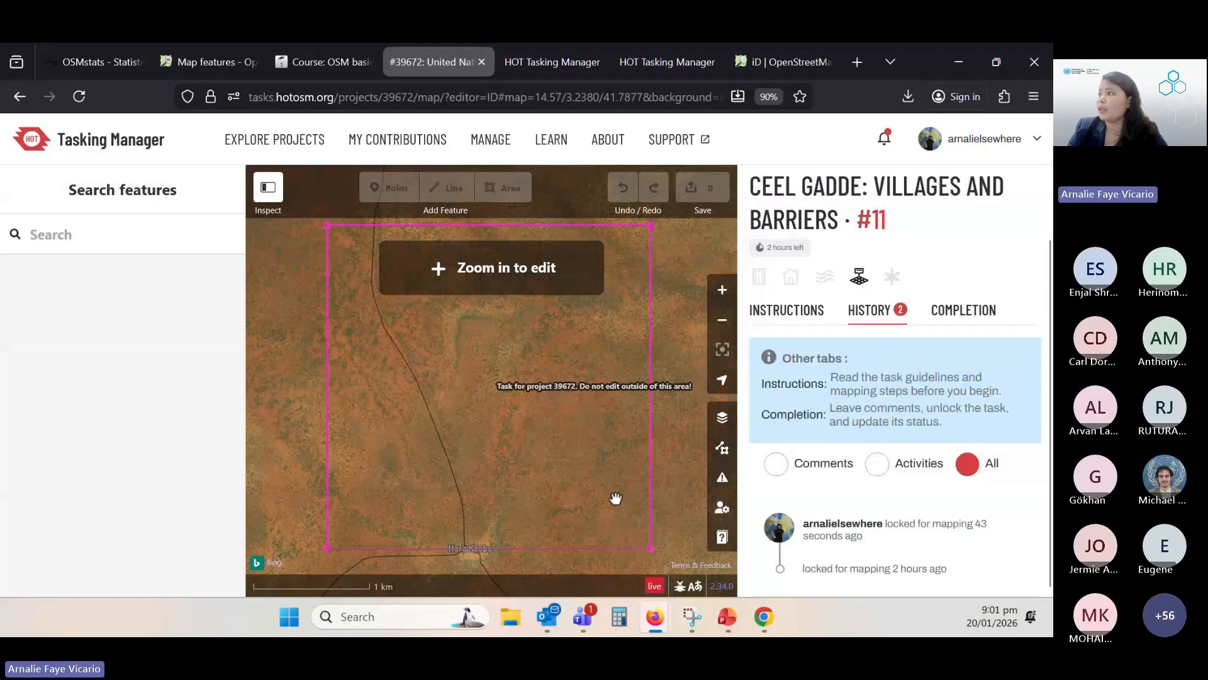
Return to the project page to review the available editors, and reopen the task with iD Editor
{"action": "left_click_drag", "start_coordinate": [387, 453], "coordinate": [400, 406]}
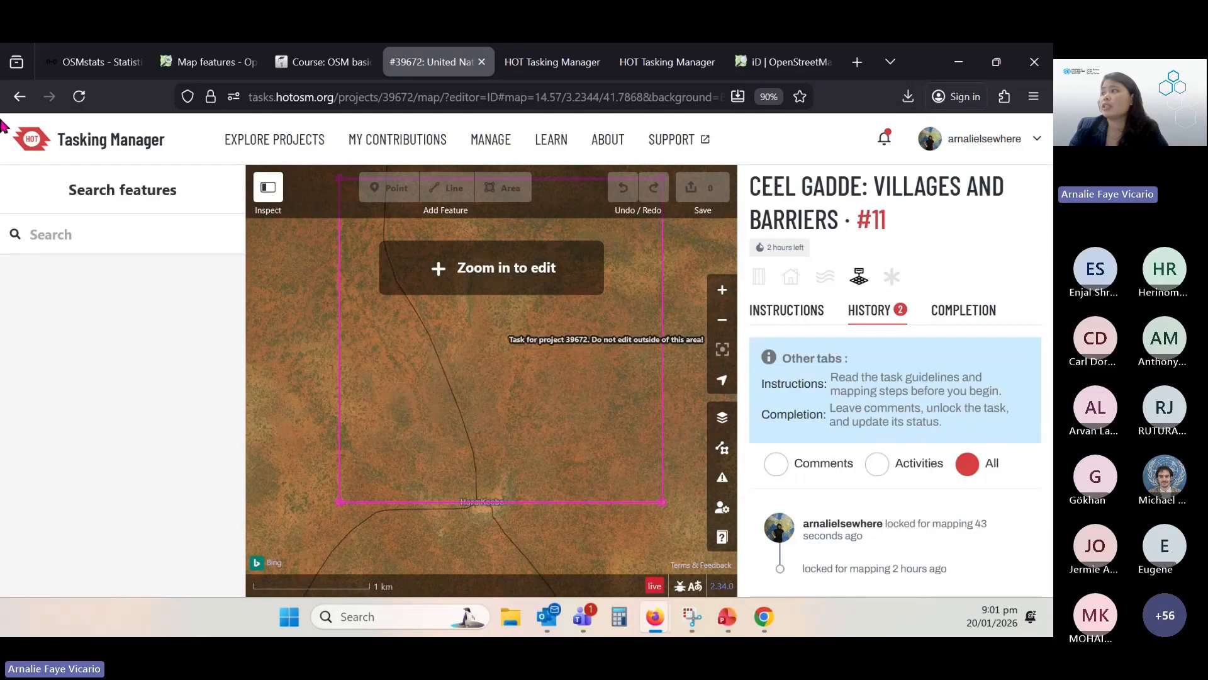
{"action": "left_click", "coordinate": [15, 101]}
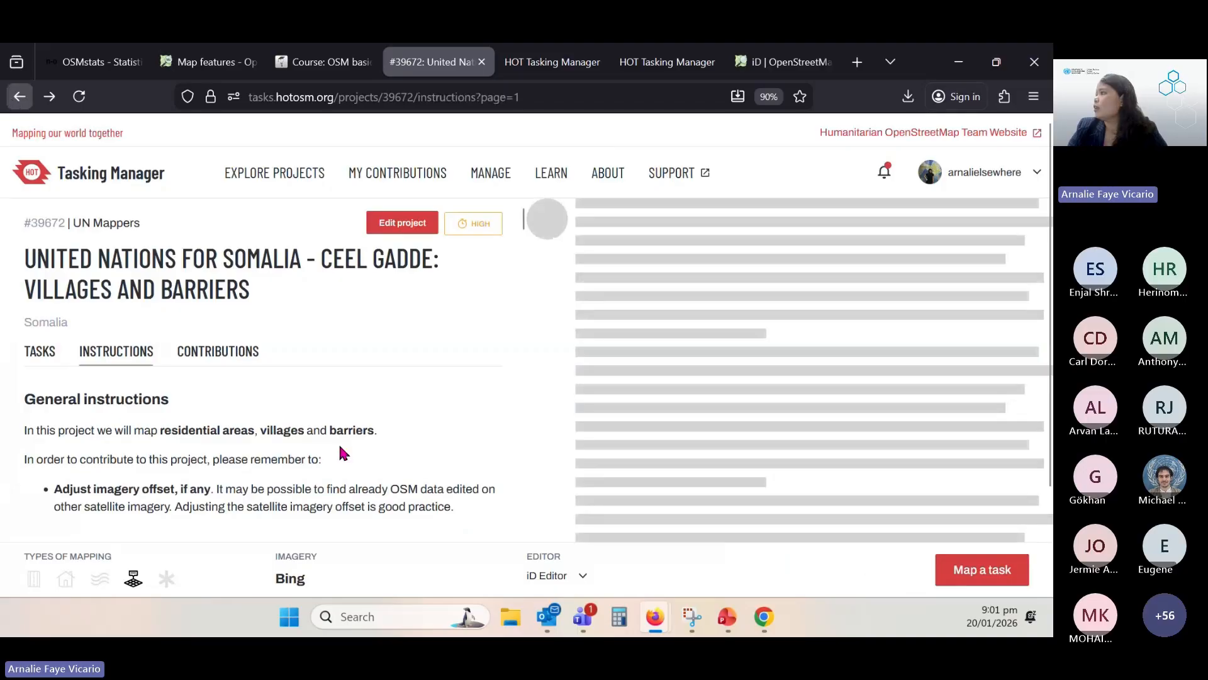
{"action": "left_click", "coordinate": [576, 576]}
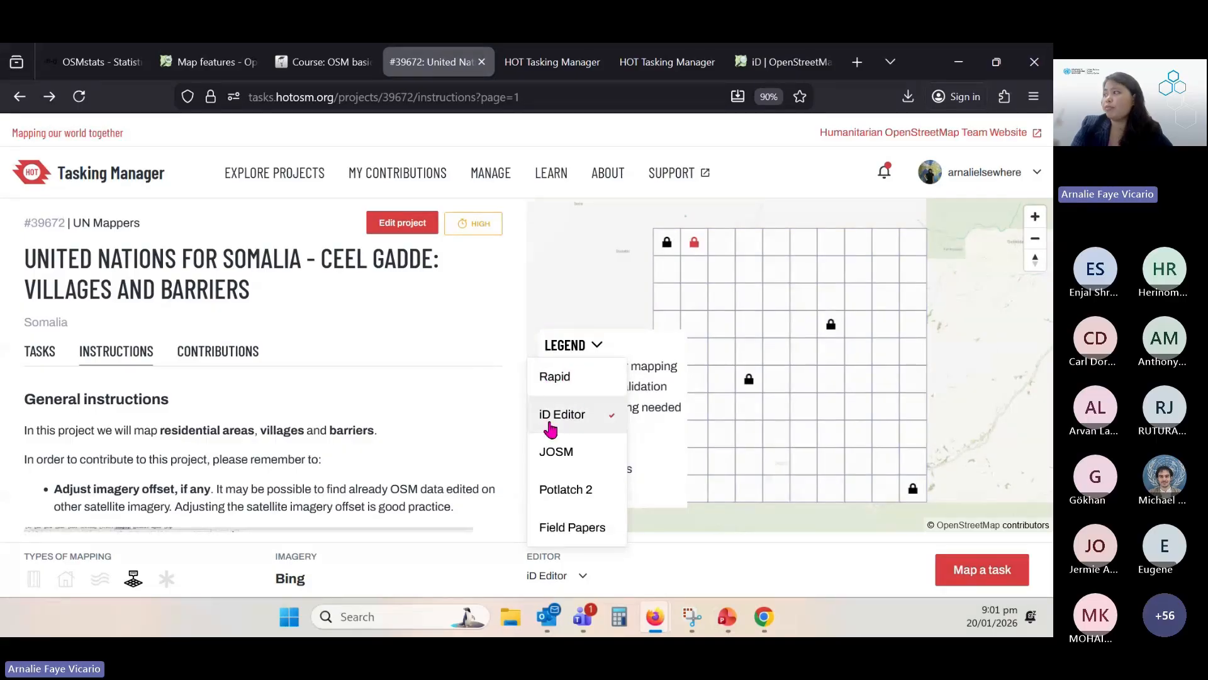
{"action": "left_click", "coordinate": [578, 576]}
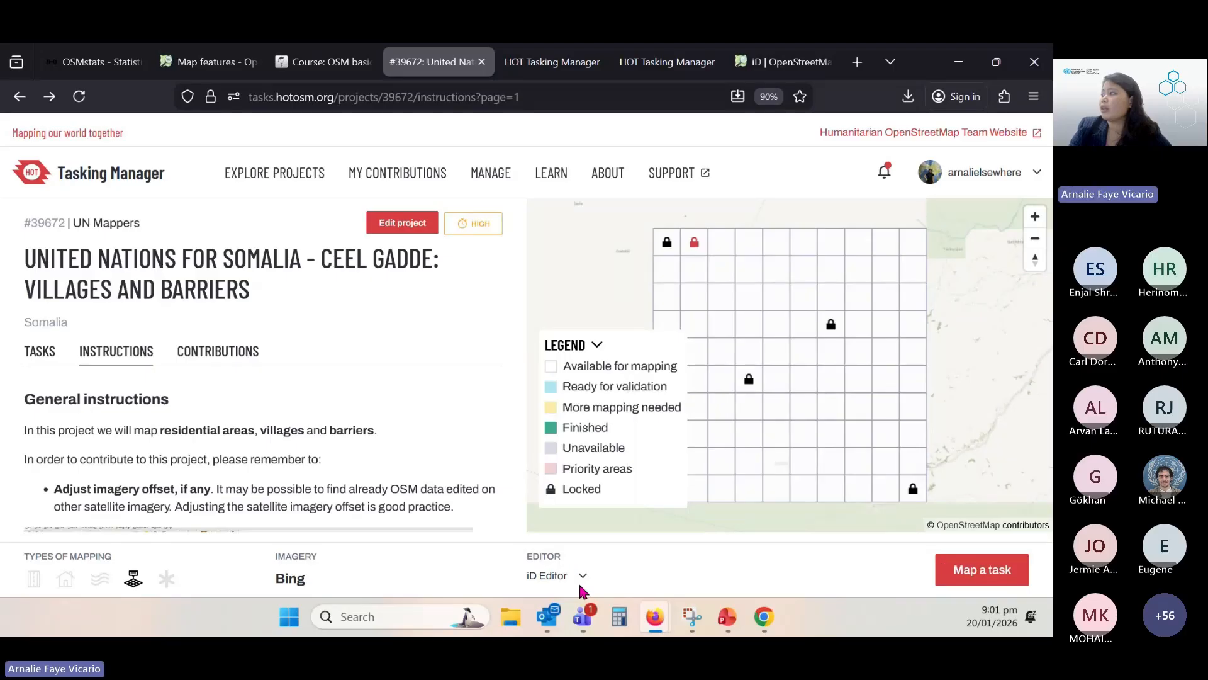
{"action": "left_click", "coordinate": [579, 580]}
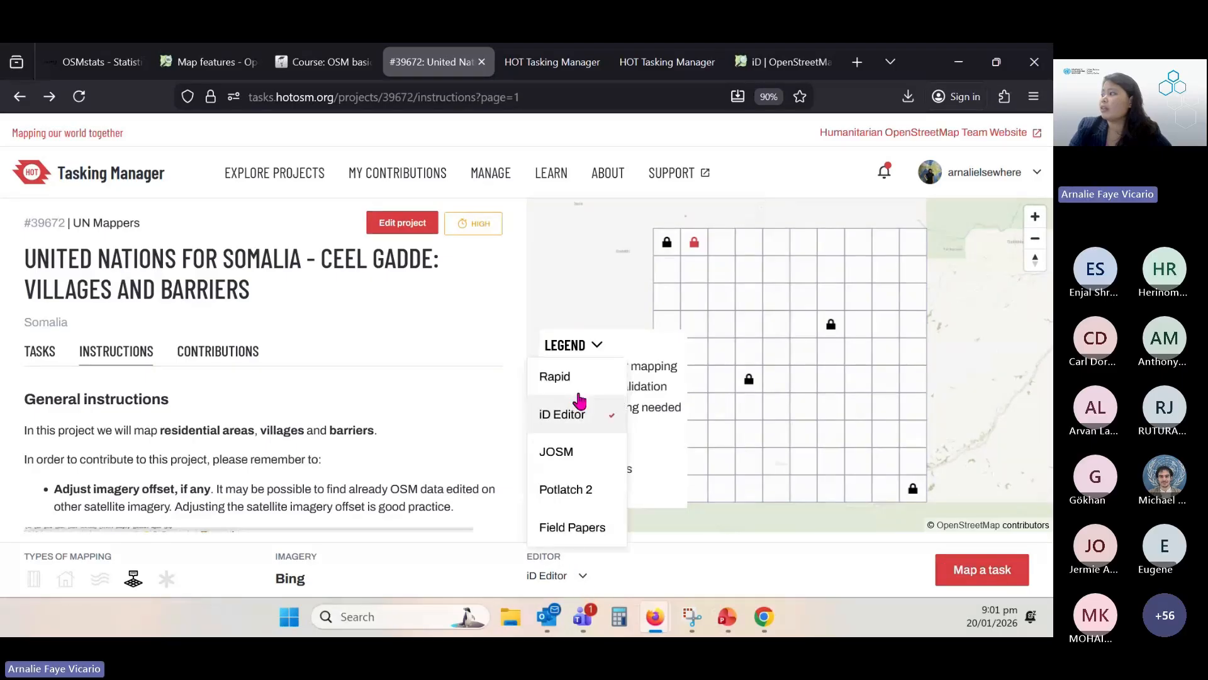
{"action": "left_click", "coordinate": [582, 580]}
{"action": "left_click", "coordinate": [582, 578]}
{"action": "left_click", "coordinate": [584, 415]}
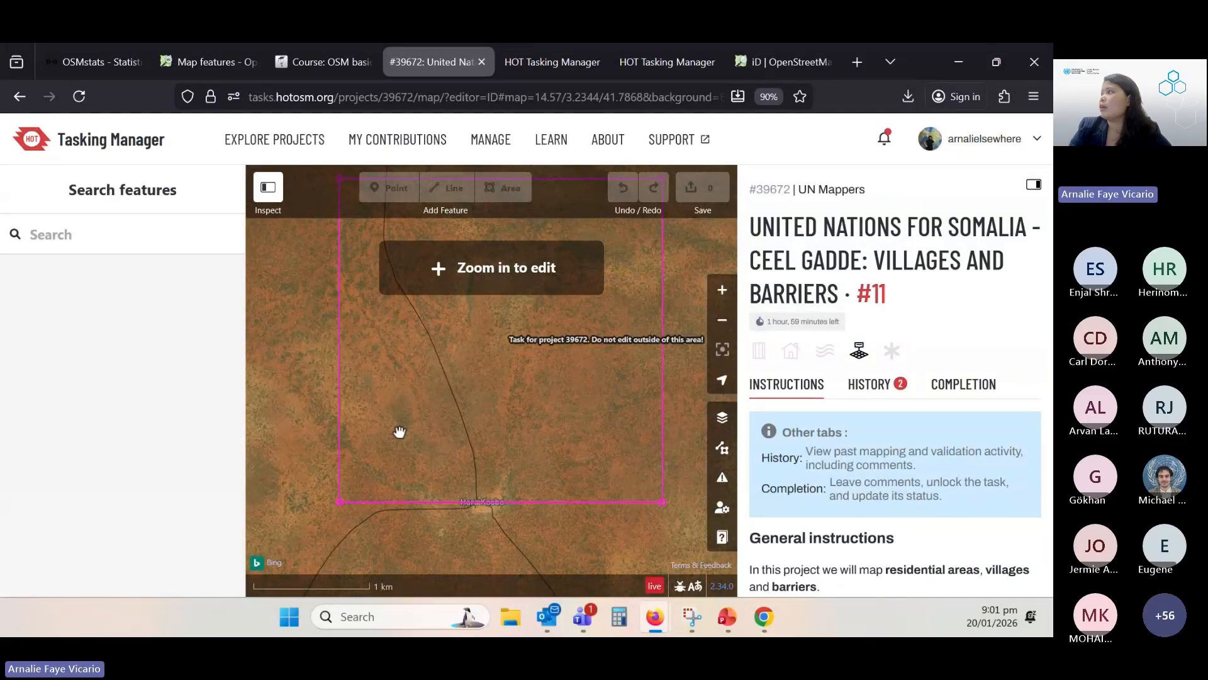
Examine the full extent of the task's boundary on the imagery and where it ends
{"action": "scroll", "coordinate": [399, 432], "scroll_direction": "up", "scroll_amount": 2}
{"action": "scroll", "coordinate": [399, 432], "scroll_direction": "up", "scroll_amount": 2}
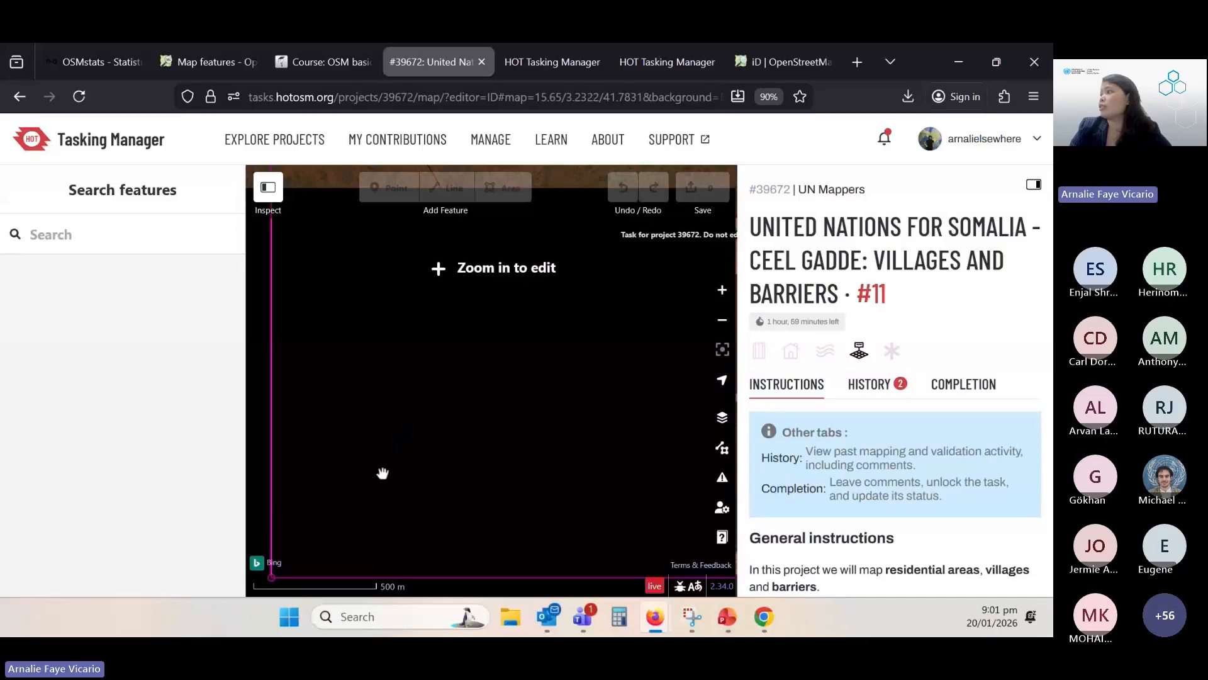
{"action": "left_click_drag", "start_coordinate": [391, 477], "coordinate": [409, 409]}
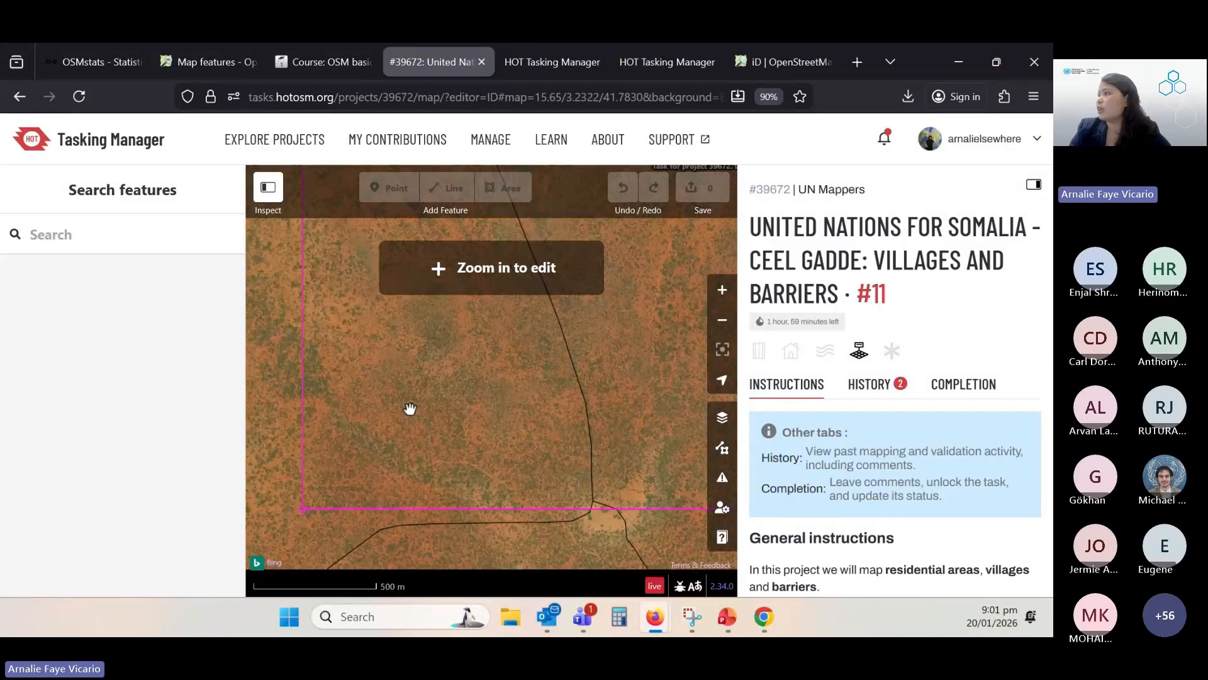
{"action": "scroll", "coordinate": [409, 409], "scroll_direction": "down", "scroll_amount": 2}
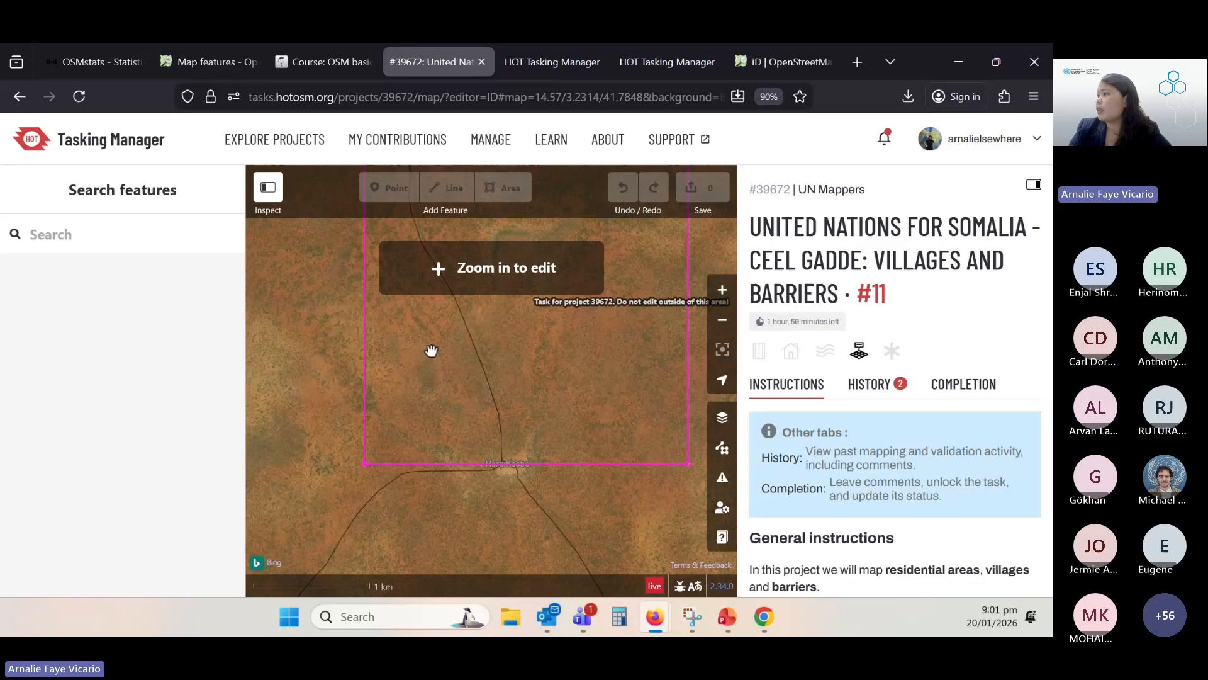
{"action": "left_click_drag", "start_coordinate": [616, 341], "coordinate": [529, 378]}
{"action": "left_click", "coordinate": [599, 346]}
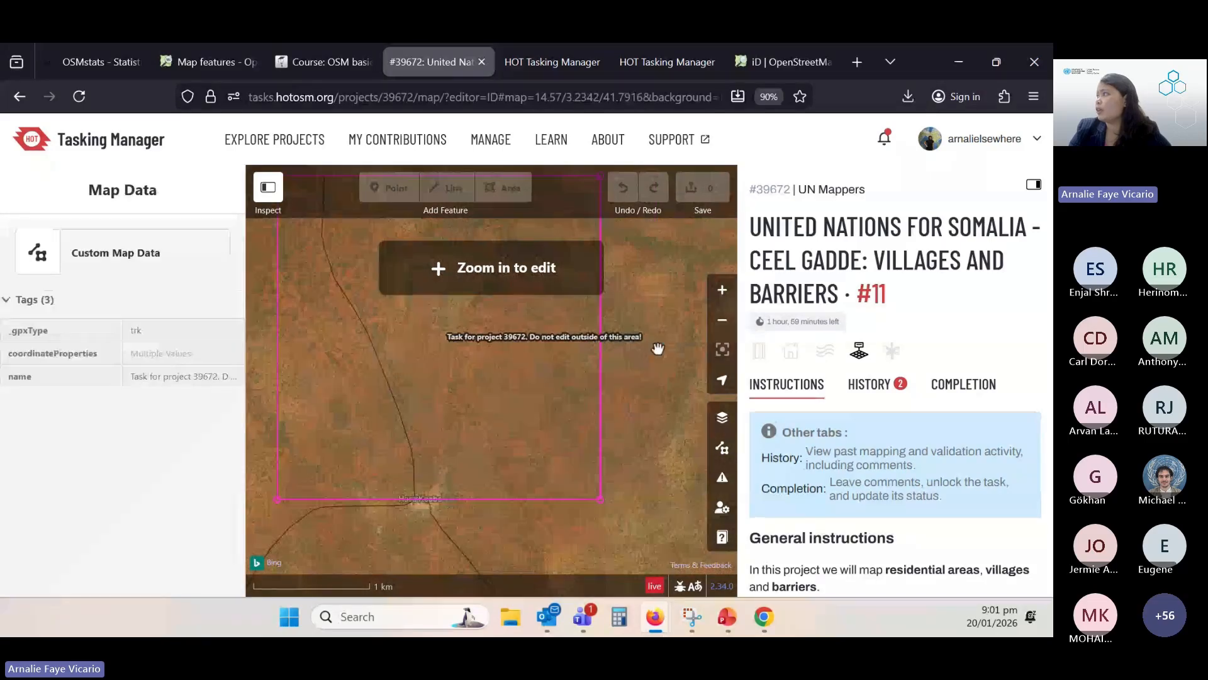
{"action": "left_click_drag", "start_coordinate": [658, 348], "coordinate": [678, 341]}
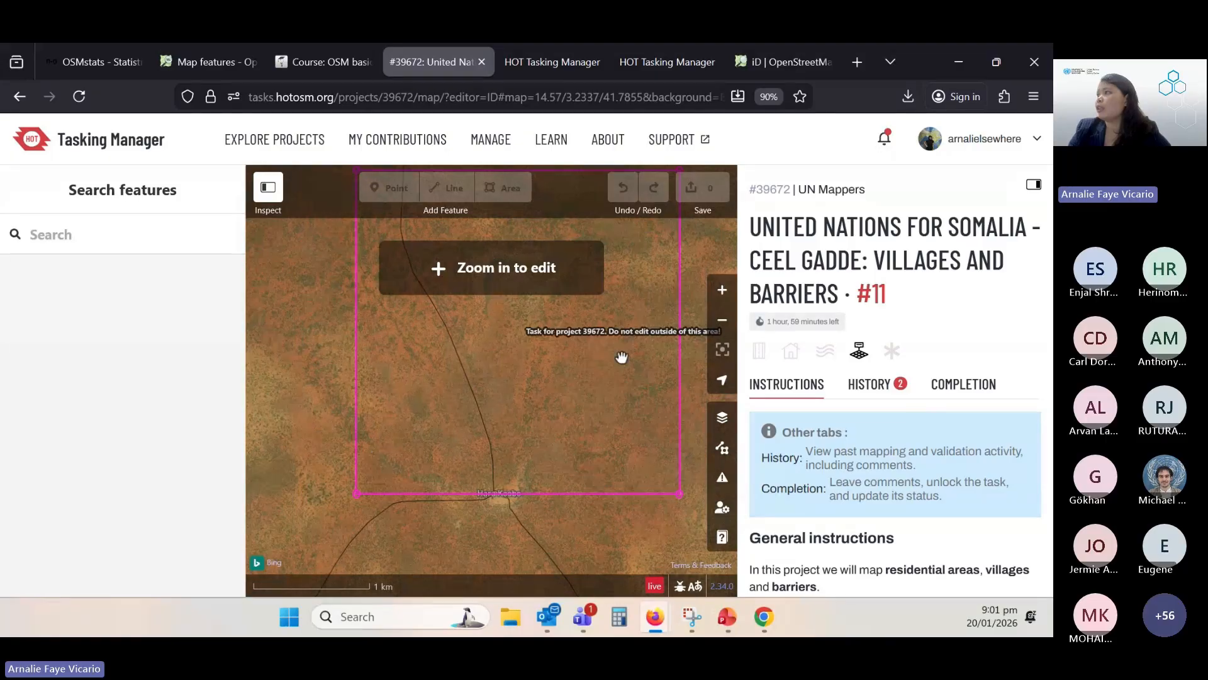
Search the imagery inside the task from its southwest corner eastwards and up to the northern boundary for features to map
{"action": "scroll", "coordinate": [400, 442], "scroll_direction": "up", "scroll_amount": 2}
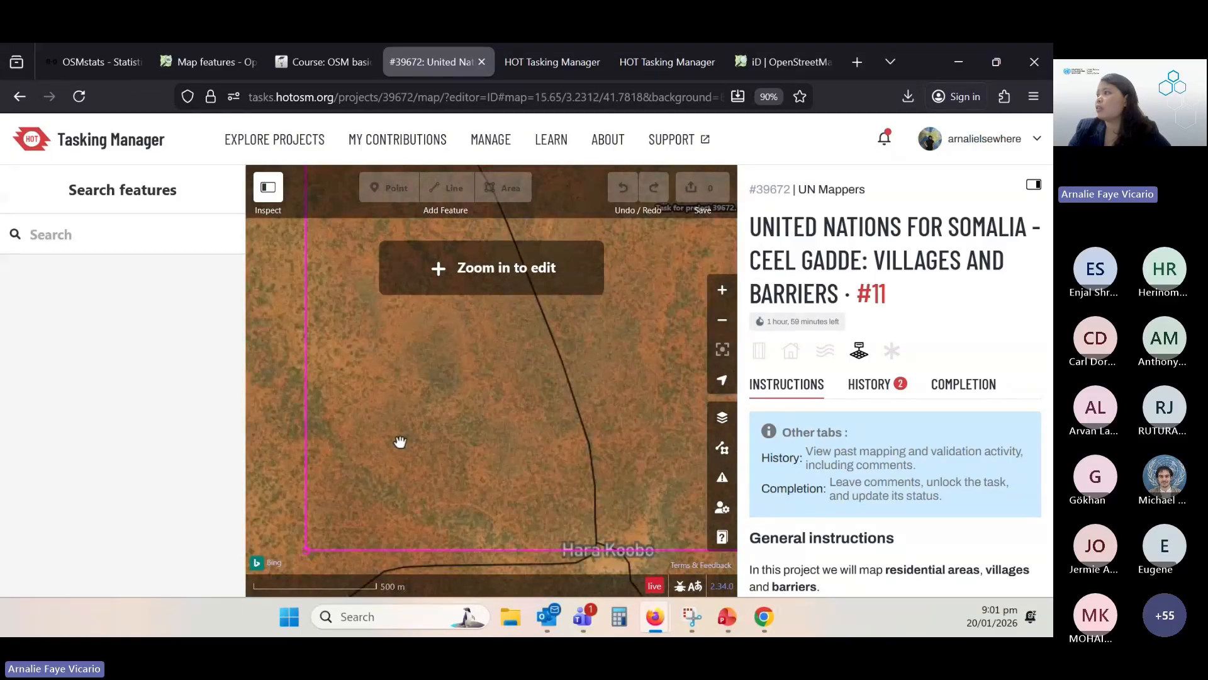
{"action": "scroll", "coordinate": [401, 442], "scroll_direction": "up", "scroll_amount": 1}
{"action": "left_click_drag", "start_coordinate": [400, 442], "coordinate": [409, 398]}
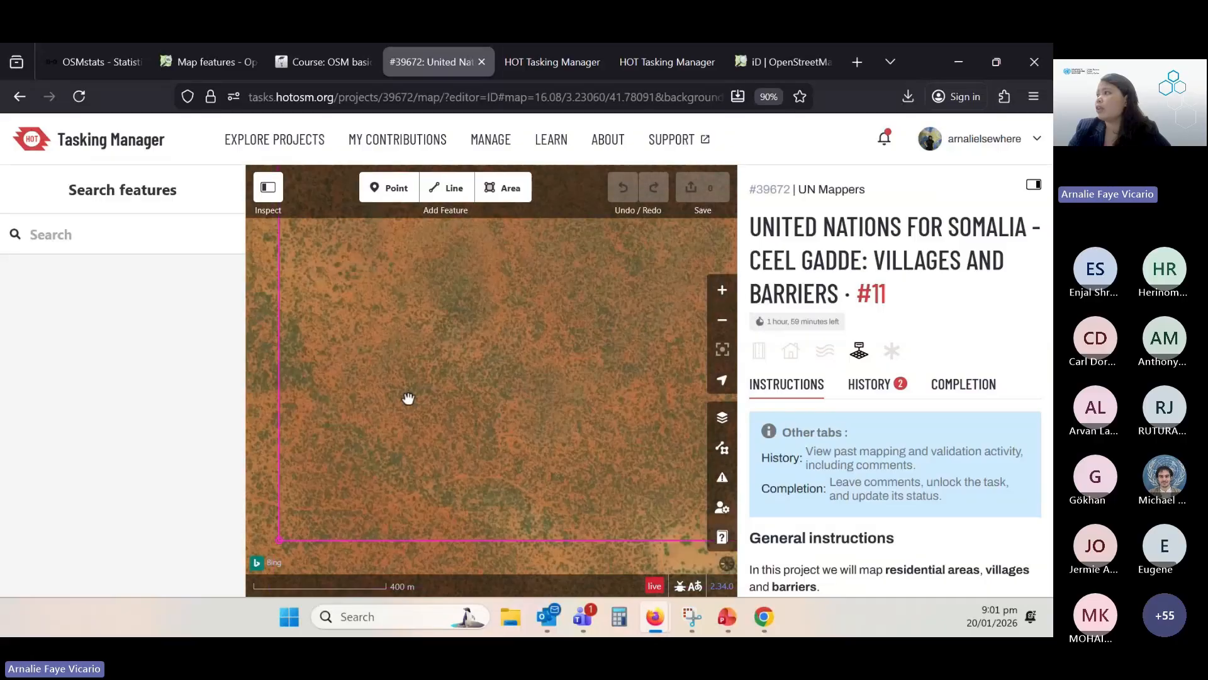
{"action": "scroll", "coordinate": [408, 399], "scroll_direction": "up", "scroll_amount": 1}
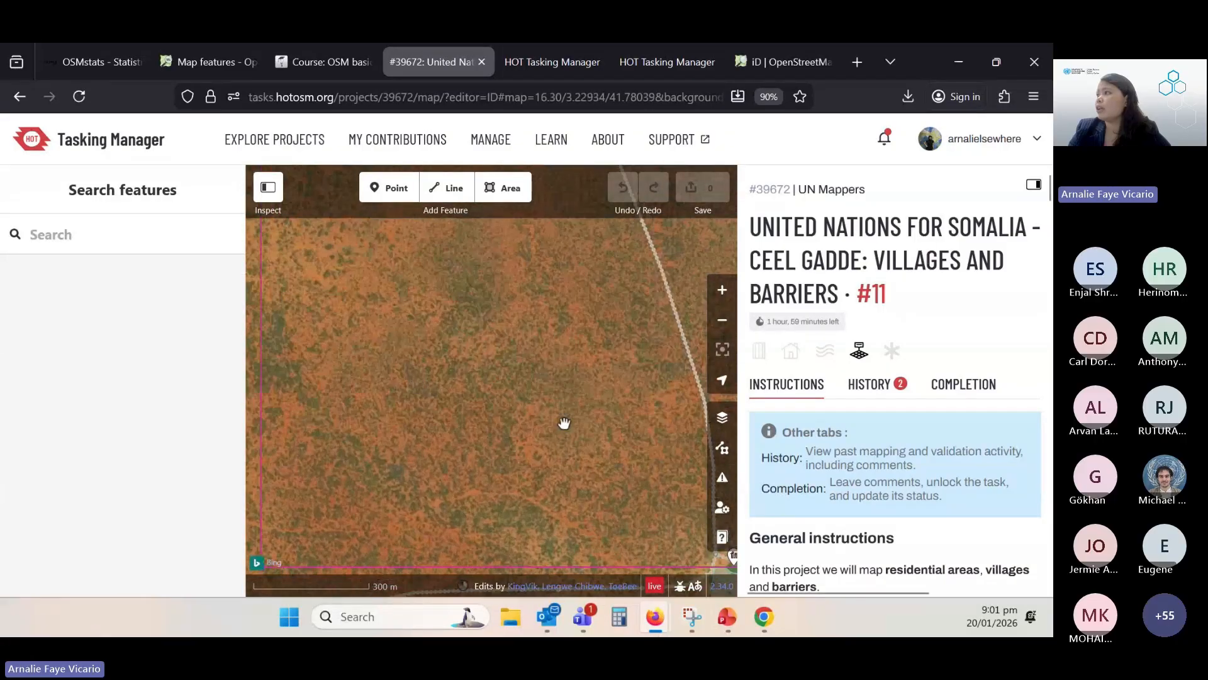
{"action": "left_click_drag", "start_coordinate": [454, 425], "coordinate": [491, 397]}
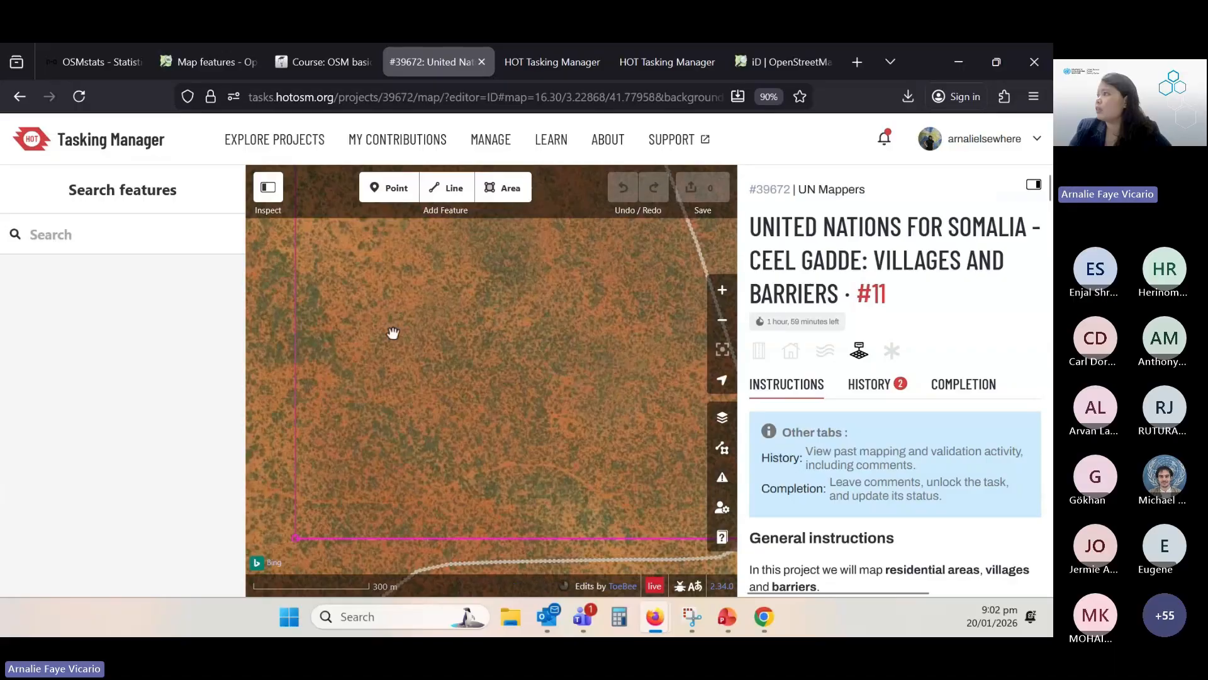
{"action": "scroll", "coordinate": [395, 333], "scroll_direction": "up", "scroll_amount": 1}
{"action": "scroll", "coordinate": [394, 334], "scroll_direction": "up", "scroll_amount": 1}
{"action": "scroll", "coordinate": [382, 359], "scroll_direction": "down", "scroll_amount": 1}
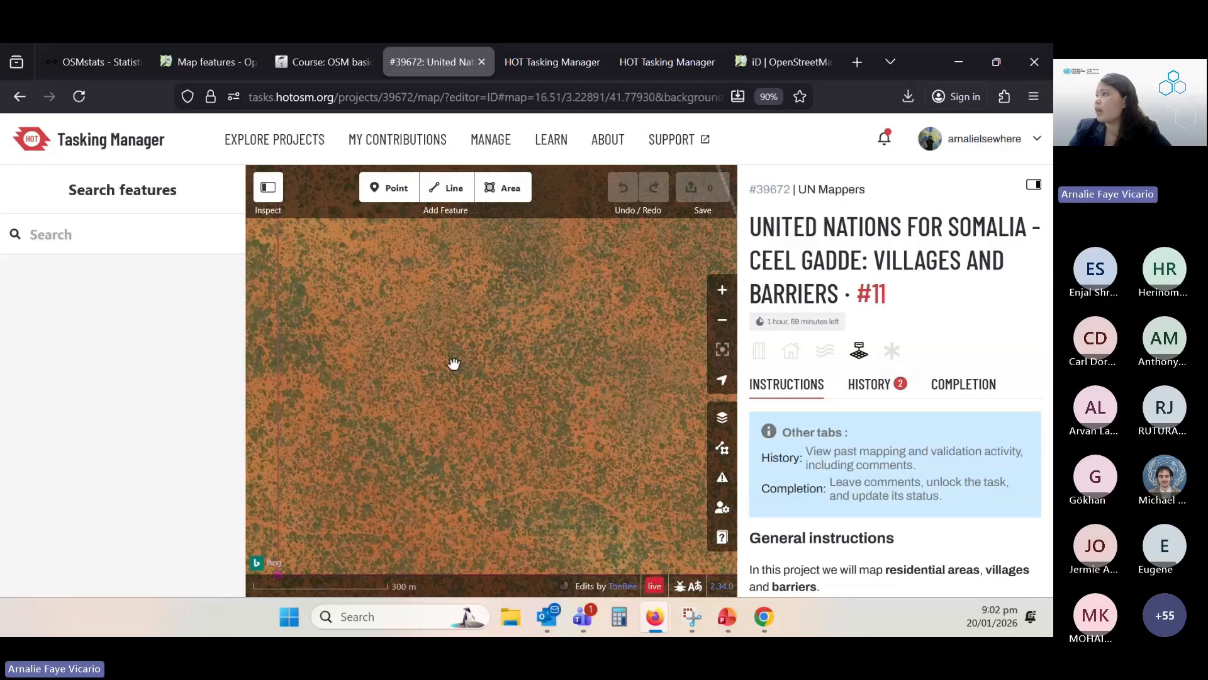
{"action": "left_click_drag", "start_coordinate": [676, 468], "coordinate": [314, 409]}
{"action": "left_click_drag", "start_coordinate": [699, 413], "coordinate": [409, 469]}
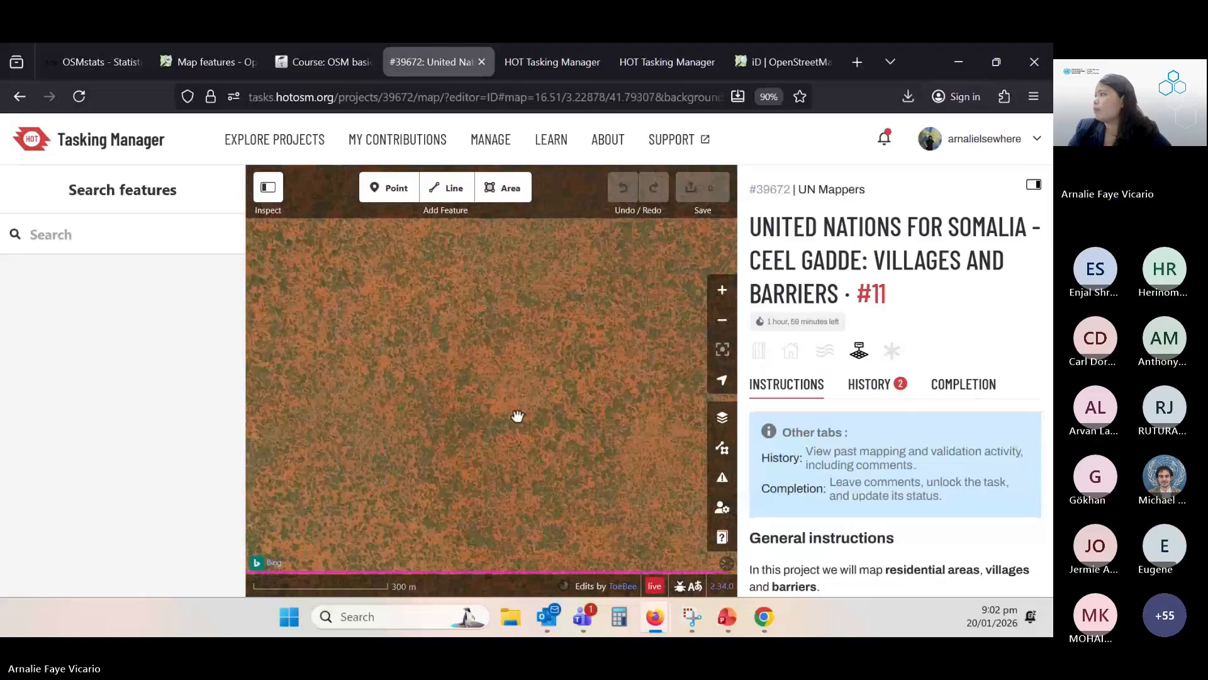
{"action": "left_click_drag", "start_coordinate": [591, 402], "coordinate": [449, 399]}
{"action": "left_click_drag", "start_coordinate": [480, 350], "coordinate": [475, 493]}
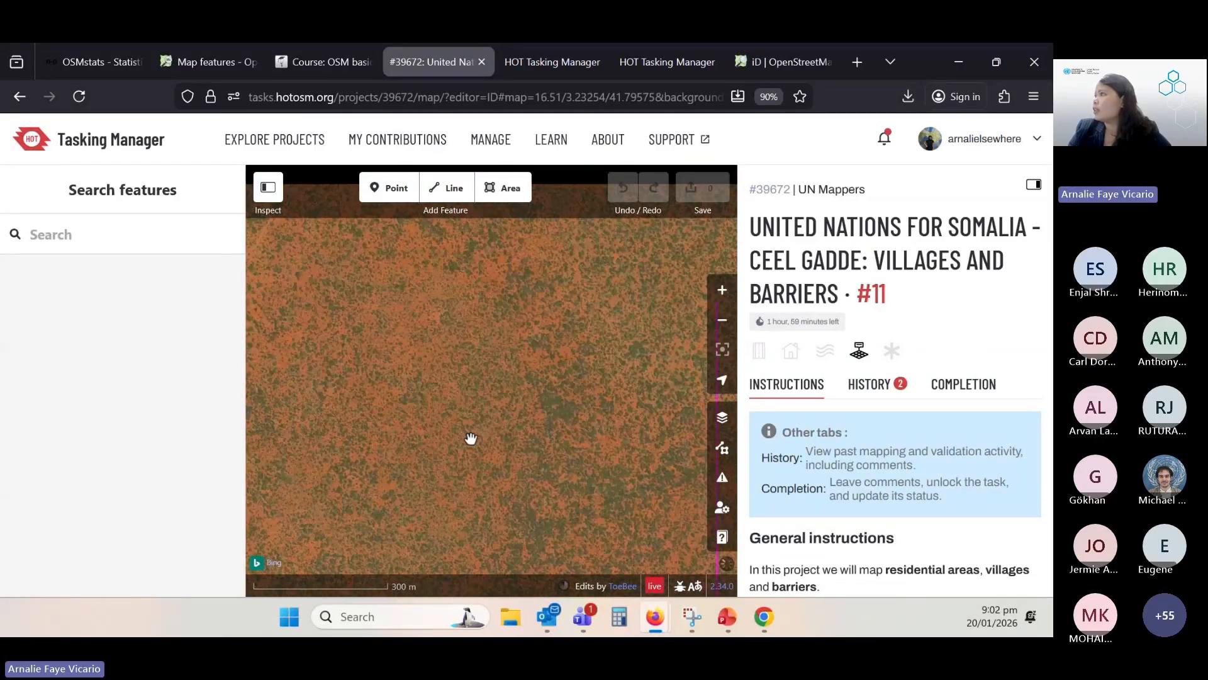
{"action": "left_click_drag", "start_coordinate": [413, 378], "coordinate": [526, 464]}
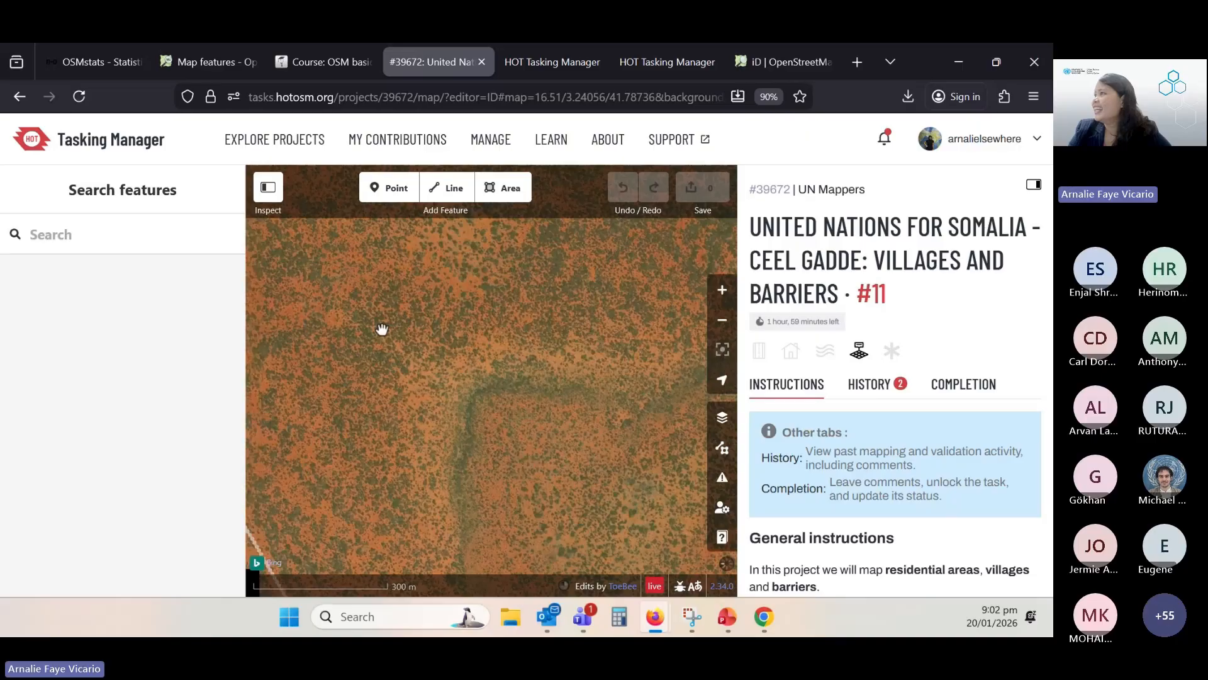
{"action": "left_click_drag", "start_coordinate": [384, 329], "coordinate": [545, 373]}
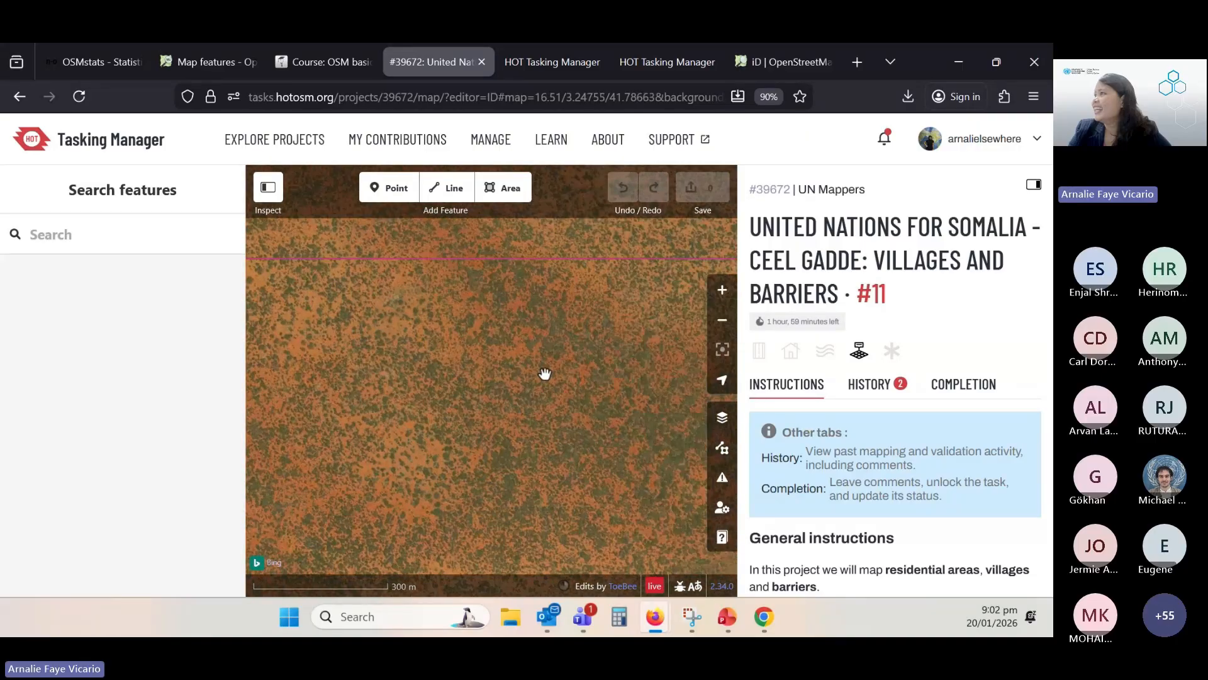
Inspect the small round clearings just inside the task's northern boundary at close range
{"action": "scroll", "coordinate": [544, 374], "scroll_direction": "up", "scroll_amount": 1}
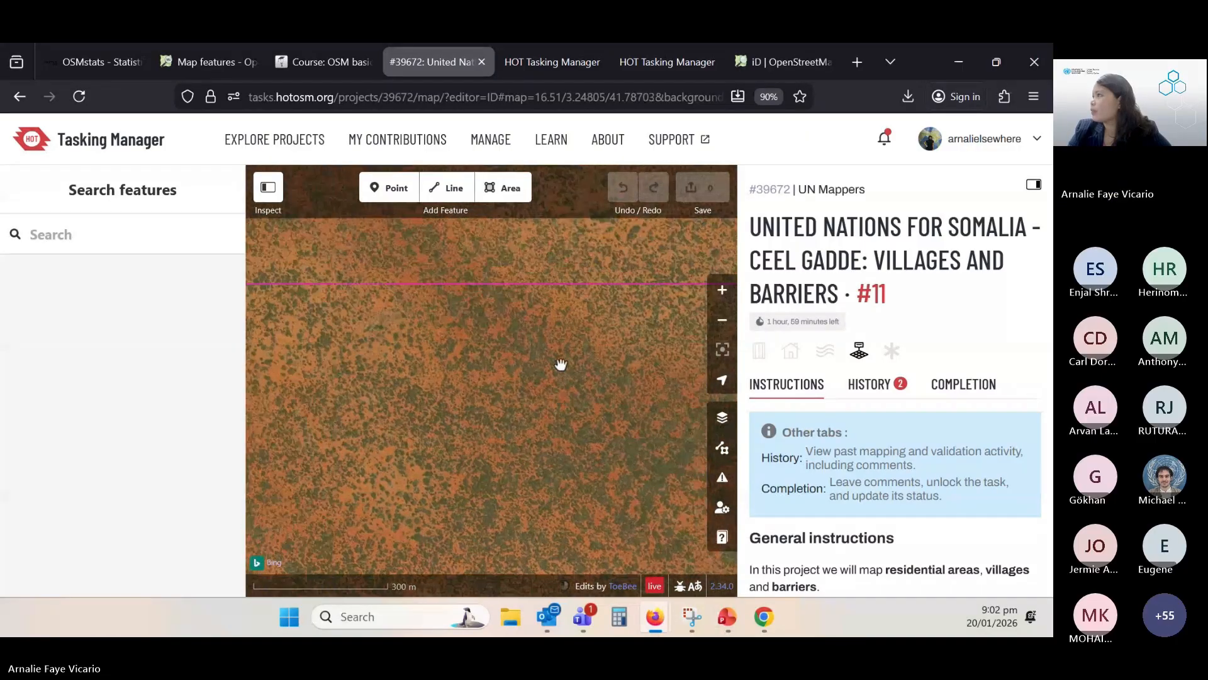
{"action": "scroll", "coordinate": [367, 319], "scroll_direction": "up", "scroll_amount": 3}
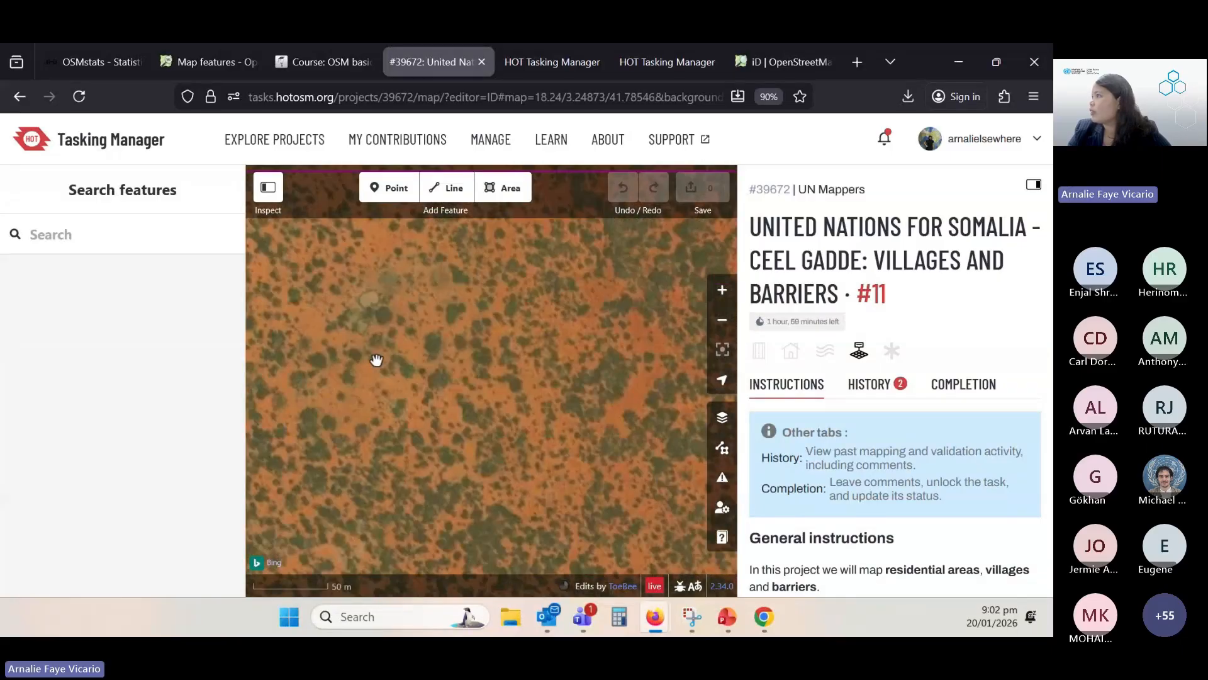
{"action": "scroll", "coordinate": [390, 301], "scroll_direction": "up", "scroll_amount": 2}
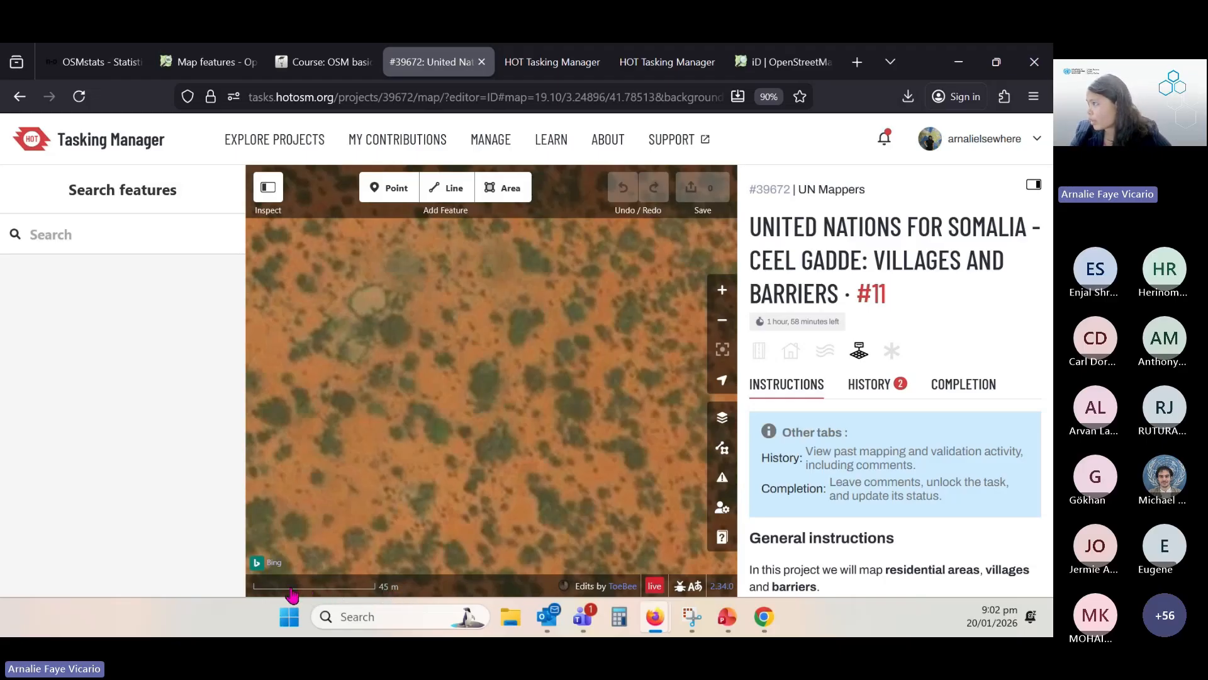
{"action": "scroll", "coordinate": [369, 302], "scroll_direction": "up", "scroll_amount": 3}
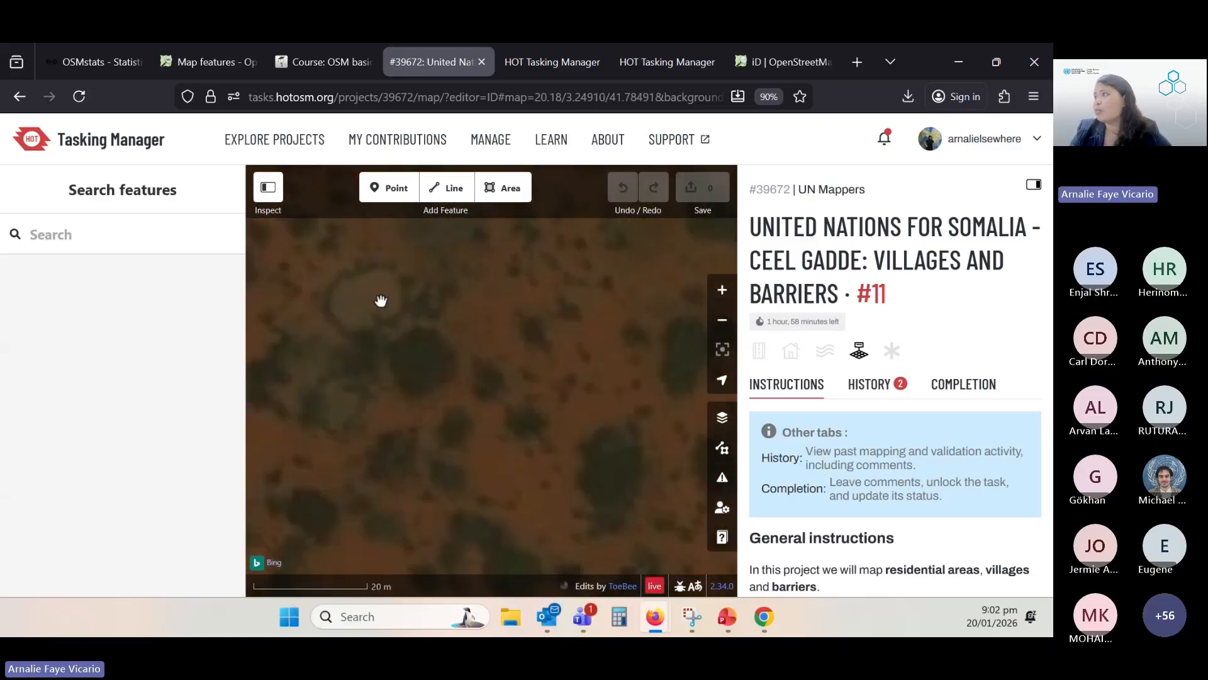
{"action": "scroll", "coordinate": [386, 341], "scroll_direction": "down", "scroll_amount": 8}
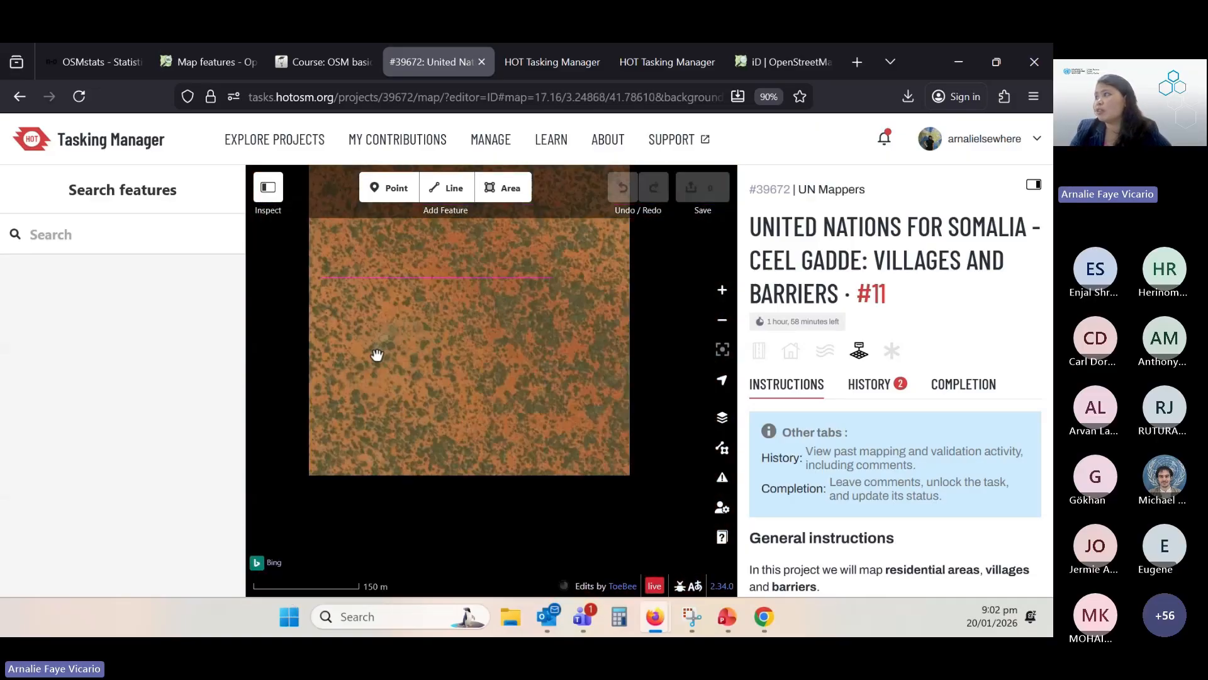
{"action": "scroll", "coordinate": [332, 348], "scroll_direction": "down", "scroll_amount": 1}
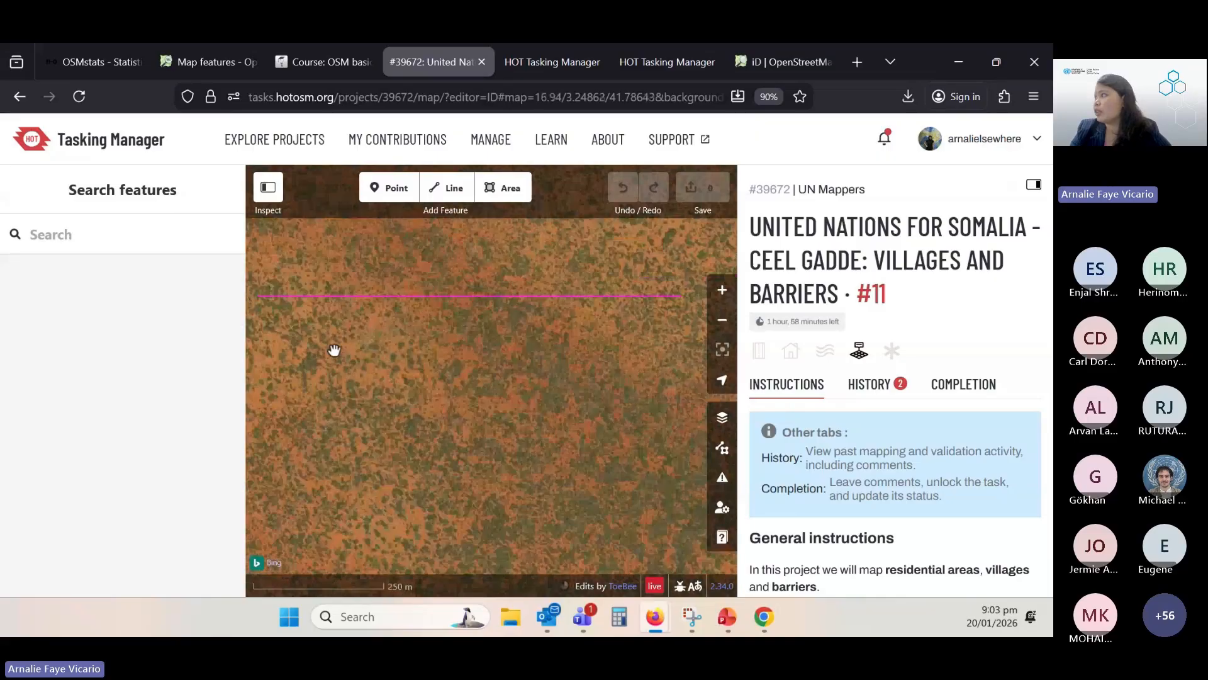
Examine the northern part of the task from the track across to the eastern boundary for residential areas and barriers
{"action": "scroll", "coordinate": [334, 350], "scroll_direction": "down", "scroll_amount": 2}
{"action": "left_click_drag", "start_coordinate": [328, 381], "coordinate": [445, 366]}
{"action": "left_click_drag", "start_coordinate": [380, 469], "coordinate": [528, 450]}
{"action": "left_click_drag", "start_coordinate": [623, 571], "coordinate": [587, 428]}
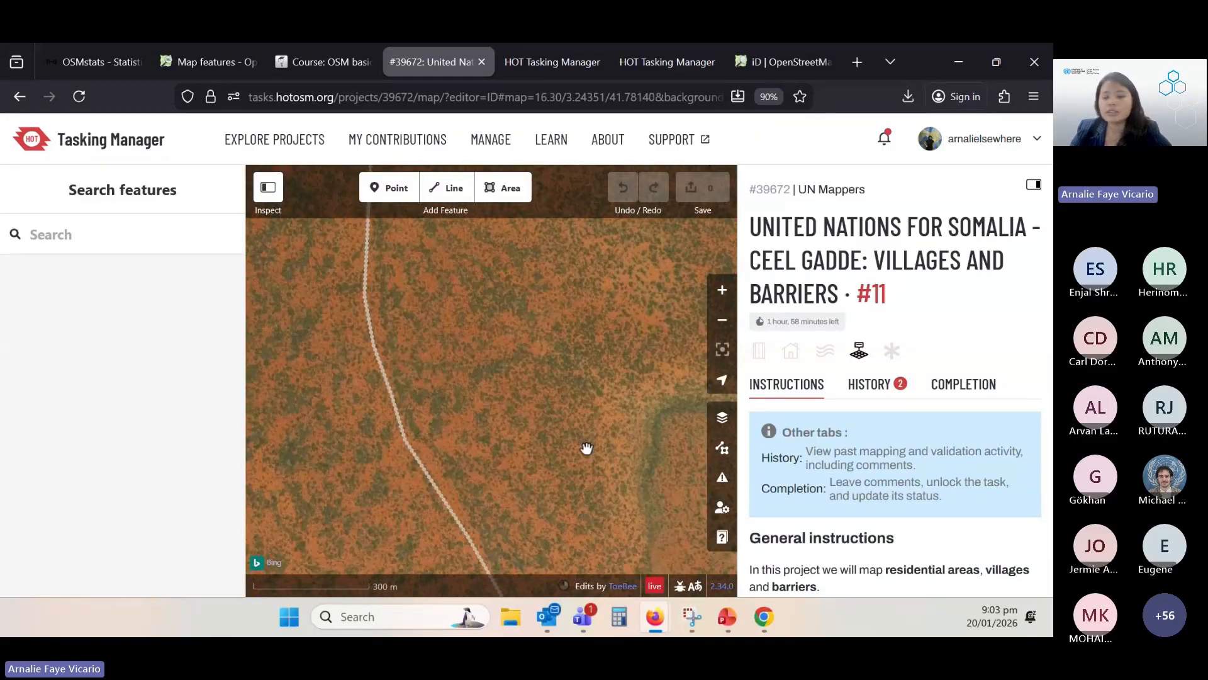
{"action": "left_click_drag", "start_coordinate": [692, 433], "coordinate": [409, 474]}
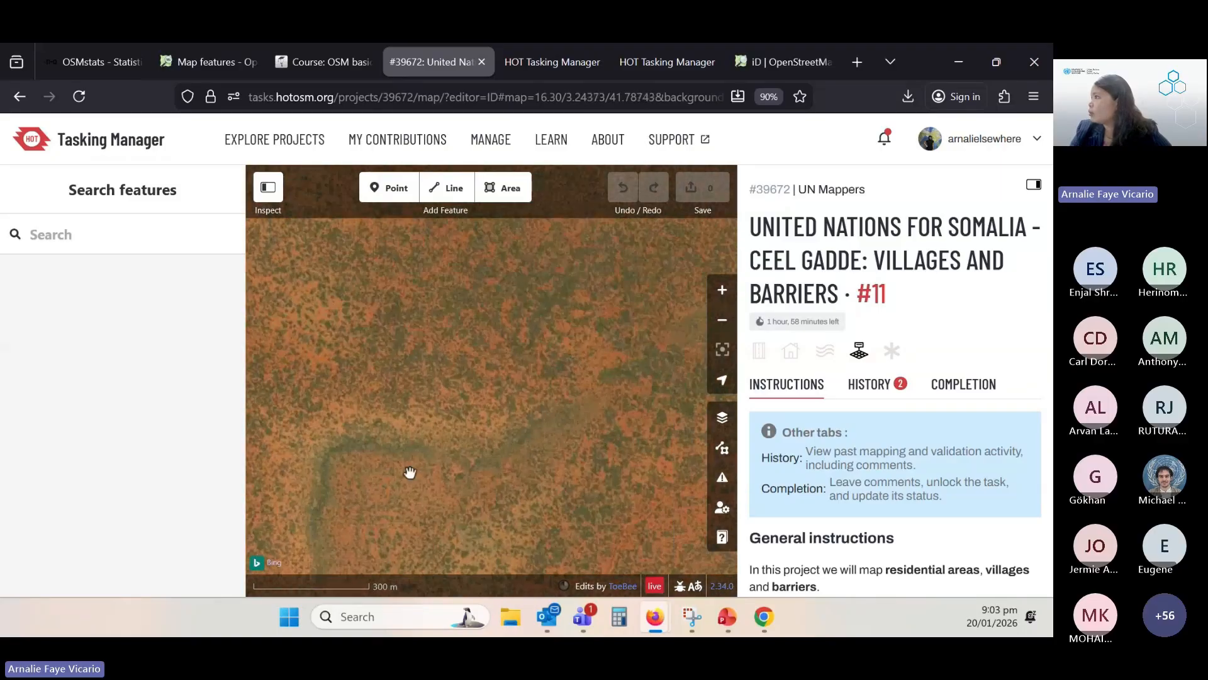
{"action": "left_click_drag", "start_coordinate": [649, 360], "coordinate": [480, 501]}
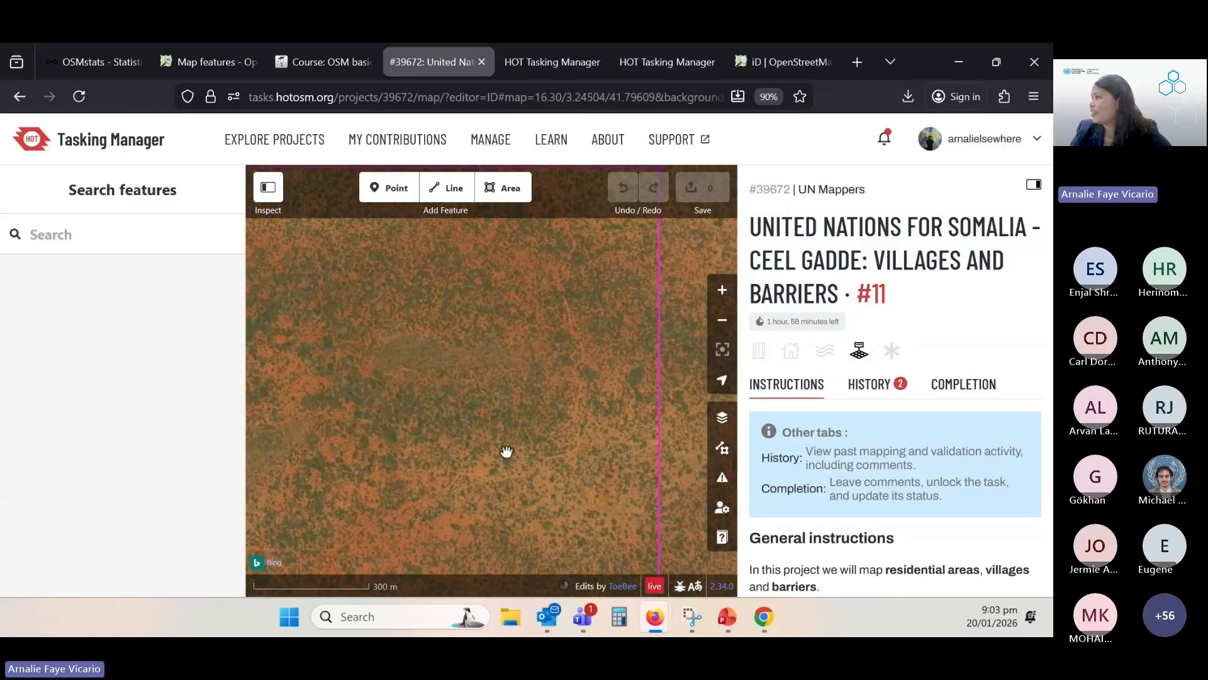
{"action": "left_click_drag", "start_coordinate": [507, 453], "coordinate": [523, 414]}
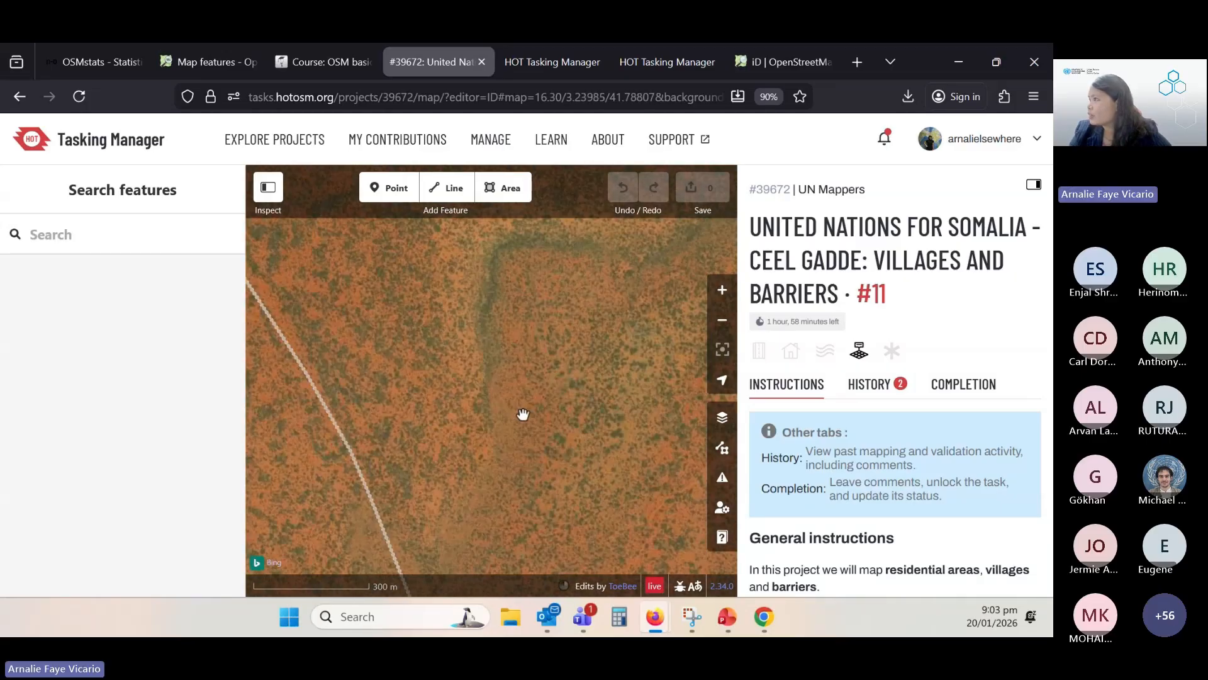
Find the bare clearing enclosed by dark vegetation barriers beside the track, west of the task's boundary
{"action": "scroll", "coordinate": [522, 414], "scroll_direction": "down", "scroll_amount": 2}
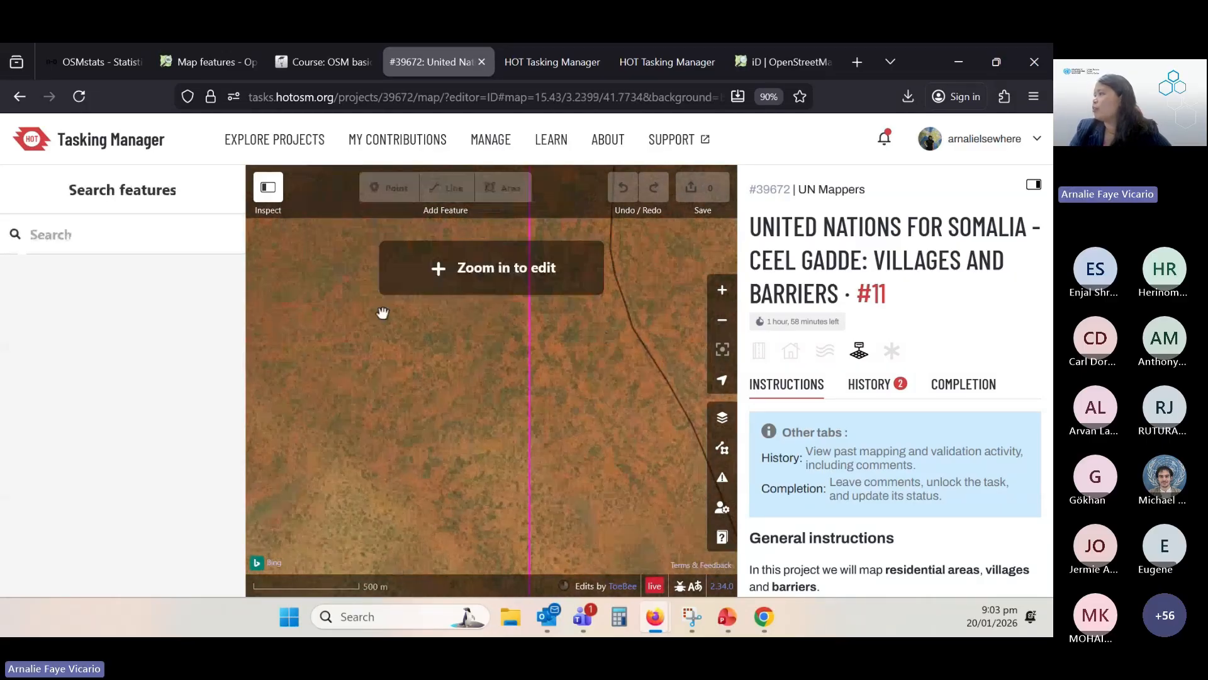
{"action": "left_click_drag", "start_coordinate": [378, 412], "coordinate": [558, 348]}
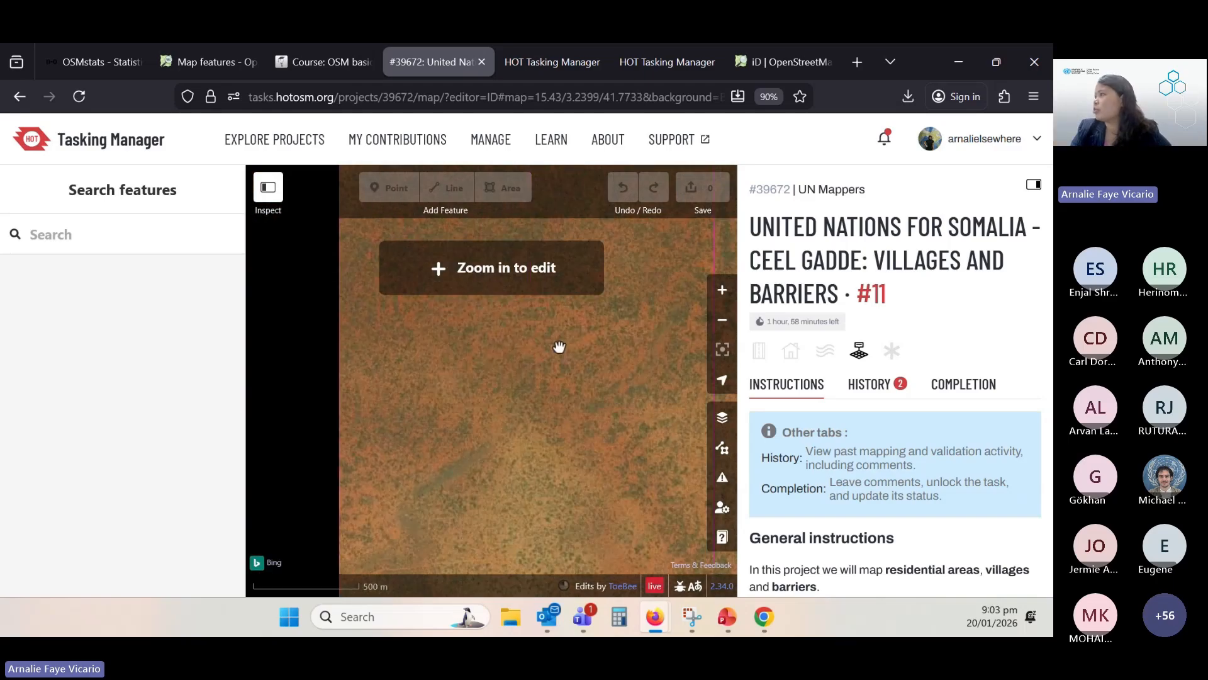
{"action": "left_click_drag", "start_coordinate": [417, 483], "coordinate": [496, 431]}
{"action": "left_click_drag", "start_coordinate": [486, 479], "coordinate": [510, 399]}
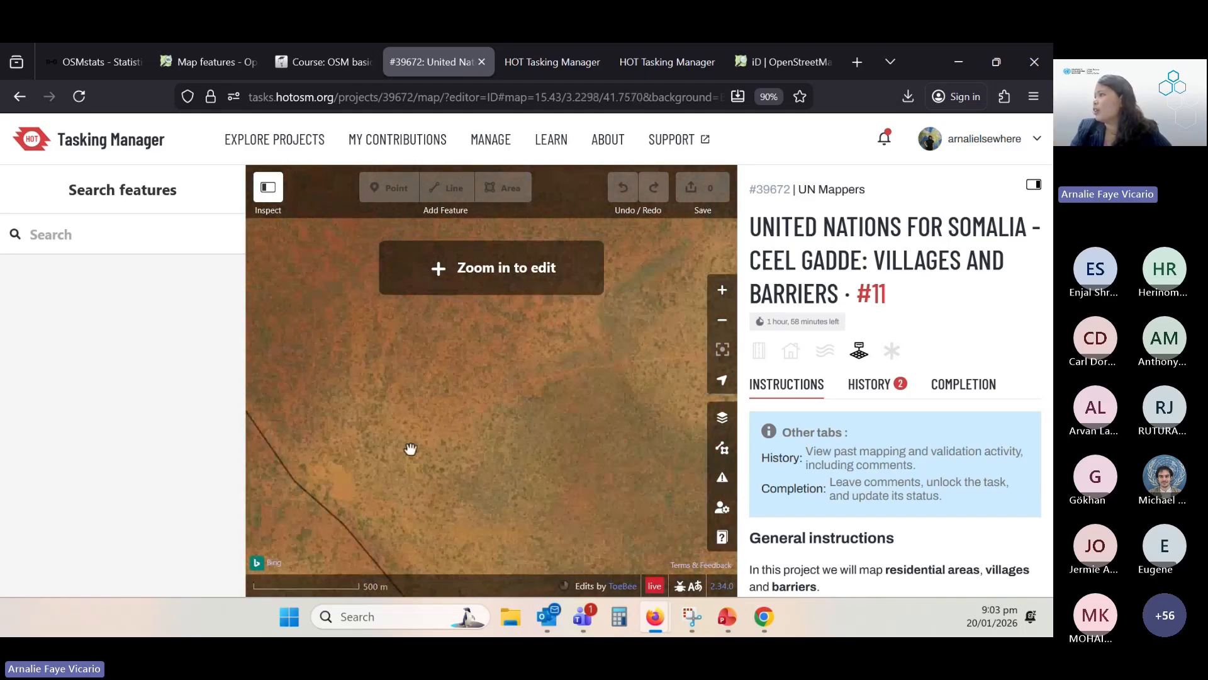
{"action": "left_click_drag", "start_coordinate": [409, 451], "coordinate": [512, 432]}
{"action": "scroll", "coordinate": [470, 463], "scroll_direction": "up", "scroll_amount": 3}
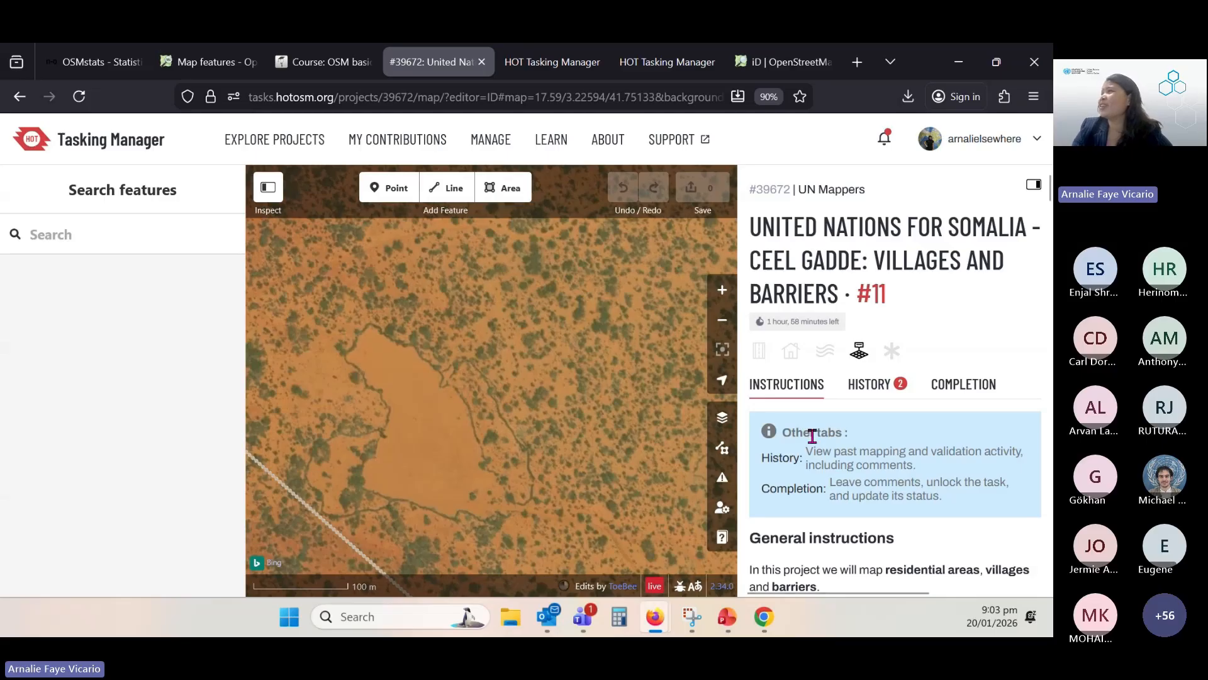
Trace the dark vegetation barrier around the bare clearing beside the track as a closed line and set its feature type to Hedge
{"action": "left_click", "coordinate": [448, 192]}
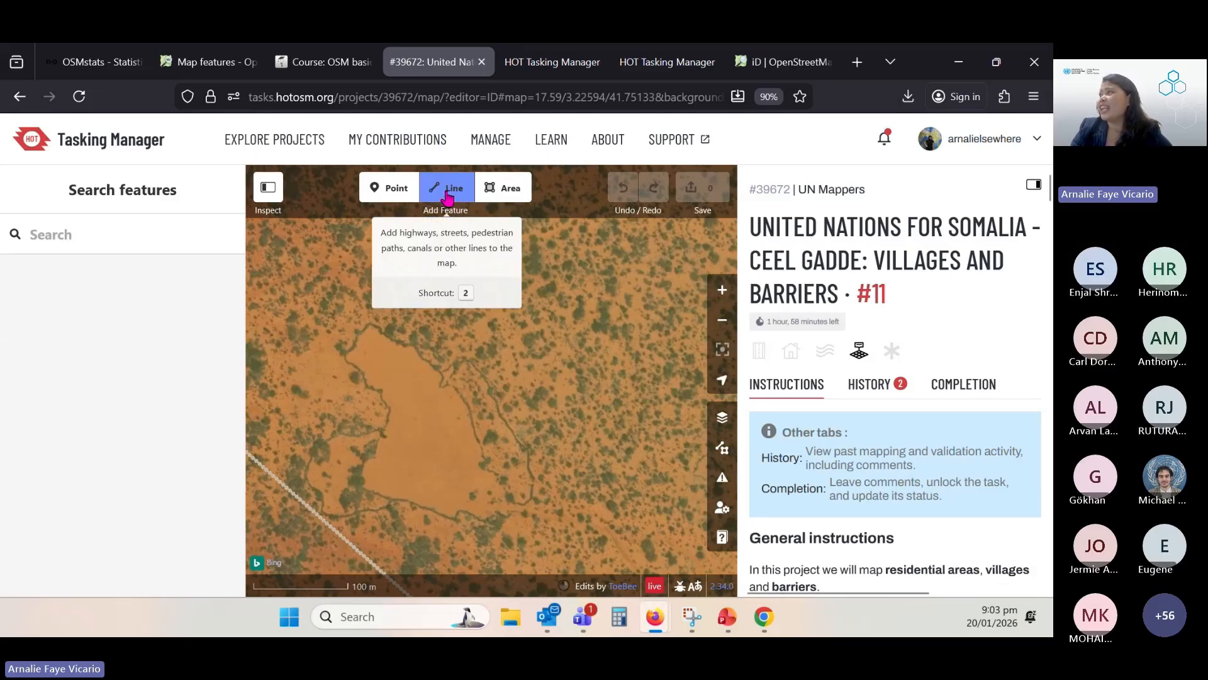
{"action": "left_click", "coordinate": [379, 431]}
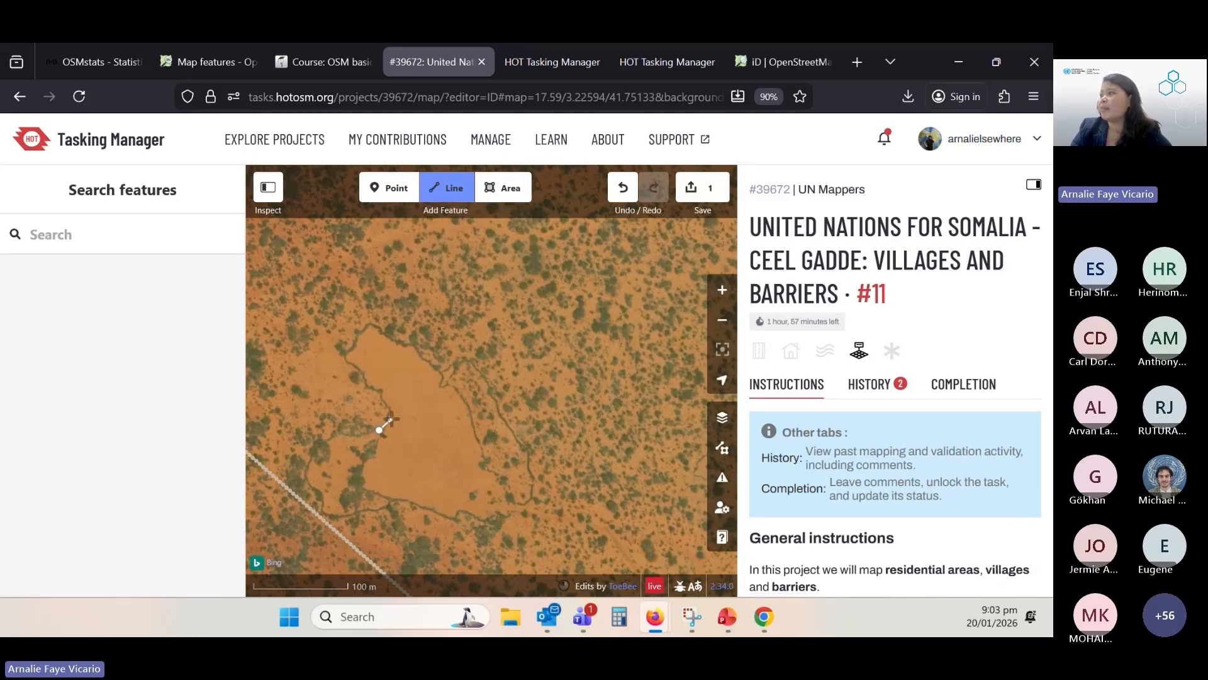
{"action": "left_click", "coordinate": [391, 407]}
{"action": "left_click", "coordinate": [379, 391]}
{"action": "left_click", "coordinate": [363, 375]}
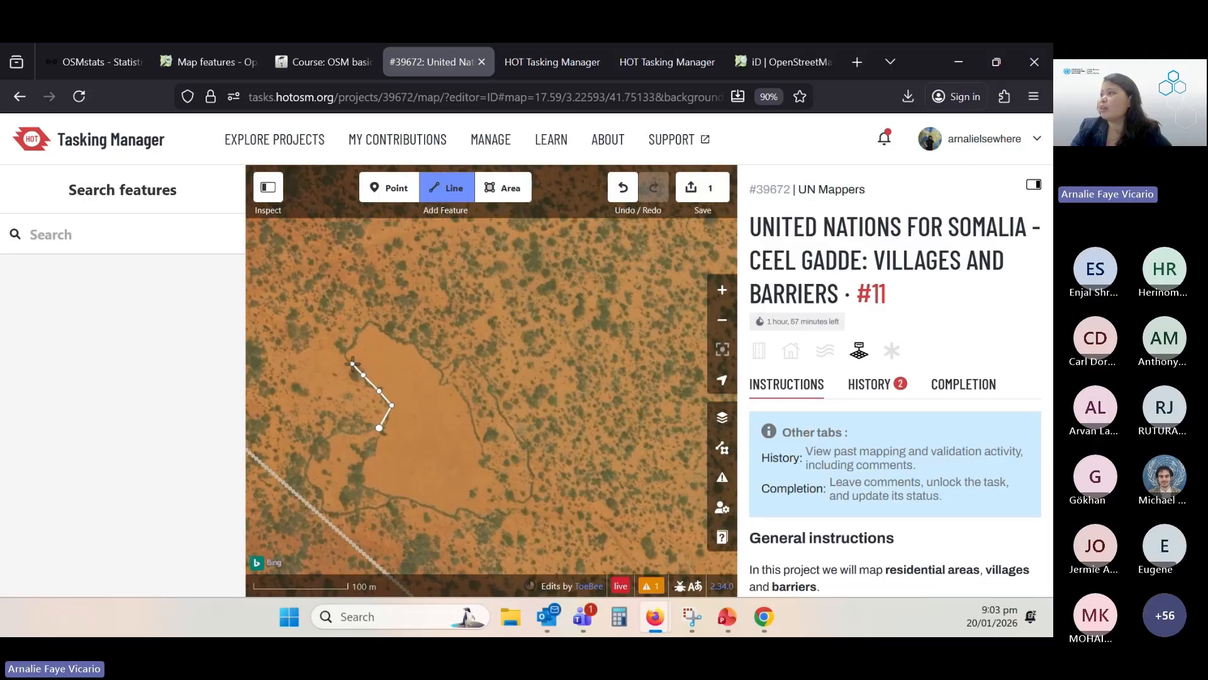
{"action": "left_click", "coordinate": [341, 353]}
{"action": "left_click", "coordinate": [363, 325]}
{"action": "left_click", "coordinate": [377, 323]}
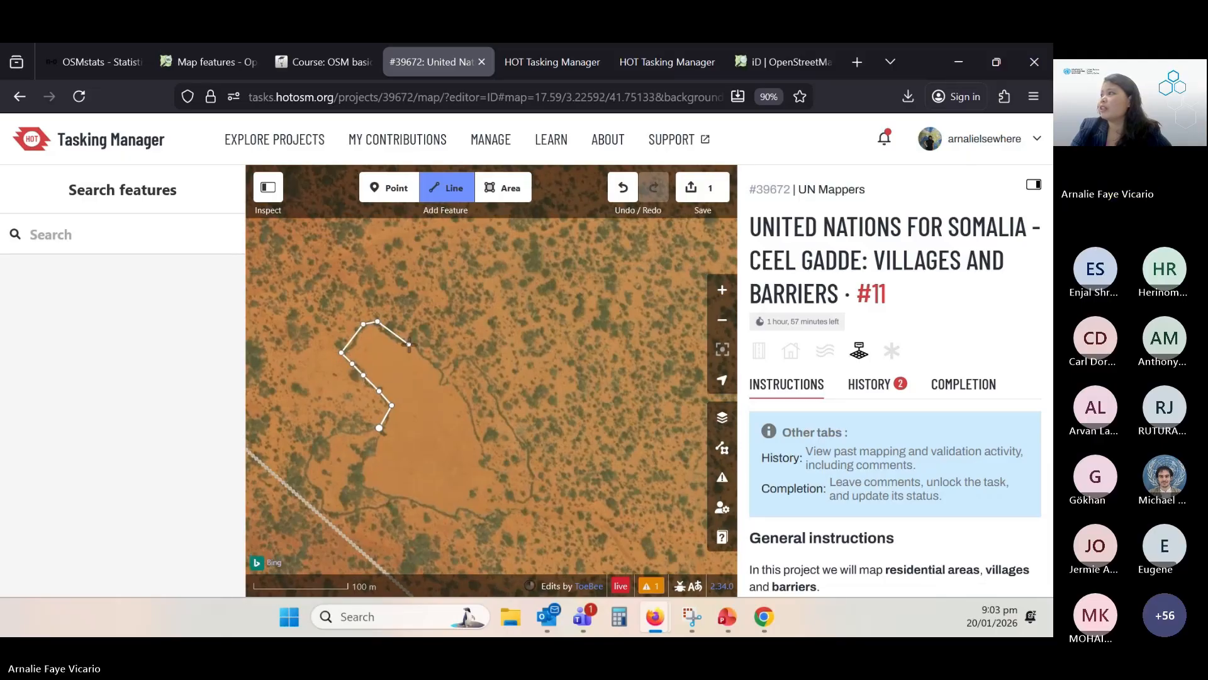
{"action": "left_click", "coordinate": [408, 345]}
{"action": "left_click", "coordinate": [444, 373]}
{"action": "left_click", "coordinate": [465, 359]}
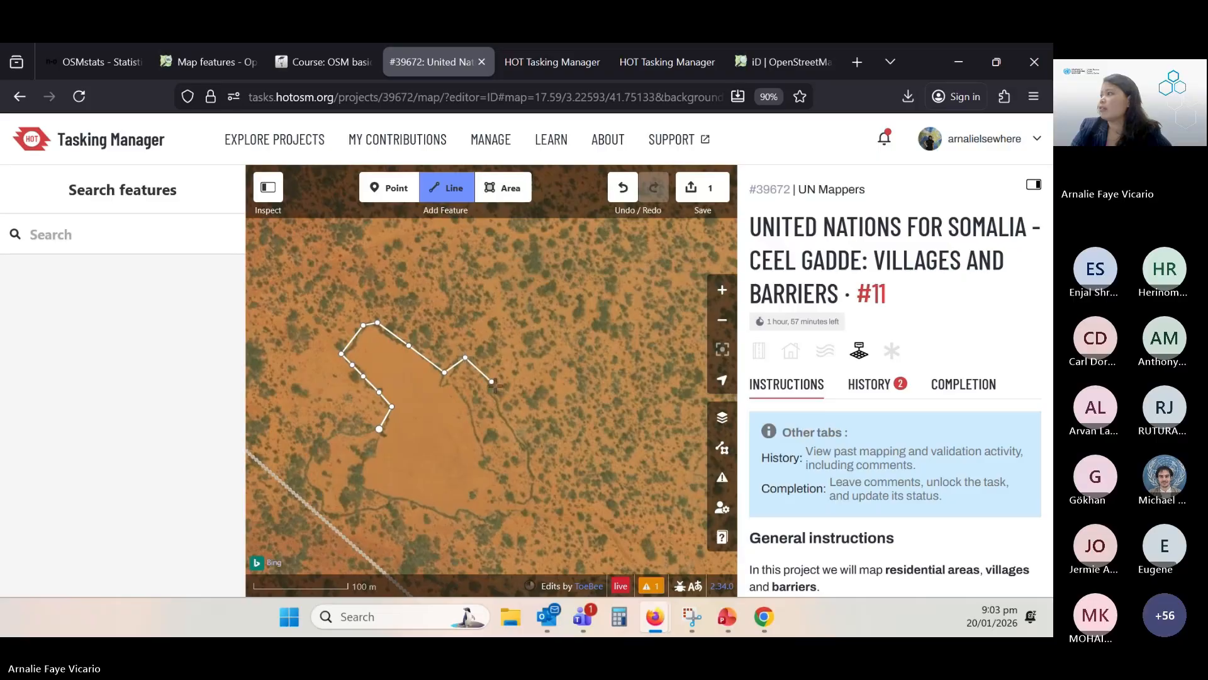
{"action": "left_click", "coordinate": [494, 387]}
{"action": "left_click", "coordinate": [523, 443]}
{"action": "left_click", "coordinate": [534, 483]}
{"action": "left_click", "coordinate": [527, 501]}
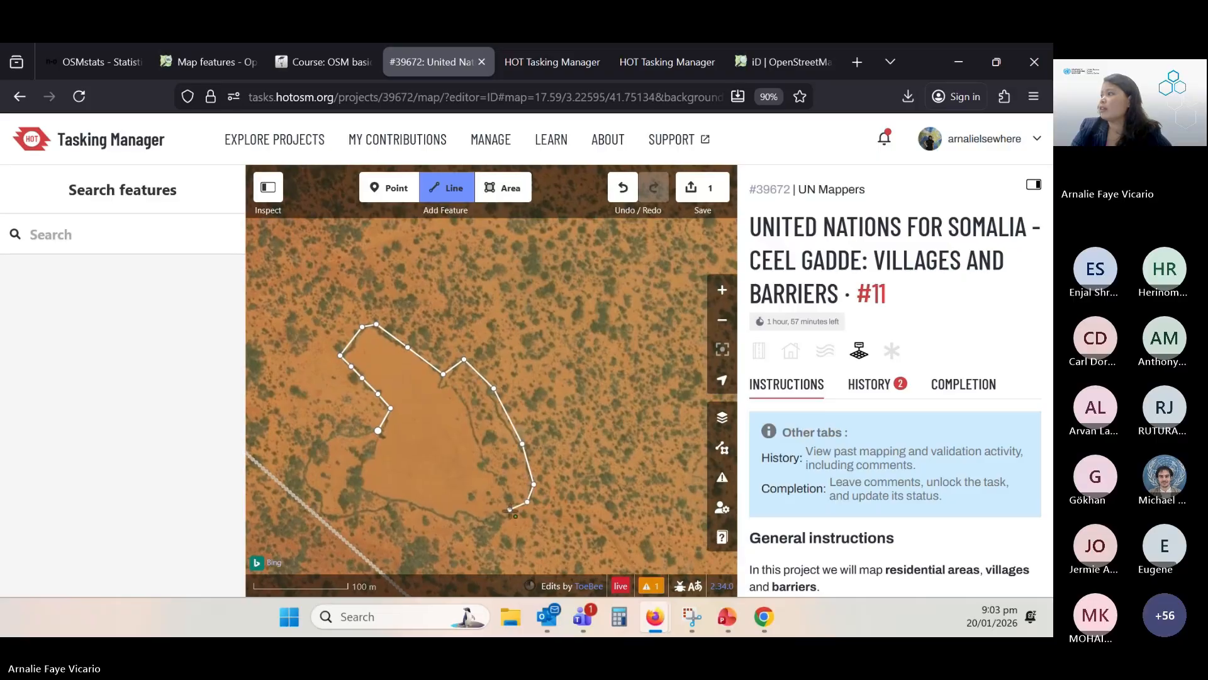
{"action": "left_click", "coordinate": [451, 517]}
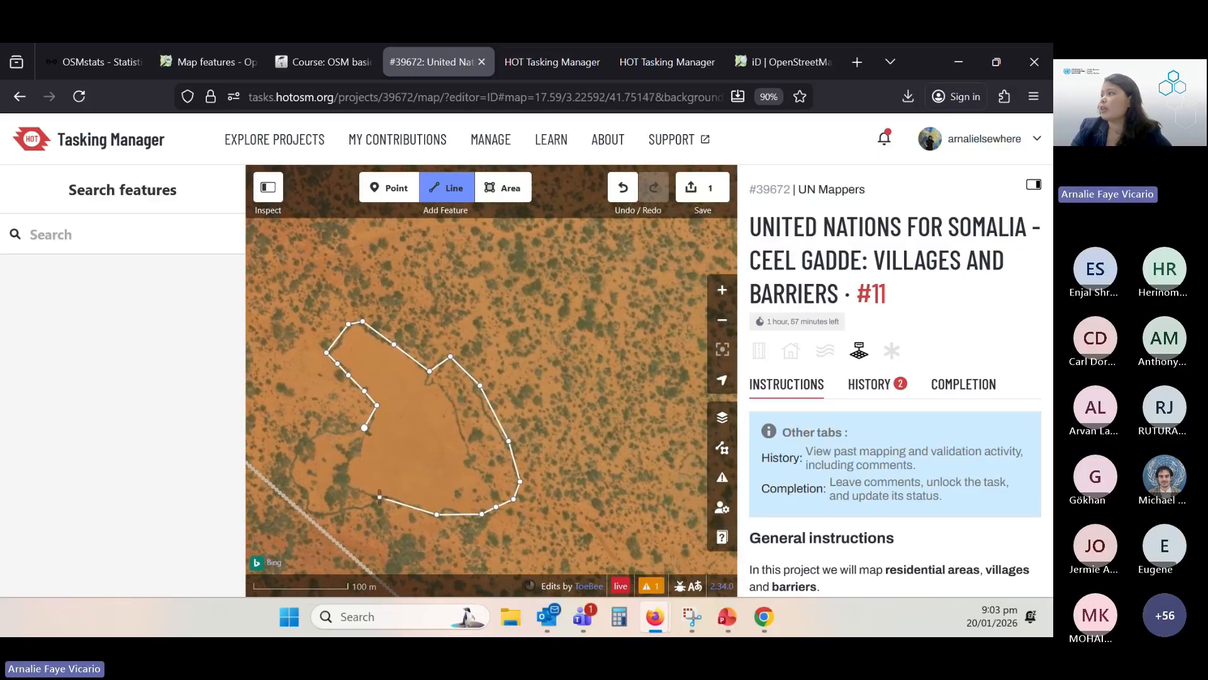
{"action": "left_click", "coordinate": [393, 501]}
{"action": "left_click", "coordinate": [366, 504]}
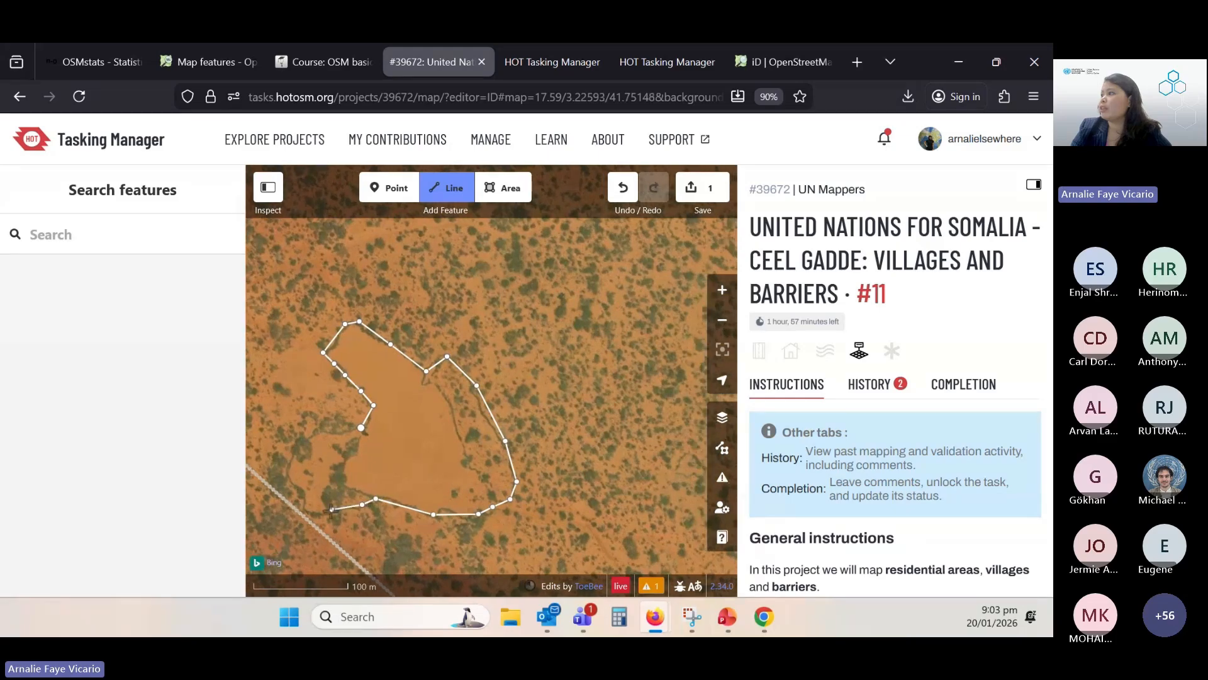
{"action": "left_click", "coordinate": [307, 506]}
{"action": "left_click", "coordinate": [299, 477]}
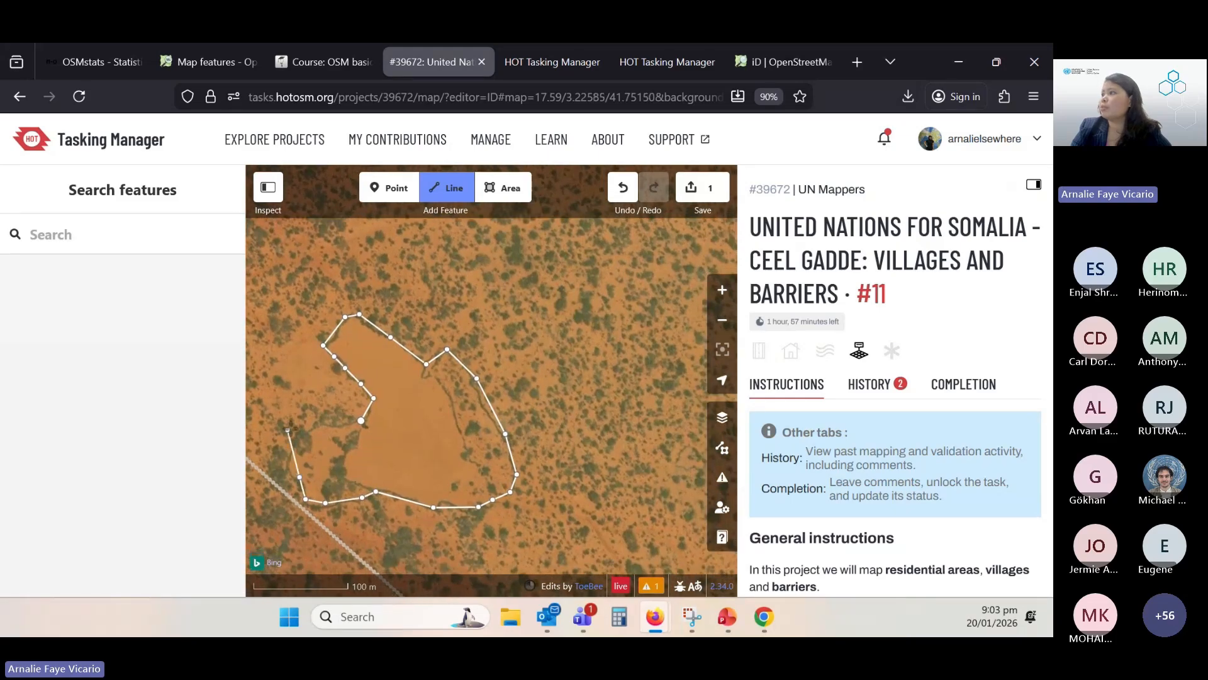
{"action": "left_click", "coordinate": [286, 465]}
{"action": "left_click", "coordinate": [293, 446]}
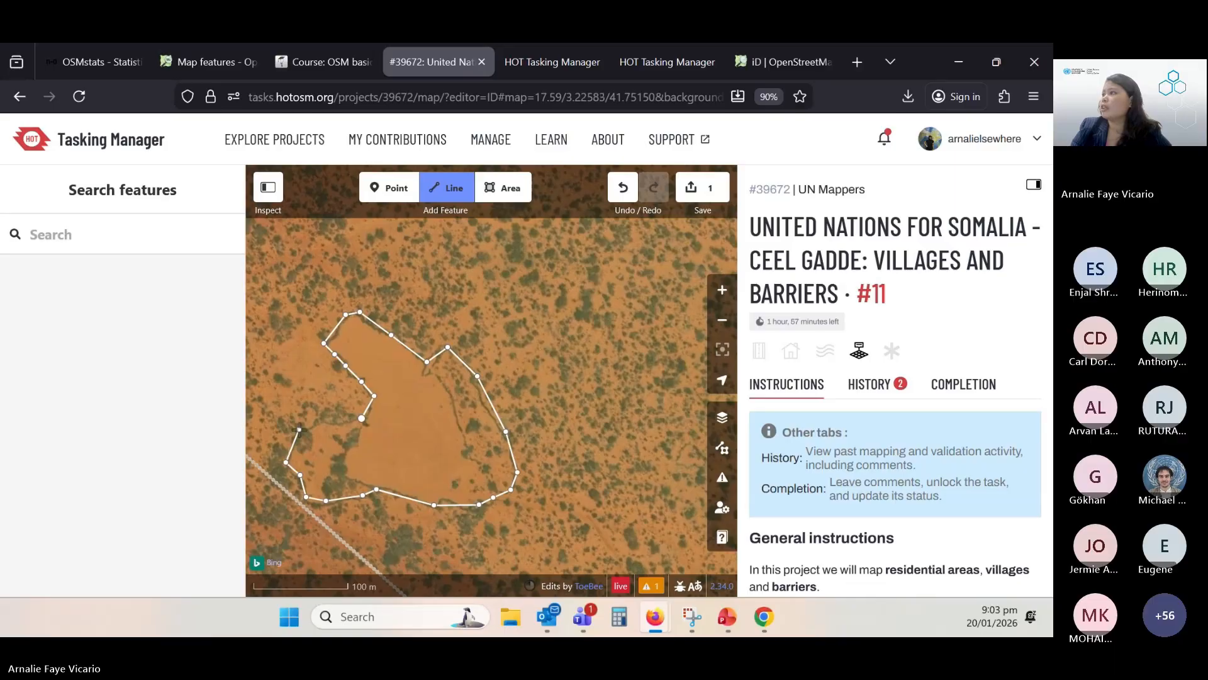
{"action": "left_click", "coordinate": [300, 430]}
{"action": "left_click", "coordinate": [324, 425]}
{"action": "double_click", "coordinate": [362, 419]}
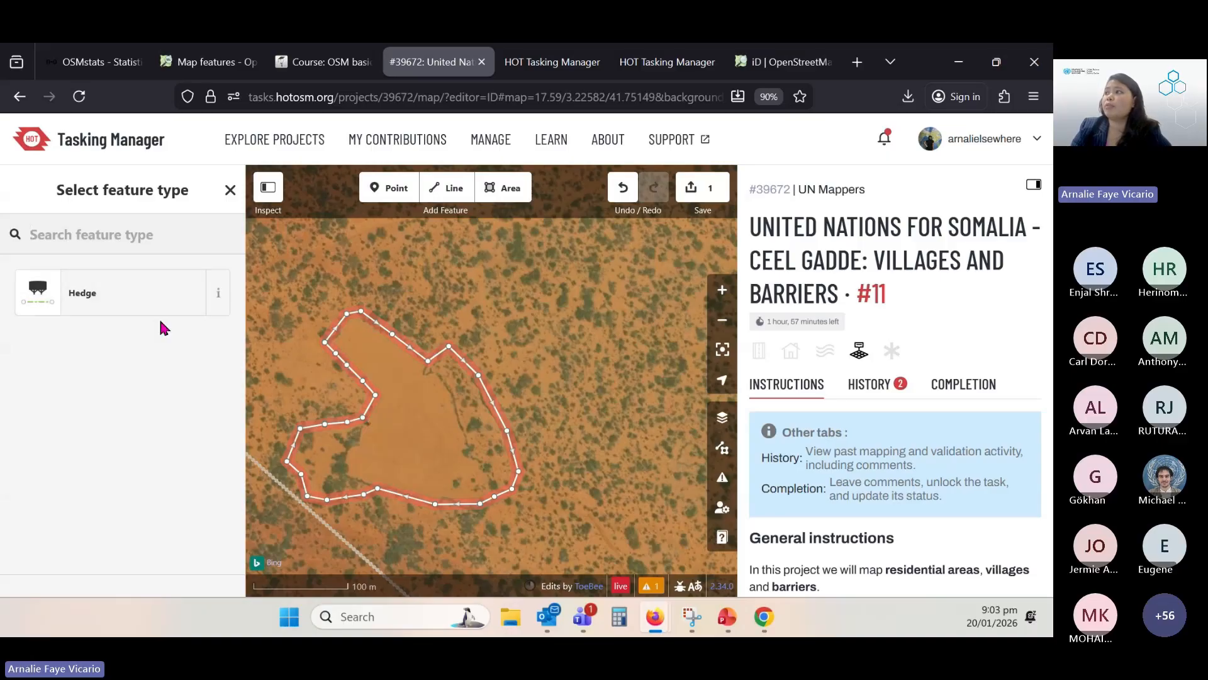
{"action": "left_click", "coordinate": [110, 300]}
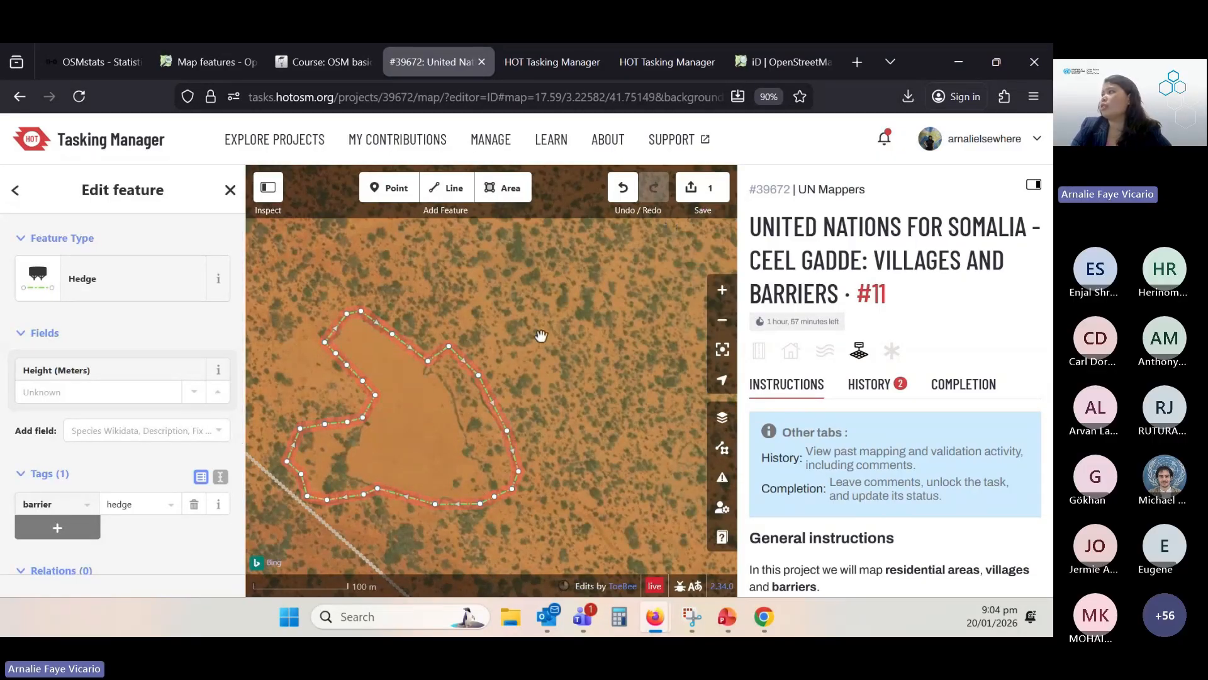
Delete the hedge line traced around the bare clearing
{"action": "scroll", "coordinate": [554, 328], "scroll_direction": "down", "scroll_amount": 2}
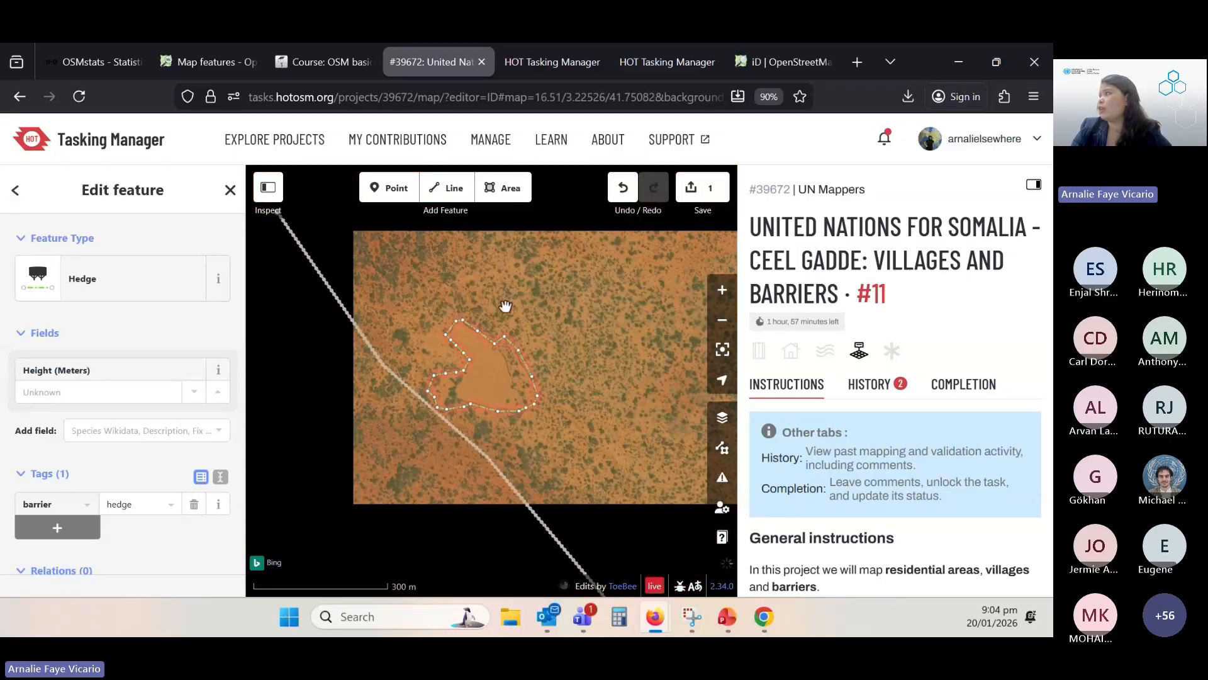
{"action": "left_click_drag", "start_coordinate": [638, 319], "coordinate": [595, 364]}
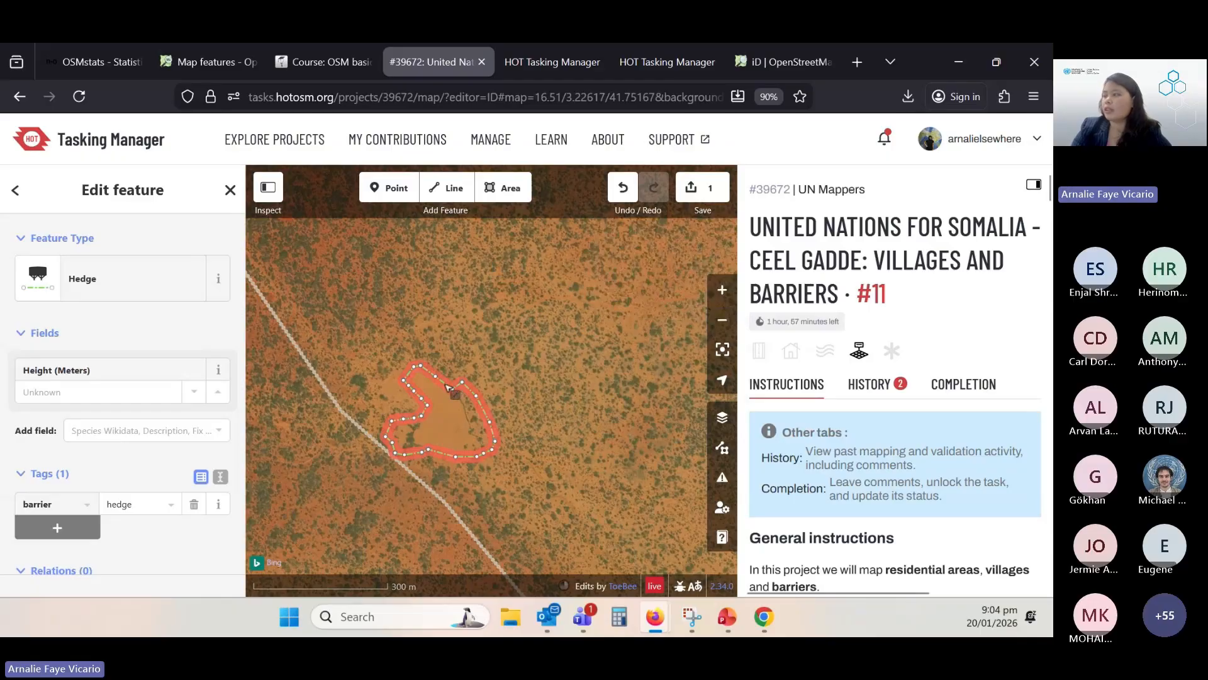
{"action": "key", "text": "Delete"}
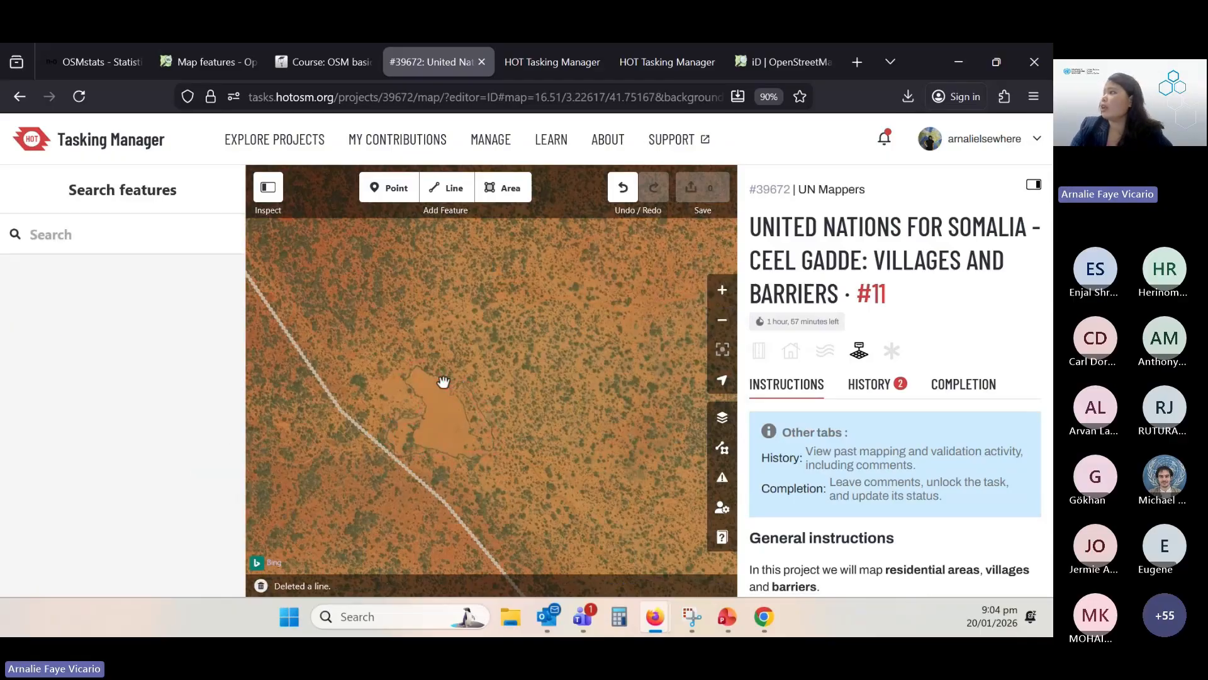
Search the imagery from the clearing to the task's southwest corner and eastwards inside the task for features to map
{"action": "left_click_drag", "start_coordinate": [664, 371], "coordinate": [445, 407]}
{"action": "left_click_drag", "start_coordinate": [696, 343], "coordinate": [350, 404]}
{"action": "left_click_drag", "start_coordinate": [561, 334], "coordinate": [343, 337]}
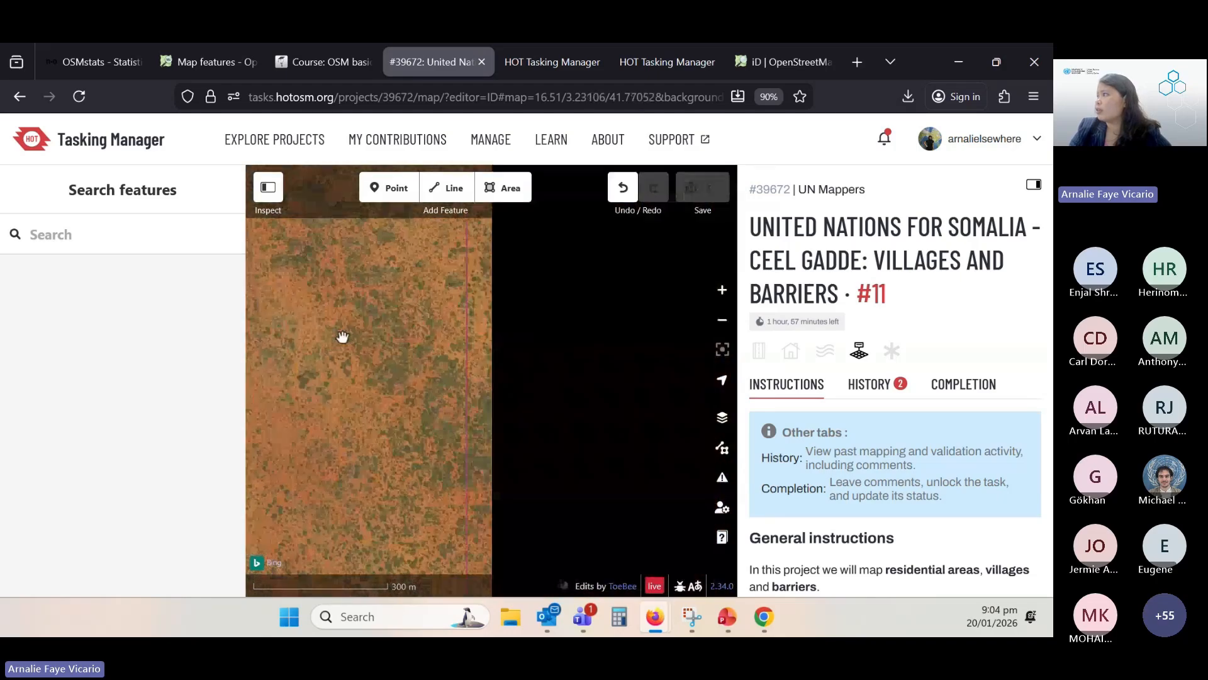
{"action": "left_click_drag", "start_coordinate": [583, 380], "coordinate": [380, 318]}
{"action": "left_click_drag", "start_coordinate": [644, 432], "coordinate": [467, 270]}
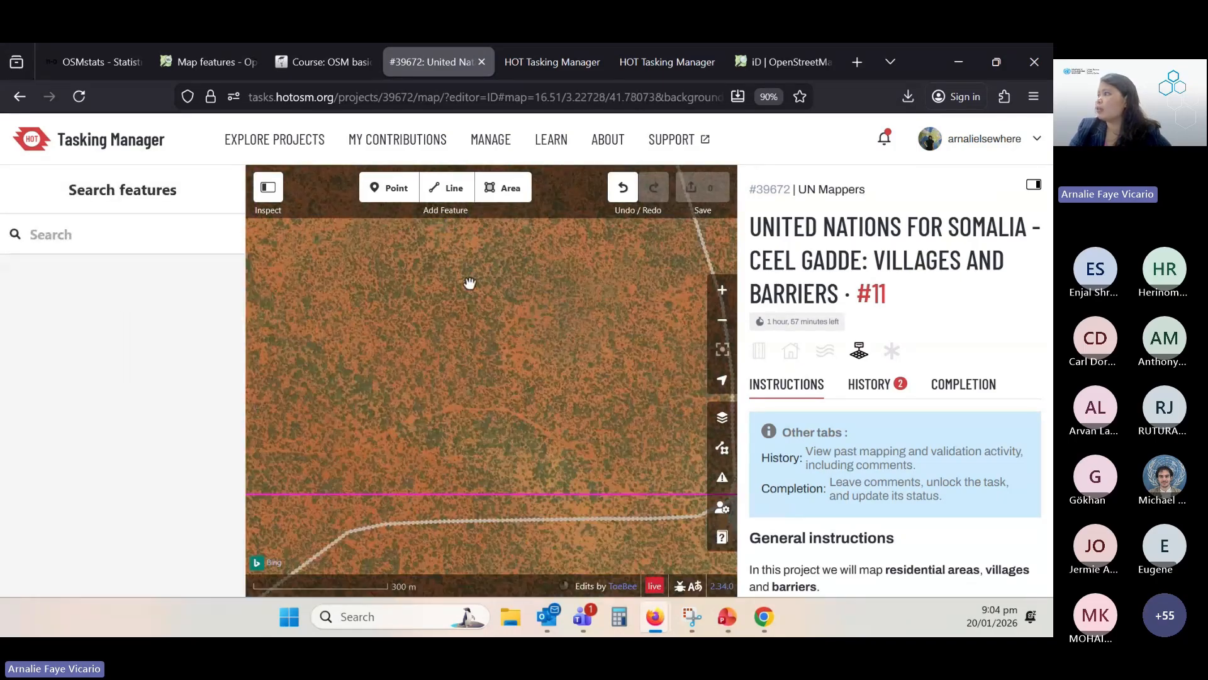
{"action": "left_click_drag", "start_coordinate": [423, 364], "coordinate": [488, 407]}
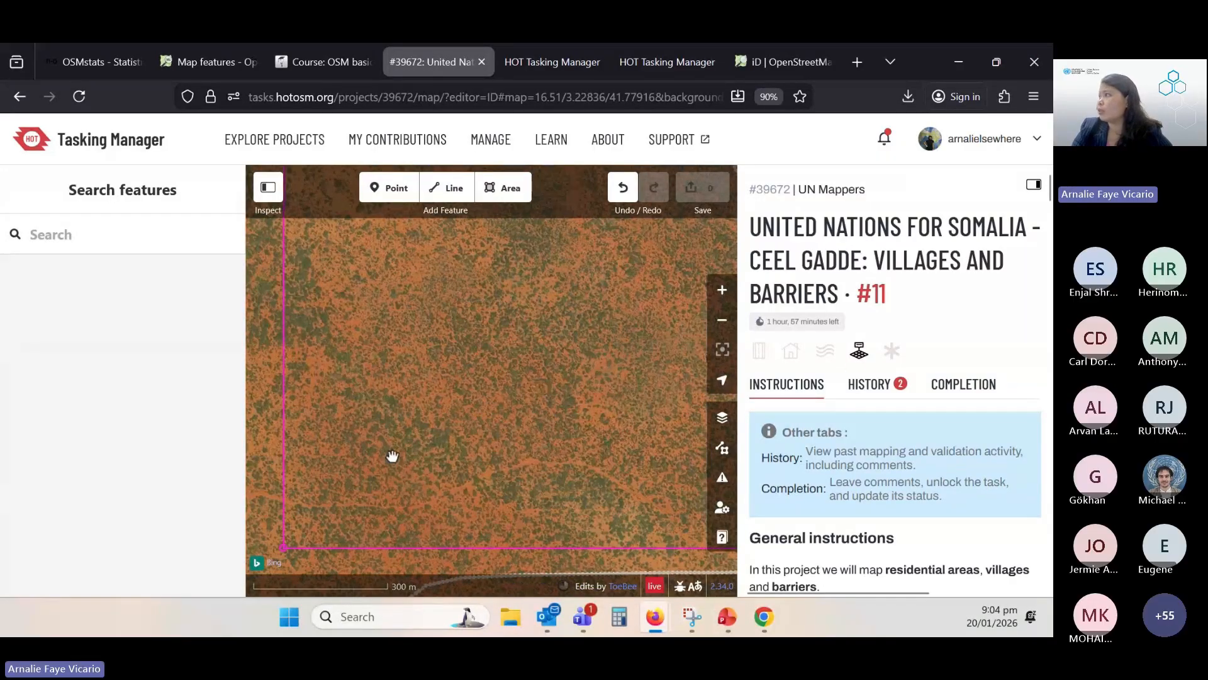
{"action": "scroll", "coordinate": [432, 353], "scroll_direction": "up", "scroll_amount": 5}
{"action": "left_click_drag", "start_coordinate": [372, 388], "coordinate": [386, 442]}
{"action": "left_click_drag", "start_coordinate": [586, 439], "coordinate": [372, 402]}
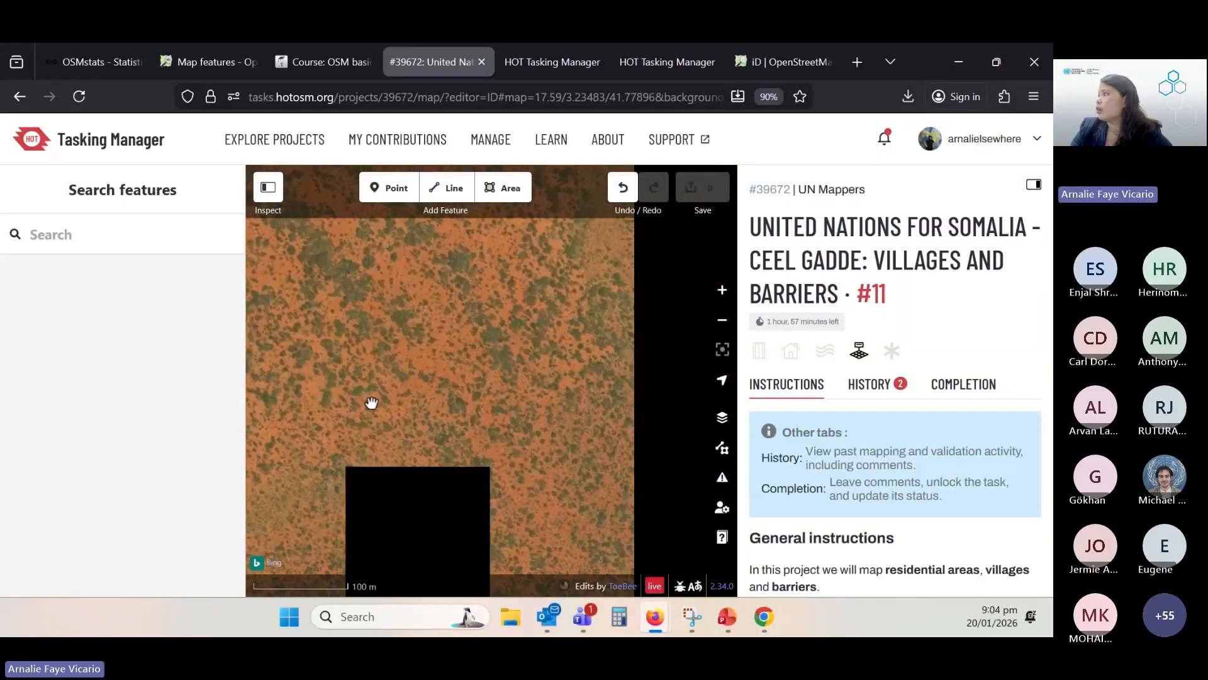
{"action": "left_click_drag", "start_coordinate": [597, 381], "coordinate": [364, 386]}
{"action": "left_click_drag", "start_coordinate": [629, 370], "coordinate": [395, 389]}
{"action": "left_click_drag", "start_coordinate": [519, 380], "coordinate": [461, 393]}
Open the task's completion form, check the imagery east of the track, and answer Yes to the task being completely mapped
{"action": "left_click", "coordinate": [985, 393]}
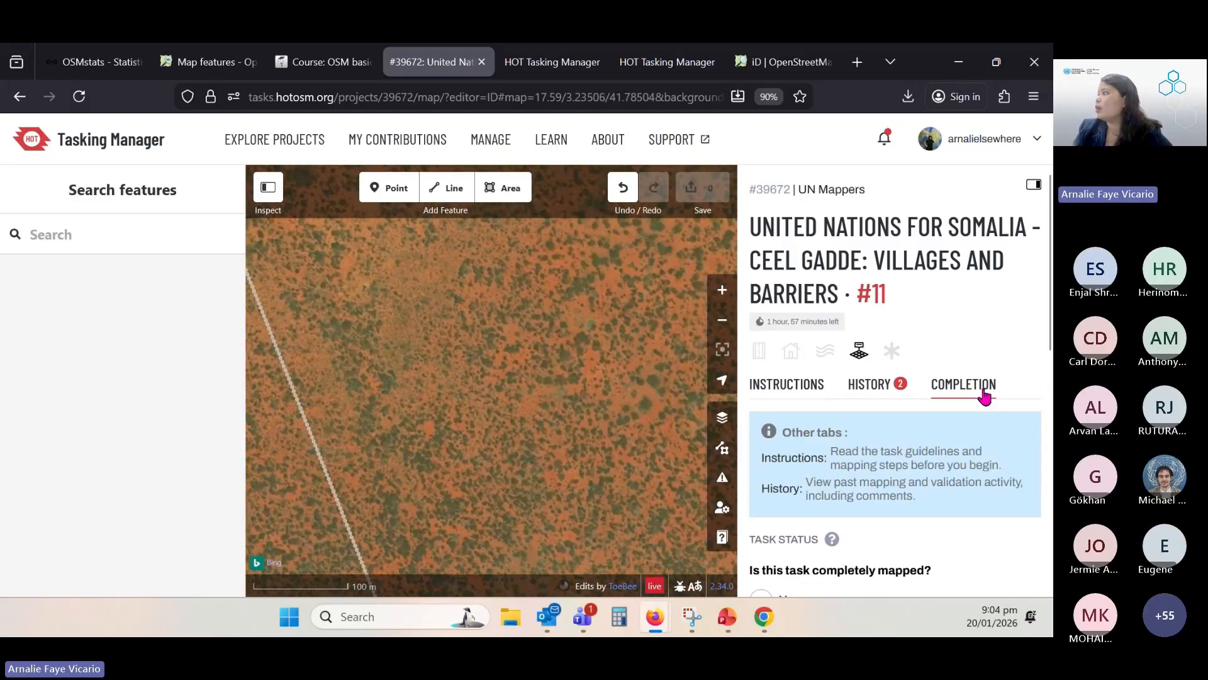
{"action": "scroll", "coordinate": [829, 459], "scroll_direction": "down", "scroll_amount": 3}
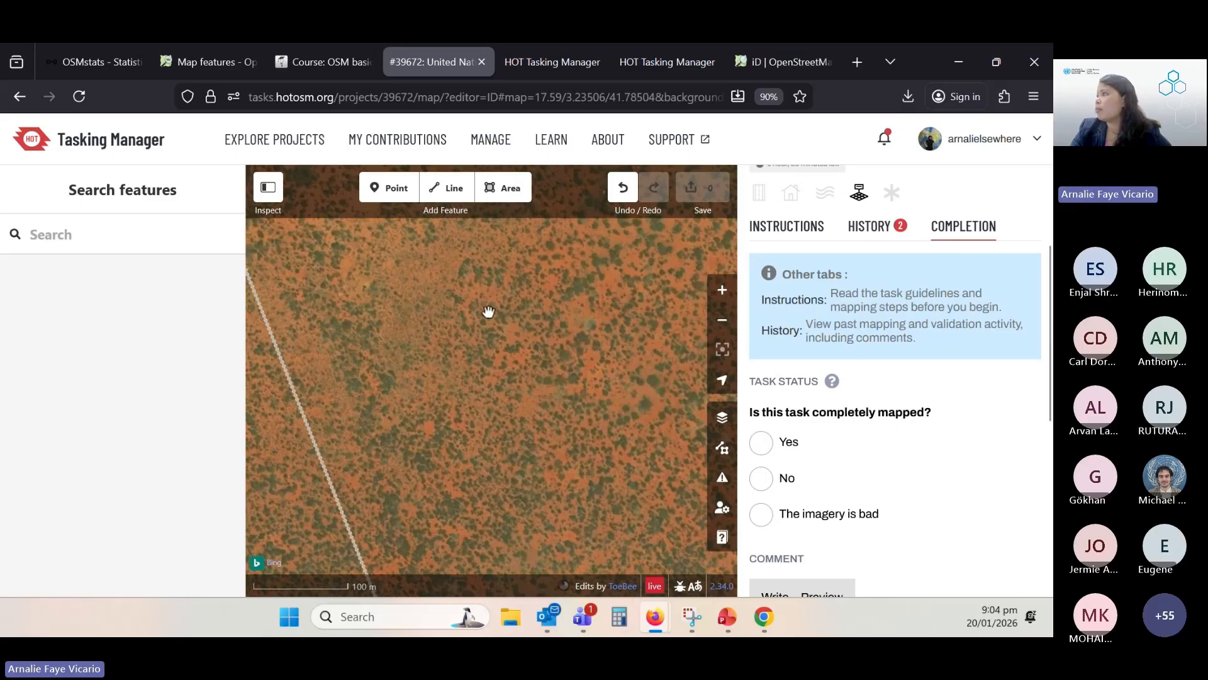
{"action": "left_click_drag", "start_coordinate": [489, 312], "coordinate": [558, 515]}
{"action": "left_click_drag", "start_coordinate": [513, 267], "coordinate": [504, 502]}
{"action": "left_click_drag", "start_coordinate": [587, 363], "coordinate": [474, 431]}
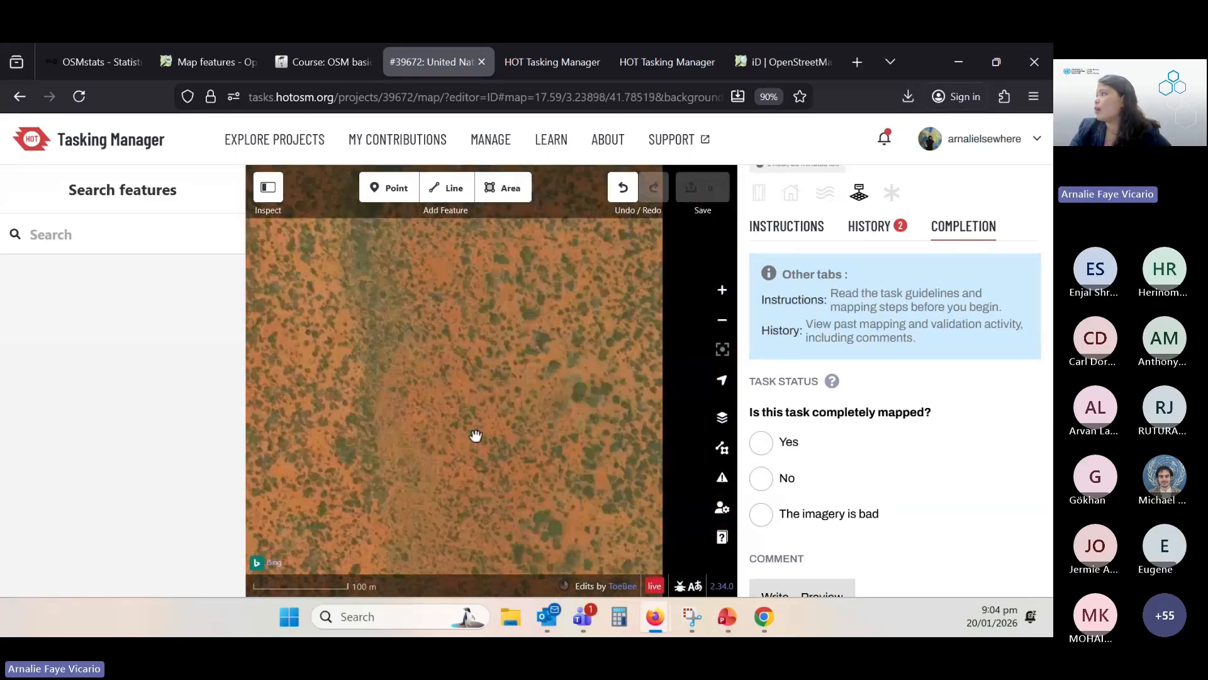
{"action": "left_click", "coordinate": [761, 443]}
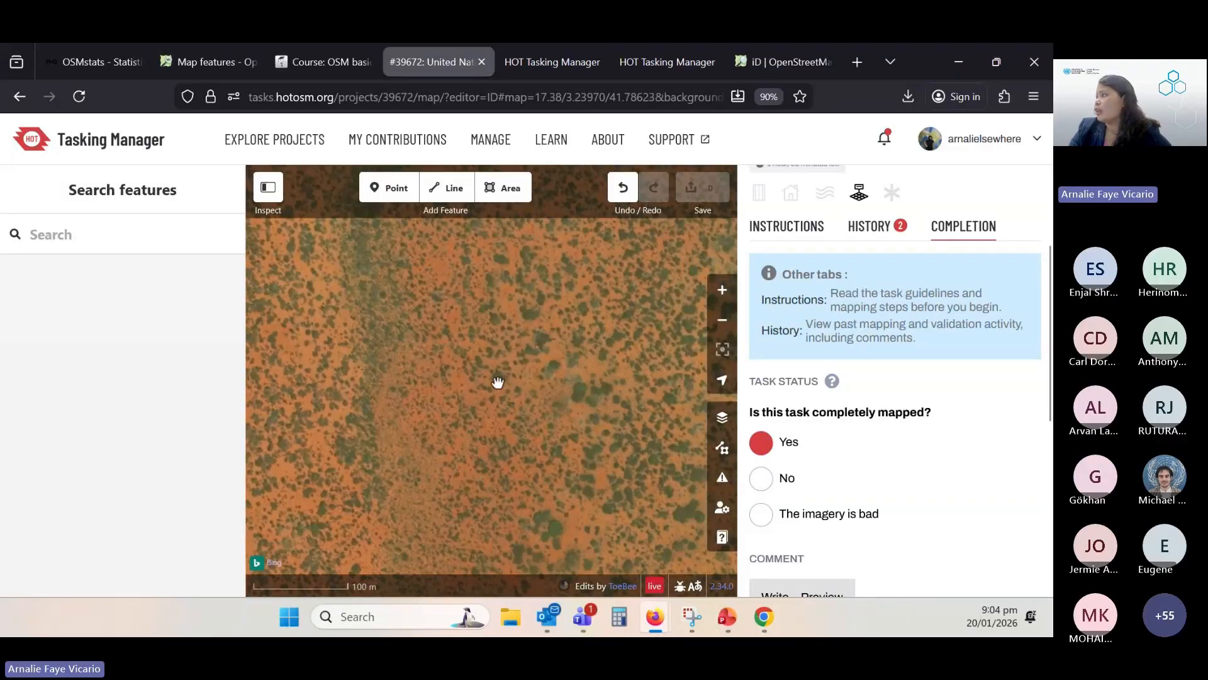
Check the imagery up to the task's northeast corner and change the completely mapped answer to No
{"action": "scroll", "coordinate": [496, 382], "scroll_direction": "down", "scroll_amount": 2}
{"action": "left_click_drag", "start_coordinate": [439, 344], "coordinate": [455, 474]}
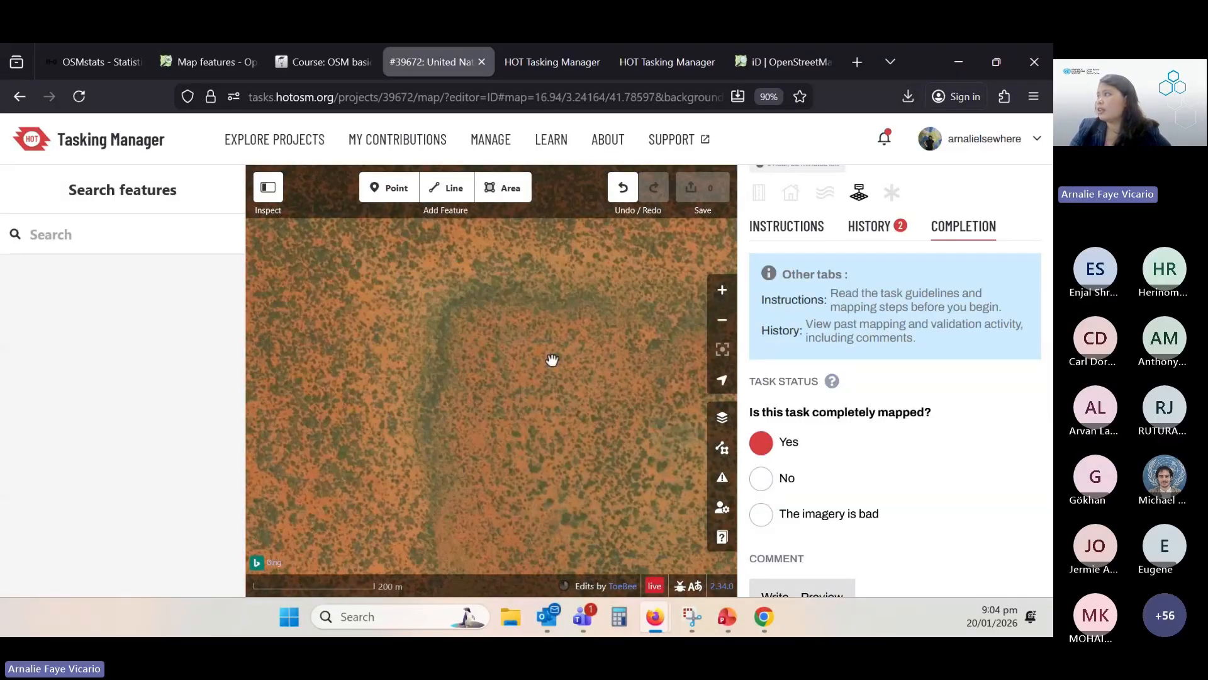
{"action": "left_click_drag", "start_coordinate": [552, 360], "coordinate": [440, 504]}
{"action": "scroll", "coordinate": [378, 329], "scroll_direction": "down", "scroll_amount": 1}
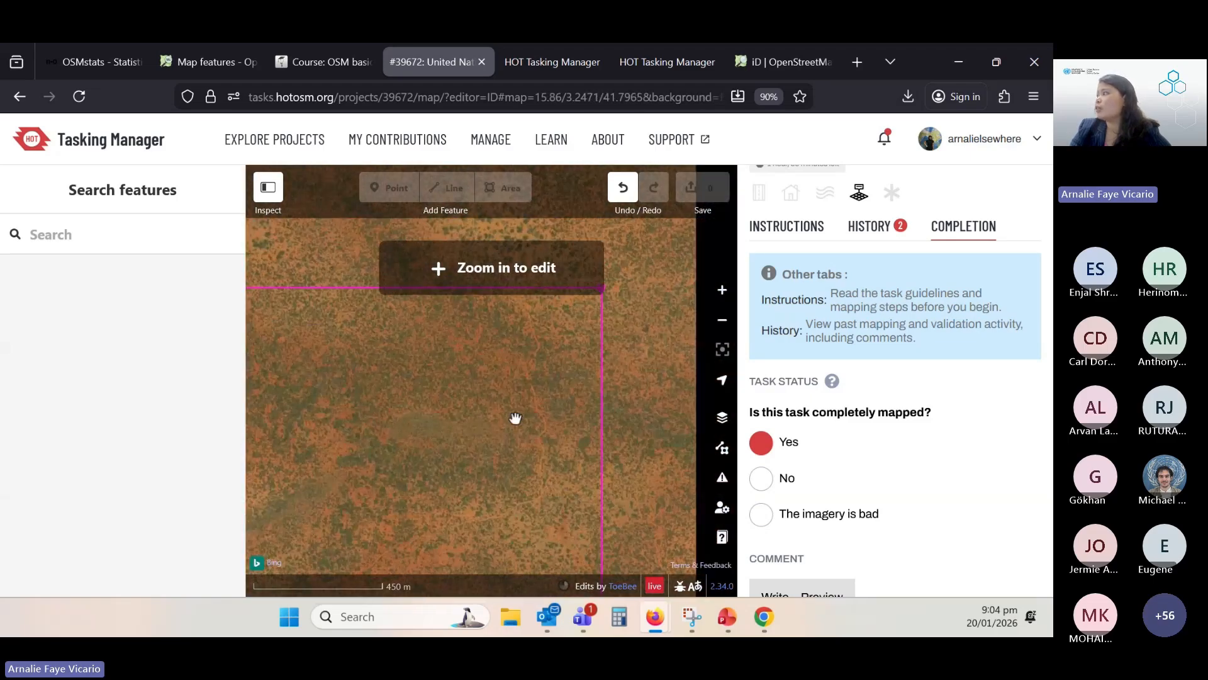
{"action": "left_click_drag", "start_coordinate": [515, 418], "coordinate": [484, 337]}
{"action": "left_click", "coordinate": [780, 477]}
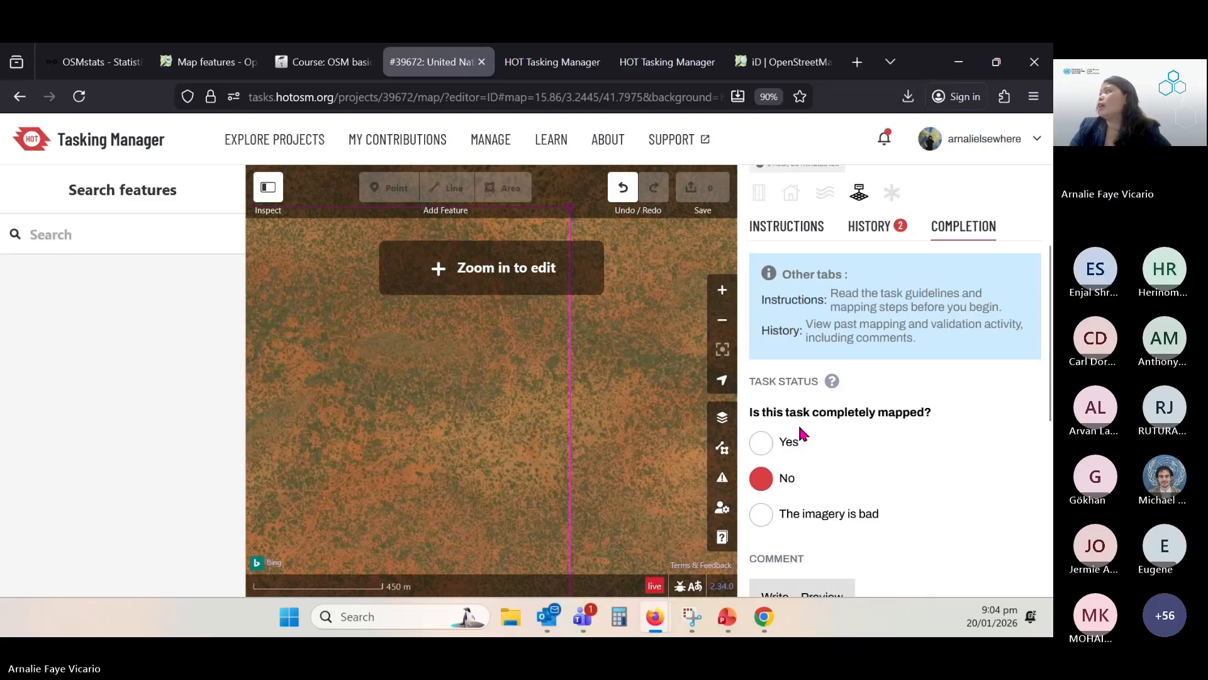
Enter the task comment "not sure" and clear it again
{"action": "scroll", "coordinate": [808, 440], "scroll_direction": "down", "scroll_amount": 3}
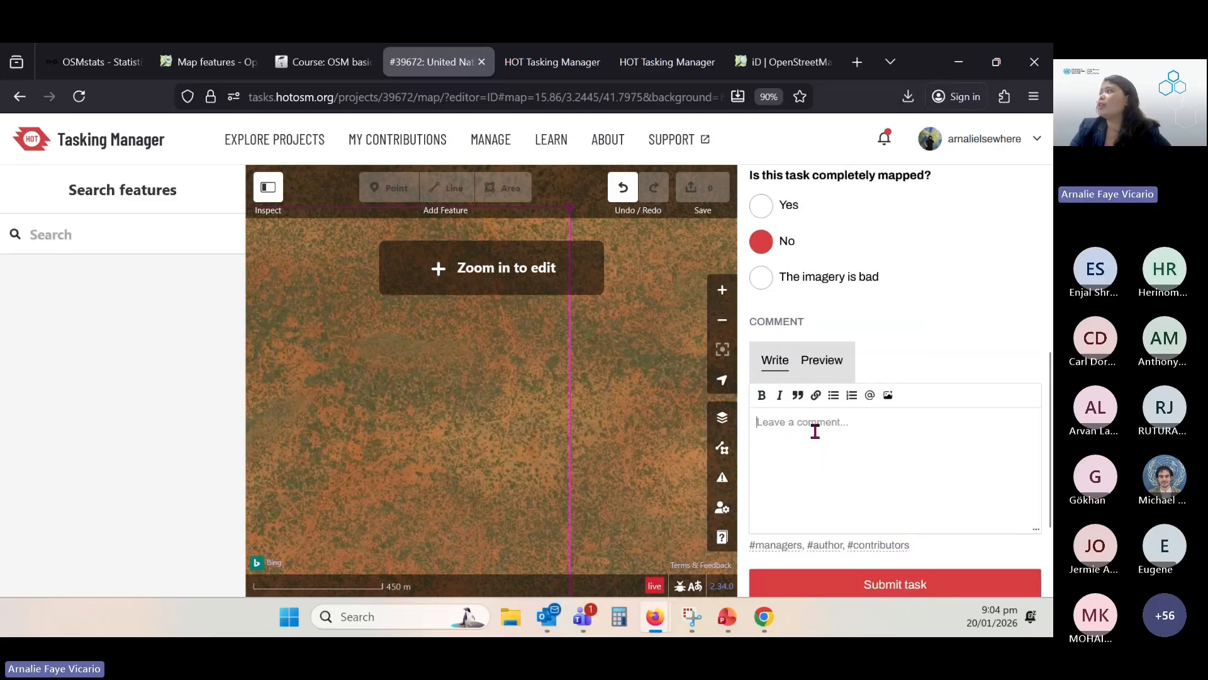
{"action": "type", "text": "n"}
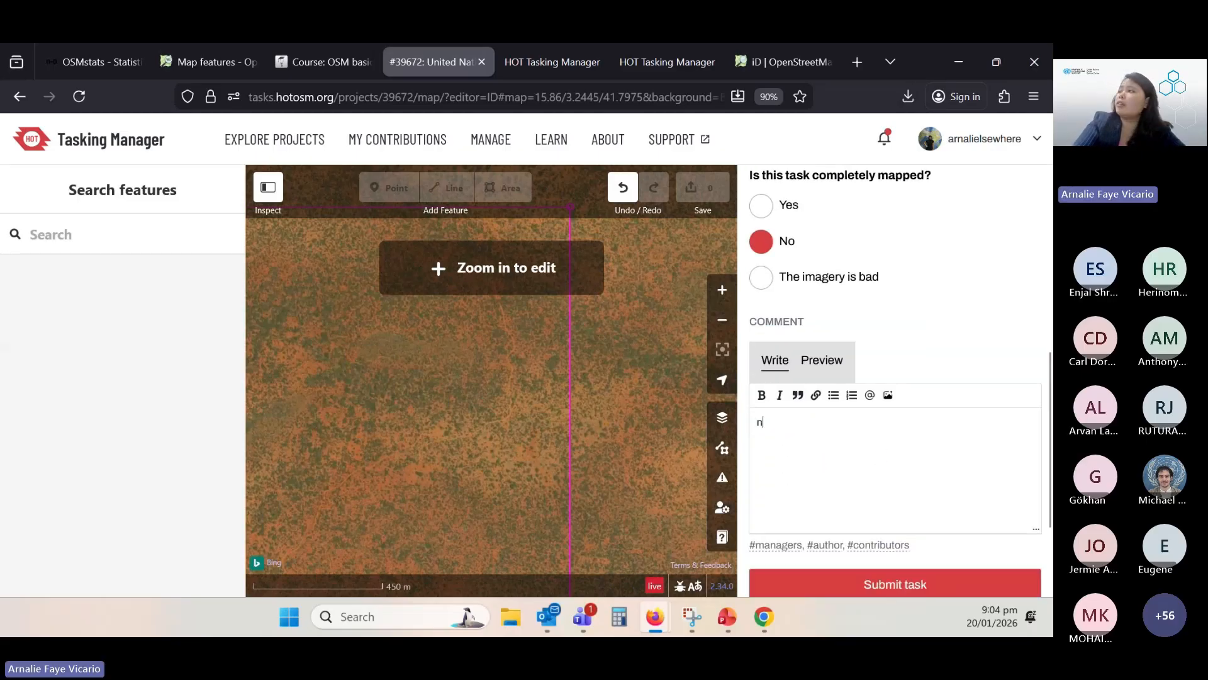
{"action": "type", "text": "ot sure"}
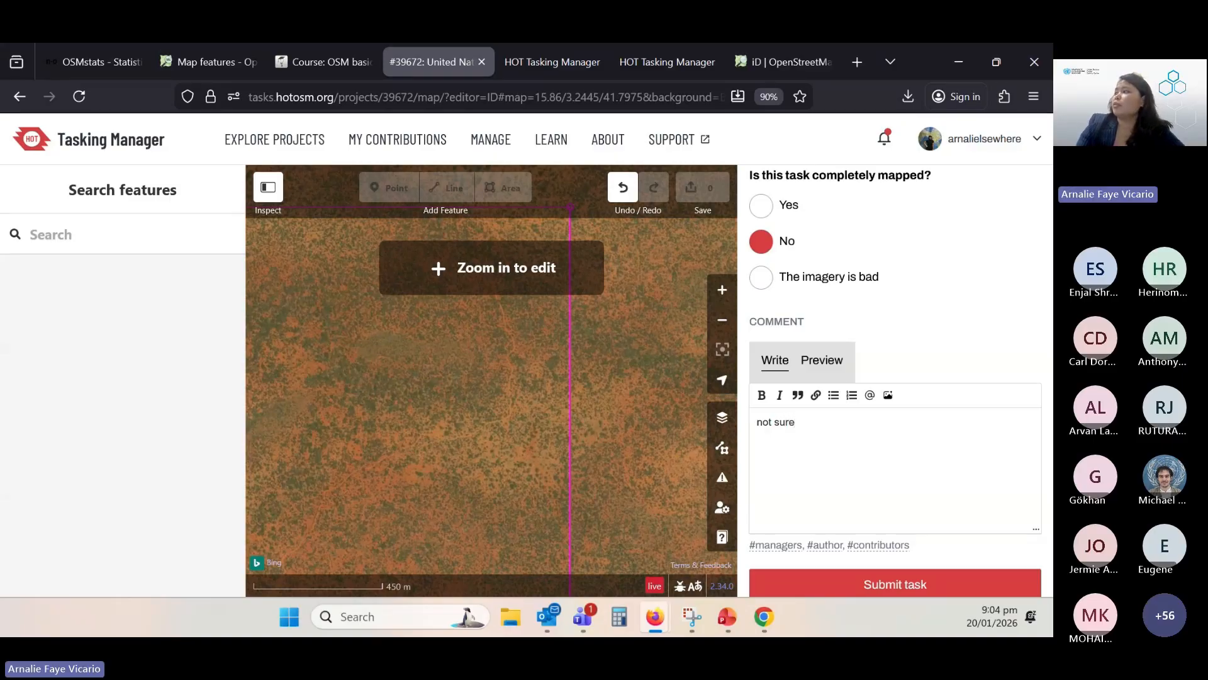
{"action": "key", "text": "ctrl+a"}
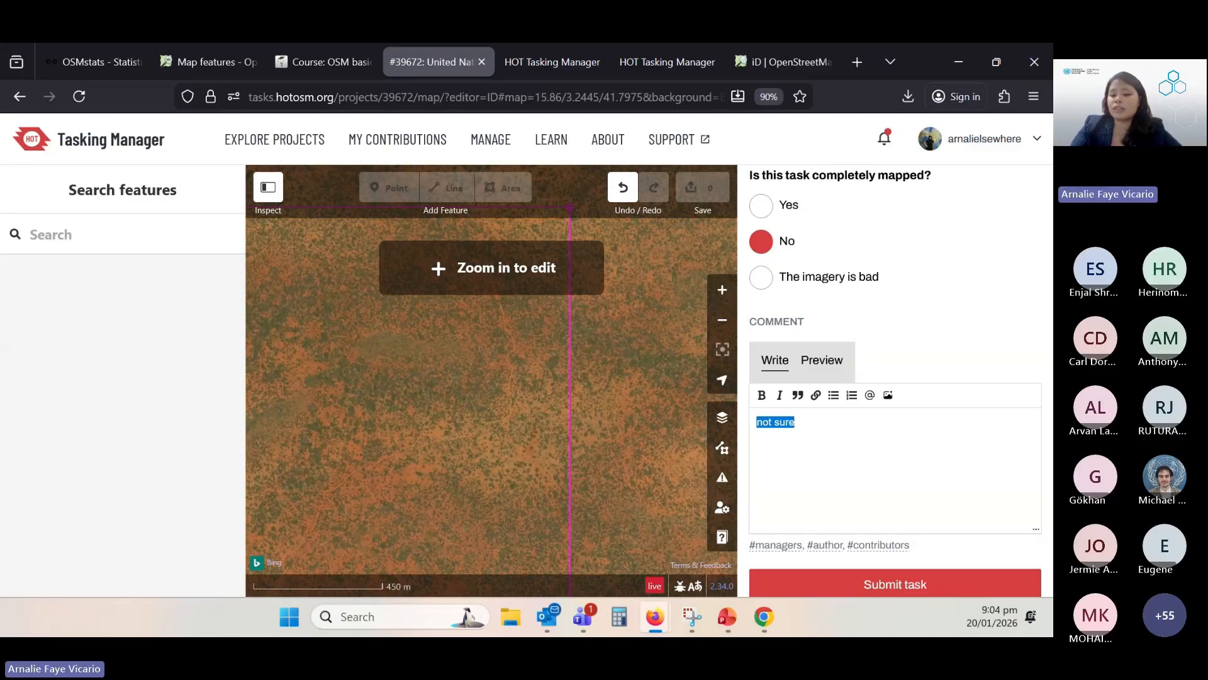
{"action": "key", "text": "BackSpace"}
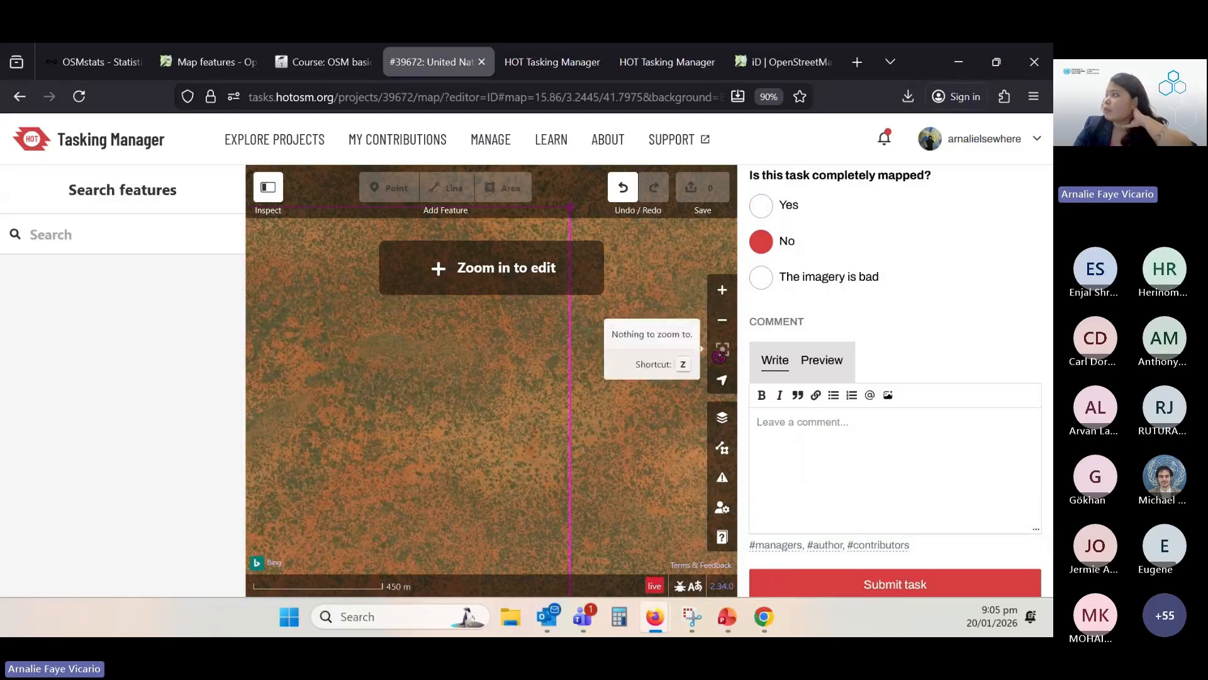
Re-examine the dark vegetation band east of the track, try the answer "The imagery is bad", and set the completely mapped answer to Yes
{"action": "left_click_drag", "start_coordinate": [434, 419], "coordinate": [558, 386]}
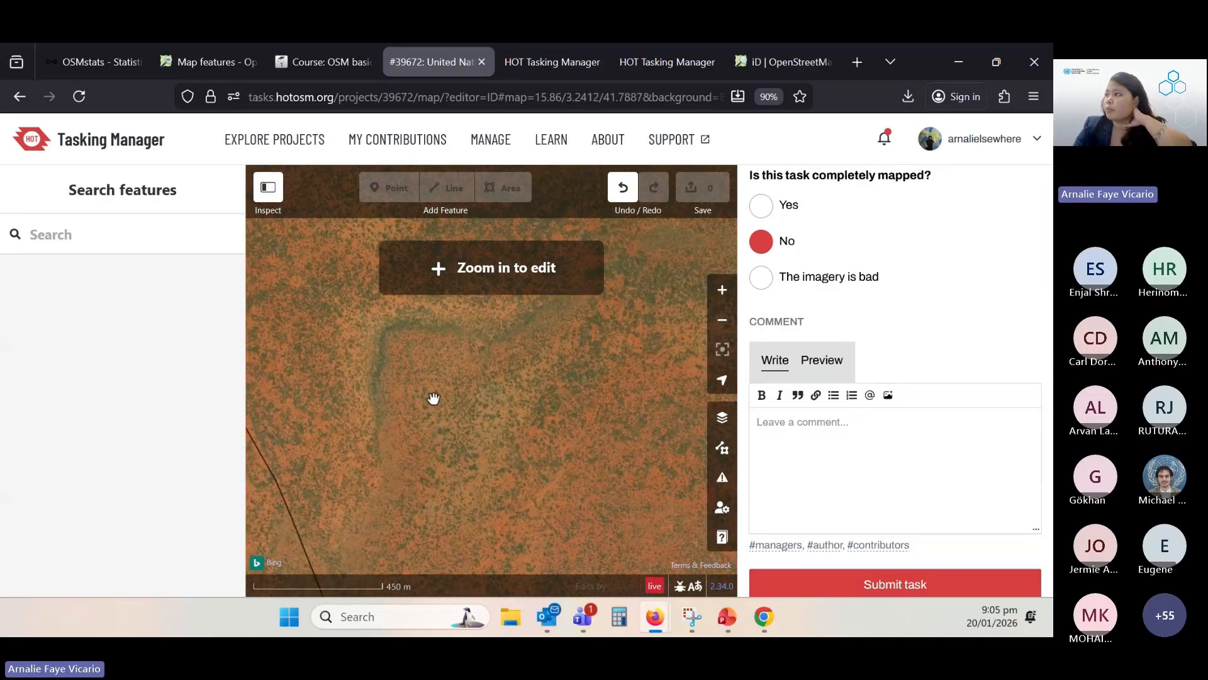
{"action": "scroll", "coordinate": [402, 410], "scroll_direction": "up", "scroll_amount": 5}
{"action": "scroll", "coordinate": [406, 408], "scroll_direction": "down", "scroll_amount": 3}
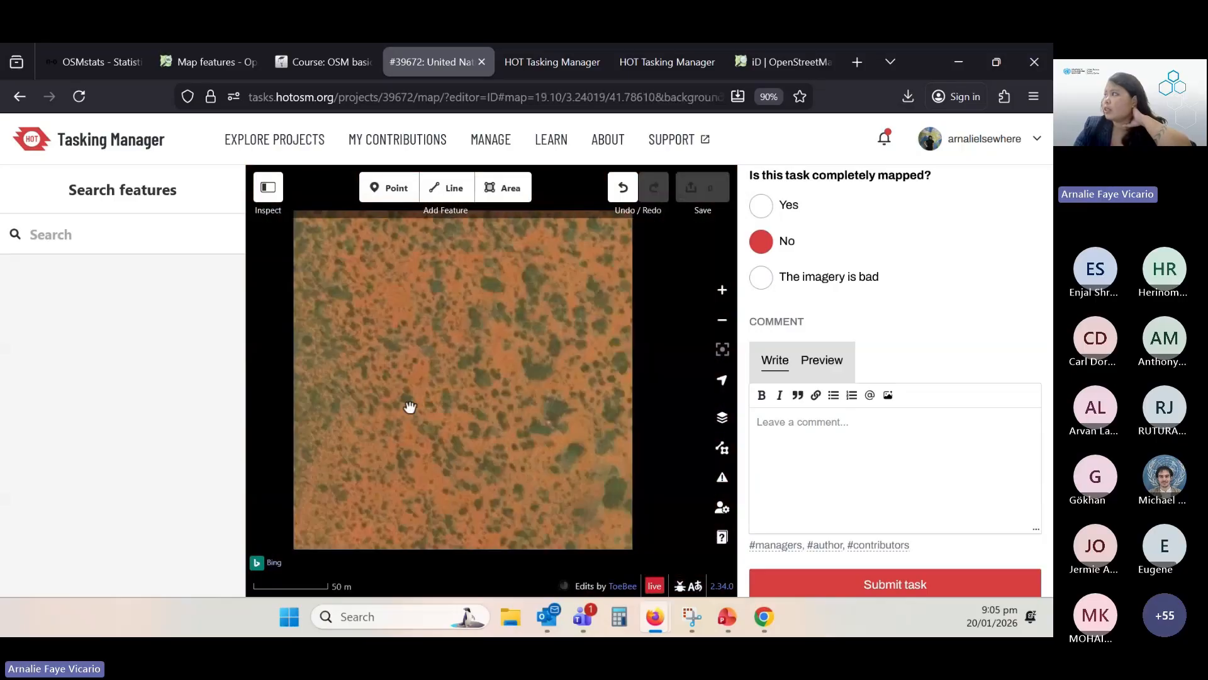
{"action": "left_click", "coordinate": [759, 278]}
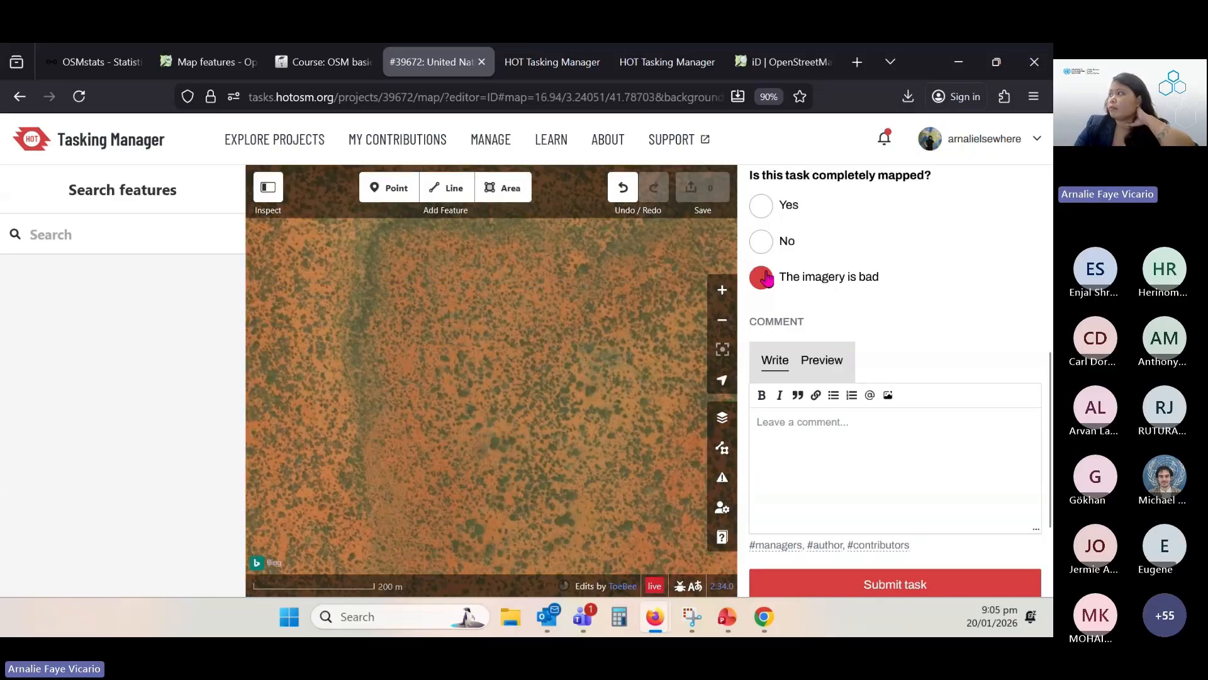
{"action": "left_click", "coordinate": [764, 209]}
{"action": "scroll", "coordinate": [428, 383], "scroll_direction": "down", "scroll_amount": 2}
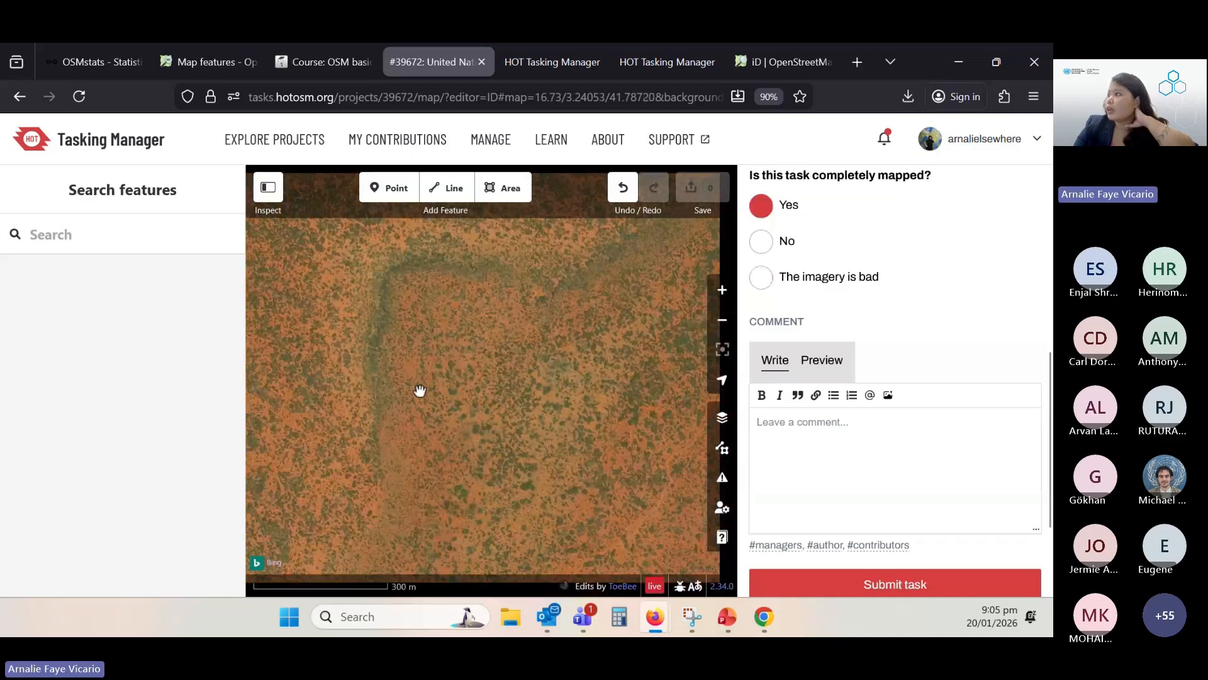
Switch the background to Esri World Imagery for the clearing northeast of Hara Koobo
{"action": "left_click_drag", "start_coordinate": [417, 397], "coordinate": [461, 332]}
{"action": "scroll", "coordinate": [517, 361], "scroll_direction": "down", "scroll_amount": 2}
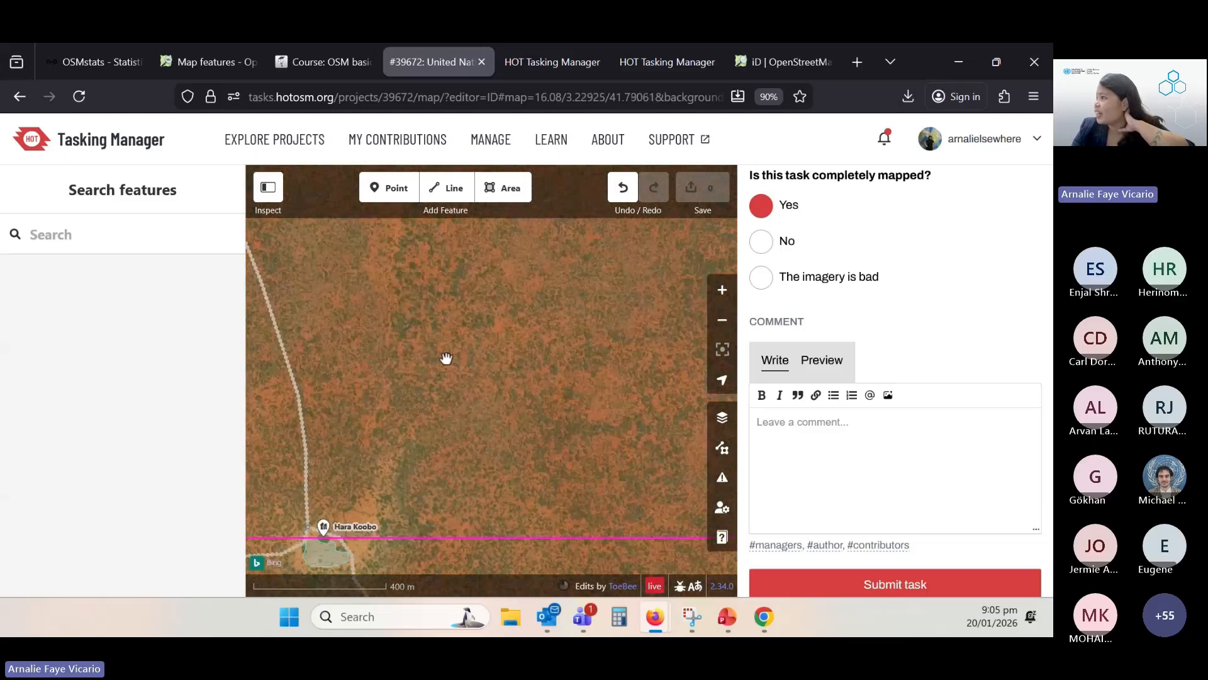
{"action": "scroll", "coordinate": [378, 440], "scroll_direction": "up", "scroll_amount": 4}
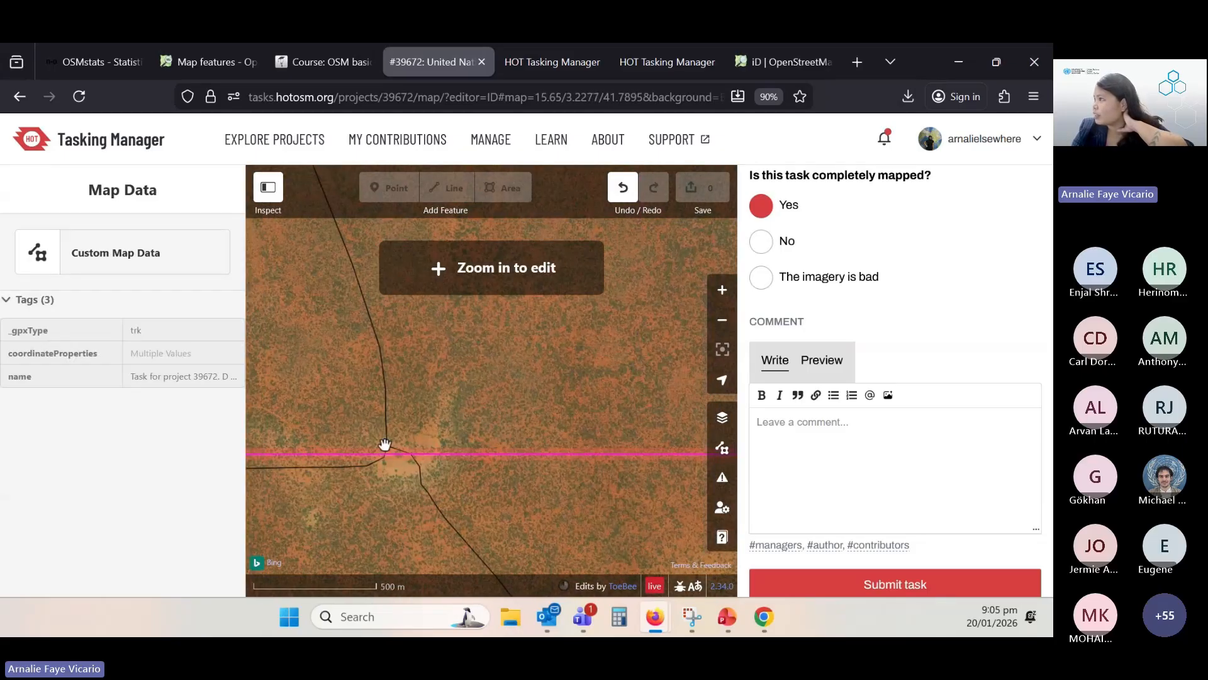
{"action": "scroll", "coordinate": [430, 434], "scroll_direction": "up", "scroll_amount": 5}
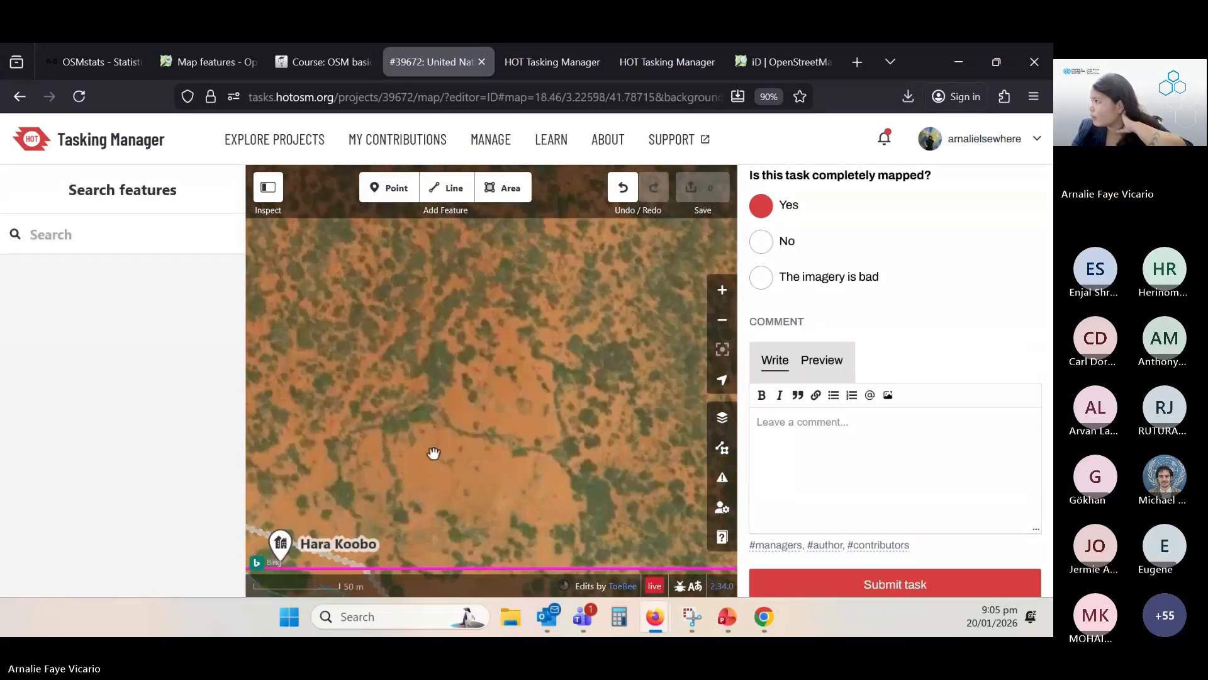
{"action": "left_click_drag", "start_coordinate": [433, 453], "coordinate": [444, 365]}
{"action": "left_click_drag", "start_coordinate": [516, 411], "coordinate": [456, 455]}
{"action": "left_click", "coordinate": [723, 416]}
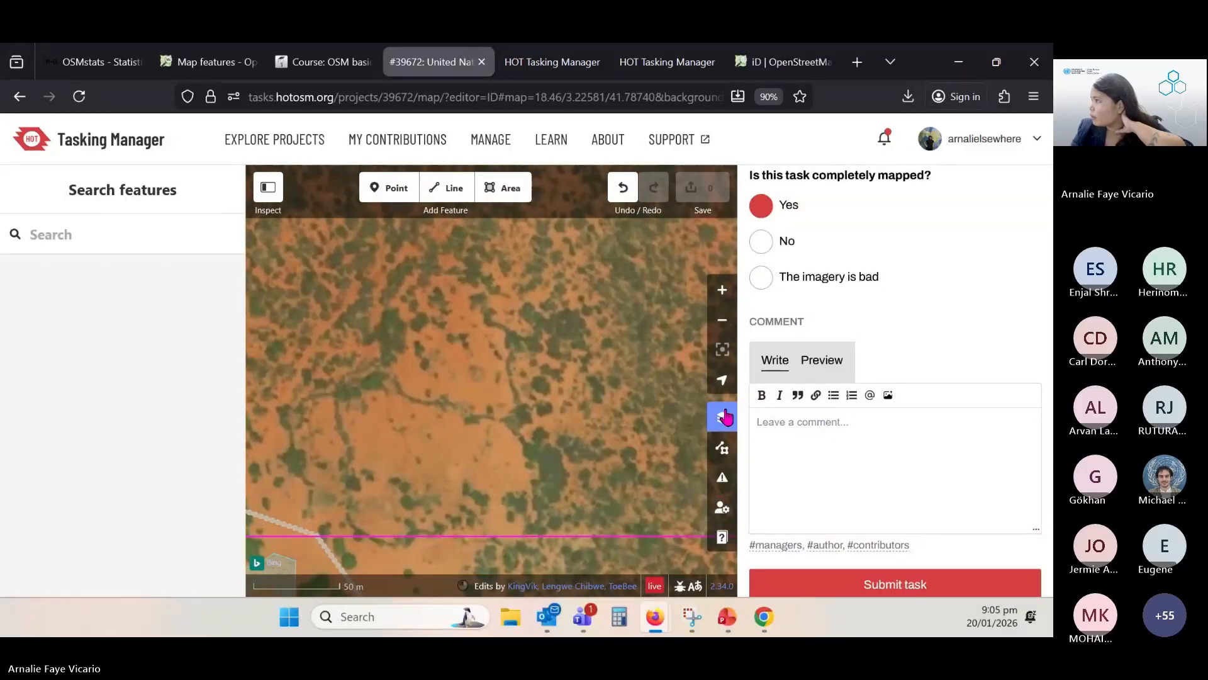
{"action": "left_click", "coordinate": [540, 333]}
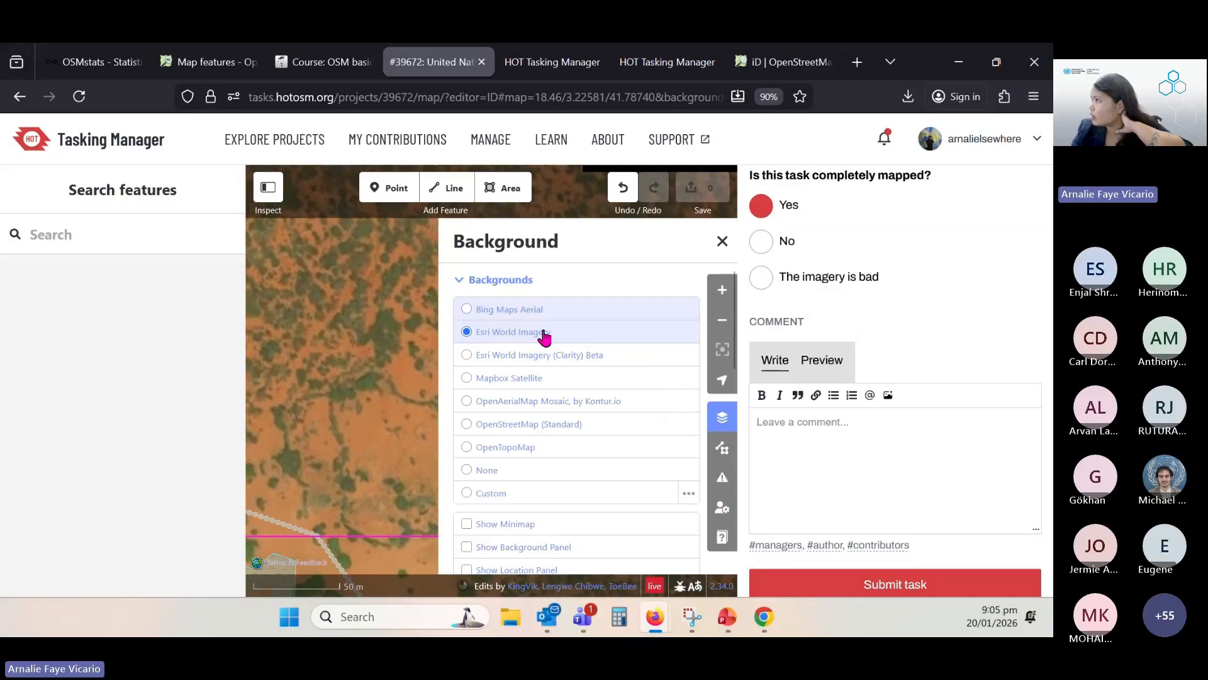
{"action": "left_click", "coordinate": [722, 243]}
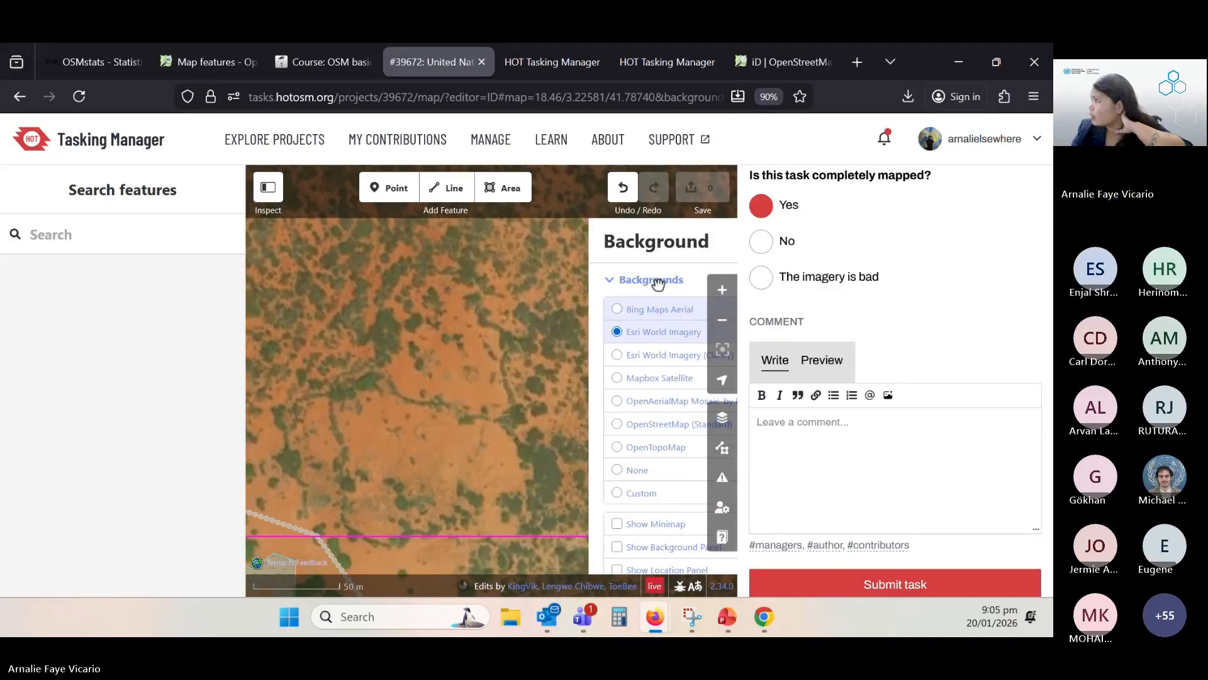
Examine the Esri imagery for unmapped features around the Hara Koobo clearing and north along the track to the dark vegetation band
{"action": "mouse_move", "coordinate": [547, 405]}
{"action": "left_mouse_down"}
{"action": "mouse_move", "coordinate": [566, 394]}
{"action": "mouse_move", "coordinate": [524, 445]}
{"action": "mouse_move", "coordinate": [540, 421]}
{"action": "left_mouse_up"}
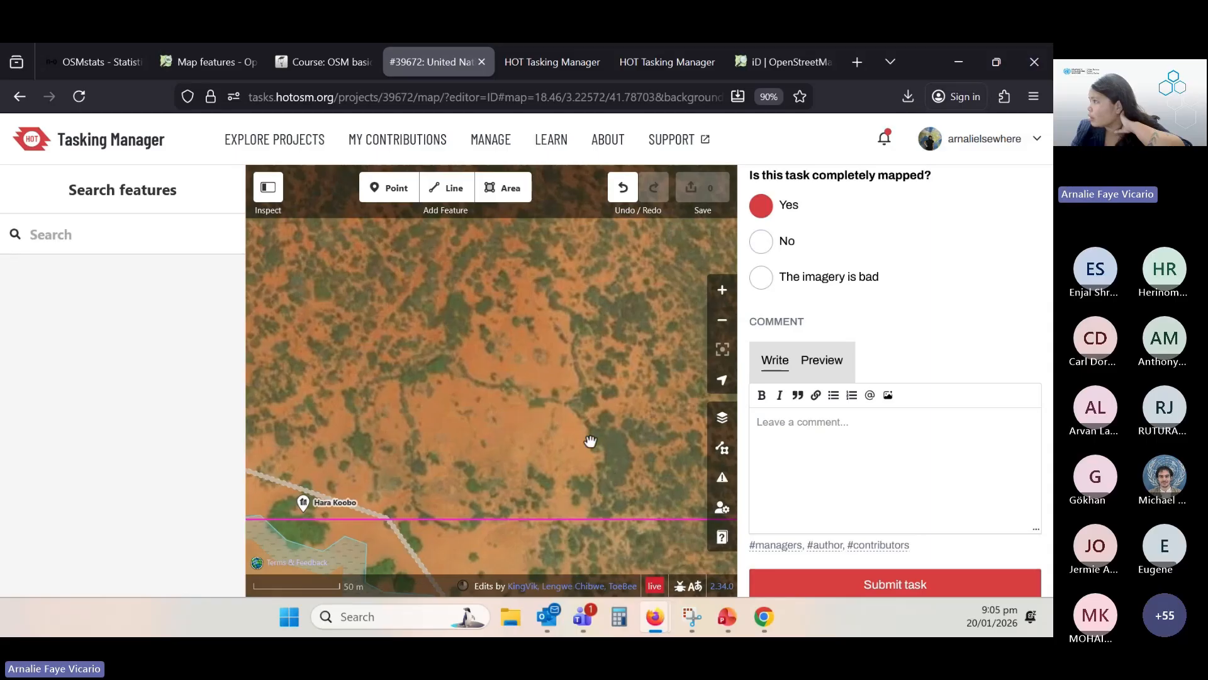
{"action": "left_click_drag", "start_coordinate": [572, 460], "coordinate": [593, 443]}
{"action": "scroll", "coordinate": [538, 383], "scroll_direction": "down", "scroll_amount": 5}
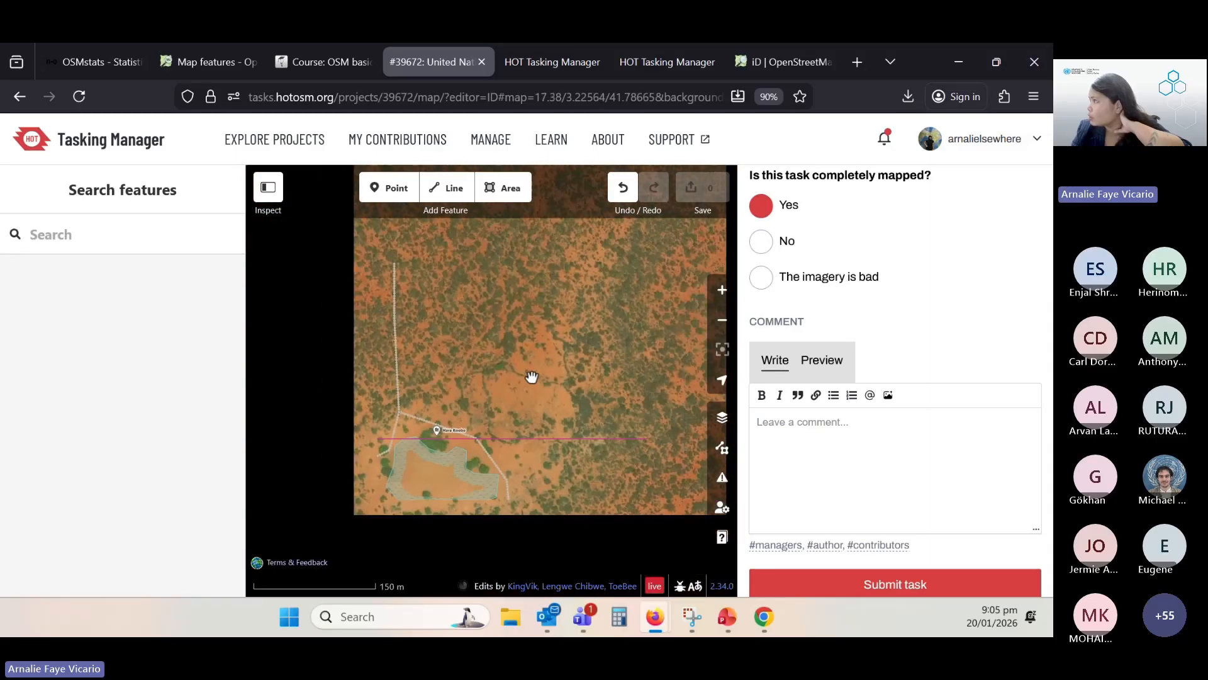
{"action": "left_click_drag", "start_coordinate": [480, 347], "coordinate": [625, 461]}
{"action": "left_click_drag", "start_coordinate": [426, 361], "coordinate": [509, 397]}
{"action": "left_click_drag", "start_coordinate": [619, 382], "coordinate": [419, 334]}
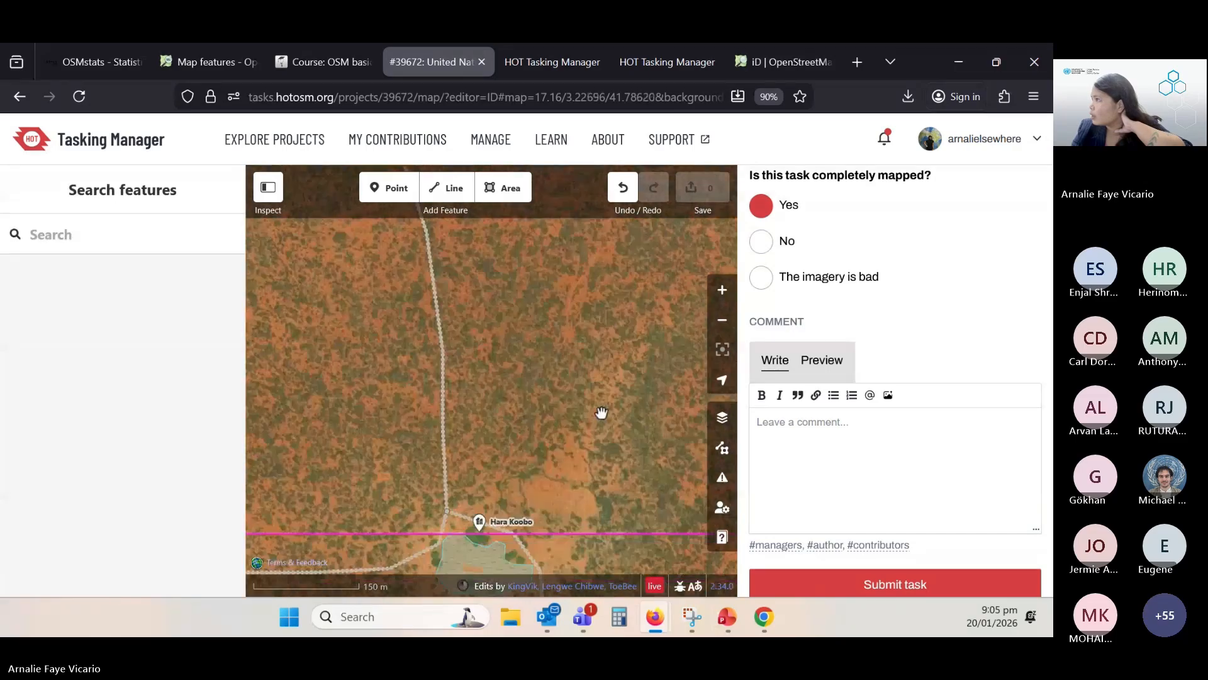
{"action": "left_click_drag", "start_coordinate": [594, 410], "coordinate": [507, 378]}
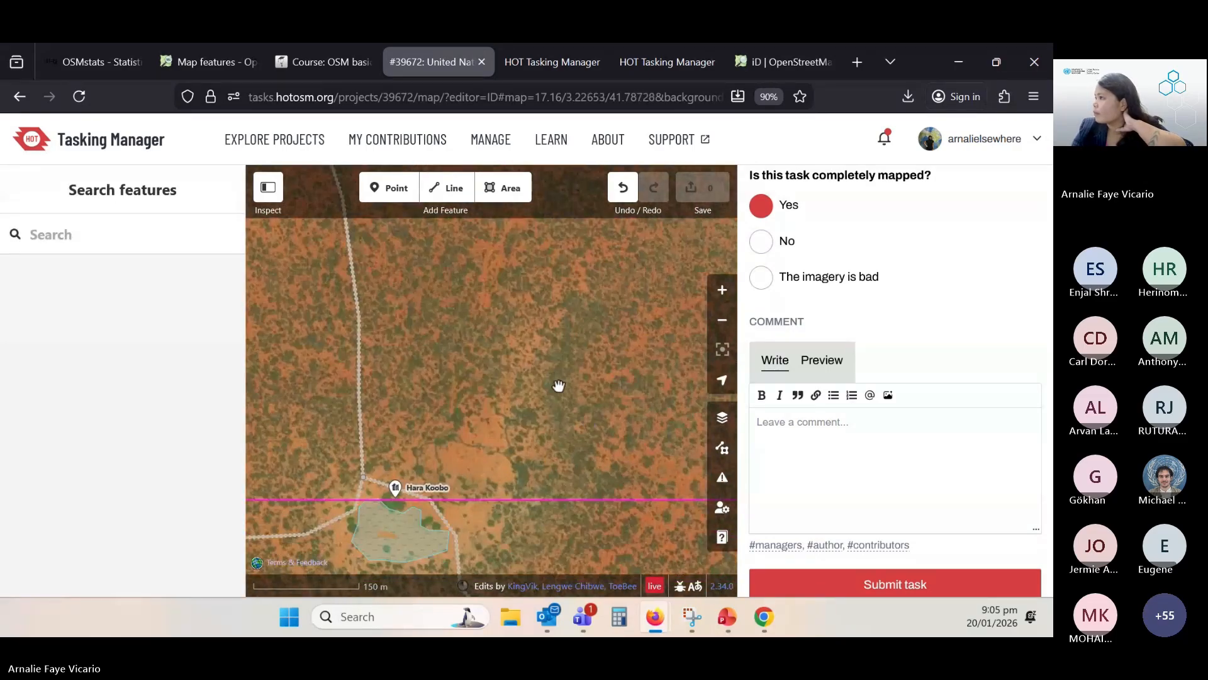
{"action": "scroll", "coordinate": [559, 385], "scroll_direction": "down", "scroll_amount": 3}
{"action": "left_click_drag", "start_coordinate": [604, 327], "coordinate": [518, 375]}
{"action": "left_click_drag", "start_coordinate": [588, 307], "coordinate": [542, 464]}
{"action": "left_click_drag", "start_coordinate": [453, 353], "coordinate": [724, 415]}
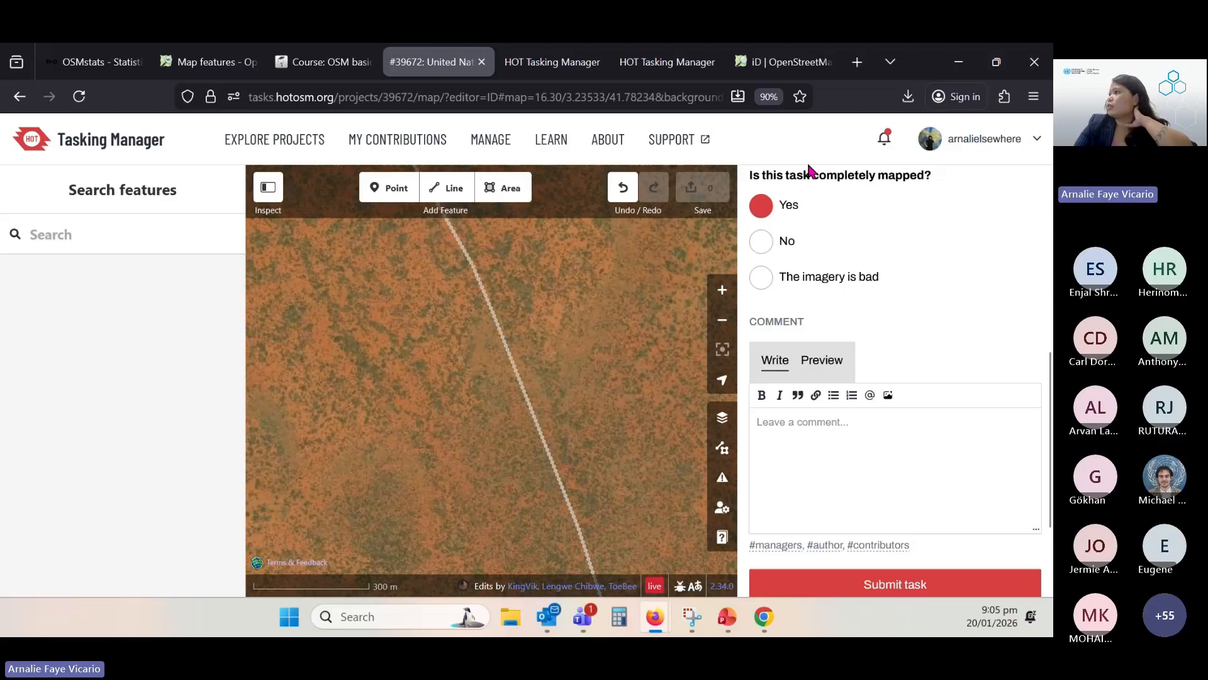
{"action": "scroll", "coordinate": [809, 170], "scroll_direction": "up", "scroll_amount": 1}
{"action": "scroll", "coordinate": [567, 318], "scroll_direction": "down", "scroll_amount": 4}
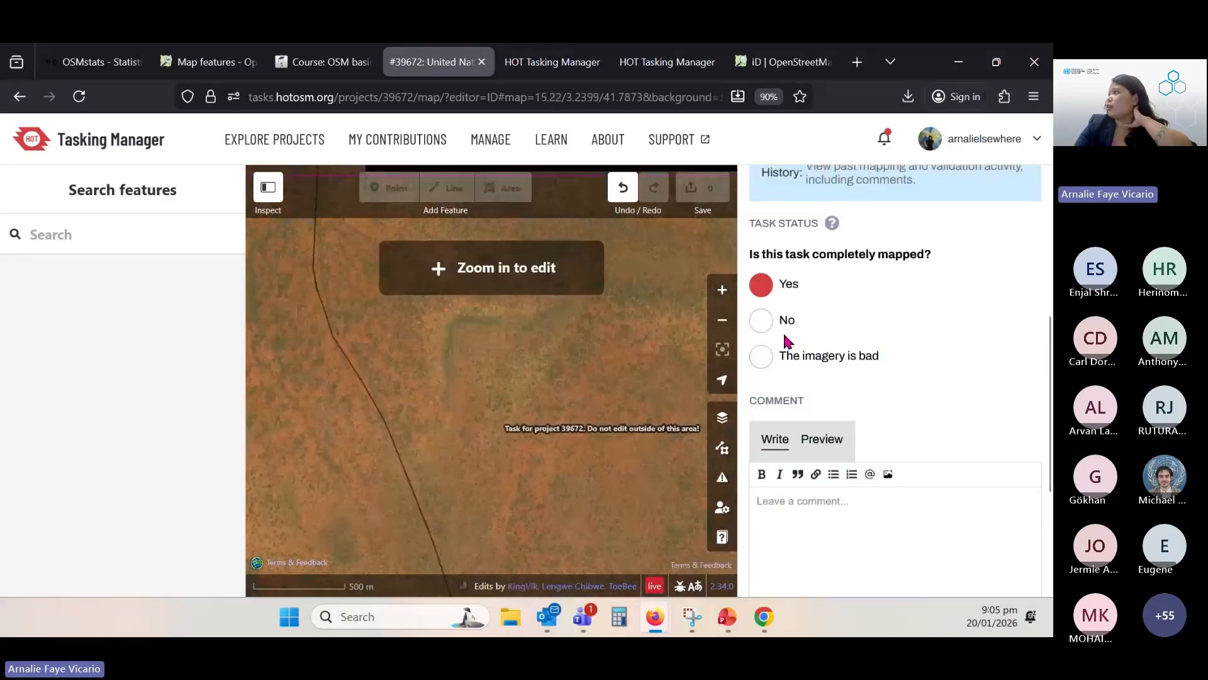
Submit the current task with its status set to completely mapped
{"action": "scroll", "coordinate": [818, 283], "scroll_direction": "down", "scroll_amount": 3}
{"action": "scroll", "coordinate": [839, 337], "scroll_direction": "up", "scroll_amount": 3}
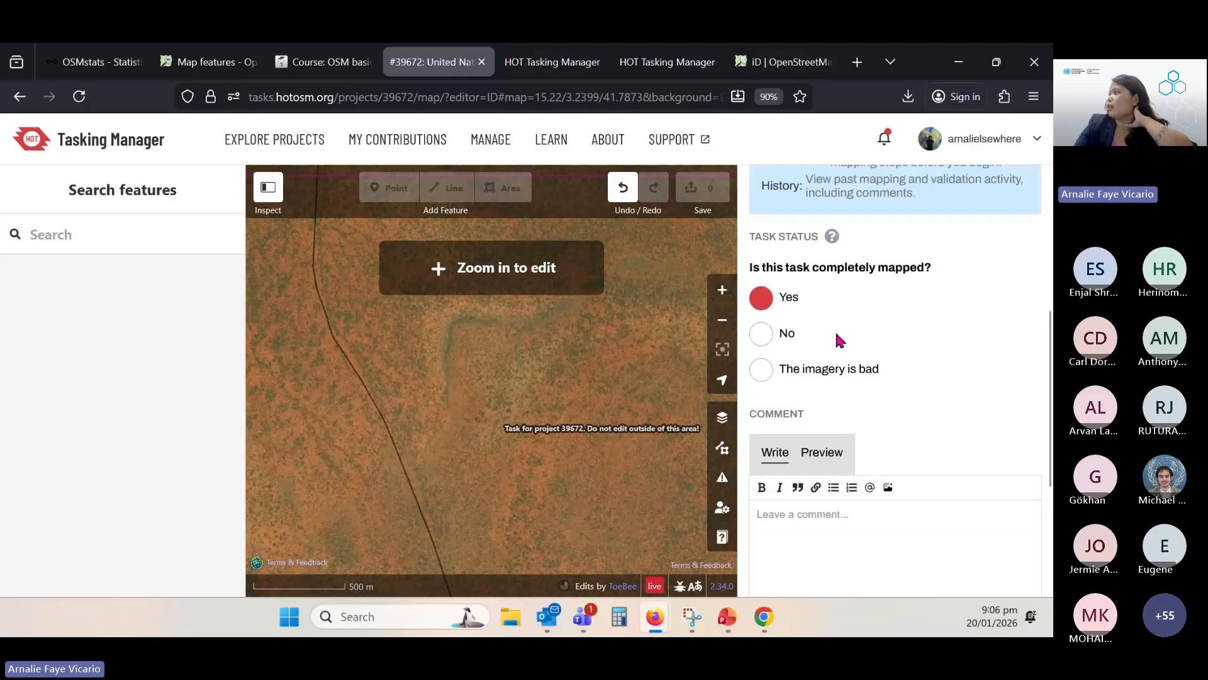
{"action": "scroll", "coordinate": [839, 337], "scroll_direction": "down", "scroll_amount": 3}
{"action": "left_click", "coordinate": [865, 459]}
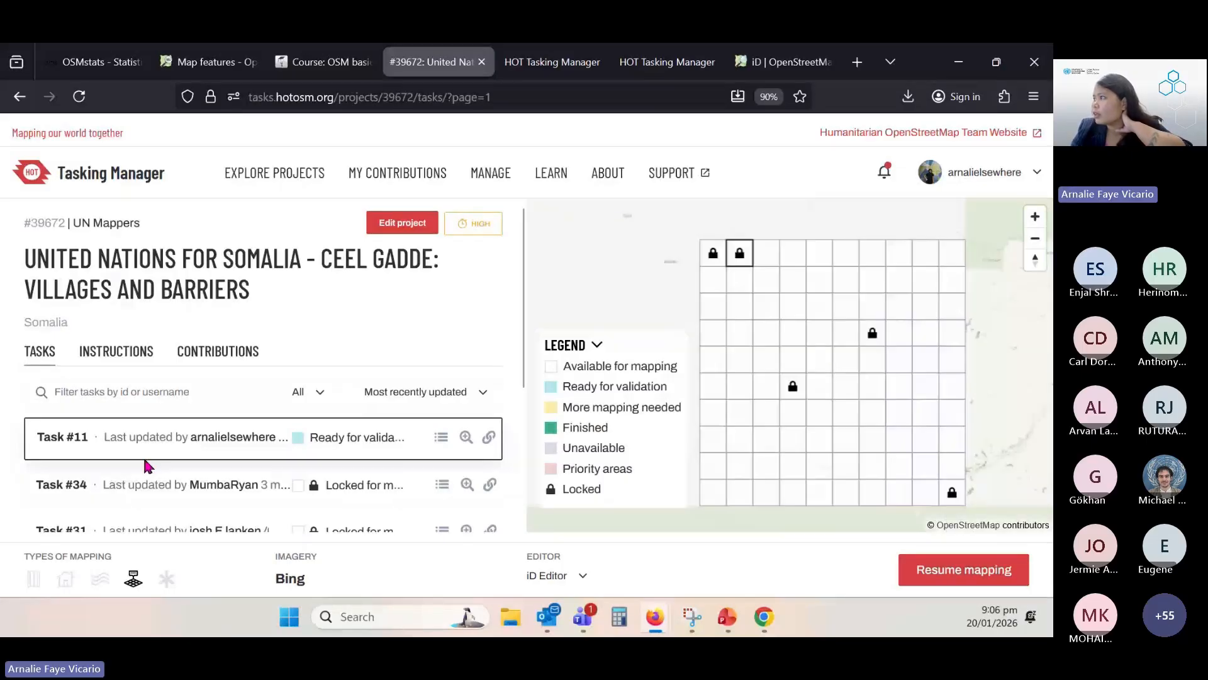
Browse to page 17 of the project's task list, select available task #55 on the grid, and start mapping it
{"action": "scroll", "coordinate": [142, 455], "scroll_direction": "down", "scroll_amount": 3}
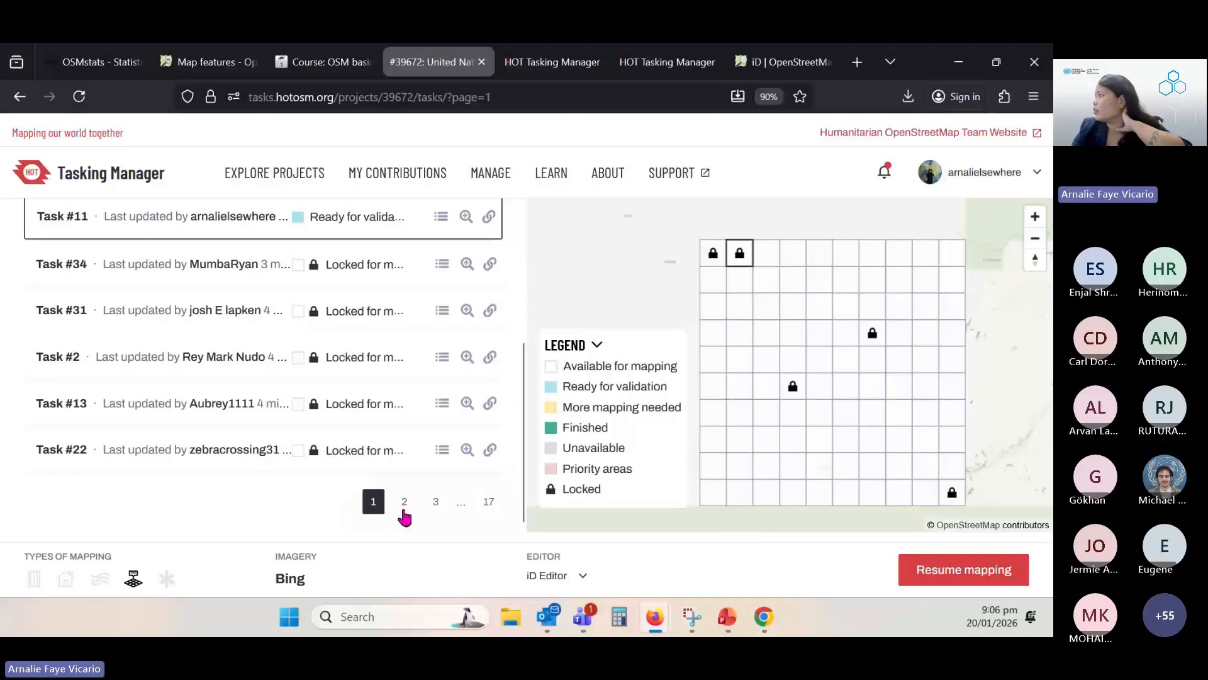
{"action": "left_click", "coordinate": [403, 511]}
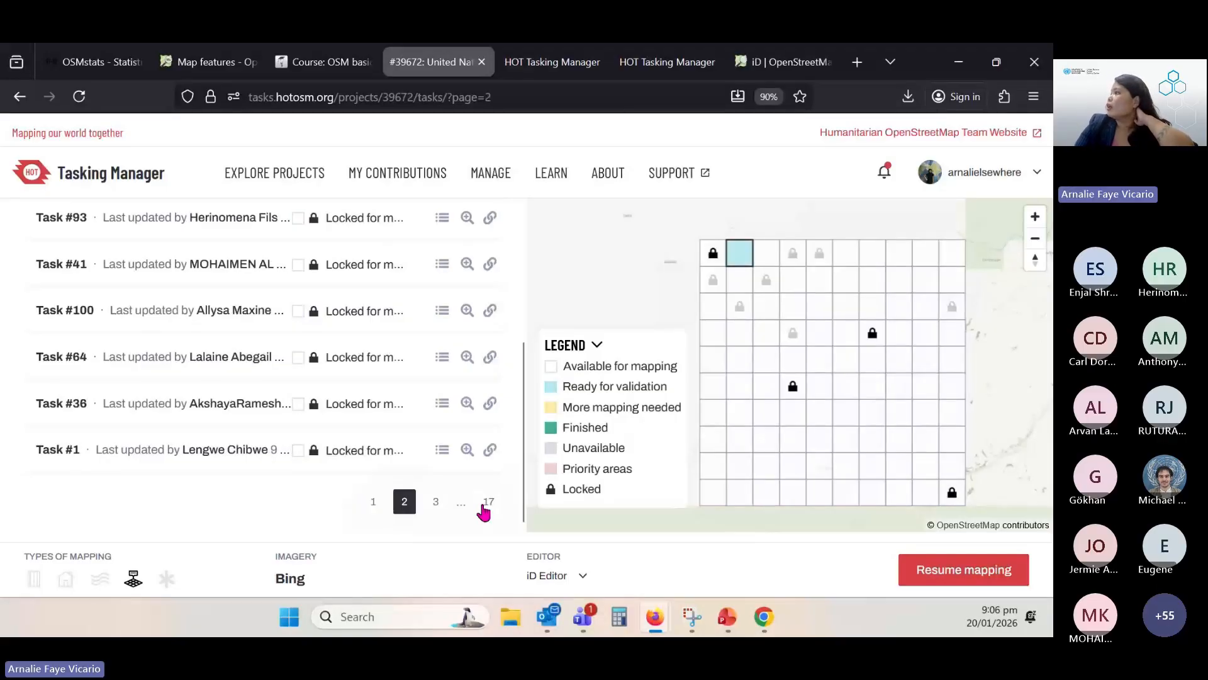
{"action": "left_click", "coordinate": [486, 503]}
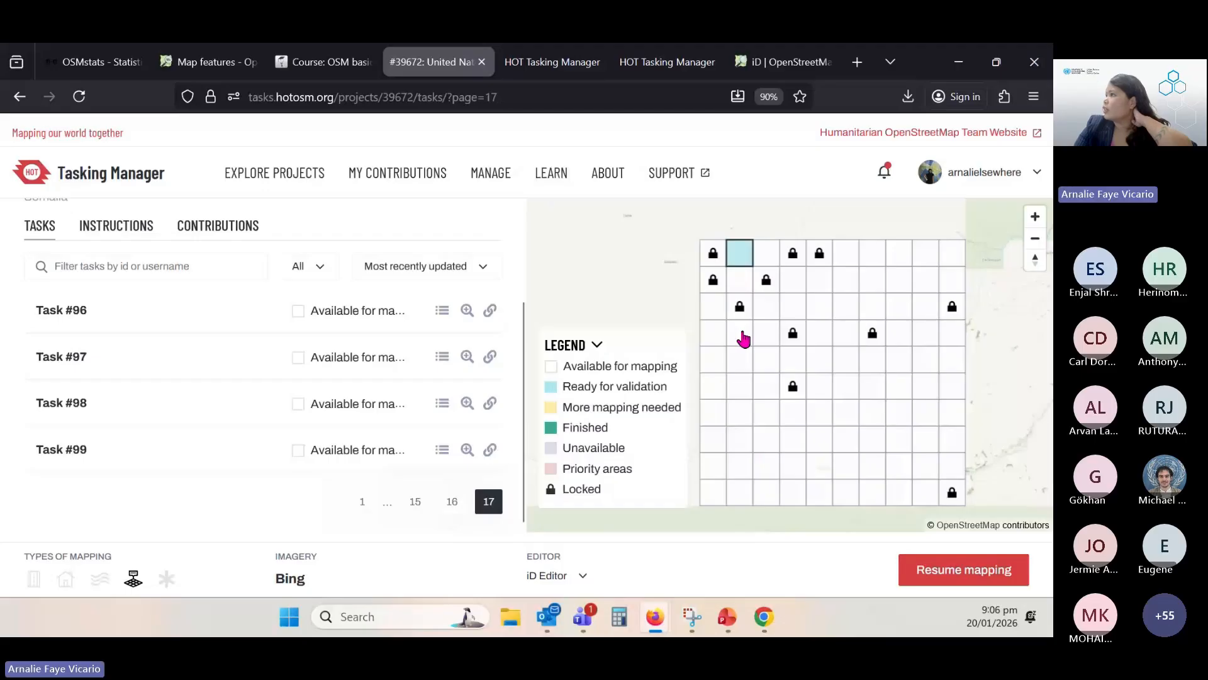
{"action": "left_click", "coordinate": [846, 360]}
{"action": "left_click", "coordinate": [964, 575]}
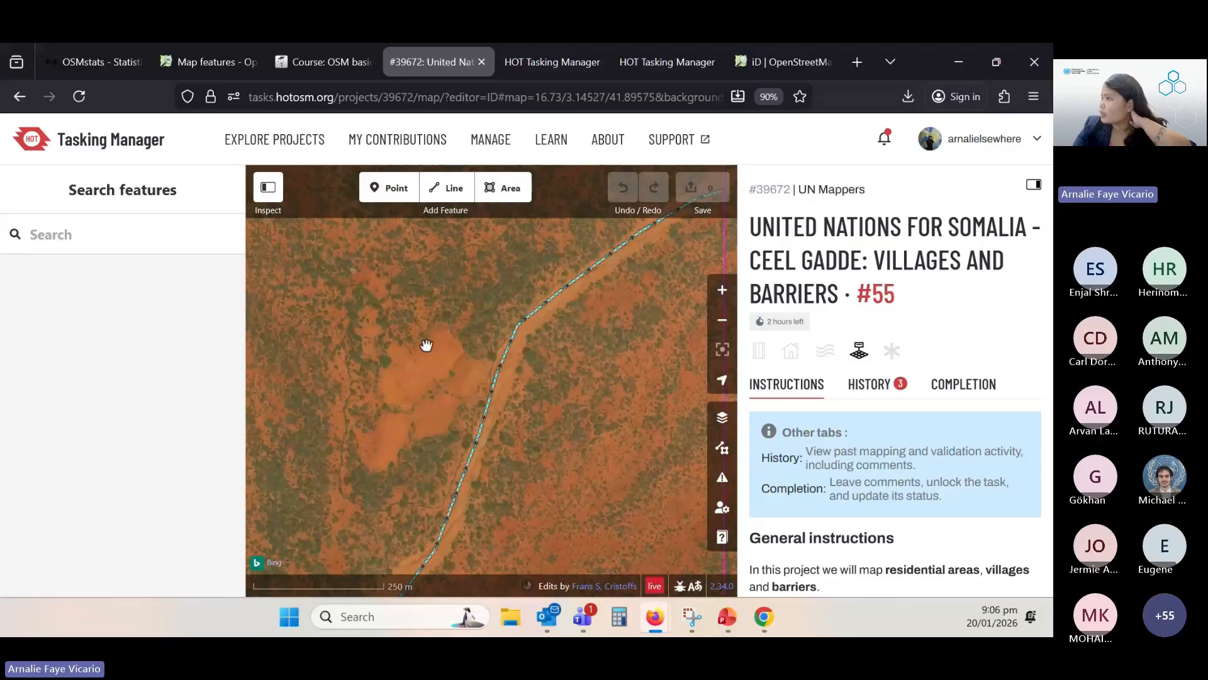
{"action": "scroll", "coordinate": [504, 293], "scroll_direction": "up", "scroll_amount": 3}
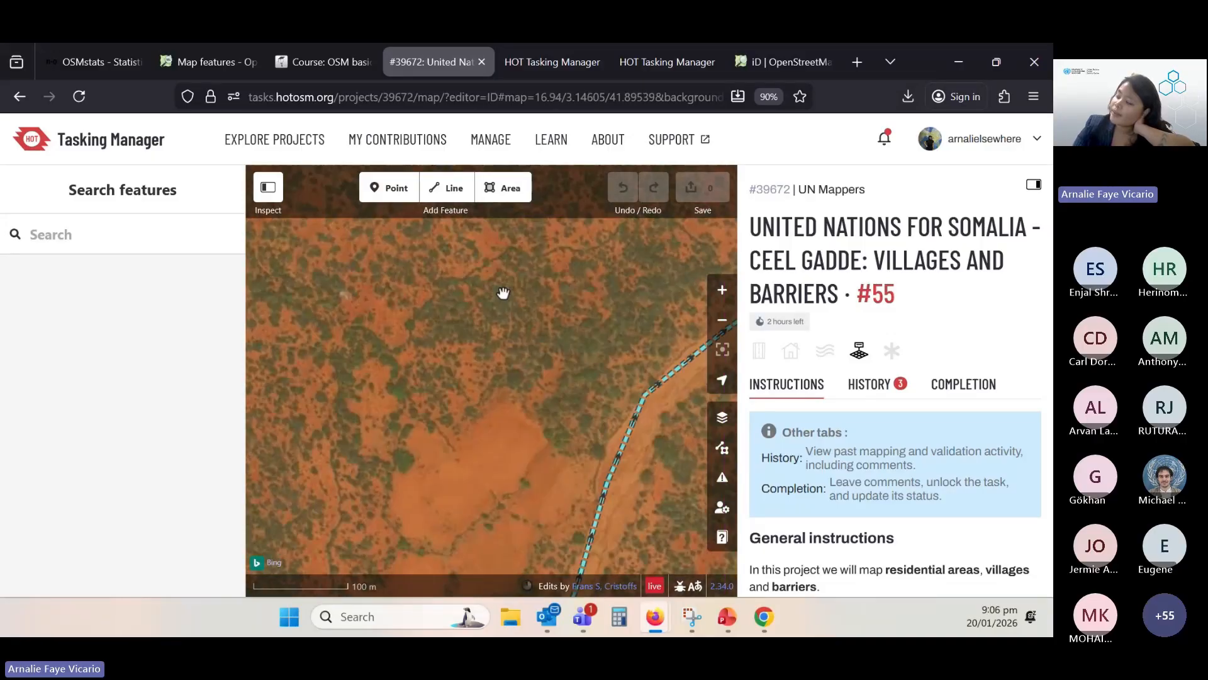
{"action": "scroll", "coordinate": [504, 292], "scroll_direction": "down", "scroll_amount": 2}
{"action": "left_click_drag", "start_coordinate": [492, 514], "coordinate": [462, 431]}
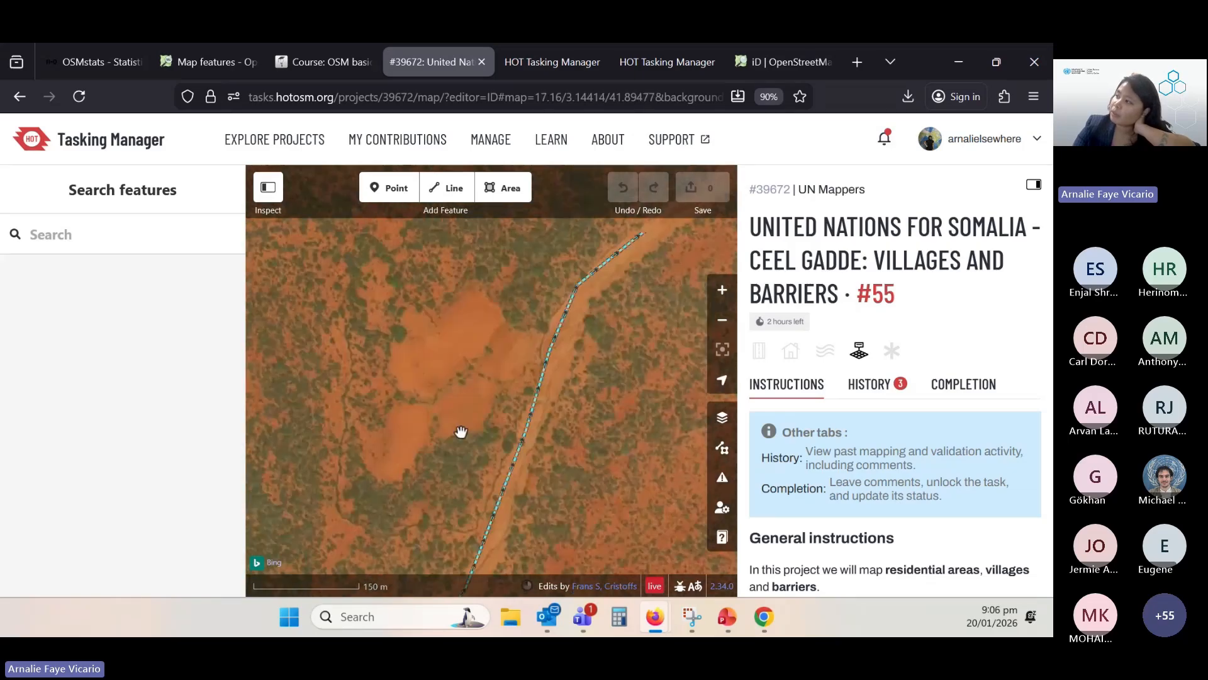
{"action": "left_click_drag", "start_coordinate": [384, 380], "coordinate": [391, 395]}
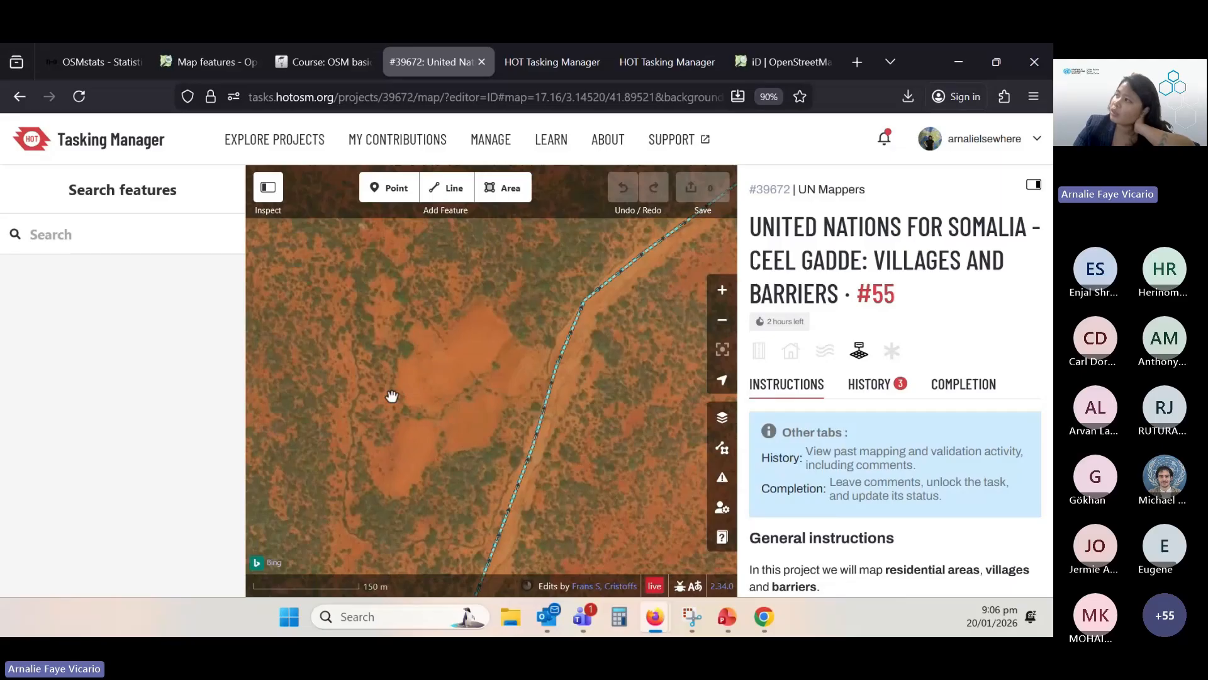
{"action": "left_click_drag", "start_coordinate": [508, 298], "coordinate": [479, 304]}
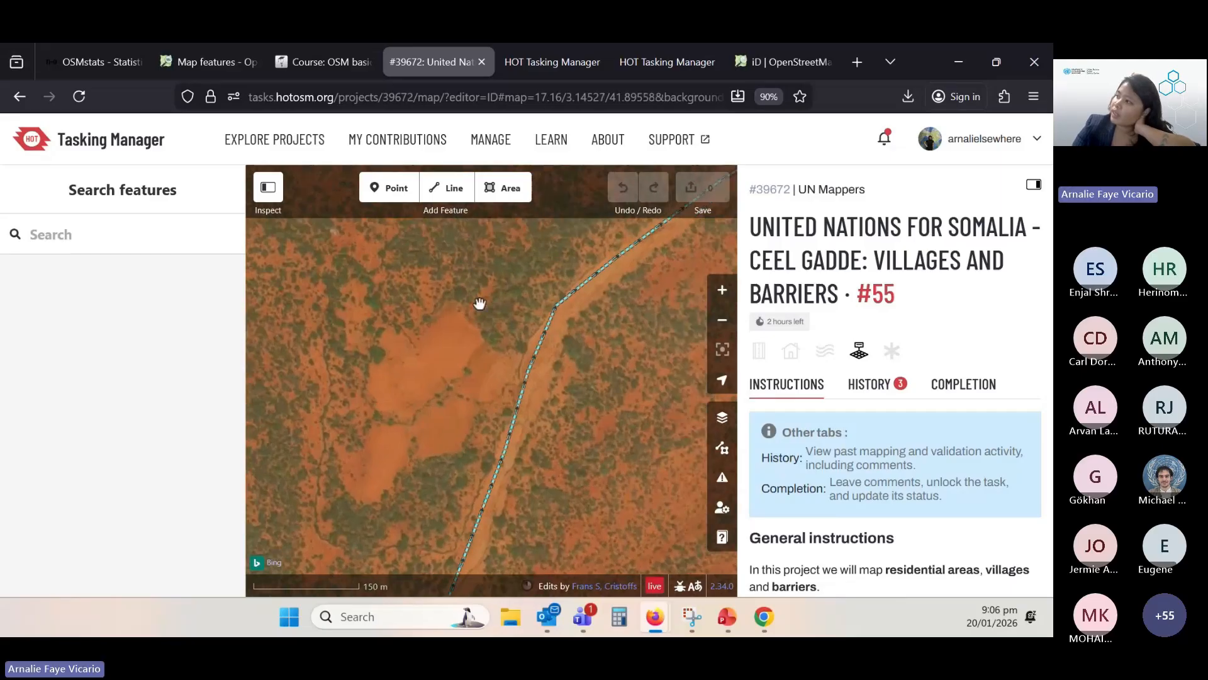
{"action": "left_click", "coordinate": [442, 189]}
{"action": "left_click", "coordinate": [383, 332]}
{"action": "left_click", "coordinate": [366, 359]}
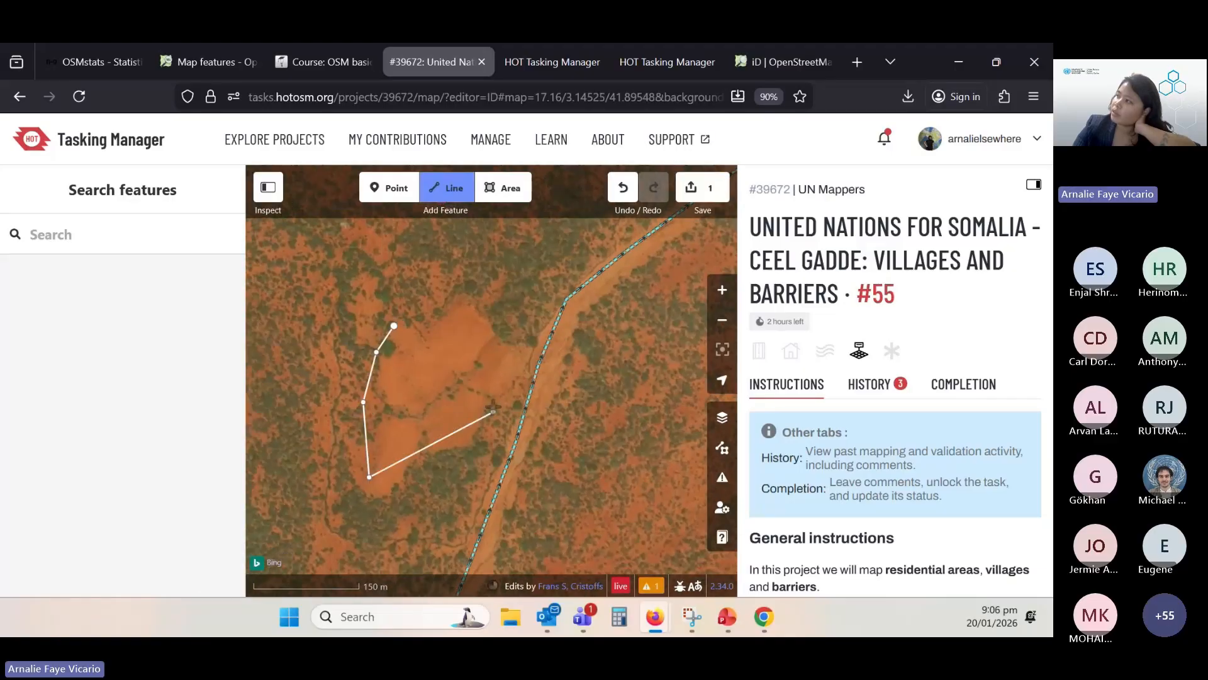
{"action": "left_click", "coordinate": [401, 308]}
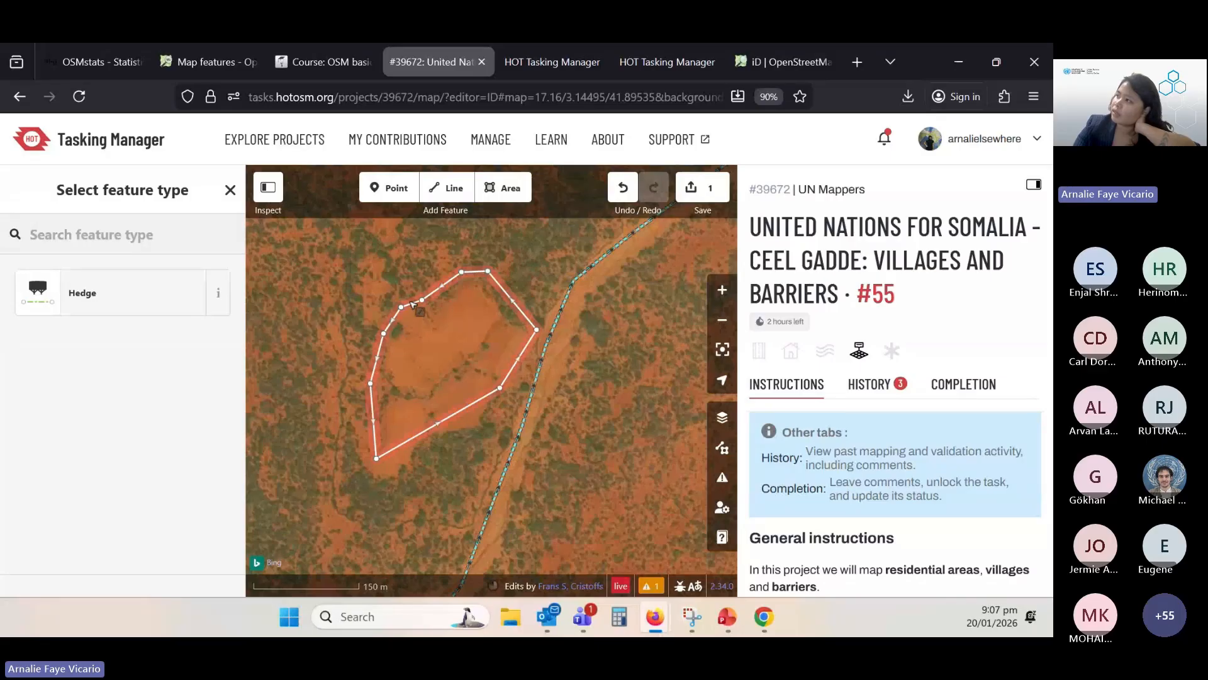
{"action": "left_click", "coordinate": [413, 306]}
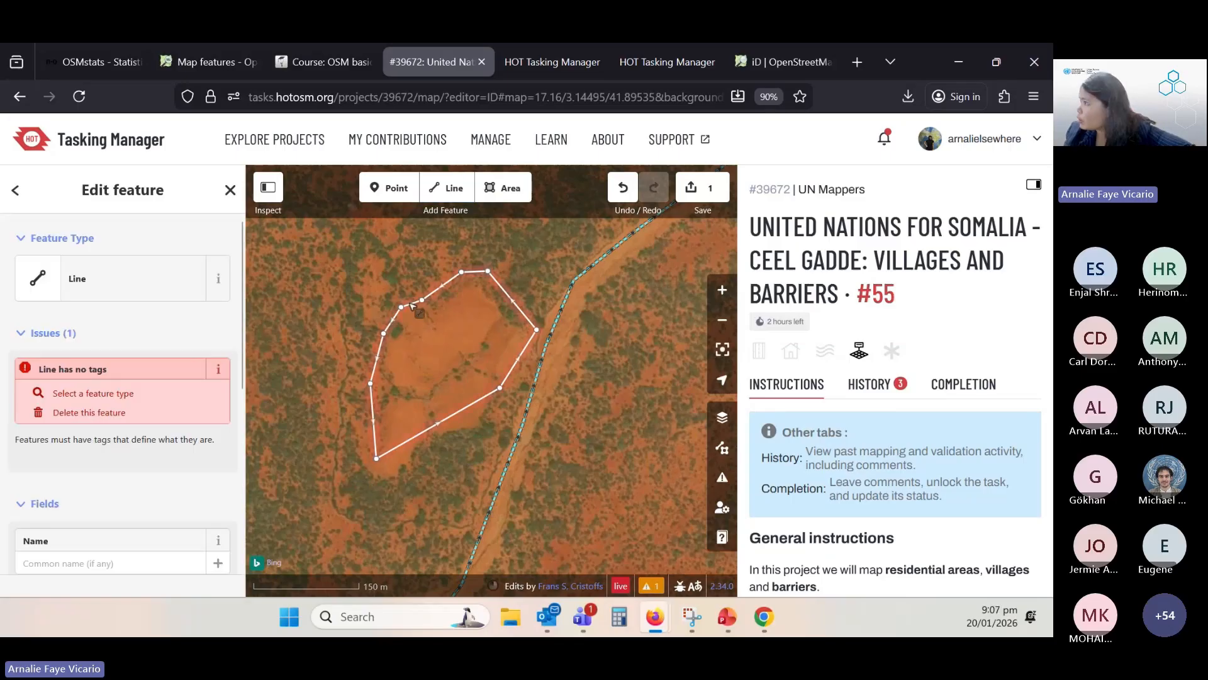
{"action": "key", "text": "Delete"}
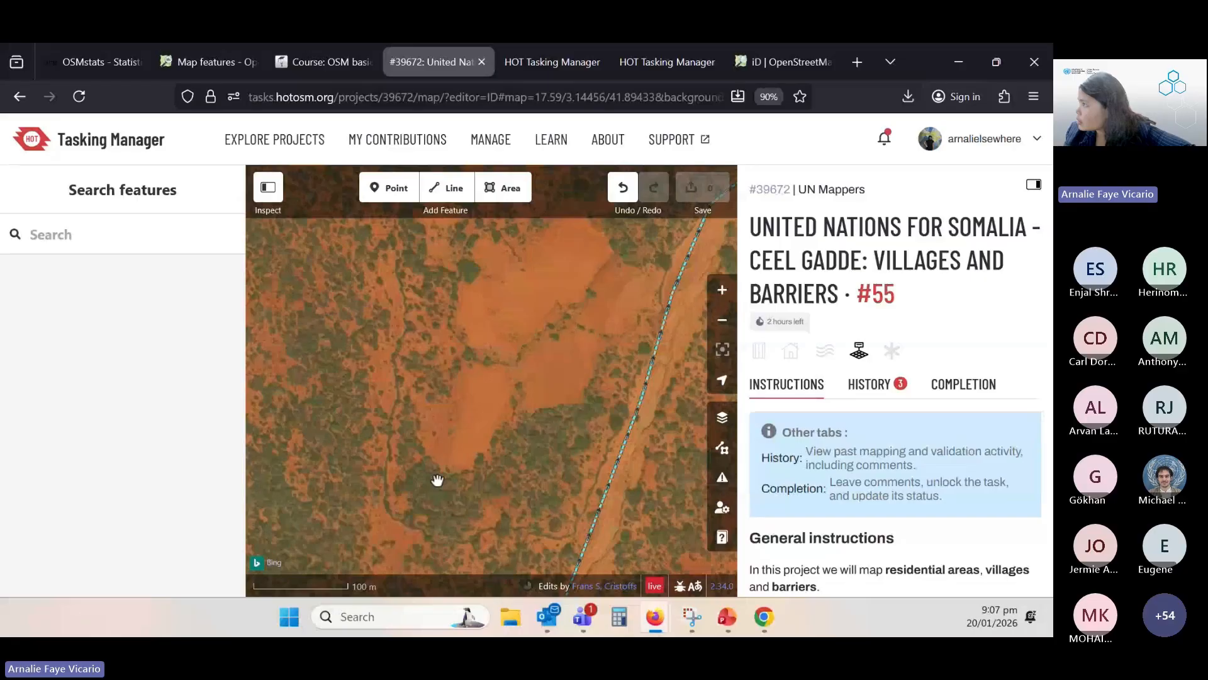
Trace a line along the vegetation barrier from north of the bare clearing, down its west side, around the south, and up beside the road
{"action": "left_click_drag", "start_coordinate": [511, 436], "coordinate": [450, 462]}
{"action": "scroll", "coordinate": [450, 459], "scroll_direction": "up", "scroll_amount": 3}
{"action": "scroll", "coordinate": [451, 456], "scroll_direction": "down", "scroll_amount": 4}
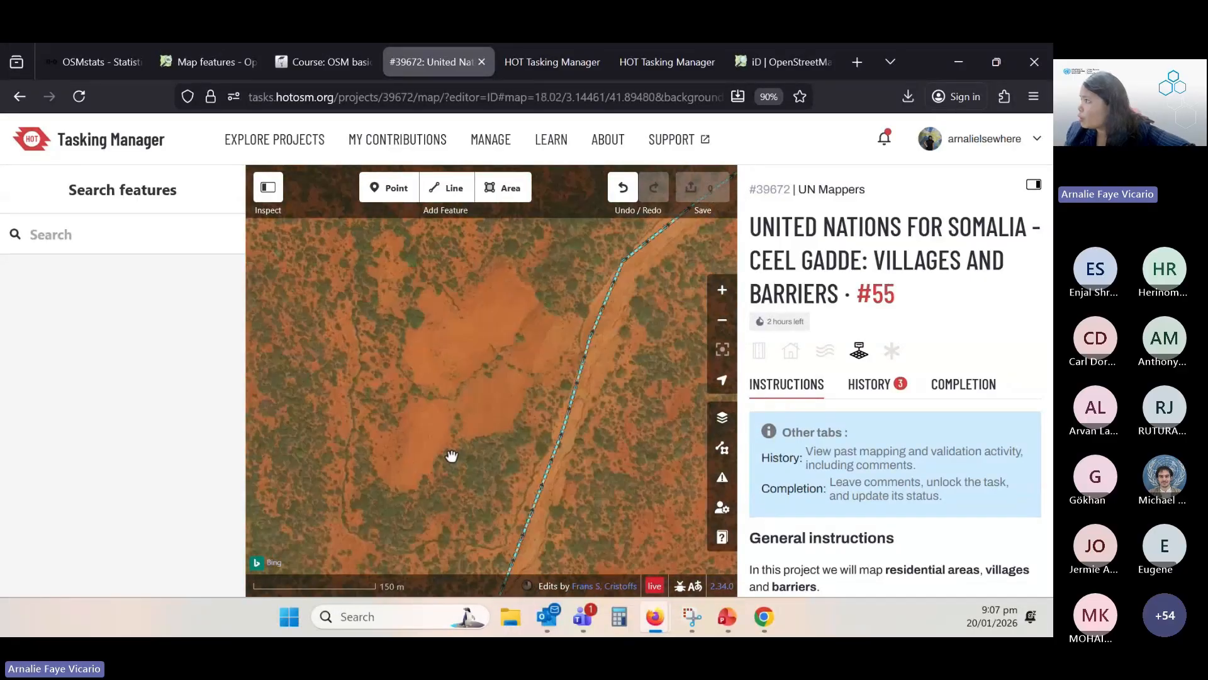
{"action": "scroll", "coordinate": [453, 450], "scroll_direction": "down", "scroll_amount": 2}
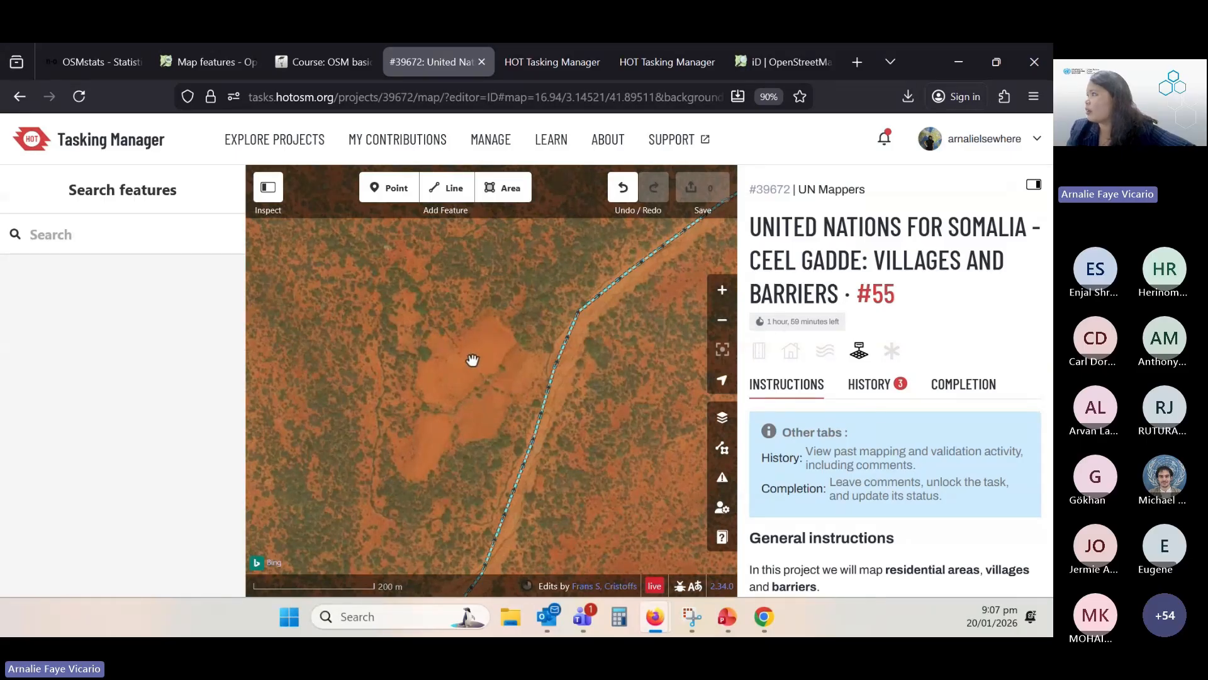
{"action": "left_click_drag", "start_coordinate": [445, 367], "coordinate": [383, 432]}
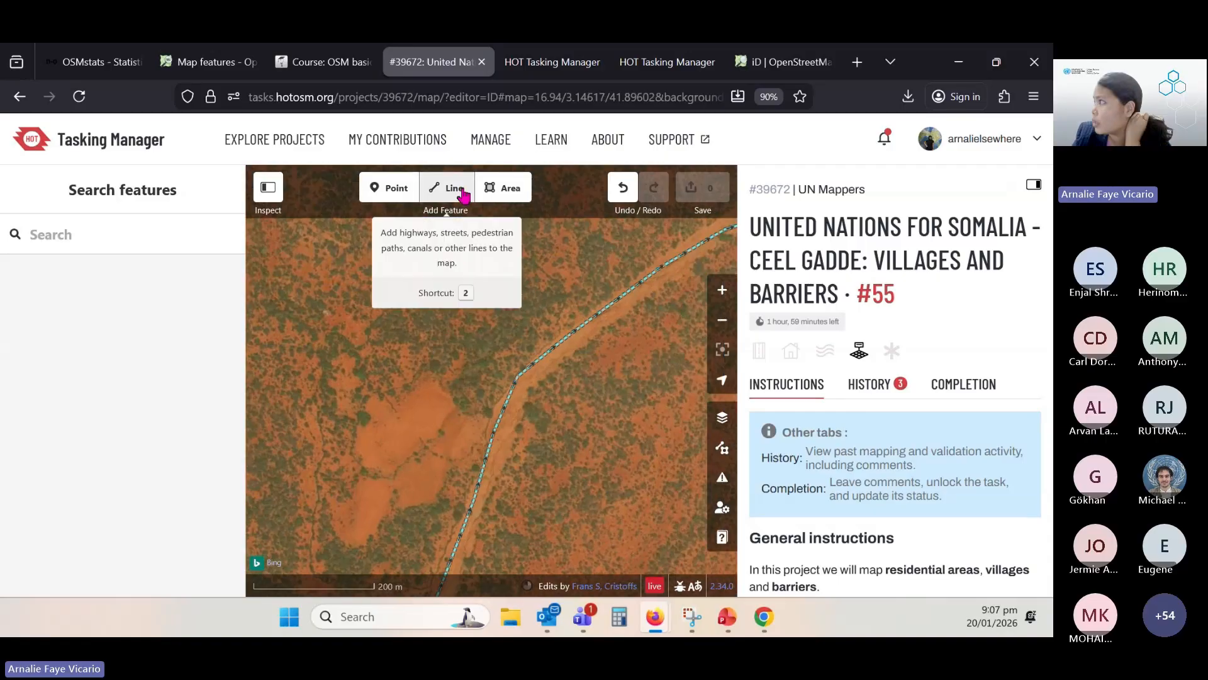
{"action": "left_click", "coordinate": [463, 197]}
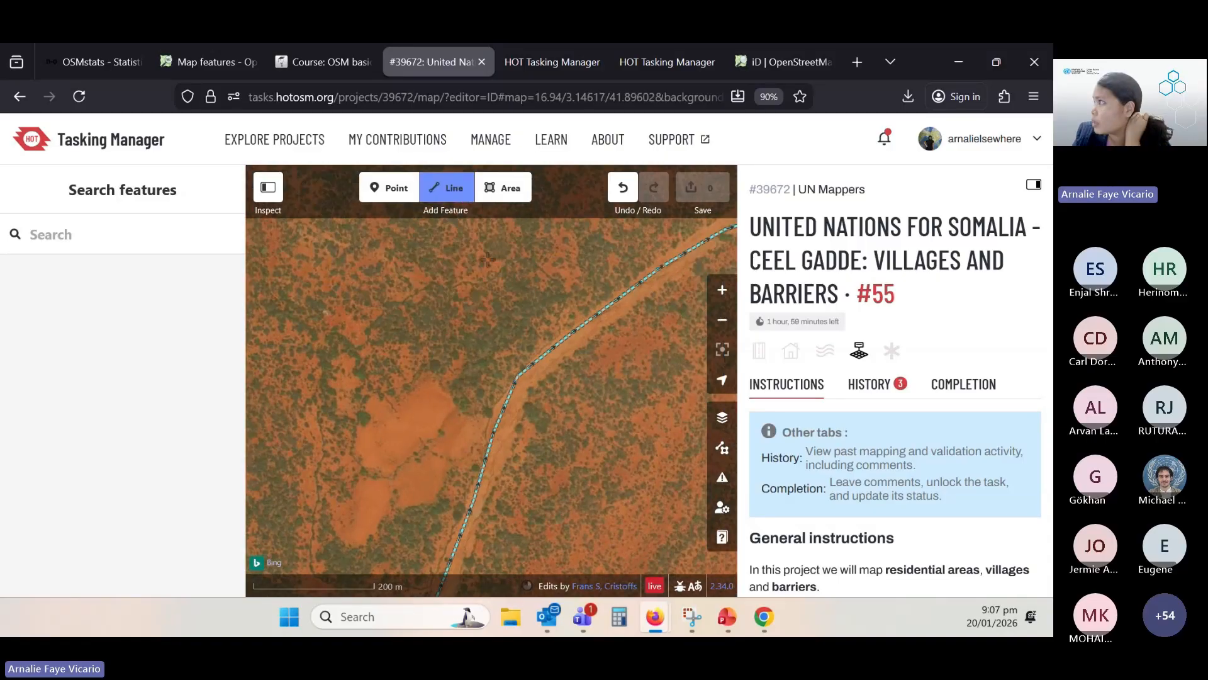
{"action": "left_click", "coordinate": [508, 259]}
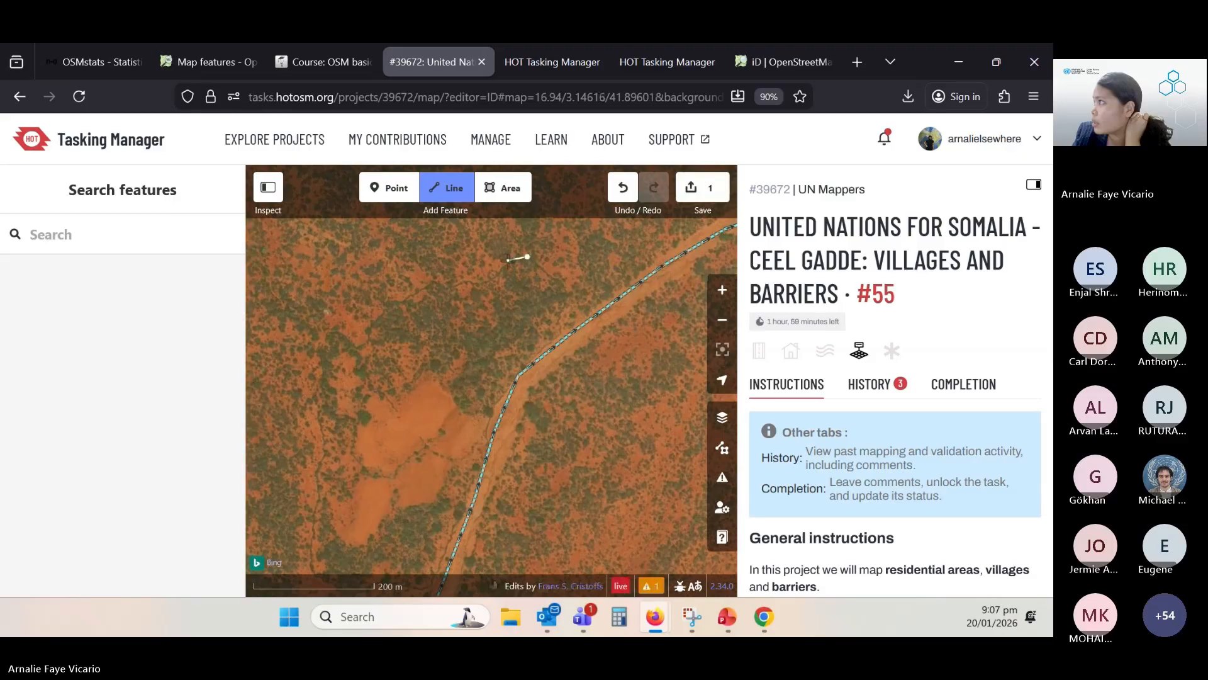
{"action": "left_click", "coordinate": [498, 278]}
{"action": "left_click", "coordinate": [485, 285]}
{"action": "left_click", "coordinate": [471, 285]}
{"action": "left_click", "coordinate": [455, 285]}
{"action": "left_click", "coordinate": [447, 288]}
{"action": "left_click", "coordinate": [427, 281]}
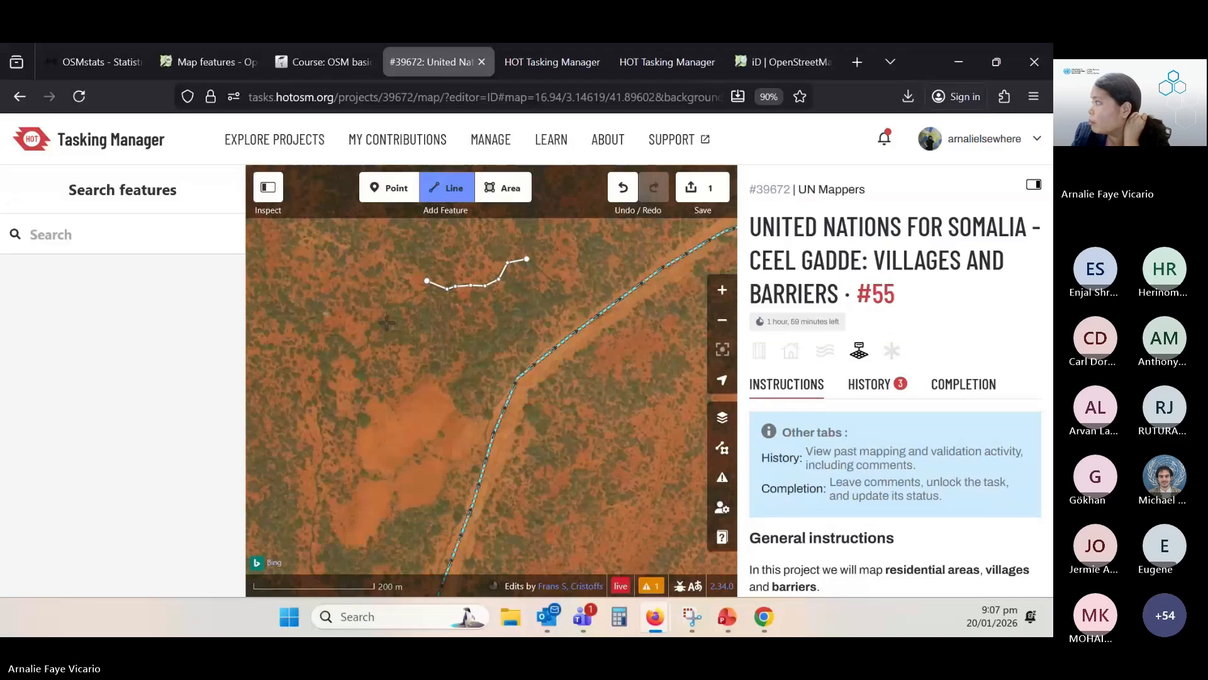
{"action": "left_click", "coordinate": [414, 298]}
{"action": "left_click", "coordinate": [378, 325]}
{"action": "left_click", "coordinate": [369, 343]}
{"action": "left_click", "coordinate": [360, 349]}
{"action": "left_click", "coordinate": [346, 338]}
{"action": "left_click", "coordinate": [335, 333]}
{"action": "left_click", "coordinate": [326, 336]}
{"action": "left_click", "coordinate": [317, 358]}
{"action": "left_click", "coordinate": [316, 376]}
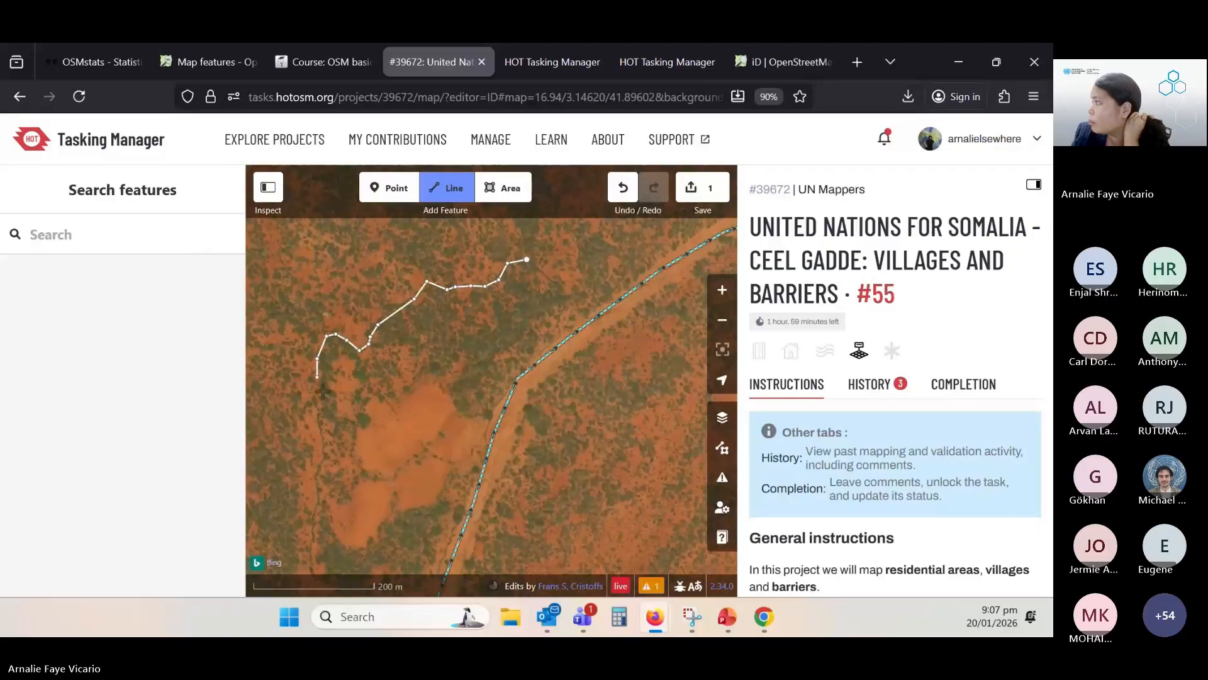
{"action": "left_click", "coordinate": [319, 395]}
{"action": "left_click", "coordinate": [318, 422]}
{"action": "left_click_drag", "start_coordinate": [319, 425], "coordinate": [377, 299]}
{"action": "left_click", "coordinate": [383, 314]}
{"action": "left_click", "coordinate": [381, 322]}
{"action": "left_click", "coordinate": [378, 344]}
{"action": "left_click", "coordinate": [376, 374]}
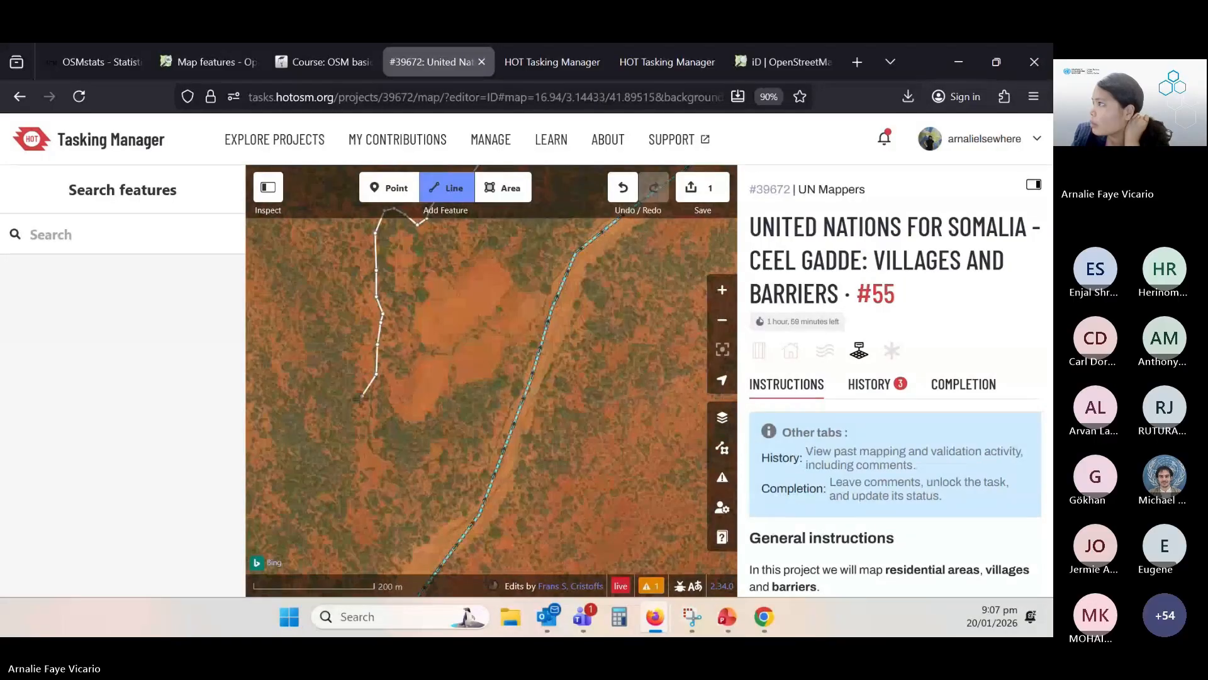
{"action": "left_click", "coordinate": [367, 407]}
{"action": "left_click", "coordinate": [370, 435]}
{"action": "left_click", "coordinate": [373, 453]}
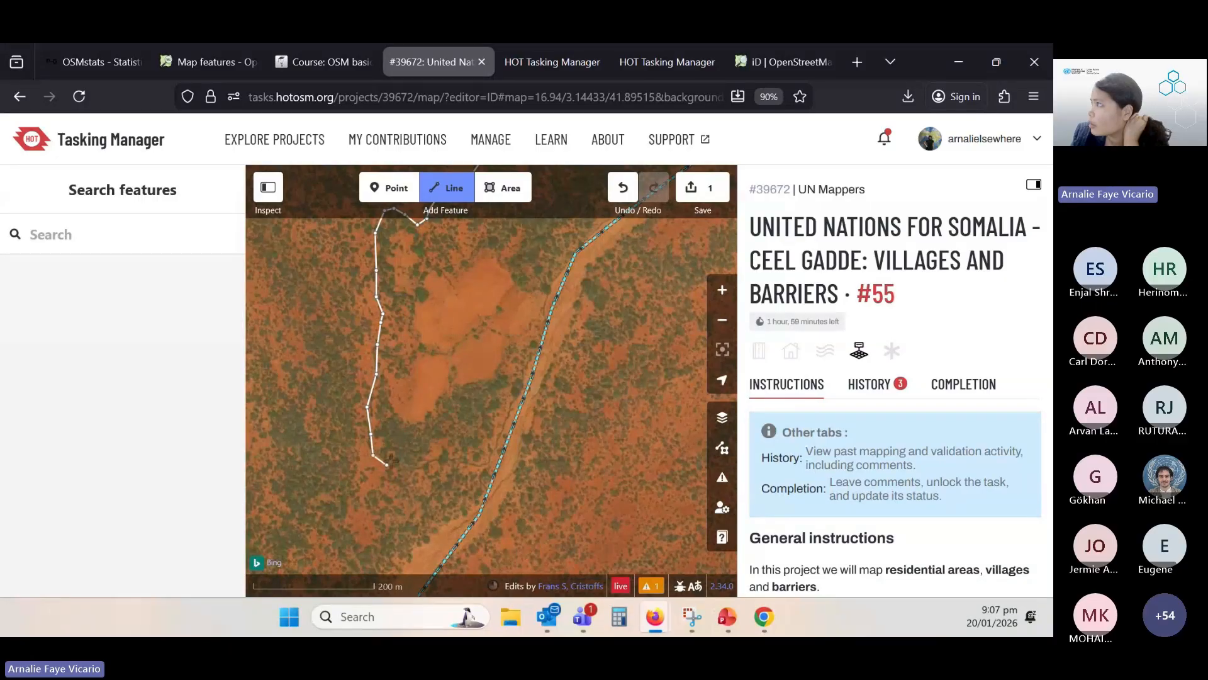
{"action": "left_click", "coordinate": [390, 460]}
{"action": "left_click", "coordinate": [417, 468]}
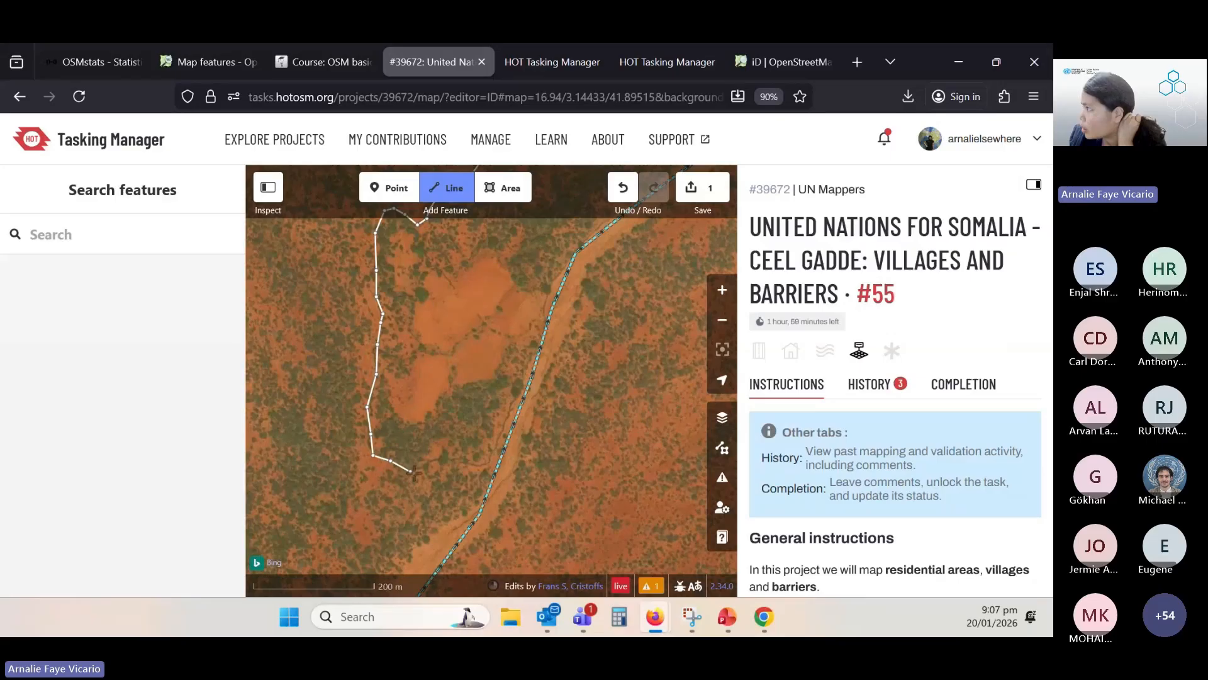
{"action": "left_click", "coordinate": [433, 463]}
{"action": "left_click", "coordinate": [446, 459]}
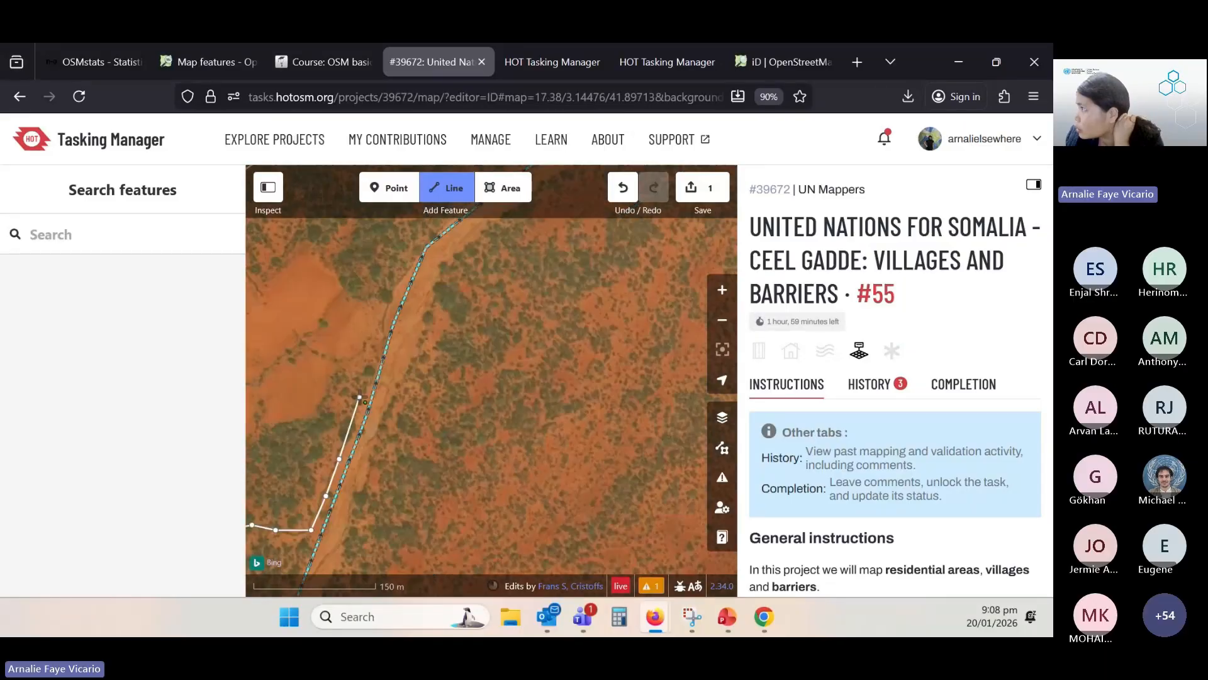
{"action": "left_click", "coordinate": [359, 397]}
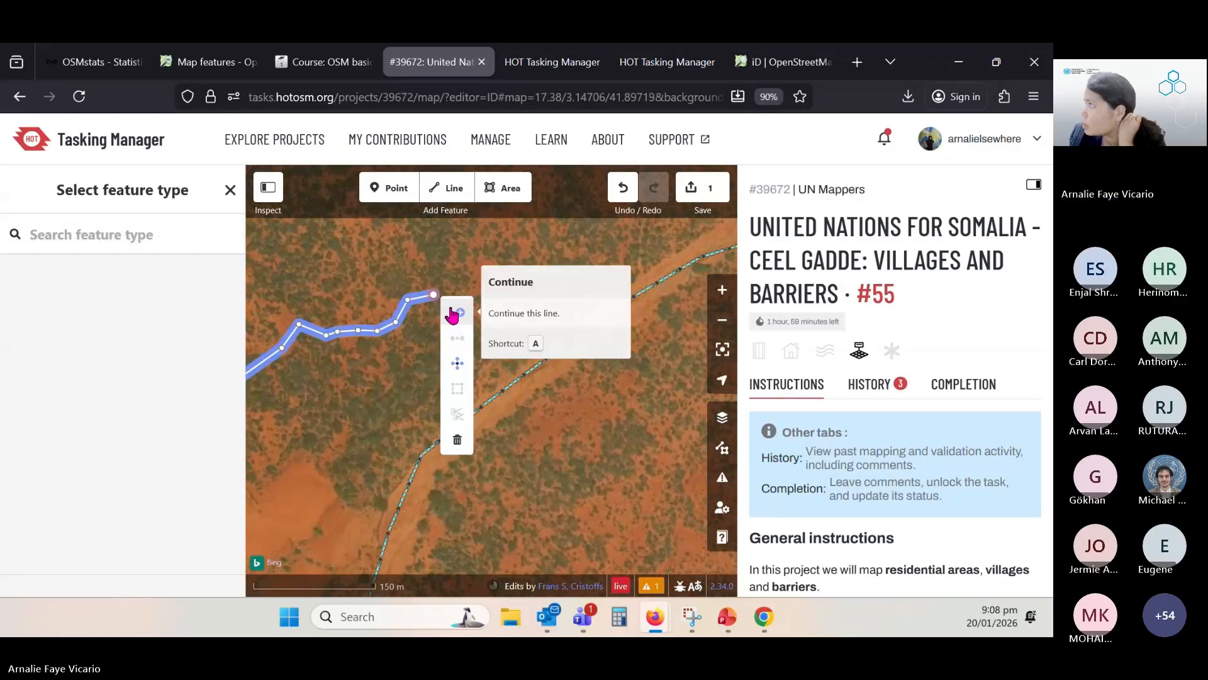
Continue the line from its northern endpoint, curving east and back down along the road, ending just short of the other endpoint
{"action": "left_click", "coordinate": [453, 316]}
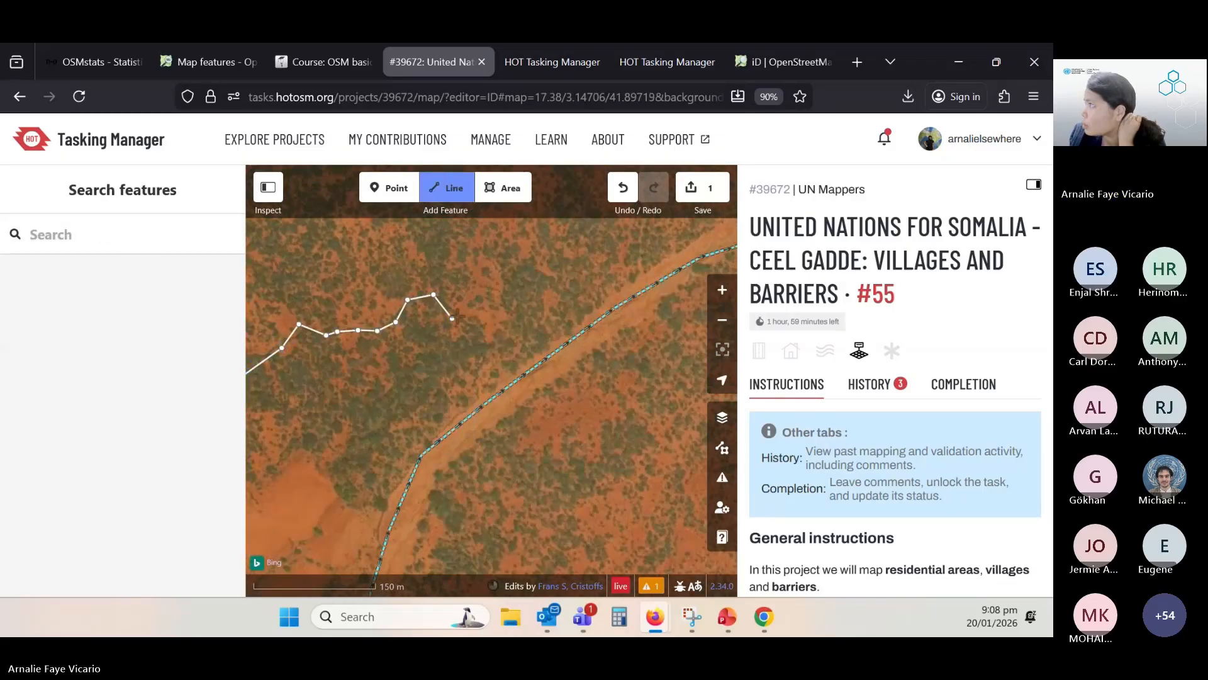
{"action": "left_click", "coordinate": [459, 314]}
{"action": "left_click", "coordinate": [477, 326]}
{"action": "left_click", "coordinate": [483, 340]}
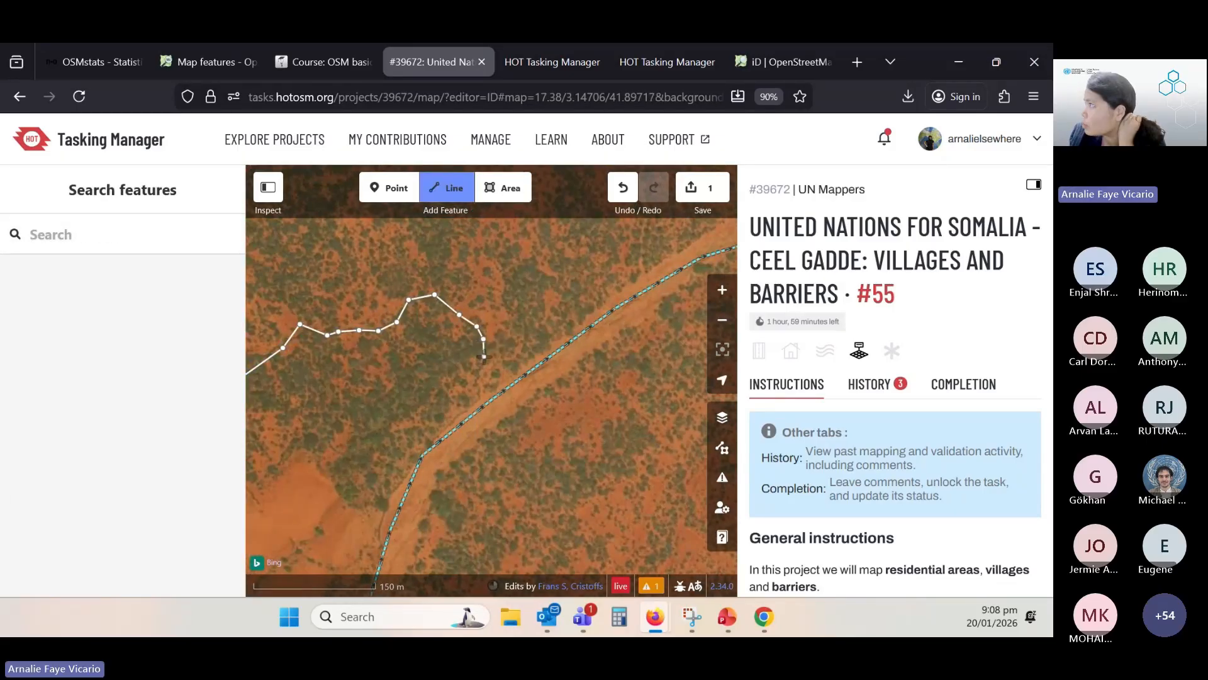
{"action": "left_click", "coordinate": [484, 357]}
{"action": "left_click", "coordinate": [478, 378]}
{"action": "left_click", "coordinate": [478, 396]}
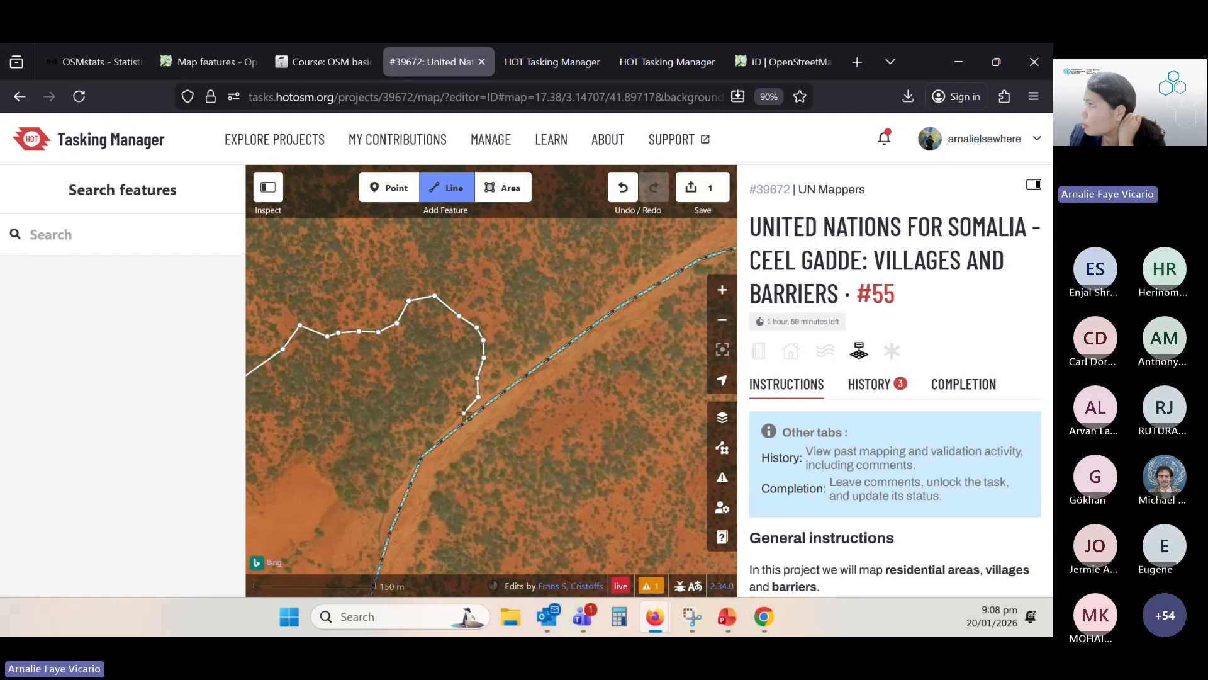
{"action": "left_click", "coordinate": [463, 413]}
{"action": "left_click_drag", "start_coordinate": [420, 397], "coordinate": [492, 319]}
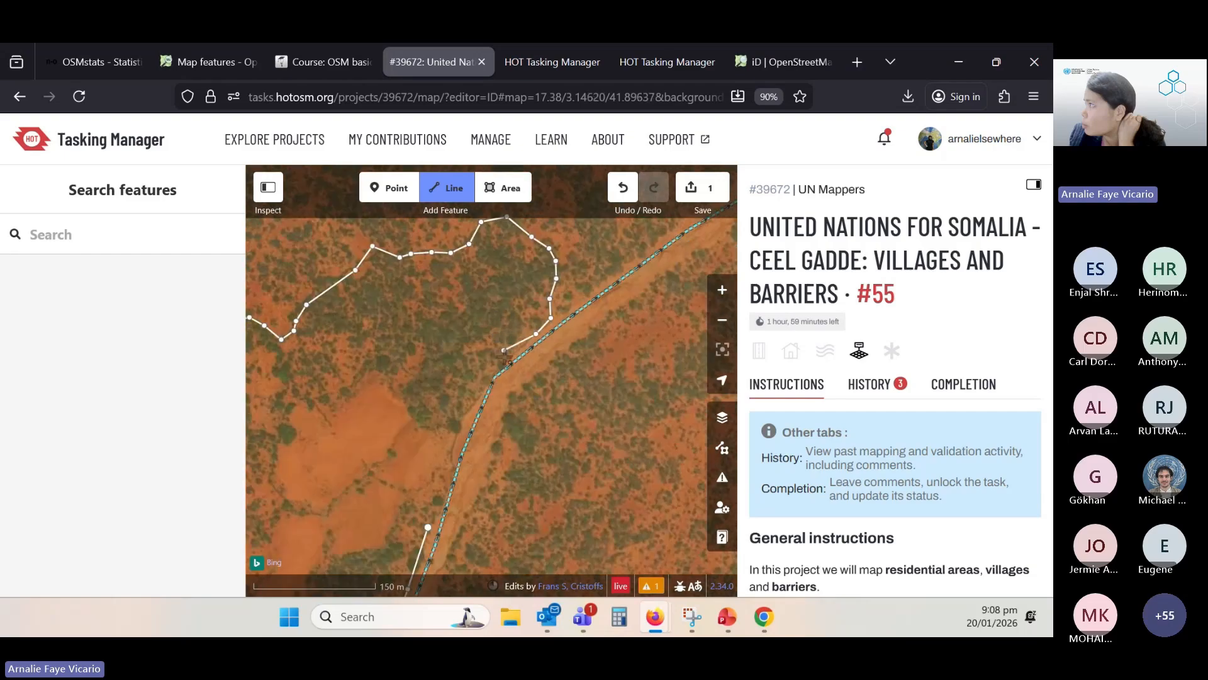
{"action": "left_click", "coordinate": [504, 356]}
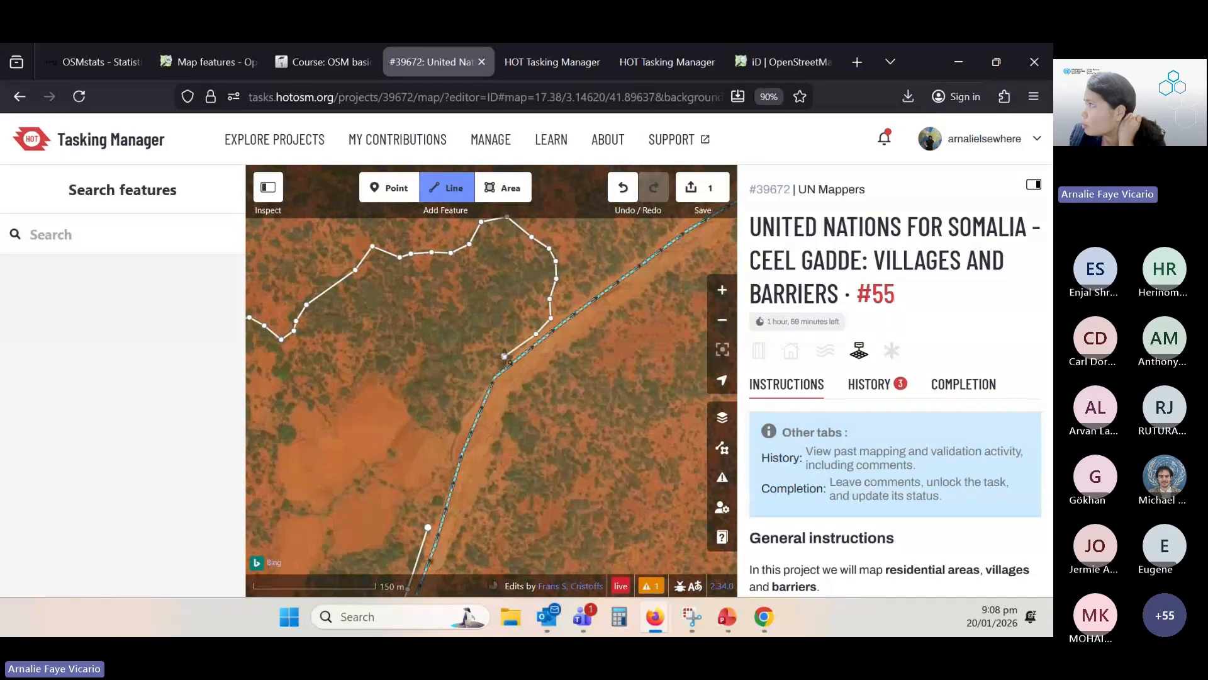
{"action": "left_click", "coordinate": [474, 399]}
{"action": "left_click", "coordinate": [454, 438]}
{"action": "double_click", "coordinate": [453, 461]}
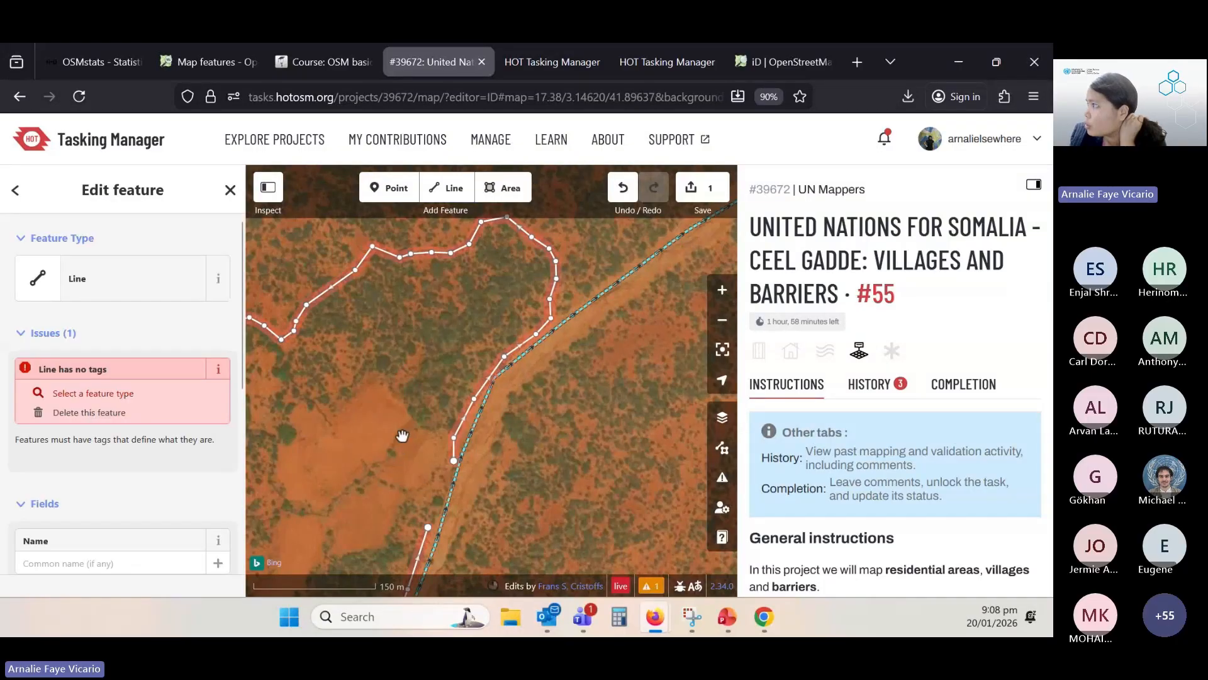
Assign the Hedge feature type to the traced line and deselect it
{"action": "left_click_drag", "start_coordinate": [407, 432], "coordinate": [478, 366]}
{"action": "left_click", "coordinate": [16, 200]}
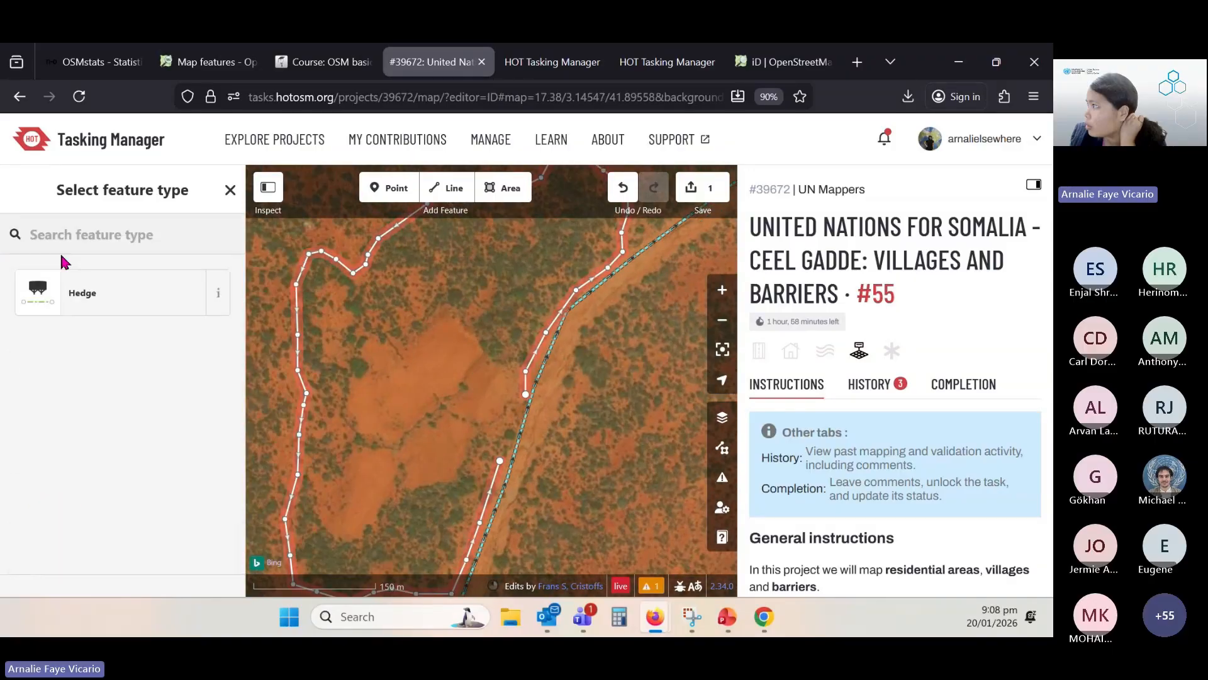
{"action": "left_click", "coordinate": [107, 299]}
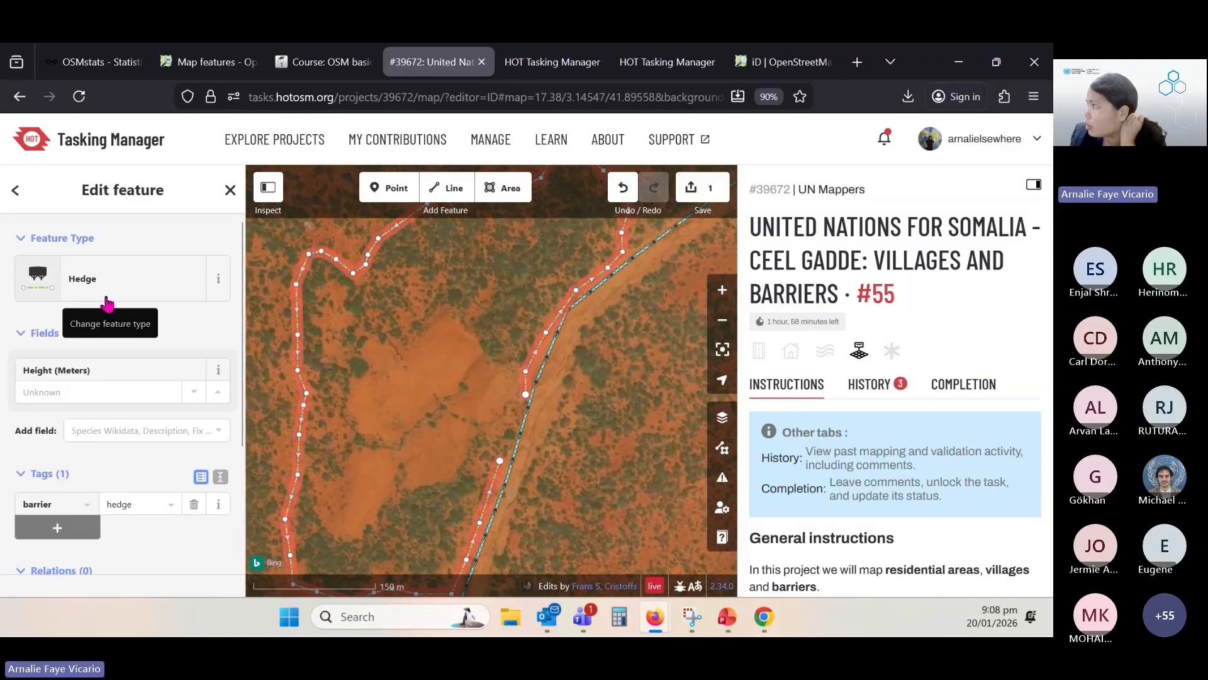
{"action": "left_click", "coordinate": [401, 411]}
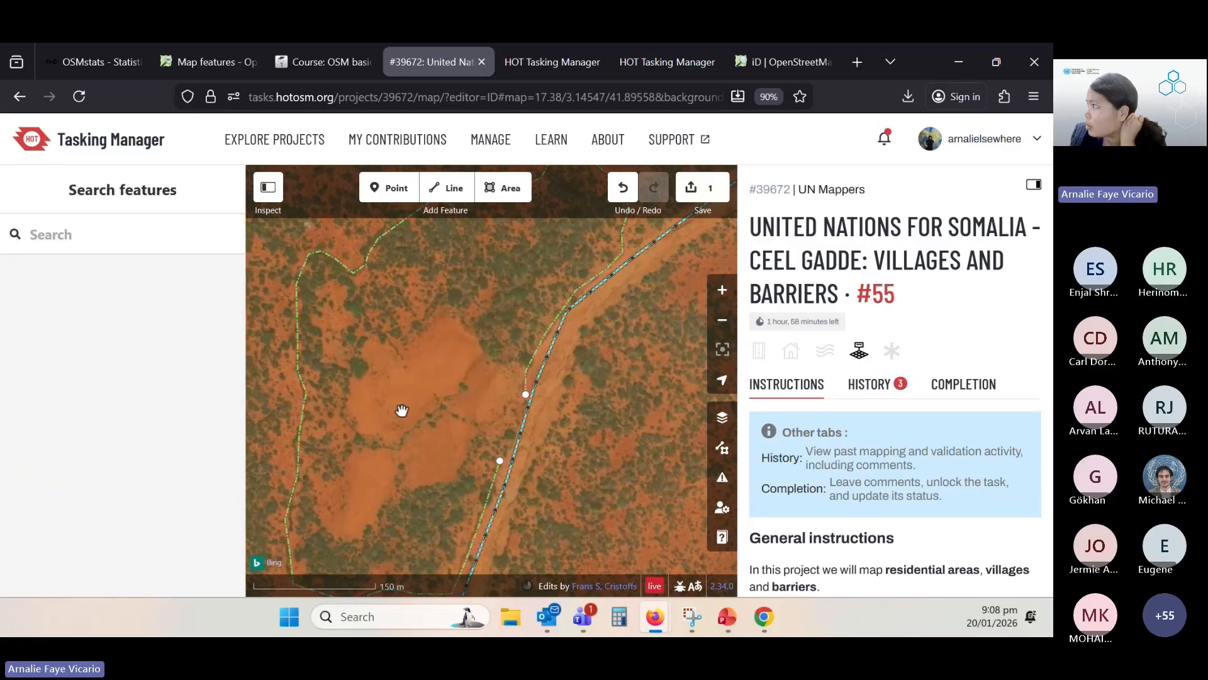
Check the traced hedge's tags, then examine the imagery across the south and southwest of task #55 for further barriers
{"action": "left_click", "coordinate": [334, 259]}
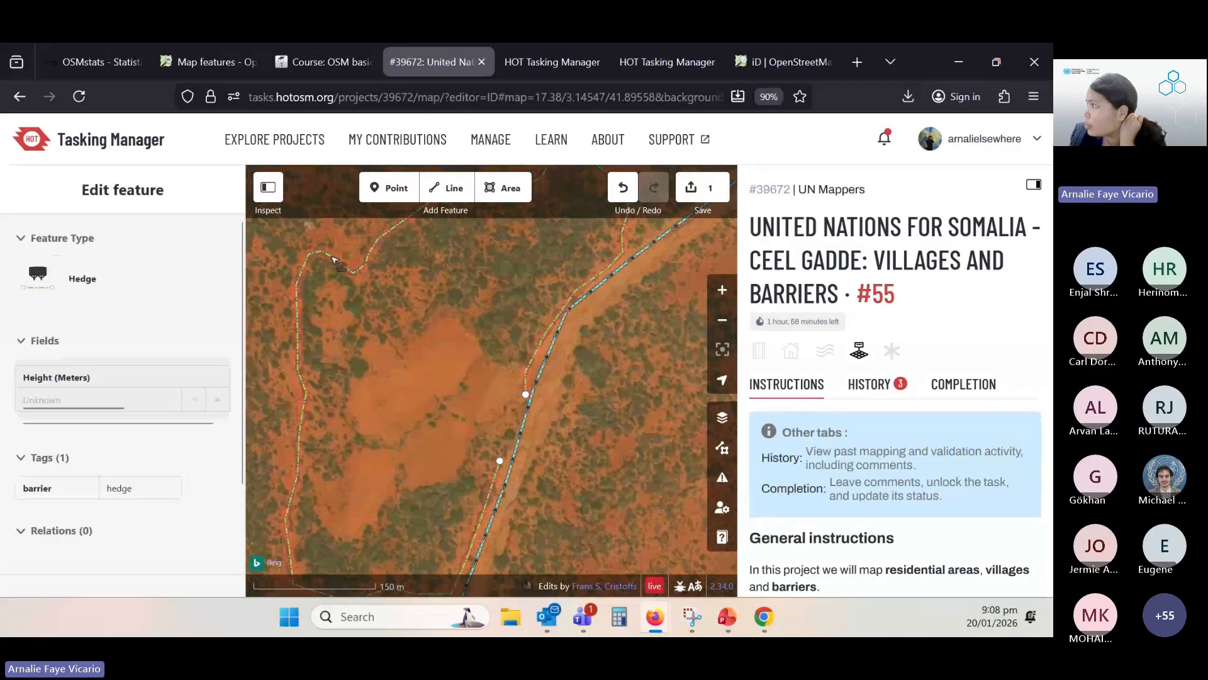
{"action": "left_click", "coordinate": [456, 338]}
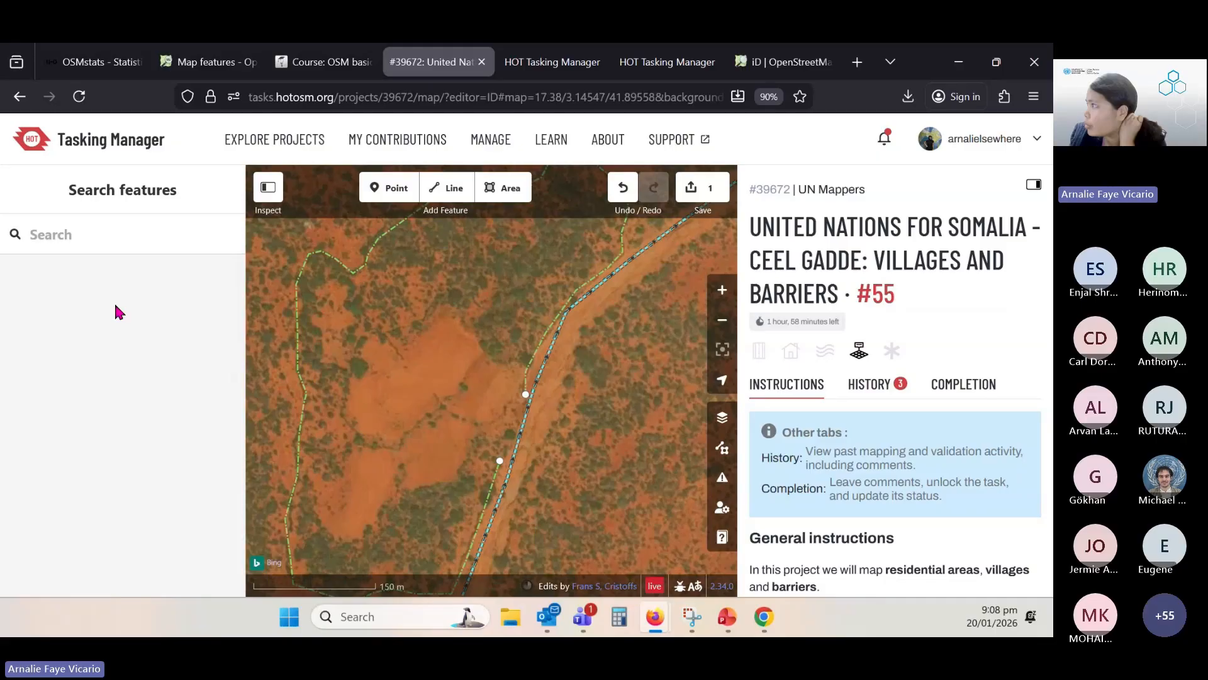
{"action": "scroll", "coordinate": [426, 319], "scroll_direction": "down", "scroll_amount": 2}
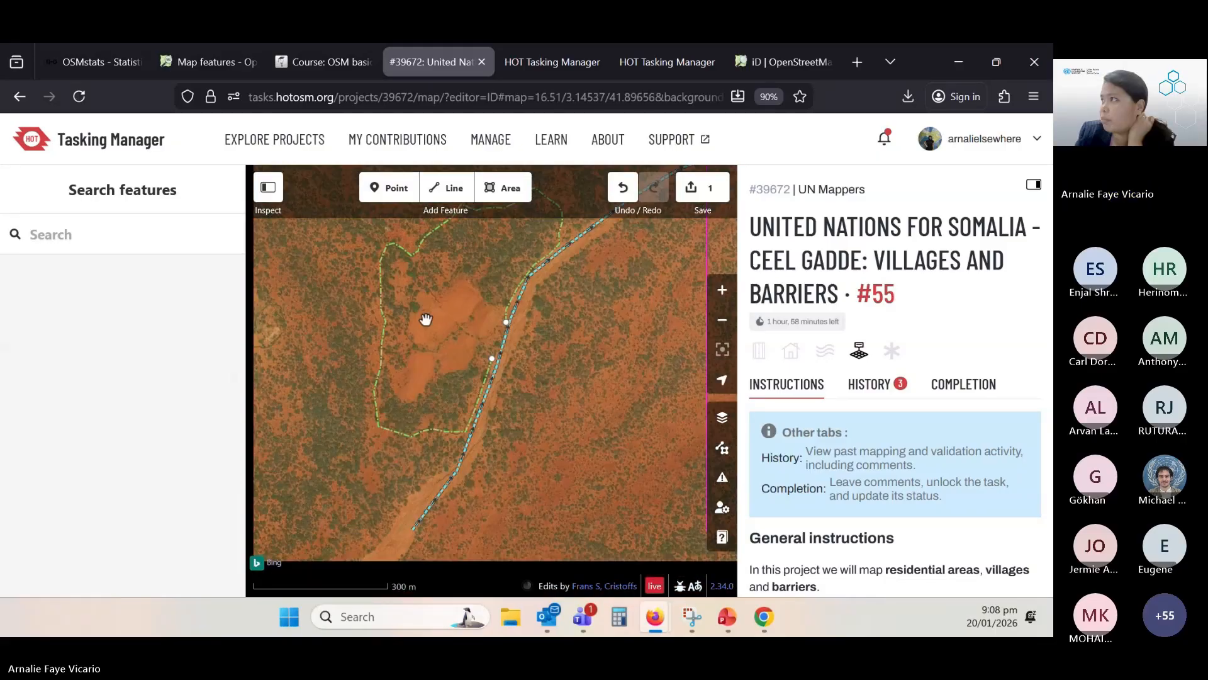
{"action": "left_click_drag", "start_coordinate": [426, 319], "coordinate": [434, 207]}
{"action": "left_click_drag", "start_coordinate": [478, 535], "coordinate": [582, 416]}
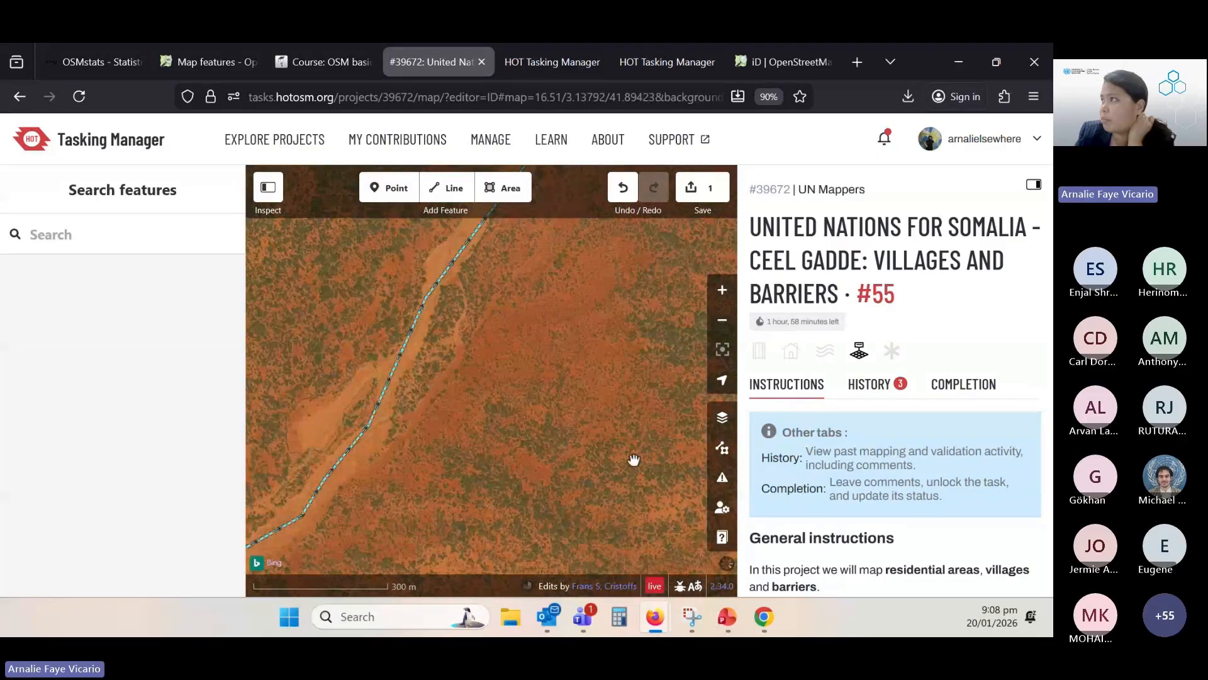
{"action": "left_click_drag", "start_coordinate": [538, 560], "coordinate": [531, 341]}
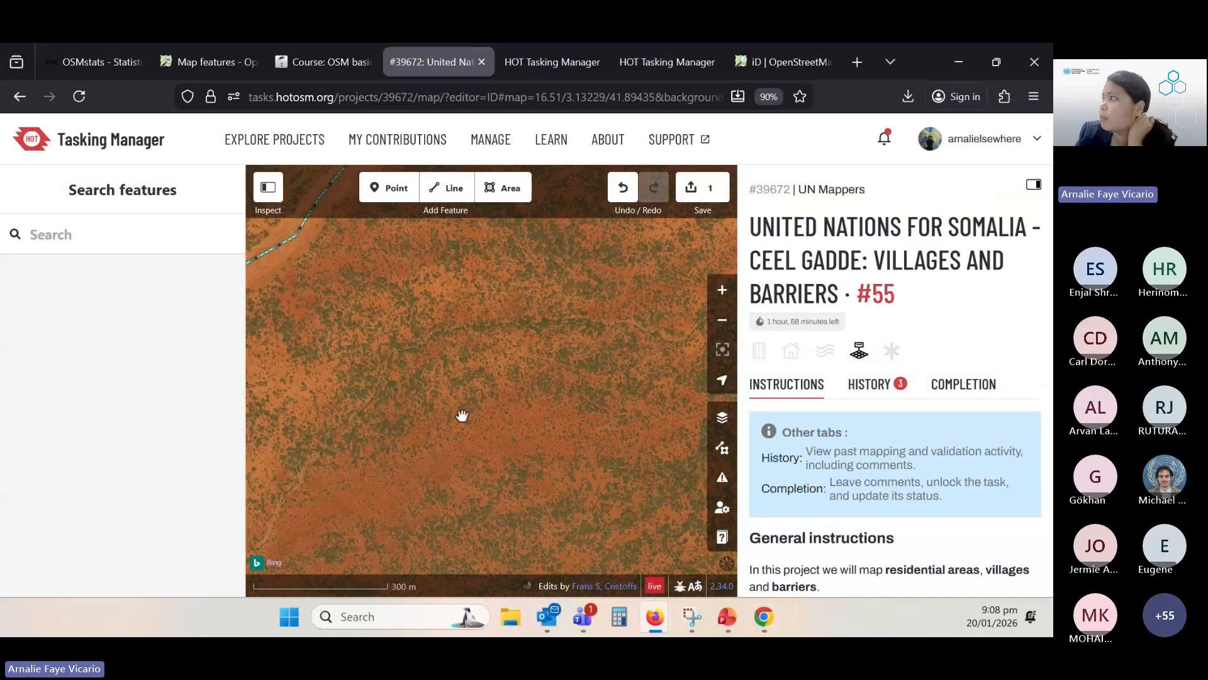
{"action": "left_click_drag", "start_coordinate": [461, 412], "coordinate": [423, 466]}
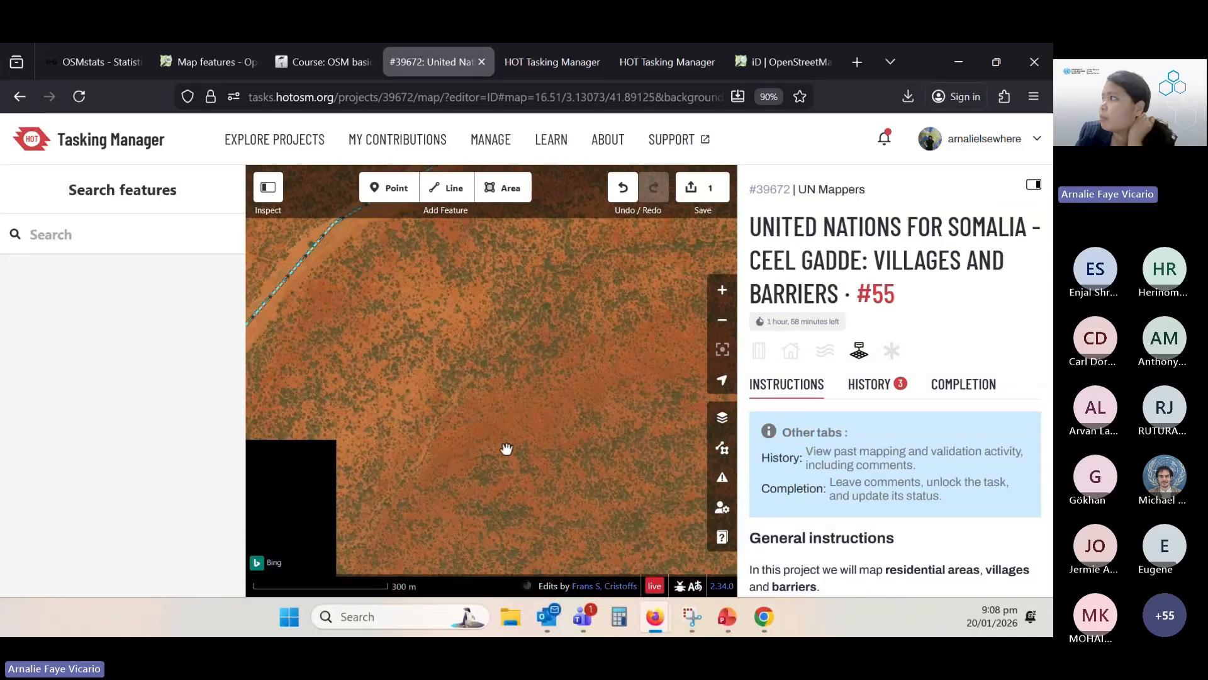
{"action": "left_click_drag", "start_coordinate": [506, 449], "coordinate": [566, 329]}
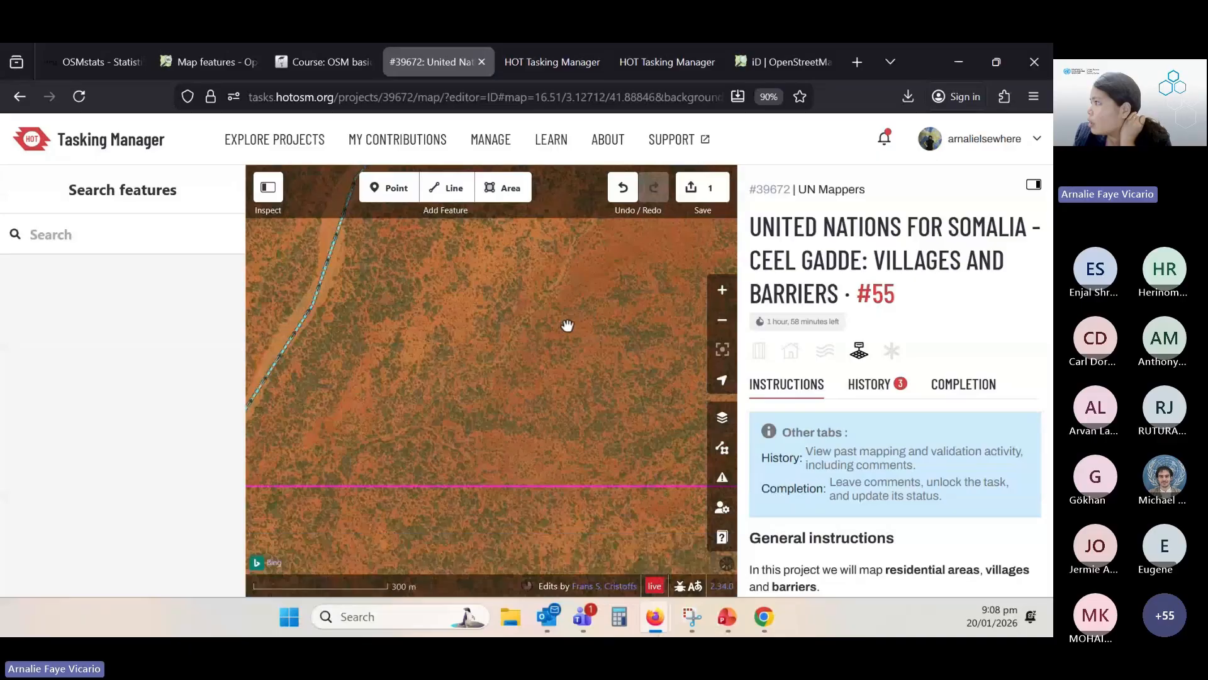
{"action": "scroll", "coordinate": [567, 326], "scroll_direction": "up", "scroll_amount": 3}
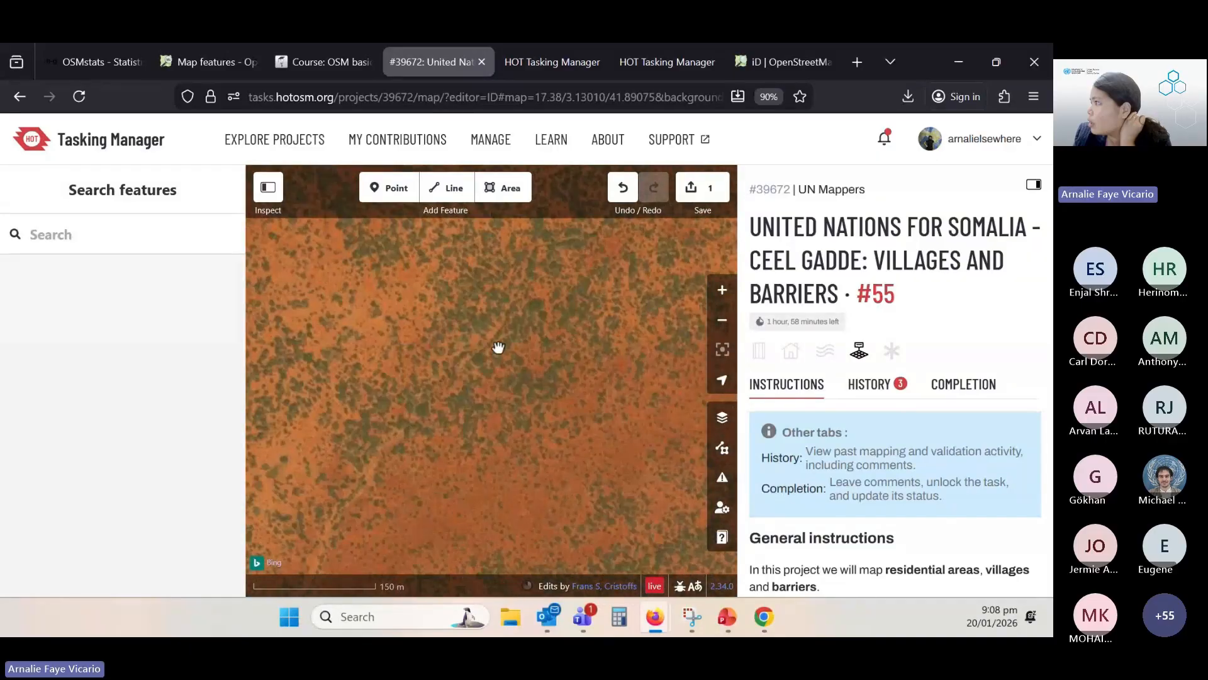
{"action": "left_click_drag", "start_coordinate": [498, 348], "coordinate": [620, 263]}
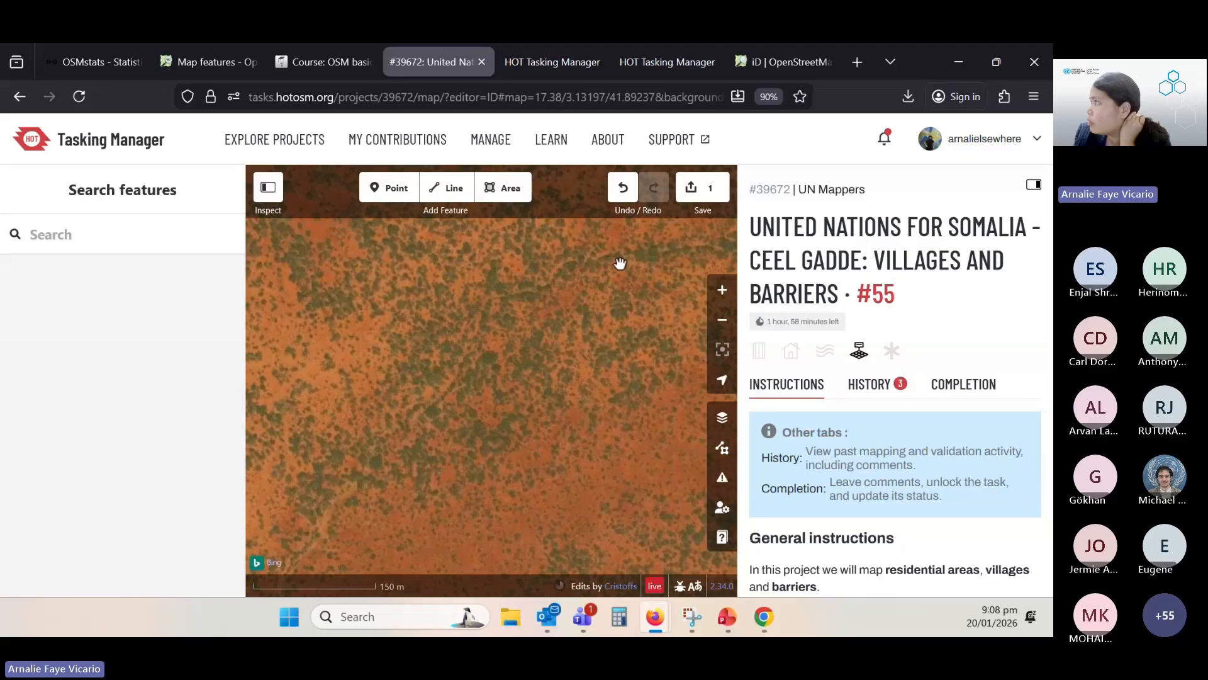
{"action": "left_click_drag", "start_coordinate": [620, 263], "coordinate": [507, 304]}
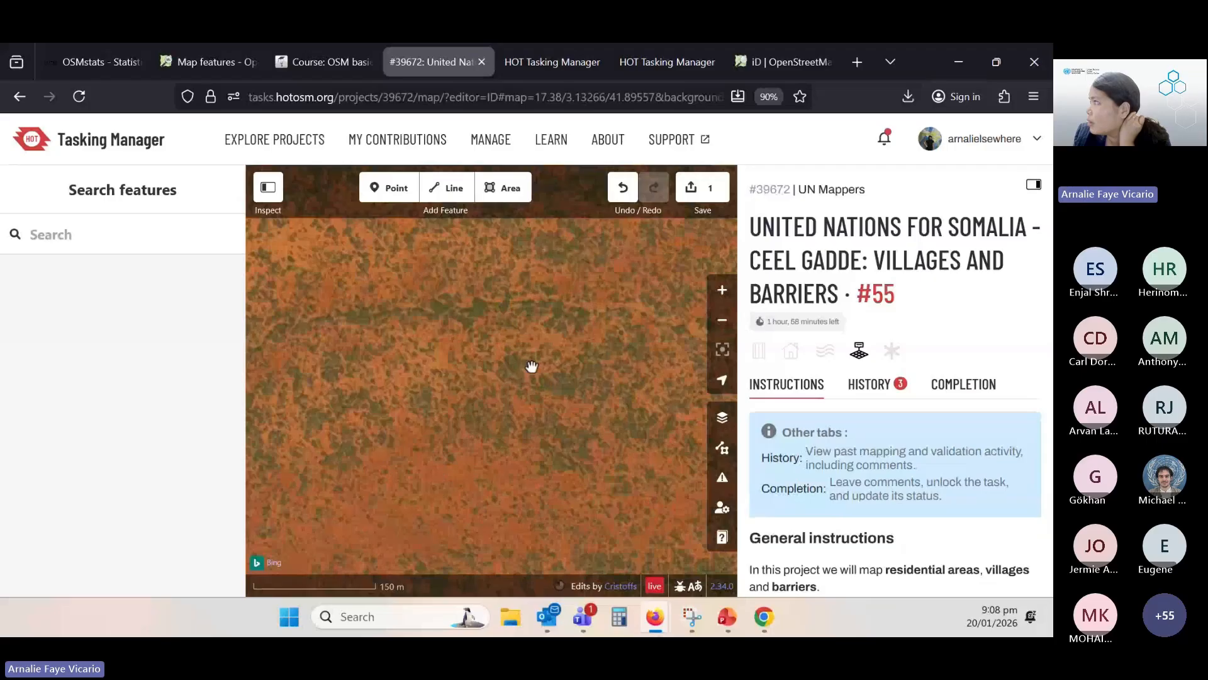
{"action": "scroll", "coordinate": [365, 404], "scroll_direction": "down", "scroll_amount": 5}
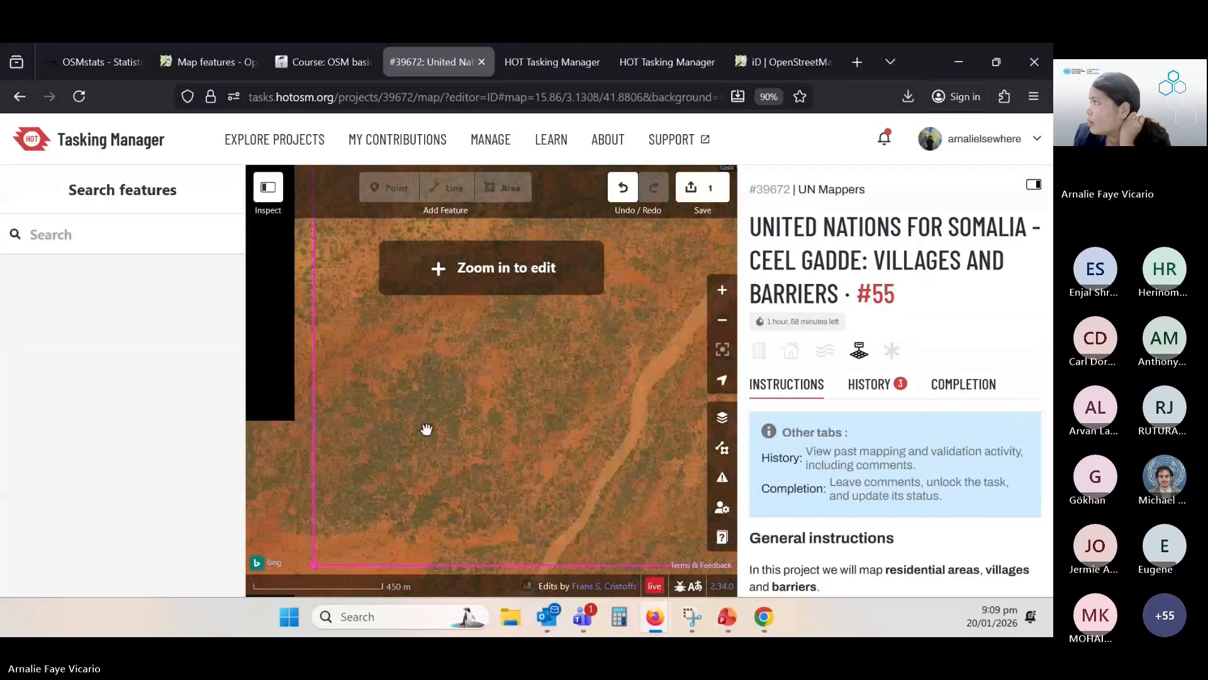
{"action": "mouse_move", "coordinate": [421, 434]}
{"action": "left_mouse_down"}
{"action": "mouse_move", "coordinate": [443, 407]}
{"action": "mouse_move", "coordinate": [437, 439]}
{"action": "left_mouse_up"}
{"action": "scroll", "coordinate": [481, 370], "scroll_direction": "up", "scroll_amount": 4}
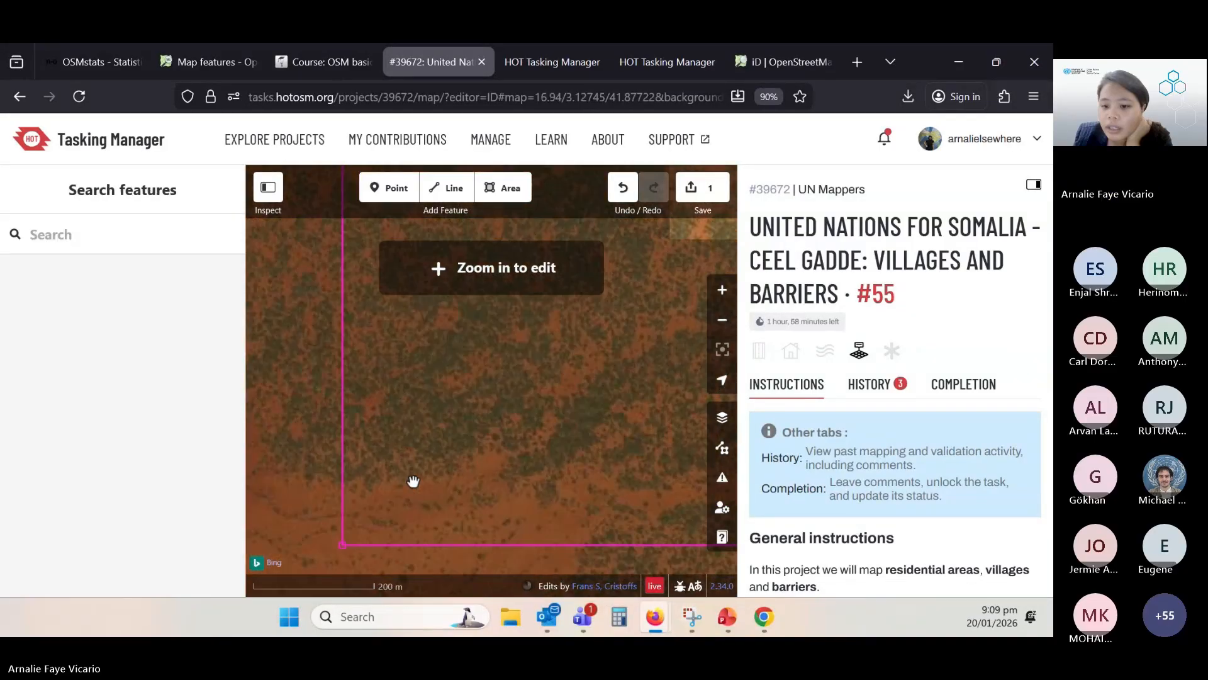
{"action": "scroll", "coordinate": [479, 400], "scroll_direction": "down", "scroll_amount": 2}
{"action": "scroll", "coordinate": [479, 400], "scroll_direction": "down", "scroll_amount": 2}
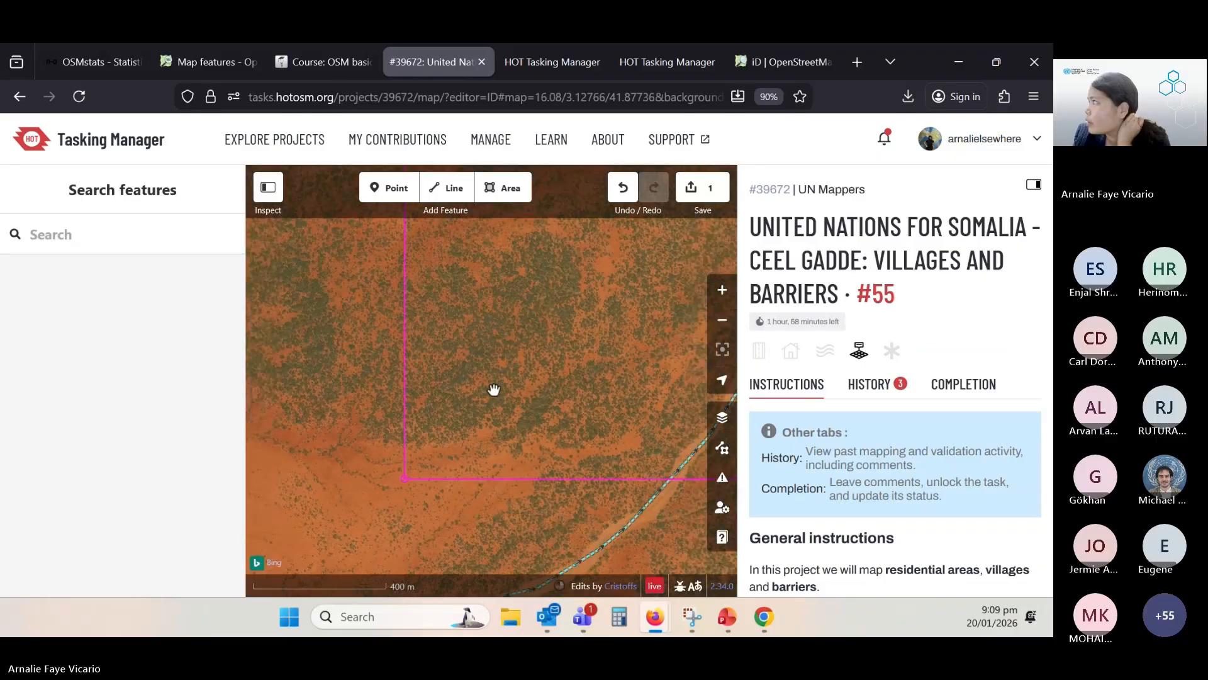
{"action": "left_click_drag", "start_coordinate": [494, 390], "coordinate": [414, 374]}
{"action": "scroll", "coordinate": [414, 374], "scroll_direction": "up", "scroll_amount": 3}
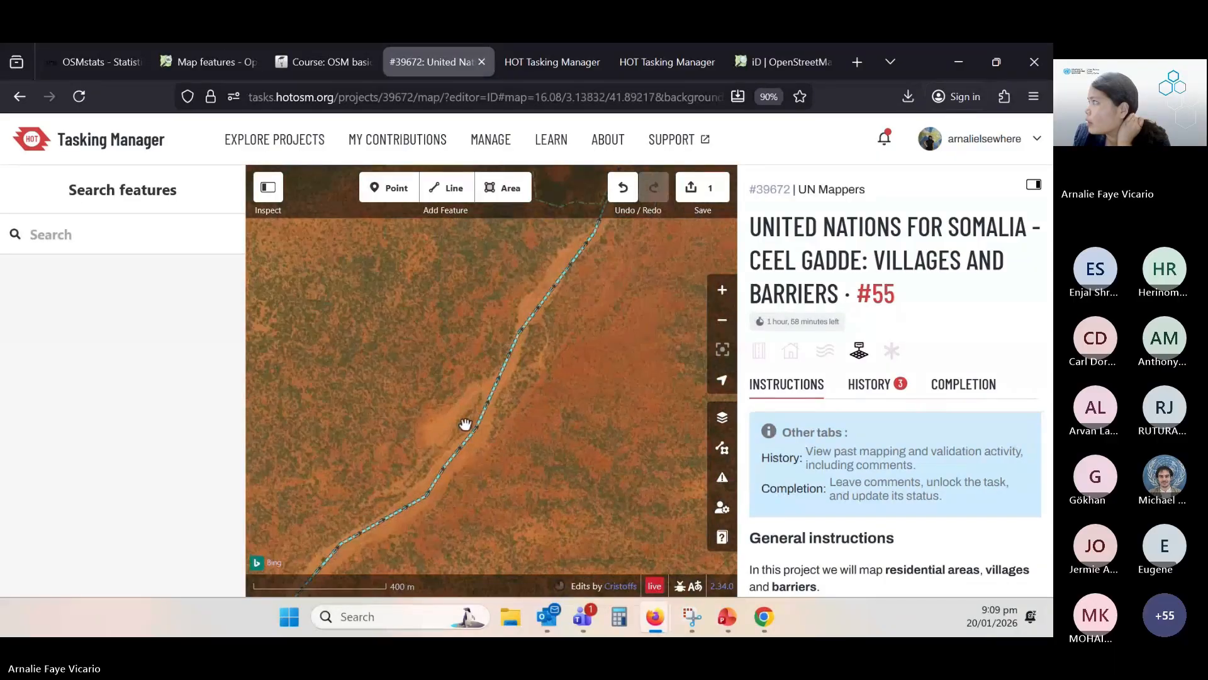
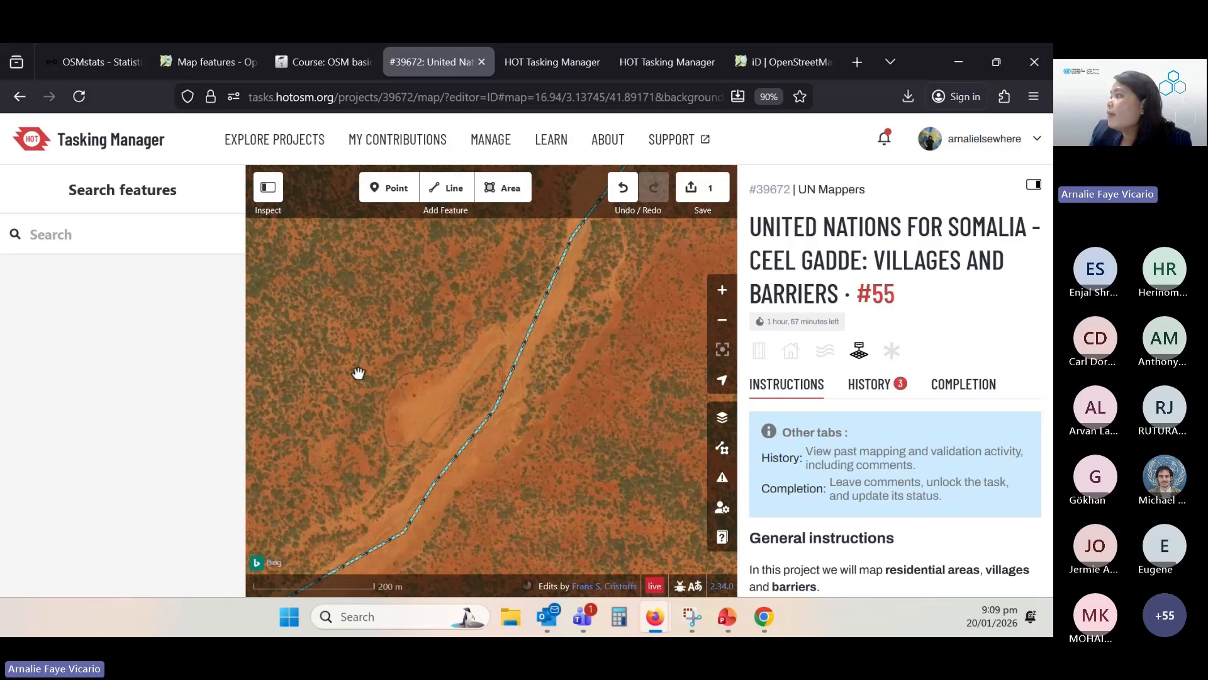
{"action": "left_click", "coordinate": [261, 564]}
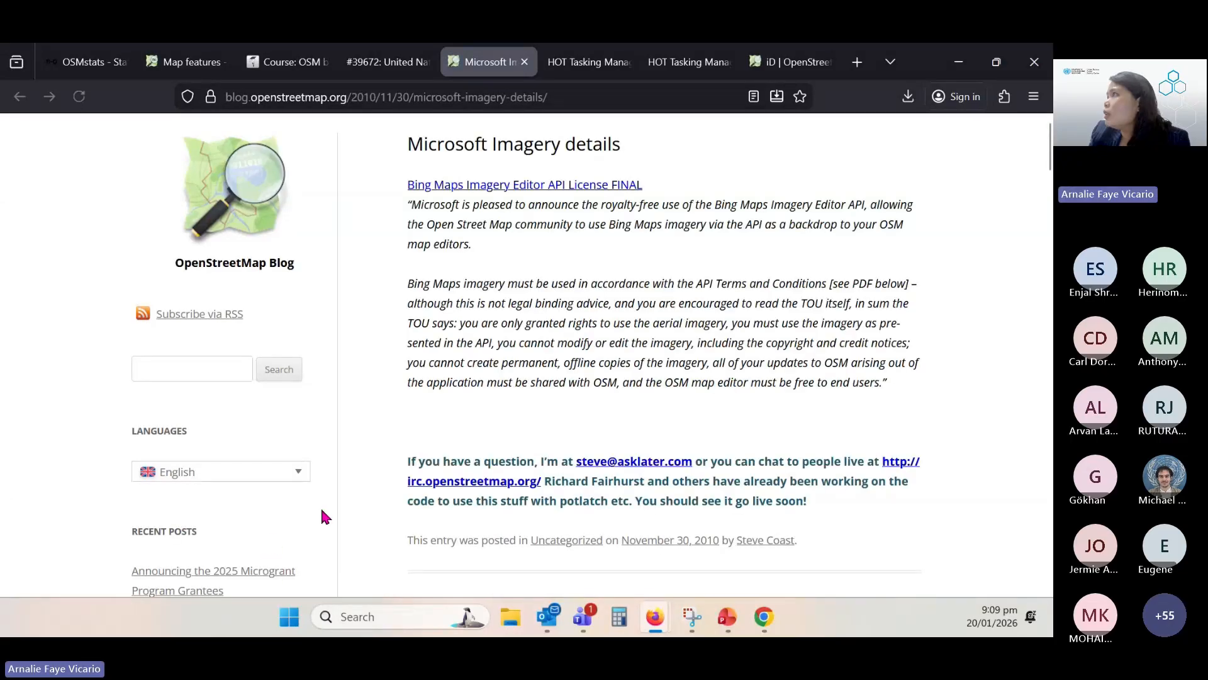
{"action": "scroll", "coordinate": [386, 348], "scroll_direction": "down", "scroll_amount": 4}
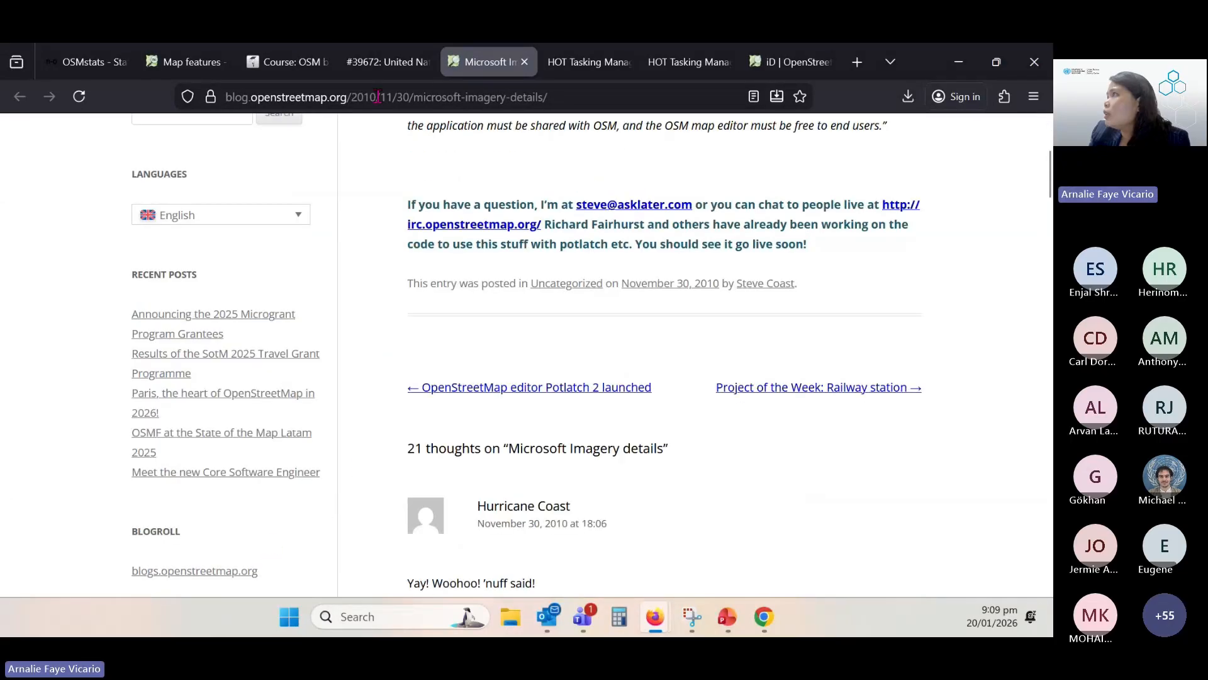
{"action": "left_click", "coordinate": [385, 62]}
{"action": "left_click", "coordinate": [553, 428]}
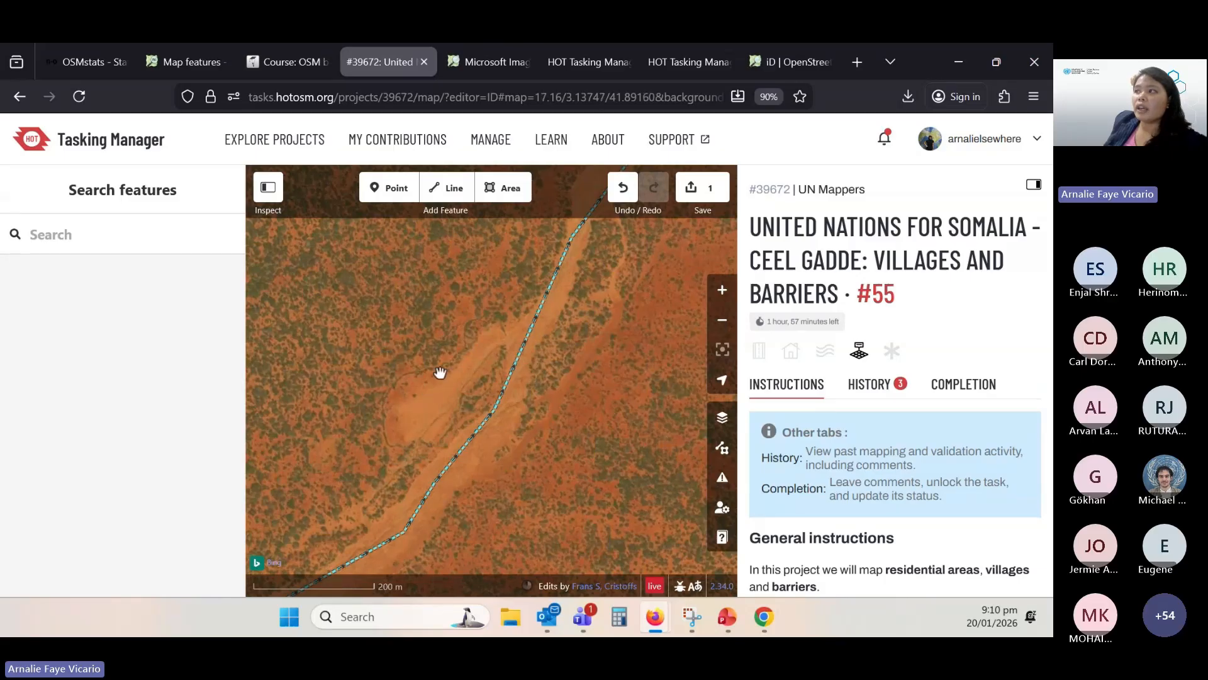
Trace a line from the northeast tip of the elongated clearing west of the road, along its northwest edge to its southwest end
{"action": "scroll", "coordinate": [431, 387], "scroll_direction": "up", "scroll_amount": 2}
{"action": "scroll", "coordinate": [438, 371], "scroll_direction": "up", "scroll_amount": 1}
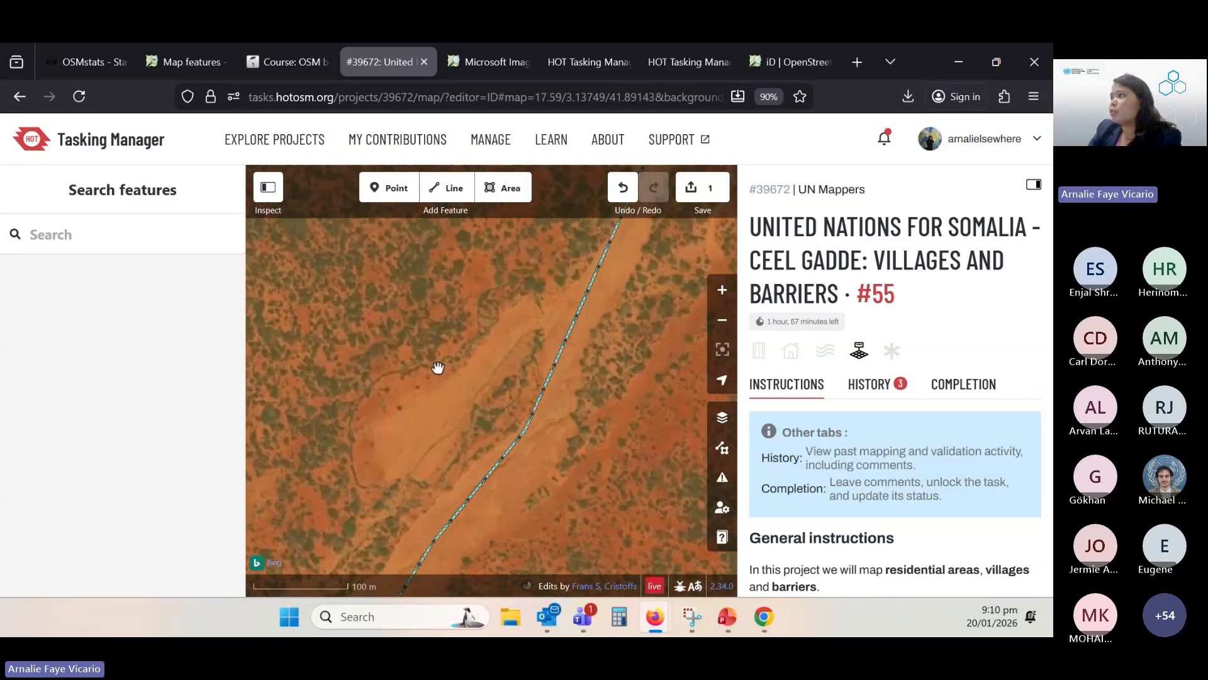
{"action": "left_click", "coordinate": [454, 195]}
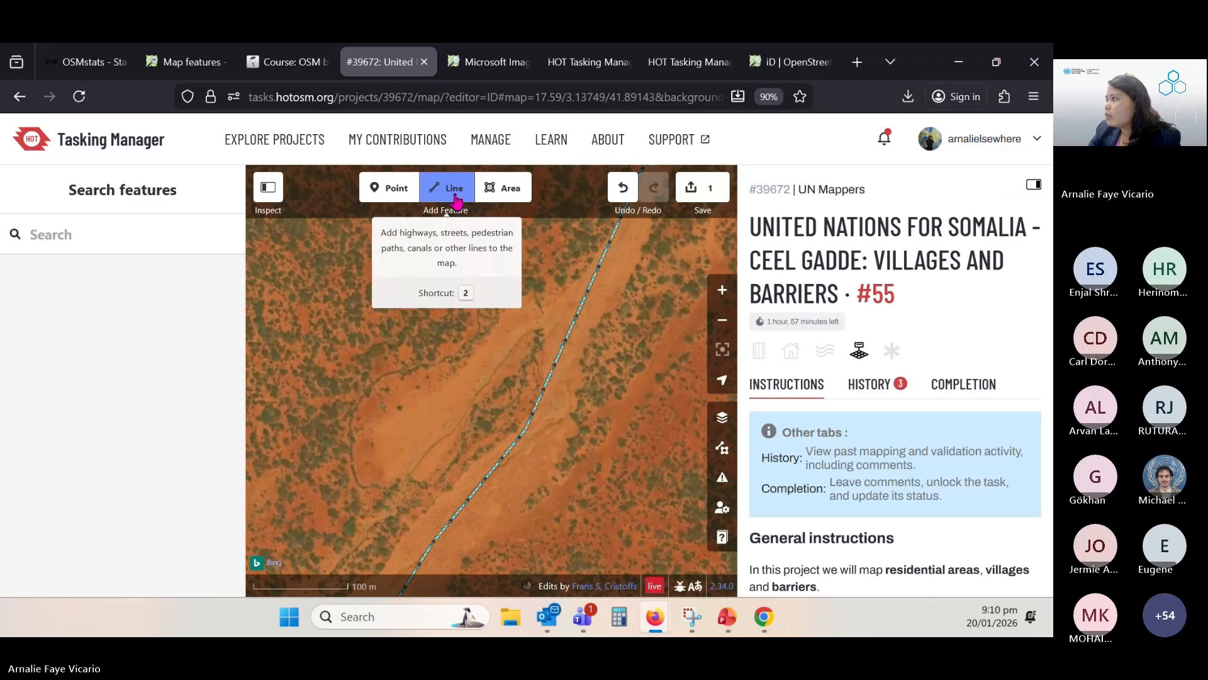
{"action": "left_click", "coordinate": [523, 283]}
{"action": "left_click", "coordinate": [535, 289]}
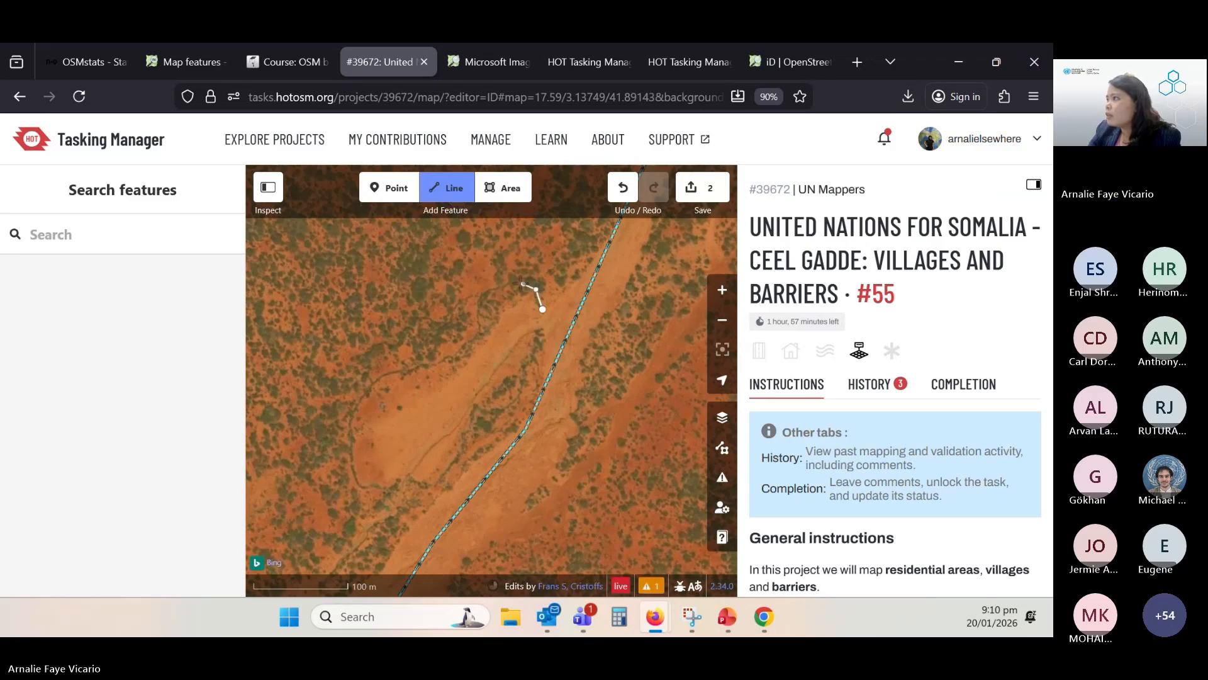
{"action": "left_click", "coordinate": [518, 283]}
{"action": "left_click", "coordinate": [485, 293]}
{"action": "left_click", "coordinate": [479, 316]}
{"action": "left_click", "coordinate": [477, 335]}
{"action": "left_click", "coordinate": [455, 353]}
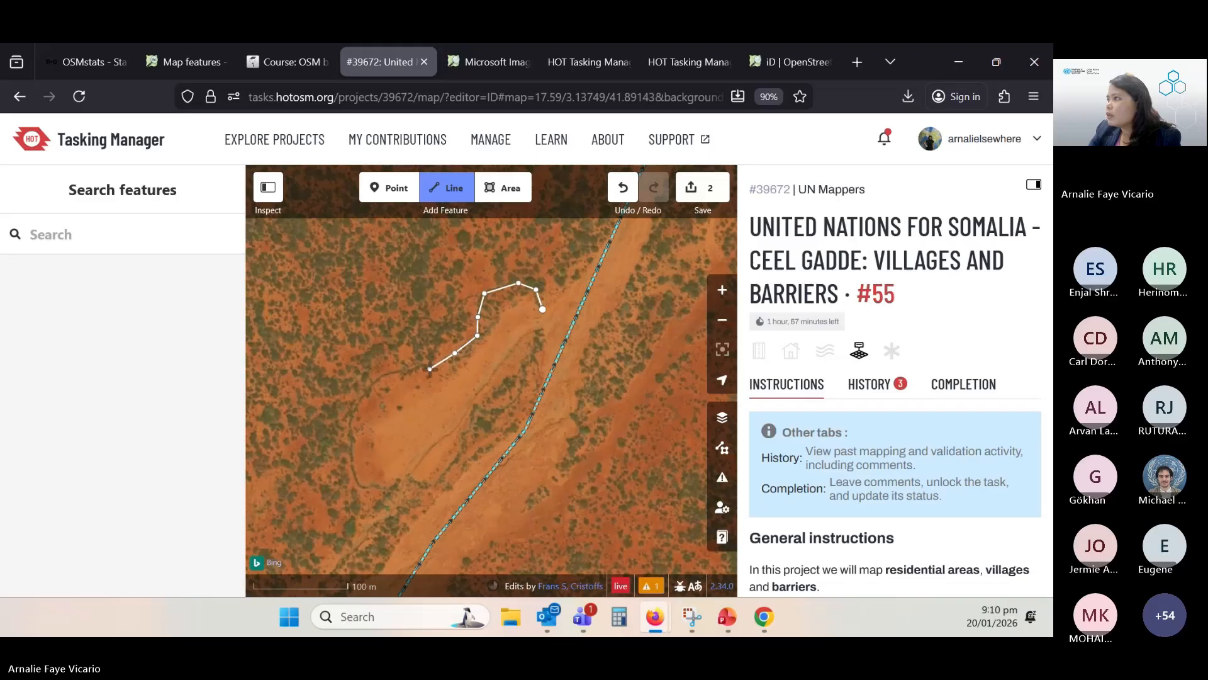
{"action": "left_click", "coordinate": [430, 368]}
{"action": "left_click", "coordinate": [392, 372]}
{"action": "left_click", "coordinate": [357, 404]}
{"action": "left_click", "coordinate": [353, 443]}
{"action": "left_click", "coordinate": [358, 475]}
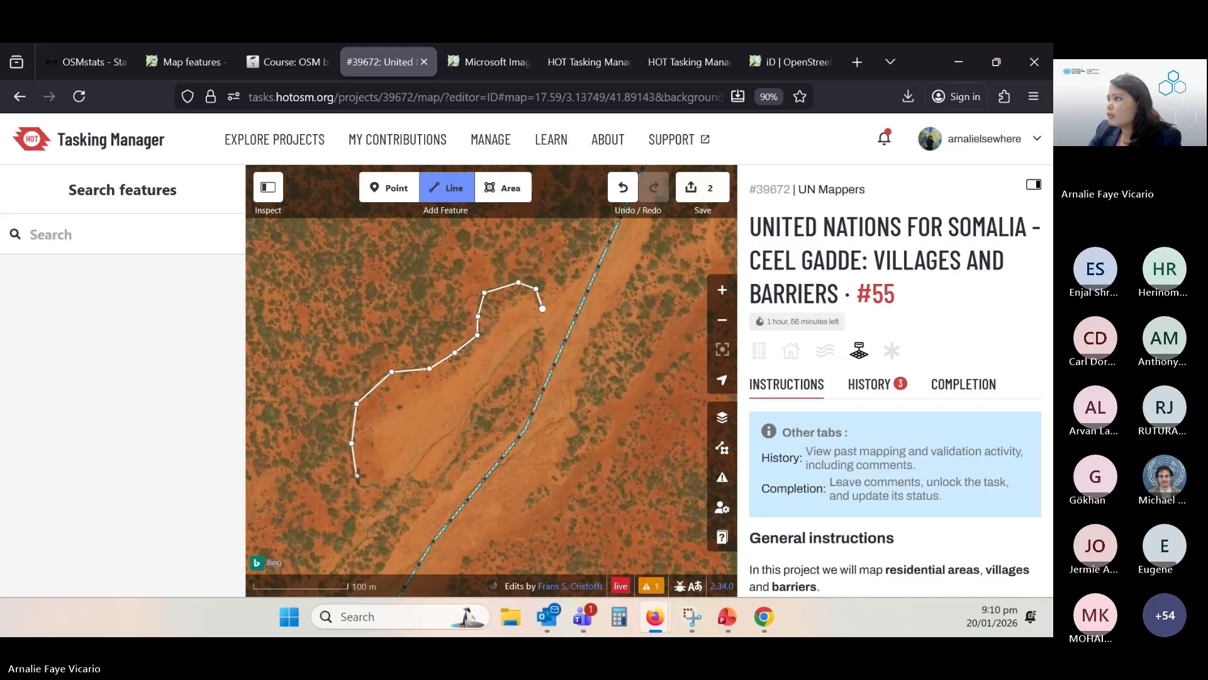
Continue the line around the clearing's southwest end and back northeast along its roadside edge, finishing just short of the starting point
{"action": "left_click", "coordinate": [367, 490]}
{"action": "left_click", "coordinate": [397, 488]}
{"action": "left_click", "coordinate": [431, 454]}
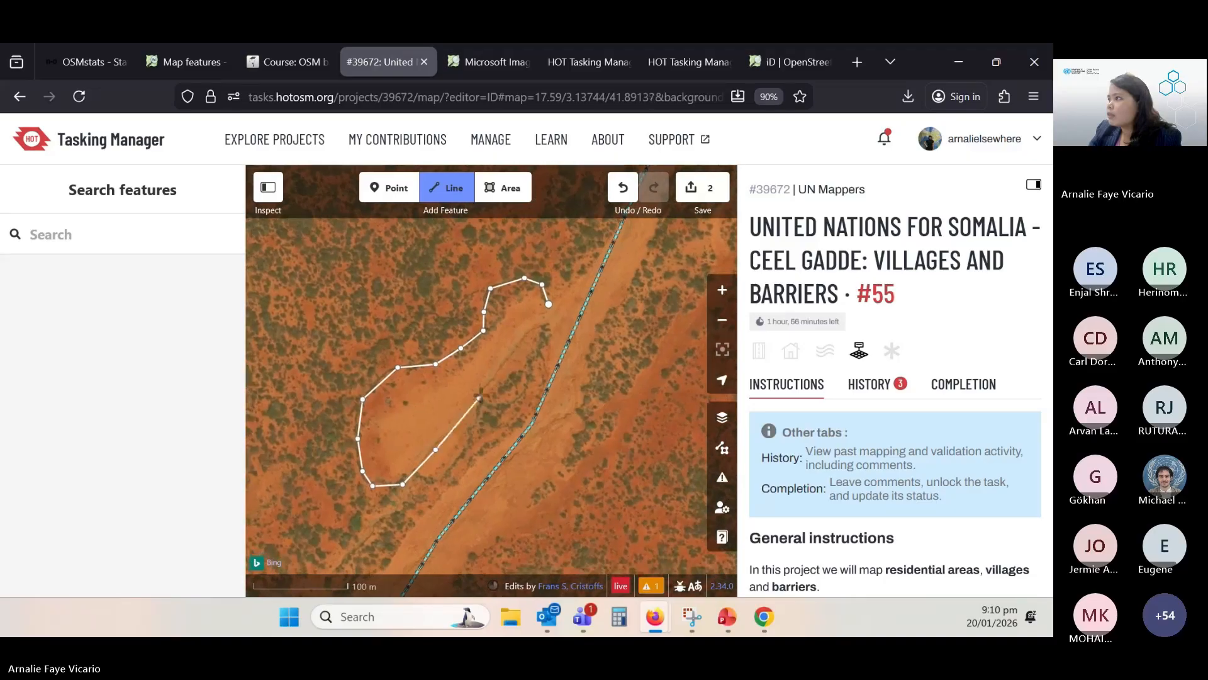
{"action": "left_click", "coordinate": [476, 399]}
{"action": "left_click", "coordinate": [524, 340]}
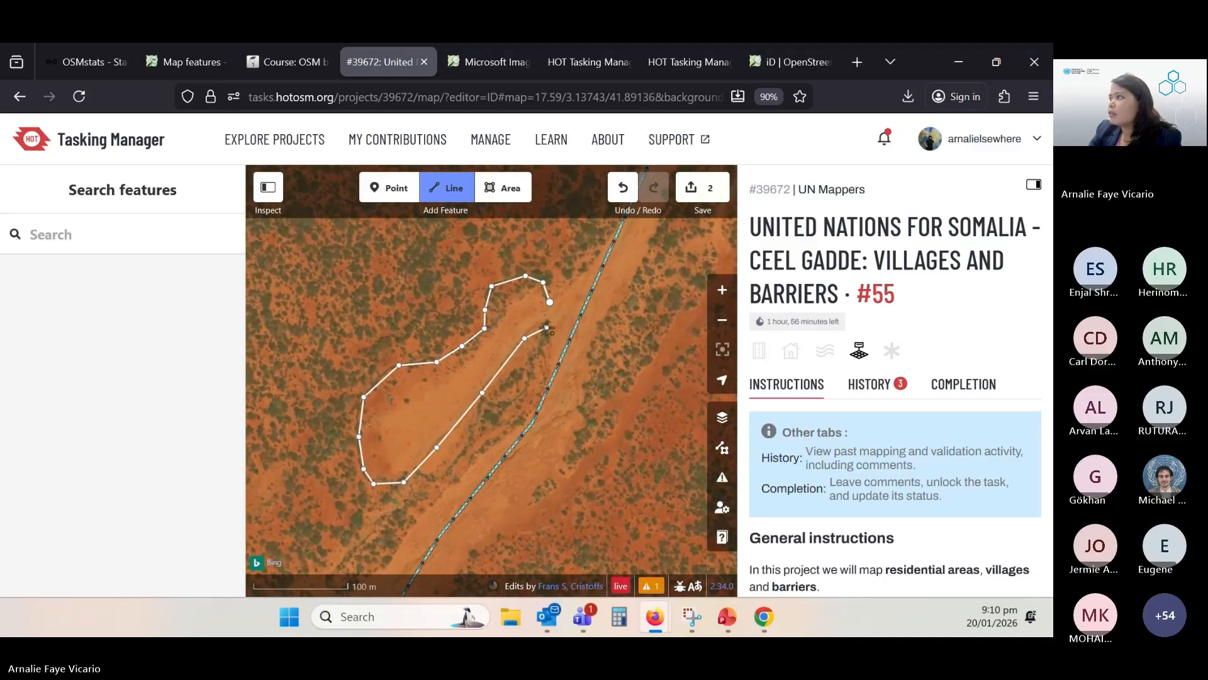
{"action": "double_click", "coordinate": [546, 328]}
{"action": "left_click_drag", "start_coordinate": [546, 327], "coordinate": [544, 324]}
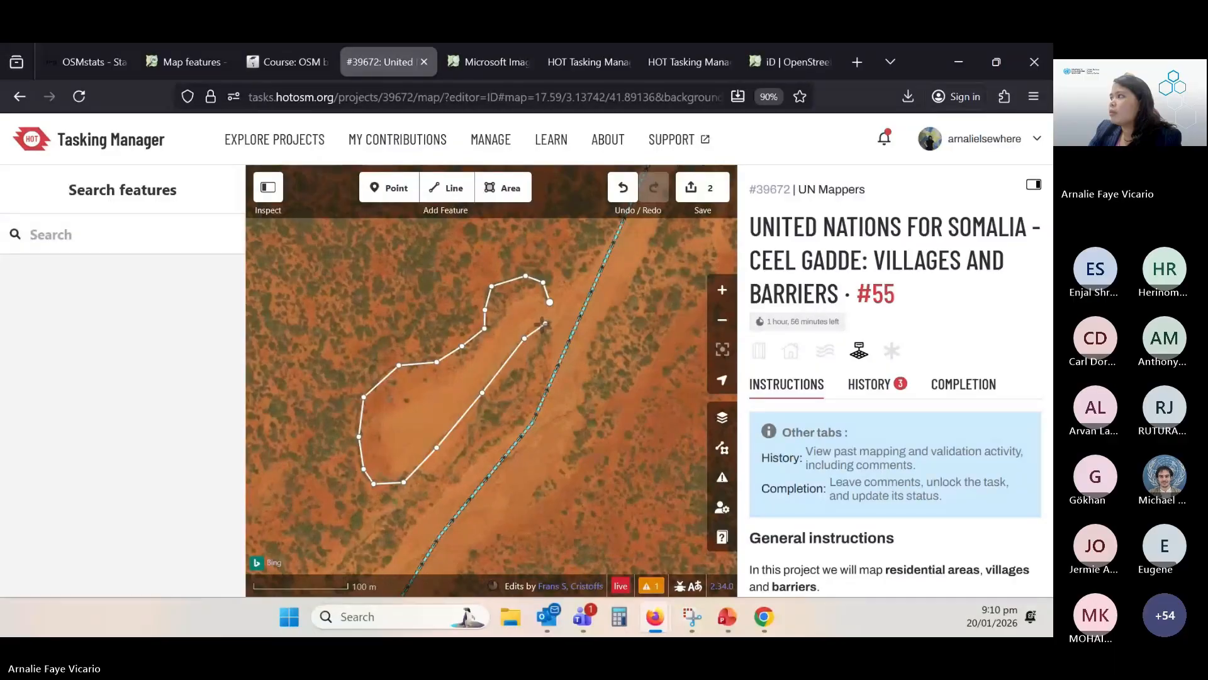
Assign the Hedge feature type to the line around the elongated clearing
{"action": "left_click", "coordinate": [12, 190]}
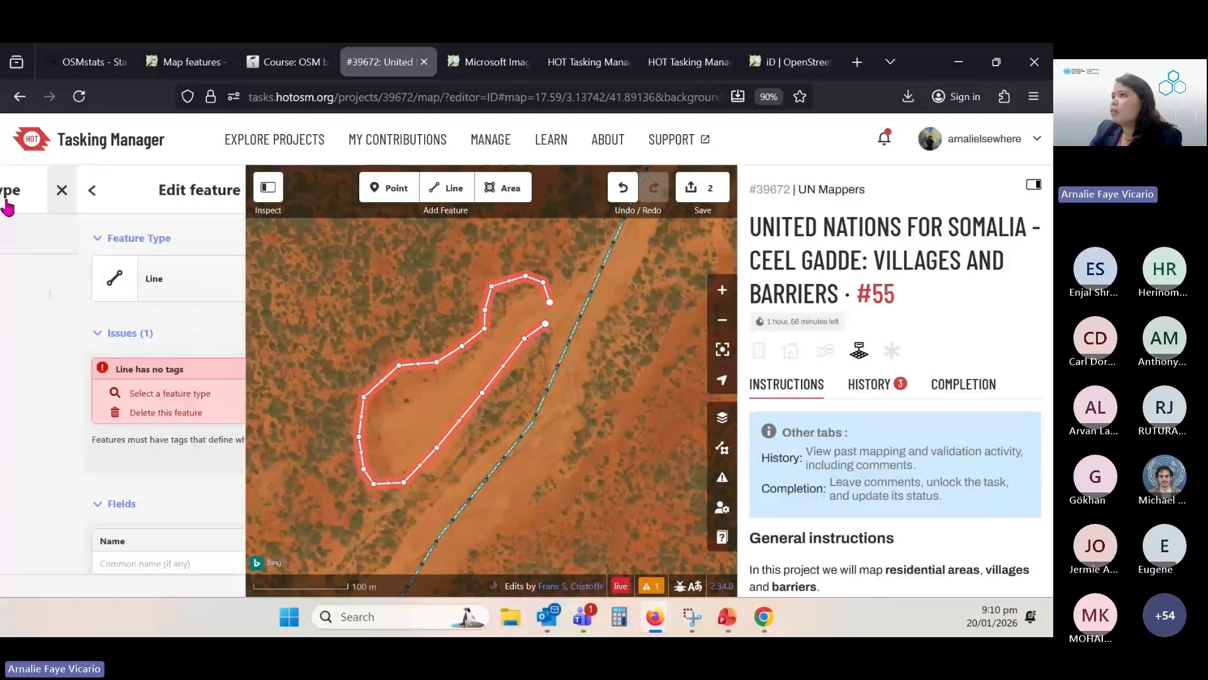
{"action": "left_click", "coordinate": [107, 294]}
Trace a line from the north edge of the rounded enclosure near the task's northern boundary down to its westernmost point
{"action": "scroll", "coordinate": [384, 338], "scroll_direction": "down", "scroll_amount": 4}
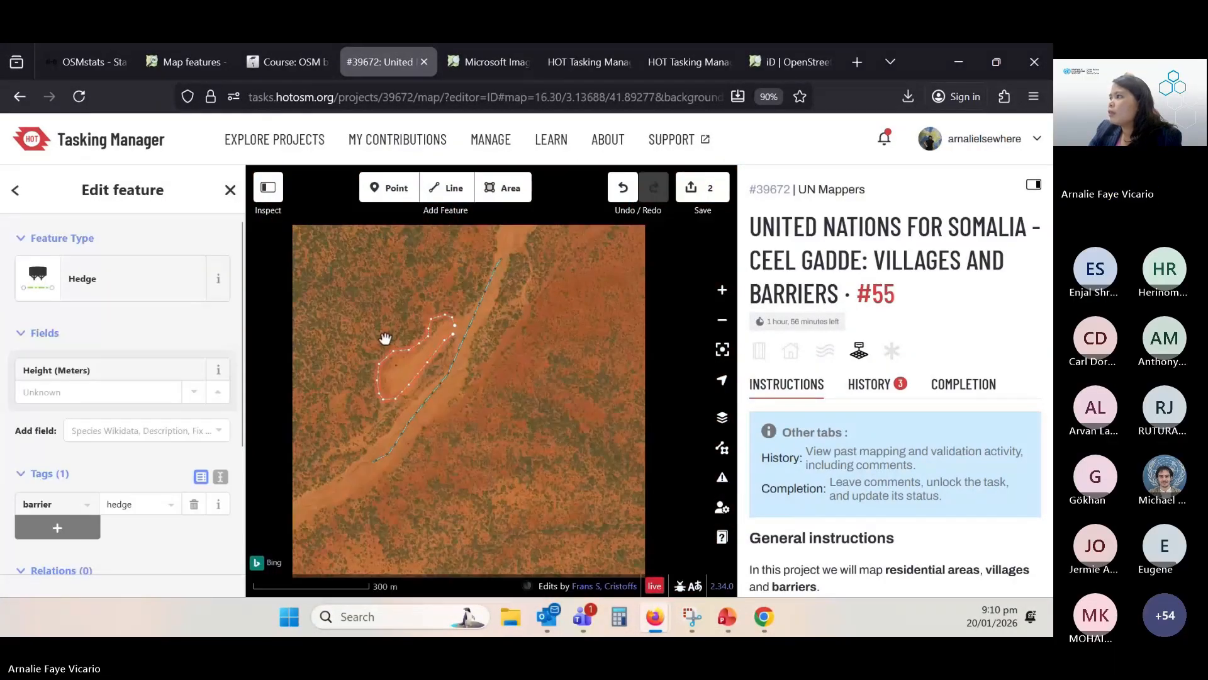
{"action": "left_click_drag", "start_coordinate": [372, 334], "coordinate": [502, 488]}
{"action": "left_click_drag", "start_coordinate": [400, 233], "coordinate": [487, 395]}
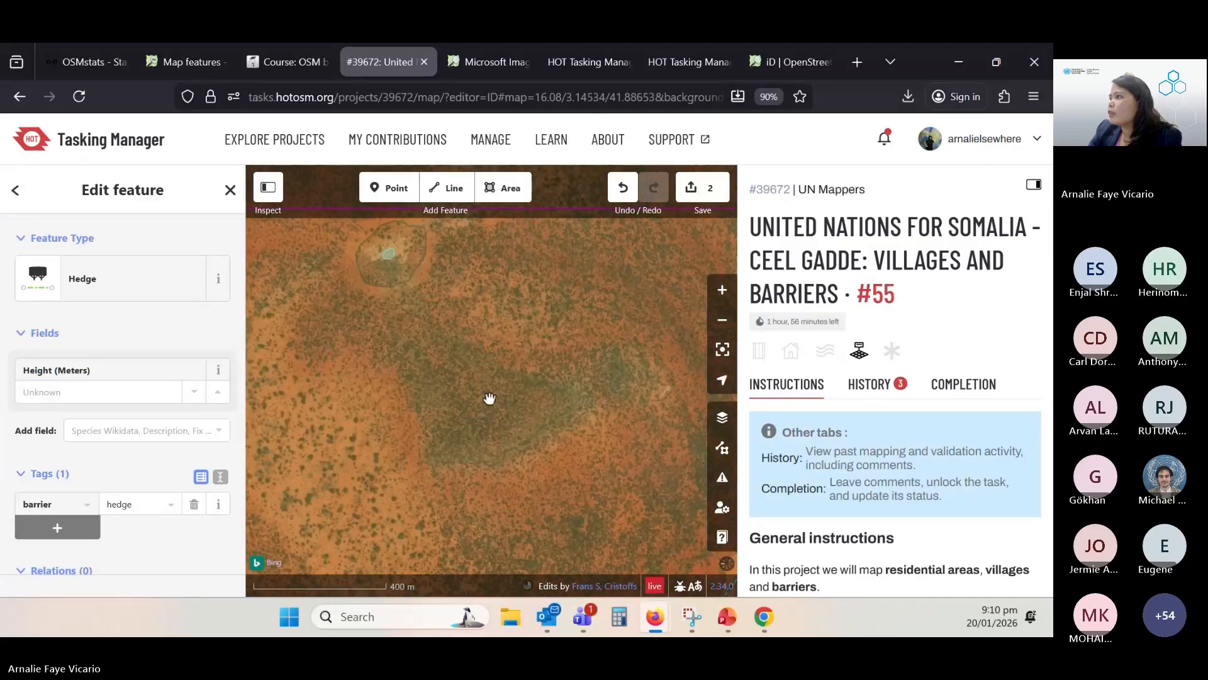
{"action": "left_click_drag", "start_coordinate": [388, 276], "coordinate": [453, 351]}
{"action": "scroll", "coordinate": [453, 352], "scroll_direction": "up", "scroll_amount": 4}
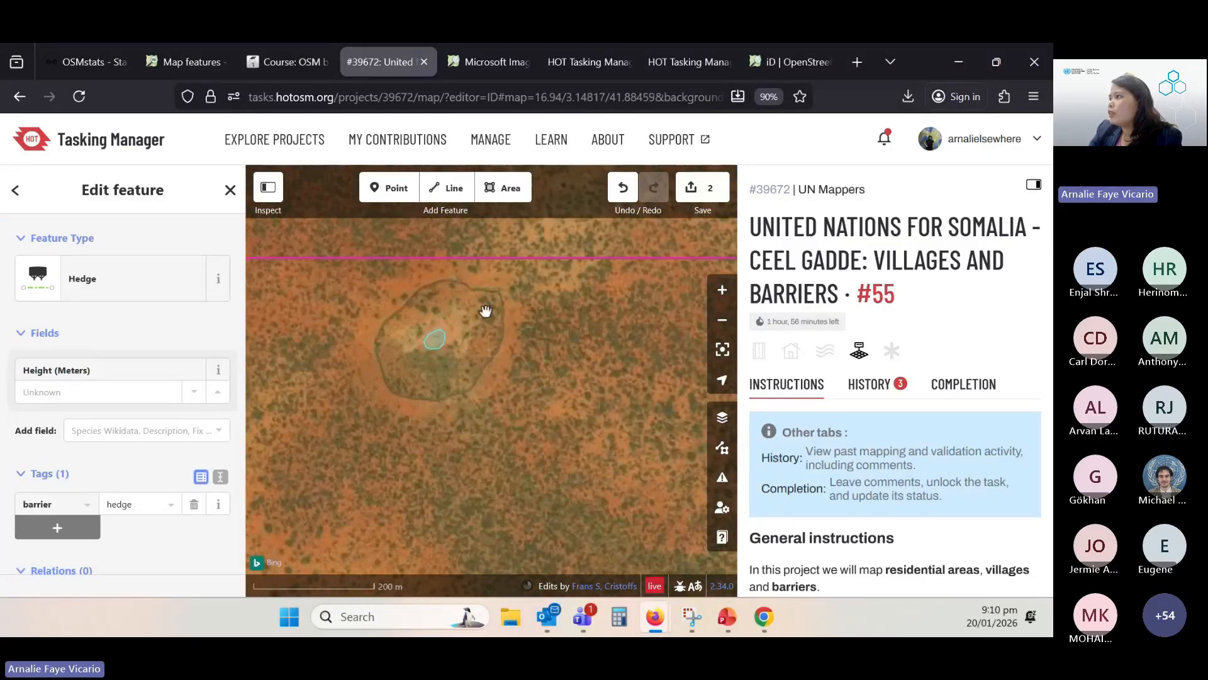
{"action": "left_click_drag", "start_coordinate": [485, 311], "coordinate": [520, 372]}
{"action": "scroll", "coordinate": [544, 369], "scroll_direction": "up", "scroll_amount": 2}
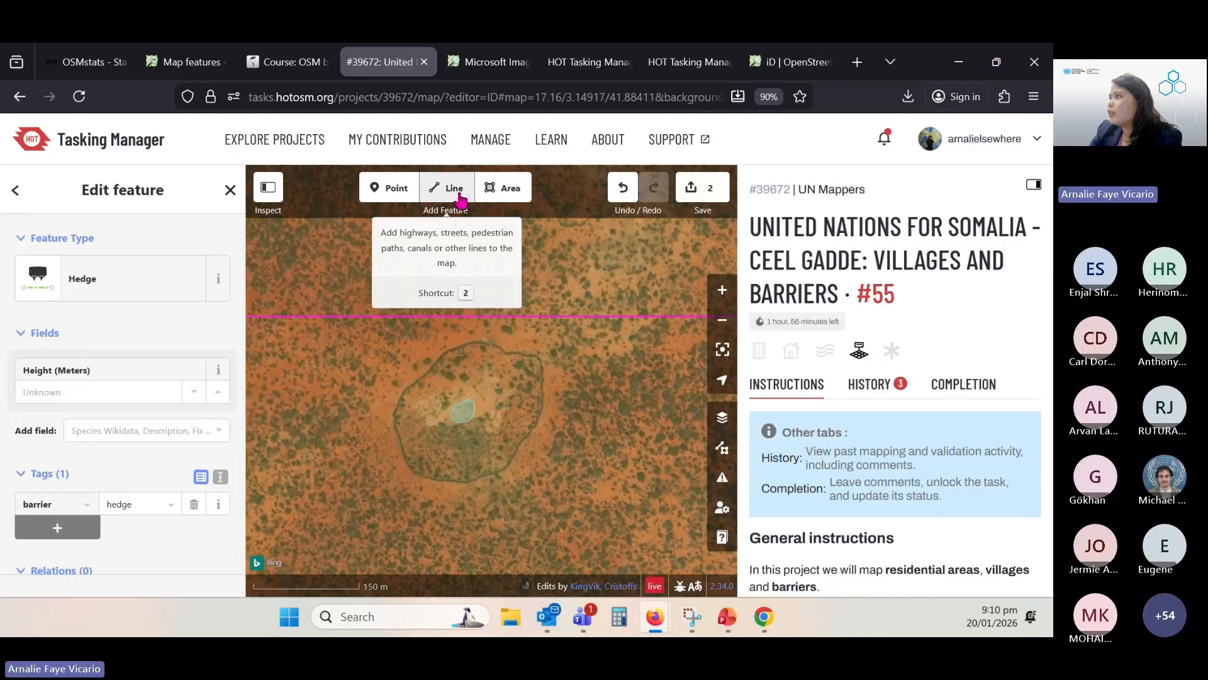
{"action": "left_click", "coordinate": [450, 188]}
{"action": "left_click", "coordinate": [468, 345]}
{"action": "left_click", "coordinate": [446, 353]}
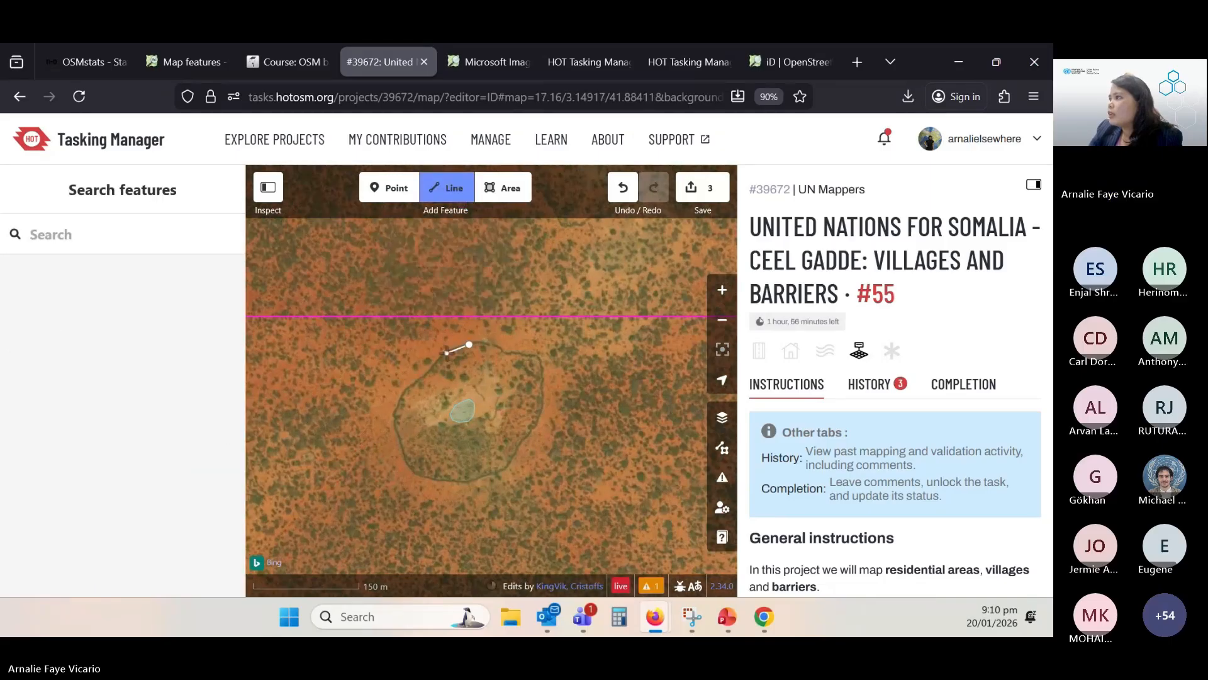
{"action": "left_click", "coordinate": [430, 369]}
{"action": "left_click", "coordinate": [408, 388]}
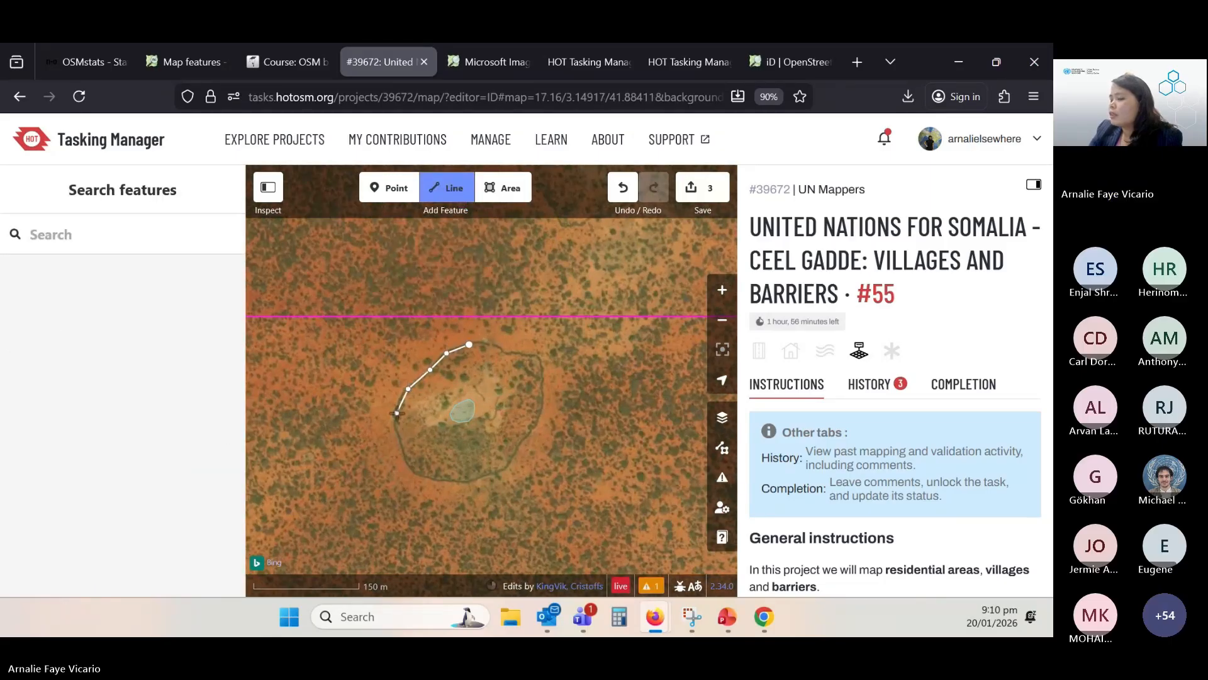
{"action": "left_click", "coordinate": [396, 414]}
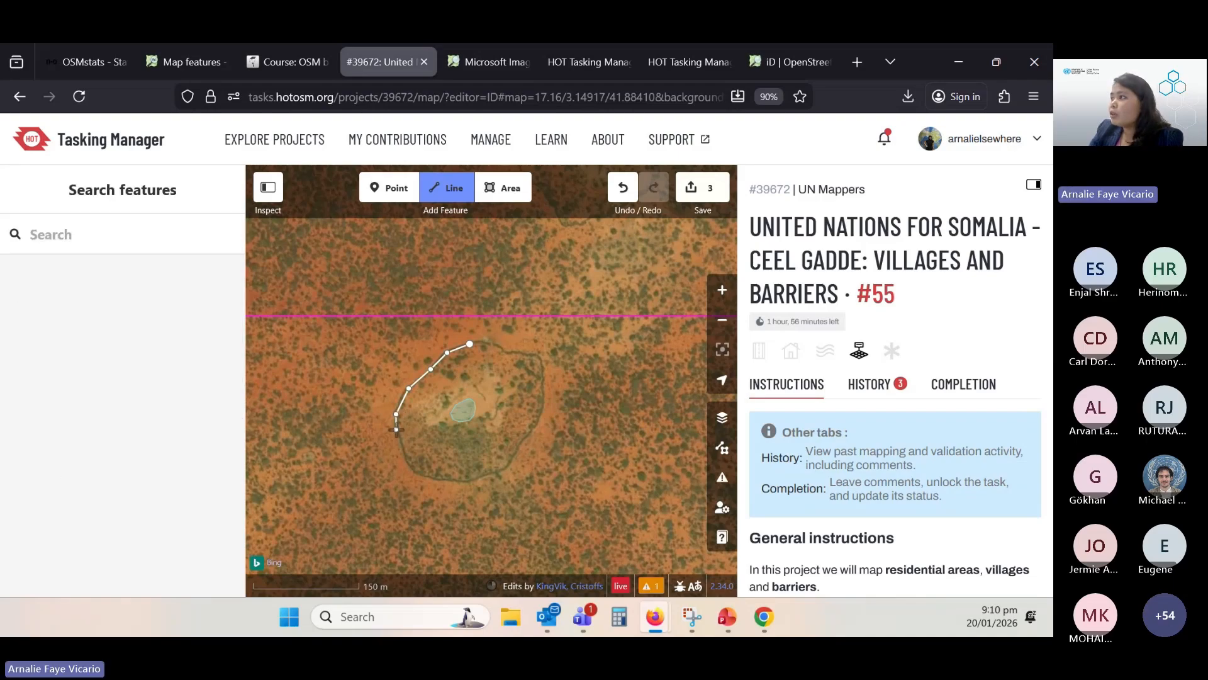
Continue the line down the enclosure's southwest side and along its southern edge to the southeast
{"action": "left_click", "coordinate": [395, 430]}
{"action": "left_click", "coordinate": [402, 449]}
{"action": "left_click", "coordinate": [410, 472]}
{"action": "left_click", "coordinate": [437, 479]}
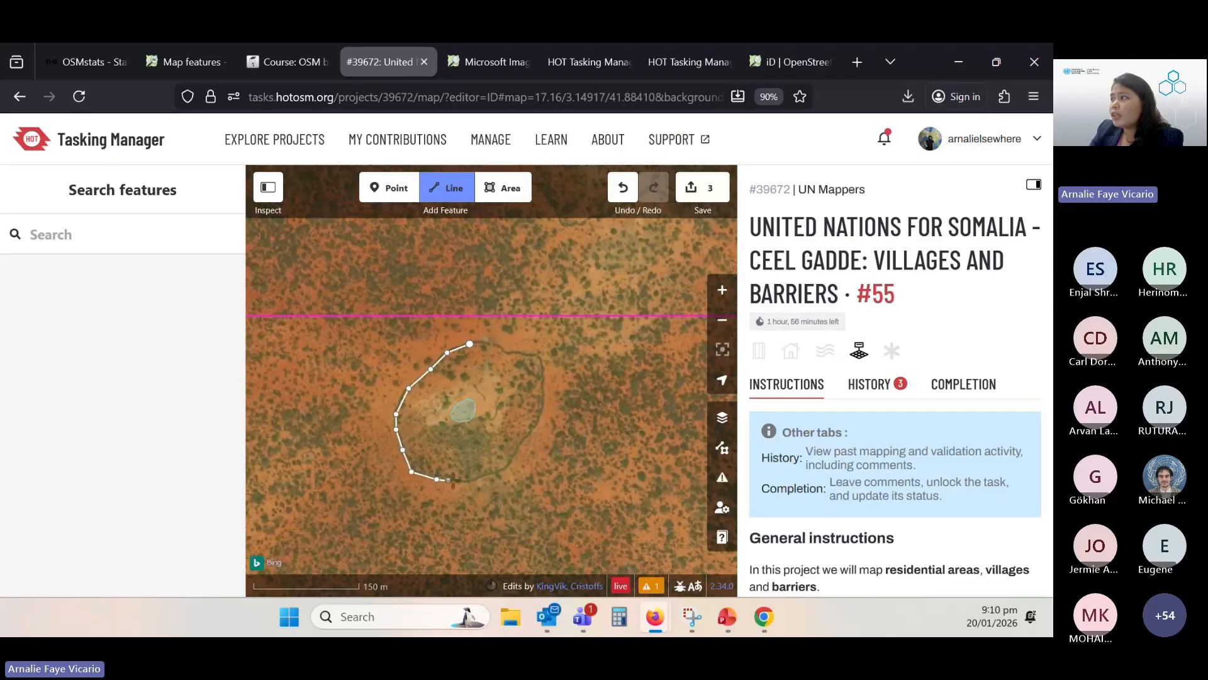
{"action": "left_click", "coordinate": [465, 475]}
{"action": "left_click", "coordinate": [499, 471]}
{"action": "left_click", "coordinate": [516, 456]}
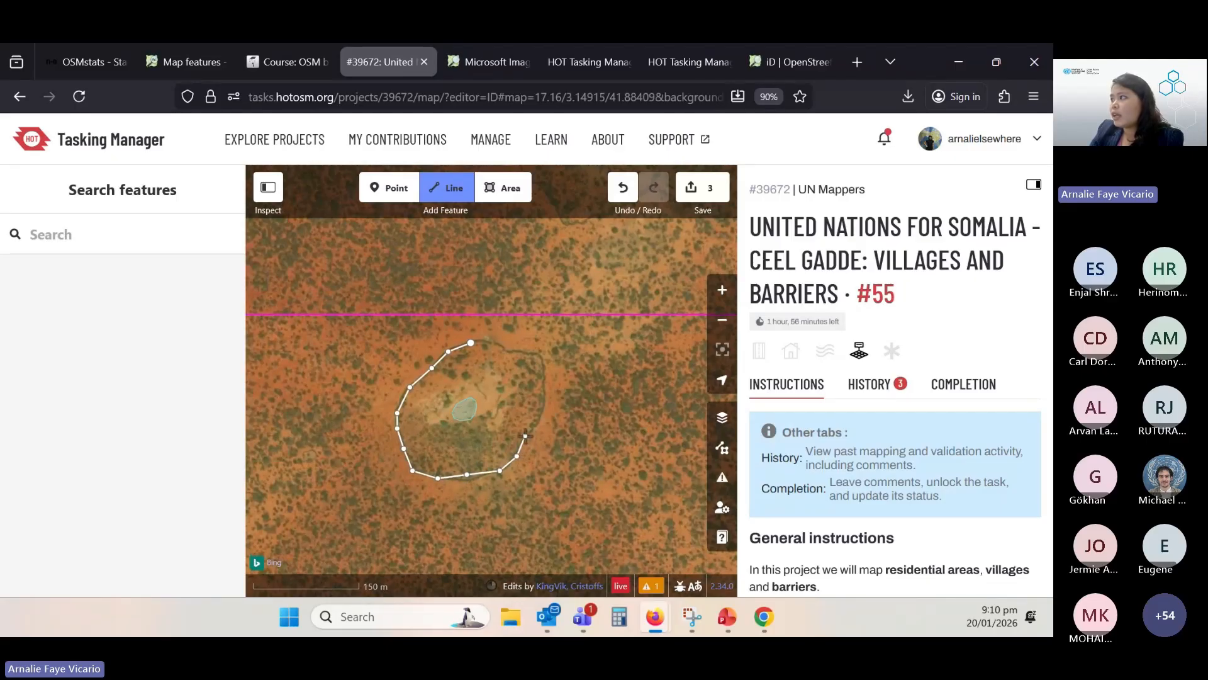
Continue the line up the enclosure's east side and along its northeast edge, closing it at the starting point
{"action": "left_click", "coordinate": [525, 435]}
{"action": "left_click", "coordinate": [539, 422]}
{"action": "left_click", "coordinate": [546, 395]}
{"action": "left_click", "coordinate": [547, 374]}
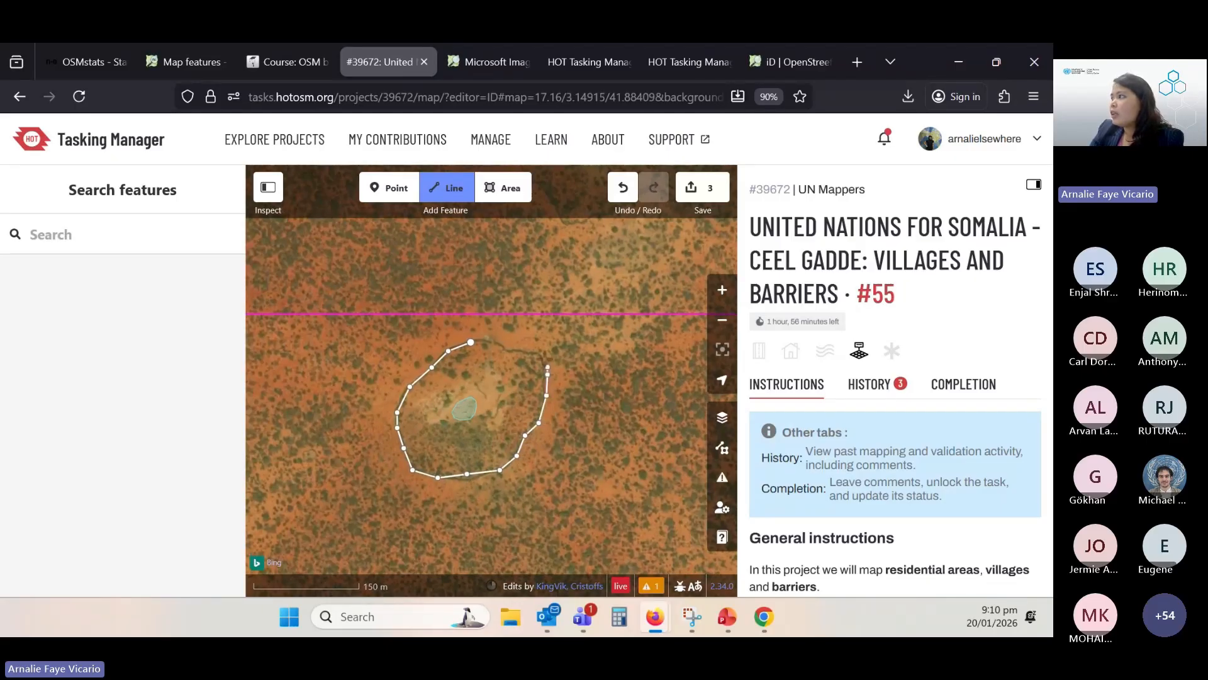
{"action": "left_click", "coordinate": [543, 353]}
{"action": "left_click", "coordinate": [513, 351]}
{"action": "left_click", "coordinate": [499, 346]}
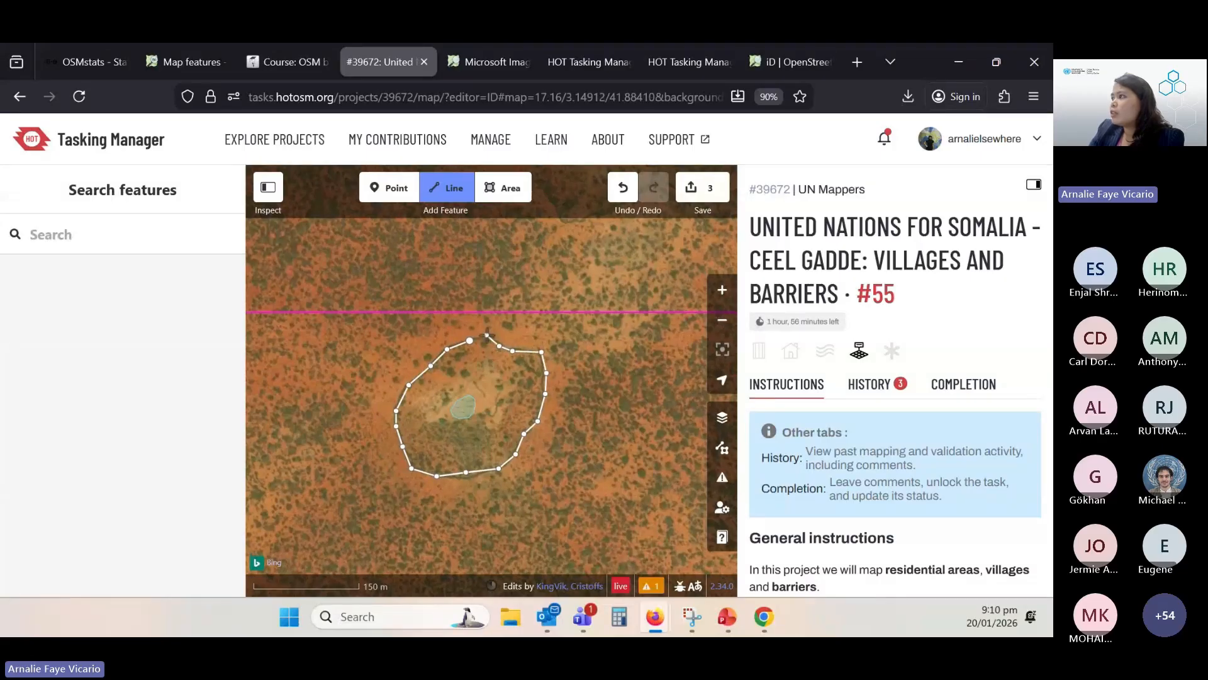
{"action": "left_click", "coordinate": [487, 336]}
{"action": "left_click", "coordinate": [470, 341]}
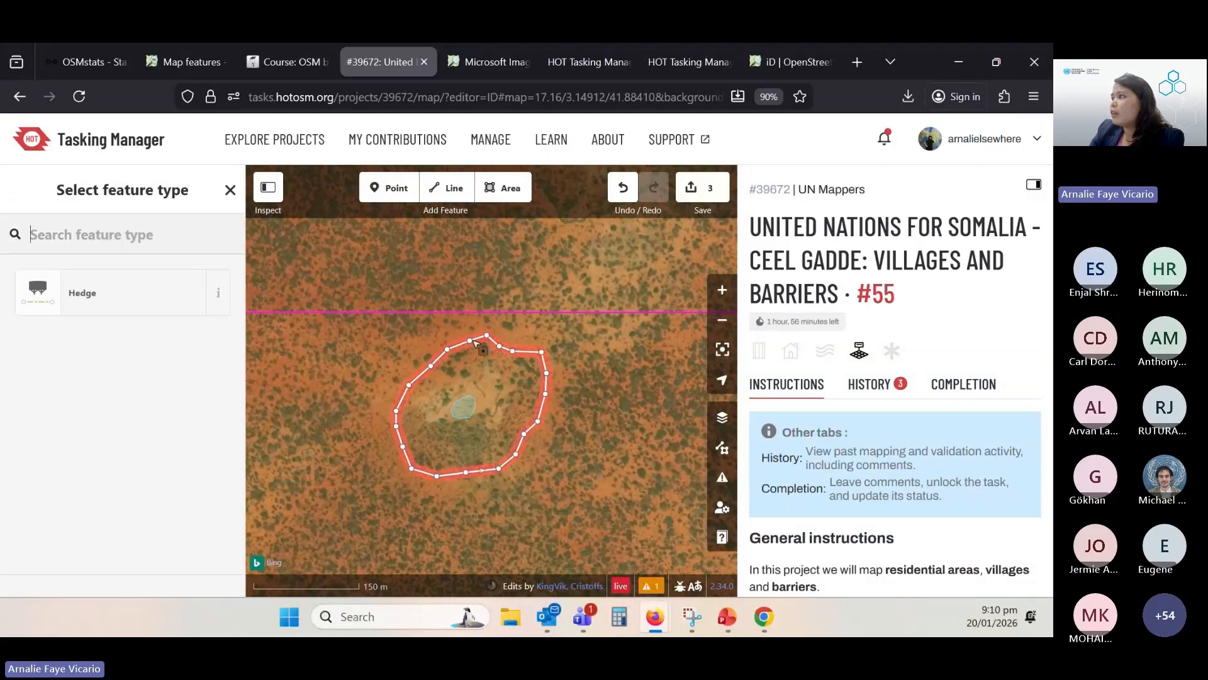
Answer Yes to the task being completely mapped and enter the comment "no barriers or villages present"
{"action": "left_click", "coordinate": [953, 386]}
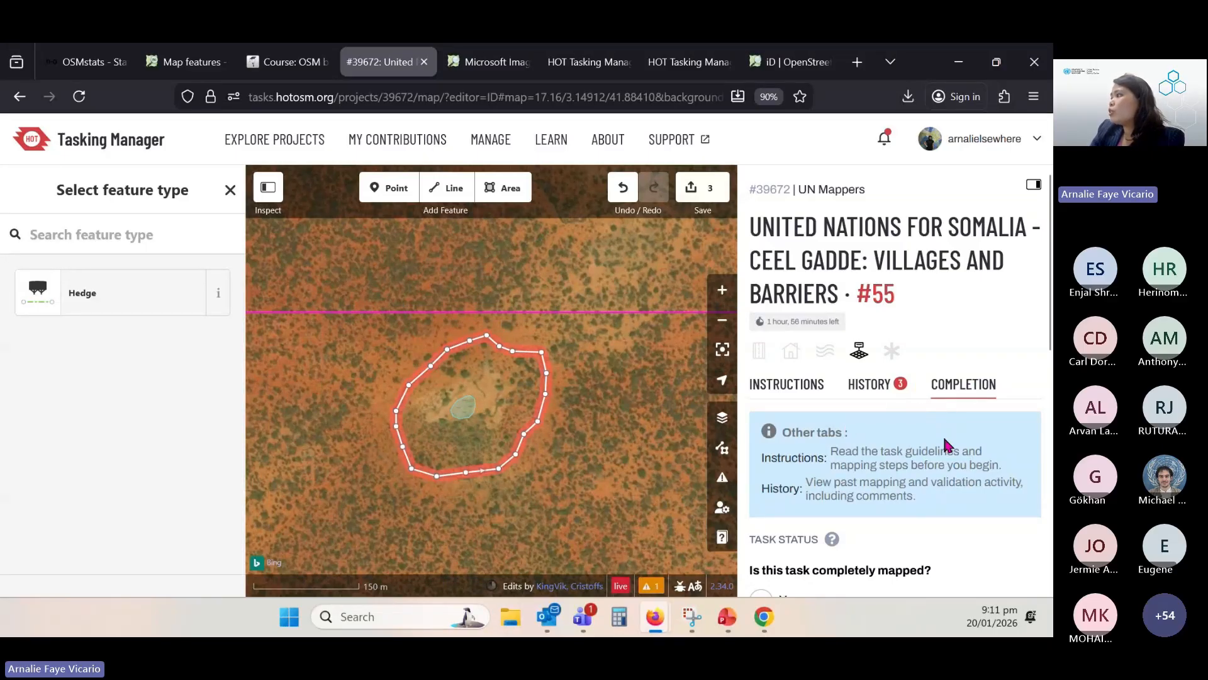
{"action": "scroll", "coordinate": [944, 444], "scroll_direction": "down", "scroll_amount": 3}
{"action": "left_click", "coordinate": [763, 368]}
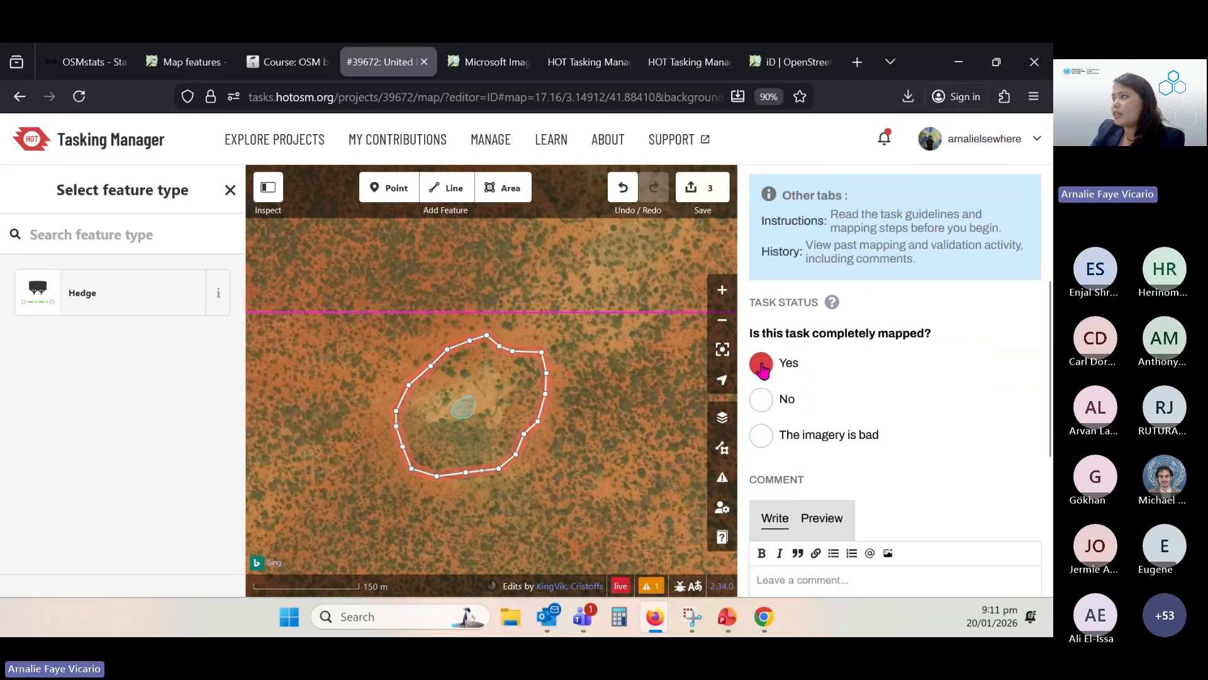
{"action": "scroll", "coordinate": [871, 493], "scroll_direction": "down", "scroll_amount": 2}
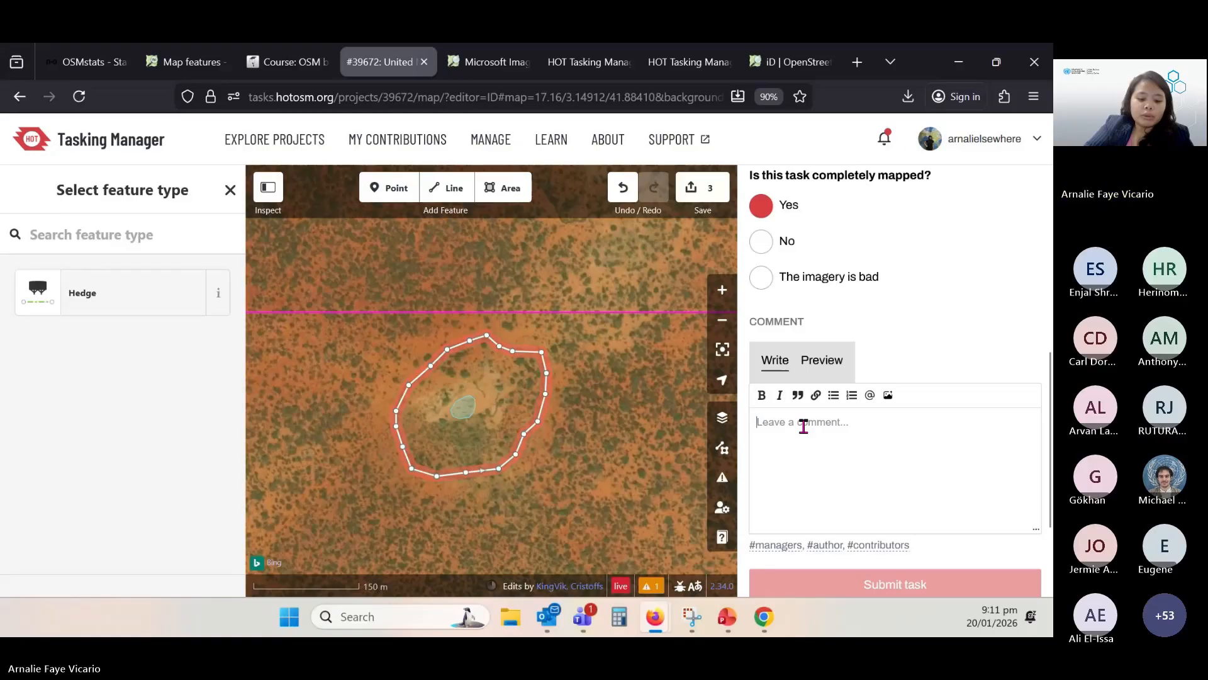
{"action": "type", "text": "no barriers"}
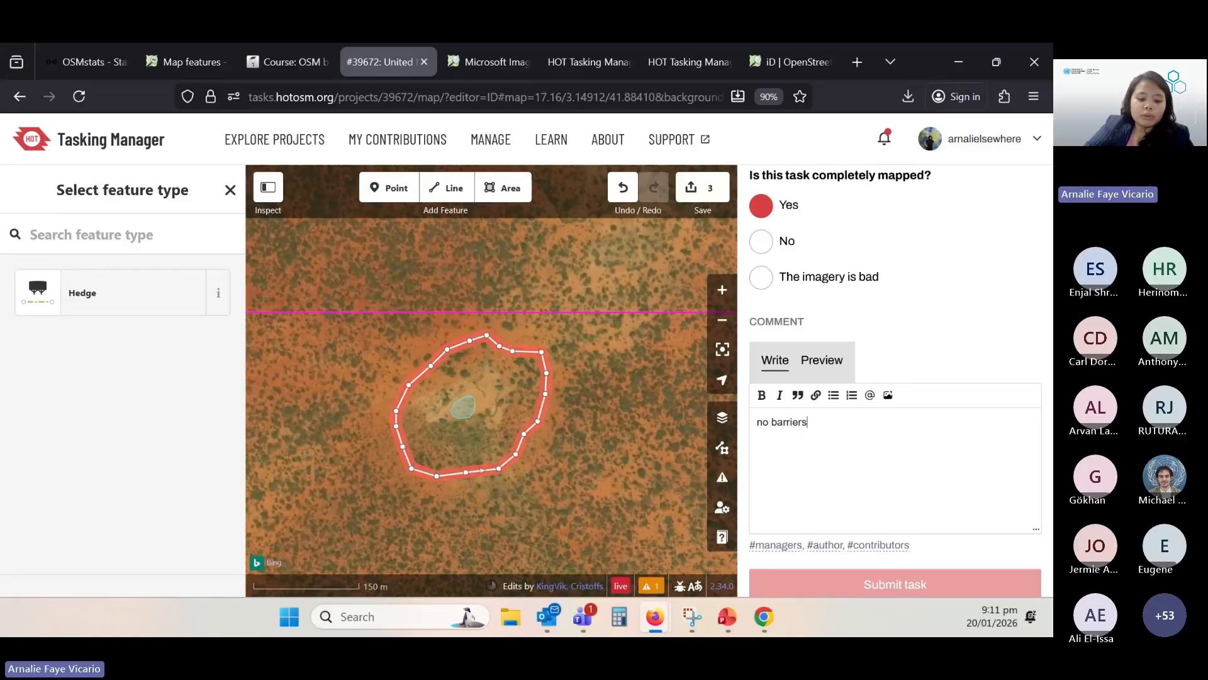
{"action": "type", "text": " or villages"}
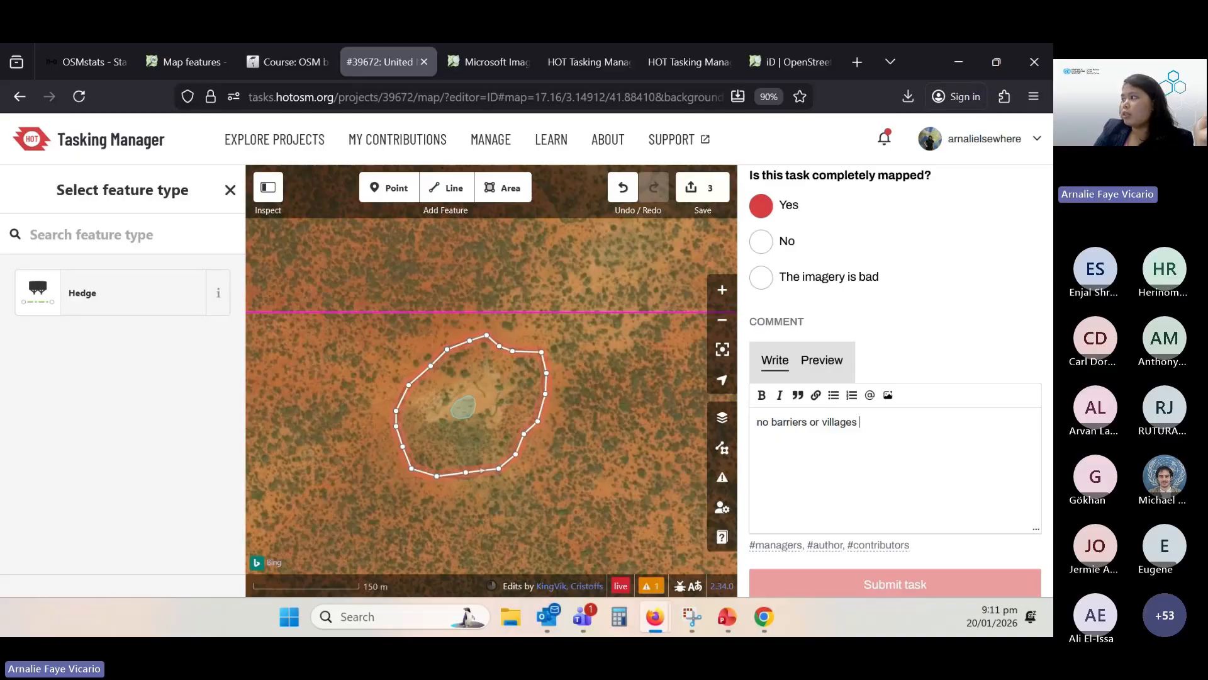
{"action": "type", "text": " present"}
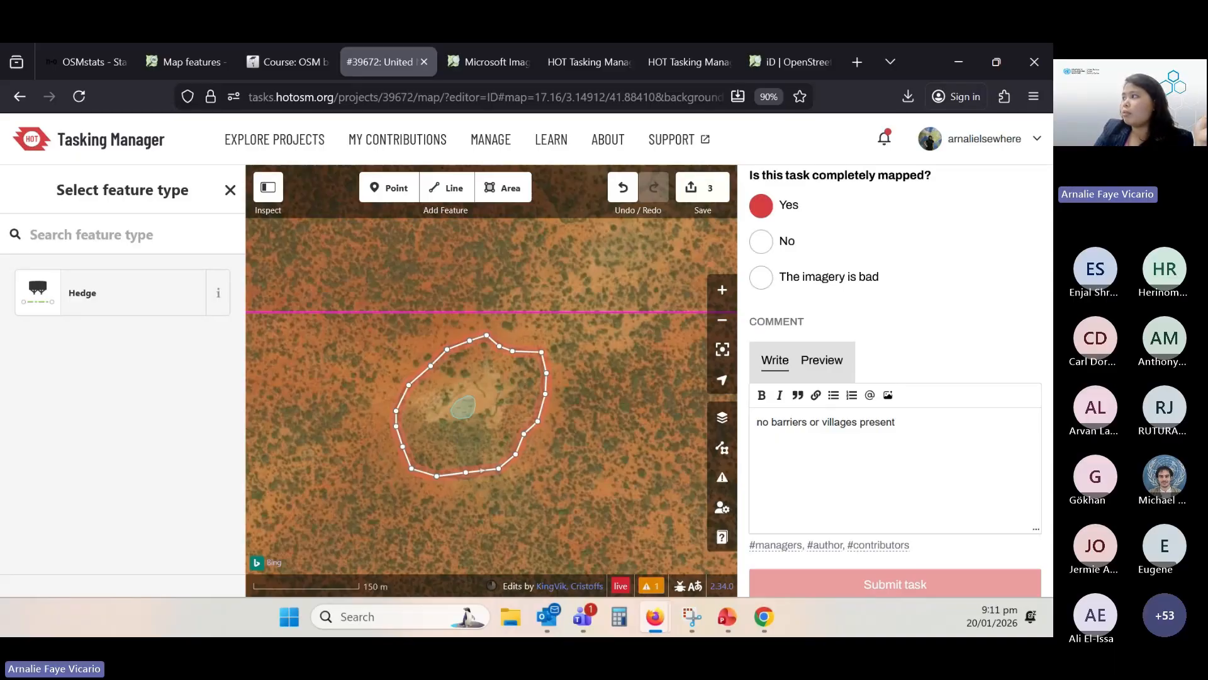
{"action": "key", "text": "ctrl+a"}
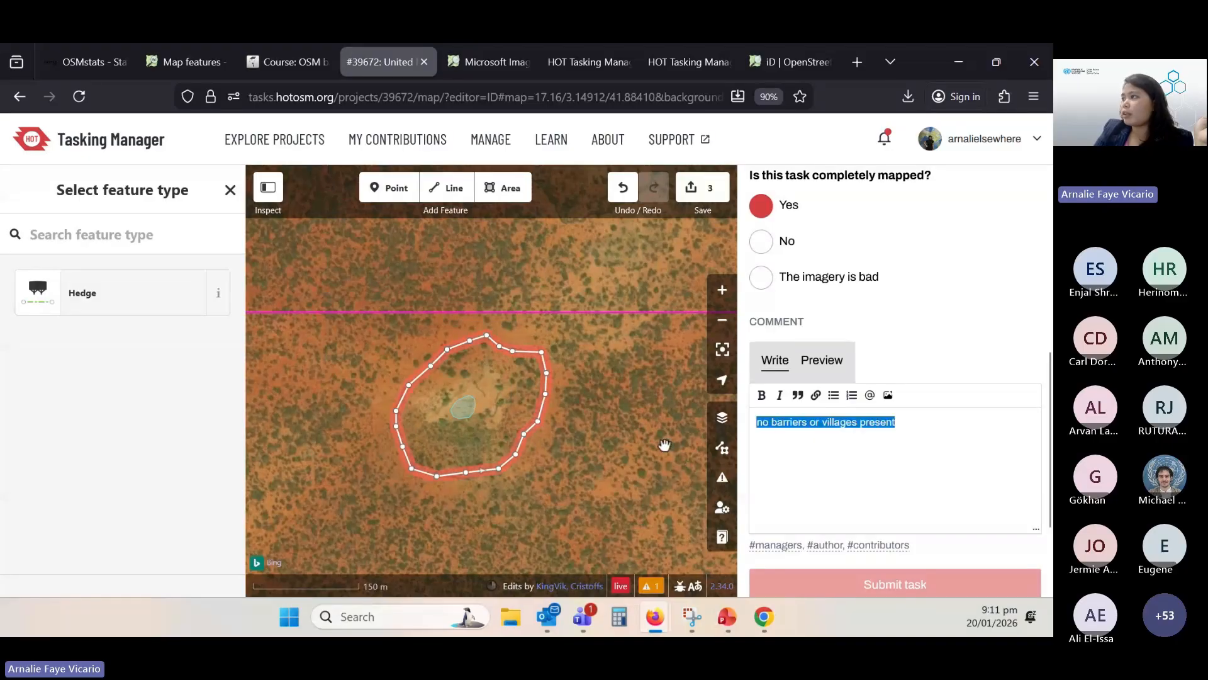
{"action": "left_click_drag", "start_coordinate": [571, 495], "coordinate": [551, 411]}
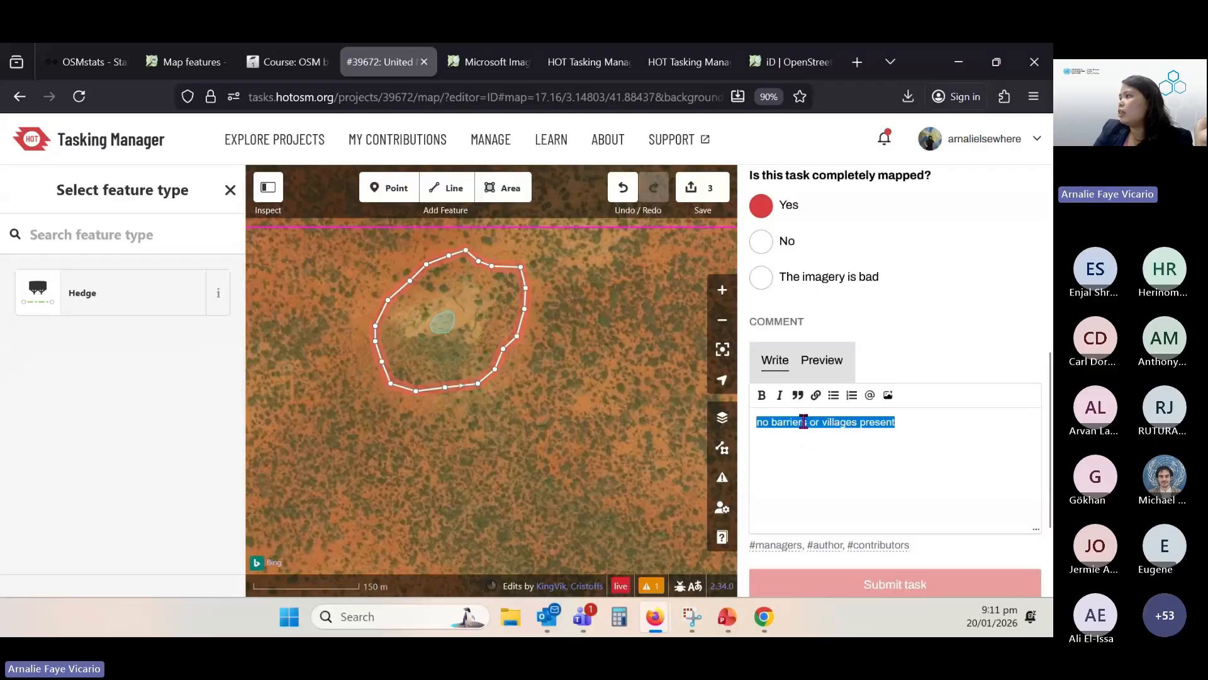
{"action": "double_click", "coordinate": [805, 421]}
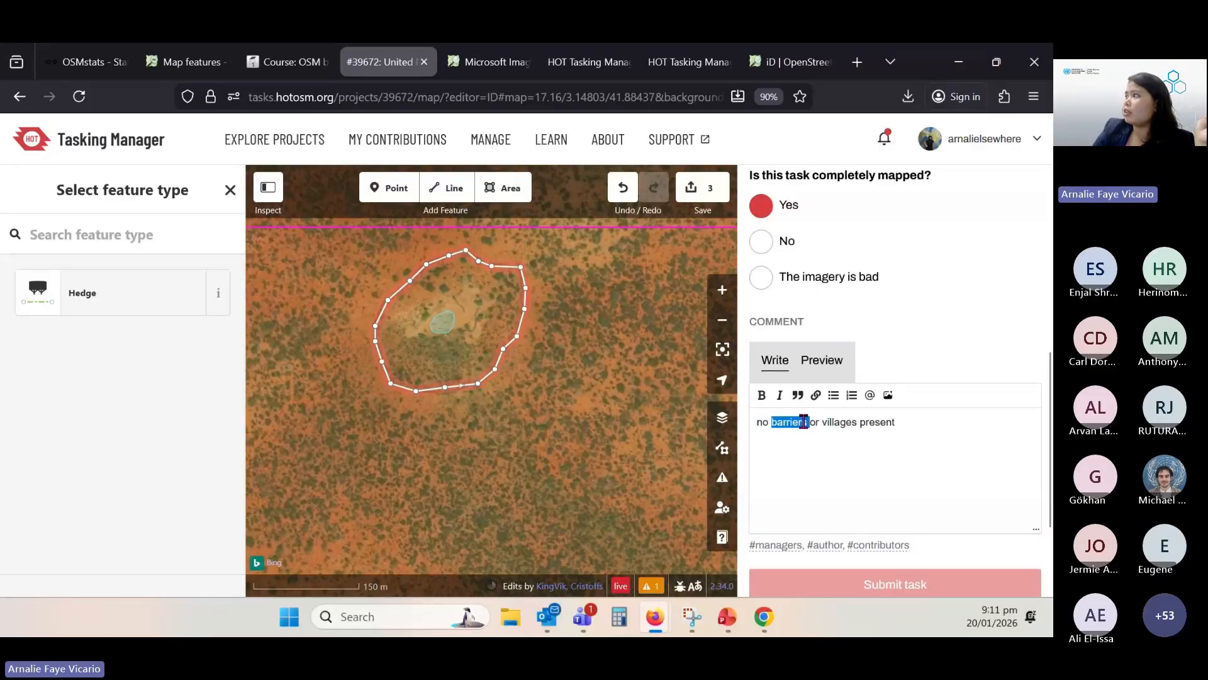
{"action": "scroll", "coordinate": [893, 313], "scroll_direction": "up", "scroll_amount": 4}
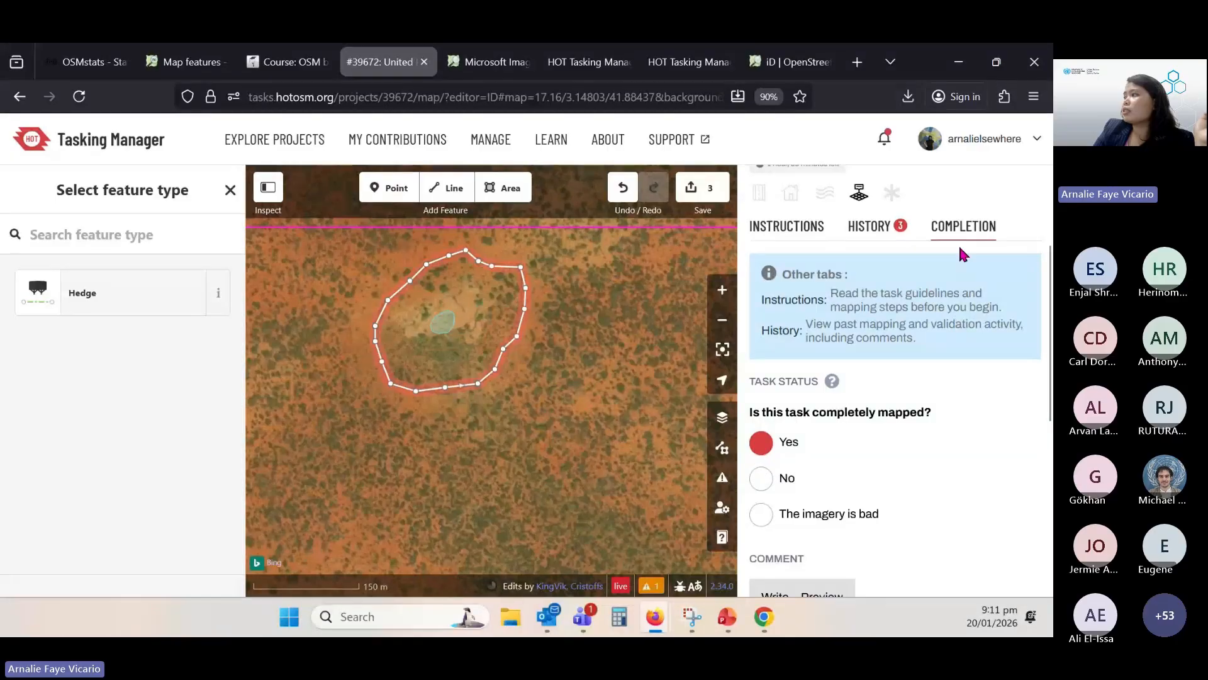
{"action": "scroll", "coordinate": [960, 254], "scroll_direction": "down", "scroll_amount": 5}
Assign the Hedge feature type to the closed line around the rounded enclosure
{"action": "left_click", "coordinate": [526, 306]}
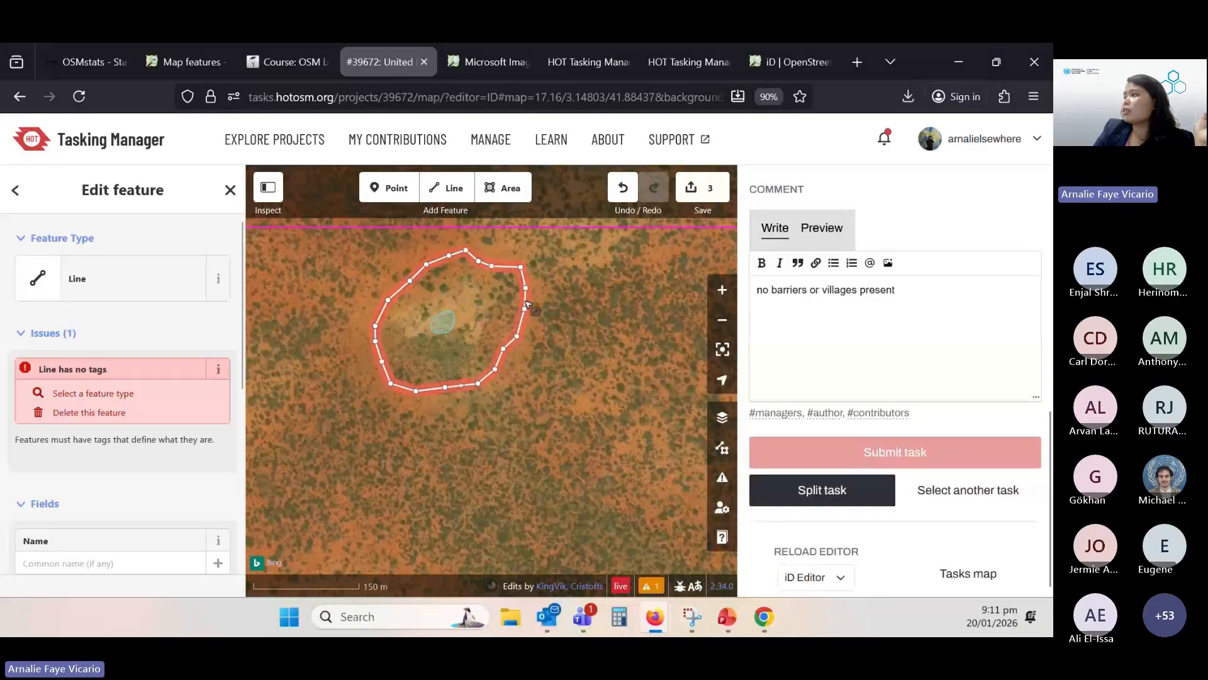
{"action": "left_click", "coordinate": [15, 190]}
{"action": "left_click", "coordinate": [528, 306]}
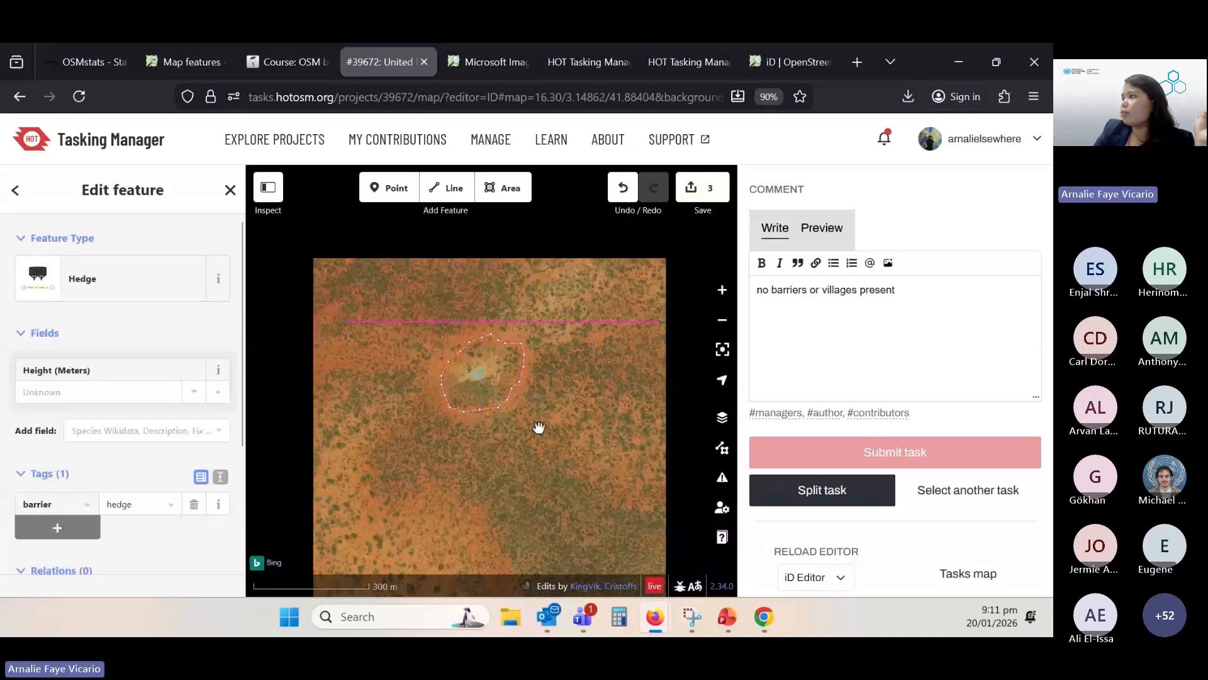
Examine the imagery across the north and east of task #55 for further barriers, and review the completion answer and comment
{"action": "scroll", "coordinate": [539, 427], "scroll_direction": "down", "scroll_amount": 2}
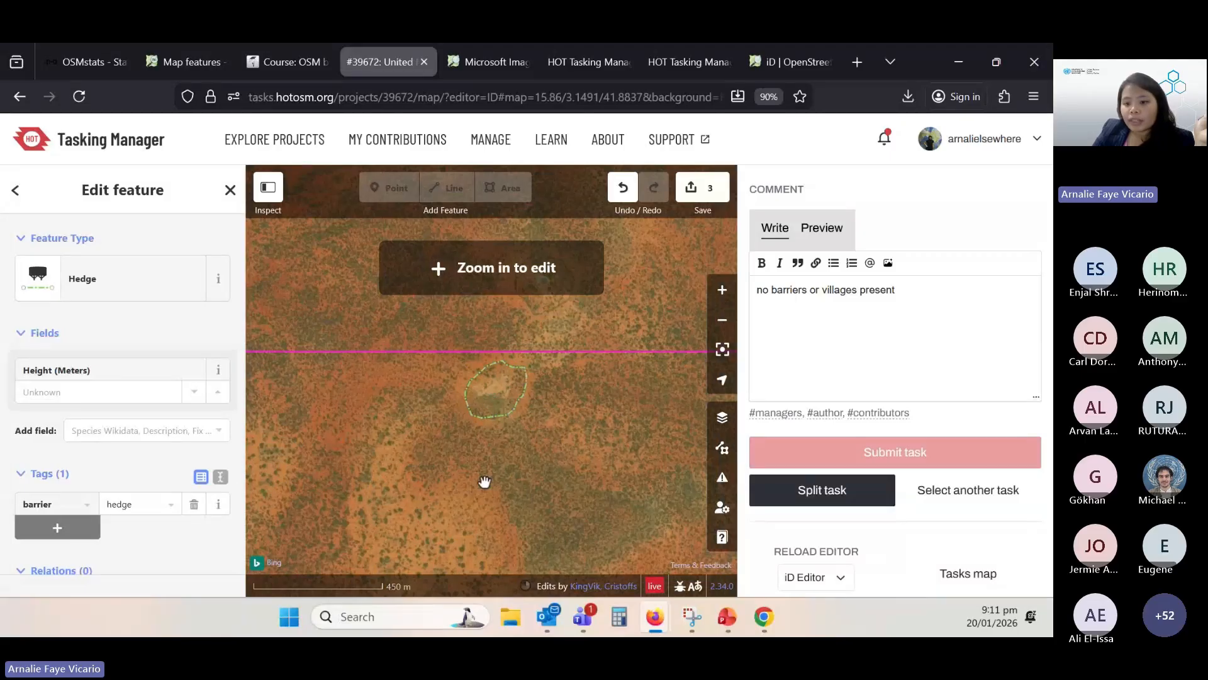
{"action": "left_click_drag", "start_coordinate": [489, 478], "coordinate": [560, 413]}
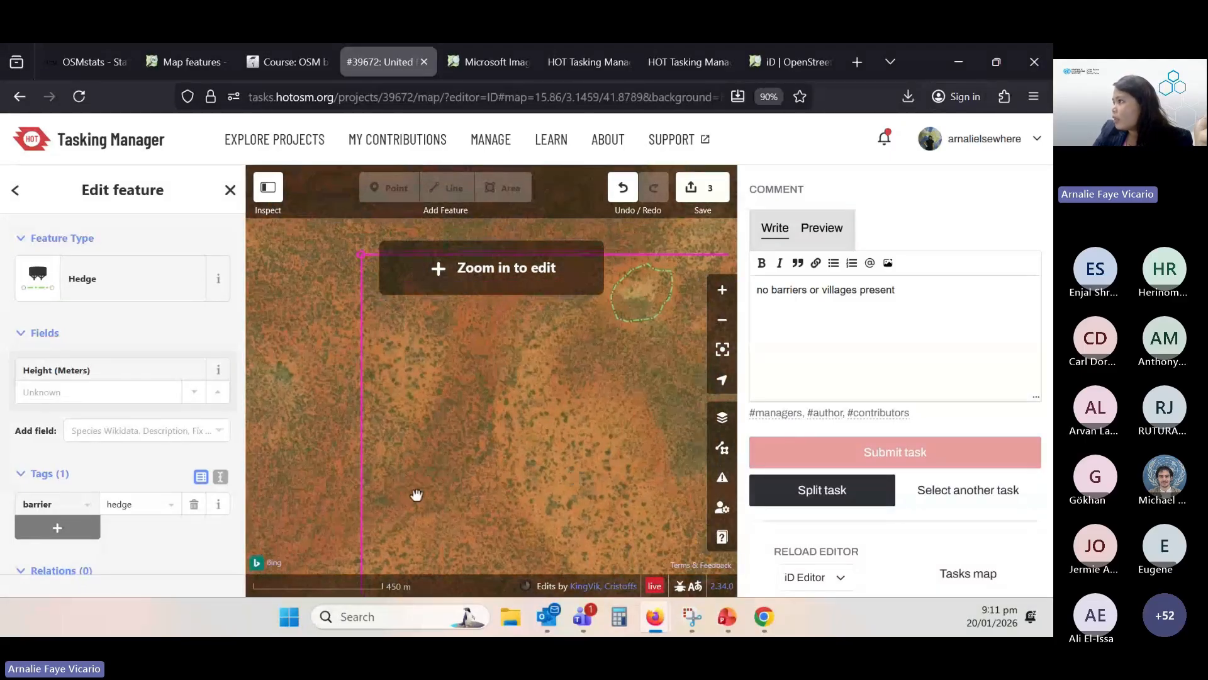
{"action": "scroll", "coordinate": [542, 447], "scroll_direction": "up", "scroll_amount": 3}
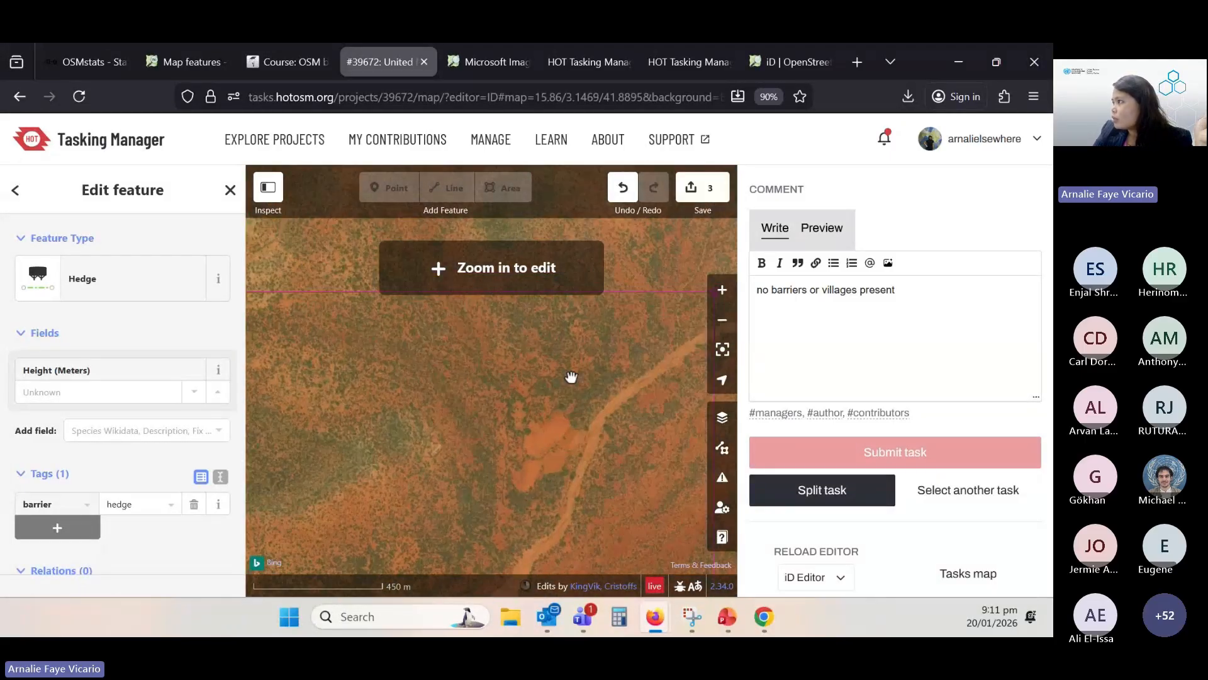
{"action": "scroll", "coordinate": [582, 347], "scroll_direction": "up", "scroll_amount": 2}
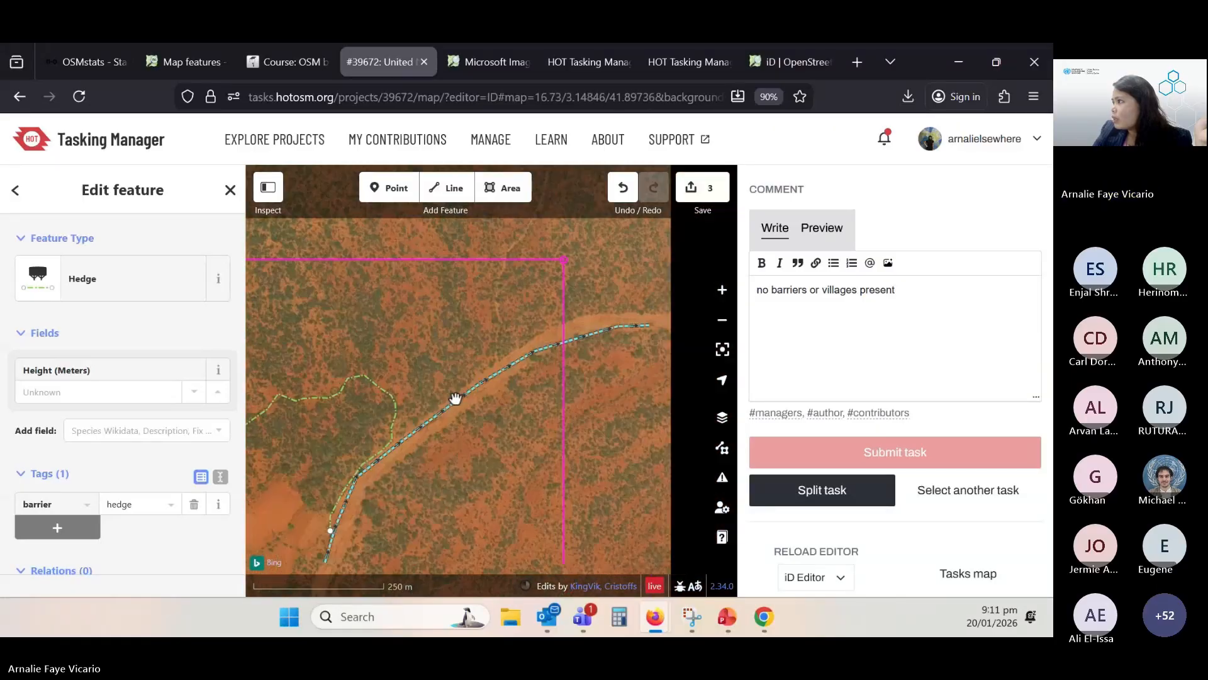
{"action": "left_click_drag", "start_coordinate": [596, 356], "coordinate": [624, 228]}
{"action": "scroll", "coordinate": [841, 327], "scroll_direction": "up", "scroll_amount": 8}
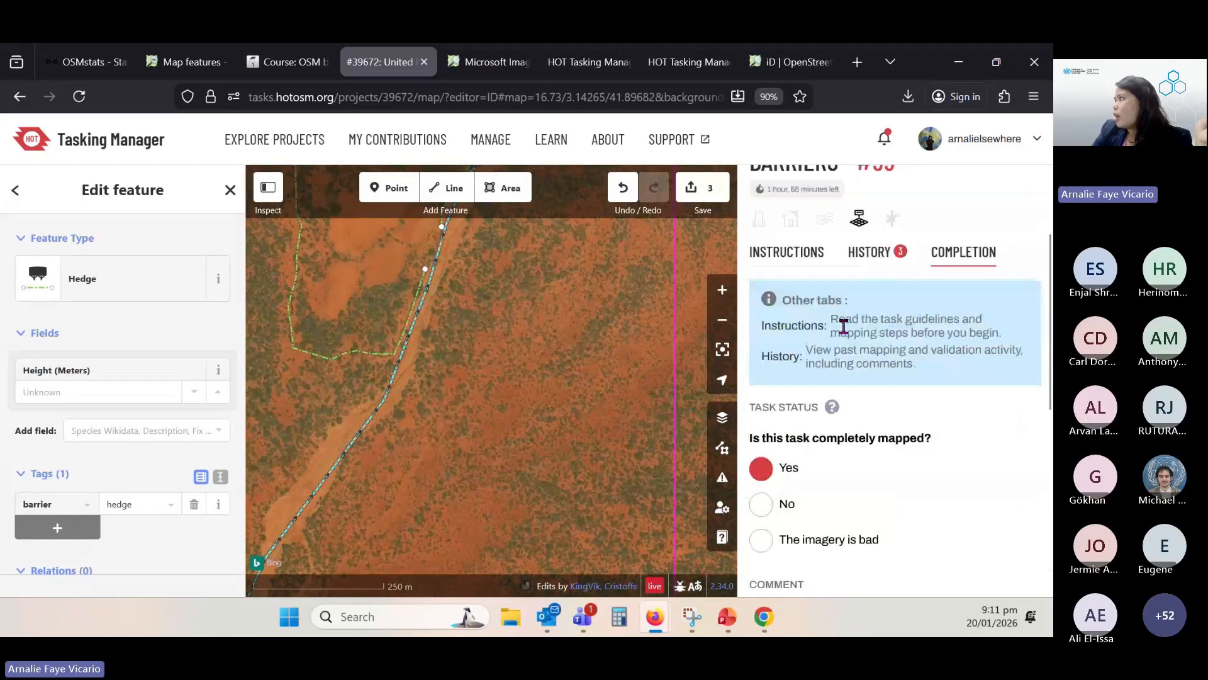
{"action": "scroll", "coordinate": [997, 386], "scroll_direction": "down", "scroll_amount": 4}
{"action": "scroll", "coordinate": [997, 378], "scroll_direction": "up", "scroll_amount": 3}
{"action": "scroll", "coordinate": [1003, 369], "scroll_direction": "down", "scroll_amount": 2}
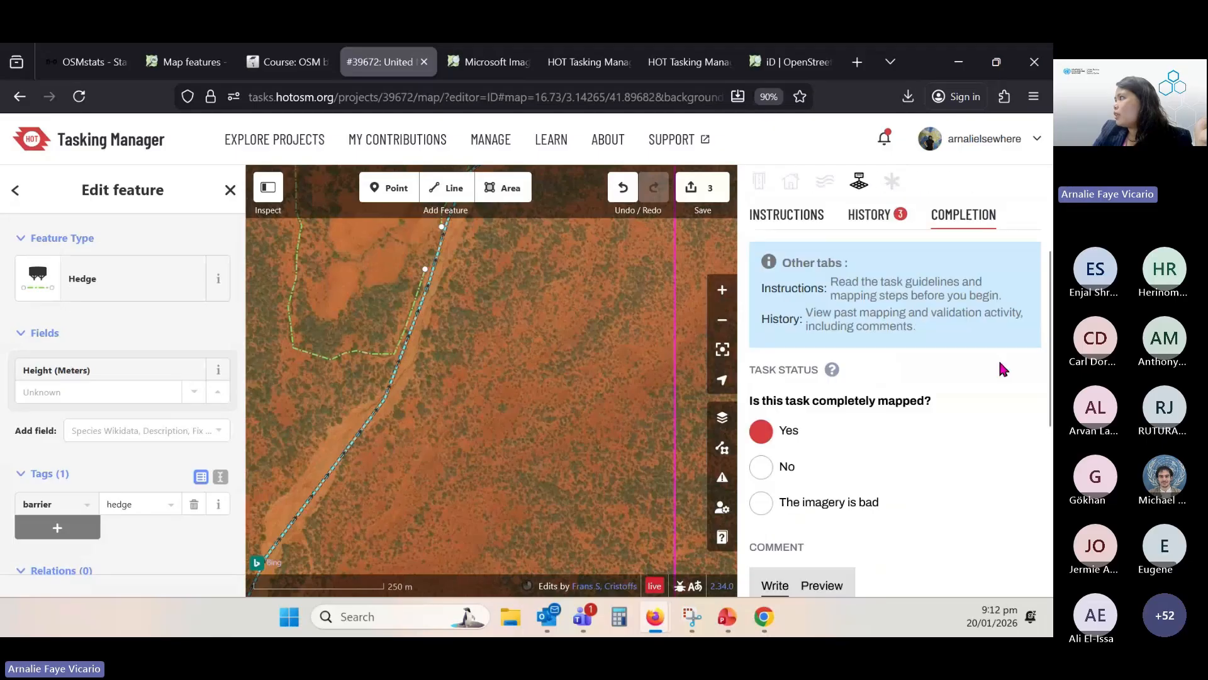
{"action": "scroll", "coordinate": [1002, 372], "scroll_direction": "up", "scroll_amount": 3}
{"action": "scroll", "coordinate": [965, 383], "scroll_direction": "down", "scroll_amount": 6}
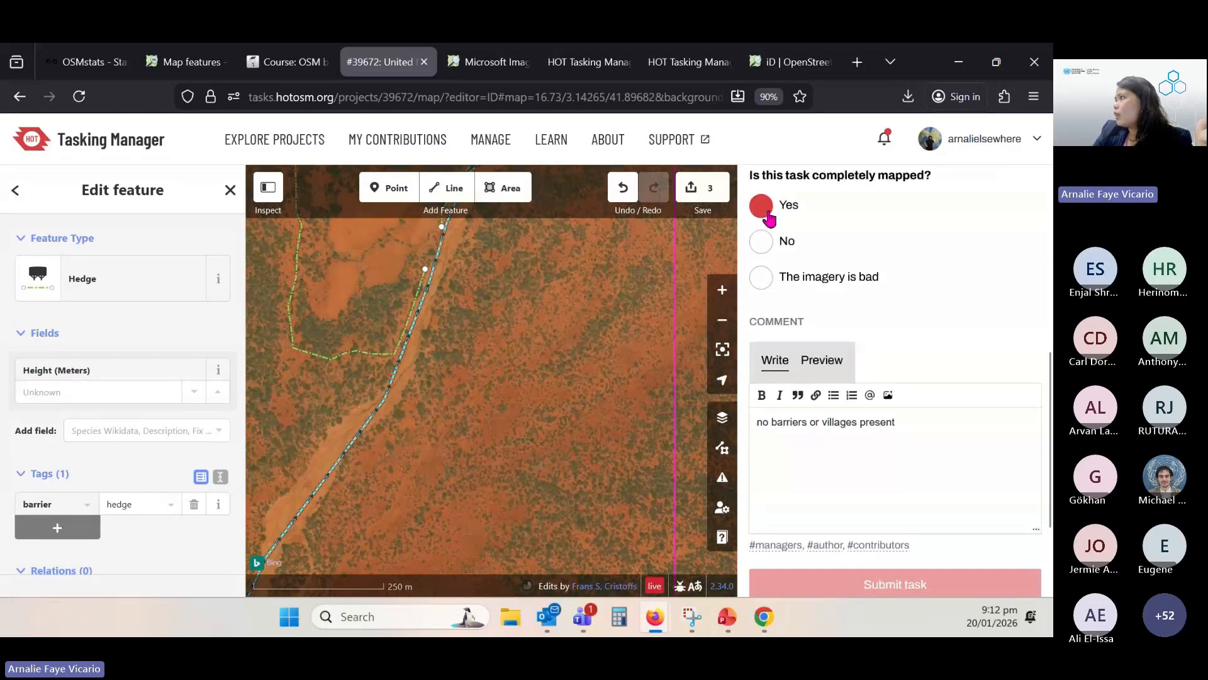
{"action": "scroll", "coordinate": [900, 345], "scroll_direction": "down", "scroll_amount": 2}
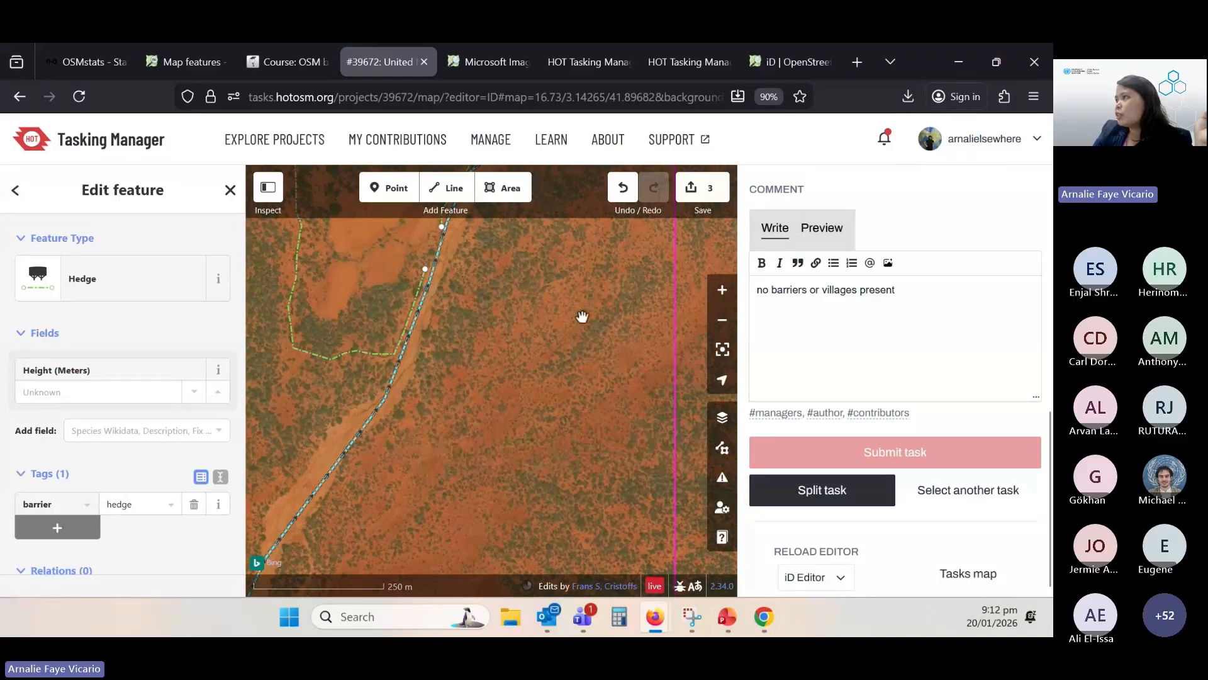
Start saving the hedge edits to OpenStreetMap and request that someone review them
{"action": "left_click_drag", "start_coordinate": [581, 316], "coordinate": [607, 447]}
{"action": "left_click_drag", "start_coordinate": [598, 370], "coordinate": [594, 399]}
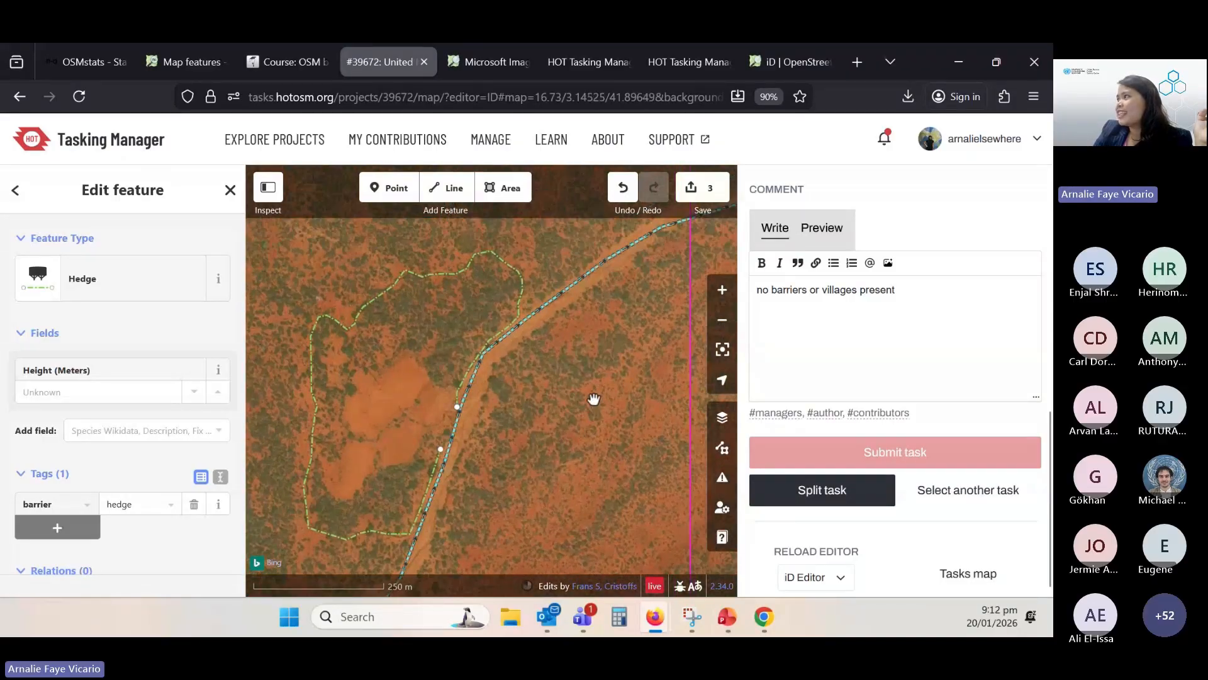
{"action": "left_click", "coordinate": [698, 192]}
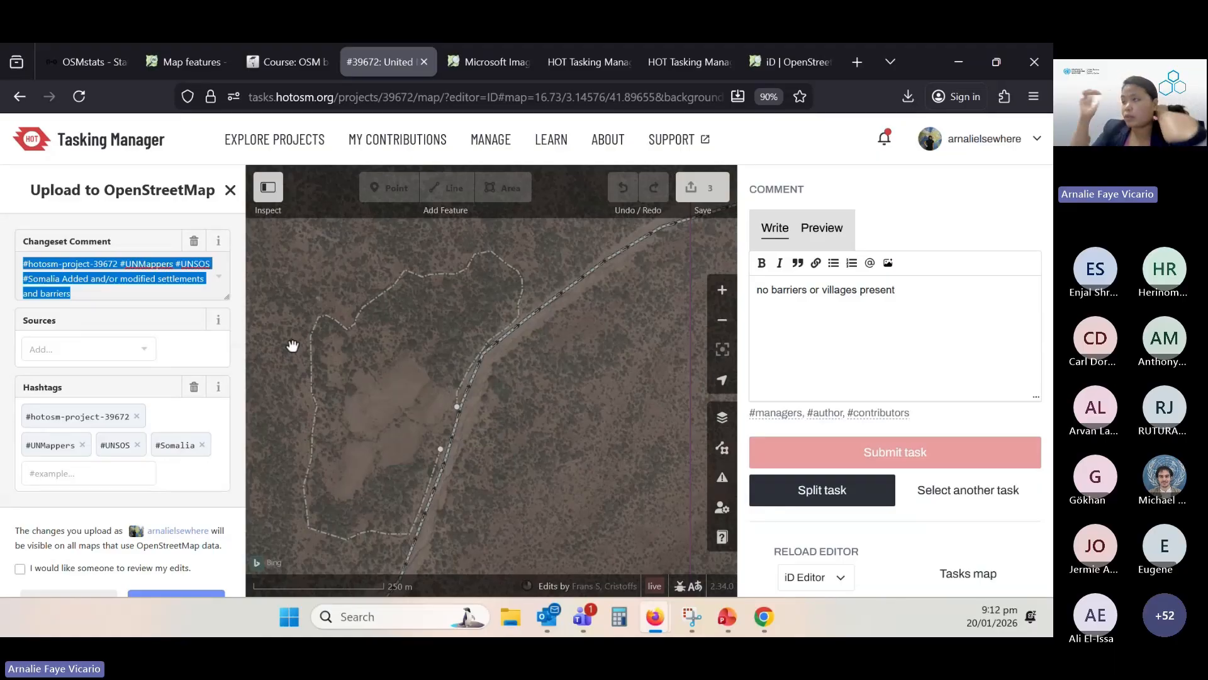
{"action": "left_click", "coordinate": [94, 294]}
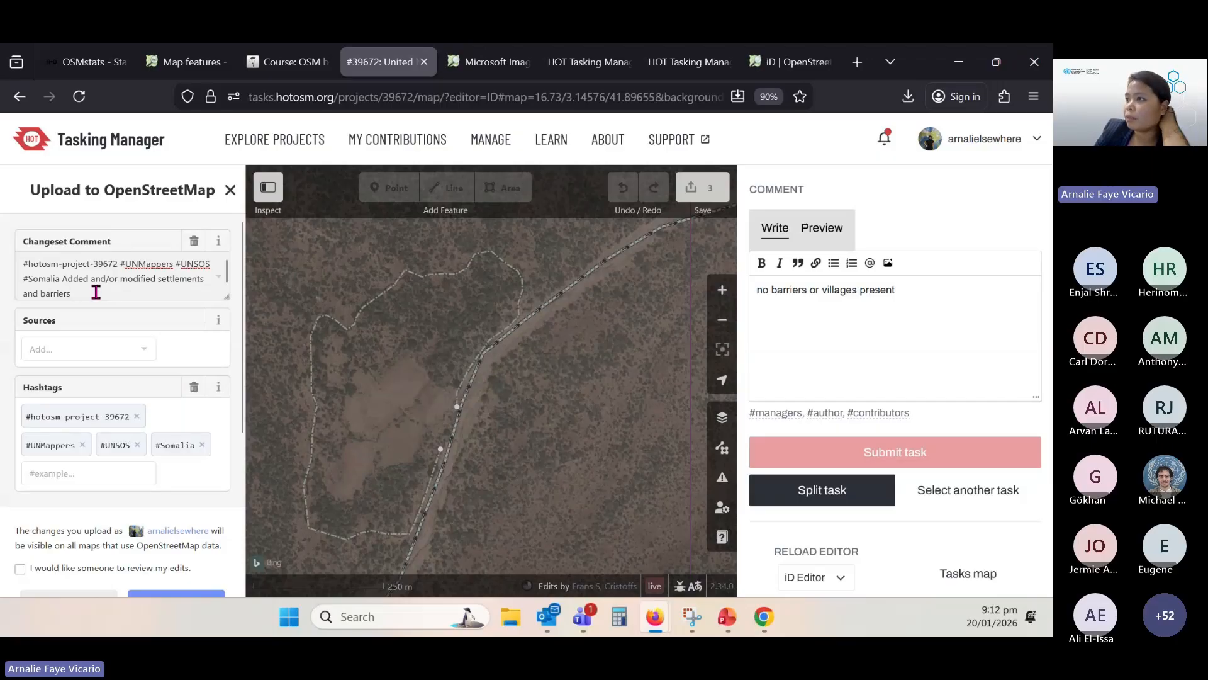
{"action": "scroll", "coordinate": [96, 293], "scroll_direction": "down", "scroll_amount": 3}
{"action": "left_click", "coordinate": [21, 352]}
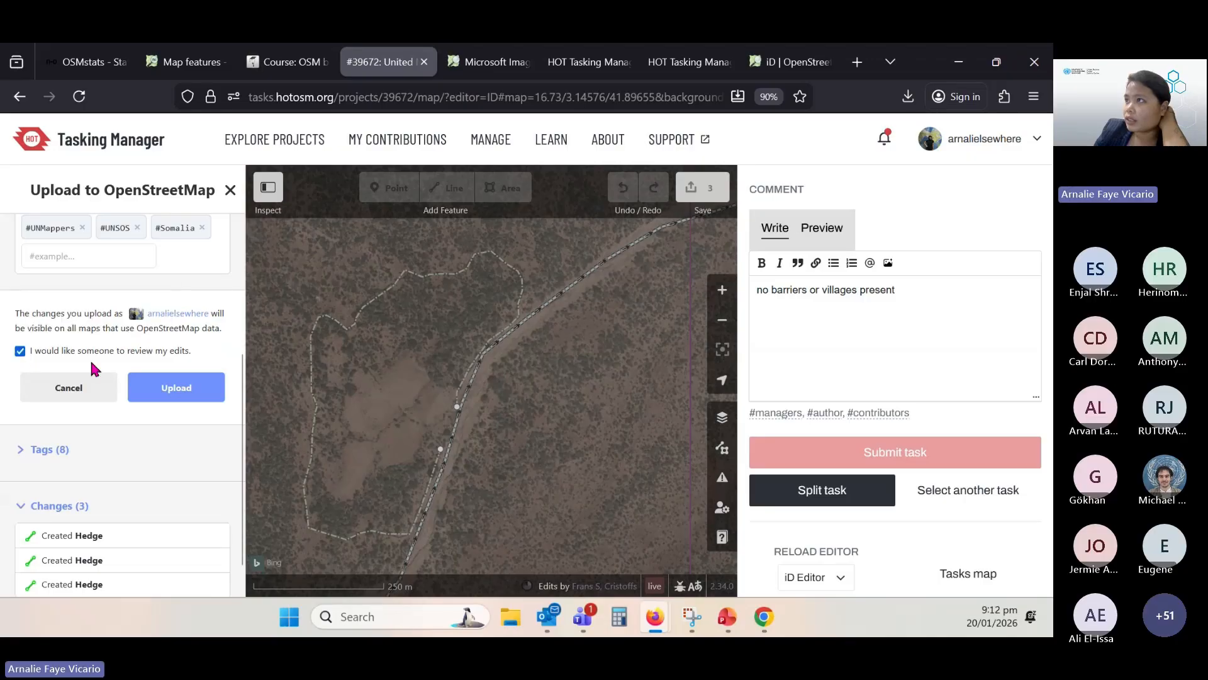
Check the changeset comment with its project hashtags and upload the edits to OpenStreetMap
{"action": "scroll", "coordinate": [92, 353], "scroll_direction": "up", "scroll_amount": 3}
{"action": "left_click", "coordinate": [79, 288]}
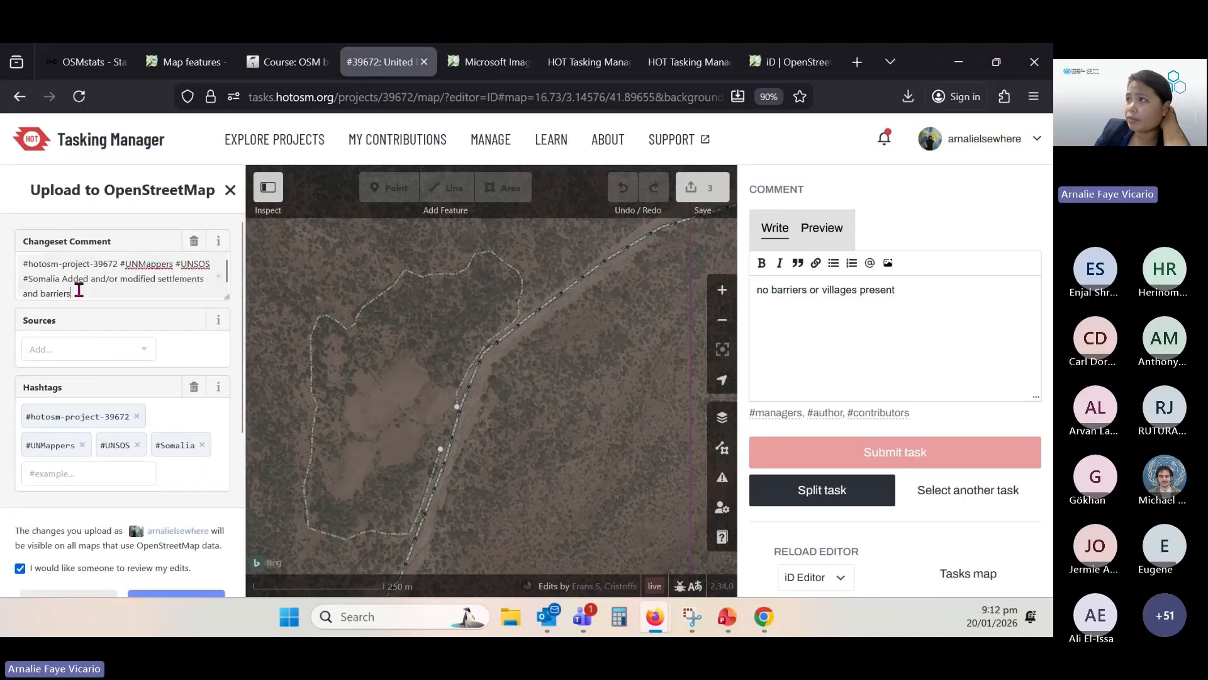
{"action": "left_click_drag", "start_coordinate": [125, 264], "coordinate": [173, 265]}
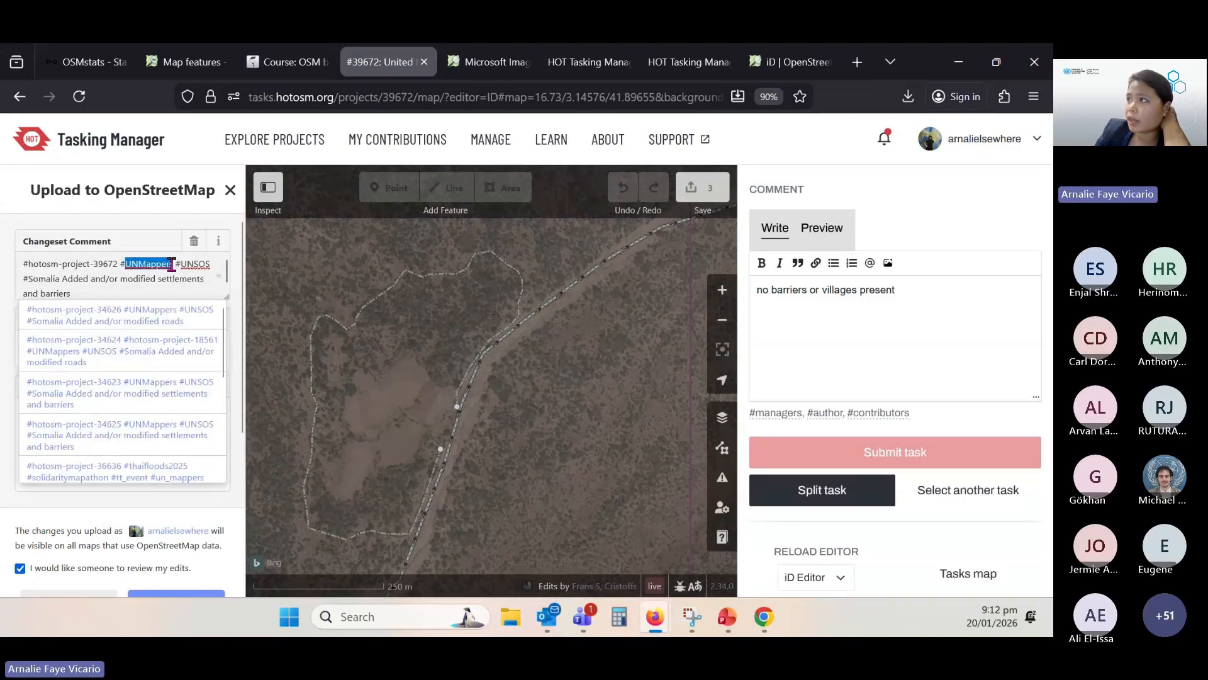
{"action": "left_click", "coordinate": [89, 291]}
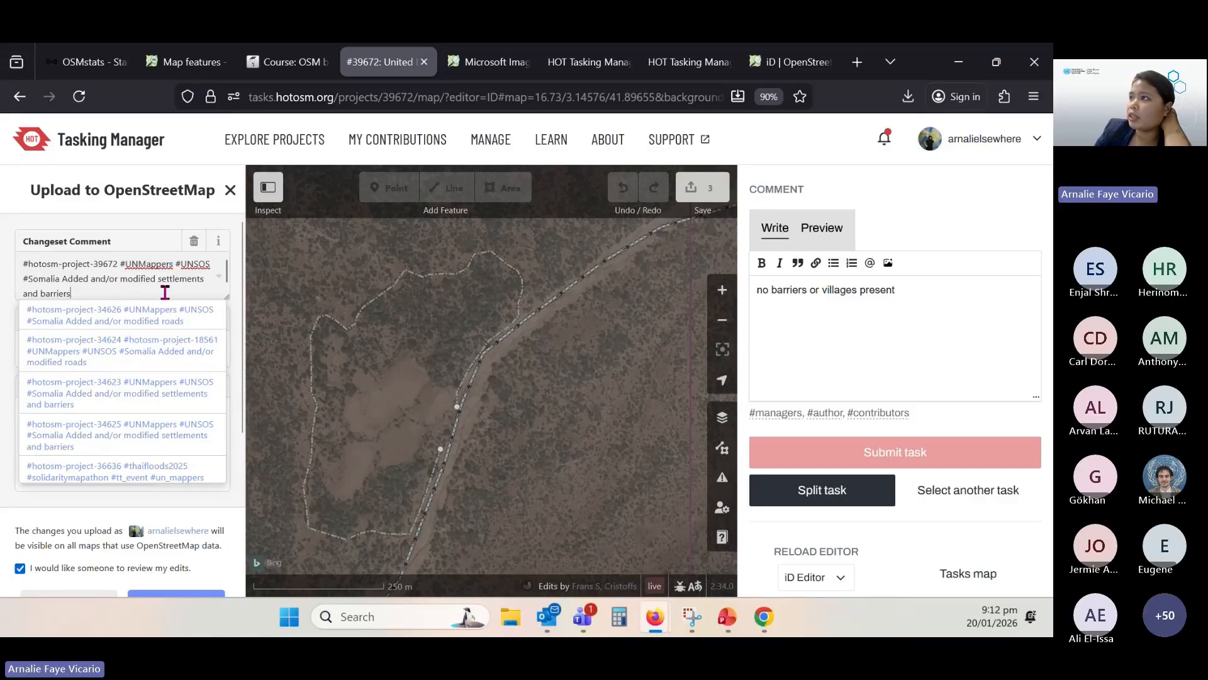
{"action": "left_click", "coordinate": [238, 296]}
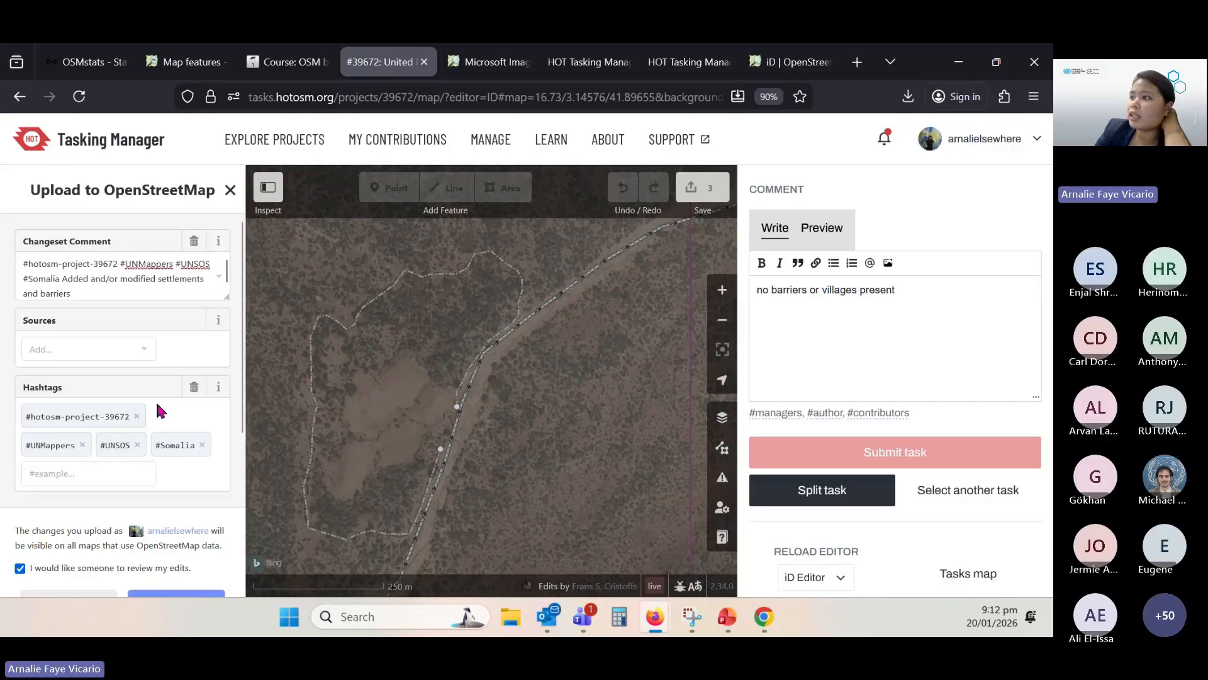
{"action": "scroll", "coordinate": [157, 400], "scroll_direction": "down", "scroll_amount": 3}
{"action": "left_click", "coordinate": [176, 460]}
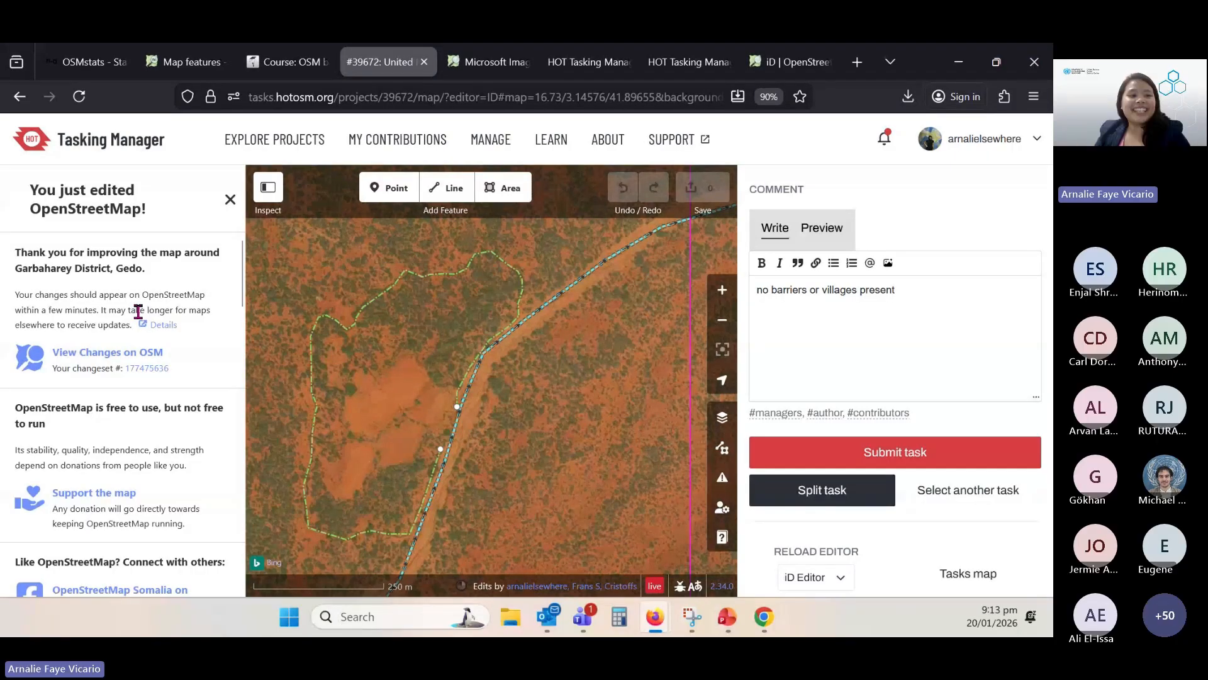
{"action": "left_click_drag", "start_coordinate": [138, 311], "coordinate": [122, 324]}
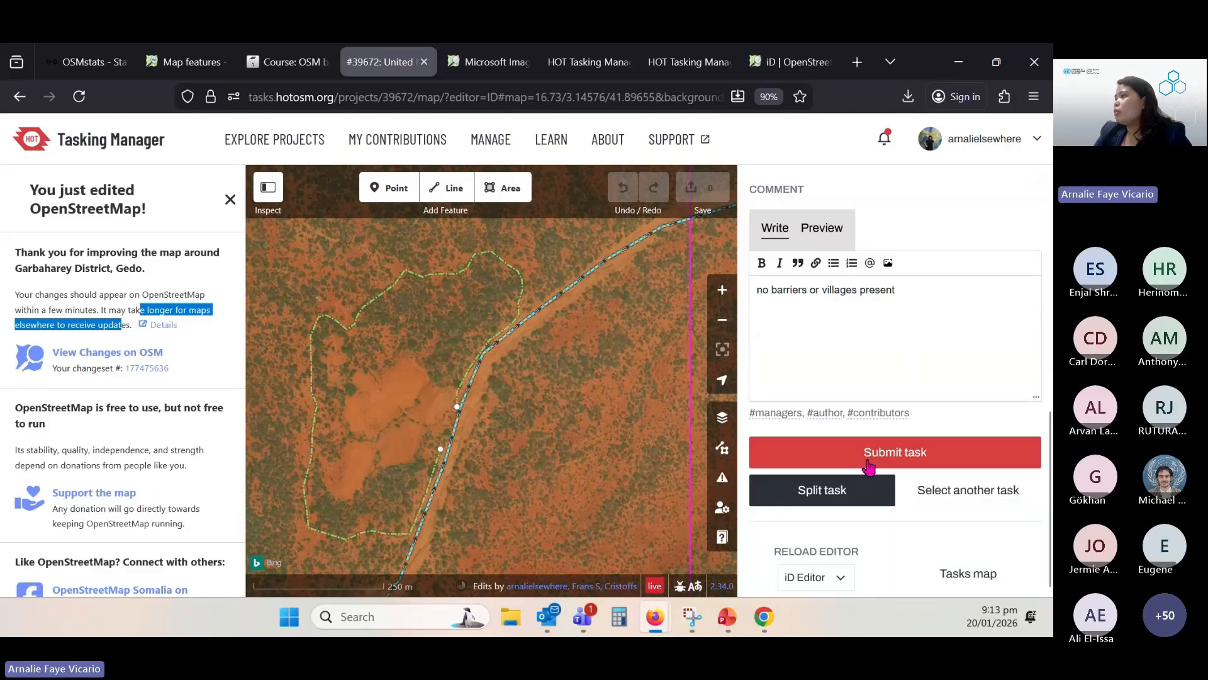
Examine the imagery down the east edge of task #55 and along its south edge to the southwest corner for remaining barriers
{"action": "left_click_drag", "start_coordinate": [584, 484], "coordinate": [565, 307]}
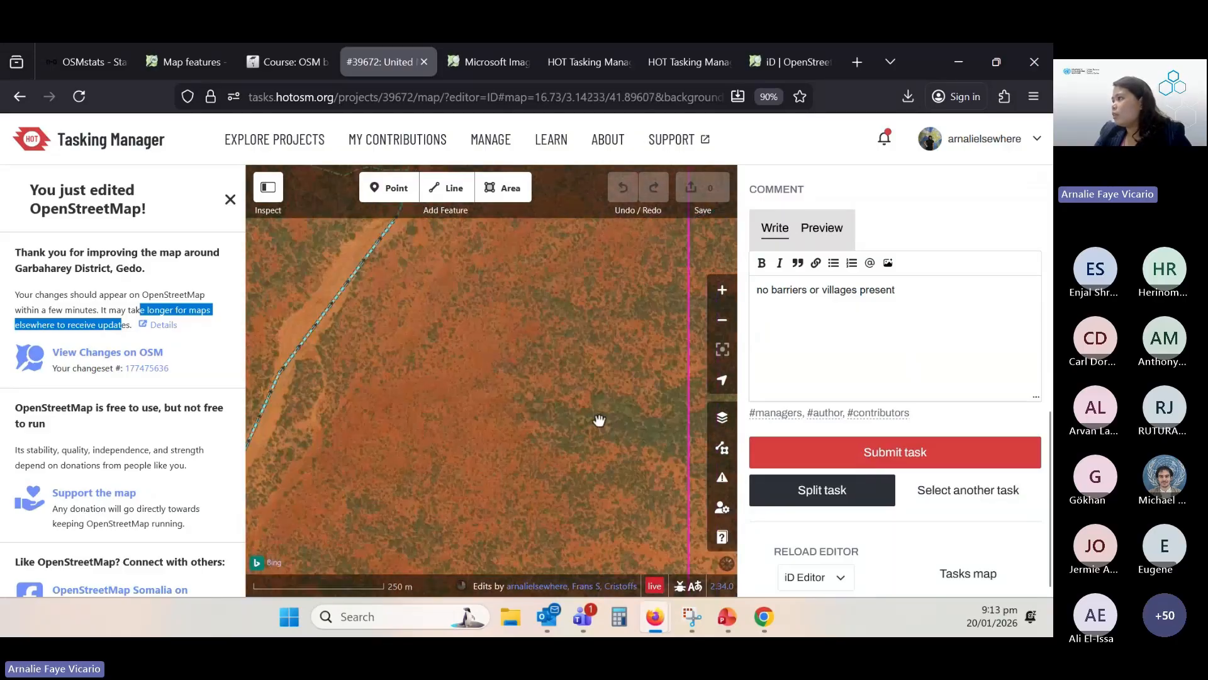
{"action": "left_click_drag", "start_coordinate": [610, 432], "coordinate": [591, 394]}
{"action": "left_click_drag", "start_coordinate": [577, 453], "coordinate": [591, 365]}
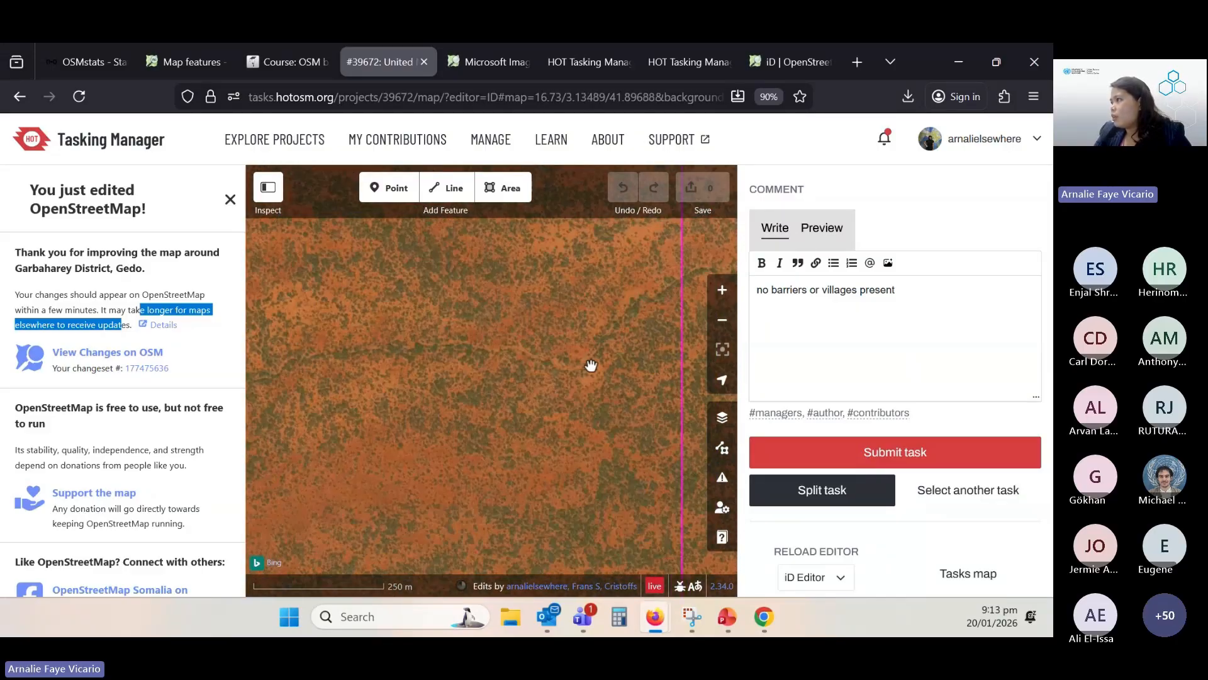
{"action": "left_click_drag", "start_coordinate": [534, 468], "coordinate": [413, 384]}
{"action": "left_click_drag", "start_coordinate": [459, 442], "coordinate": [415, 413]}
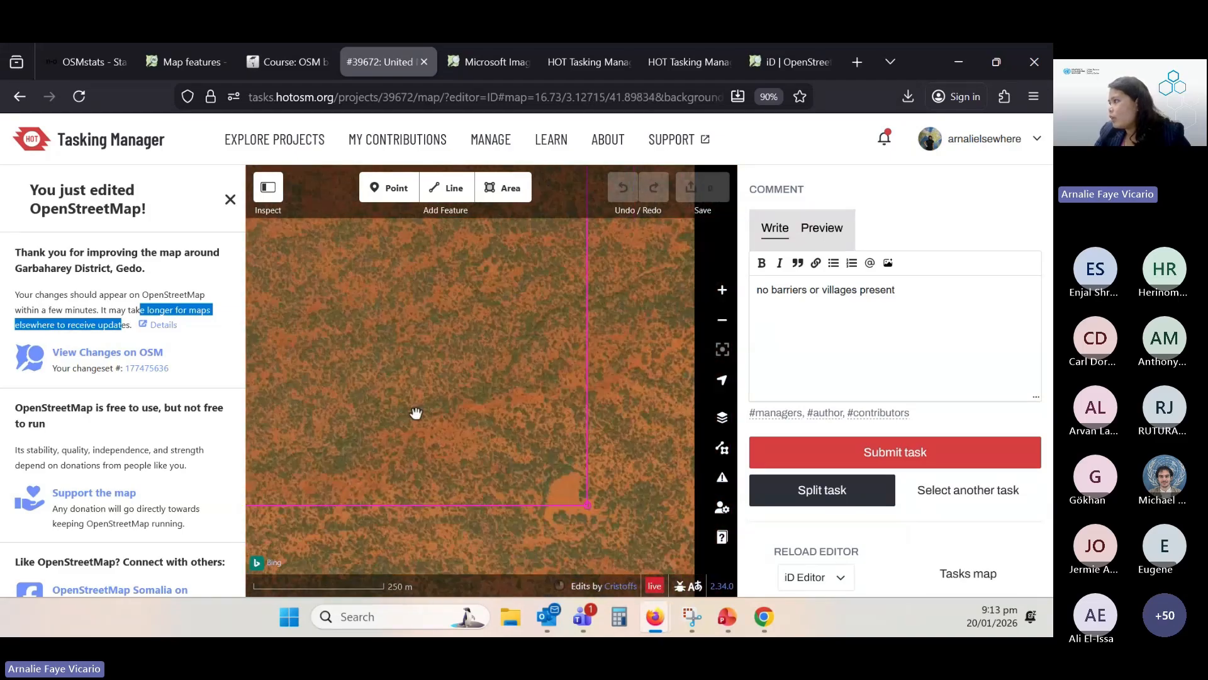
{"action": "left_click_drag", "start_coordinate": [521, 532], "coordinate": [502, 460]}
{"action": "left_click", "coordinate": [542, 404]}
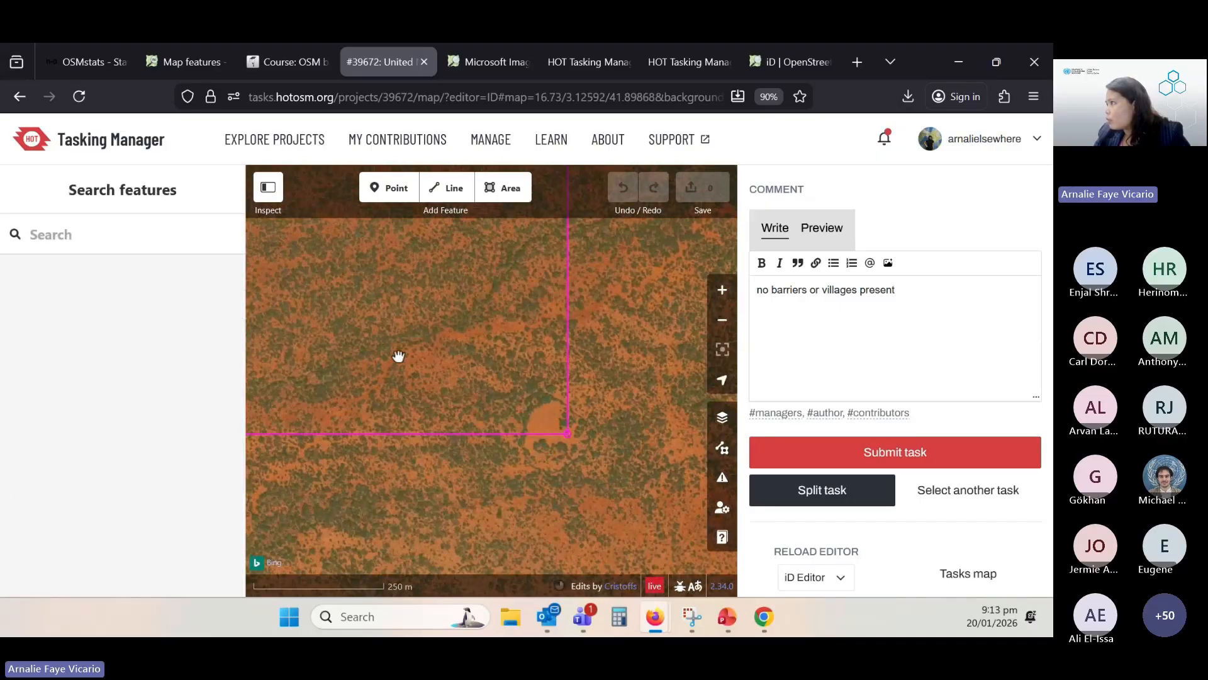
{"action": "left_click_drag", "start_coordinate": [399, 353], "coordinate": [566, 413]}
{"action": "left_click_drag", "start_coordinate": [398, 380], "coordinate": [566, 423]}
{"action": "left_click_drag", "start_coordinate": [371, 430], "coordinate": [521, 437]}
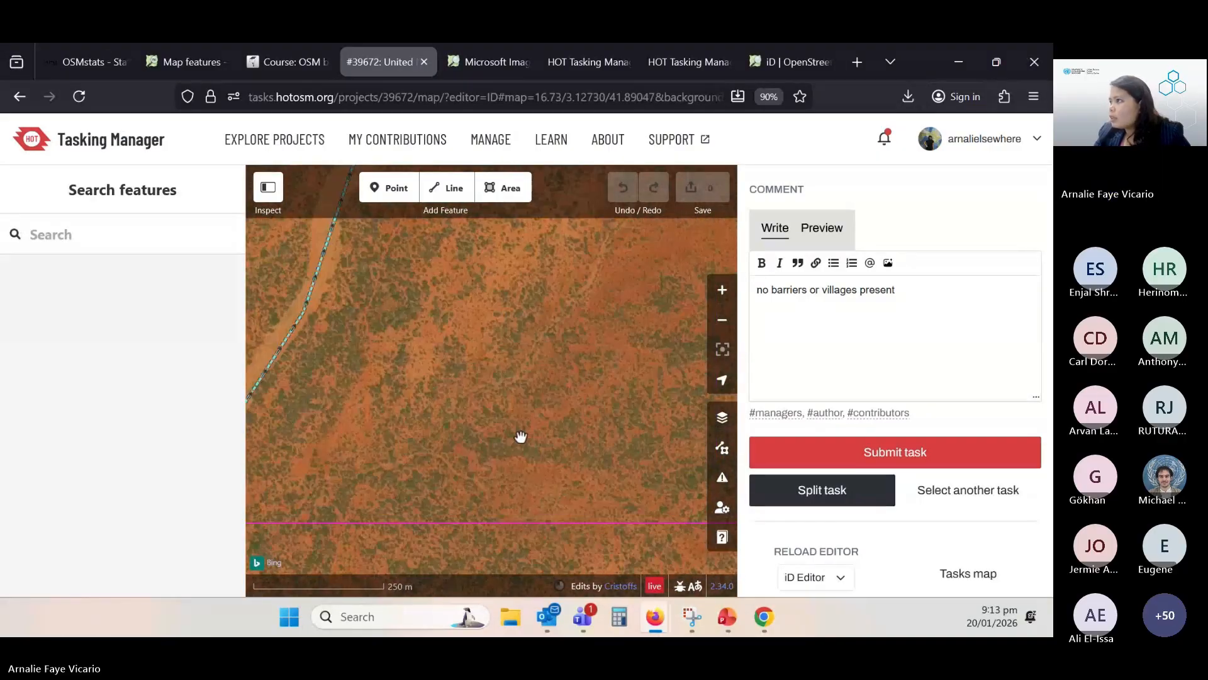
{"action": "left_click_drag", "start_coordinate": [377, 453], "coordinate": [496, 452]}
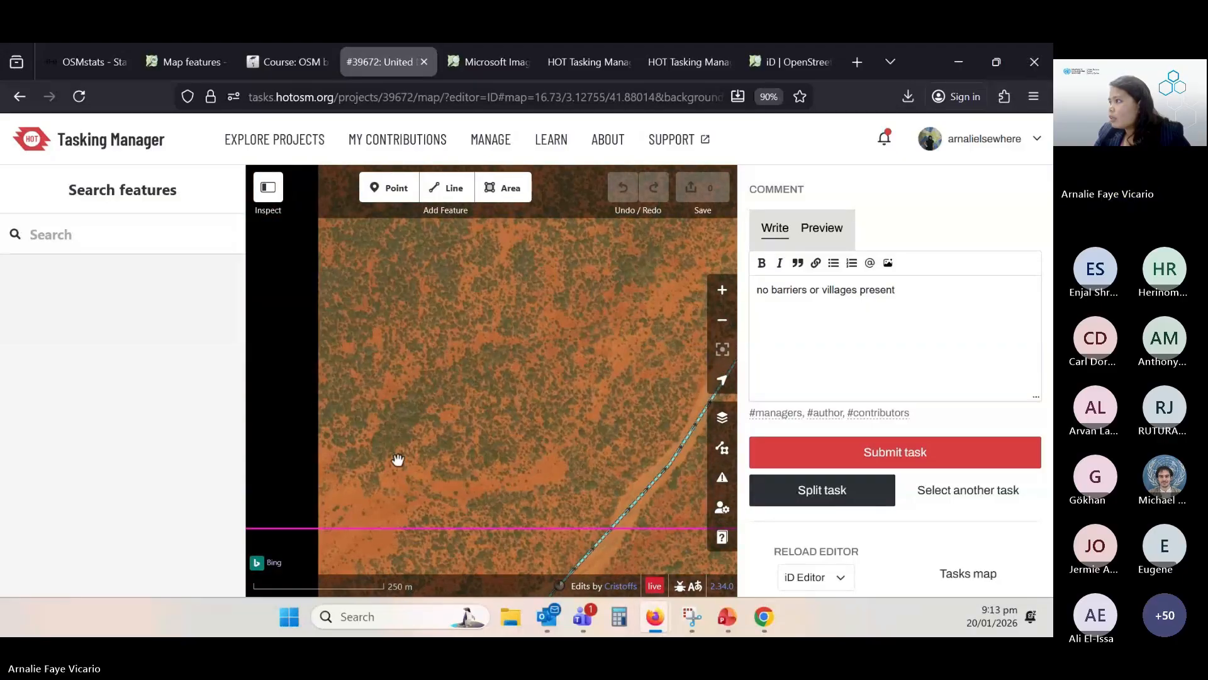
{"action": "left_click_drag", "start_coordinate": [396, 458], "coordinate": [491, 483]}
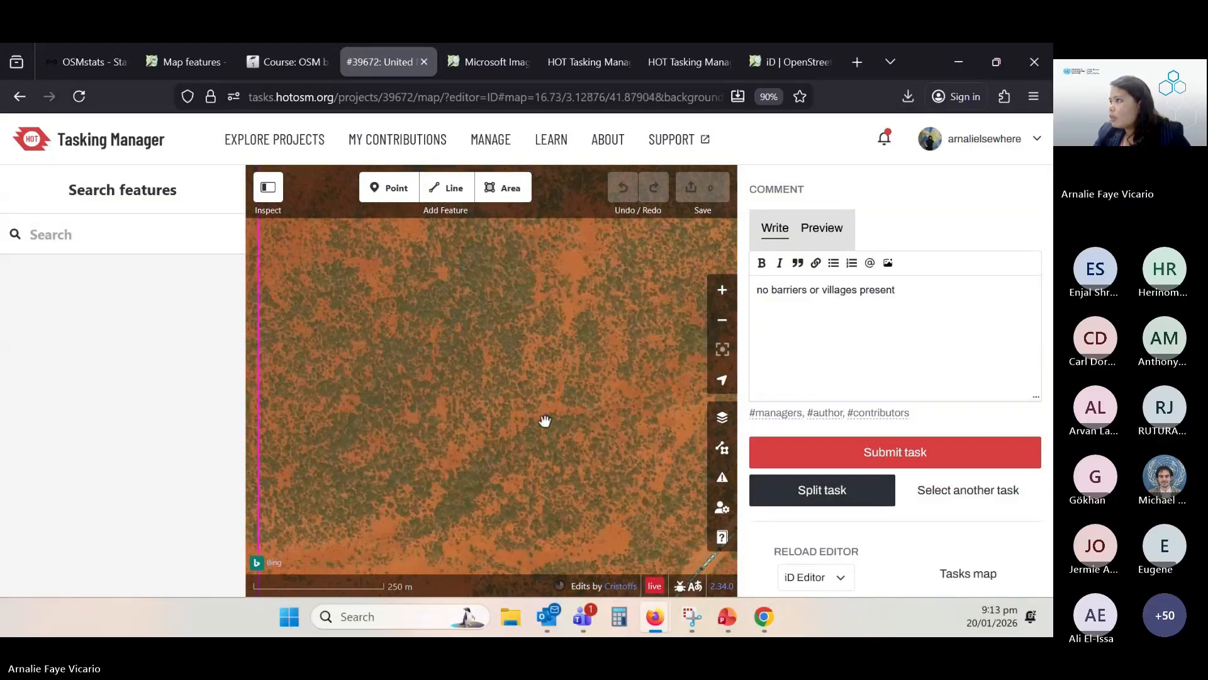
{"action": "left_click_drag", "start_coordinate": [545, 421], "coordinate": [528, 380]}
{"action": "left_click_drag", "start_coordinate": [452, 406], "coordinate": [361, 380]}
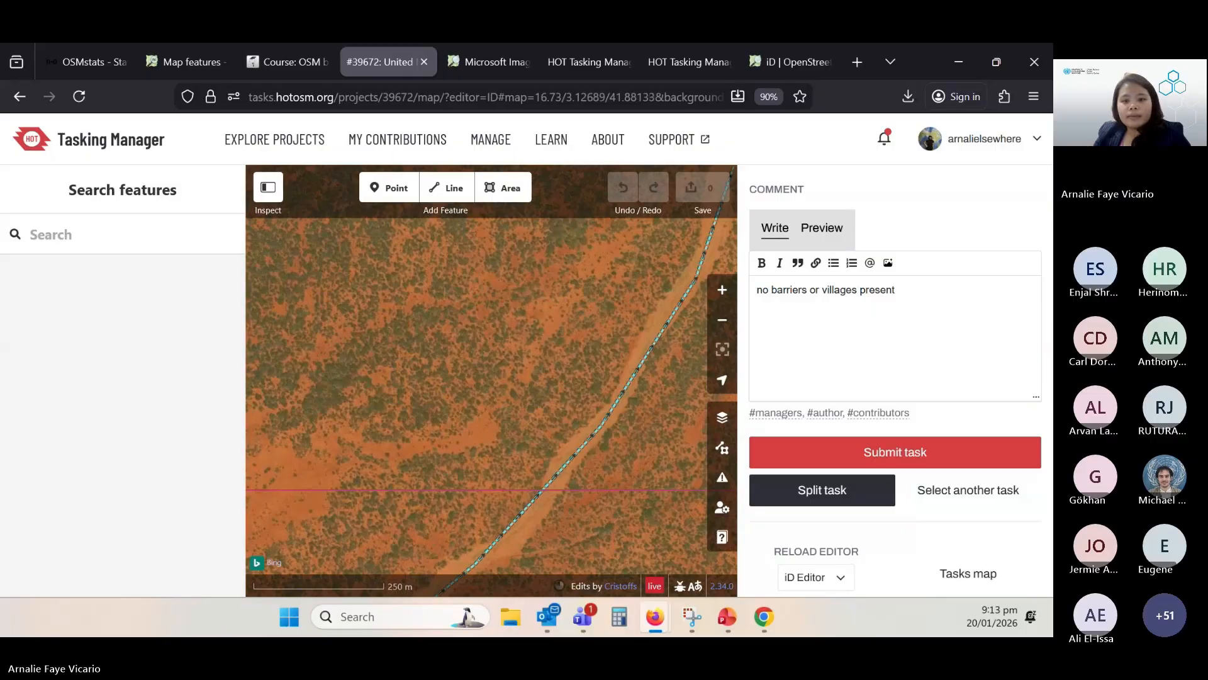
Check the overall extent of the task area against its boundary outline, from the southwest corner across the track
{"action": "key", "text": "alt+Tab"}
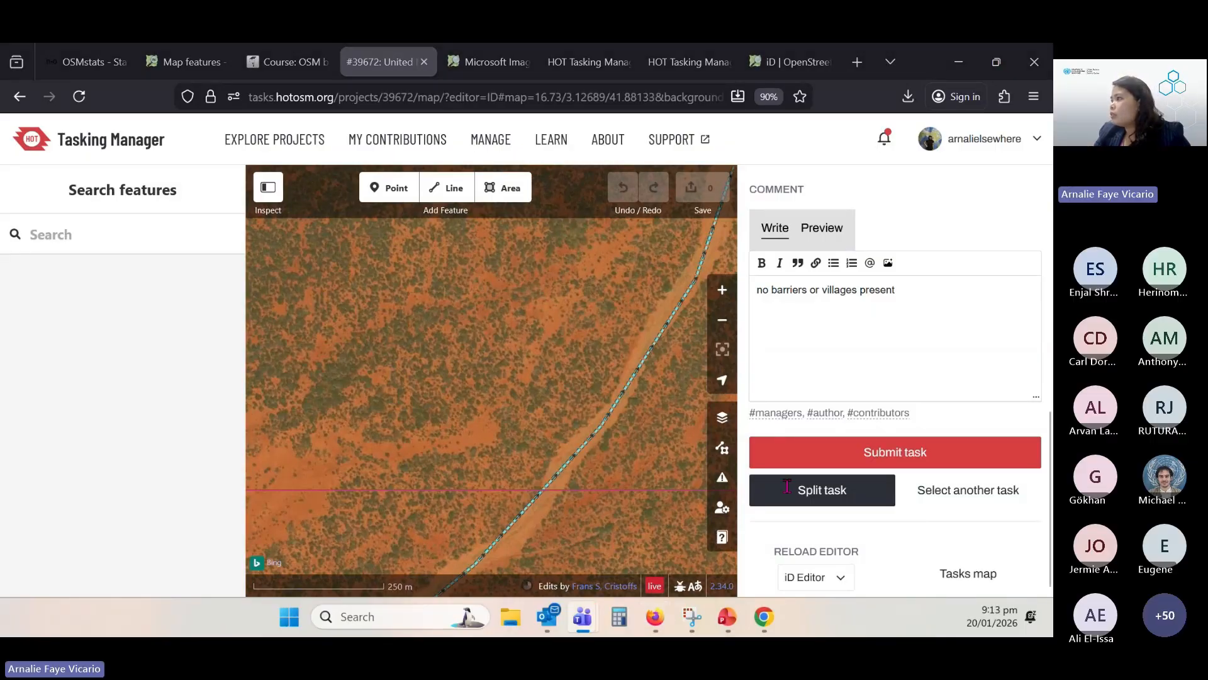
{"action": "scroll", "coordinate": [496, 412], "scroll_direction": "down", "scroll_amount": 3}
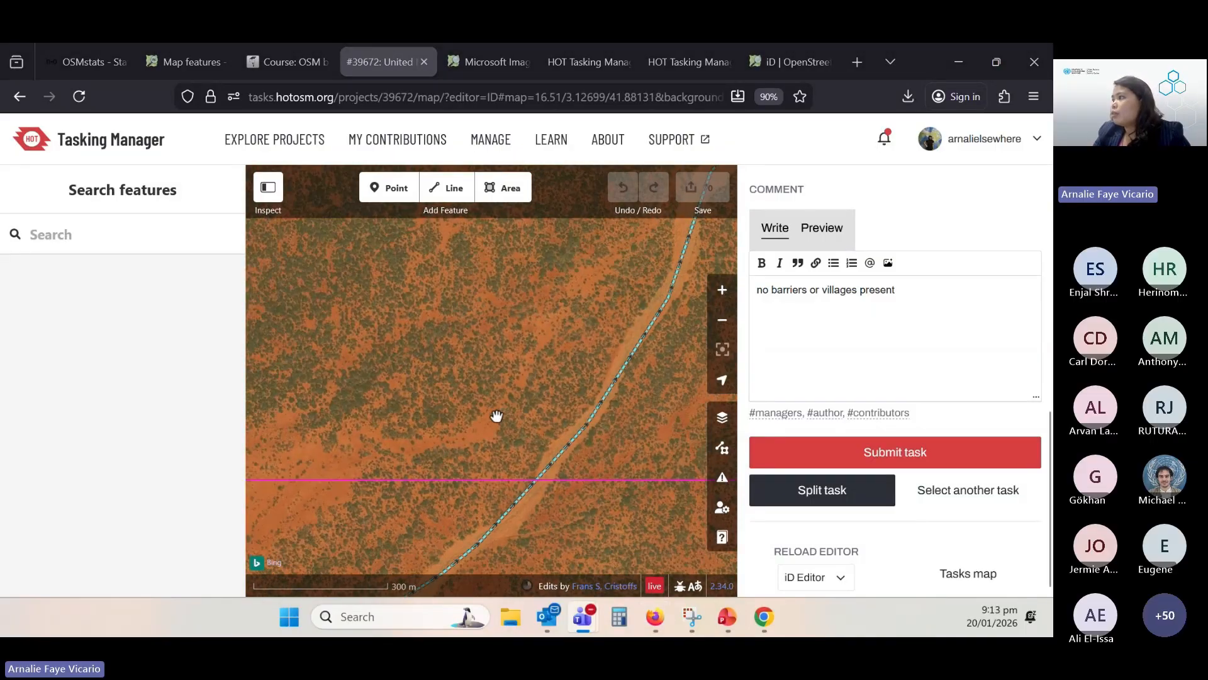
{"action": "scroll", "coordinate": [488, 431], "scroll_direction": "up", "scroll_amount": 3}
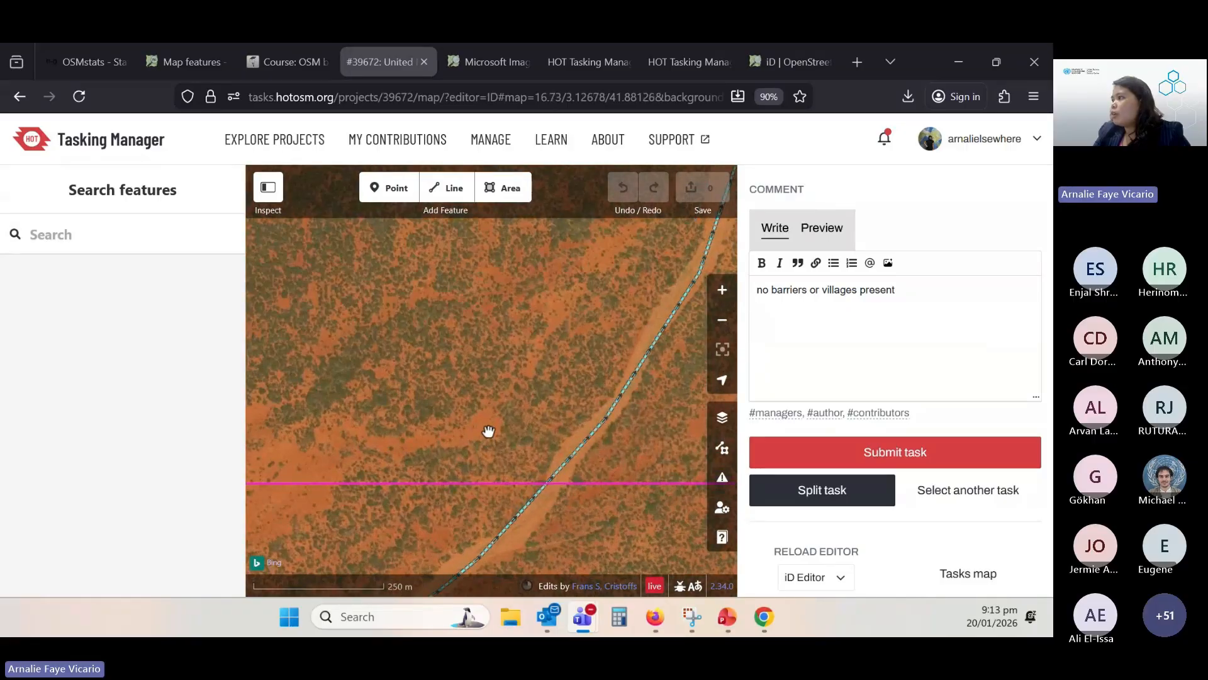
{"action": "scroll", "coordinate": [497, 410], "scroll_direction": "down", "scroll_amount": 10}
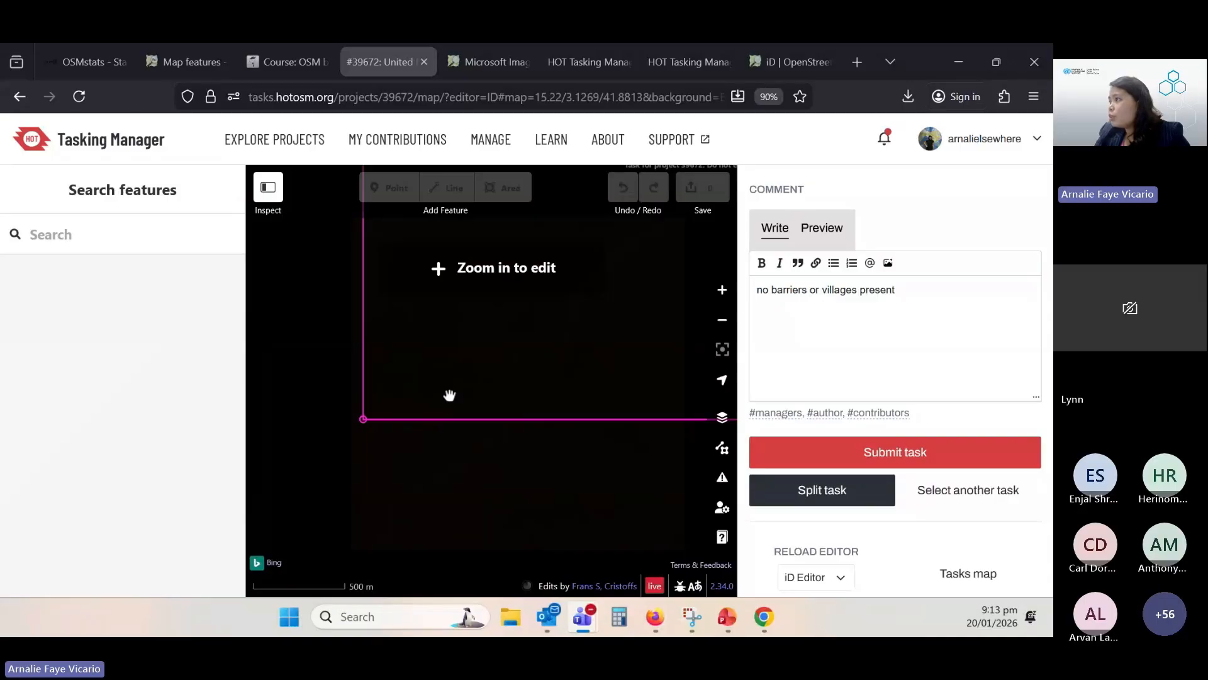
{"action": "left_click_drag", "start_coordinate": [449, 394], "coordinate": [369, 469]}
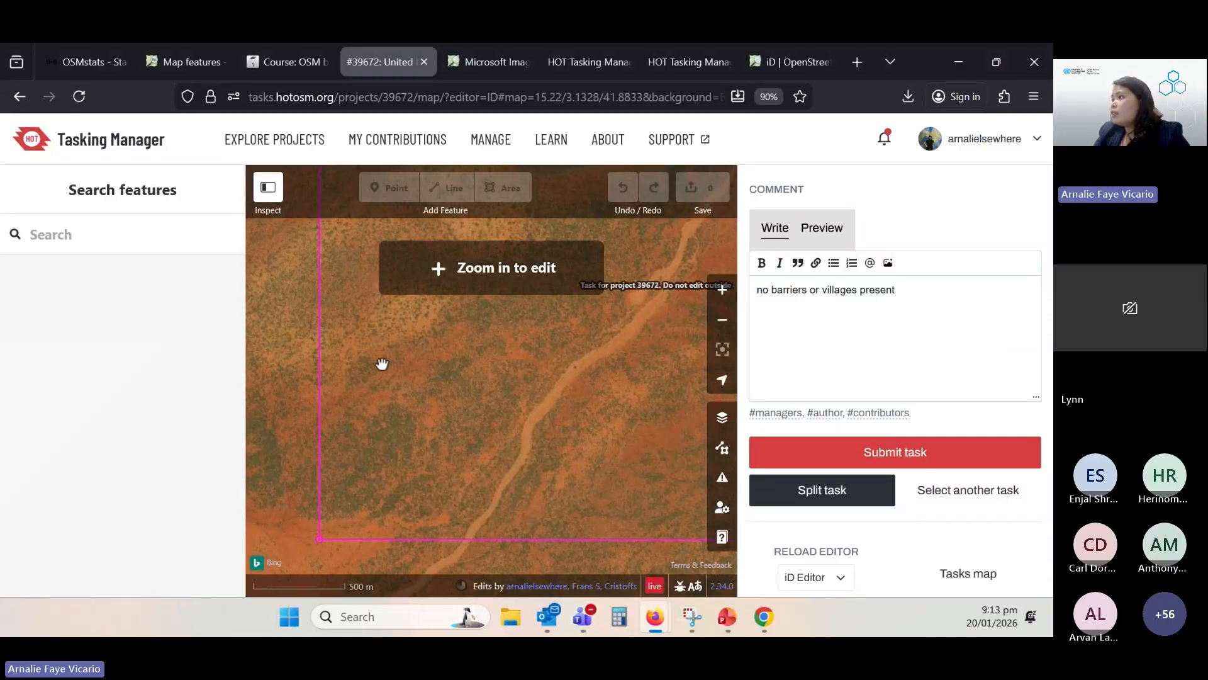
{"action": "left_click_drag", "start_coordinate": [436, 366], "coordinate": [381, 374]}
{"action": "left_click", "coordinate": [268, 252]}
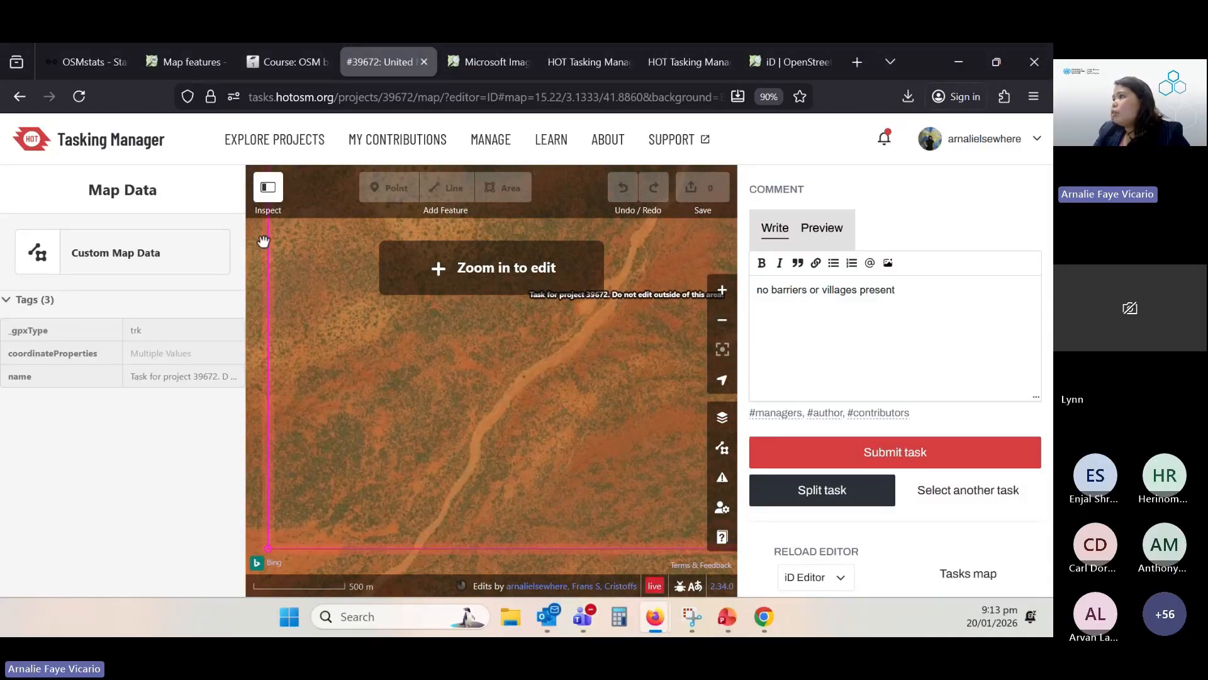
{"action": "left_click", "coordinate": [289, 256]}
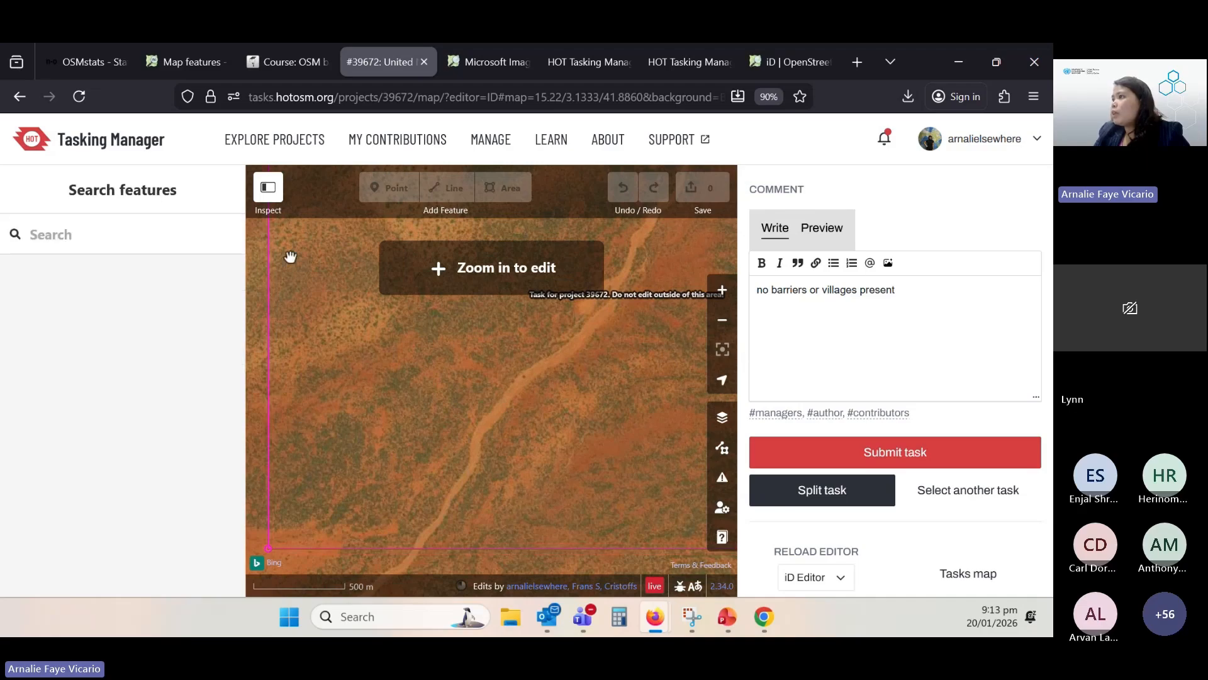
{"action": "scroll", "coordinate": [463, 393], "scroll_direction": "down", "scroll_amount": 2}
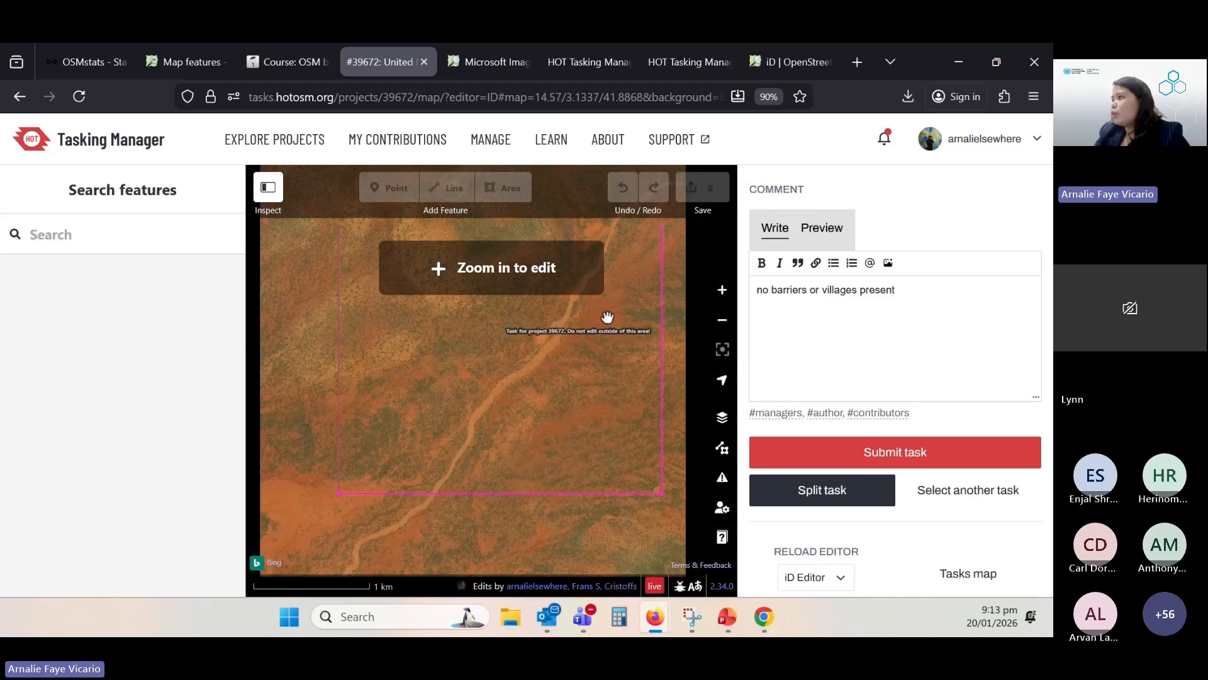
{"action": "scroll", "coordinate": [409, 480], "scroll_direction": "up", "scroll_amount": 6}
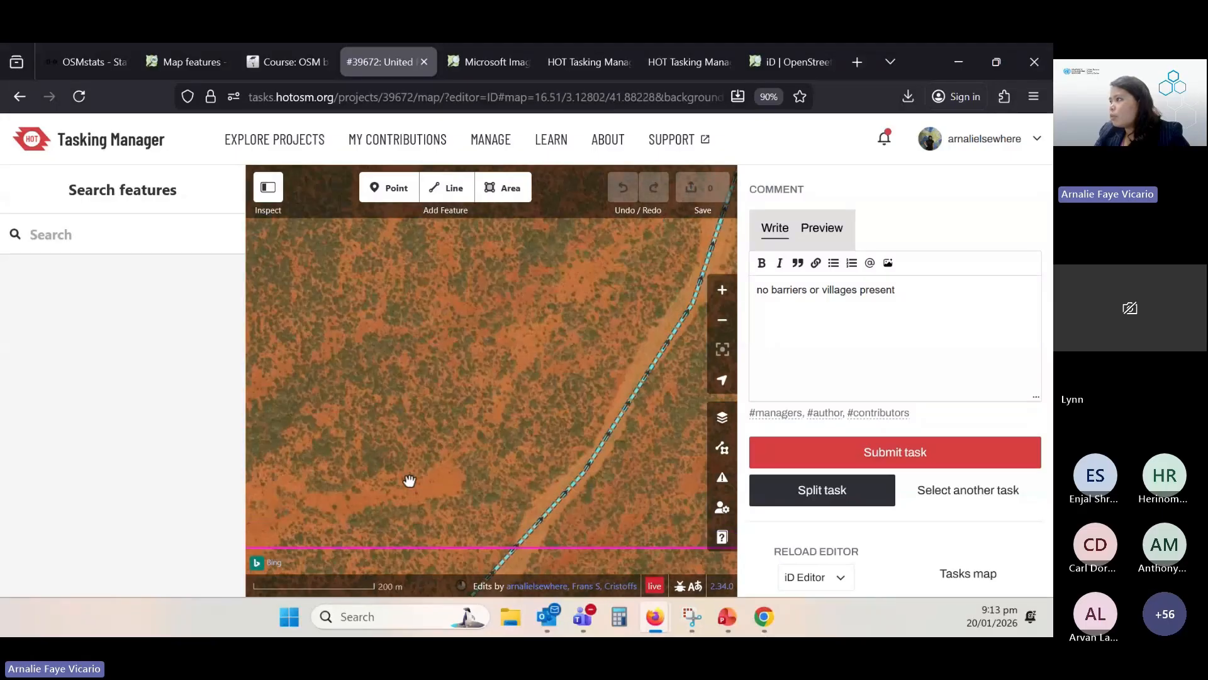
Trace a line along the west side of the cleared enclosure at task #55's southeast corner
{"action": "left_click_drag", "start_coordinate": [464, 464], "coordinate": [297, 380]}
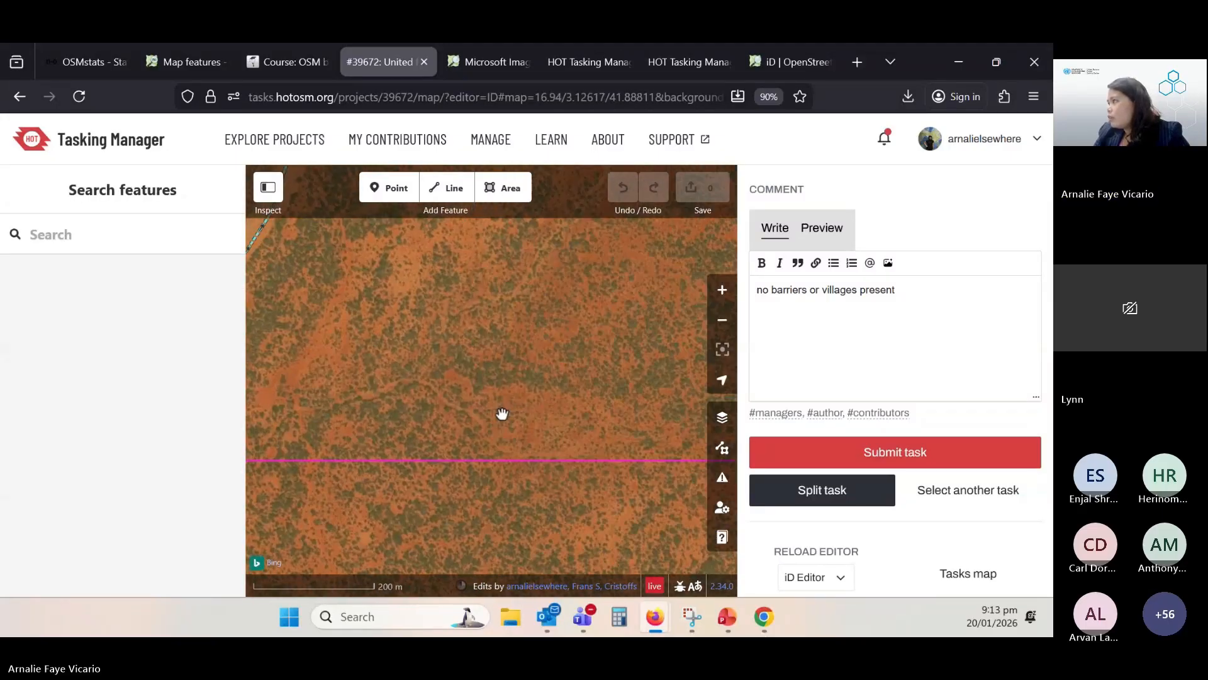
{"action": "left_click_drag", "start_coordinate": [598, 418], "coordinate": [415, 399]}
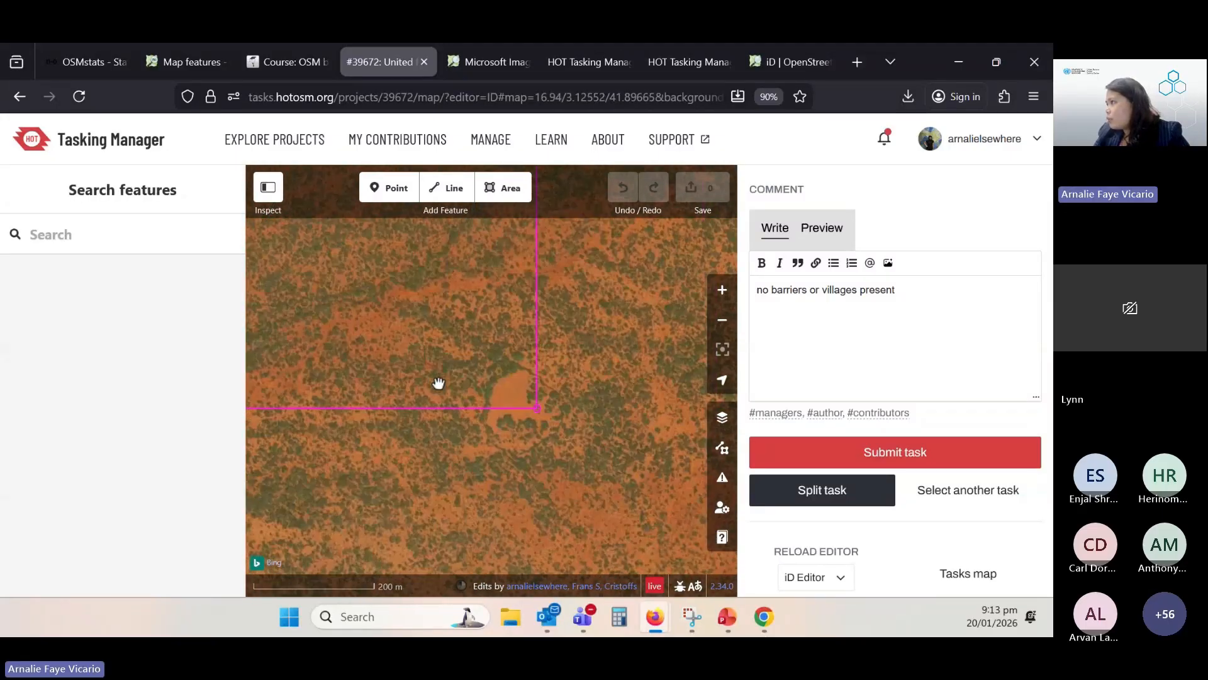
{"action": "left_click_drag", "start_coordinate": [527, 418], "coordinate": [480, 423]}
{"action": "scroll", "coordinate": [472, 411], "scroll_direction": "up", "scroll_amount": 3}
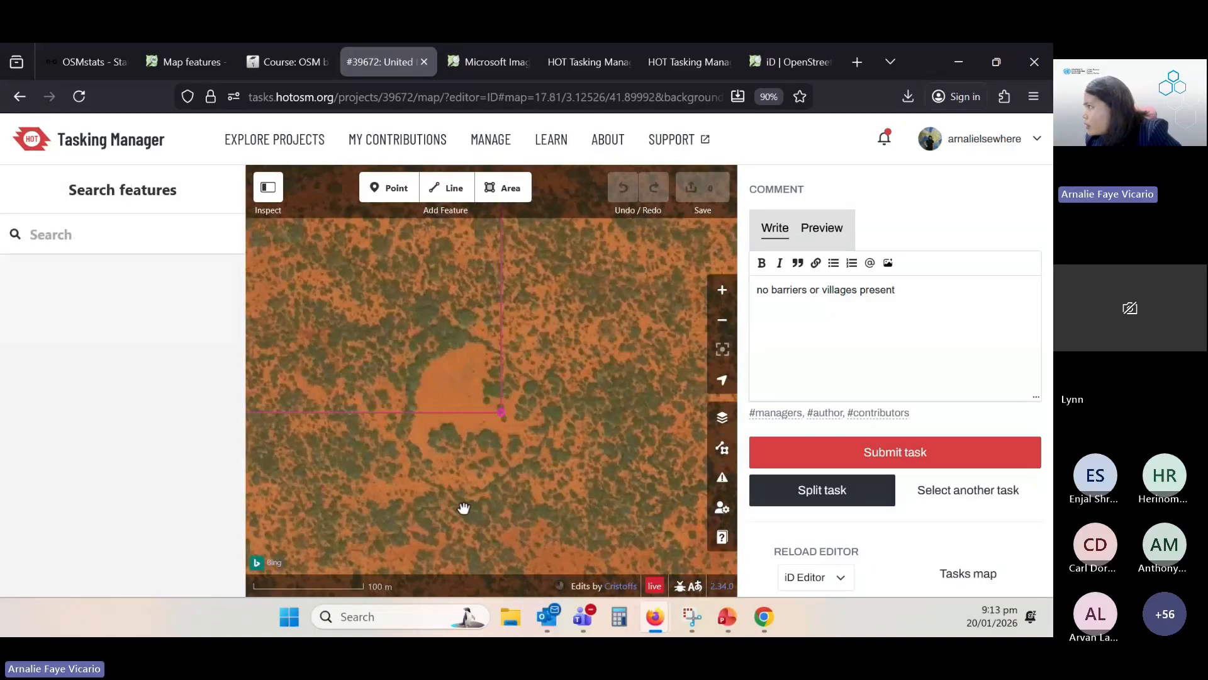
{"action": "scroll", "coordinate": [448, 450], "scroll_direction": "up", "scroll_amount": 2}
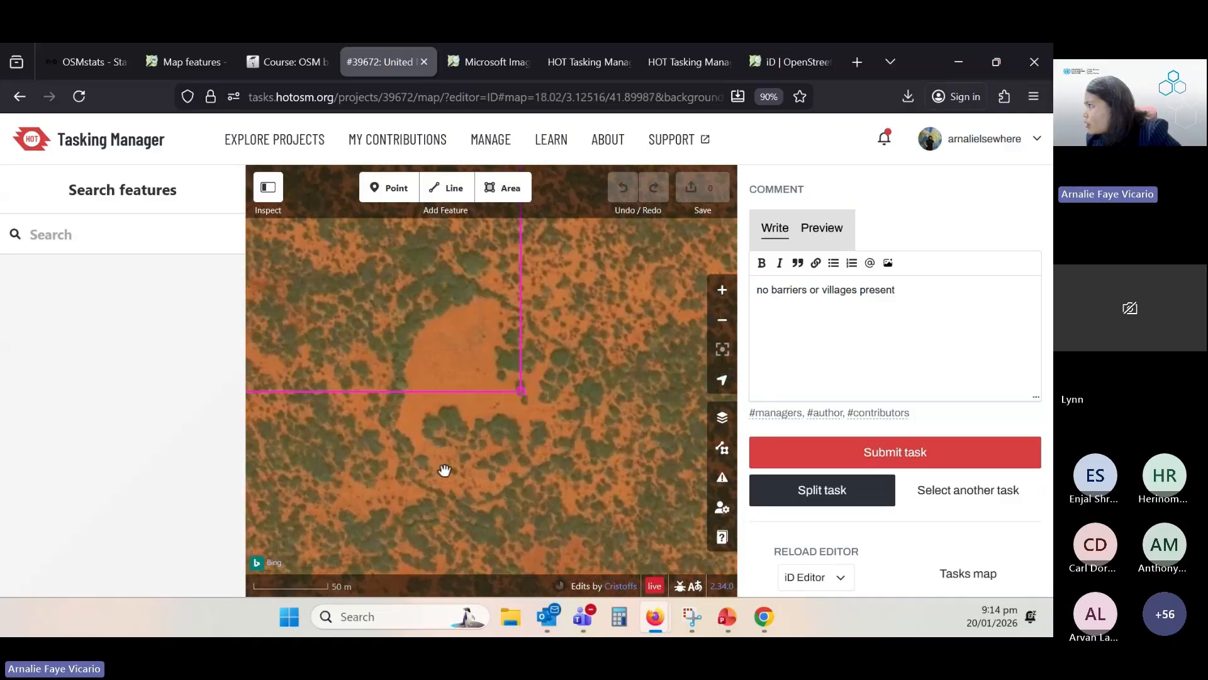
{"action": "scroll", "coordinate": [418, 359], "scroll_direction": "down", "scroll_amount": 2}
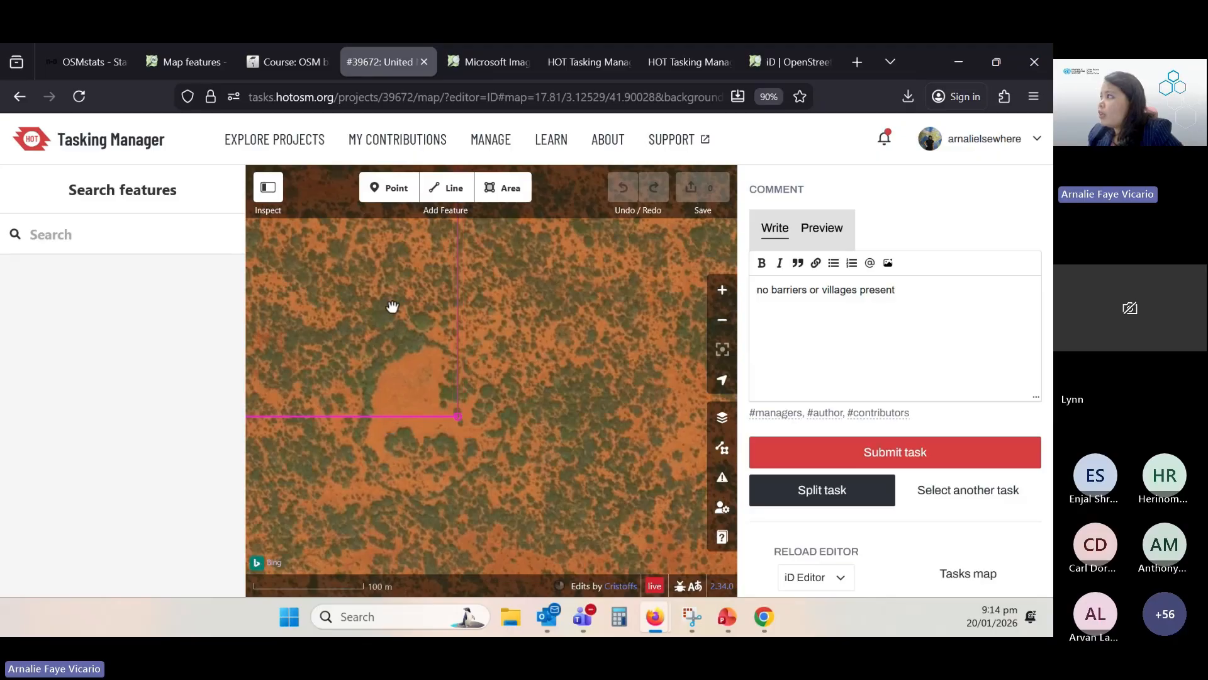
{"action": "left_click", "coordinate": [461, 197]}
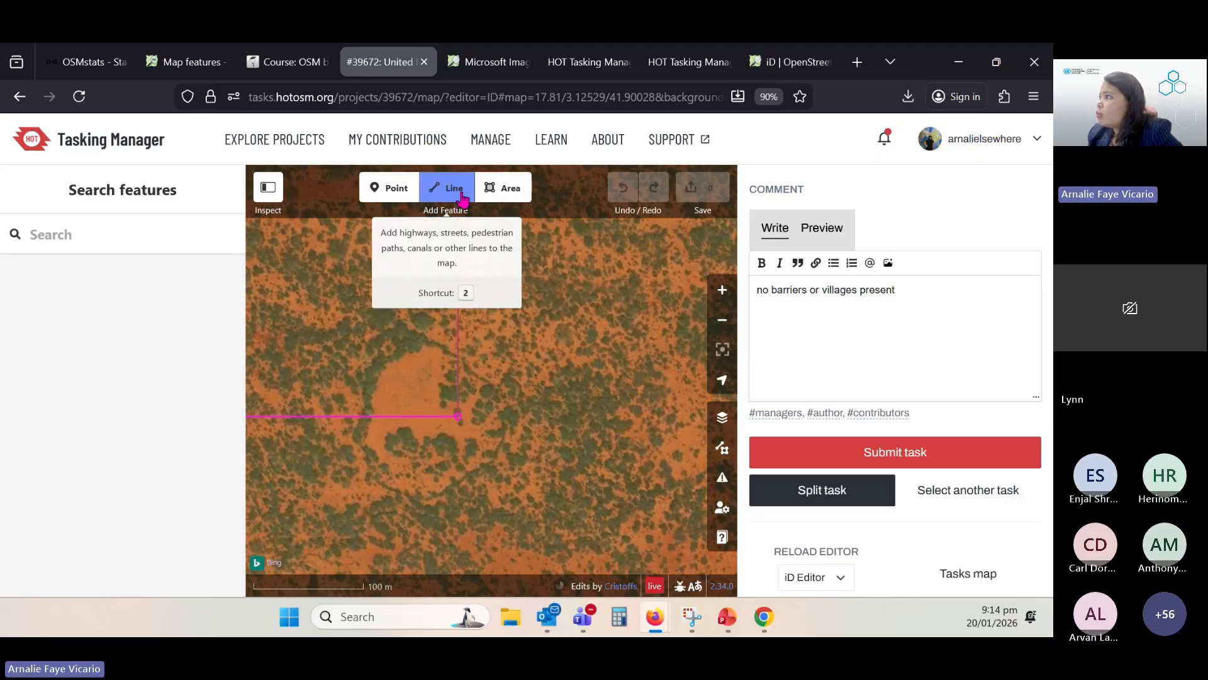
{"action": "left_click", "coordinate": [400, 345]}
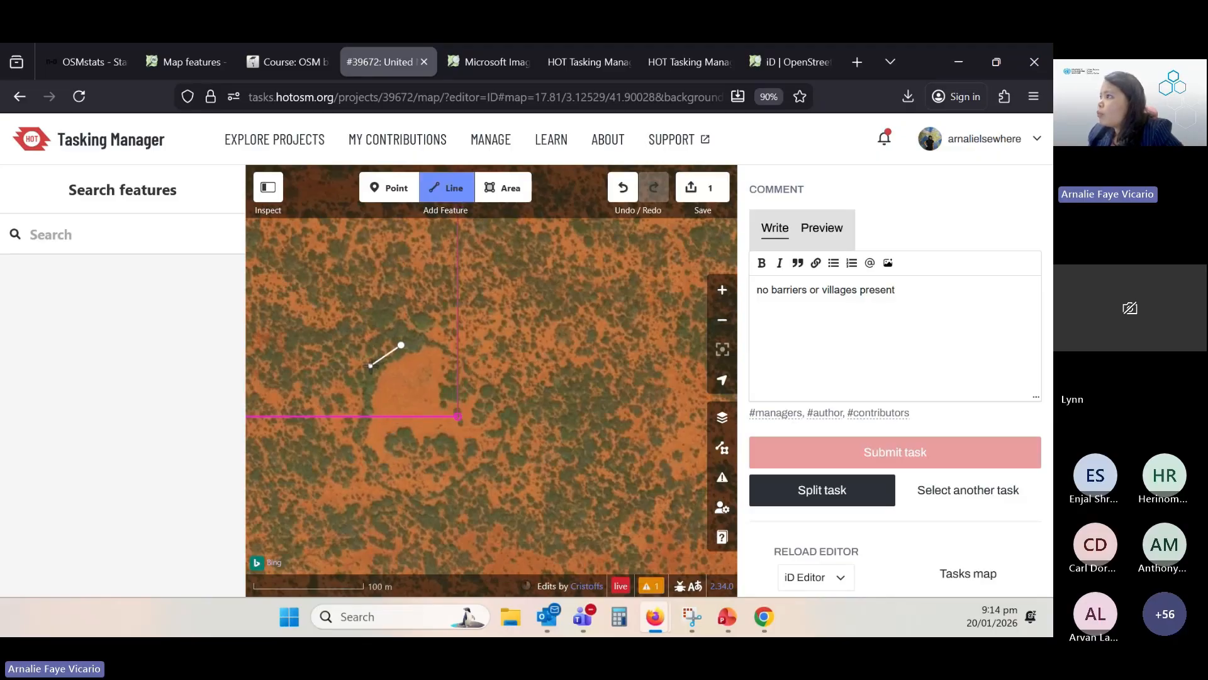
{"action": "left_click", "coordinate": [371, 365]}
{"action": "left_click", "coordinate": [365, 395]}
{"action": "left_click", "coordinate": [364, 409]}
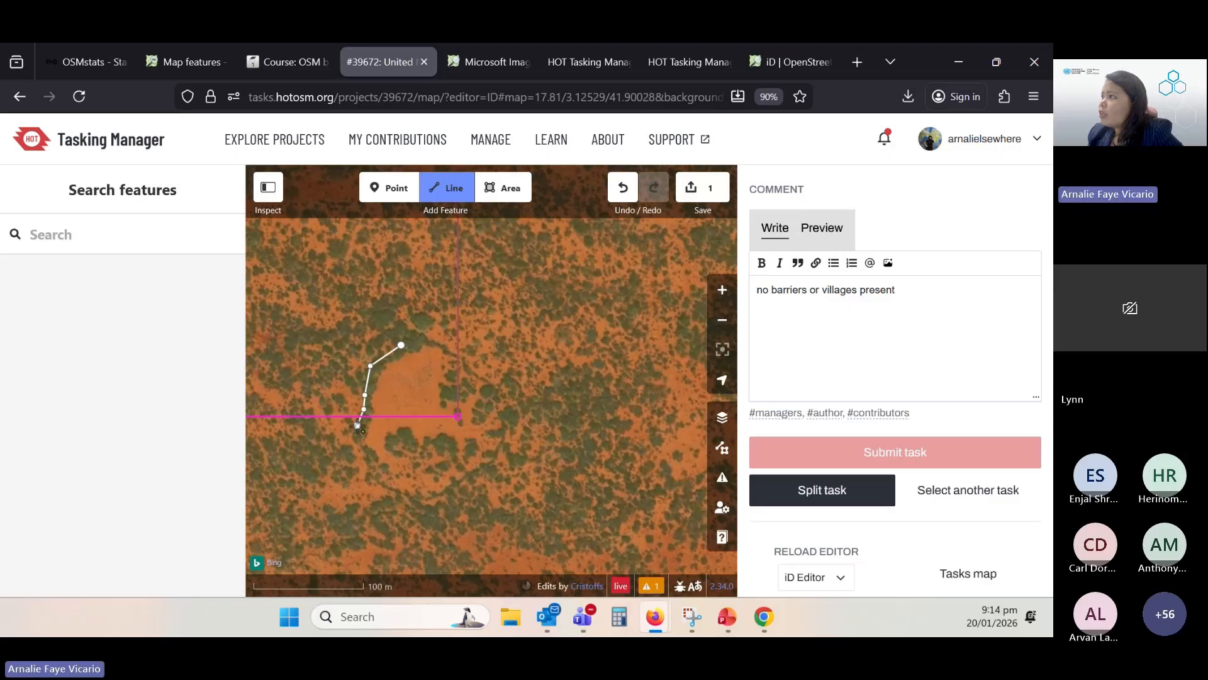
{"action": "double_click", "coordinate": [358, 426]}
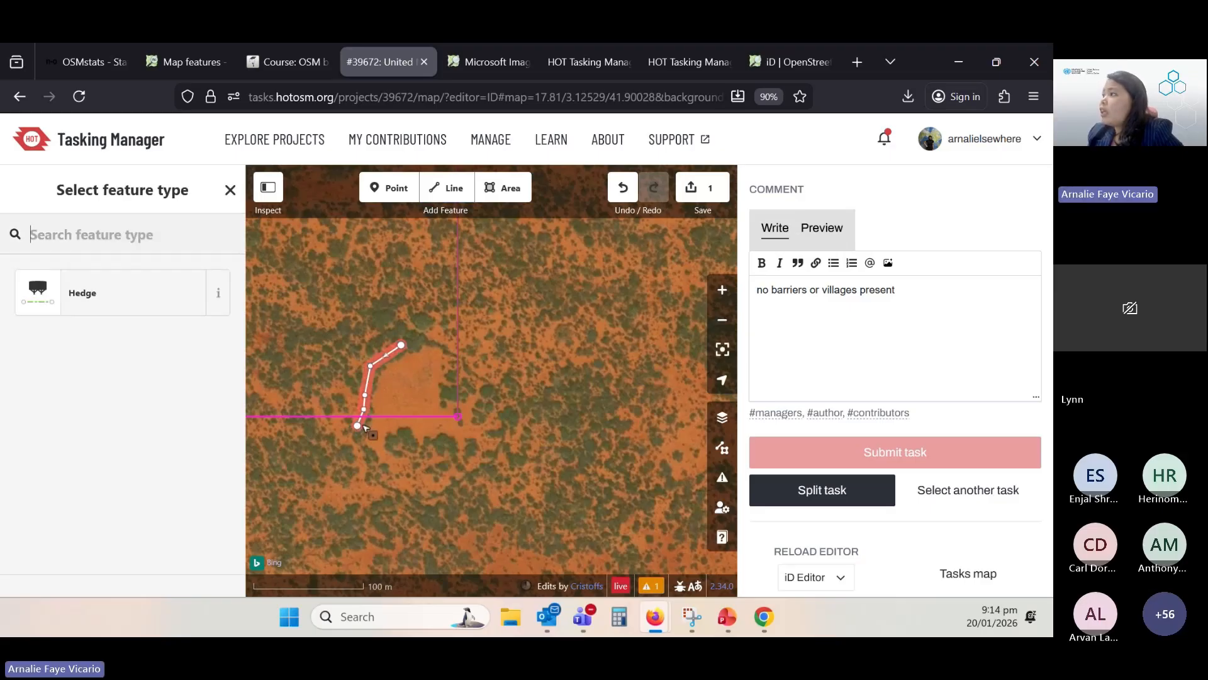
Continue the line from its upper end around the enclosure's north side to just past the task's east boundary
{"action": "right_click", "coordinate": [406, 346]}
{"action": "left_click", "coordinate": [431, 362]}
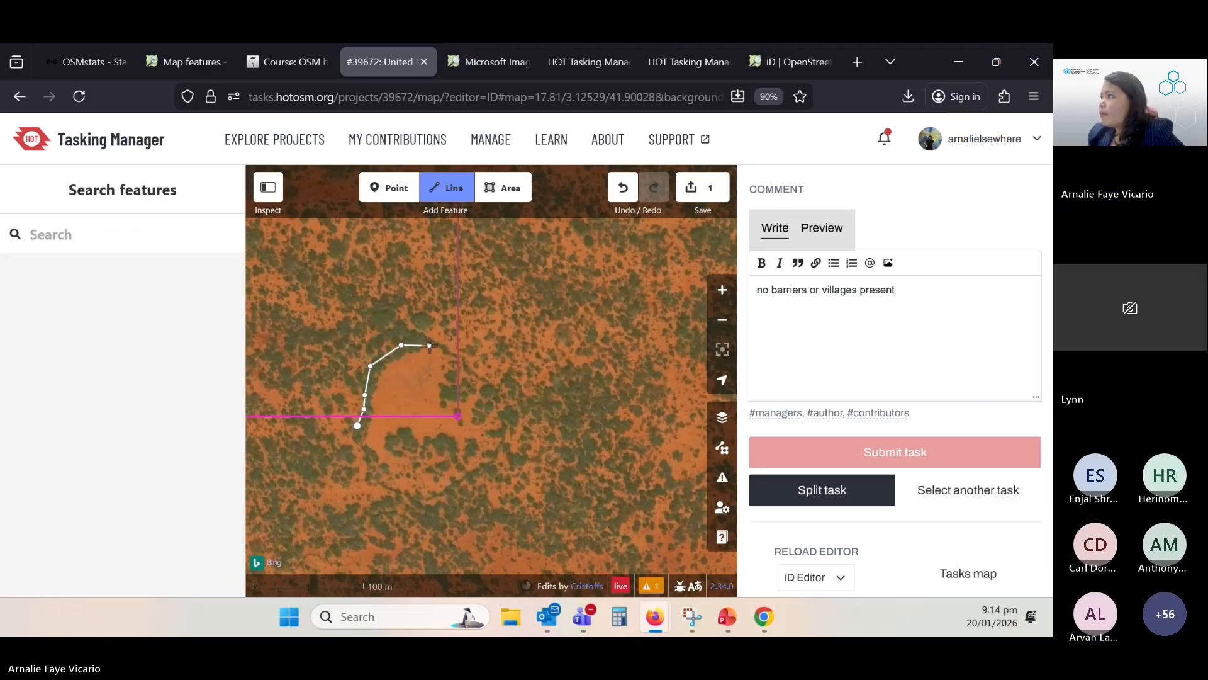
{"action": "left_click", "coordinate": [429, 345]}
{"action": "left_click", "coordinate": [450, 356]}
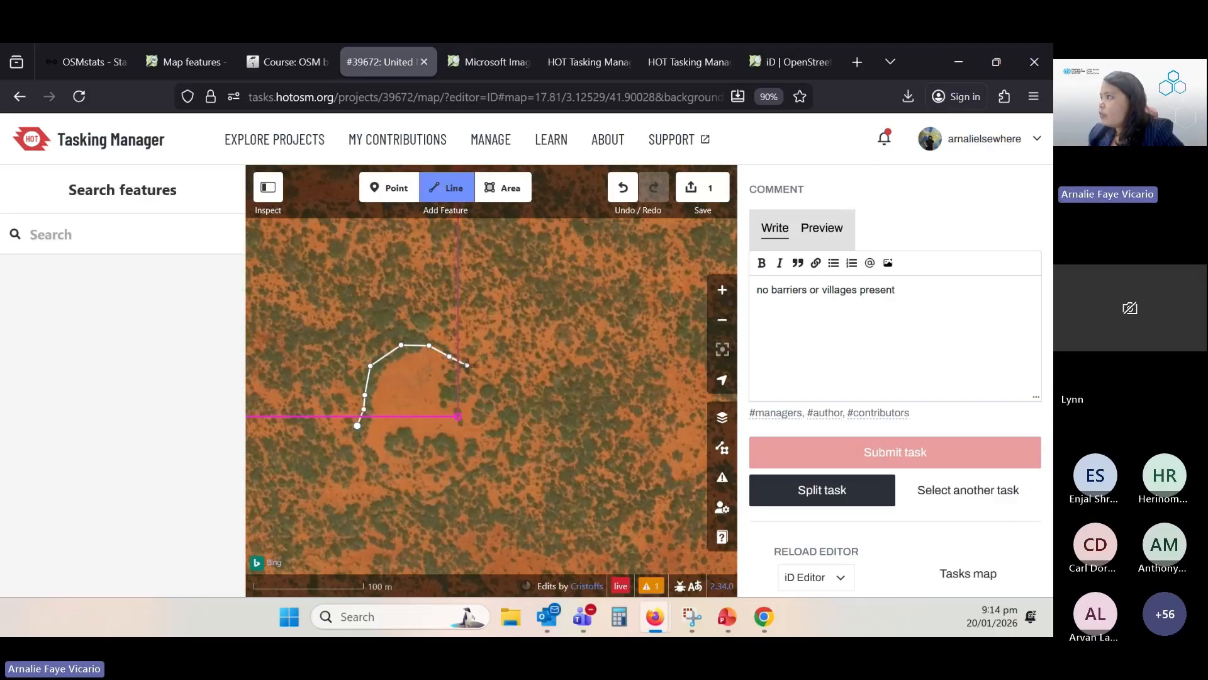
{"action": "double_click", "coordinate": [467, 365]}
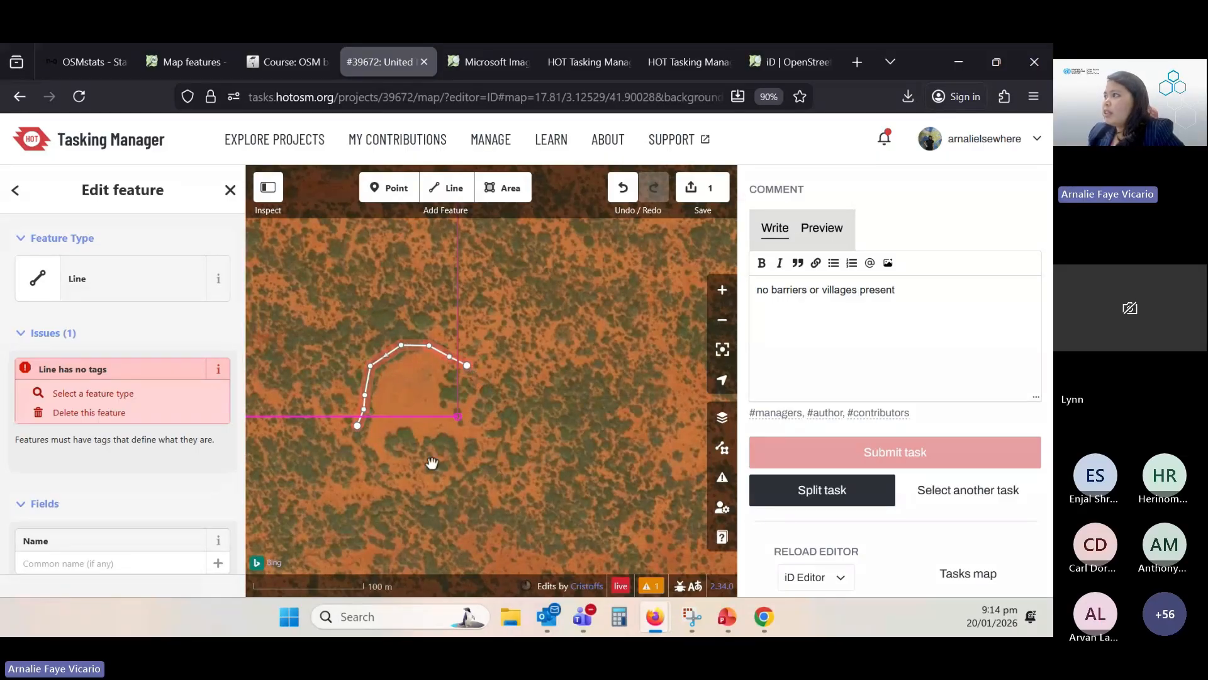
Set the feature type of the new line around the enclosure to Hedge
{"action": "scroll", "coordinate": [403, 429], "scroll_direction": "down", "scroll_amount": 1}
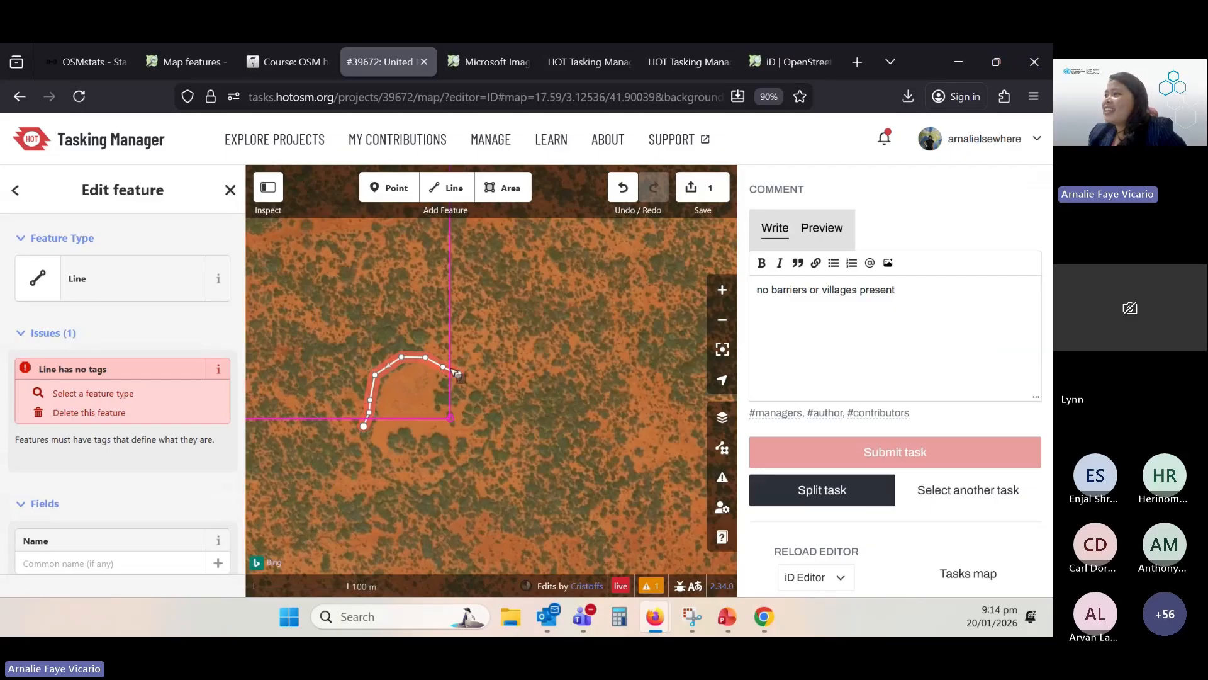
{"action": "left_click", "coordinate": [15, 190]}
{"action": "left_click", "coordinate": [92, 305]}
{"action": "left_click", "coordinate": [357, 448]}
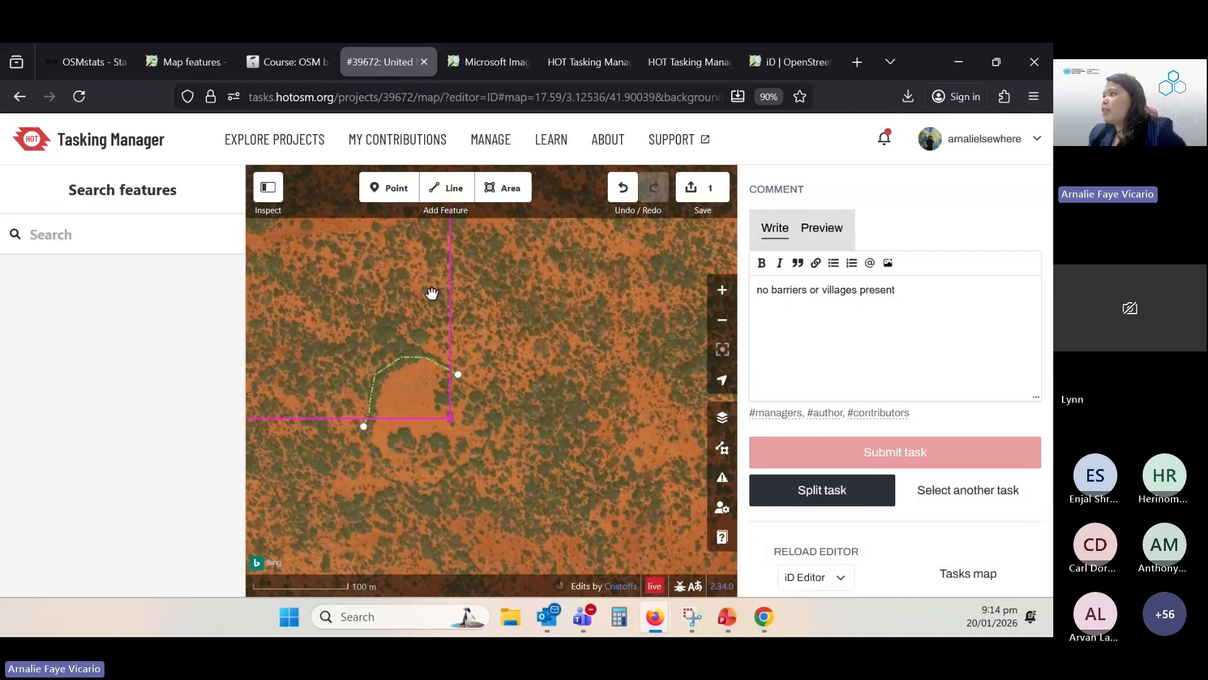
Examine the imagery north and west of the new hedge along the task's south edge for more barriers
{"action": "left_click_drag", "start_coordinate": [437, 326], "coordinate": [600, 453]}
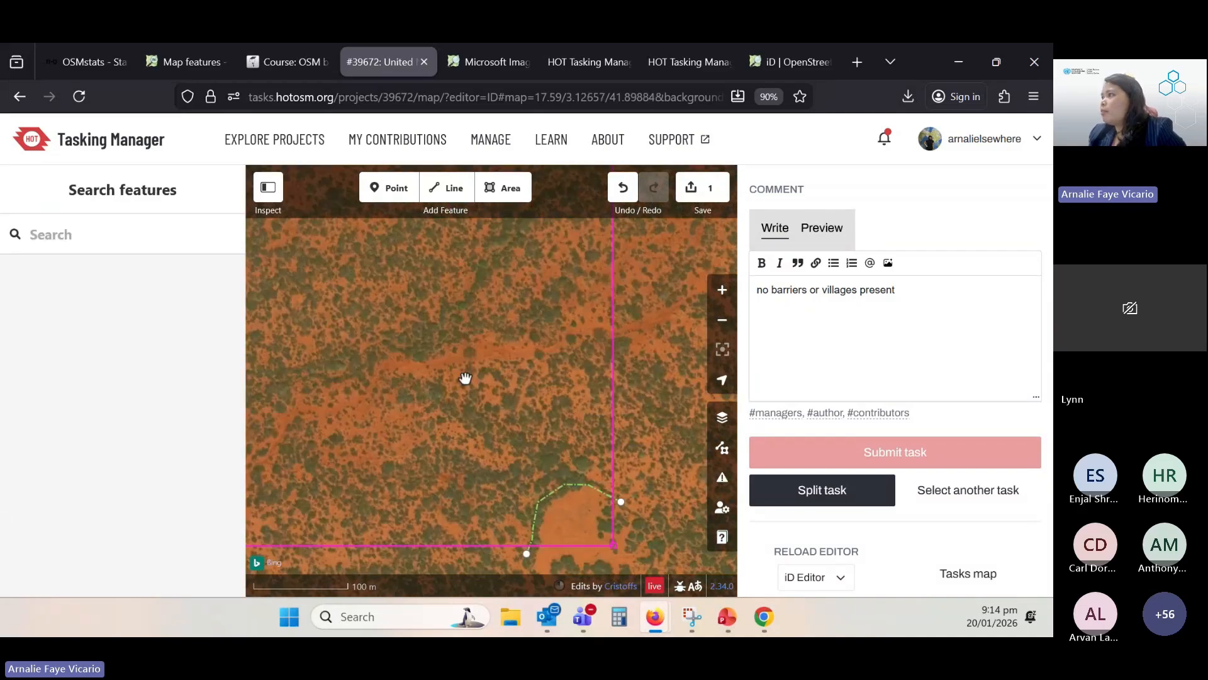
{"action": "left_click_drag", "start_coordinate": [314, 481], "coordinate": [462, 467]}
{"action": "left_click_drag", "start_coordinate": [345, 360], "coordinate": [439, 412]}
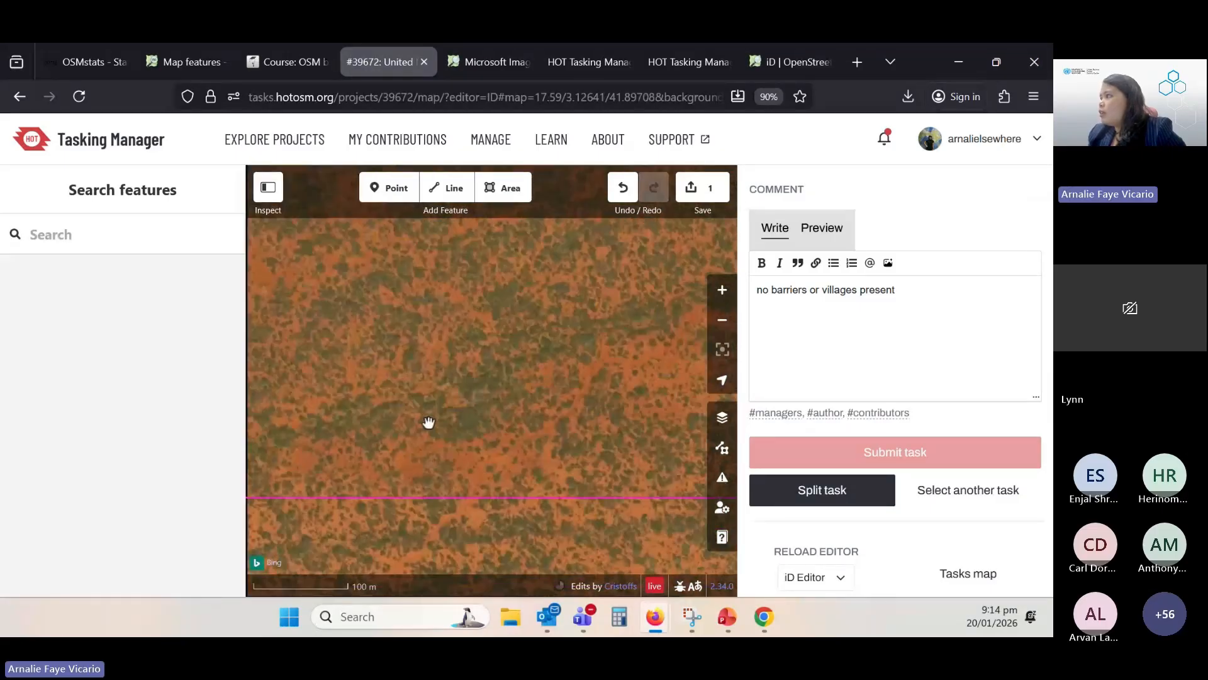
{"action": "left_click_drag", "start_coordinate": [429, 422], "coordinate": [421, 361]}
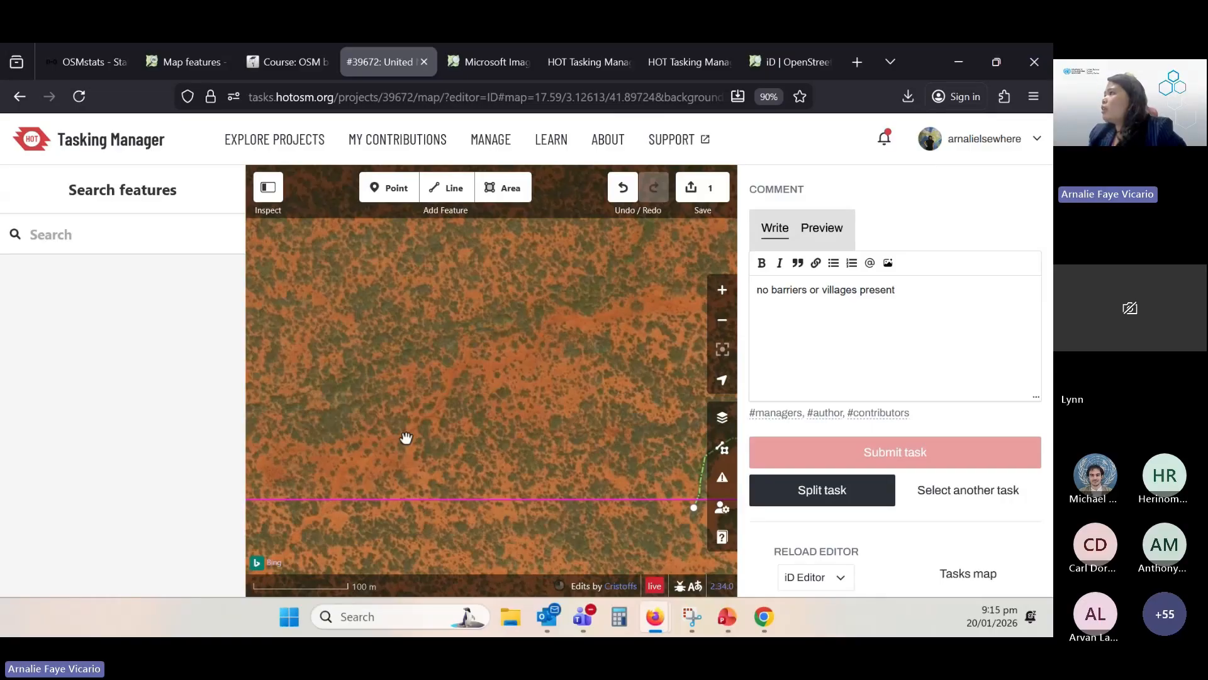
{"action": "left_click_drag", "start_coordinate": [405, 438], "coordinate": [253, 503]}
{"action": "scroll", "coordinate": [834, 357], "scroll_direction": "up", "scroll_amount": 10}
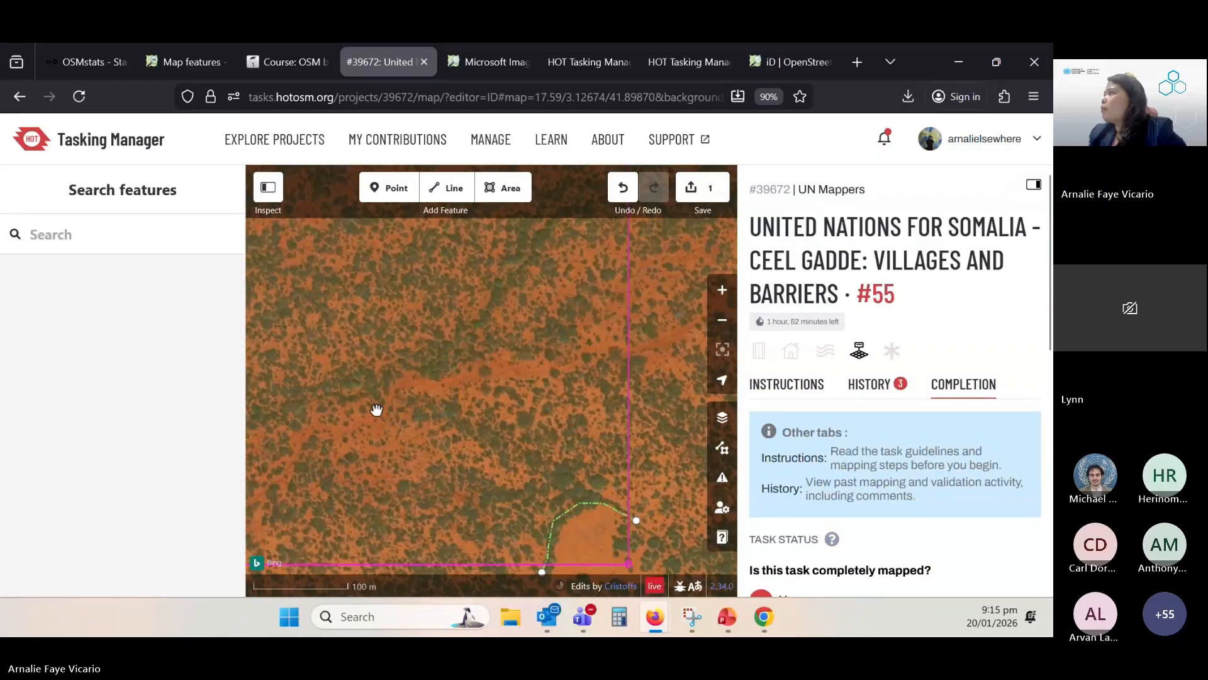
{"action": "left_click_drag", "start_coordinate": [438, 451], "coordinate": [486, 431]}
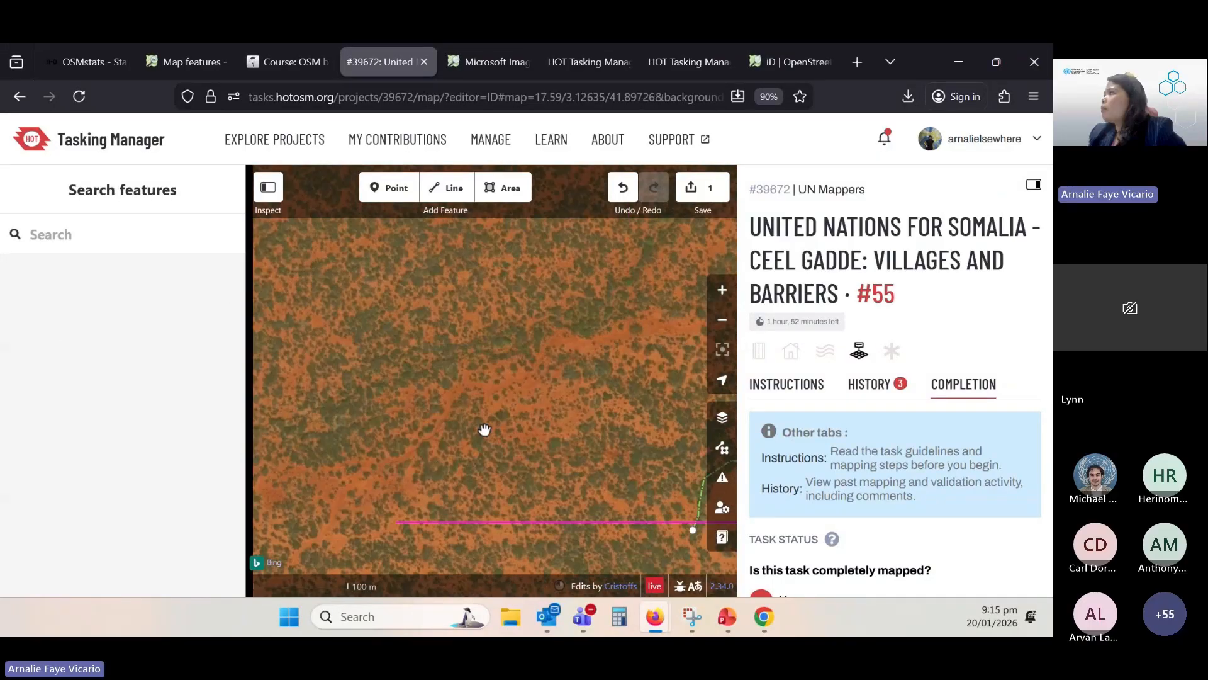
Save the new hedge, request a review of the edits and upload them to OpenStreetMap
{"action": "left_click", "coordinate": [689, 202]}
{"action": "scroll", "coordinate": [77, 560], "scroll_direction": "down", "scroll_amount": 3}
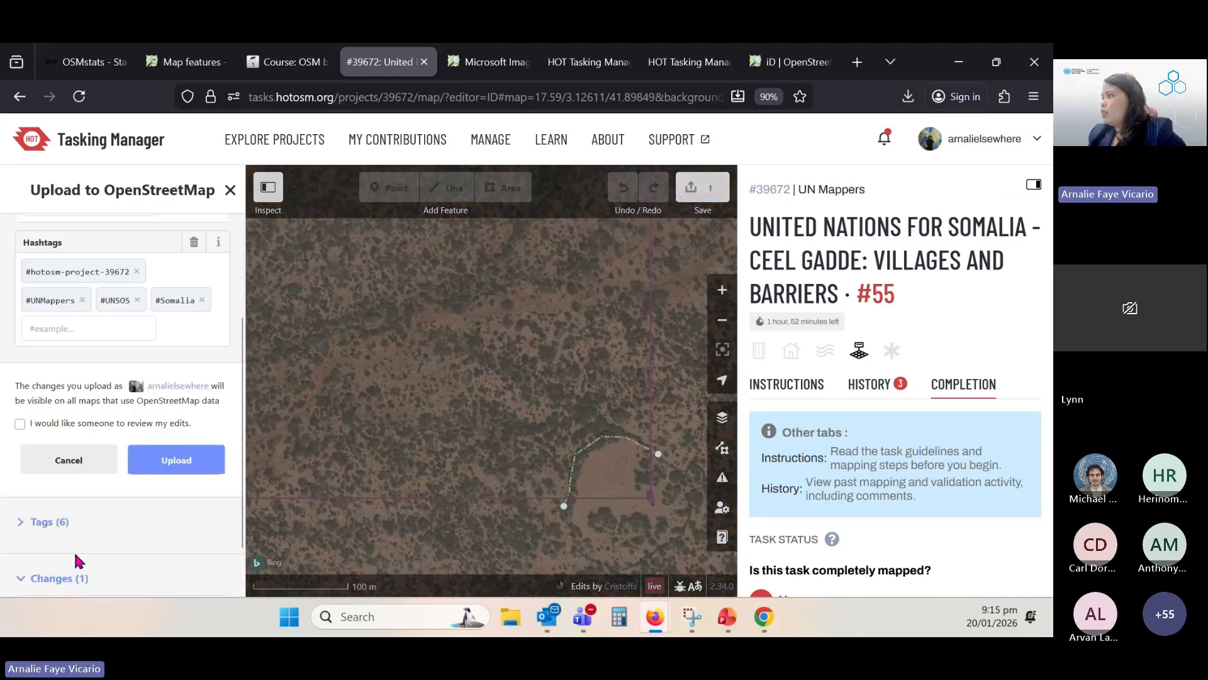
{"action": "left_click", "coordinate": [63, 423]}
{"action": "left_click", "coordinate": [176, 461]}
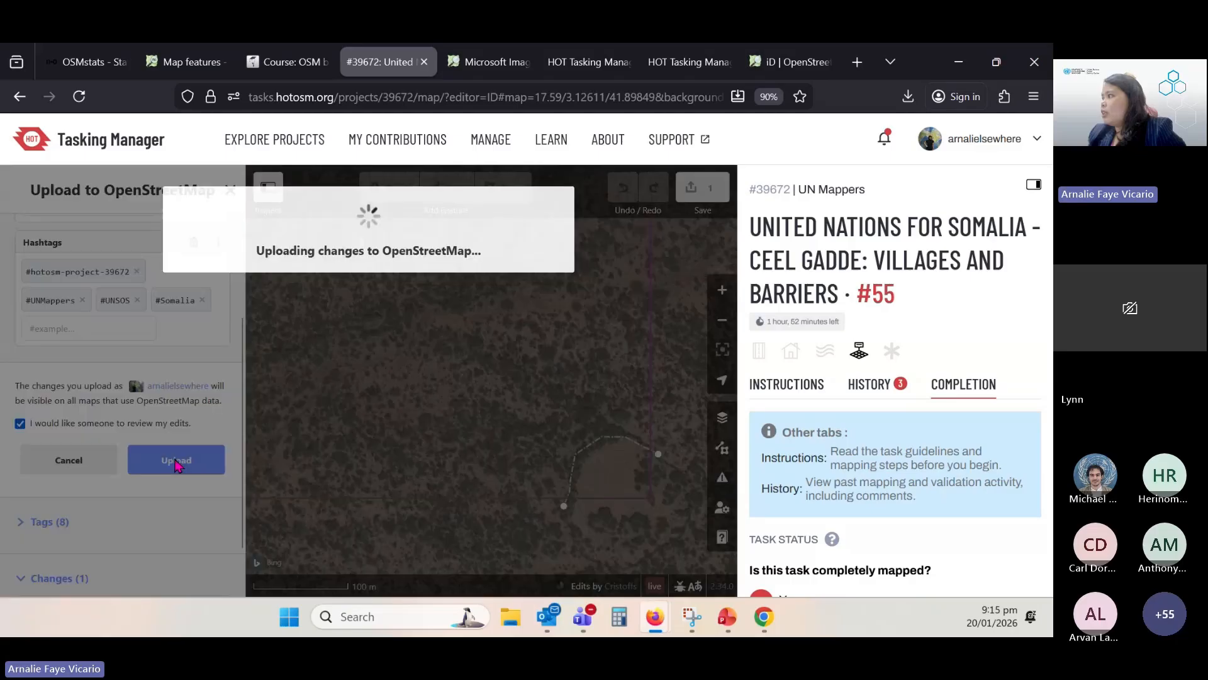
Submit task #55 as completely mapped
{"action": "scroll", "coordinate": [868, 454], "scroll_direction": "down", "scroll_amount": 1}
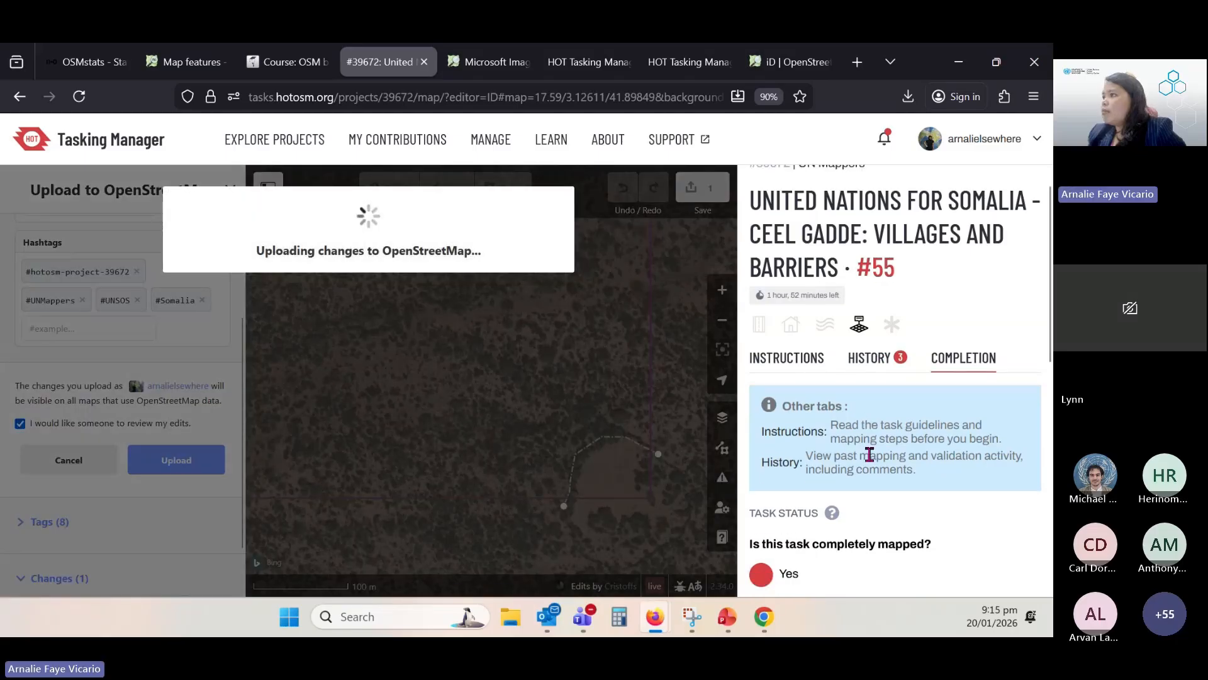
{"action": "scroll", "coordinate": [869, 455], "scroll_direction": "down", "scroll_amount": 2}
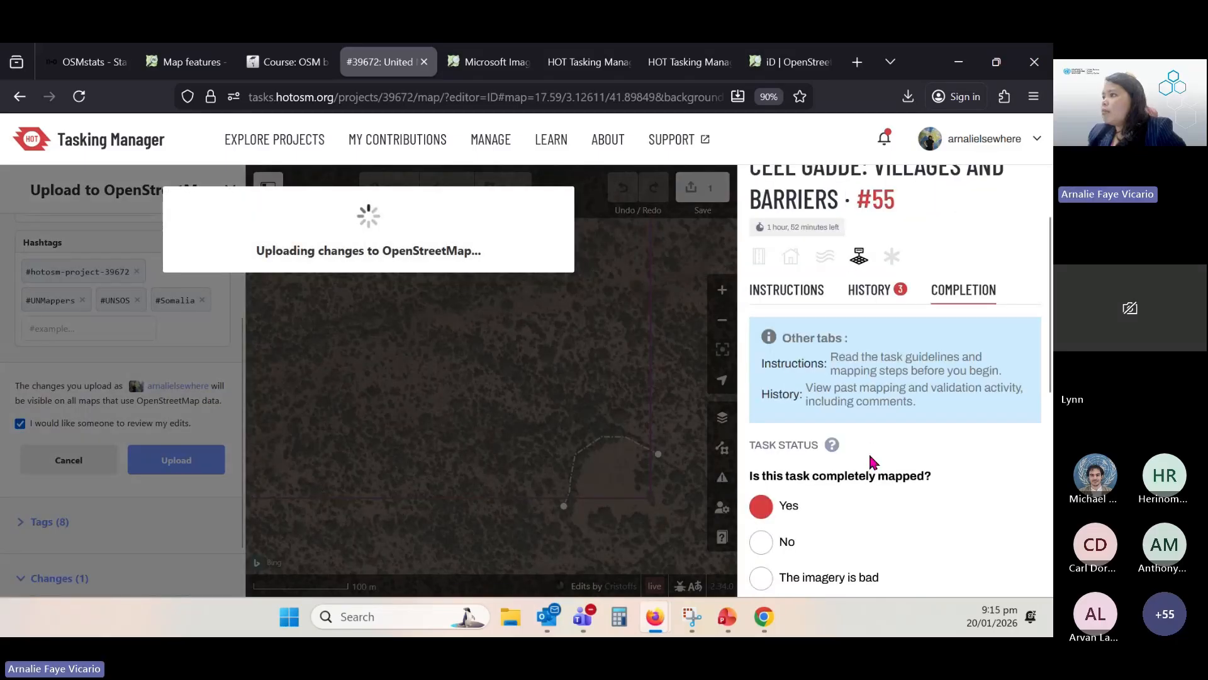
{"action": "scroll", "coordinate": [872, 461], "scroll_direction": "down", "scroll_amount": 5}
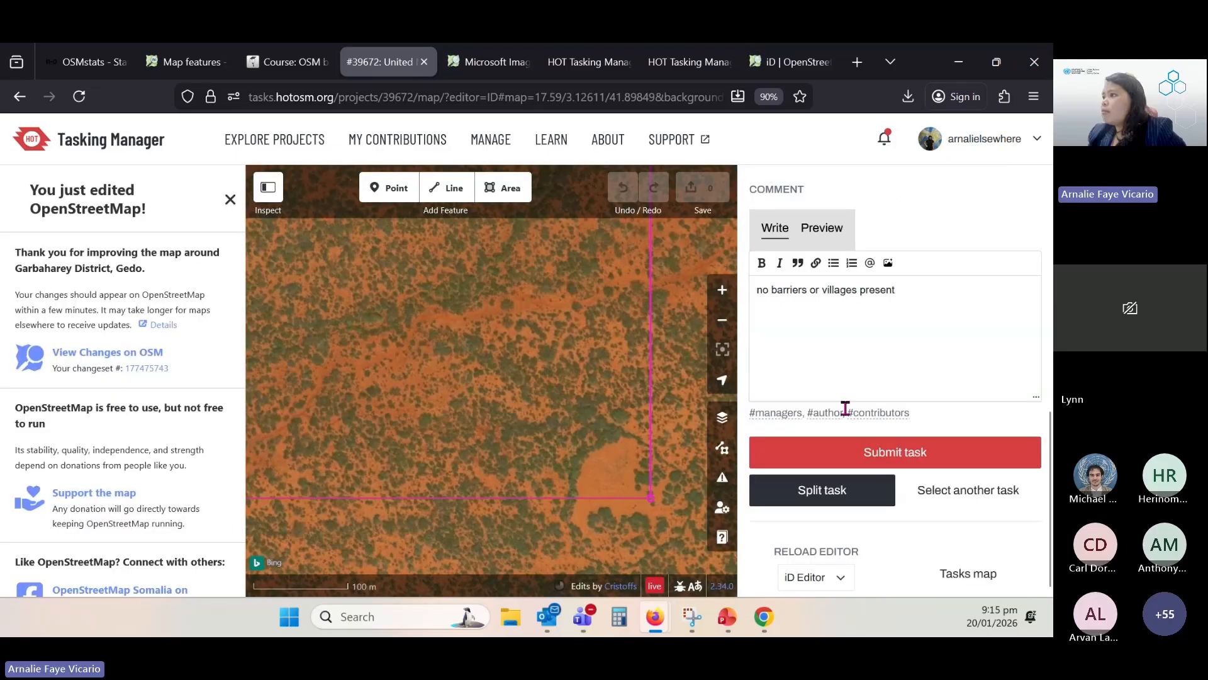
{"action": "left_click", "coordinate": [859, 460]}
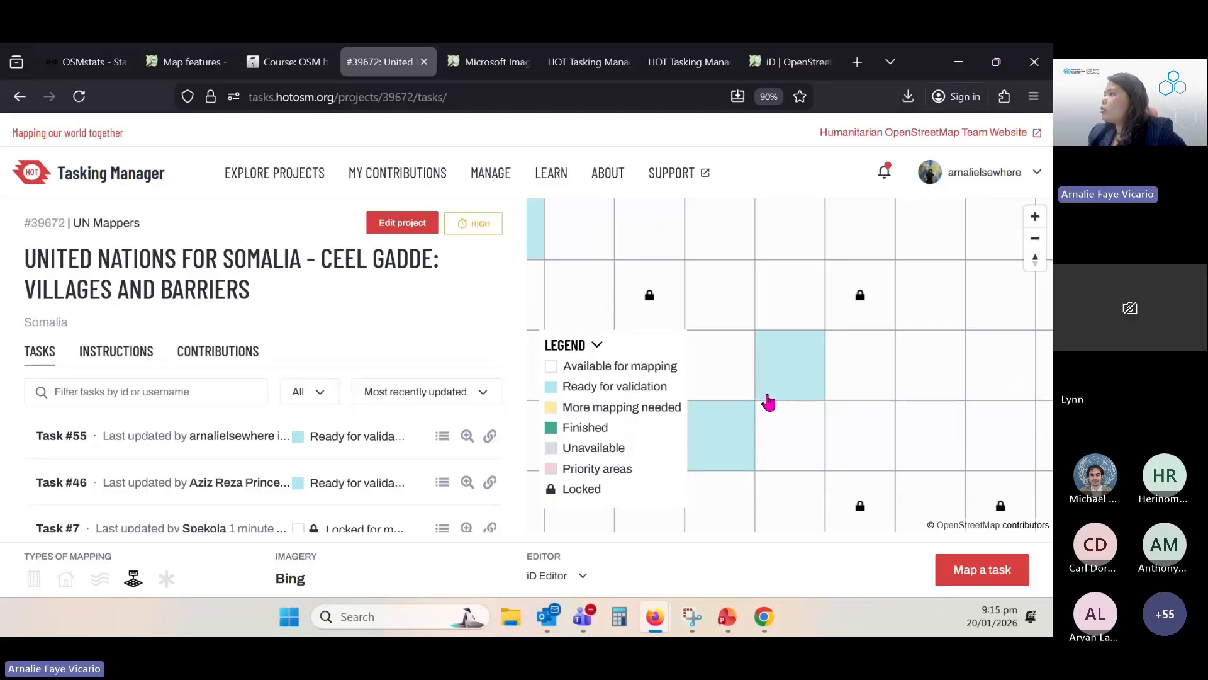
Review task statuses across the whole project grid, selecting several tasks available for mapping and one ready for validation
{"action": "scroll", "coordinate": [765, 400], "scroll_direction": "down", "scroll_amount": 1}
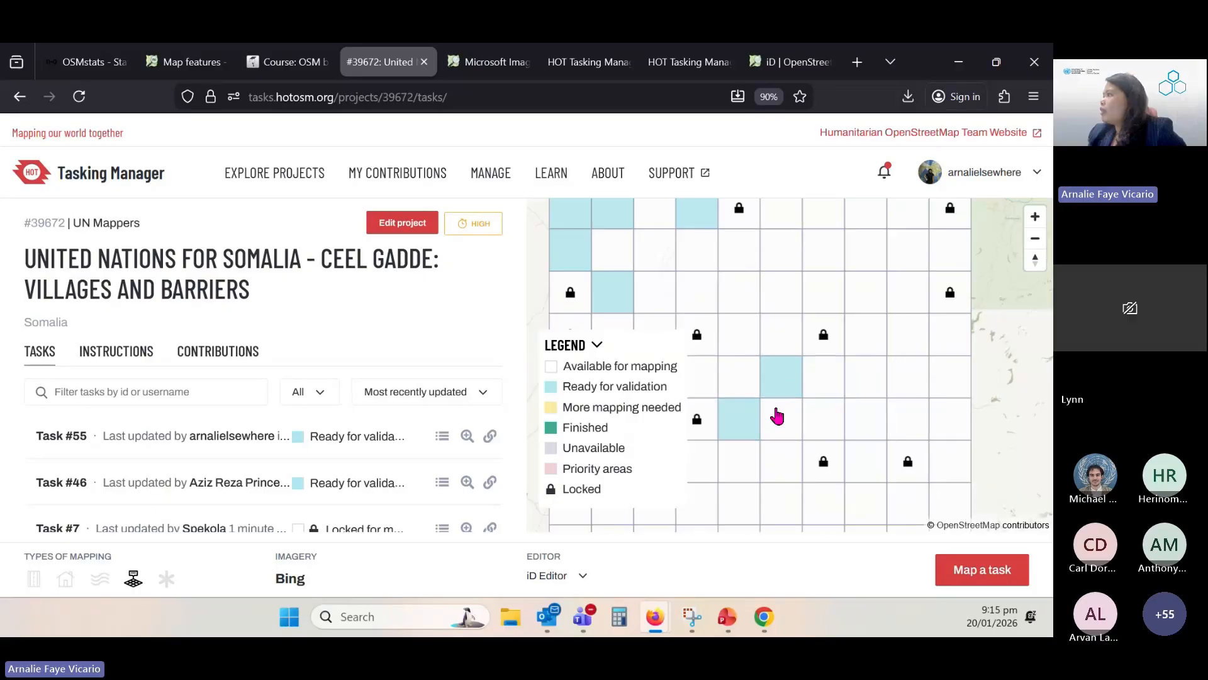
{"action": "scroll", "coordinate": [777, 415], "scroll_direction": "down", "scroll_amount": 2}
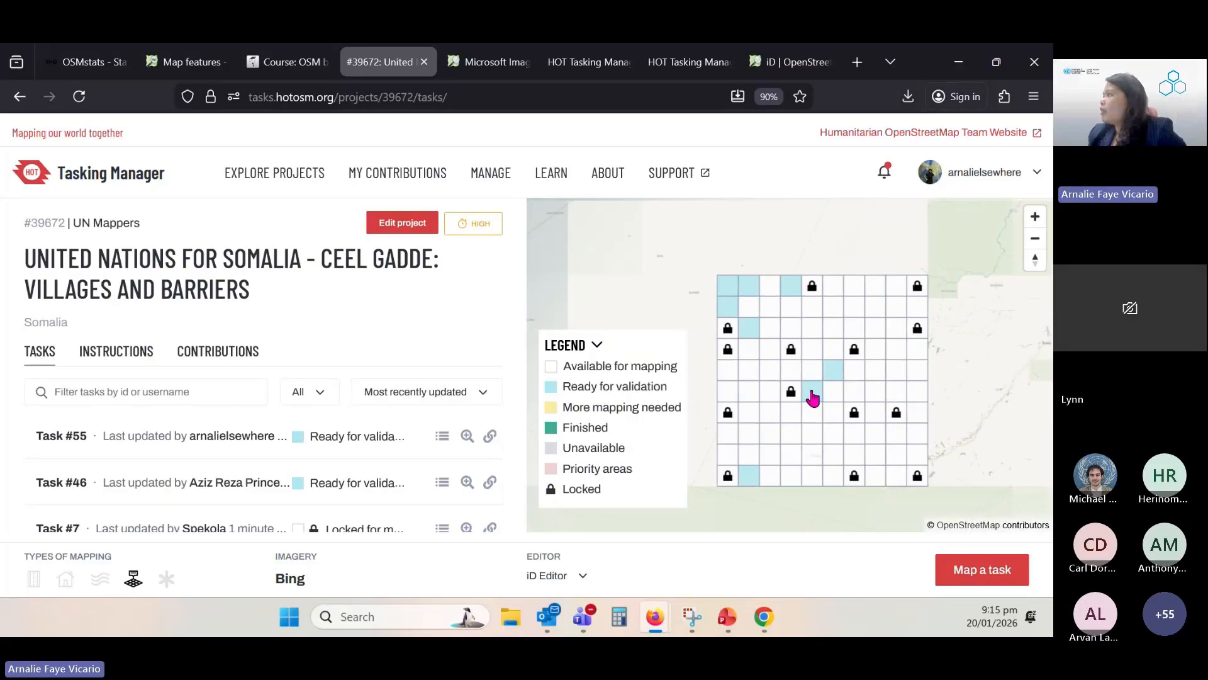
{"action": "scroll", "coordinate": [830, 393], "scroll_direction": "down", "scroll_amount": 1}
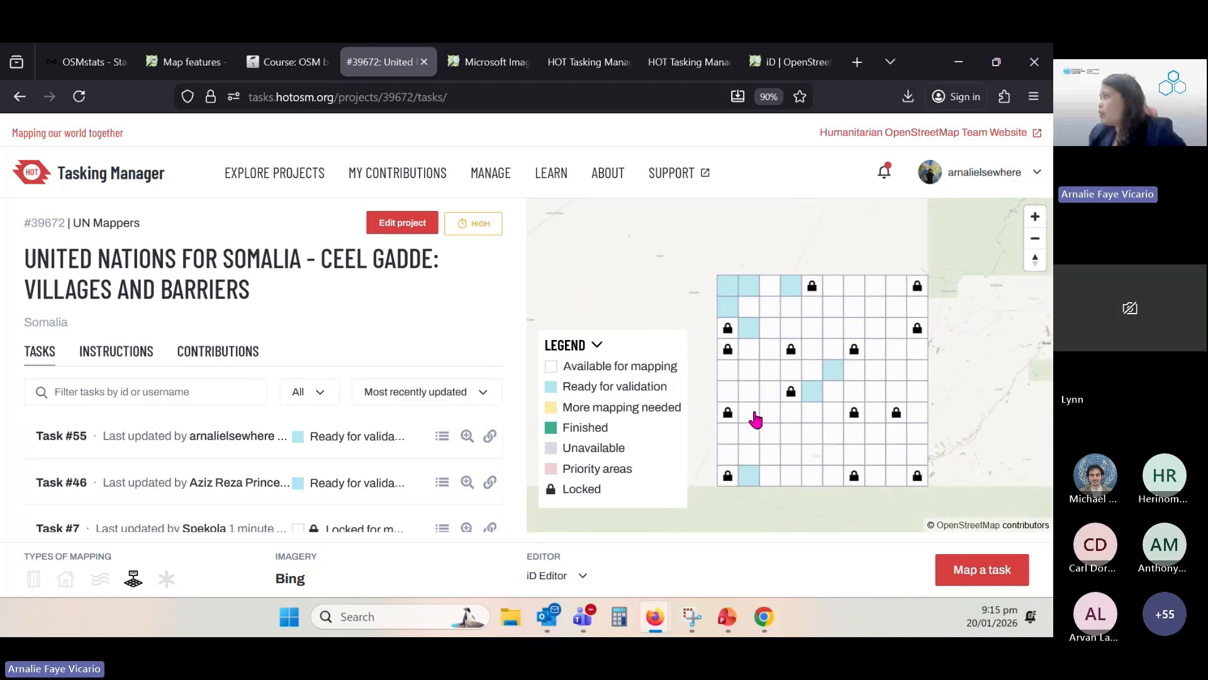
{"action": "scroll", "coordinate": [749, 392], "scroll_direction": "up", "scroll_amount": 1}
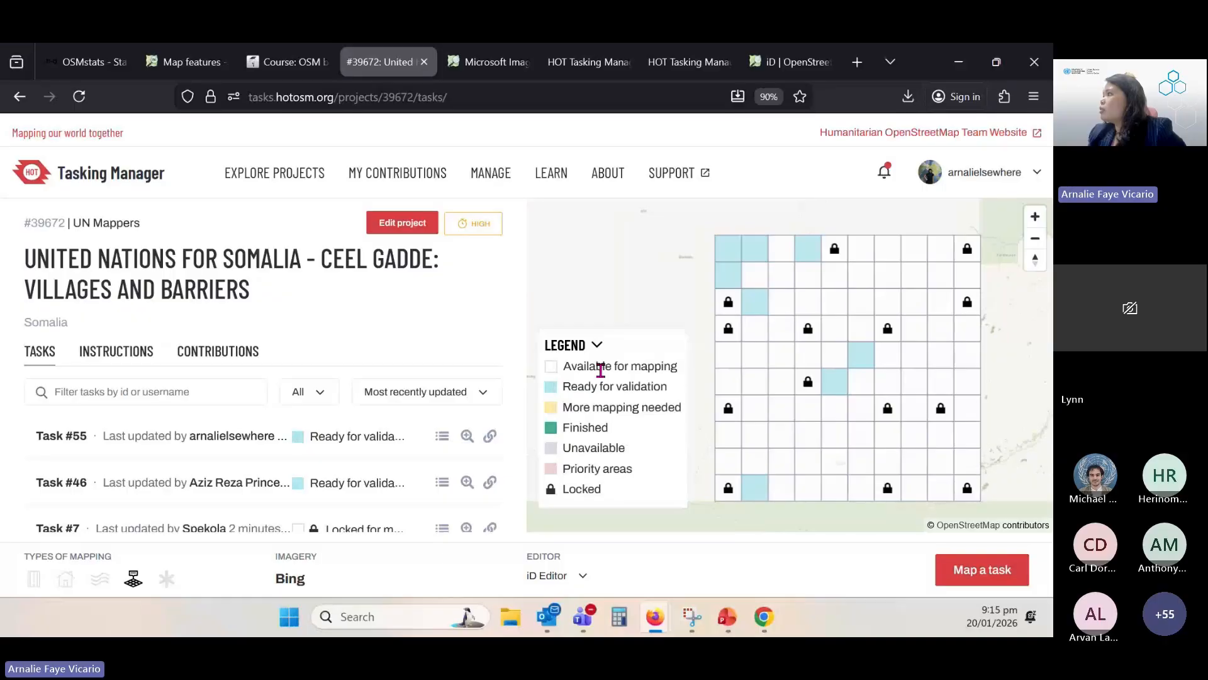
{"action": "left_click", "coordinate": [836, 283]}
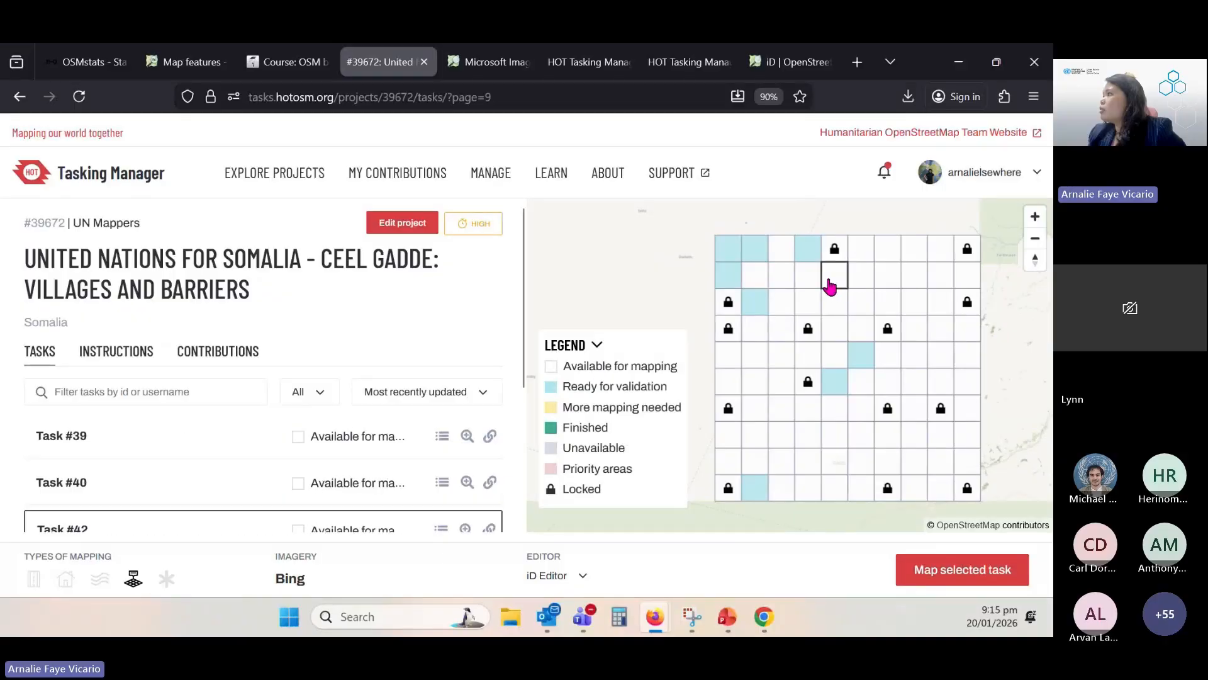
{"action": "left_click", "coordinate": [891, 280]}
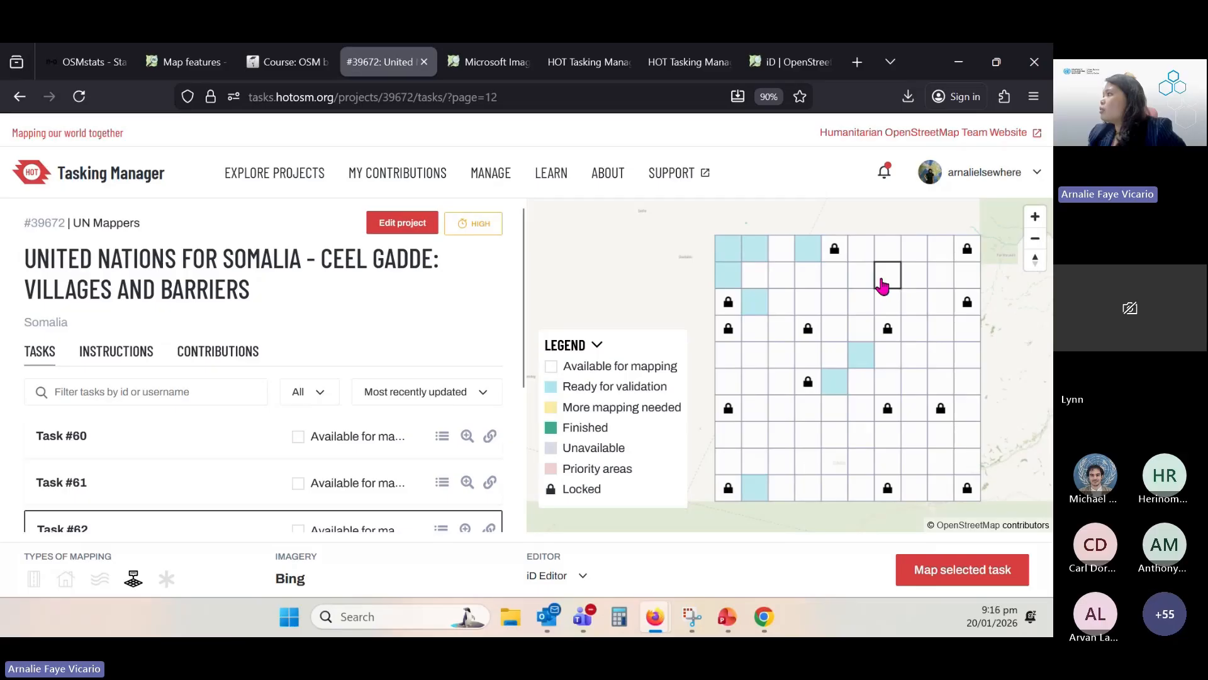
{"action": "left_click", "coordinate": [920, 303]}
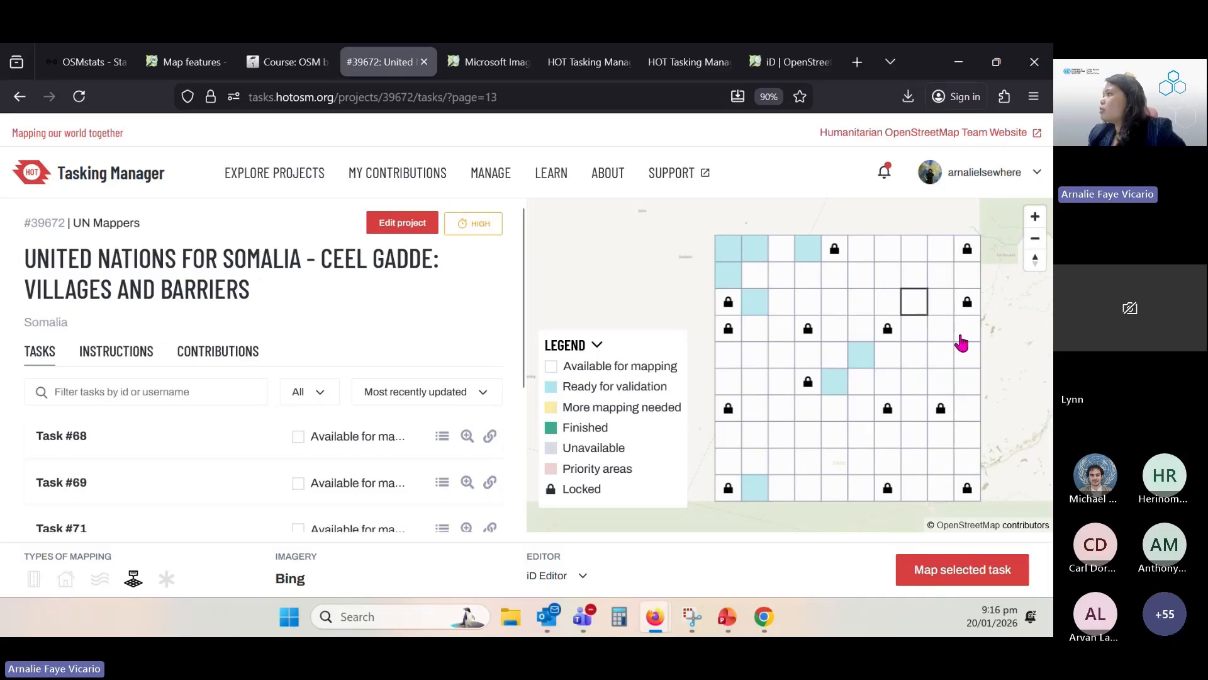
{"action": "left_click", "coordinate": [960, 337]}
{"action": "left_click", "coordinate": [758, 255]}
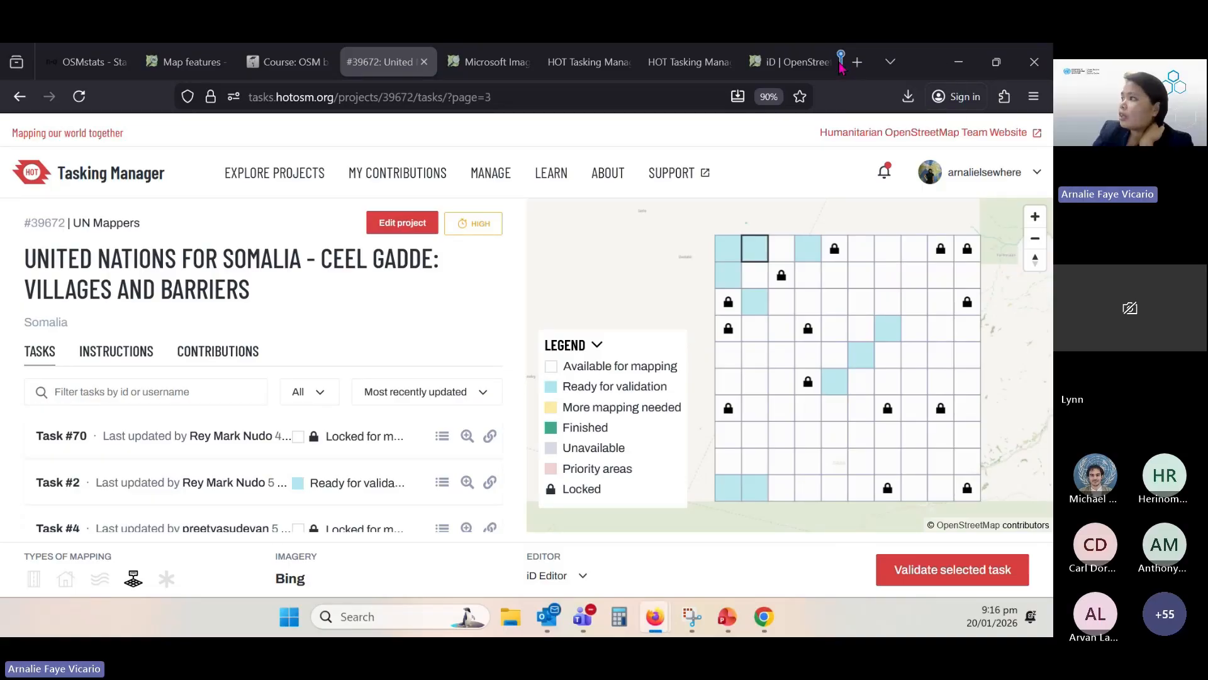
Switch to project #34623's instructions and view the Hedges section on mapping barriers
{"action": "left_click_drag", "start_coordinate": [838, 62], "coordinate": [840, 63]}
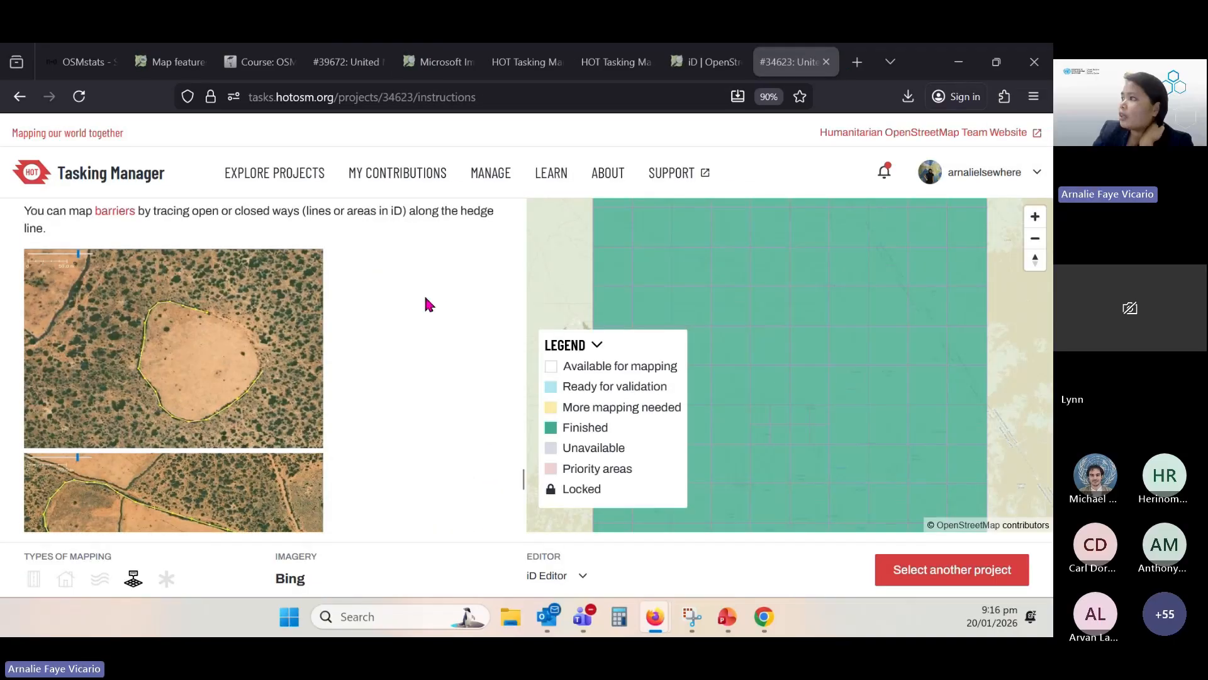
{"action": "scroll", "coordinate": [427, 324], "scroll_direction": "up", "scroll_amount": 4}
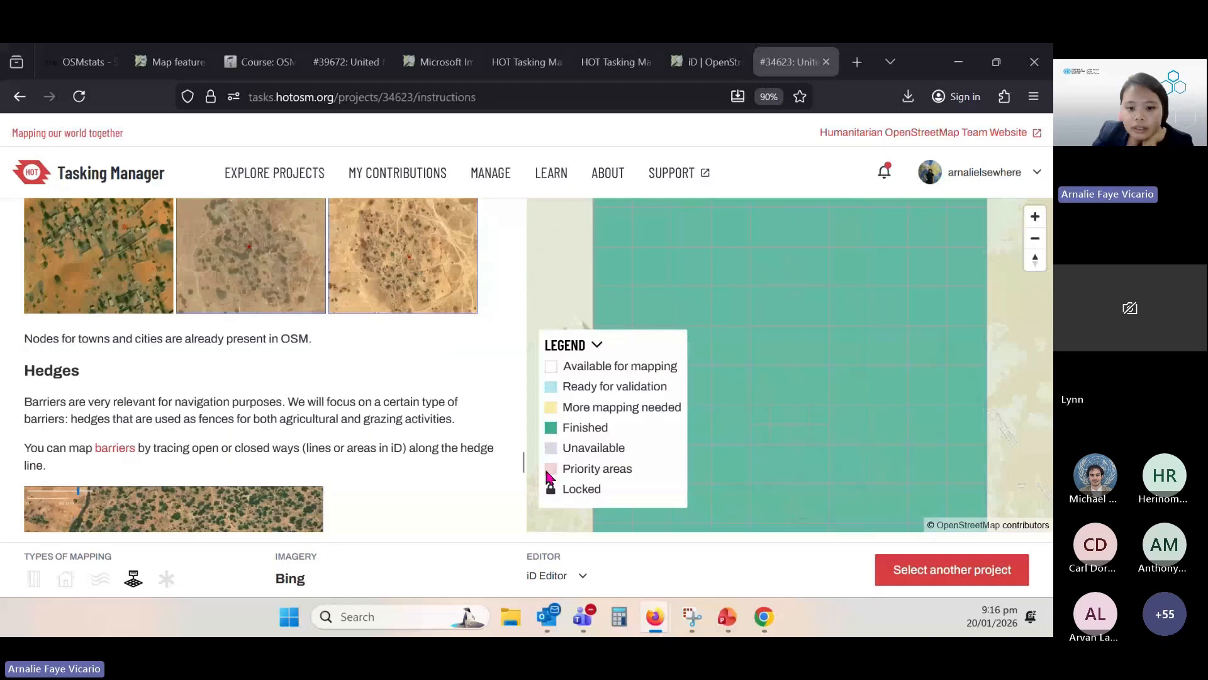
Check project #34623's place instructions and task grid, and switch to project #39672 to select several available and locked tasks
{"action": "scroll", "coordinate": [729, 397], "scroll_direction": "down", "scroll_amount": 4}
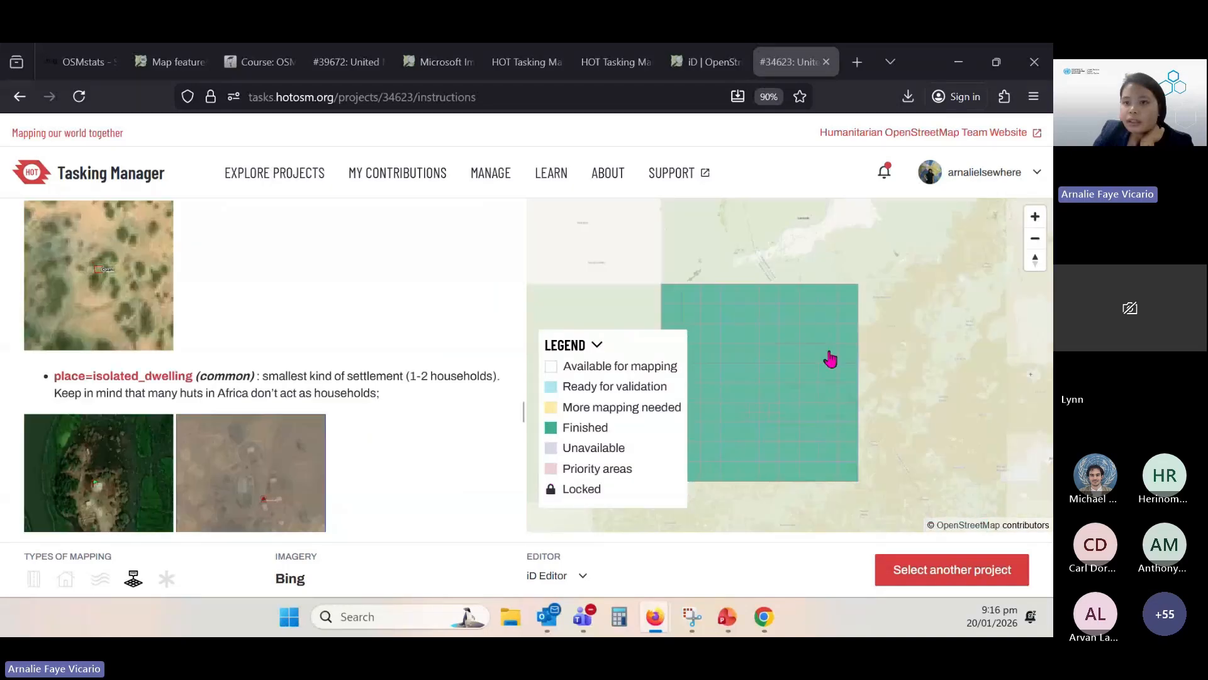
{"action": "left_click_drag", "start_coordinate": [828, 356], "coordinate": [901, 353]}
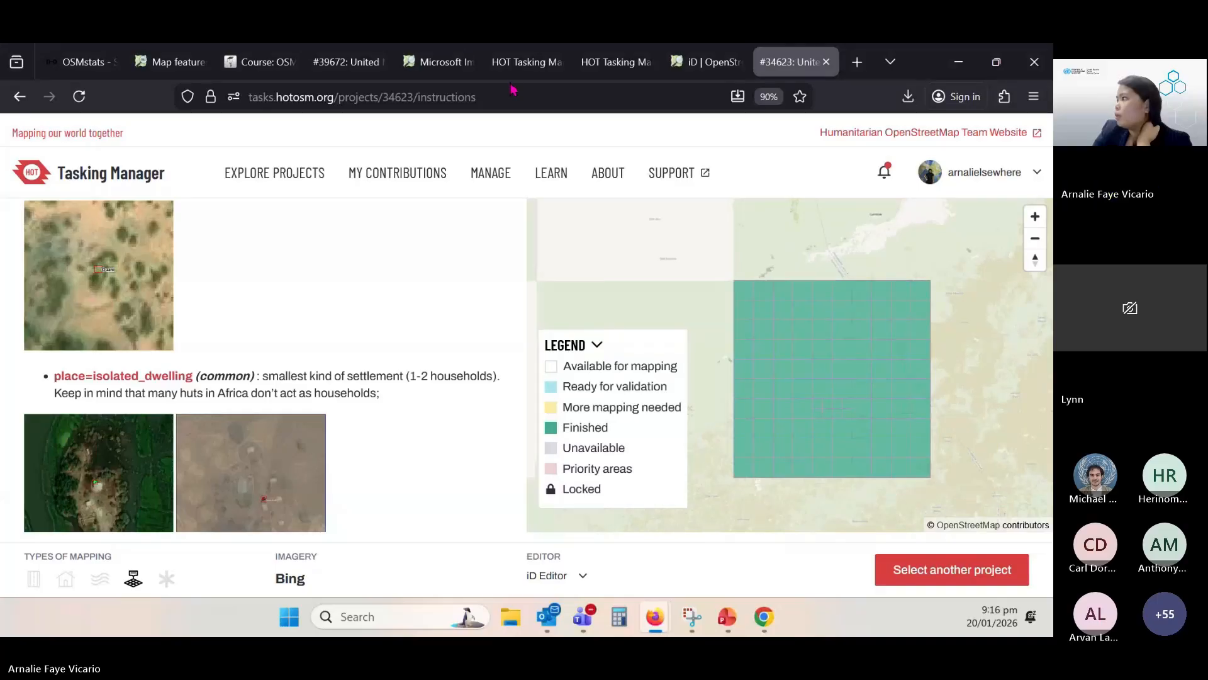
{"action": "left_click", "coordinate": [359, 62]}
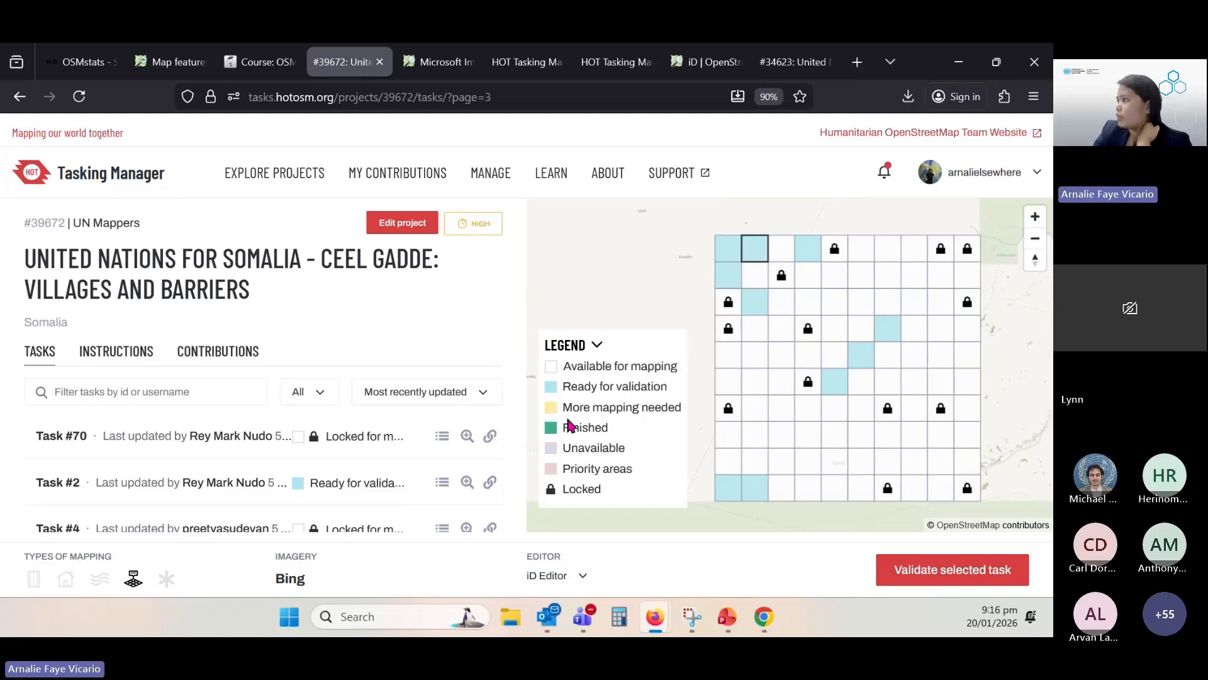
{"action": "left_click", "coordinate": [727, 386]}
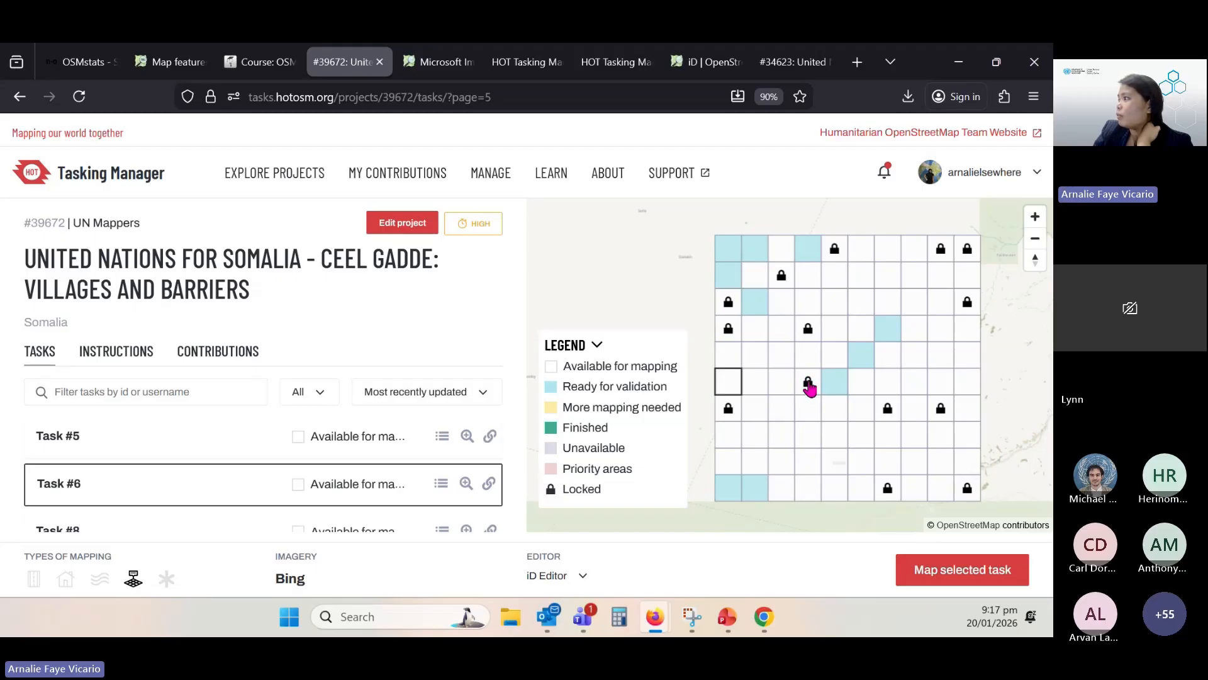
{"action": "left_click", "coordinate": [809, 388]}
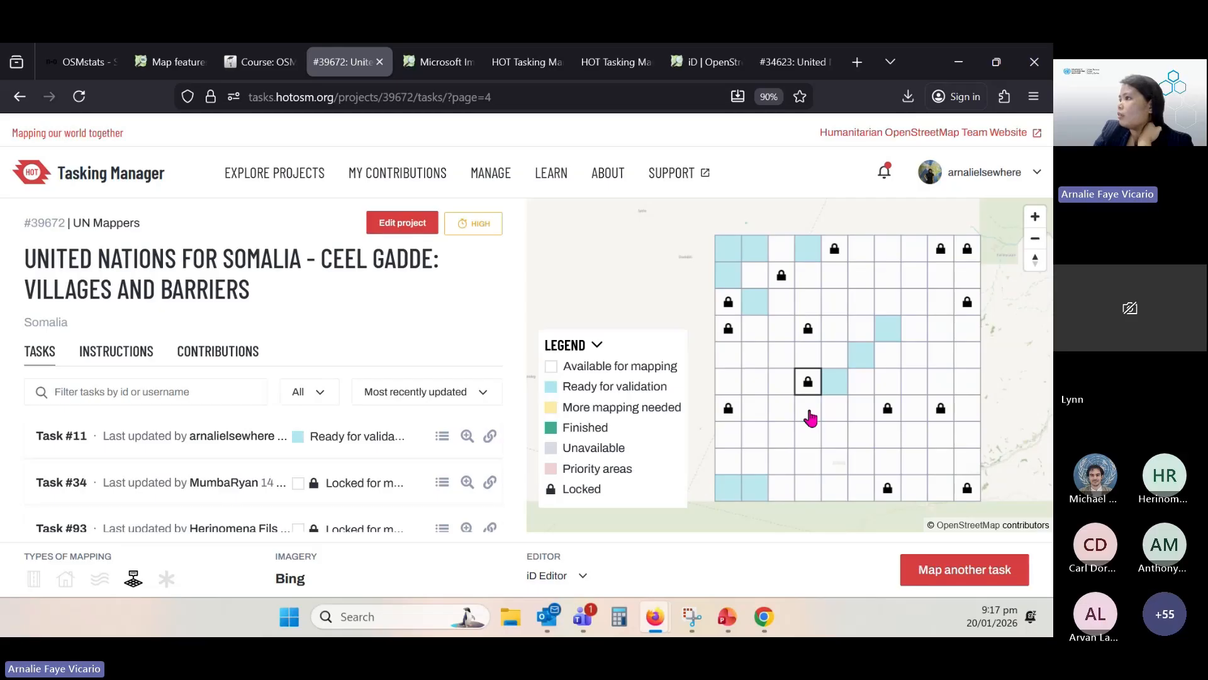
{"action": "left_click_drag", "start_coordinate": [810, 410], "coordinate": [808, 413]}
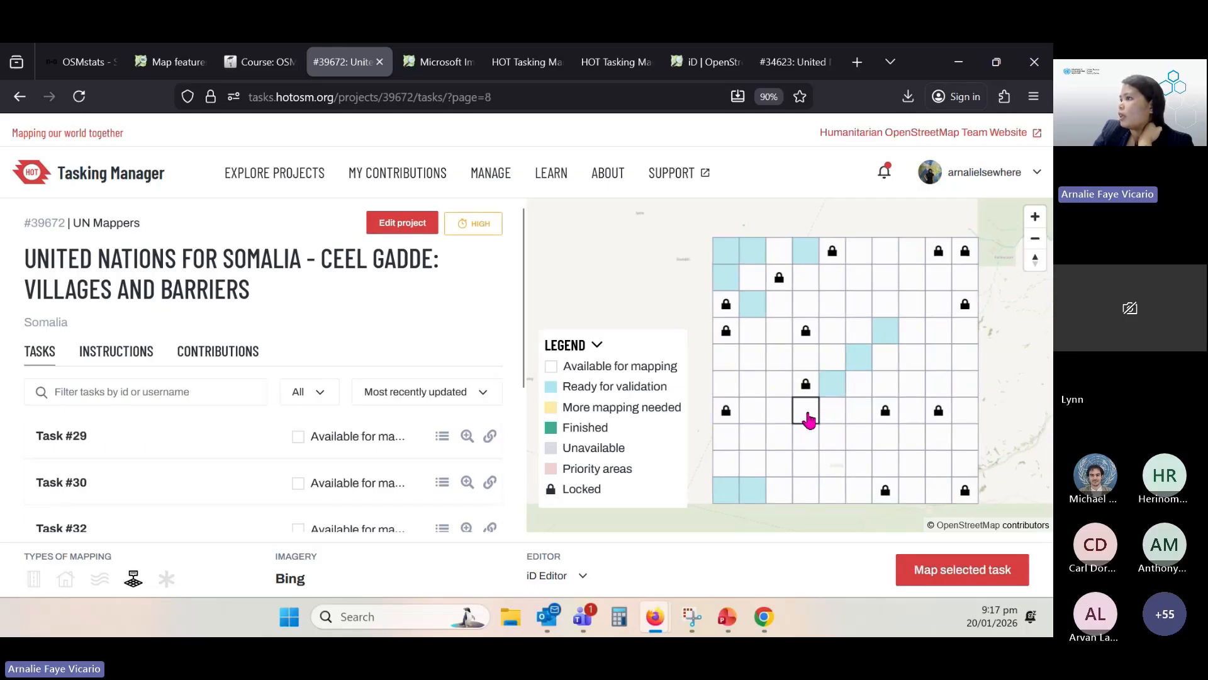
{"action": "left_click", "coordinate": [779, 414]}
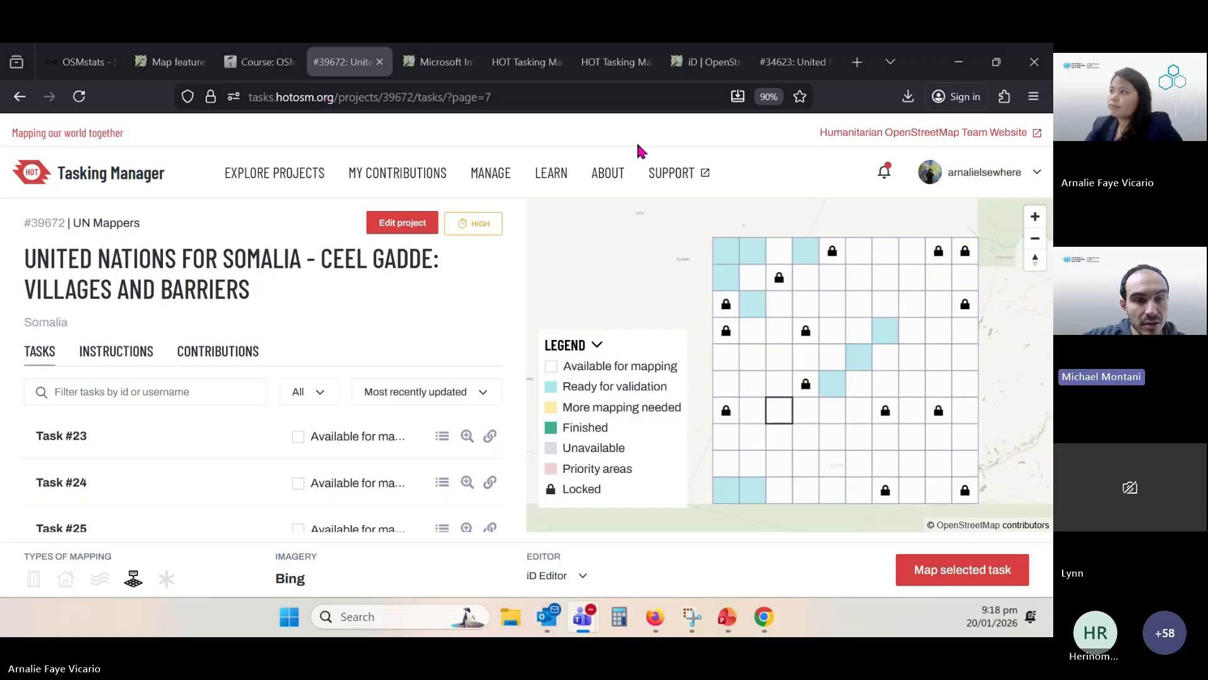
Open project #39672's instructions and read the guidance on imagery offset, places and place tags
{"action": "left_click", "coordinate": [111, 350]}
{"action": "scroll", "coordinate": [323, 409], "scroll_direction": "down", "scroll_amount": 2}
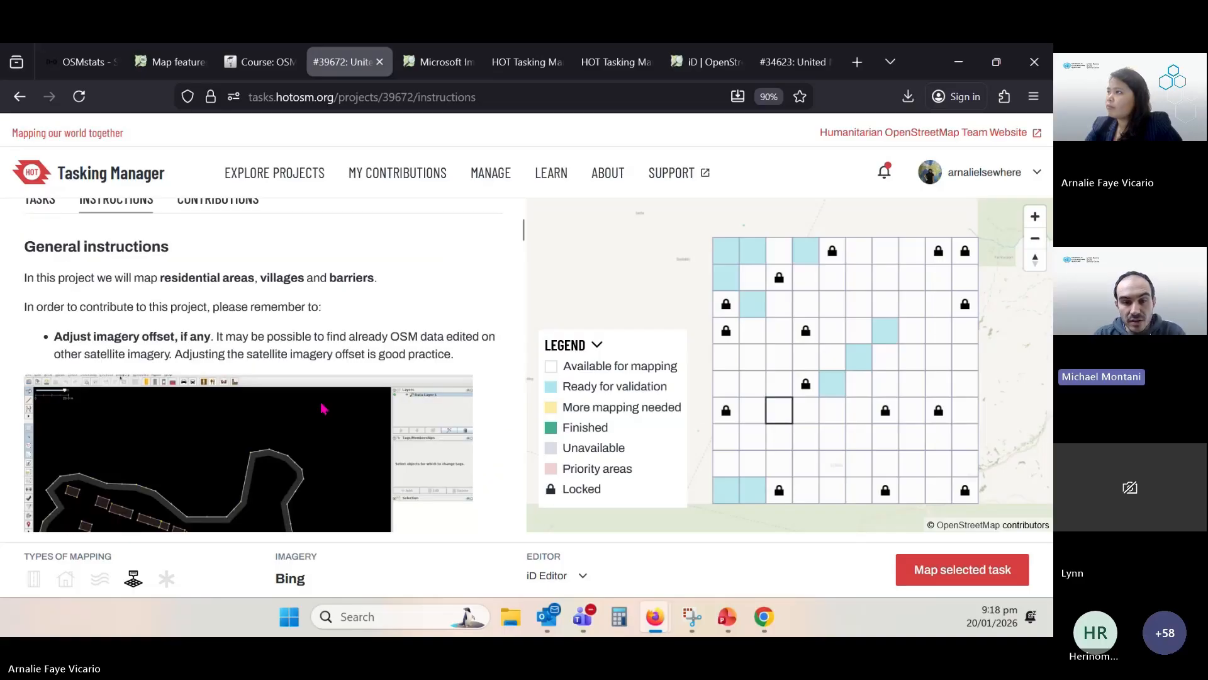
{"action": "scroll", "coordinate": [368, 408], "scroll_direction": "down", "scroll_amount": 2}
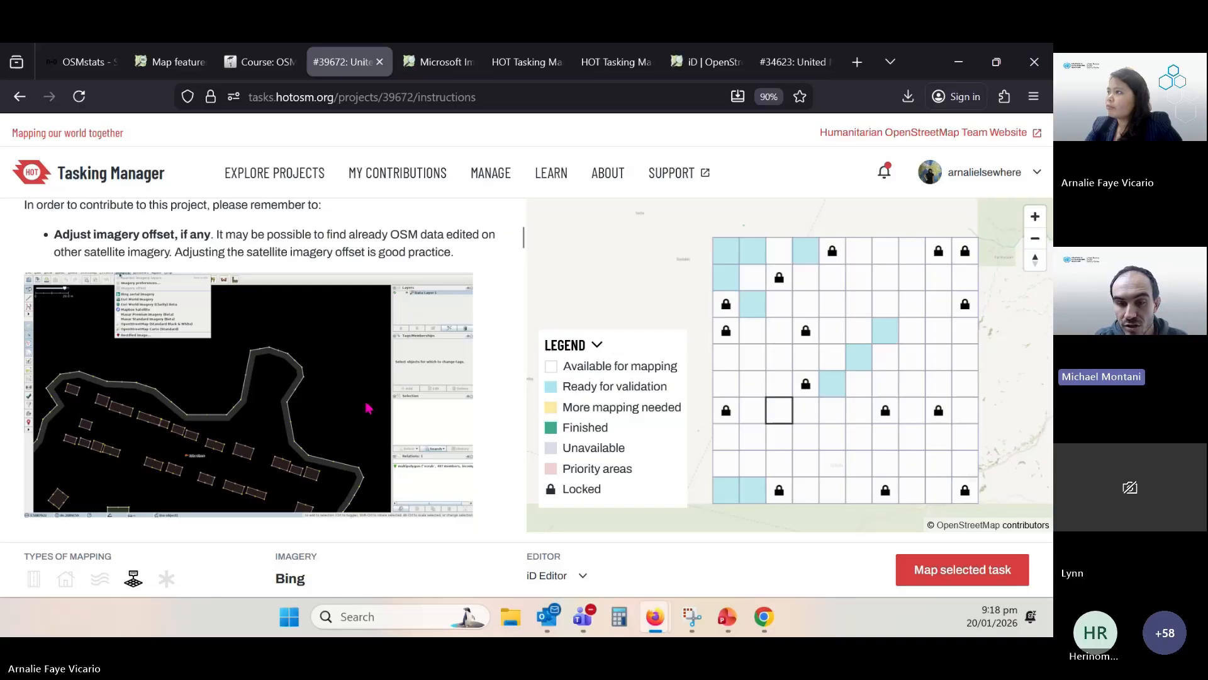
{"action": "scroll", "coordinate": [368, 407], "scroll_direction": "down", "scroll_amount": 3}
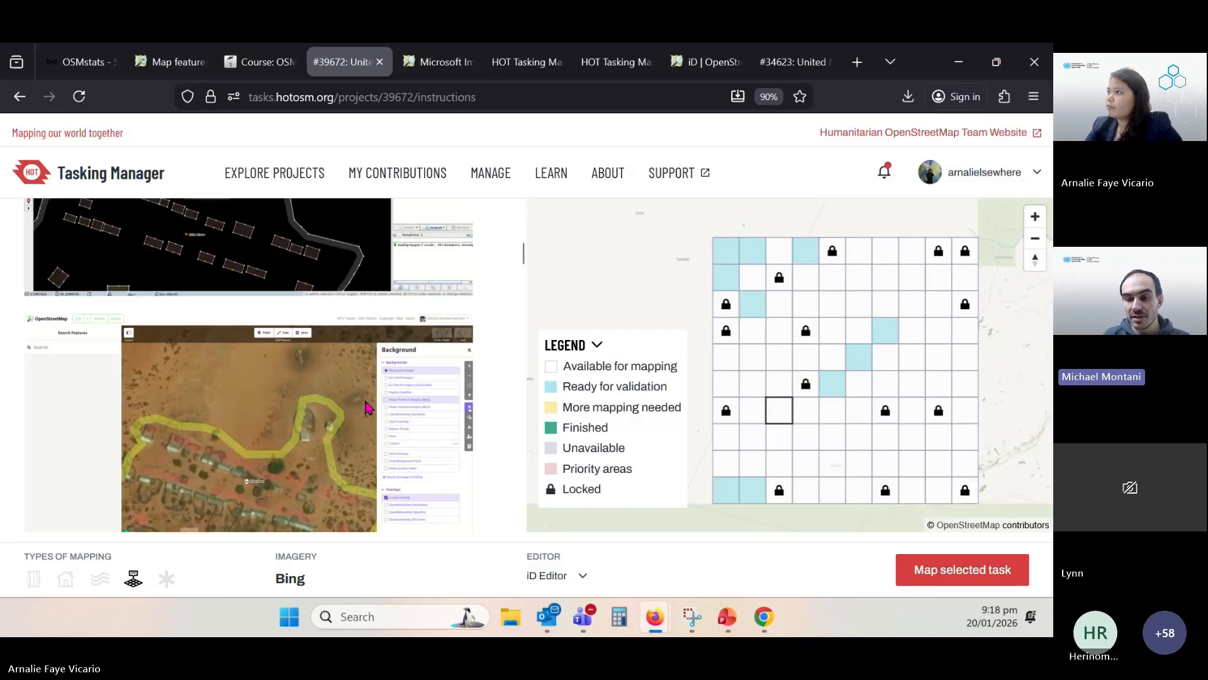
{"action": "scroll", "coordinate": [368, 408], "scroll_direction": "down", "scroll_amount": 5}
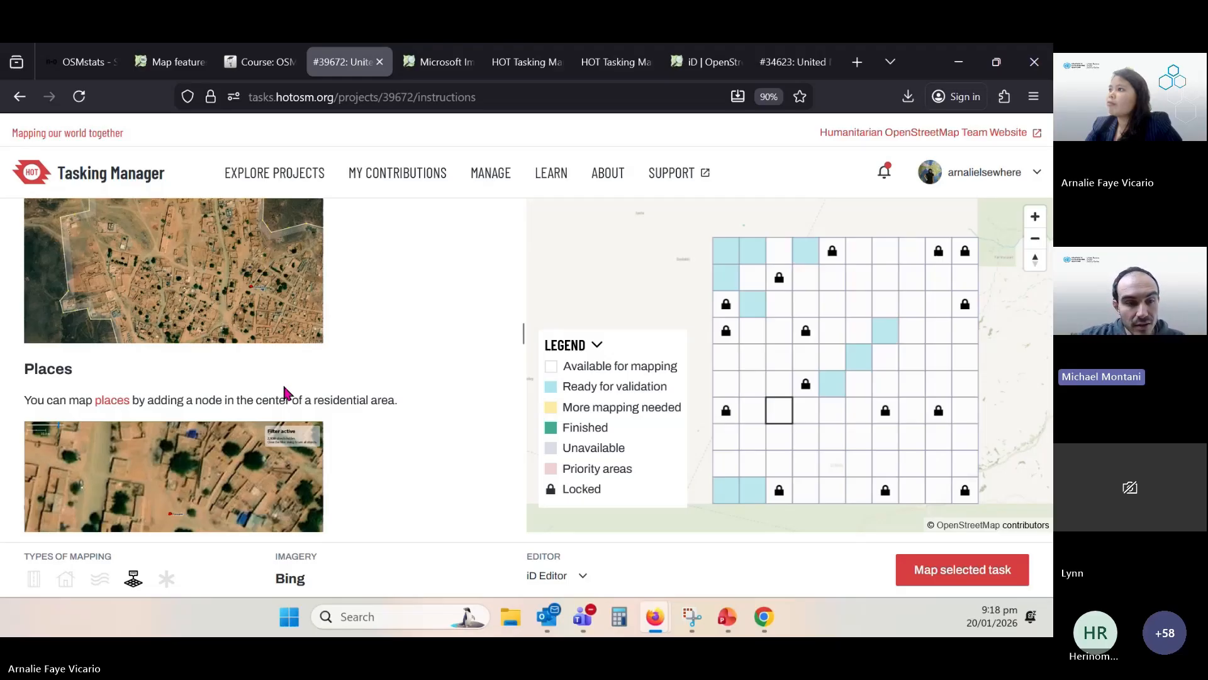
{"action": "scroll", "coordinate": [296, 346], "scroll_direction": "down", "scroll_amount": 5}
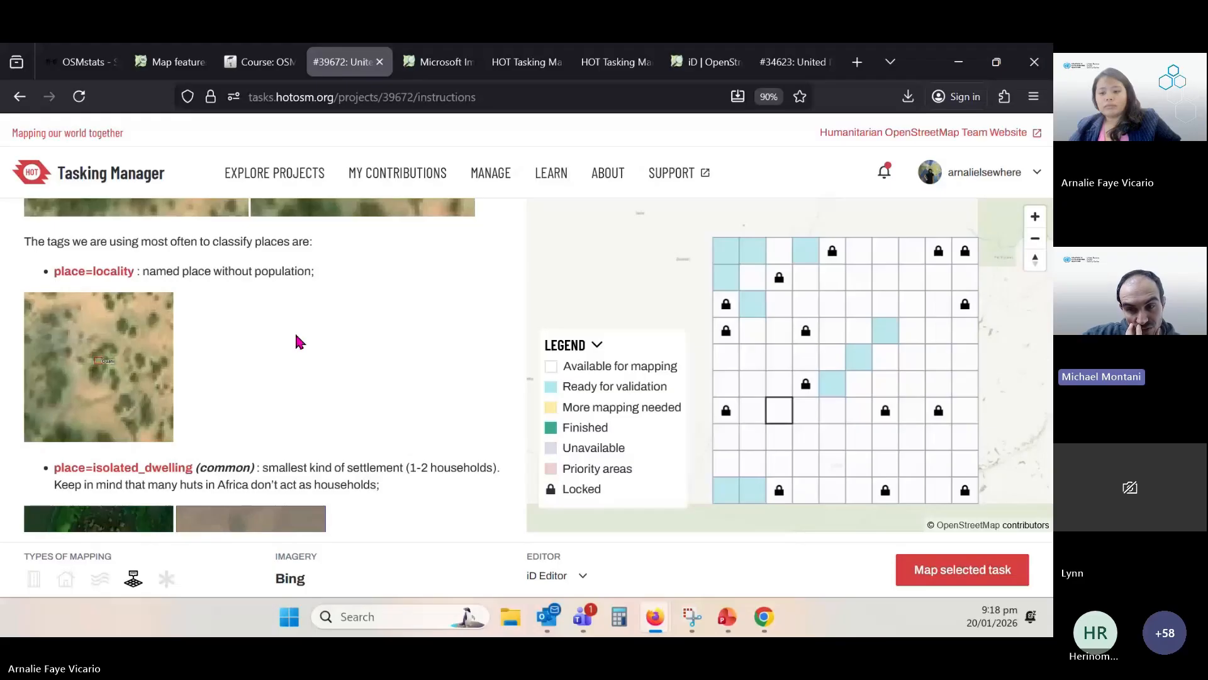
{"action": "scroll", "coordinate": [296, 340], "scroll_direction": "down", "scroll_amount": 5}
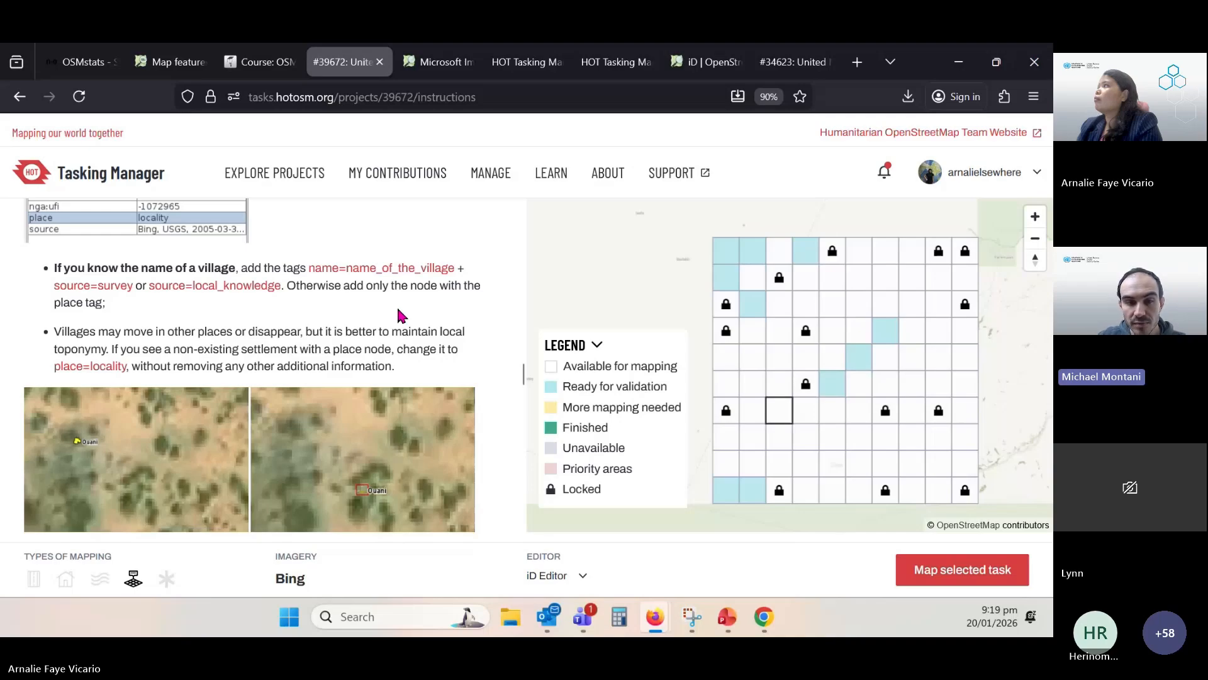
Search the web for "openstreetmap,us" in a new browser tab
{"action": "left_click", "coordinate": [811, 65]}
{"action": "left_click", "coordinate": [857, 61]}
{"action": "type", "text": "openstreet"}
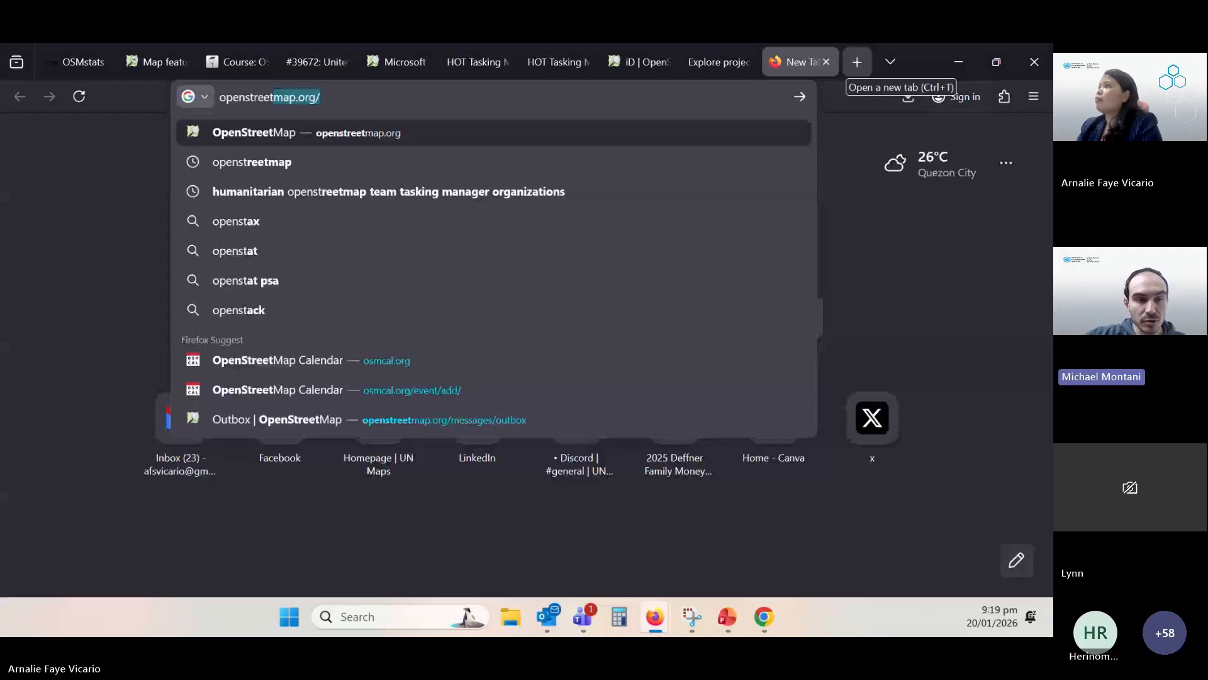
{"action": "type", "text": "map,"}
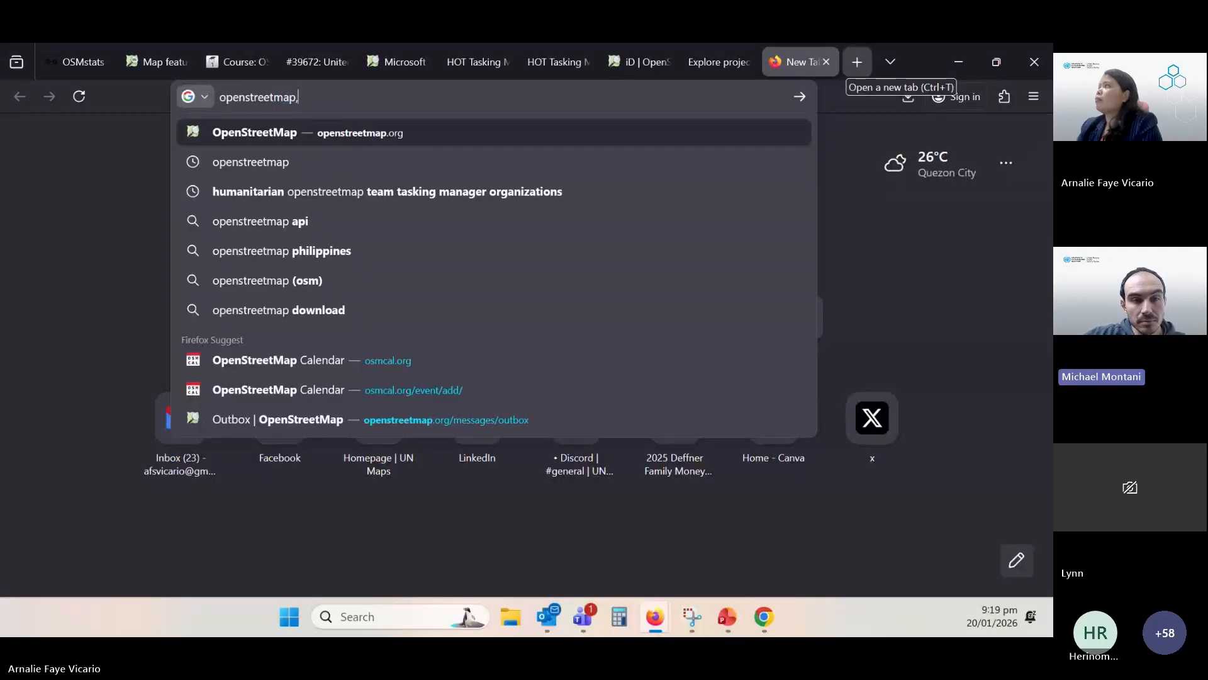
{"action": "type", "text": "us"}
{"action": "key", "text": "Return"}
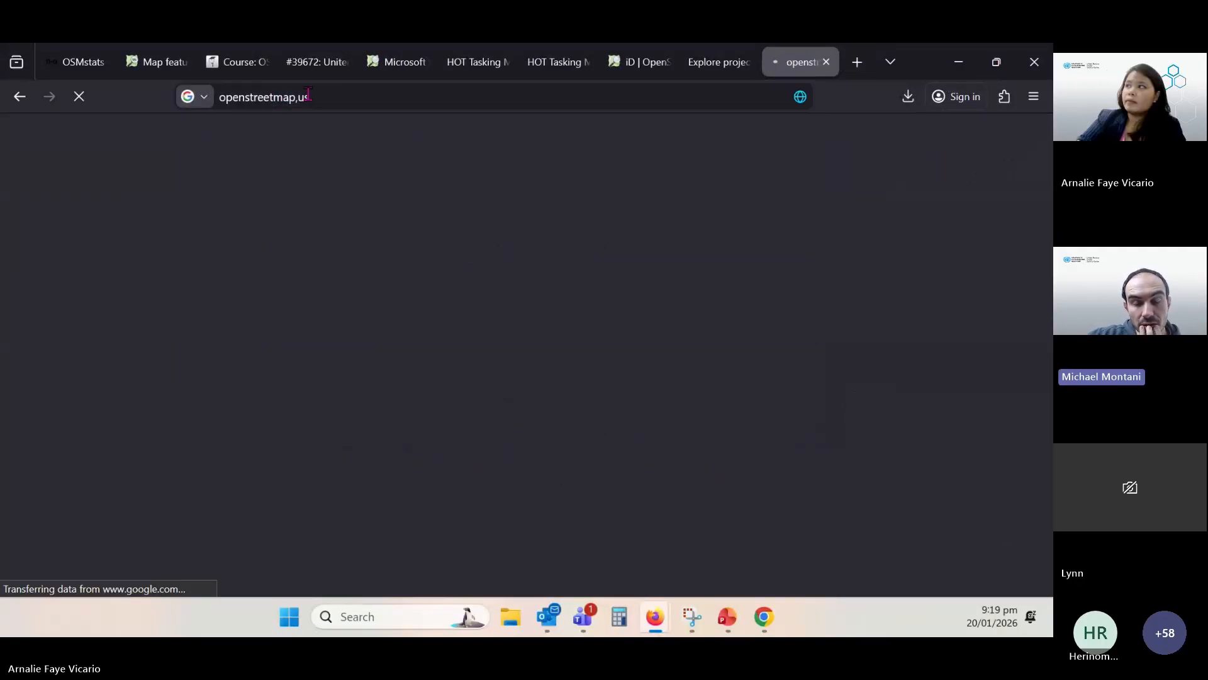
Open the TeachOSM website at teachosm.org in the current browser tab
{"action": "left_click", "coordinate": [309, 96]}
{"action": "type", "text": "teach"}
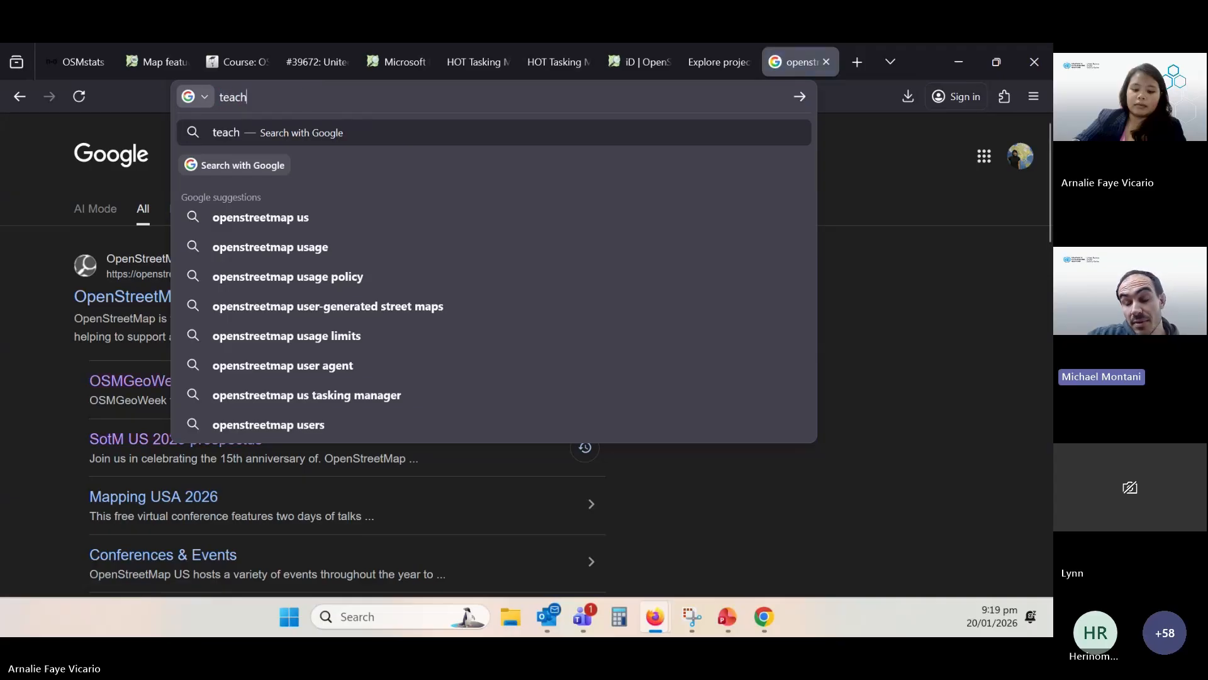
{"action": "type", "text": "o"}
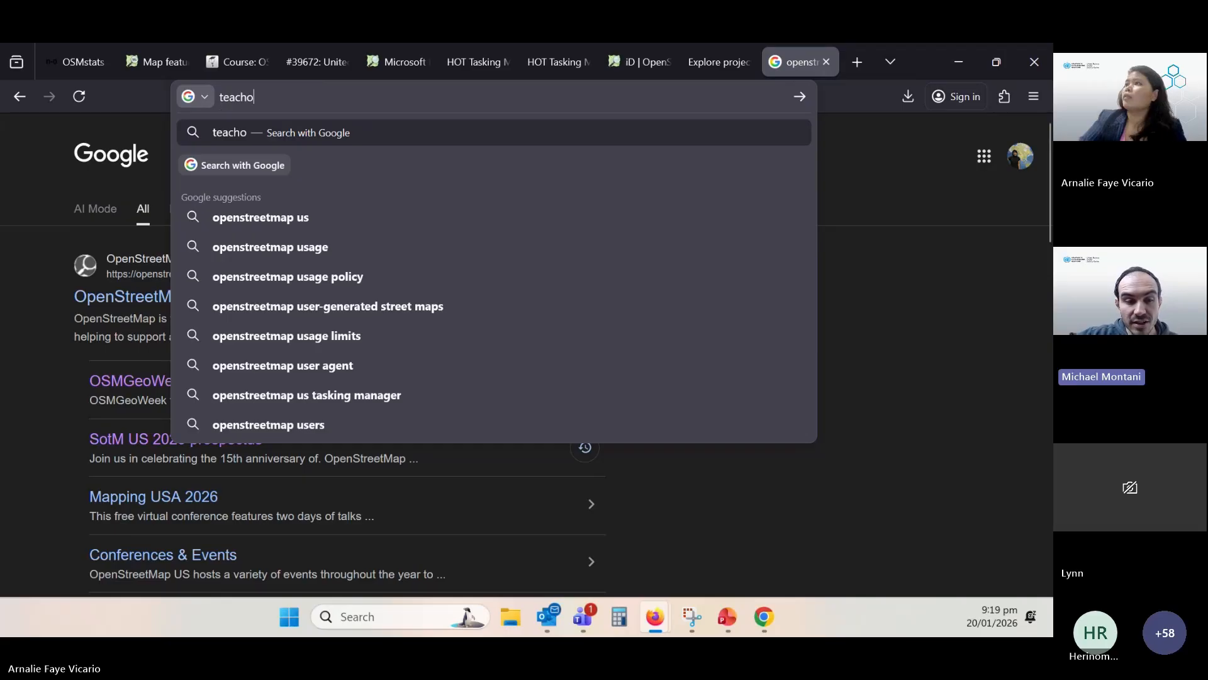
{"action": "type", "text": "sm.org"}
{"action": "key", "text": "Return"}
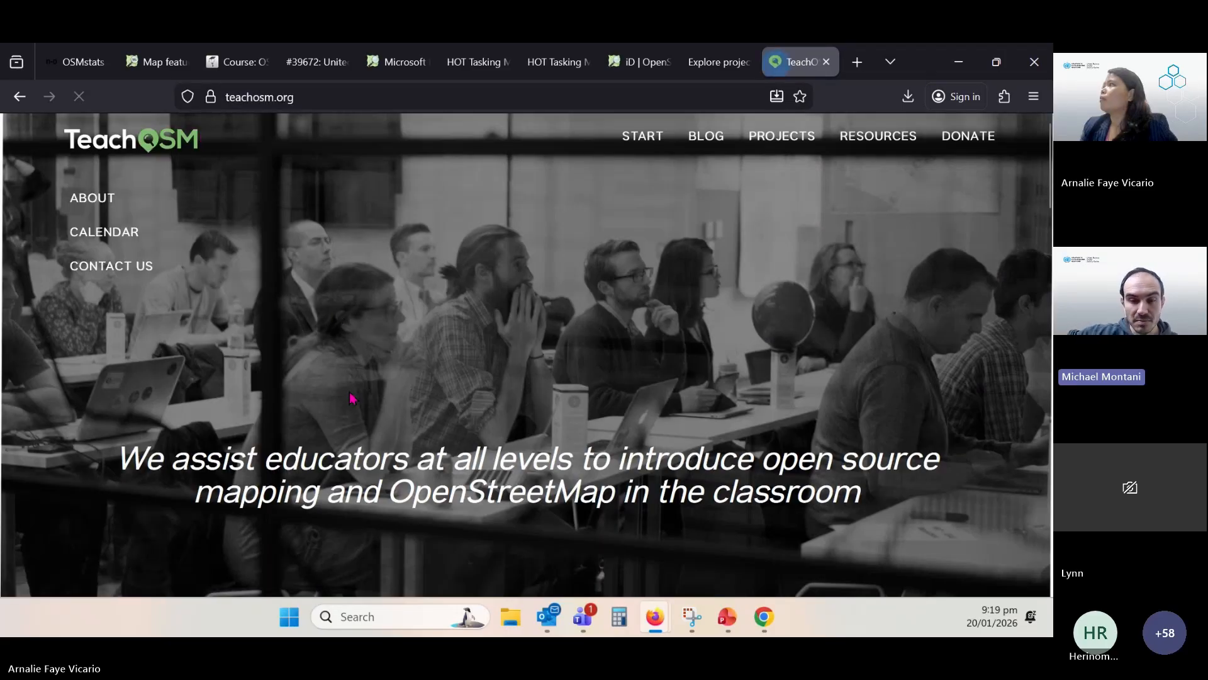
Look through the TeachOSM home page, from the educator offerings to the January 2026 calendar
{"action": "scroll", "coordinate": [344, 399], "scroll_direction": "down", "scroll_amount": 8}
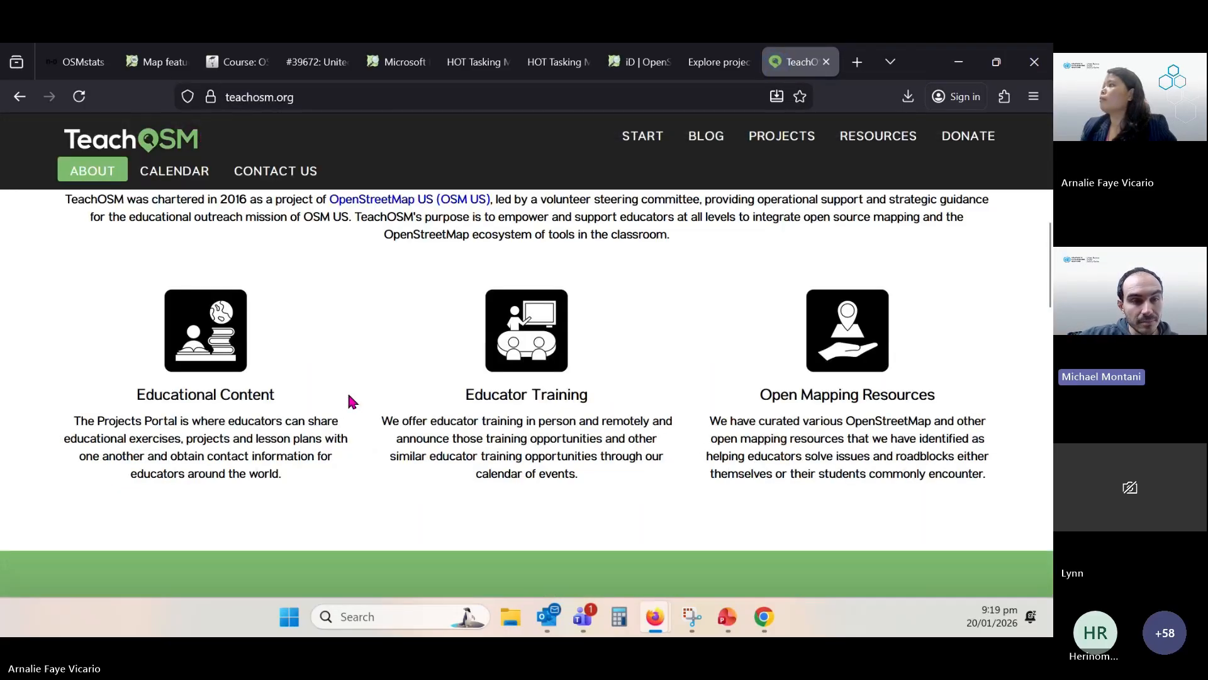
{"action": "scroll", "coordinate": [409, 389], "scroll_direction": "up", "scroll_amount": 8}
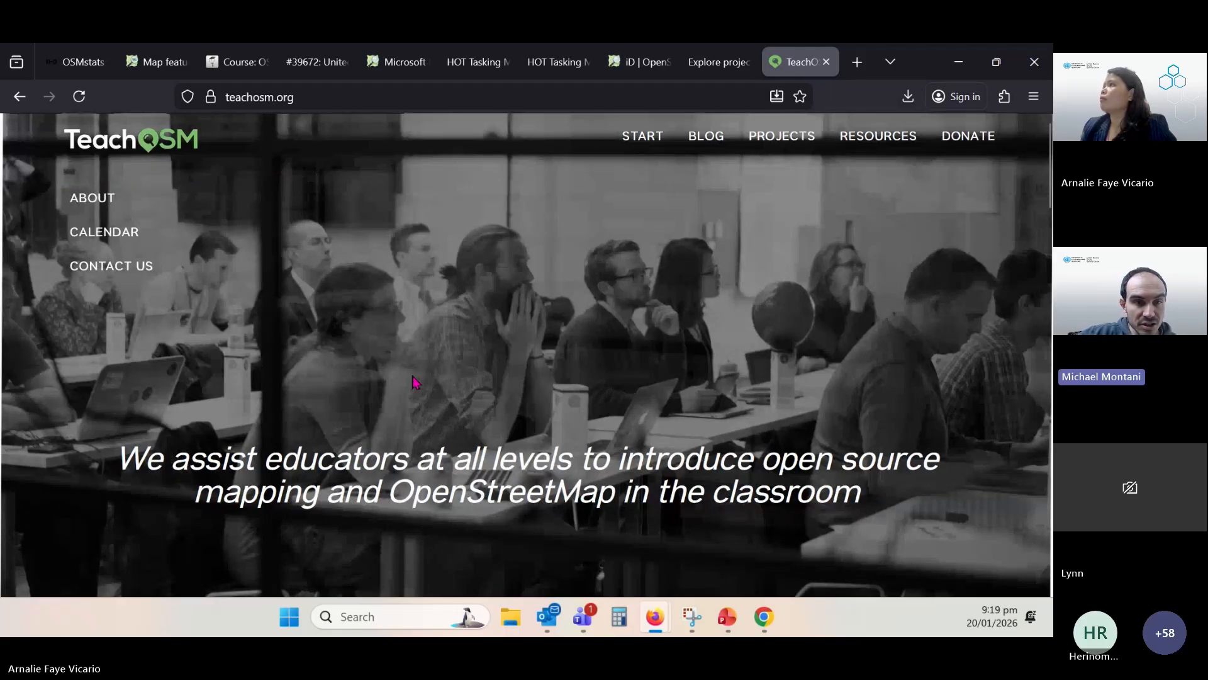
{"action": "scroll", "coordinate": [420, 263], "scroll_direction": "down", "scroll_amount": 10}
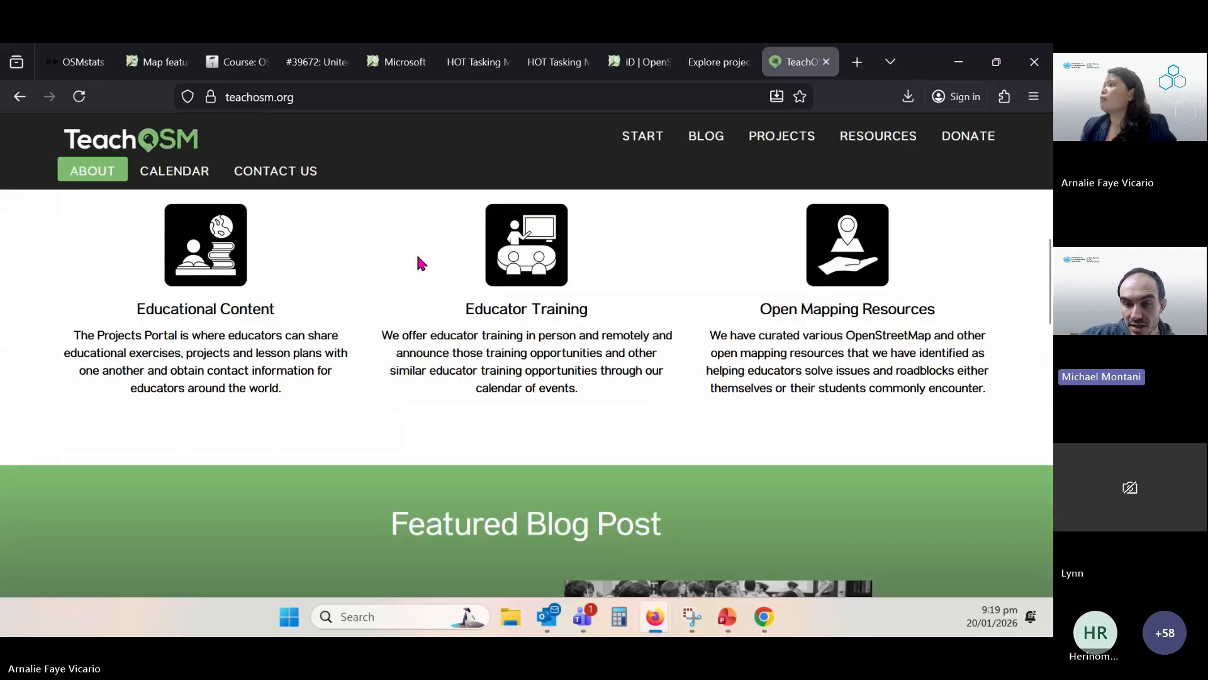
{"action": "scroll", "coordinate": [414, 266], "scroll_direction": "down", "scroll_amount": 9}
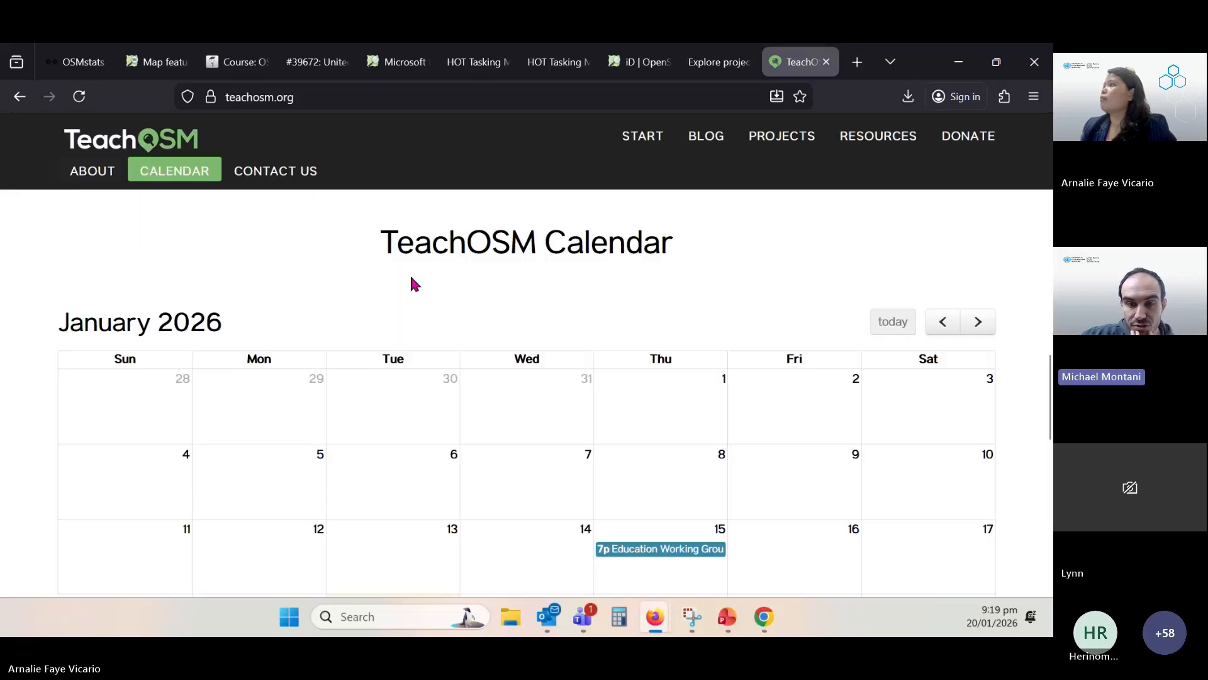
{"action": "scroll", "coordinate": [414, 275], "scroll_direction": "down", "scroll_amount": 5}
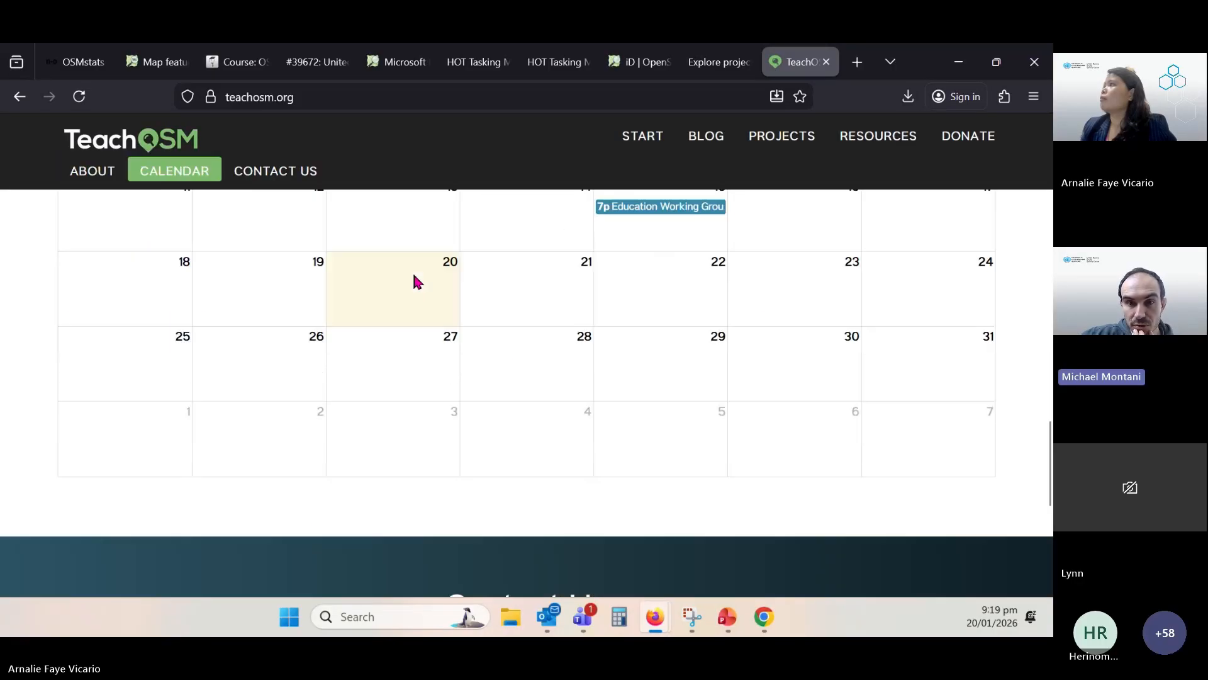
{"action": "left_click", "coordinate": [539, 65]}
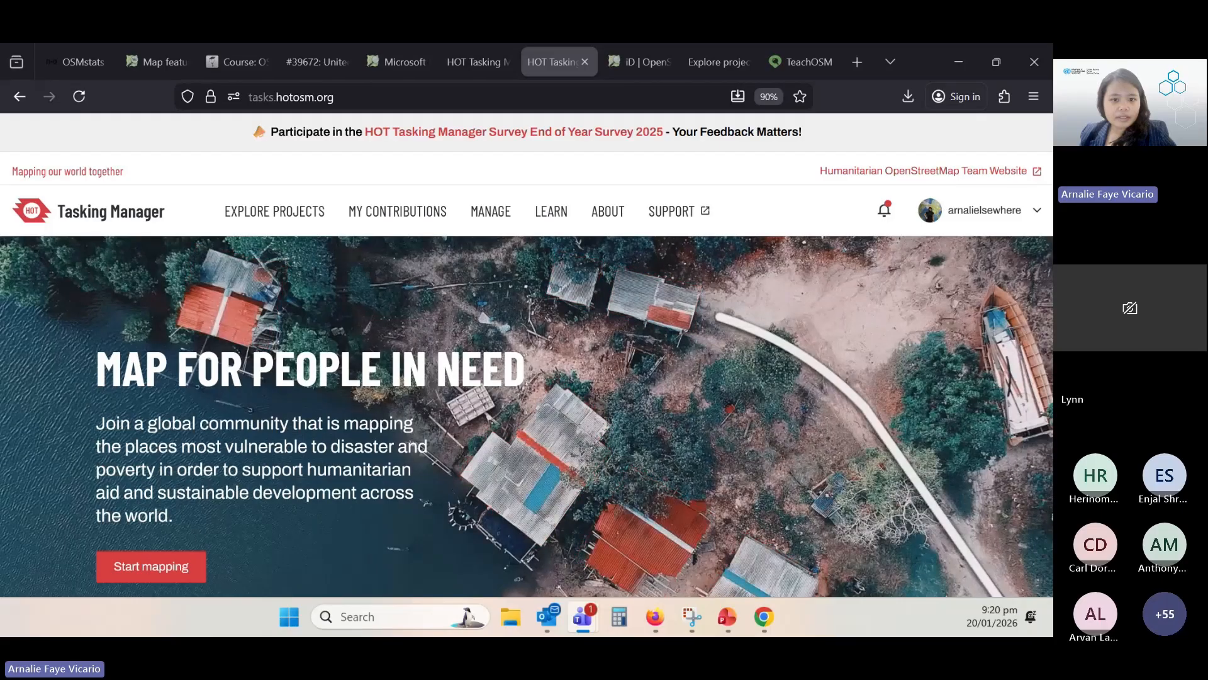
{"action": "left_click", "coordinate": [478, 62]}
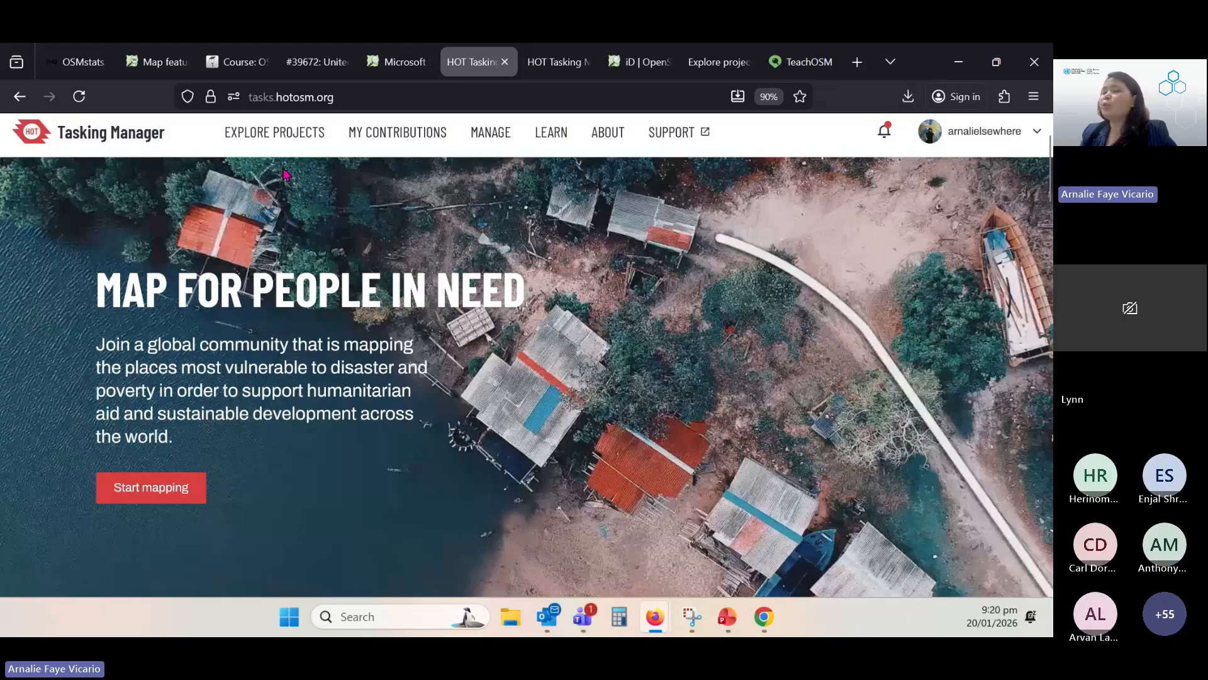
{"action": "left_click", "coordinate": [545, 62]}
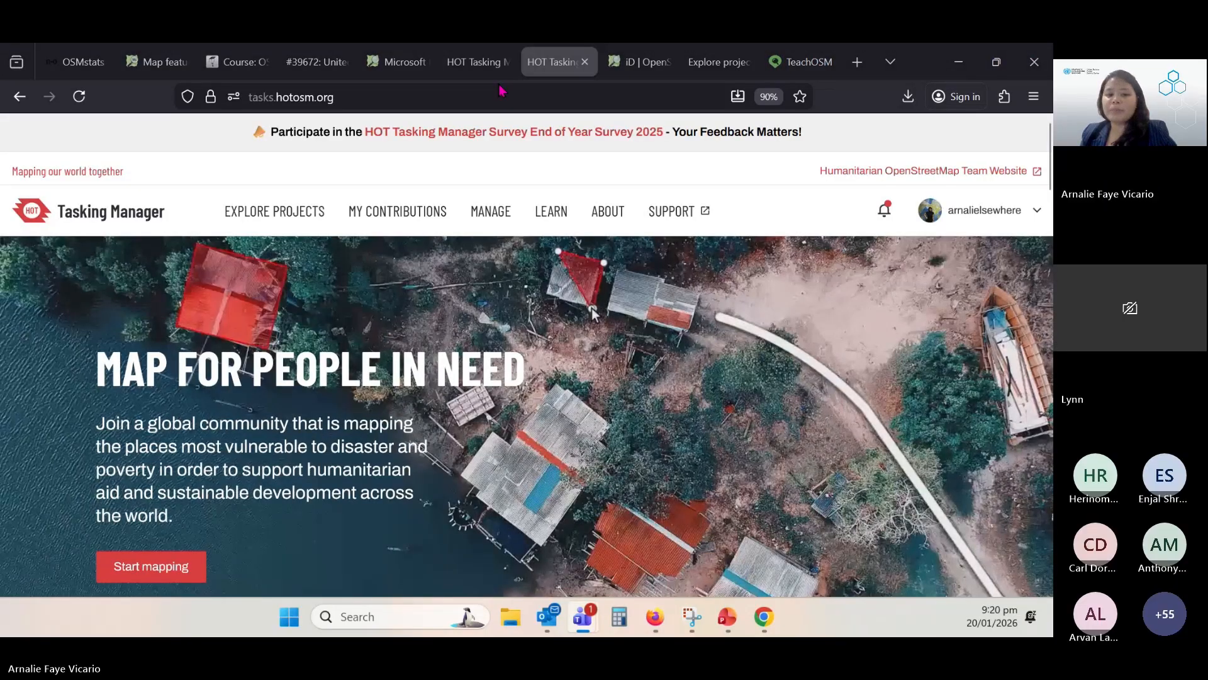
{"action": "left_click", "coordinate": [492, 66]}
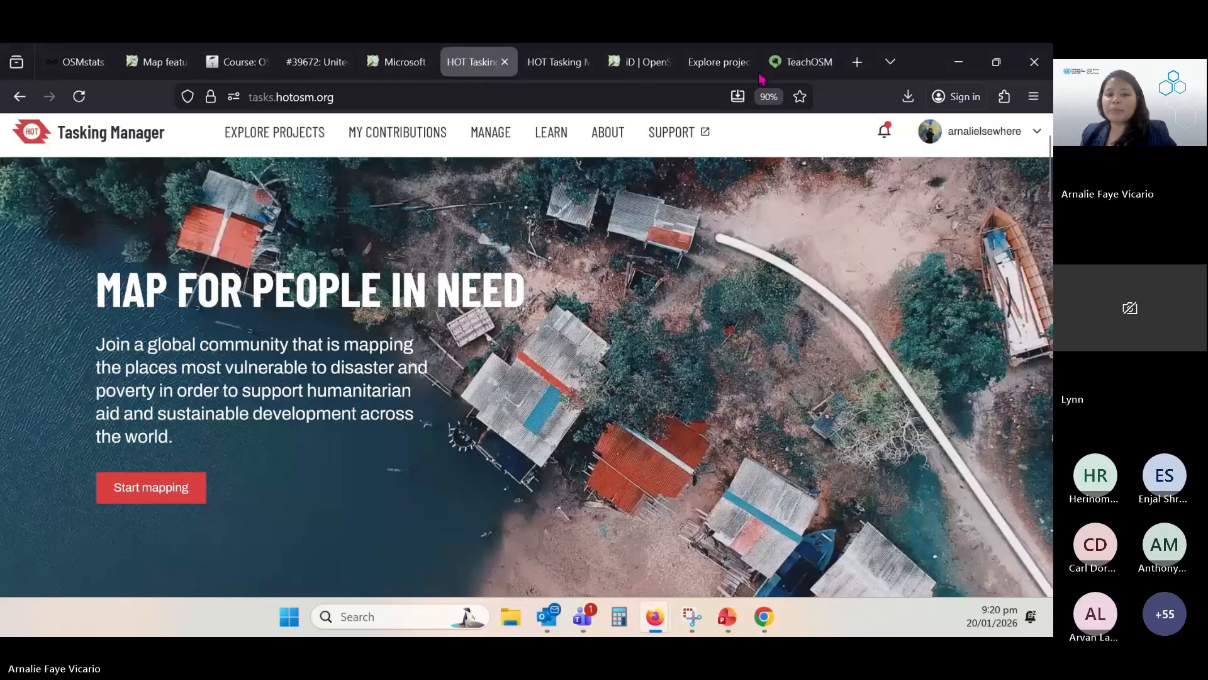
{"action": "left_click", "coordinate": [312, 62]}
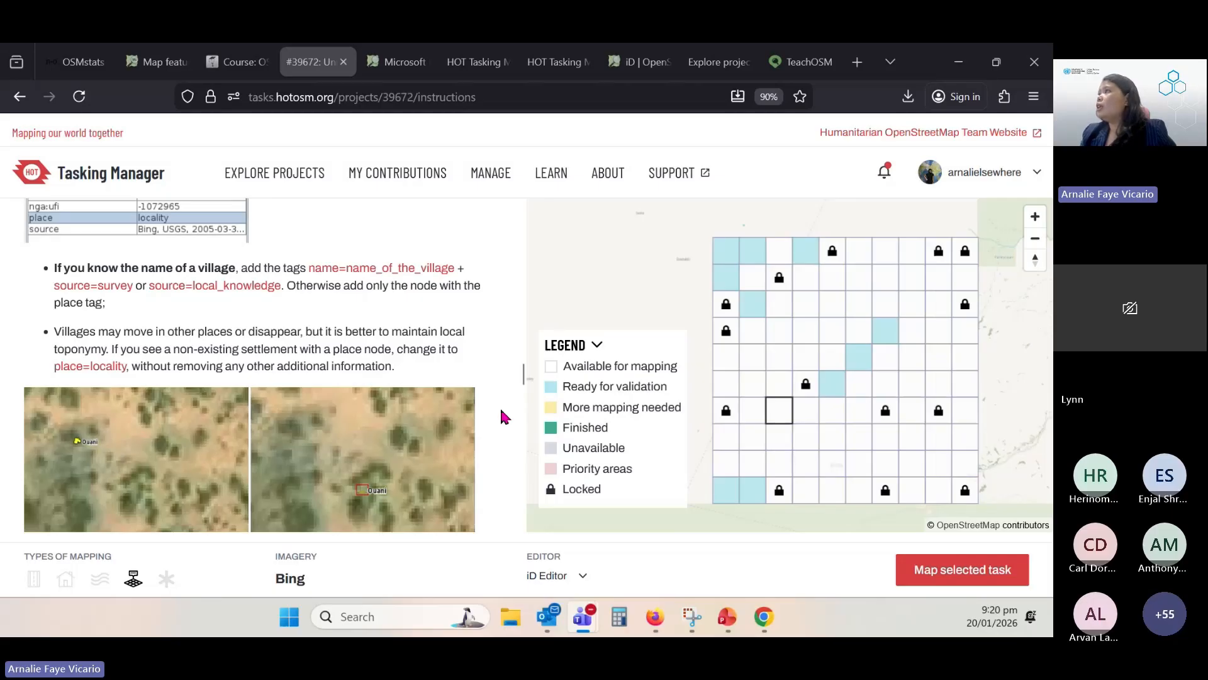
{"action": "left_click", "coordinate": [236, 62]}
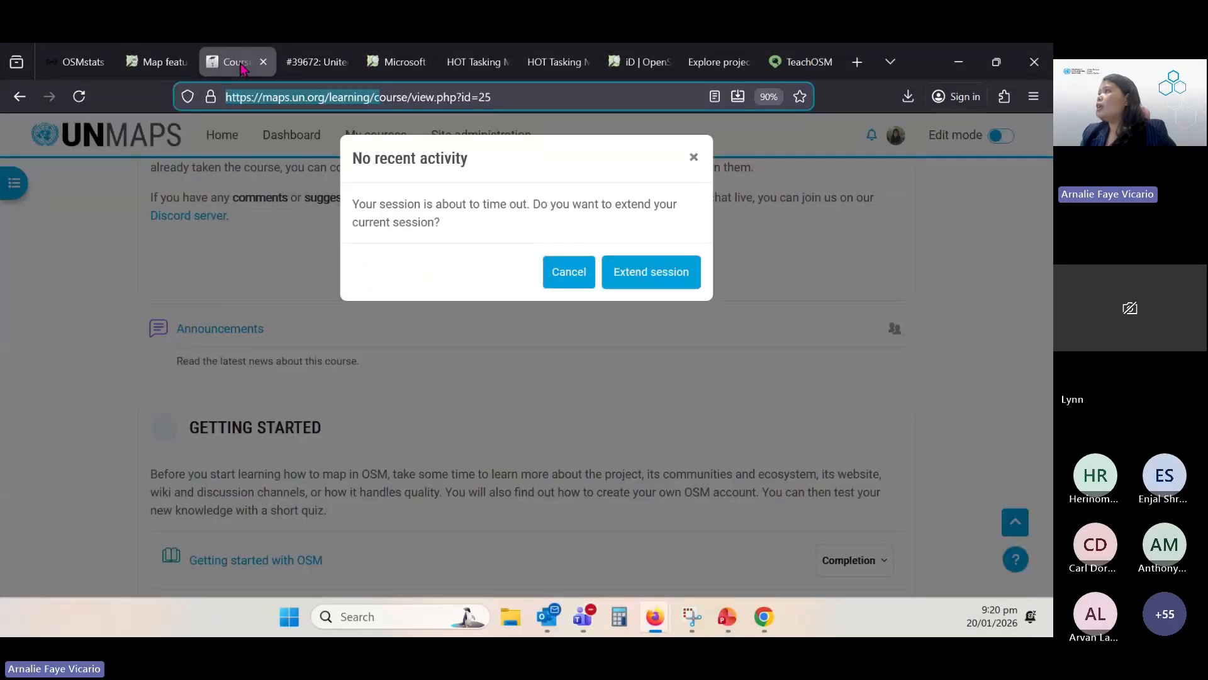
{"action": "left_click", "coordinate": [312, 61]}
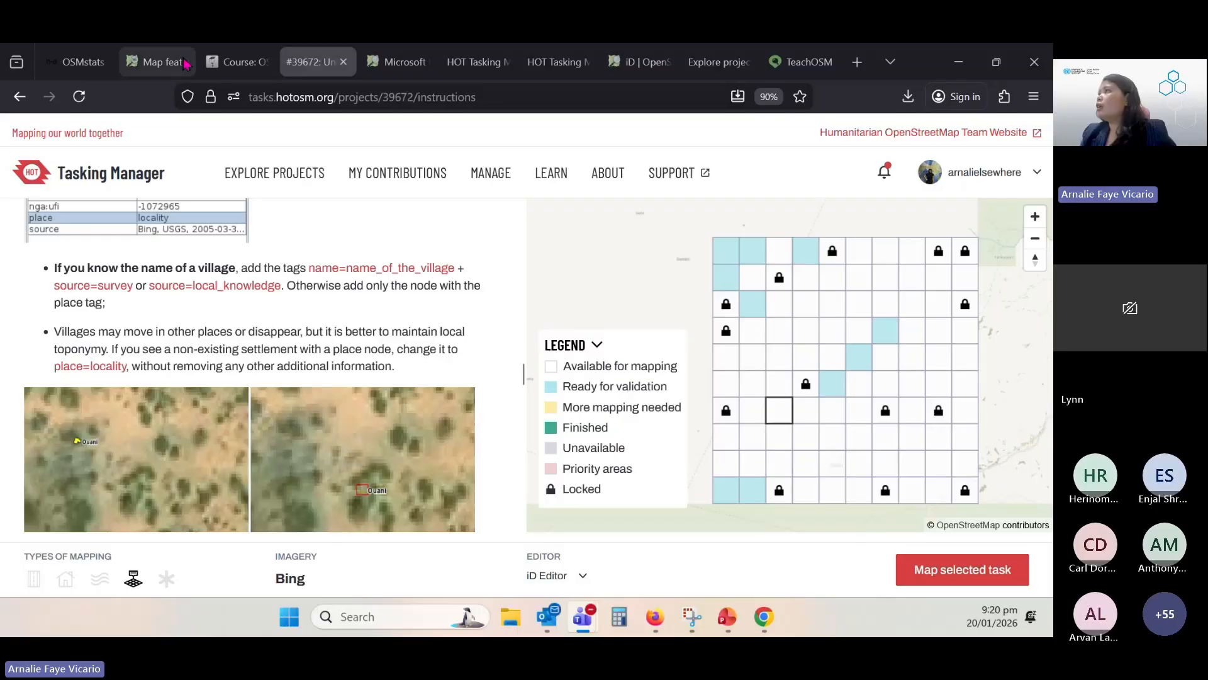
Return to the UN Maps OSM basics course, extend the session and review its introduction, guides and quizzes
{"action": "left_click", "coordinate": [236, 61]}
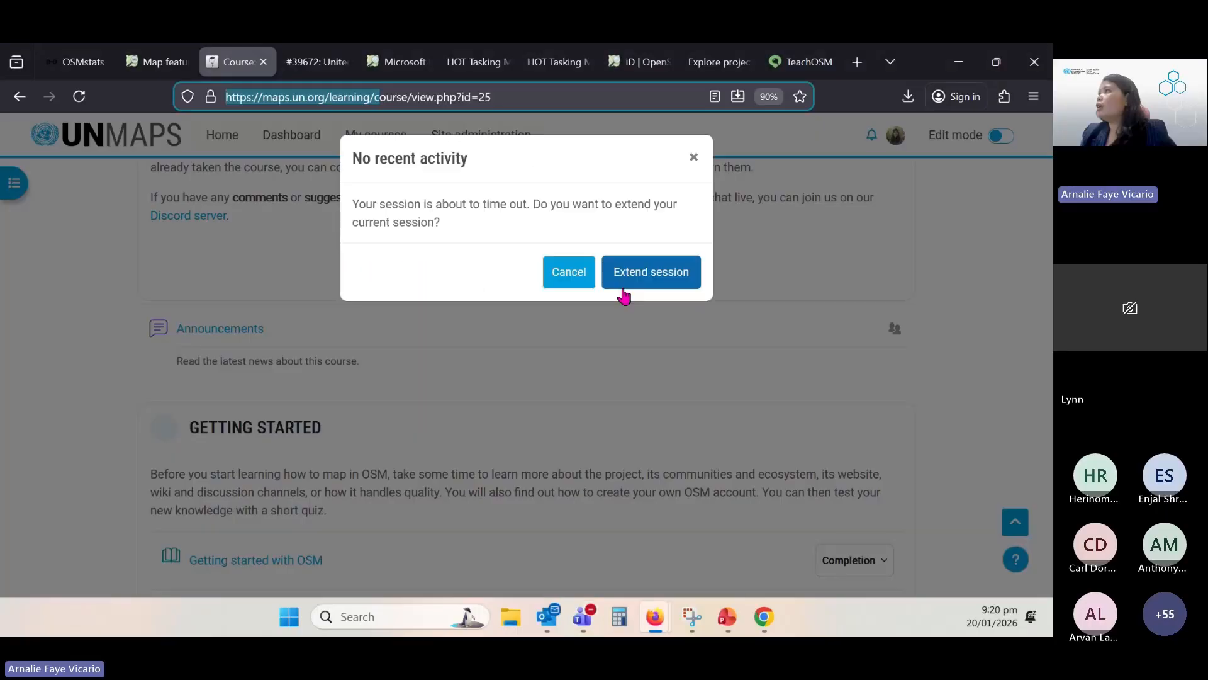
{"action": "left_click", "coordinate": [651, 272]}
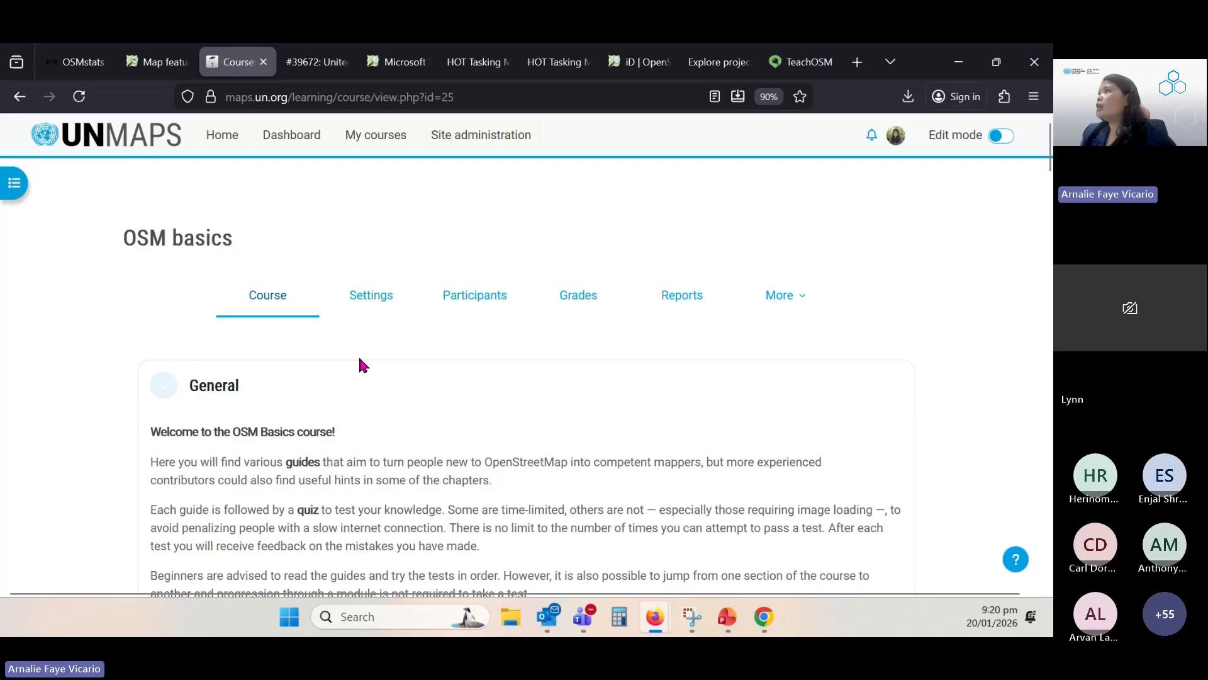
{"action": "scroll", "coordinate": [364, 365], "scroll_direction": "down", "scroll_amount": 3}
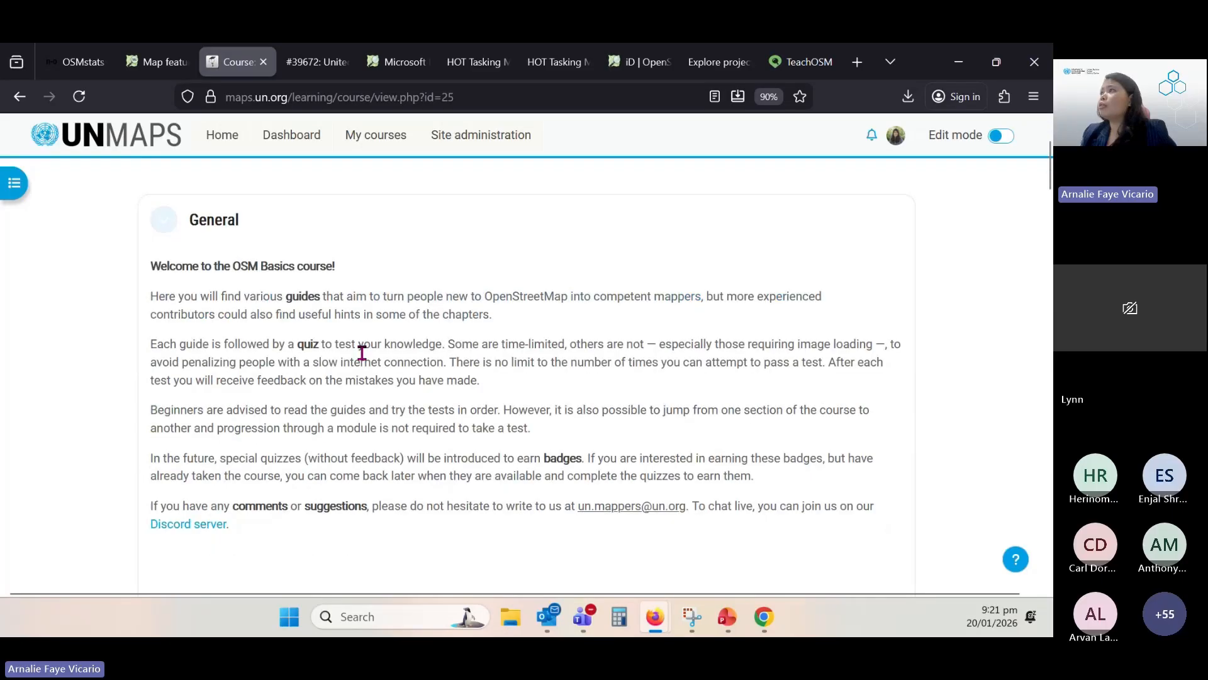
{"action": "scroll", "coordinate": [362, 353], "scroll_direction": "down", "scroll_amount": 4}
{"action": "scroll", "coordinate": [369, 357], "scroll_direction": "down", "scroll_amount": 6}
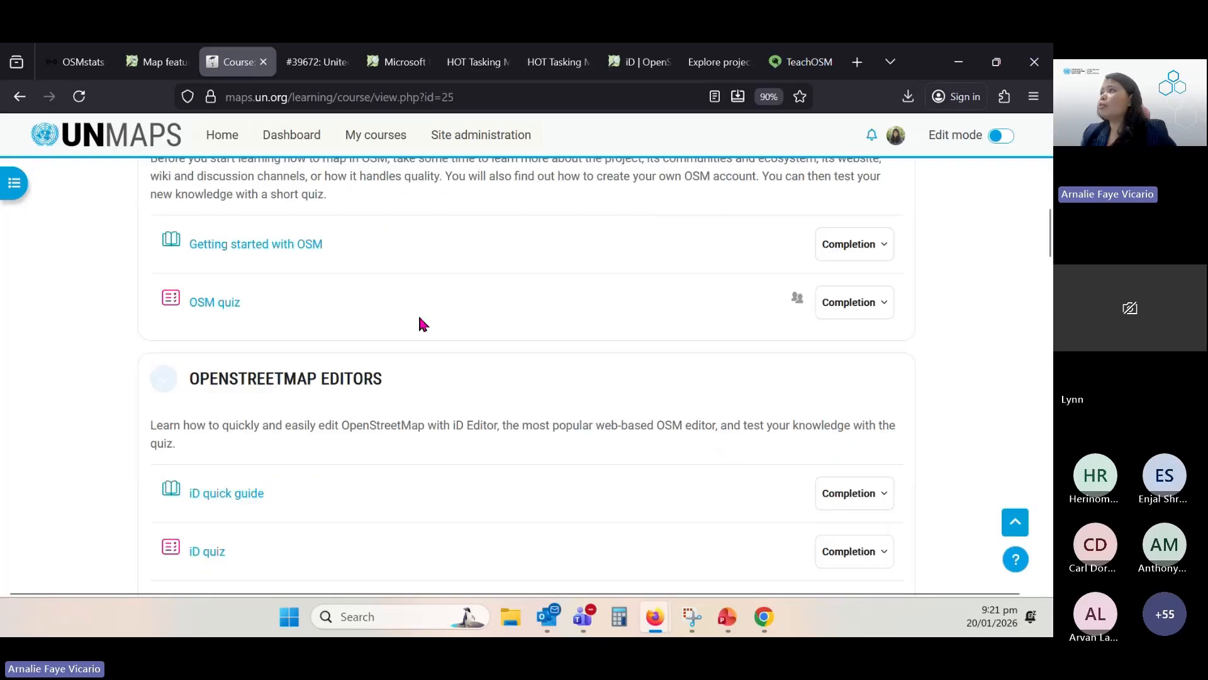
Review the OSM basics course's welcome text, Getting Started section and OpenStreetMap Editors guides and quizzes
{"action": "scroll", "coordinate": [216, 351], "scroll_direction": "down", "scroll_amount": 3}
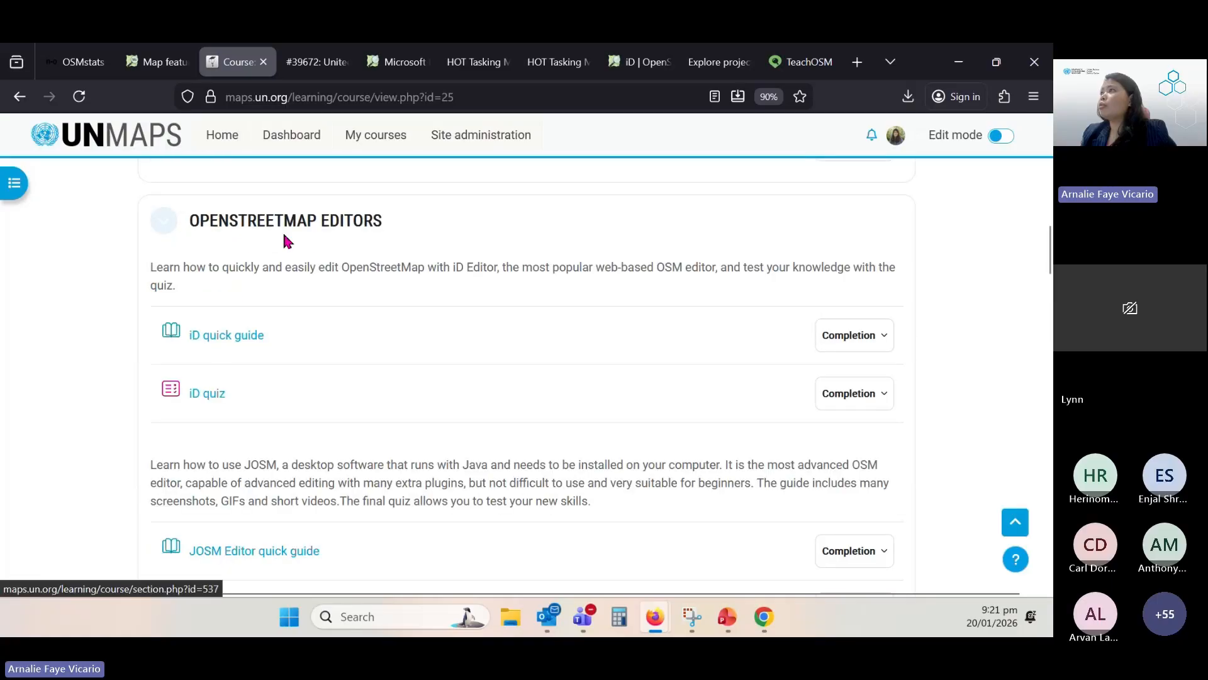
{"action": "scroll", "coordinate": [391, 352], "scroll_direction": "up", "scroll_amount": 6}
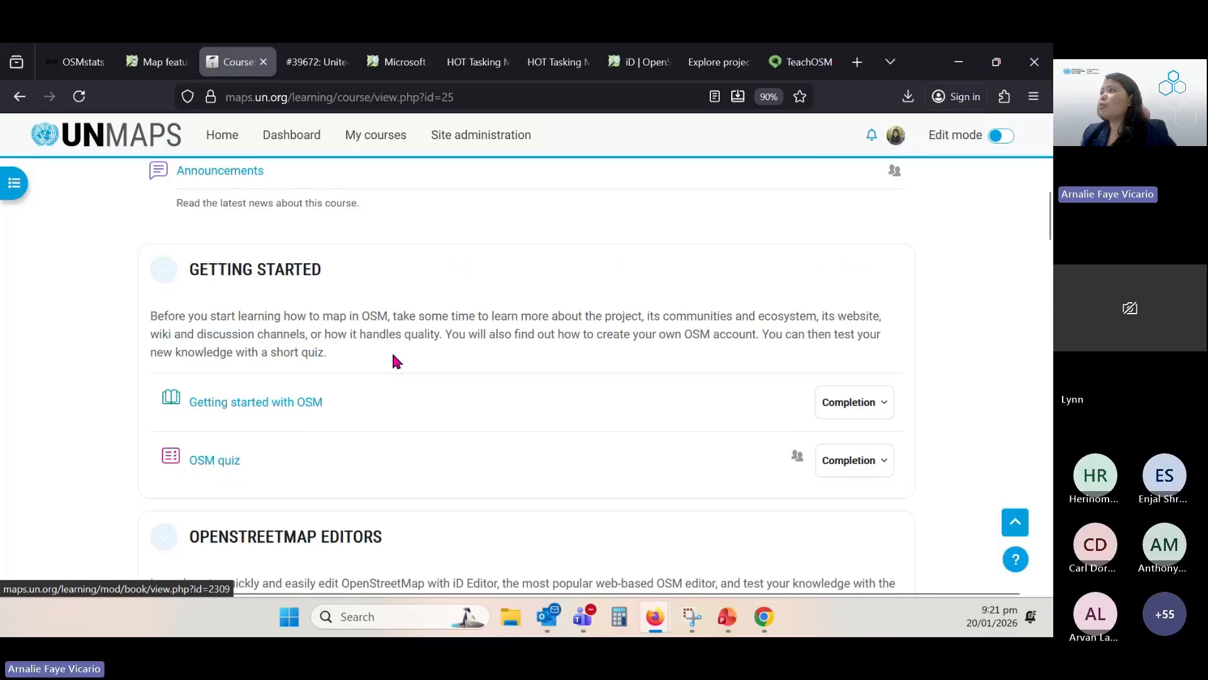
{"action": "scroll", "coordinate": [393, 353], "scroll_direction": "up", "scroll_amount": 5}
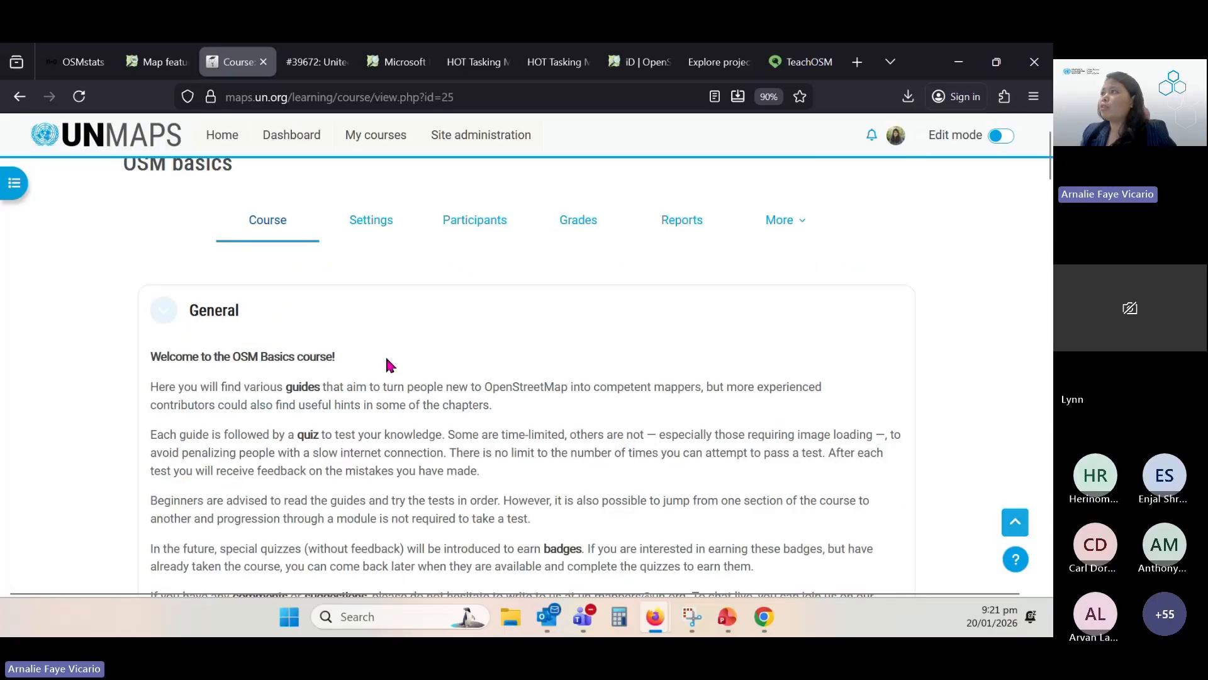
{"action": "scroll", "coordinate": [388, 363], "scroll_direction": "down", "scroll_amount": 5}
{"action": "scroll", "coordinate": [387, 359], "scroll_direction": "up", "scroll_amount": 1}
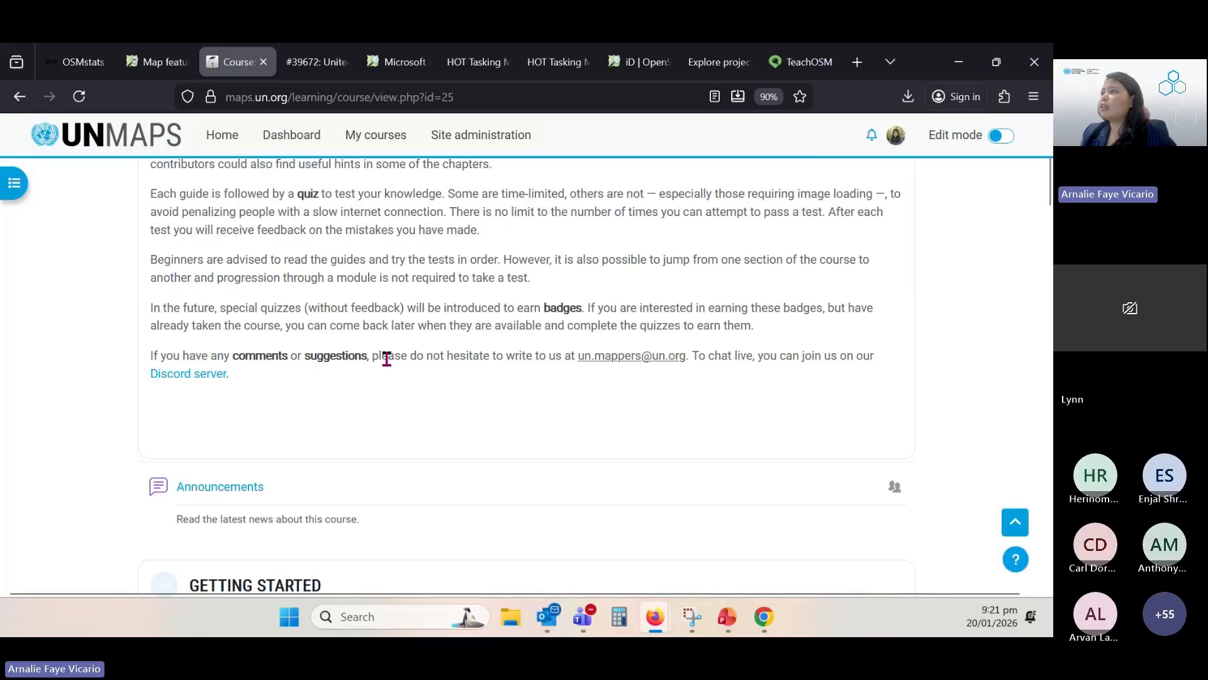
{"action": "scroll", "coordinate": [387, 358], "scroll_direction": "down", "scroll_amount": 5}
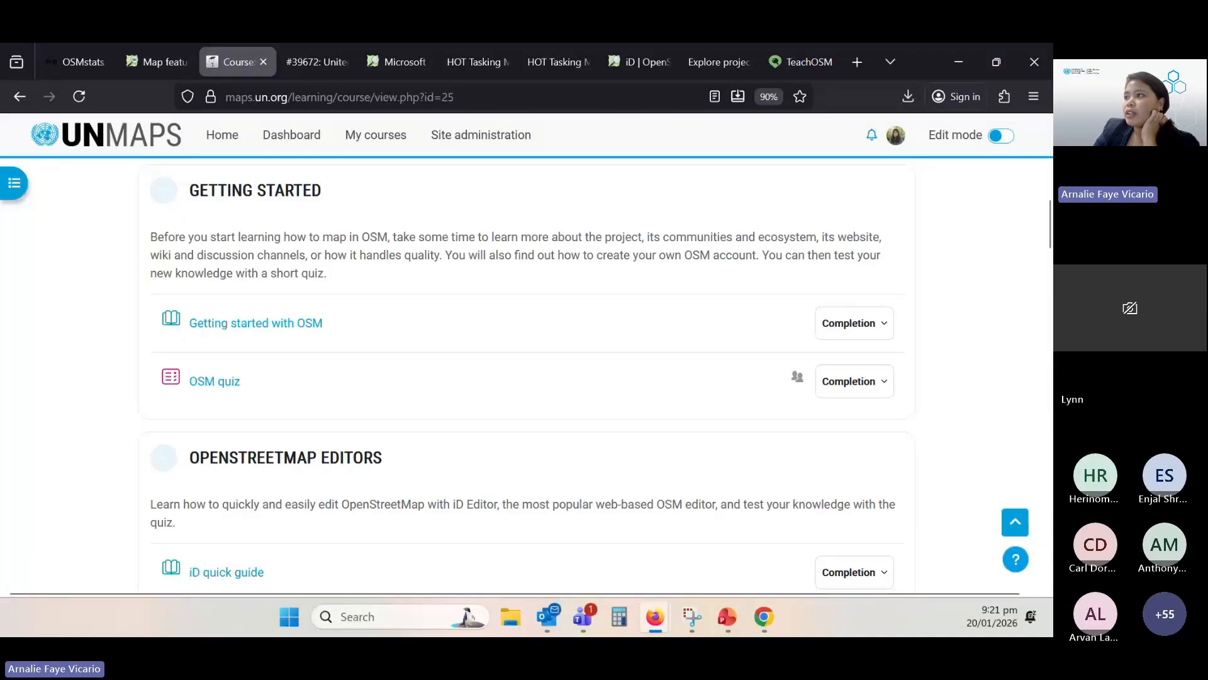
{"action": "left_click", "coordinate": [797, 432]}
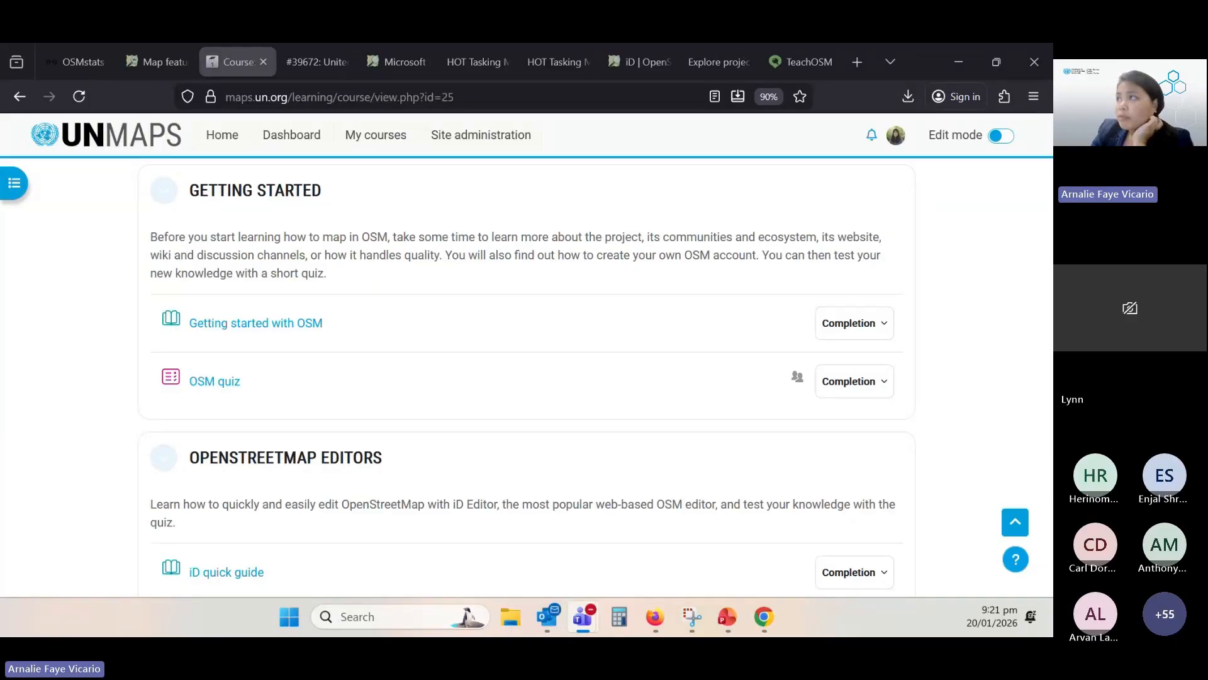
Return to project #39672, select a task available for mapping, and read the instructions on place tags and hedges
{"action": "left_click", "coordinate": [304, 63]}
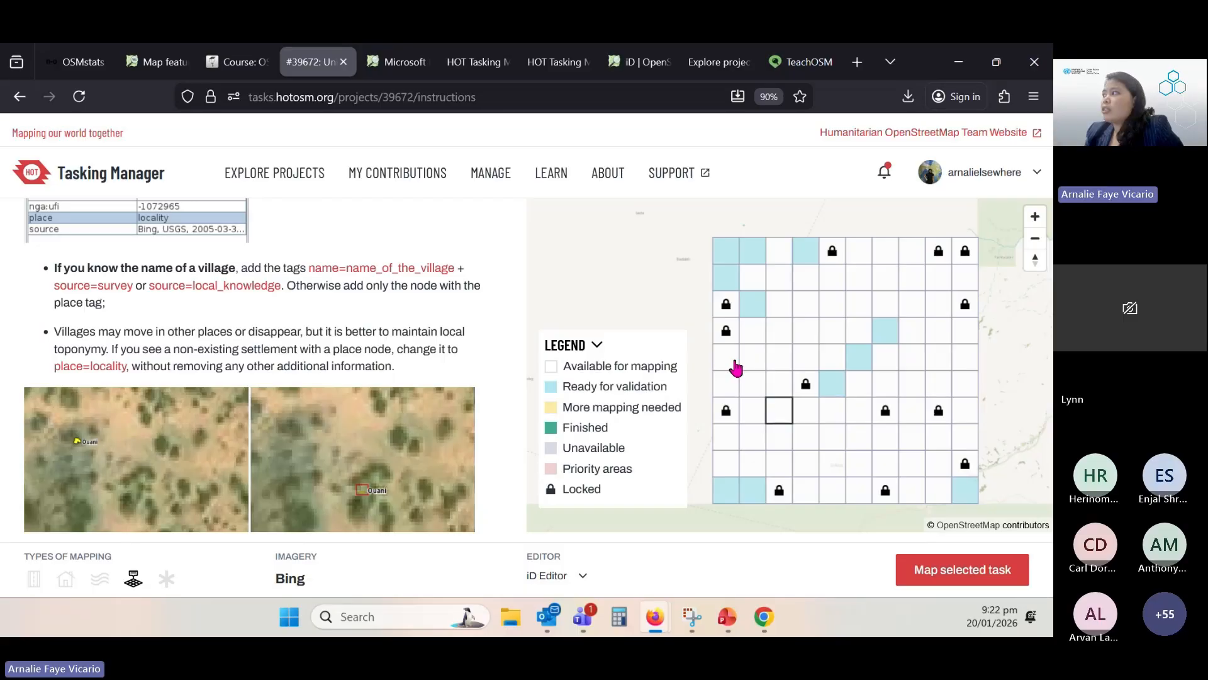
{"action": "left_click", "coordinate": [732, 363]}
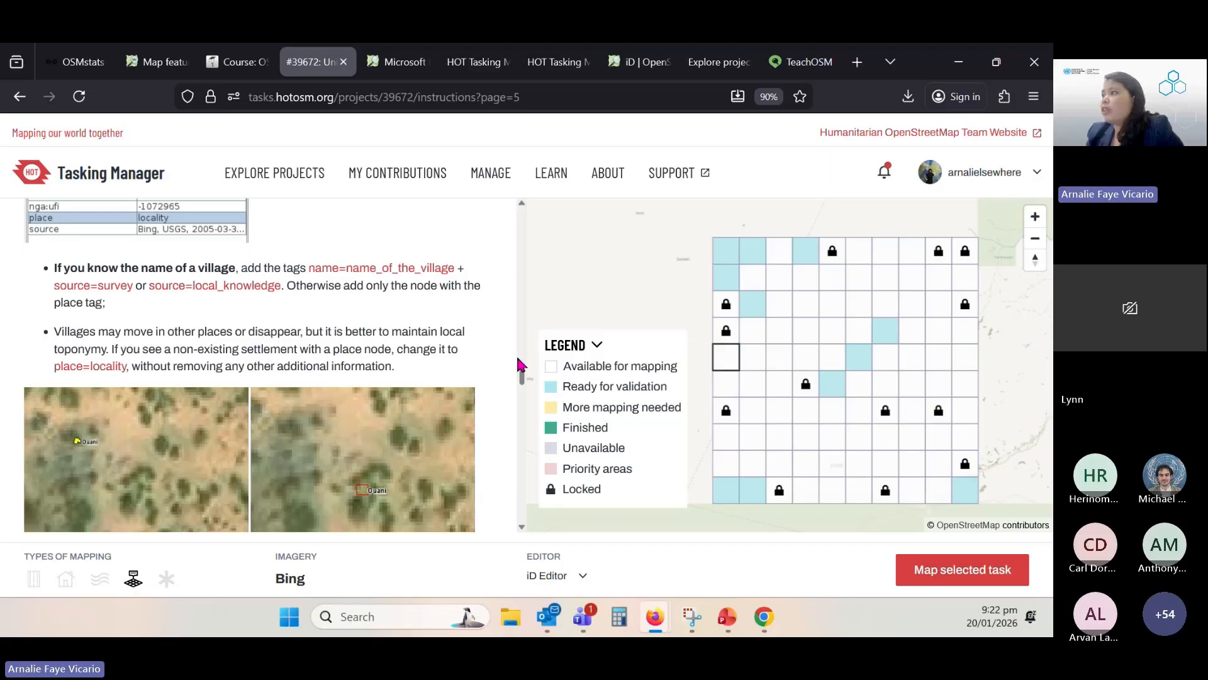
{"action": "scroll", "coordinate": [519, 364], "scroll_direction": "down", "scroll_amount": 2}
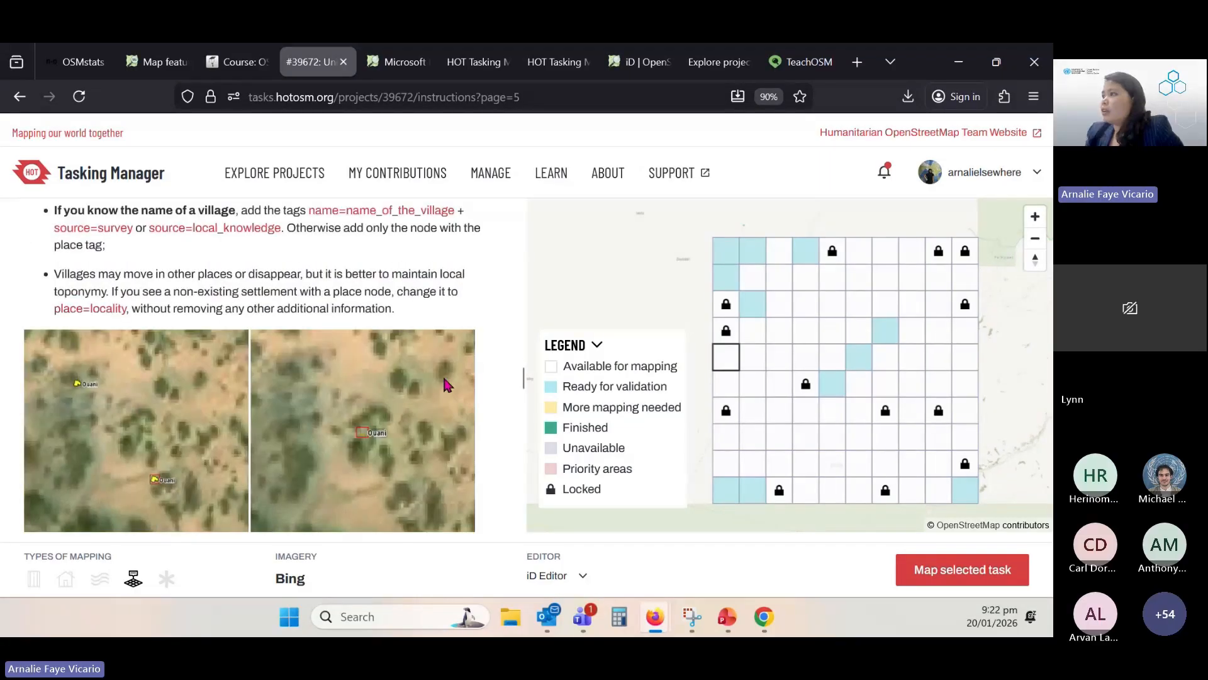
{"action": "scroll", "coordinate": [445, 384], "scroll_direction": "down", "scroll_amount": 5}
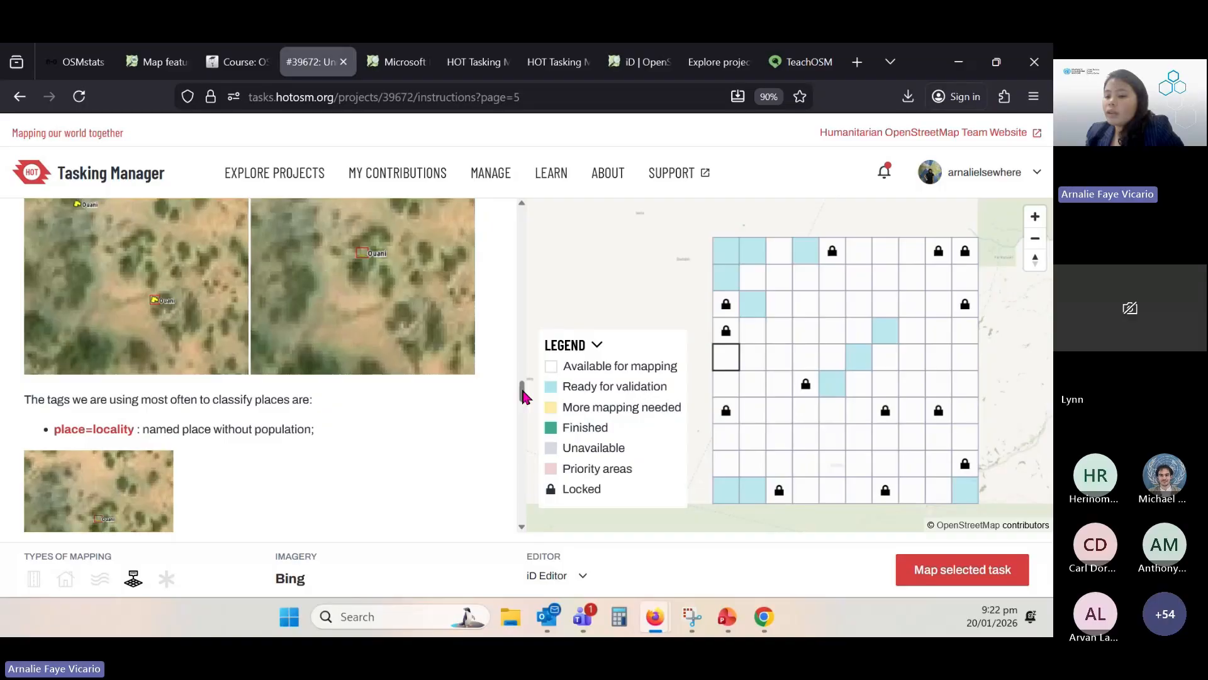
{"action": "scroll", "coordinate": [522, 395], "scroll_direction": "down", "scroll_amount": 2}
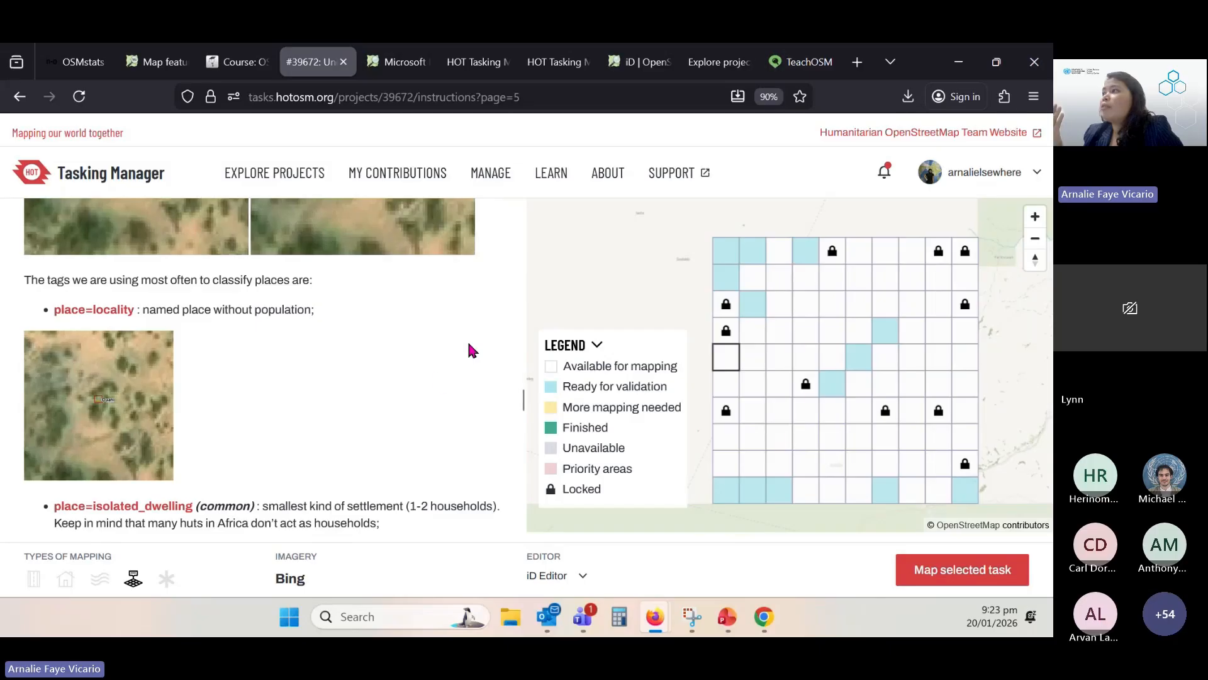
{"action": "scroll", "coordinate": [440, 378], "scroll_direction": "down", "scroll_amount": 15}
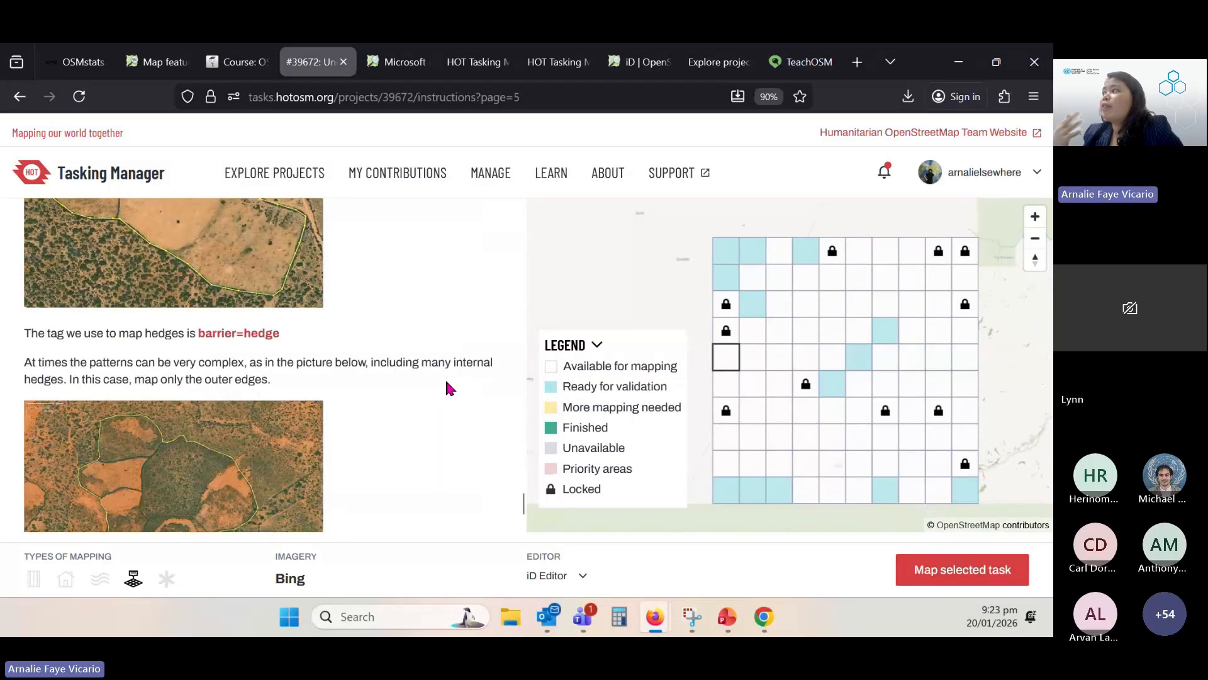
{"action": "scroll", "coordinate": [448, 389], "scroll_direction": "up", "scroll_amount": 10}
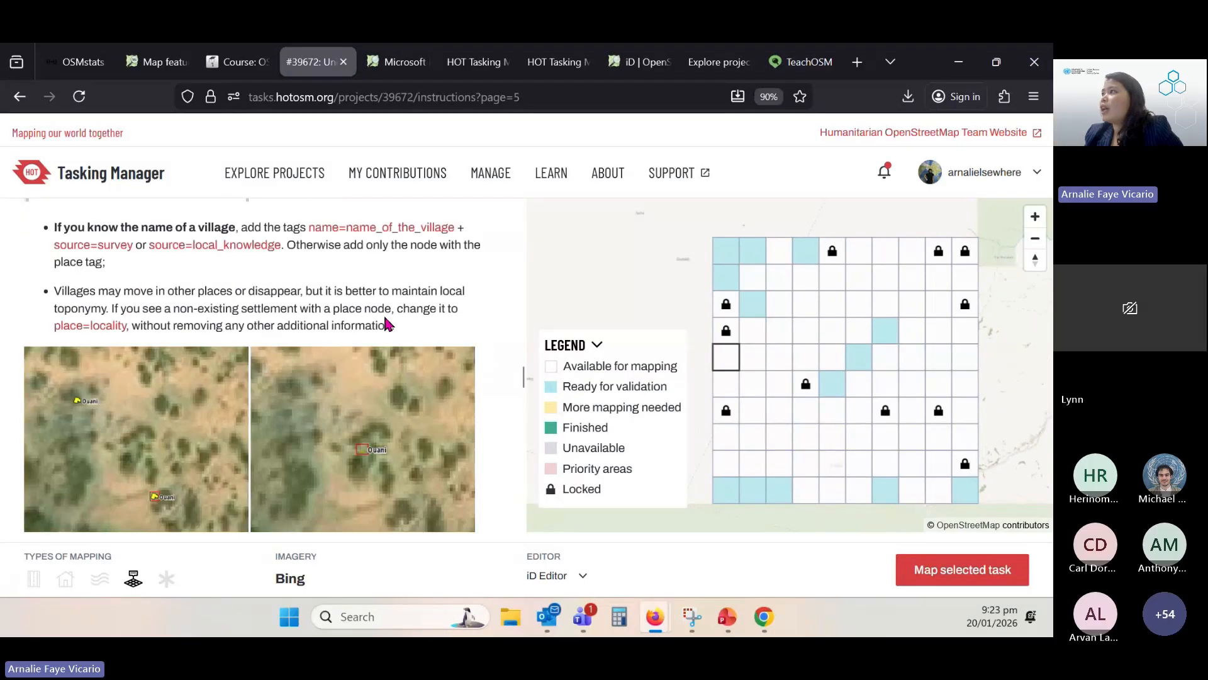
{"action": "scroll", "coordinate": [441, 377], "scroll_direction": "down", "scroll_amount": 10}
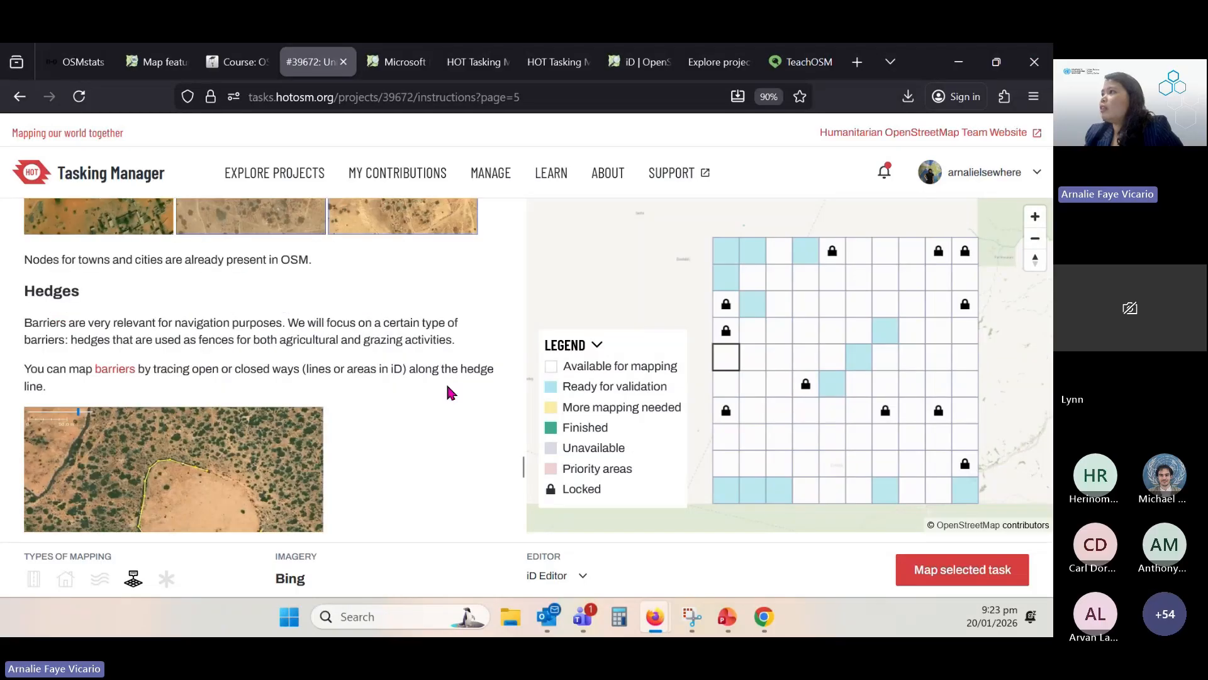
{"action": "scroll", "coordinate": [449, 389], "scroll_direction": "up", "scroll_amount": 20}
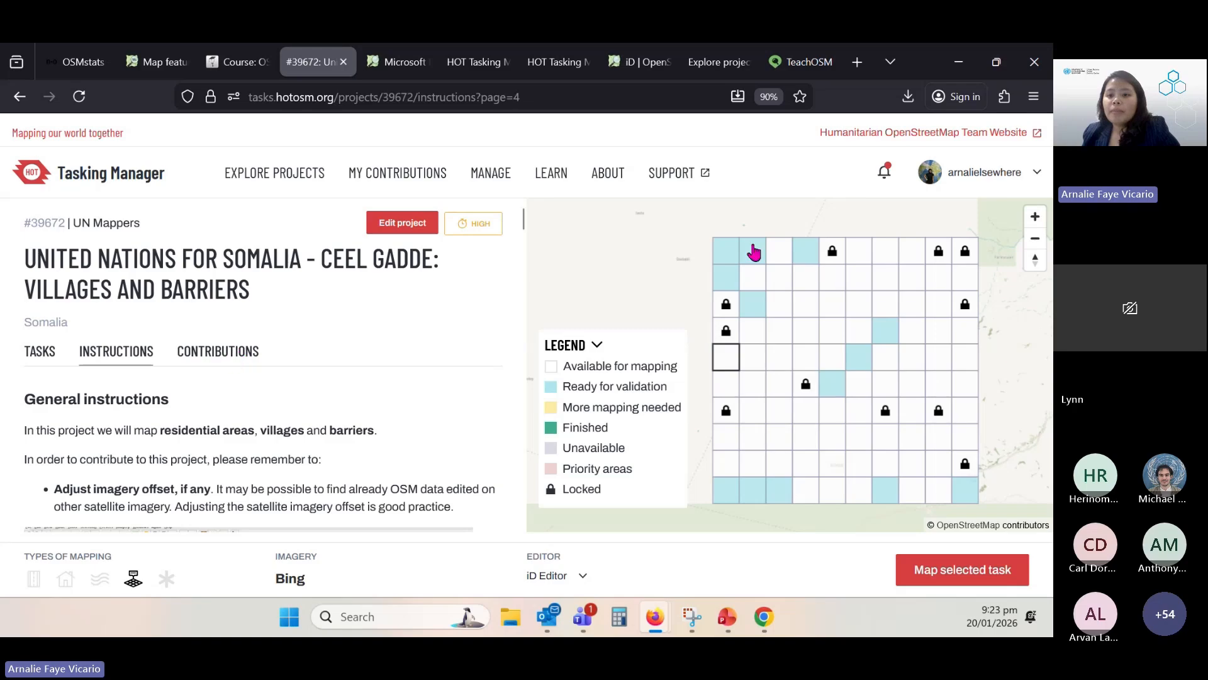
Select two ready-for-validation tasks in the grid's first row, and highlight the project's web address through 39672
{"action": "left_click", "coordinate": [754, 253]}
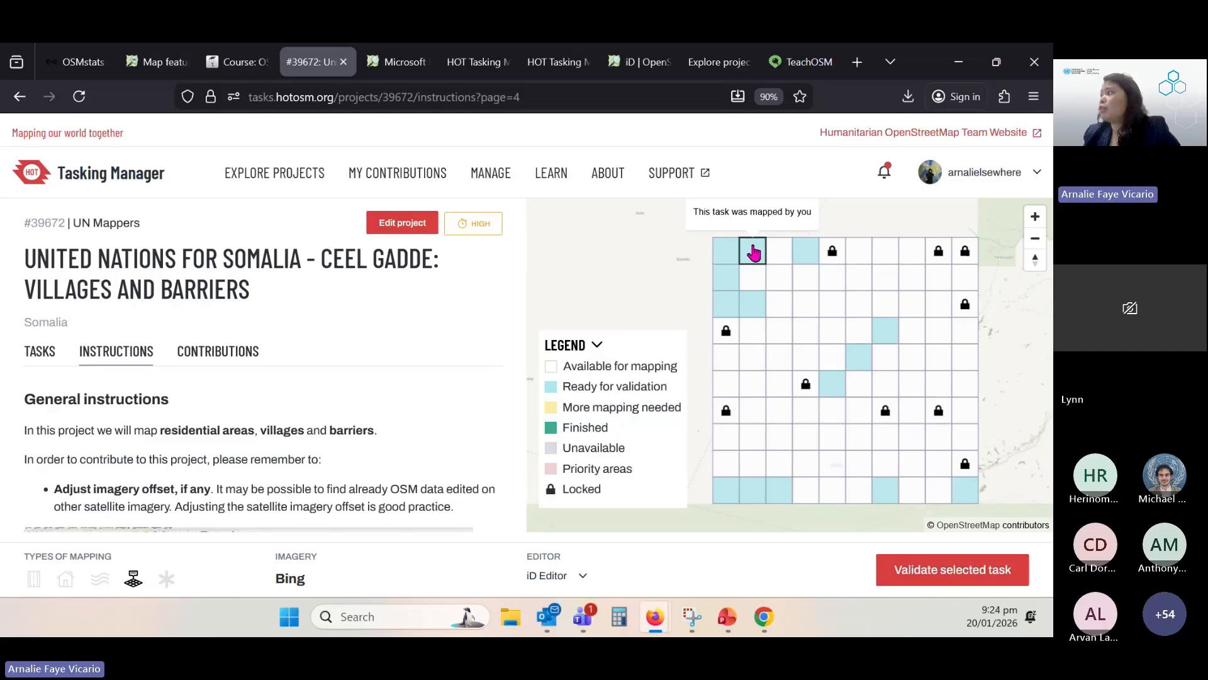
{"action": "left_click", "coordinate": [727, 252]}
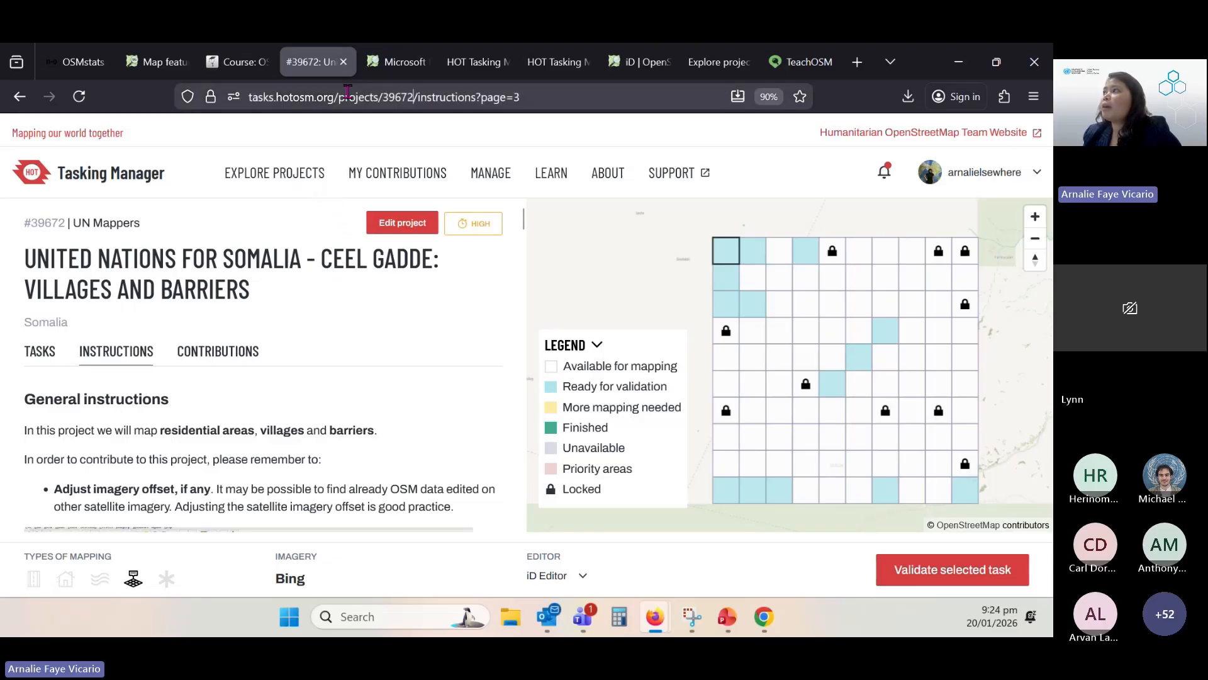
{"action": "left_click_drag", "start_coordinate": [414, 97], "coordinate": [245, 112]}
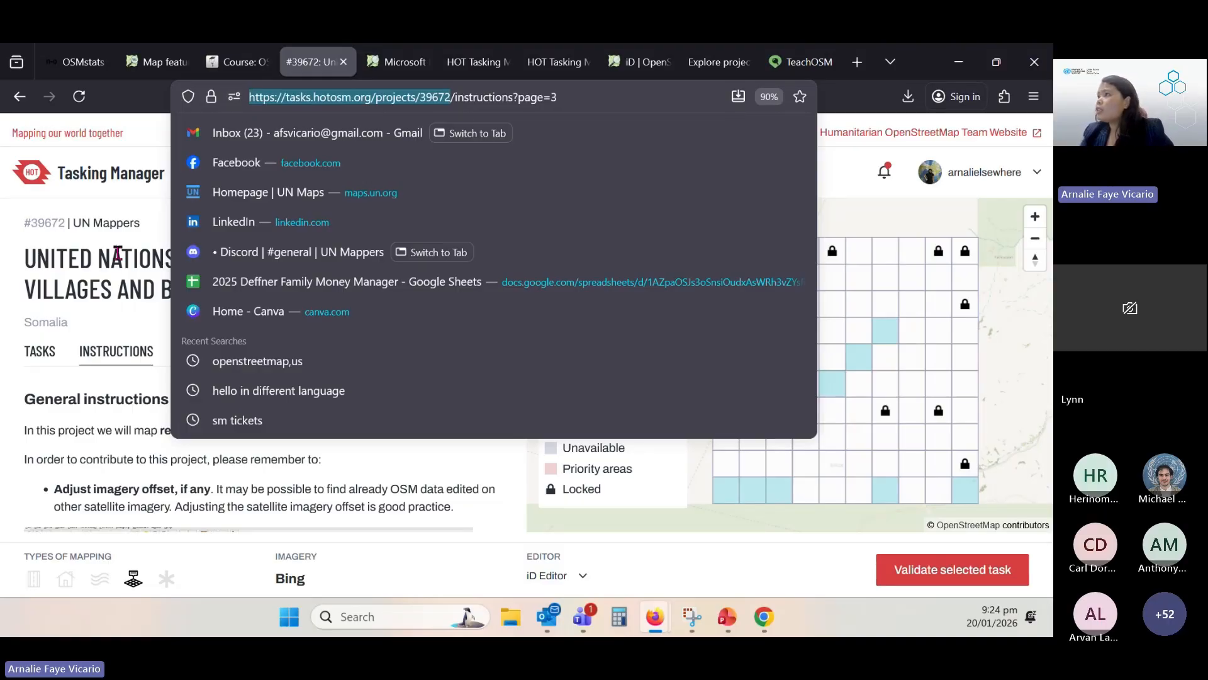
{"action": "left_click", "coordinate": [120, 289]}
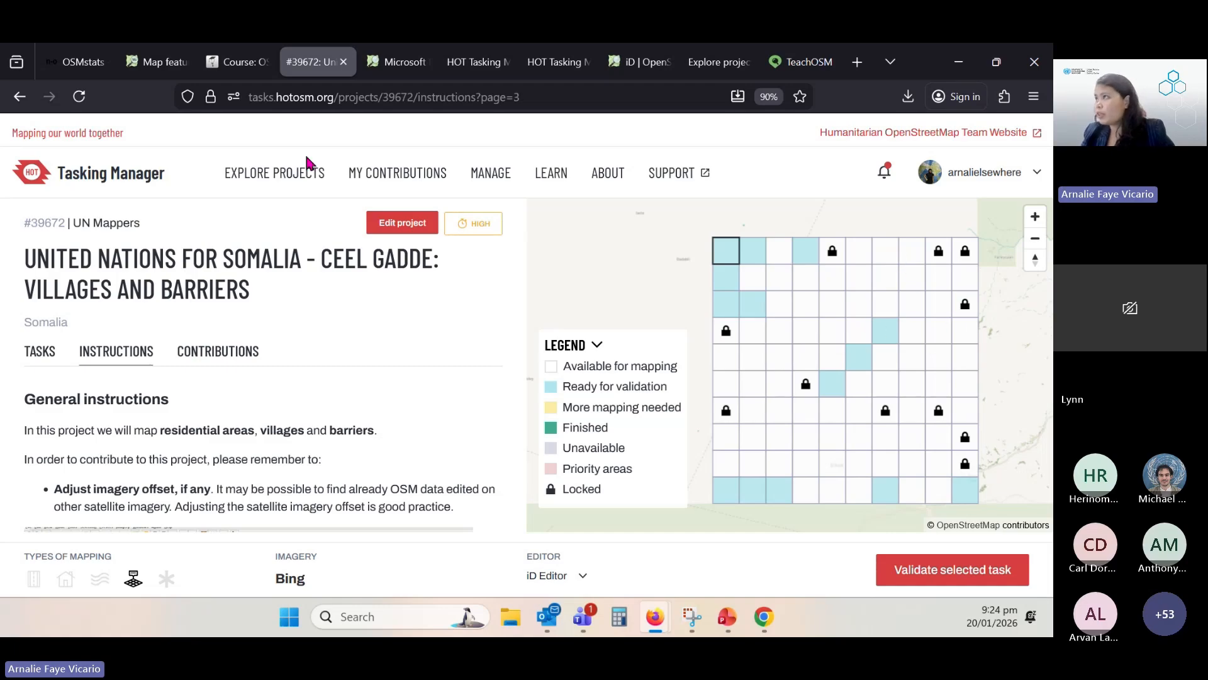
Explore the available projects with the Easy difficulty filter, check the project status options, and return to the unfiltered list
{"action": "left_click", "coordinate": [292, 178]}
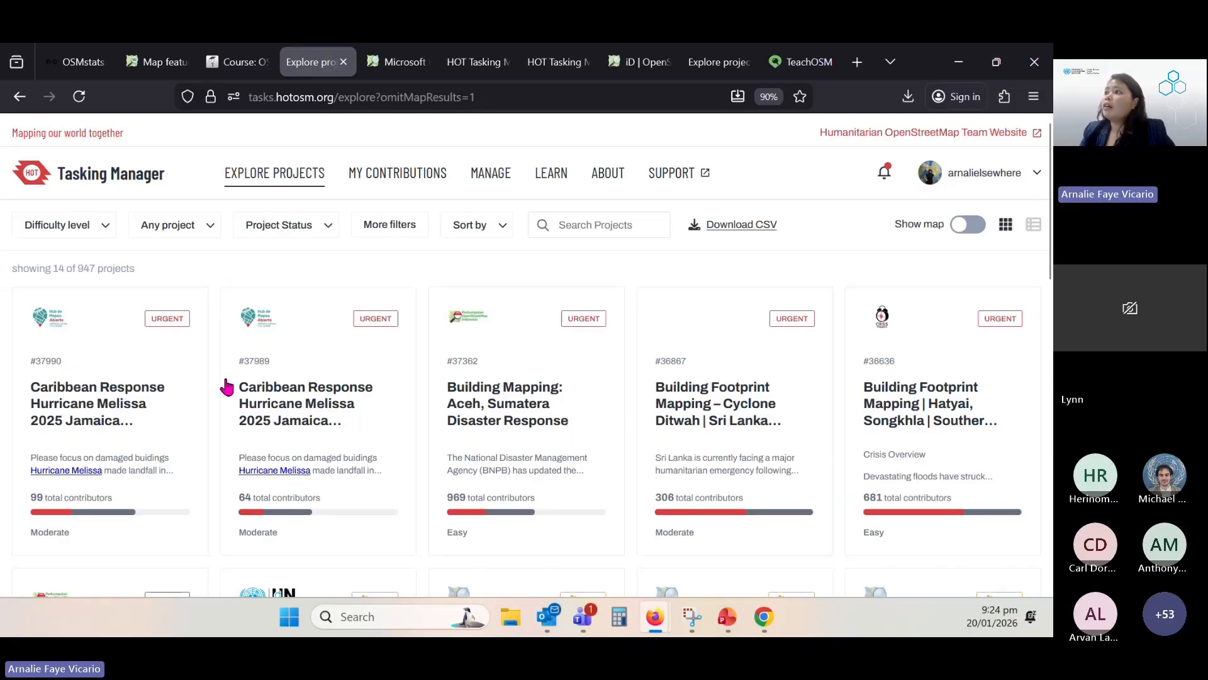
{"action": "left_click", "coordinate": [93, 238]}
{"action": "left_click", "coordinate": [38, 302]}
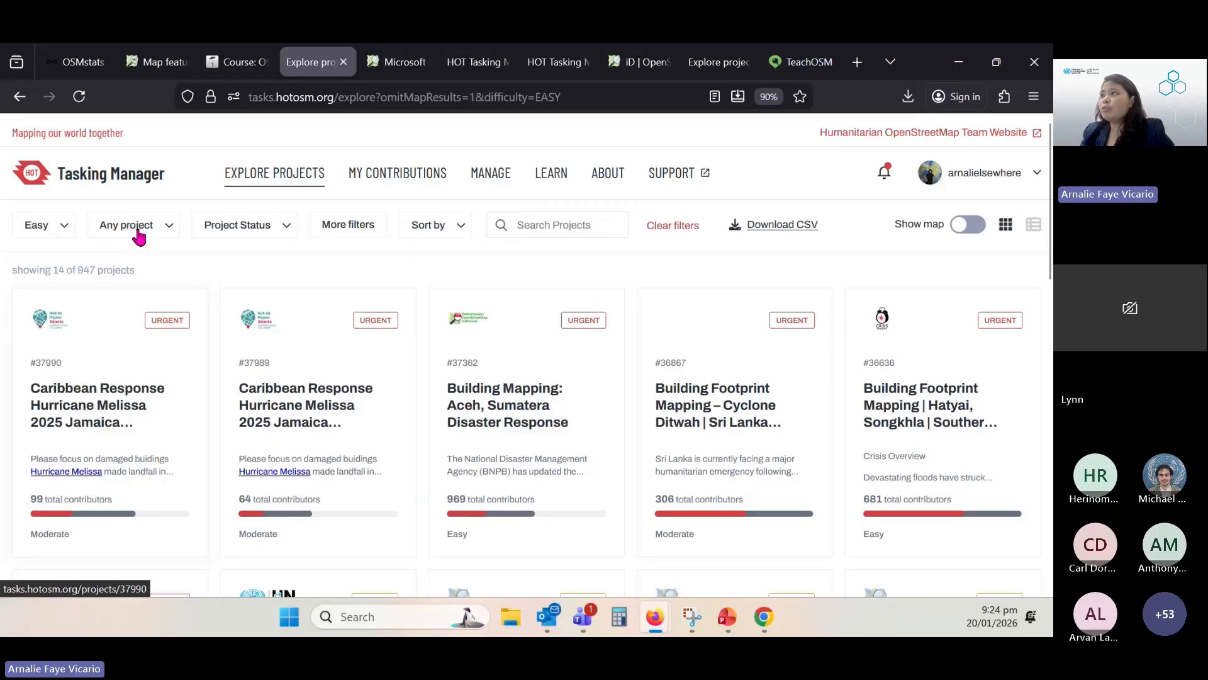
{"action": "left_click", "coordinate": [238, 232]}
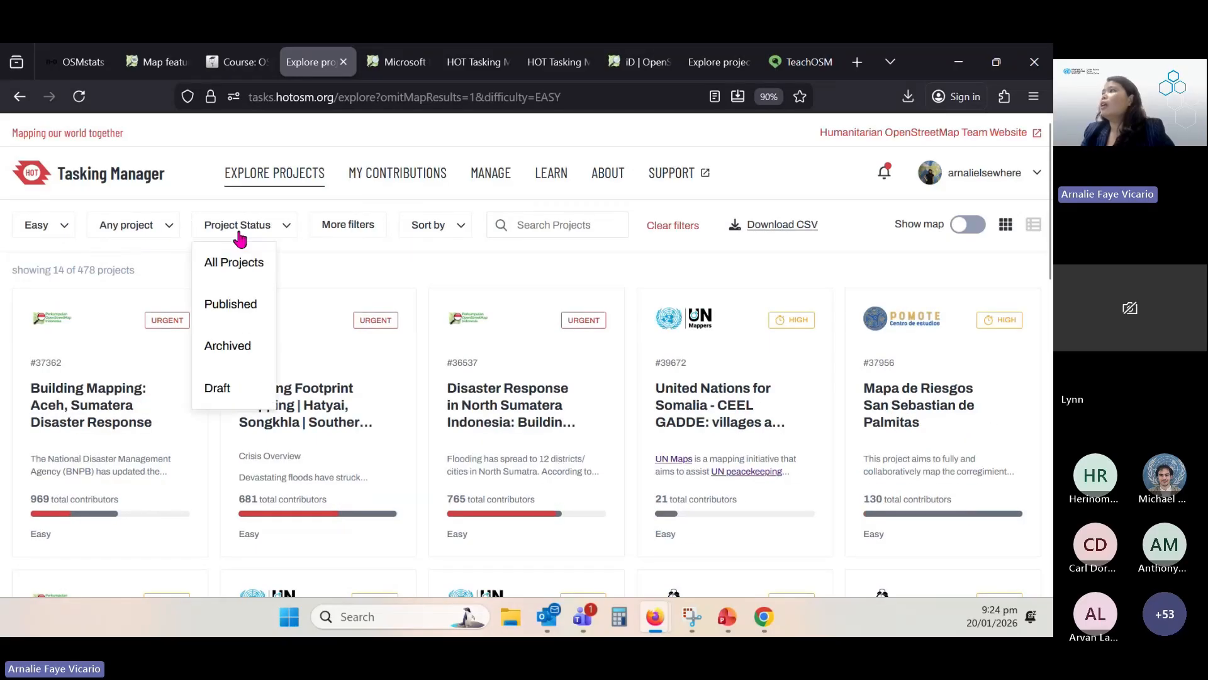
{"action": "left_click", "coordinate": [238, 232]}
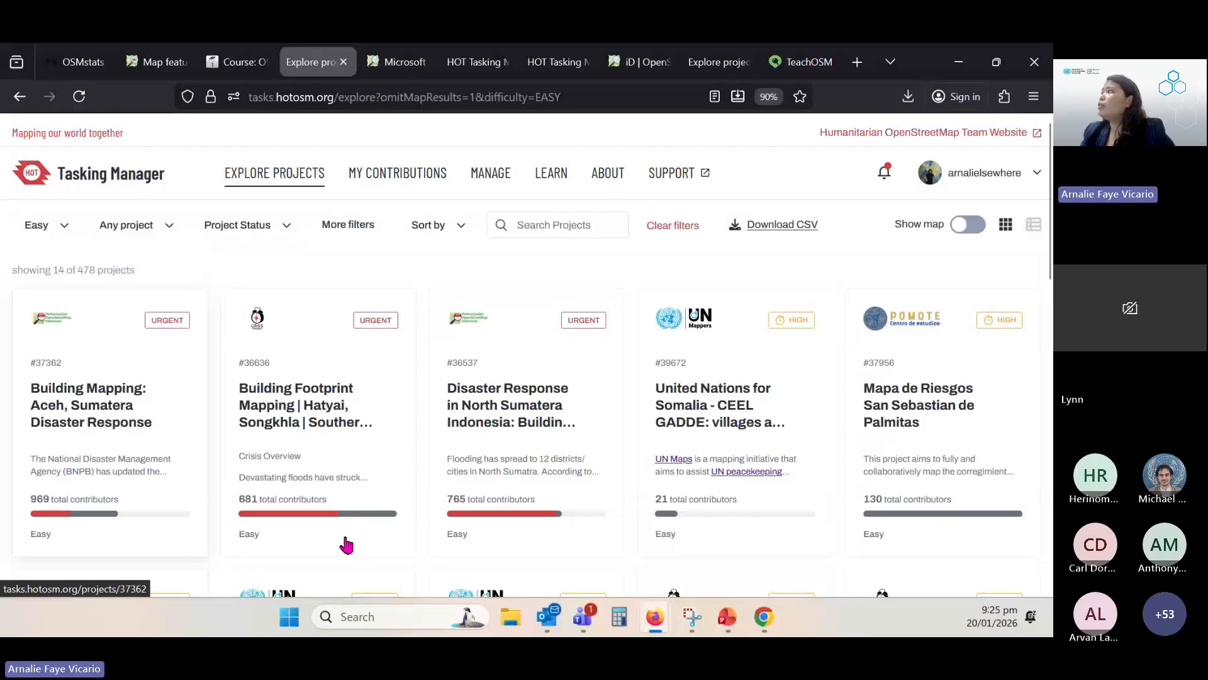
{"action": "left_click", "coordinate": [18, 97]}
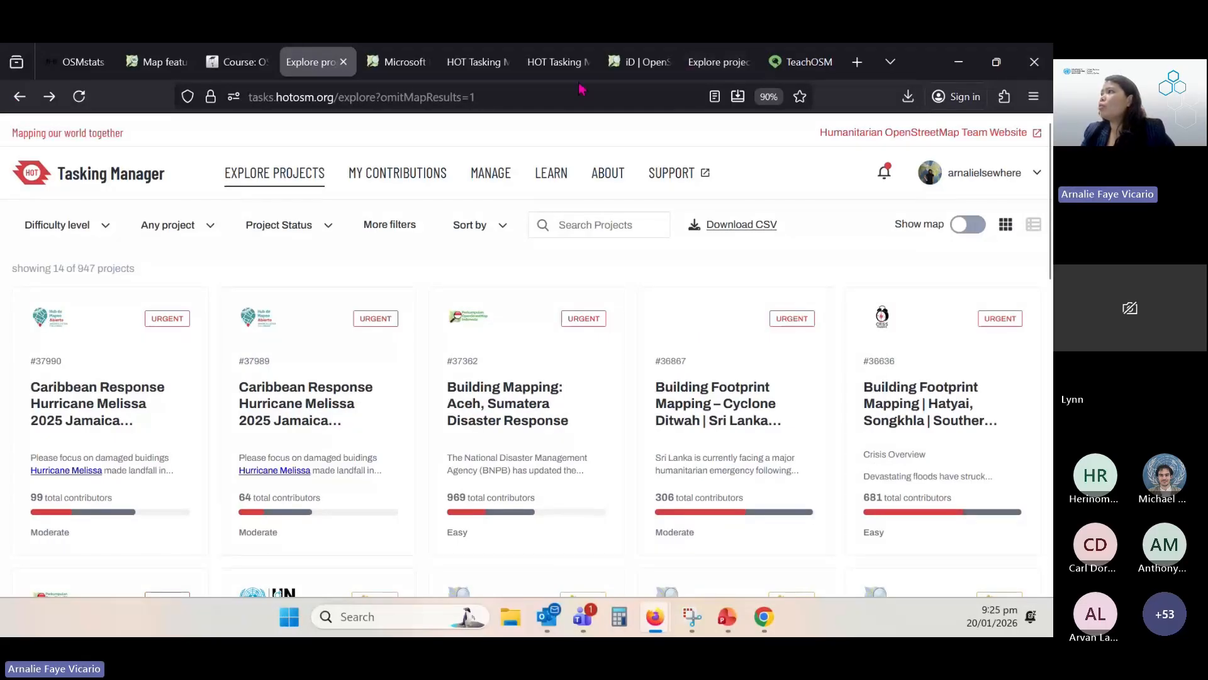
Switch to the open iD editor, try to show the current location, and block the location access request
{"action": "left_click", "coordinate": [469, 62]}
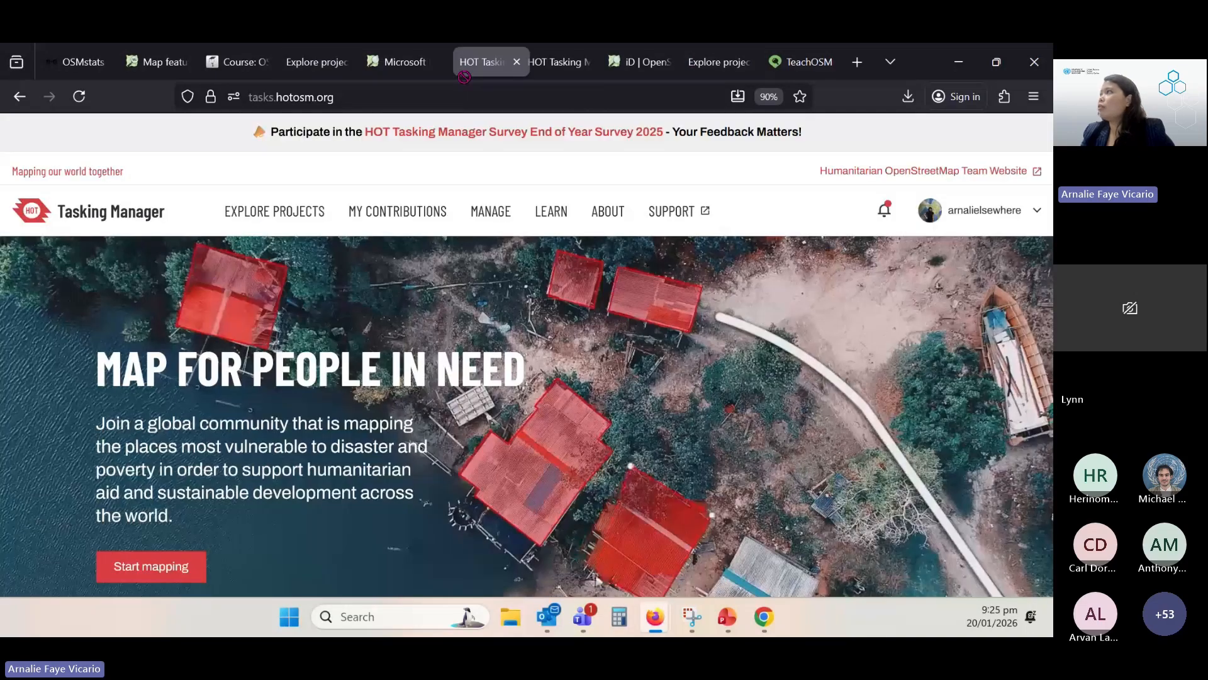
{"action": "left_click", "coordinate": [557, 62]}
{"action": "left_click", "coordinate": [639, 62]}
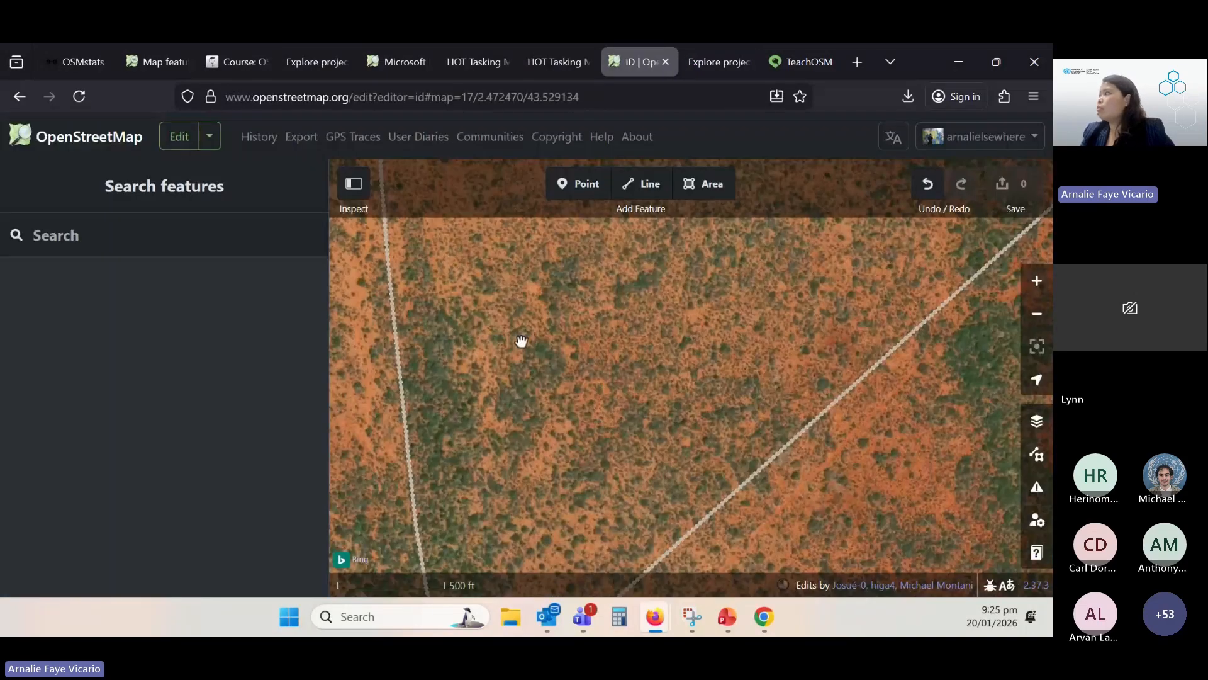
{"action": "left_click", "coordinate": [1037, 384]}
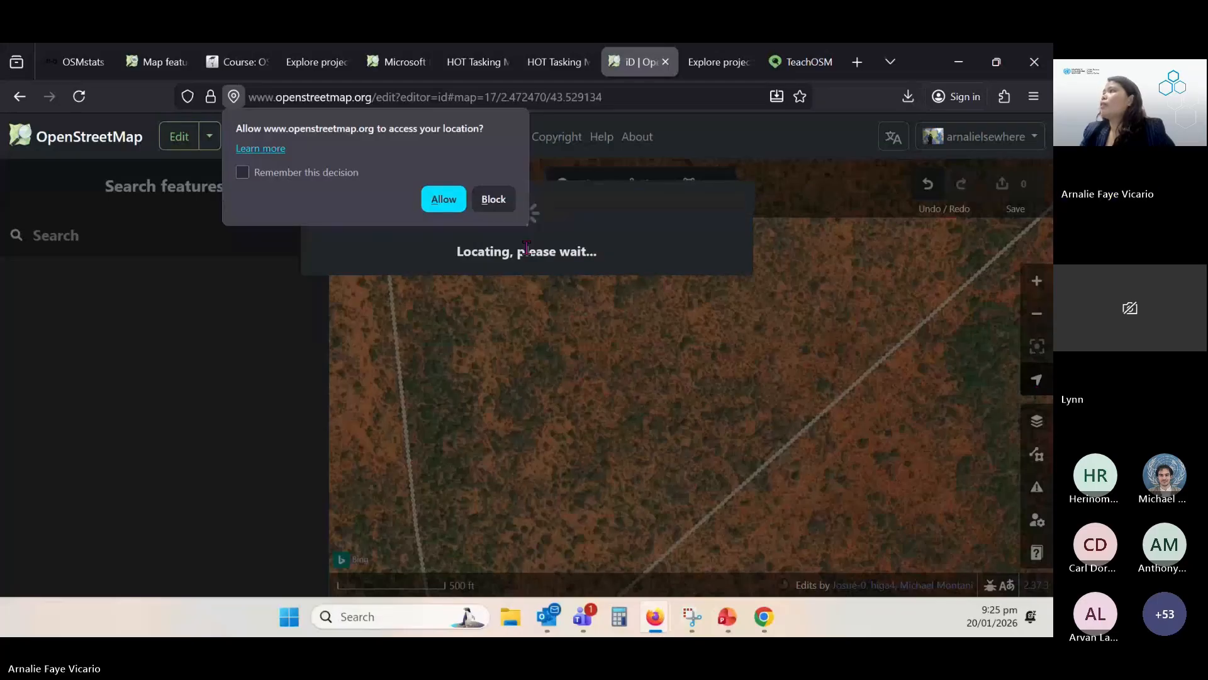
{"action": "left_click", "coordinate": [494, 199]}
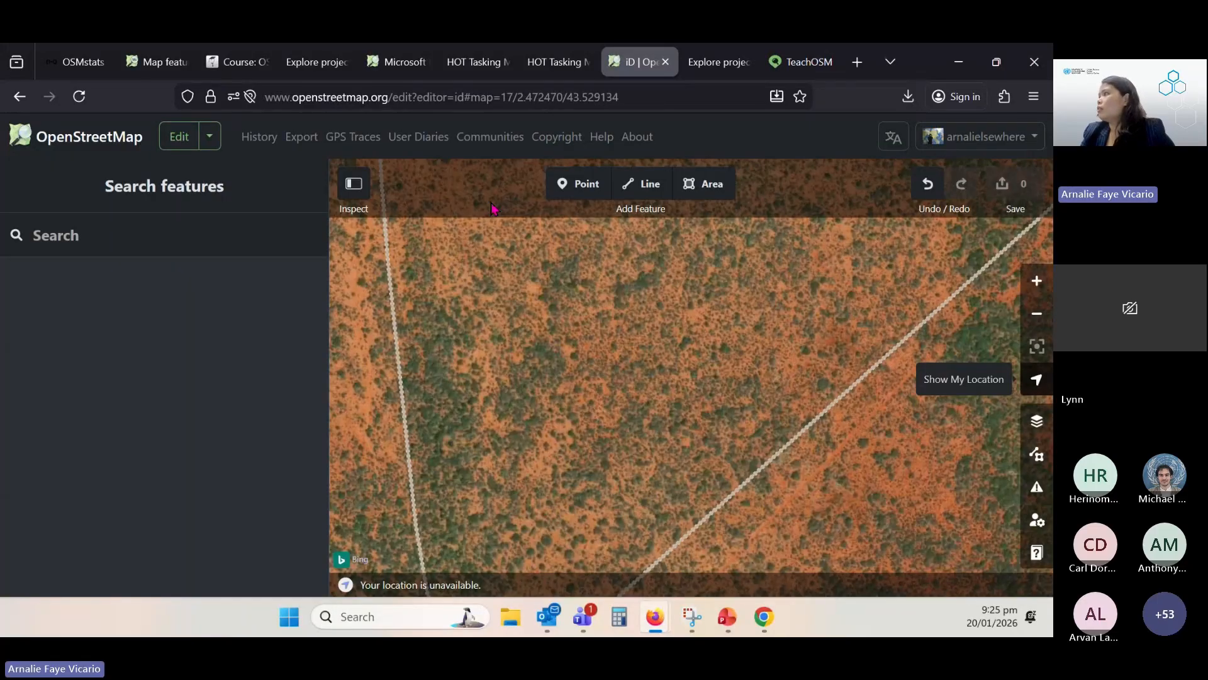
{"action": "scroll", "coordinate": [526, 324], "scroll_direction": "up", "scroll_amount": 3}
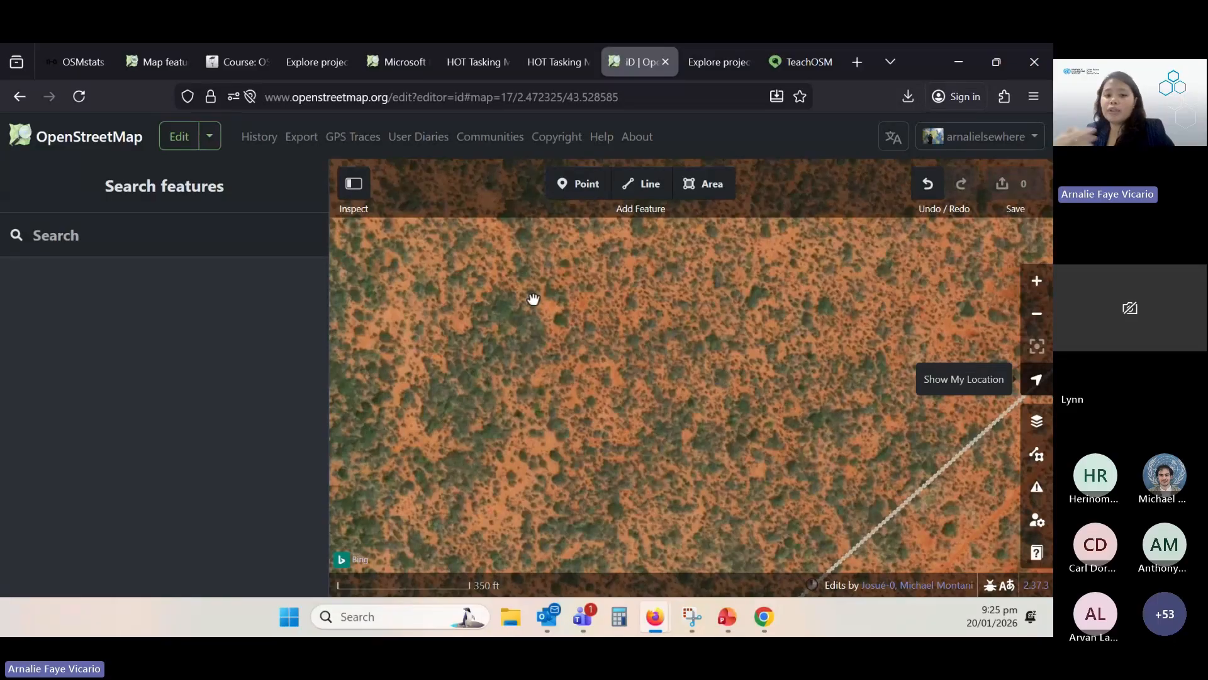
Go back to the instructions page of the Ceel Gadde: Villages and Barriers project
{"action": "left_click", "coordinate": [474, 74]}
{"action": "left_click", "coordinate": [547, 61]}
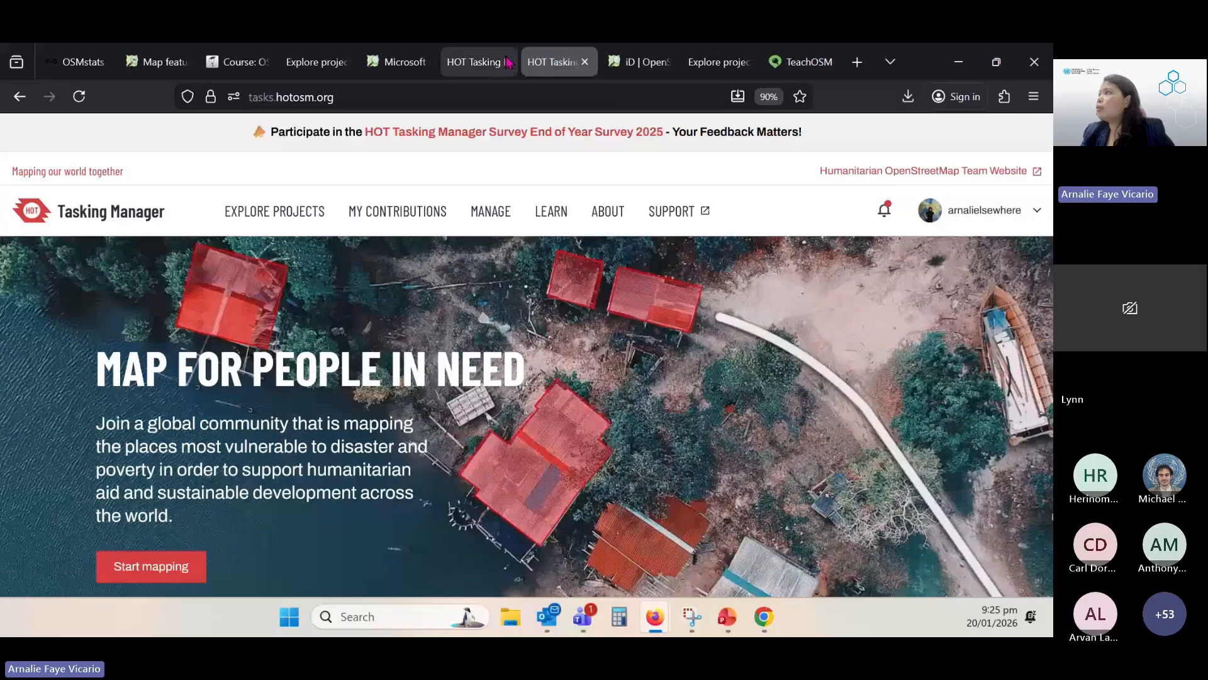
{"action": "left_click", "coordinate": [314, 62]}
{"action": "left_click", "coordinate": [19, 96]}
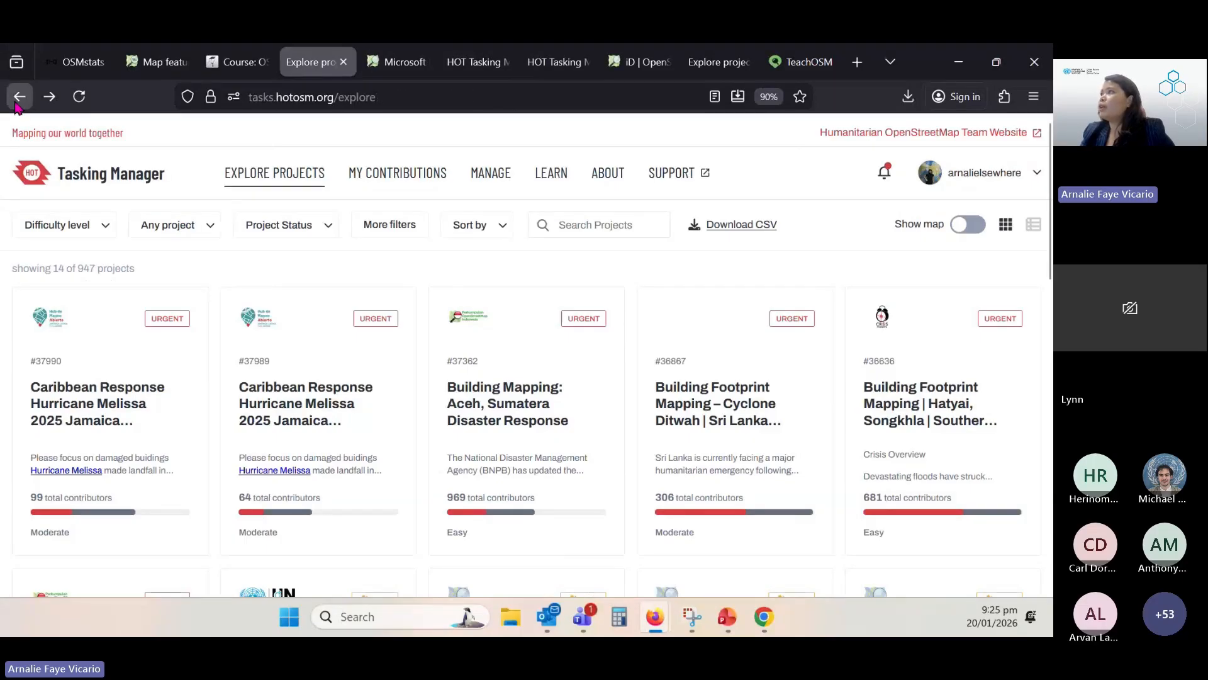
{"action": "left_click", "coordinate": [20, 97]}
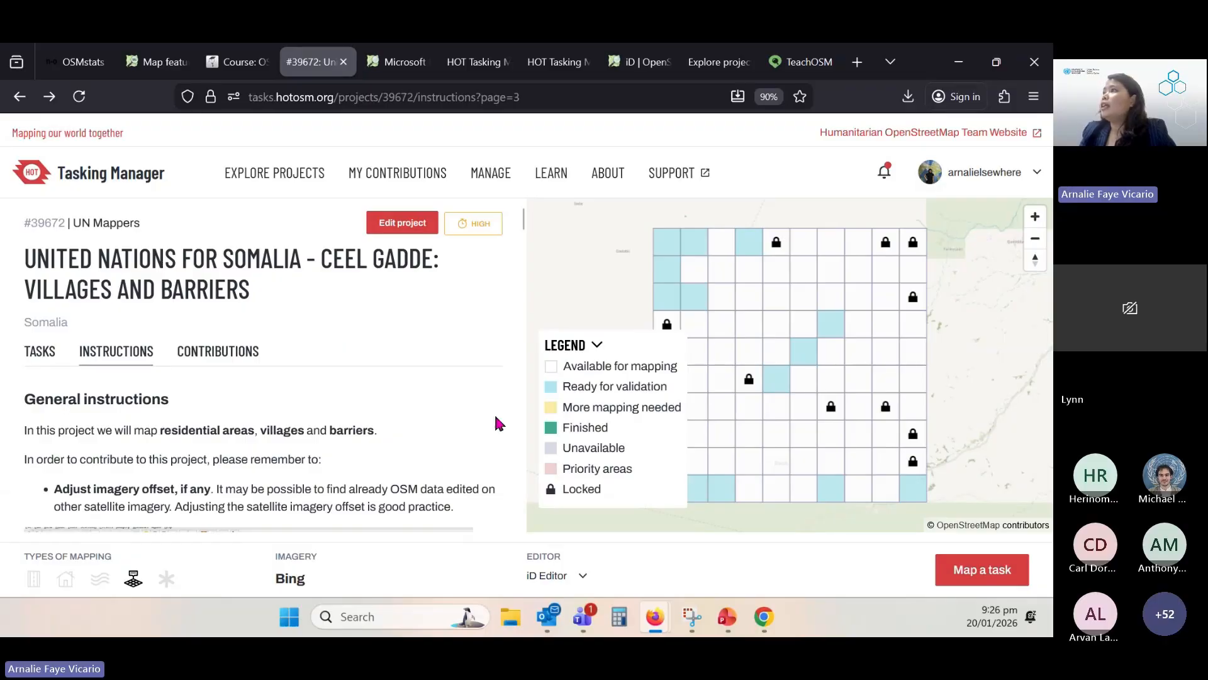
Return to the OSM basics course and open the UN Maps Learning Hub home page from it
{"action": "left_click", "coordinate": [236, 62]}
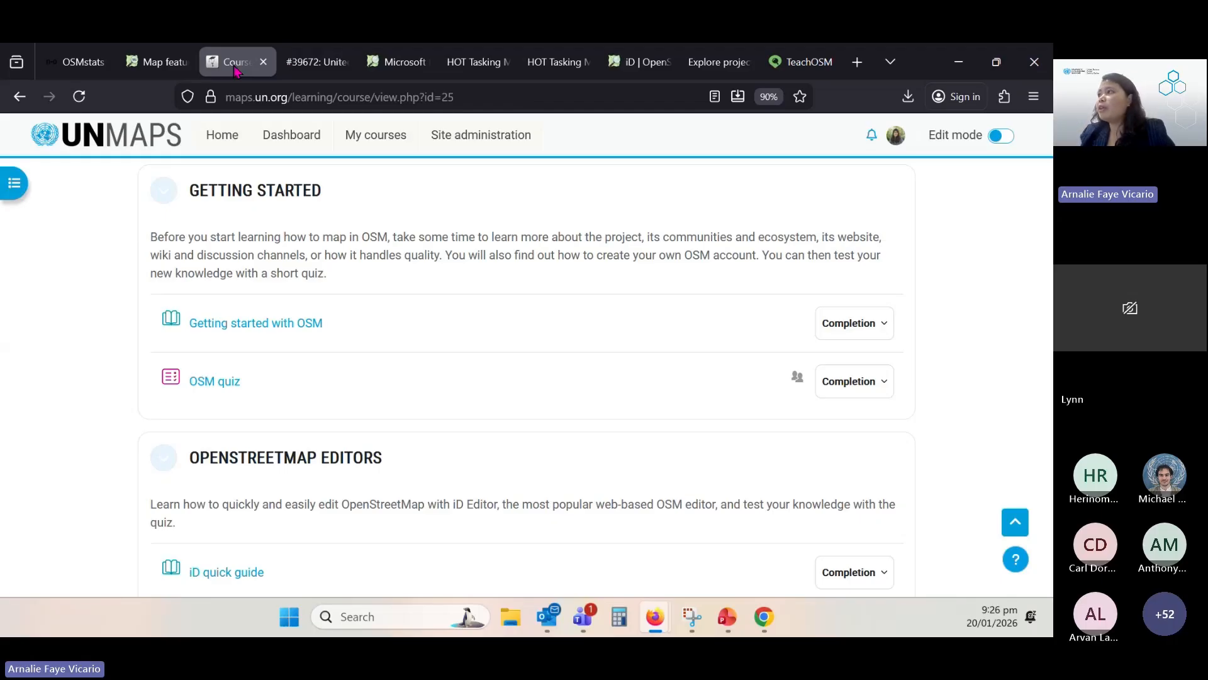
{"action": "scroll", "coordinate": [155, 381], "scroll_direction": "up", "scroll_amount": 8}
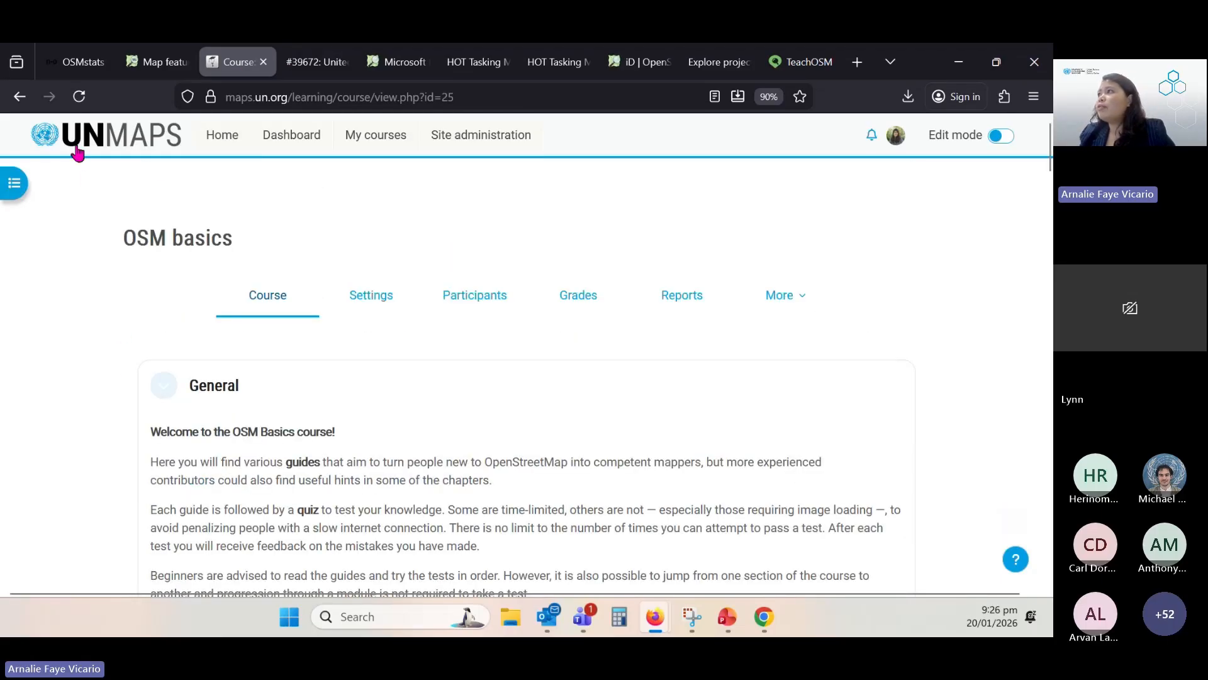
{"action": "left_click", "coordinate": [189, 140]}
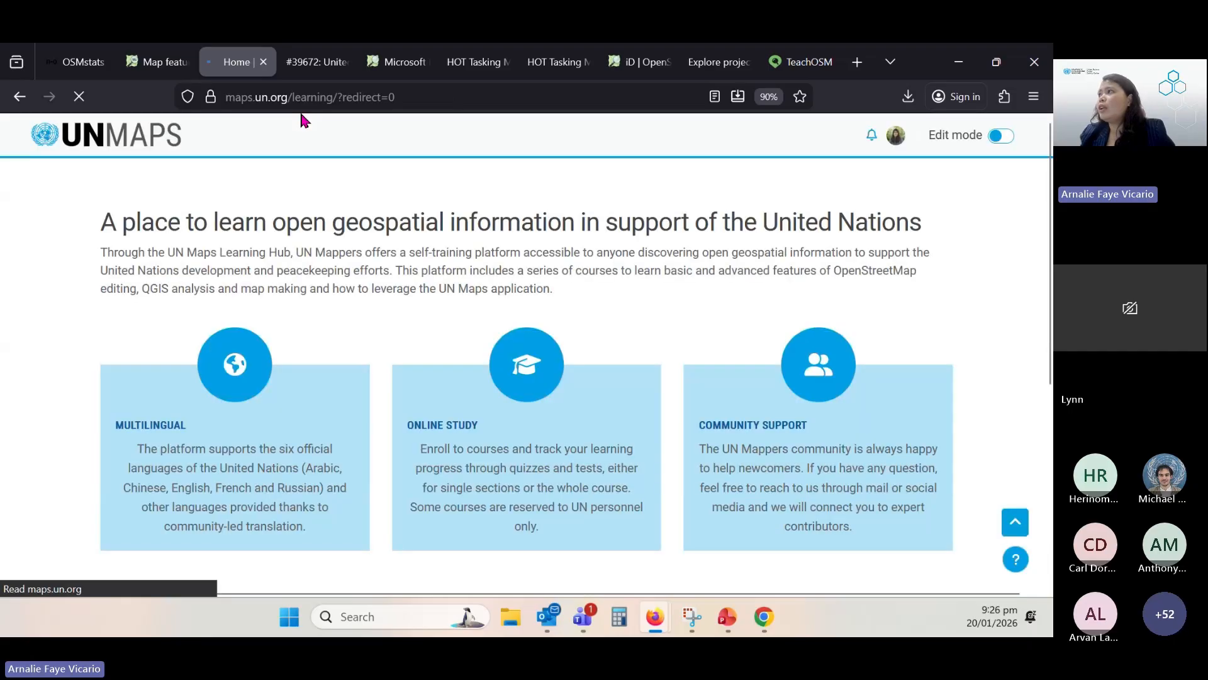
Look through the UN Maps Learning Hub home page down to its available courses
{"action": "scroll", "coordinate": [360, 401], "scroll_direction": "down", "scroll_amount": 5}
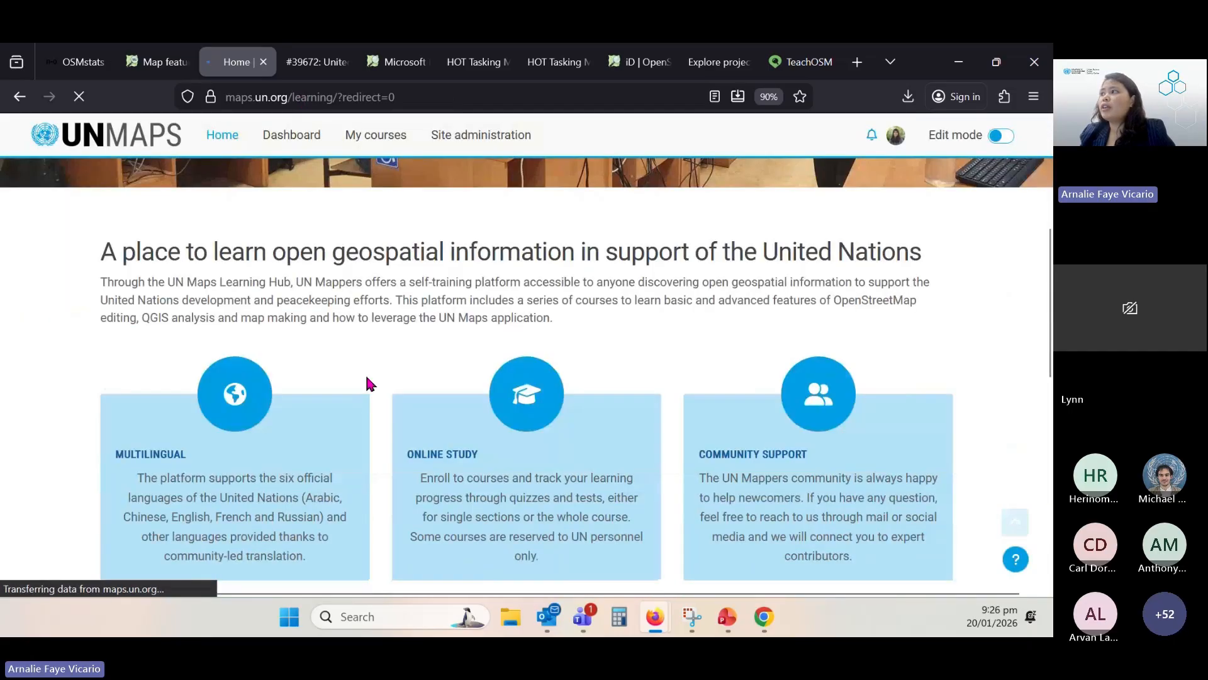
{"action": "scroll", "coordinate": [366, 377], "scroll_direction": "down", "scroll_amount": 6}
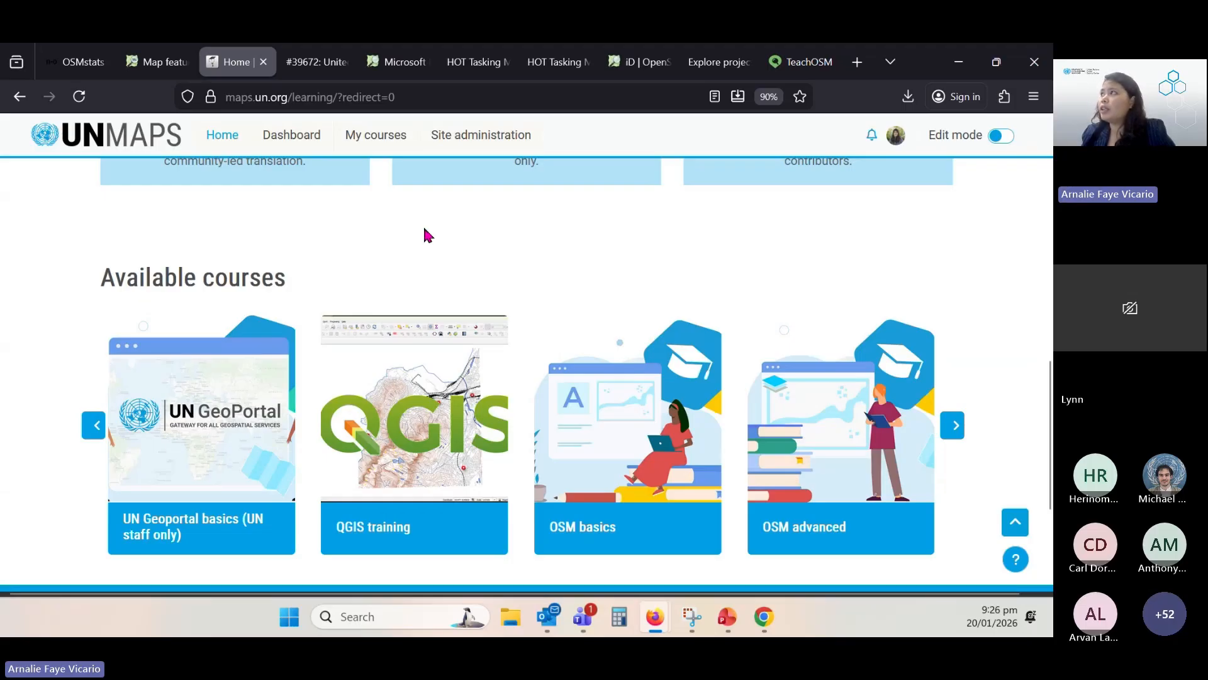
Switch to the HOT Tasking Manager home page, review its sections from start to footer, and bring up its other open copy
{"action": "left_click", "coordinate": [451, 61]}
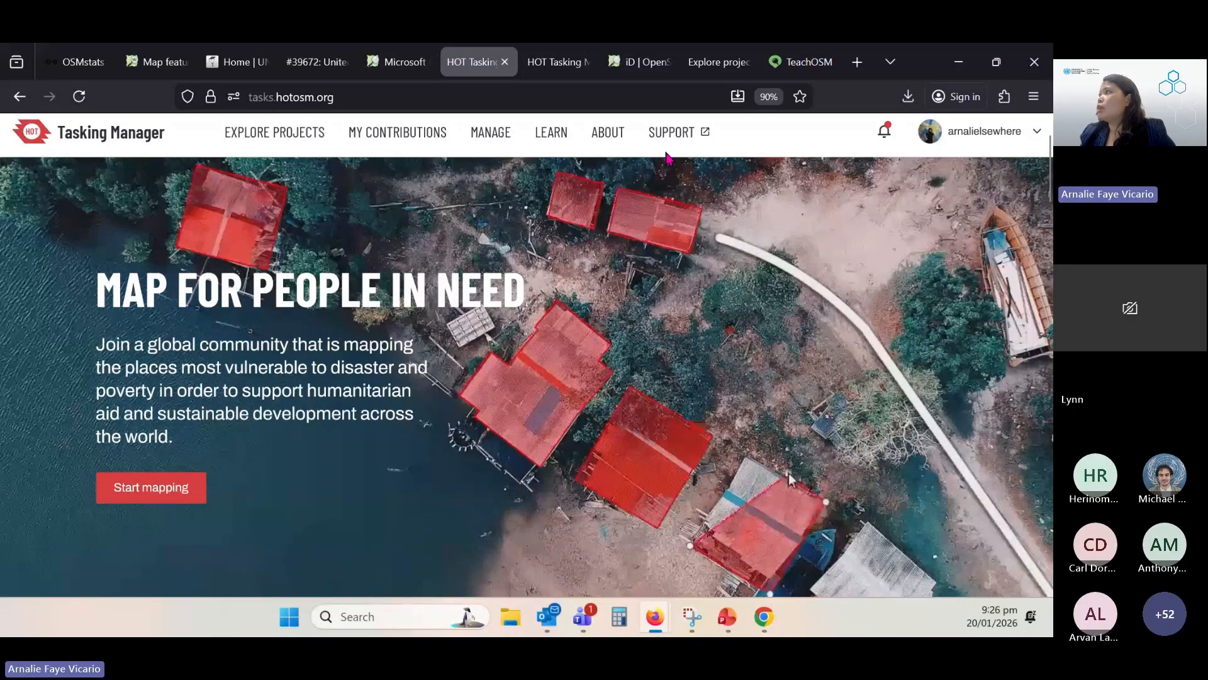
{"action": "scroll", "coordinate": [478, 328], "scroll_direction": "down", "scroll_amount": 20}
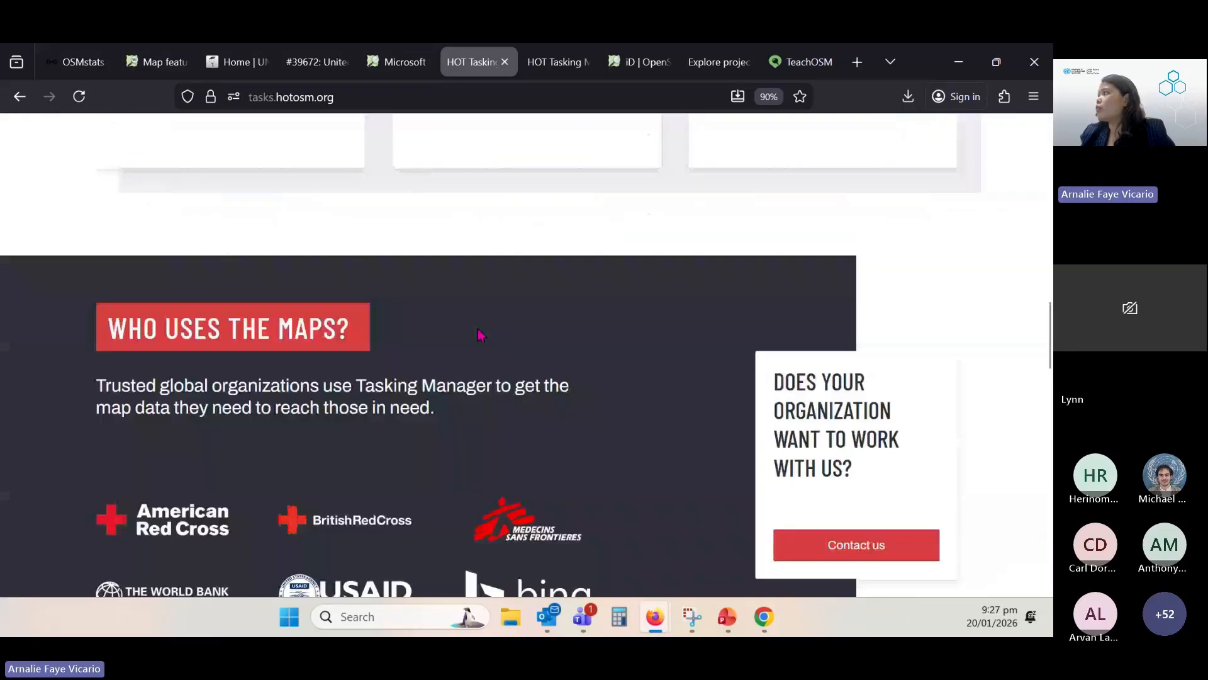
{"action": "scroll", "coordinate": [482, 328], "scroll_direction": "down", "scroll_amount": 5}
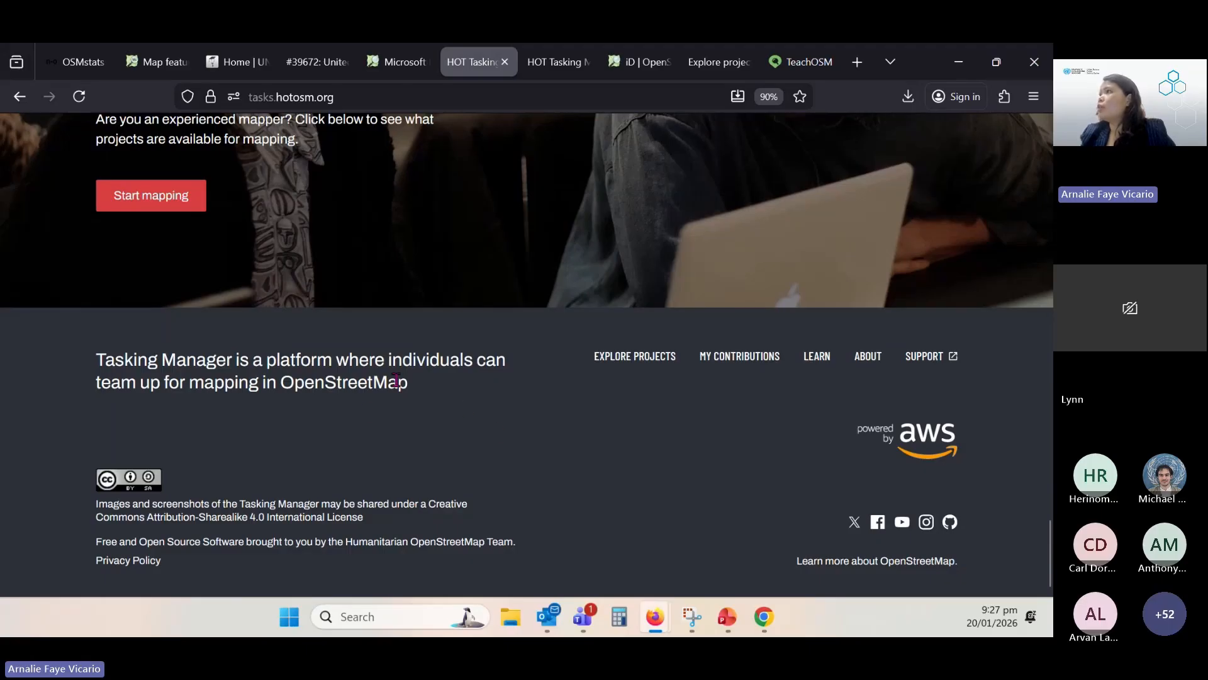
{"action": "scroll", "coordinate": [331, 318], "scroll_direction": "up", "scroll_amount": 10}
{"action": "scroll", "coordinate": [334, 325], "scroll_direction": "up", "scroll_amount": 10}
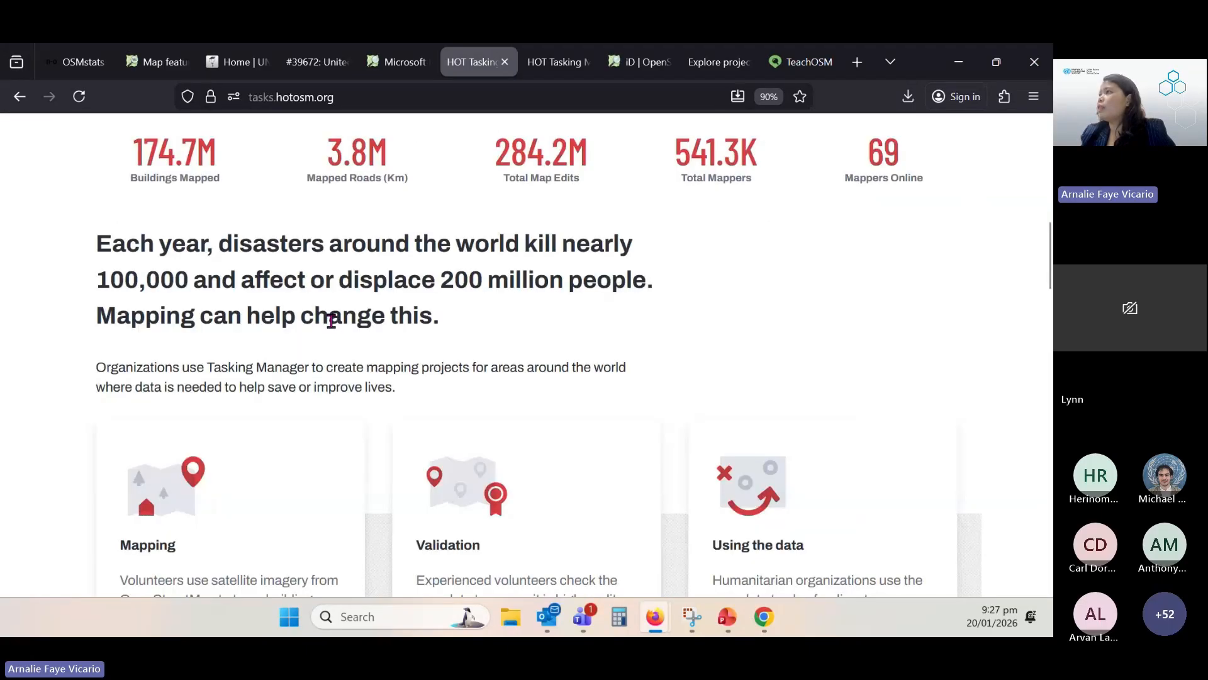
{"action": "scroll", "coordinate": [336, 328], "scroll_direction": "up", "scroll_amount": 3}
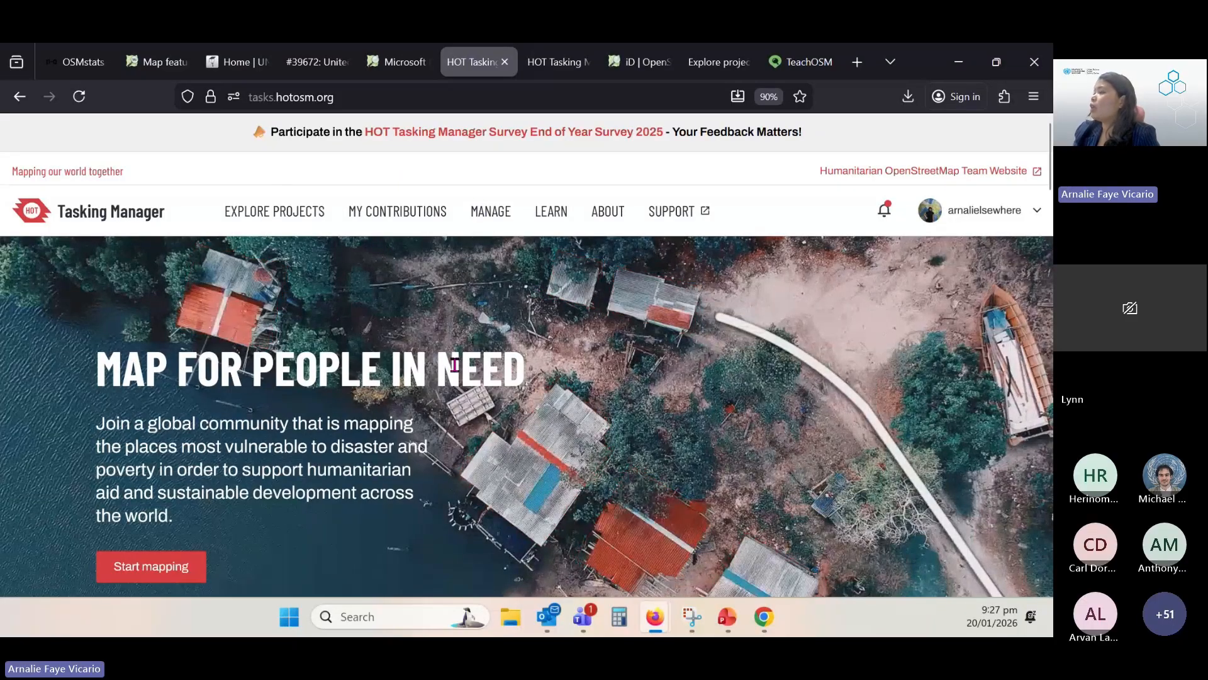
{"action": "scroll", "coordinate": [308, 353], "scroll_direction": "down", "scroll_amount": 10}
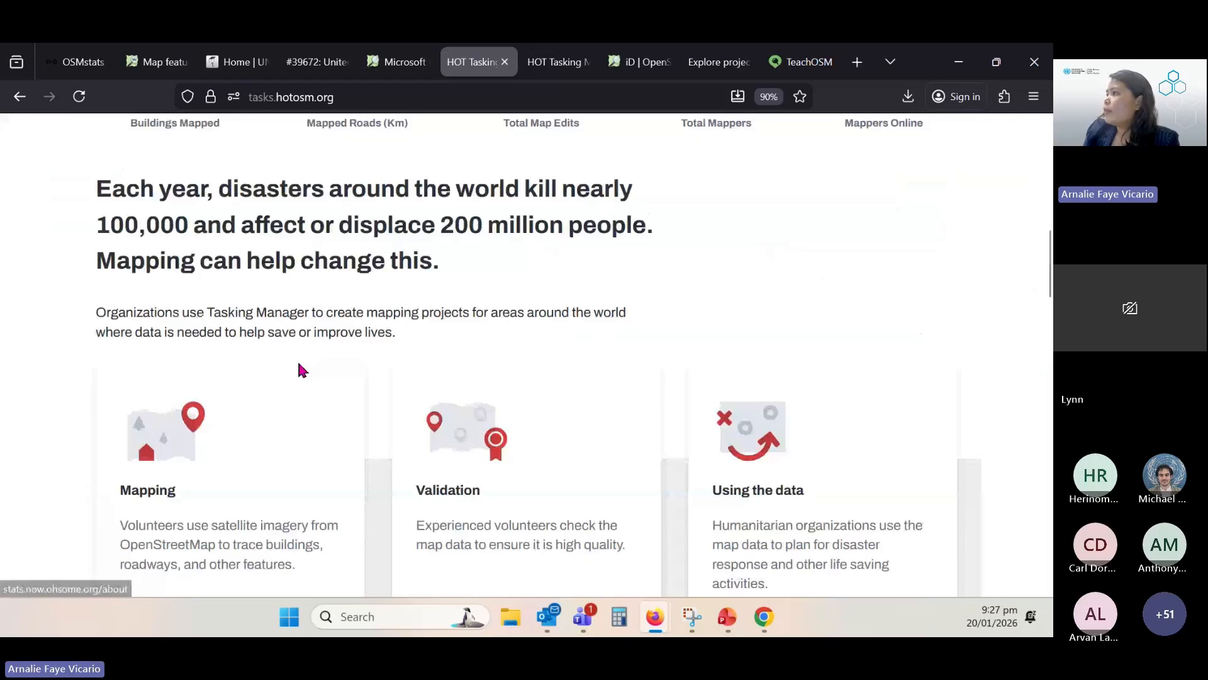
{"action": "scroll", "coordinate": [300, 365], "scroll_direction": "down", "scroll_amount": 12}
{"action": "scroll", "coordinate": [302, 368], "scroll_direction": "down", "scroll_amount": 10}
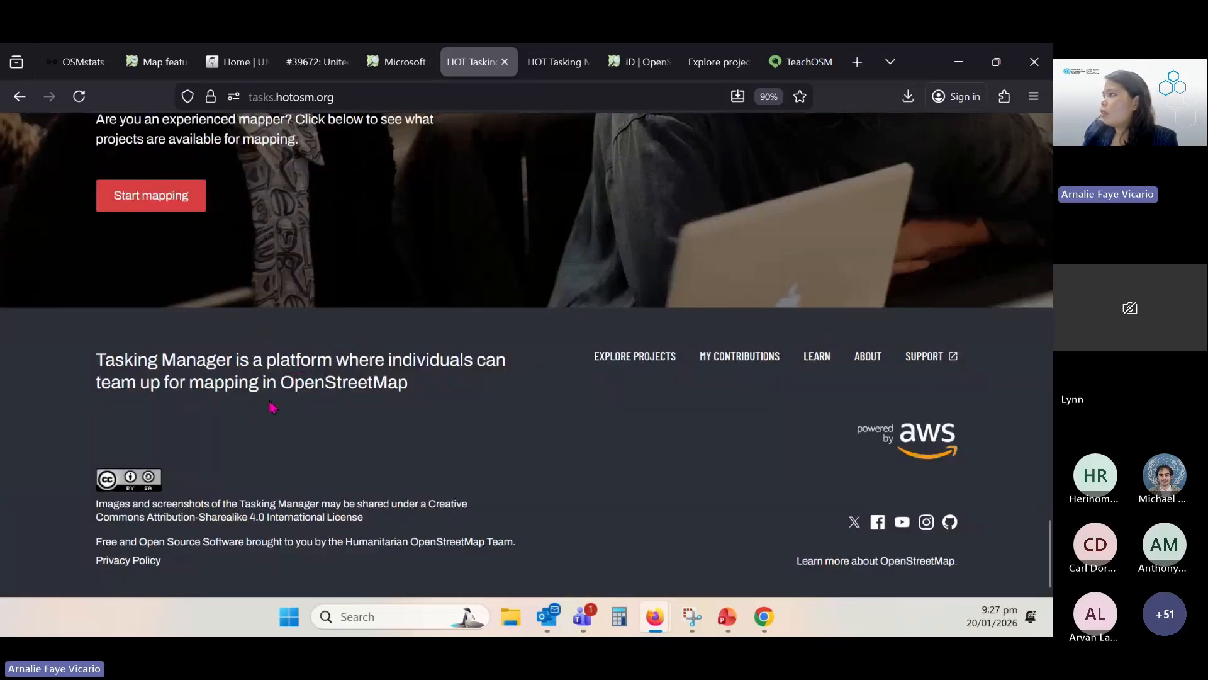
{"action": "scroll", "coordinate": [270, 406], "scroll_direction": "up", "scroll_amount": 5}
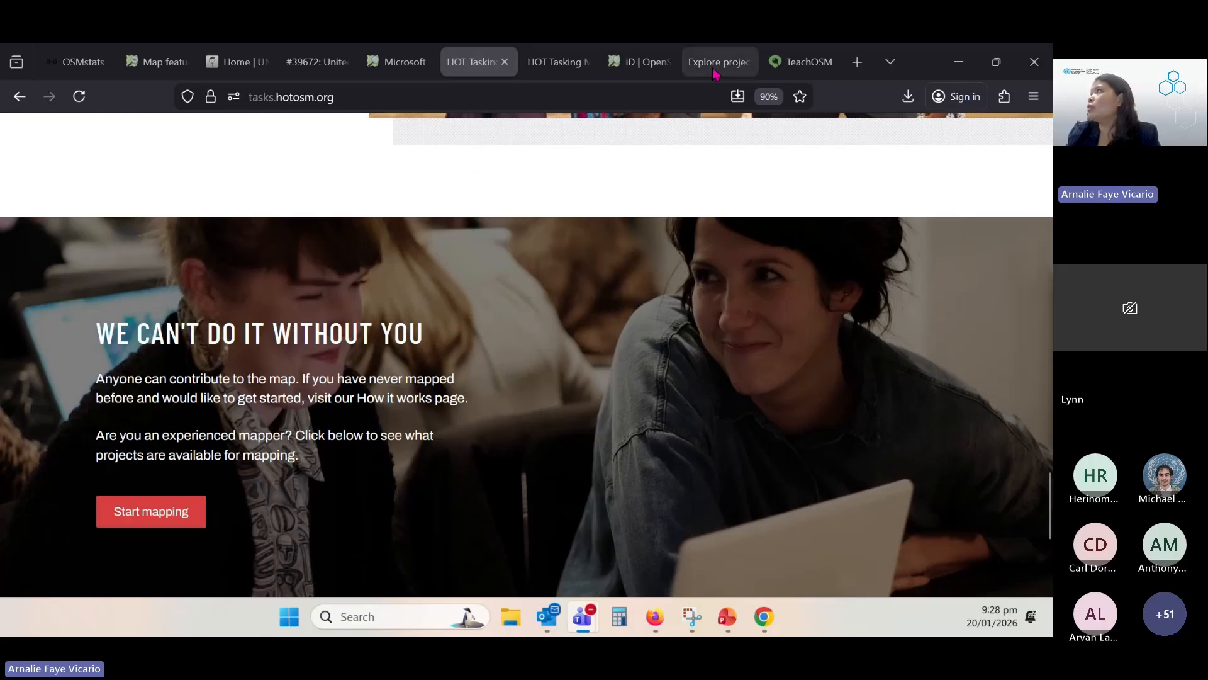
{"action": "left_click", "coordinate": [565, 63]}
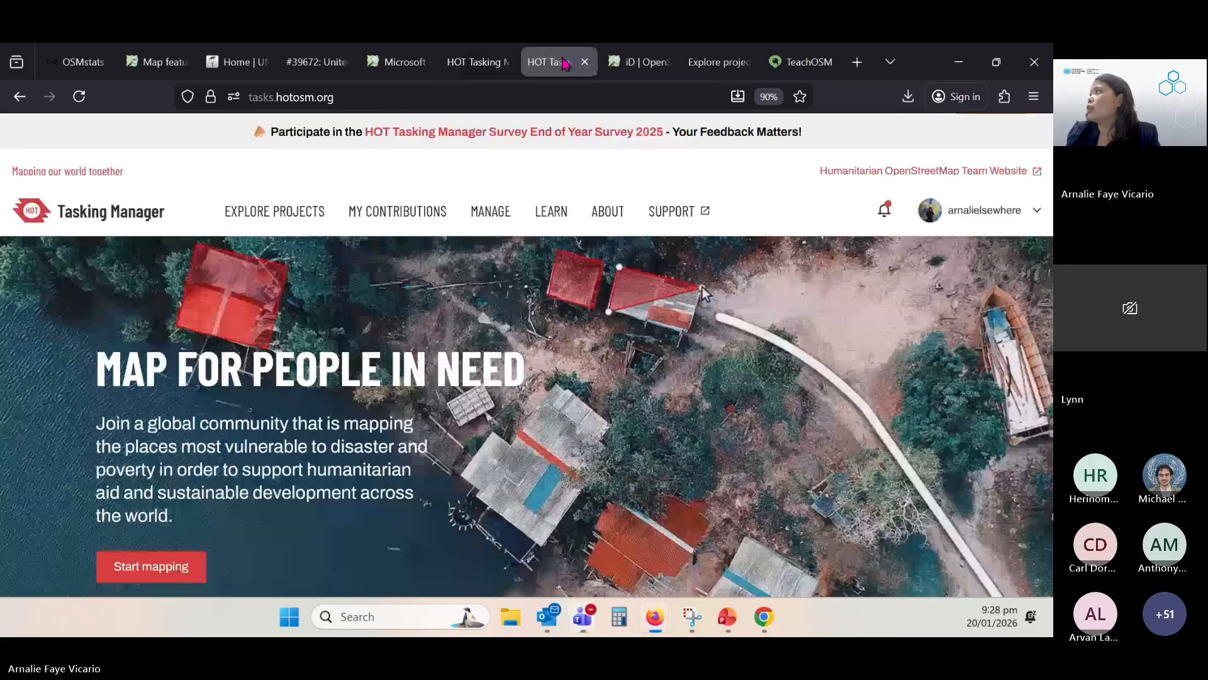